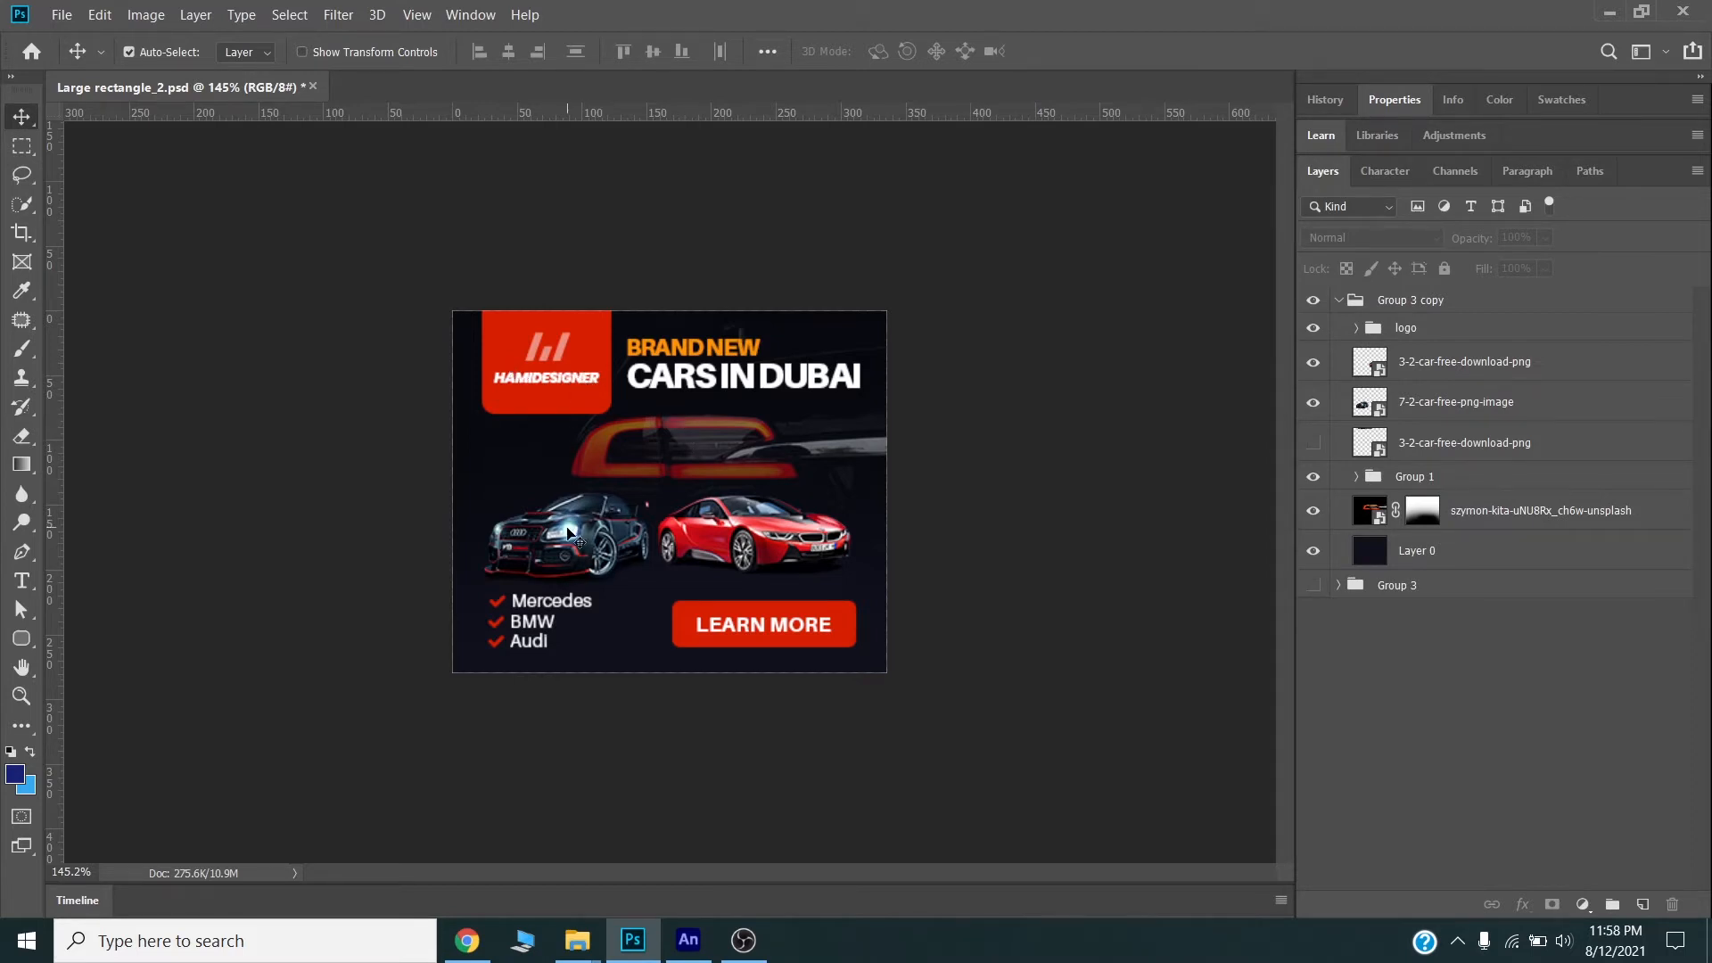
- Quick-export the logo group as a PNG into the assets folder, replacing the existing logo.png
left_click(550, 383)
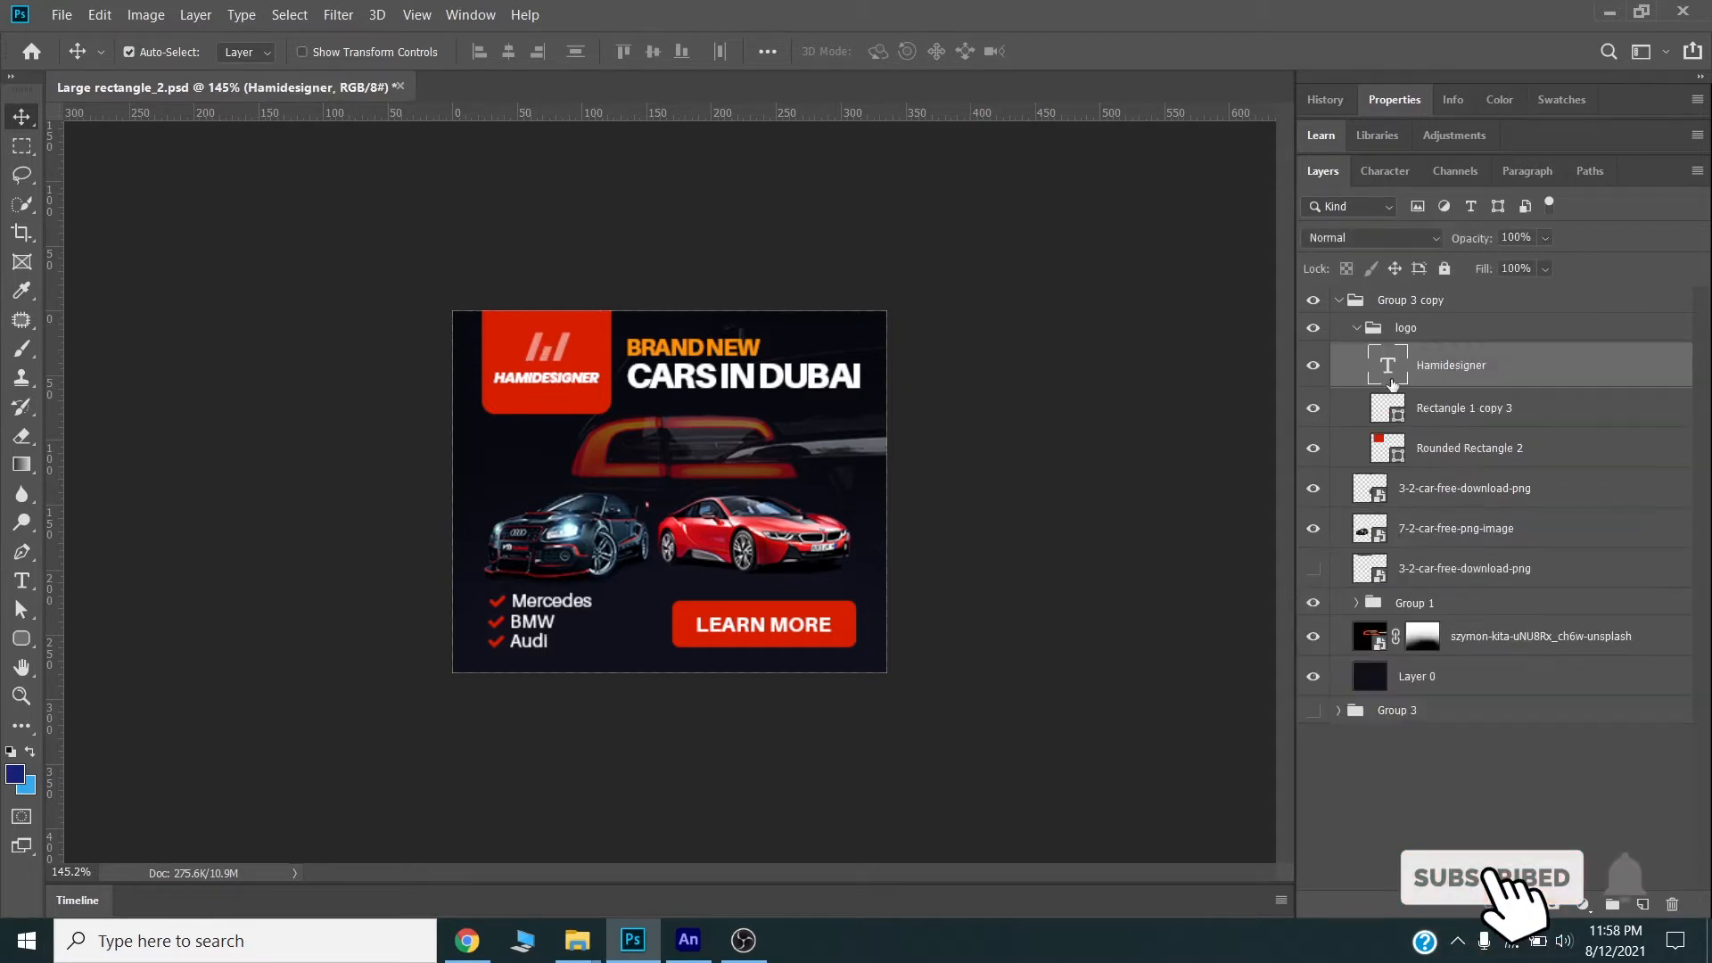
left_click(1354, 334)
right_click(1396, 334)
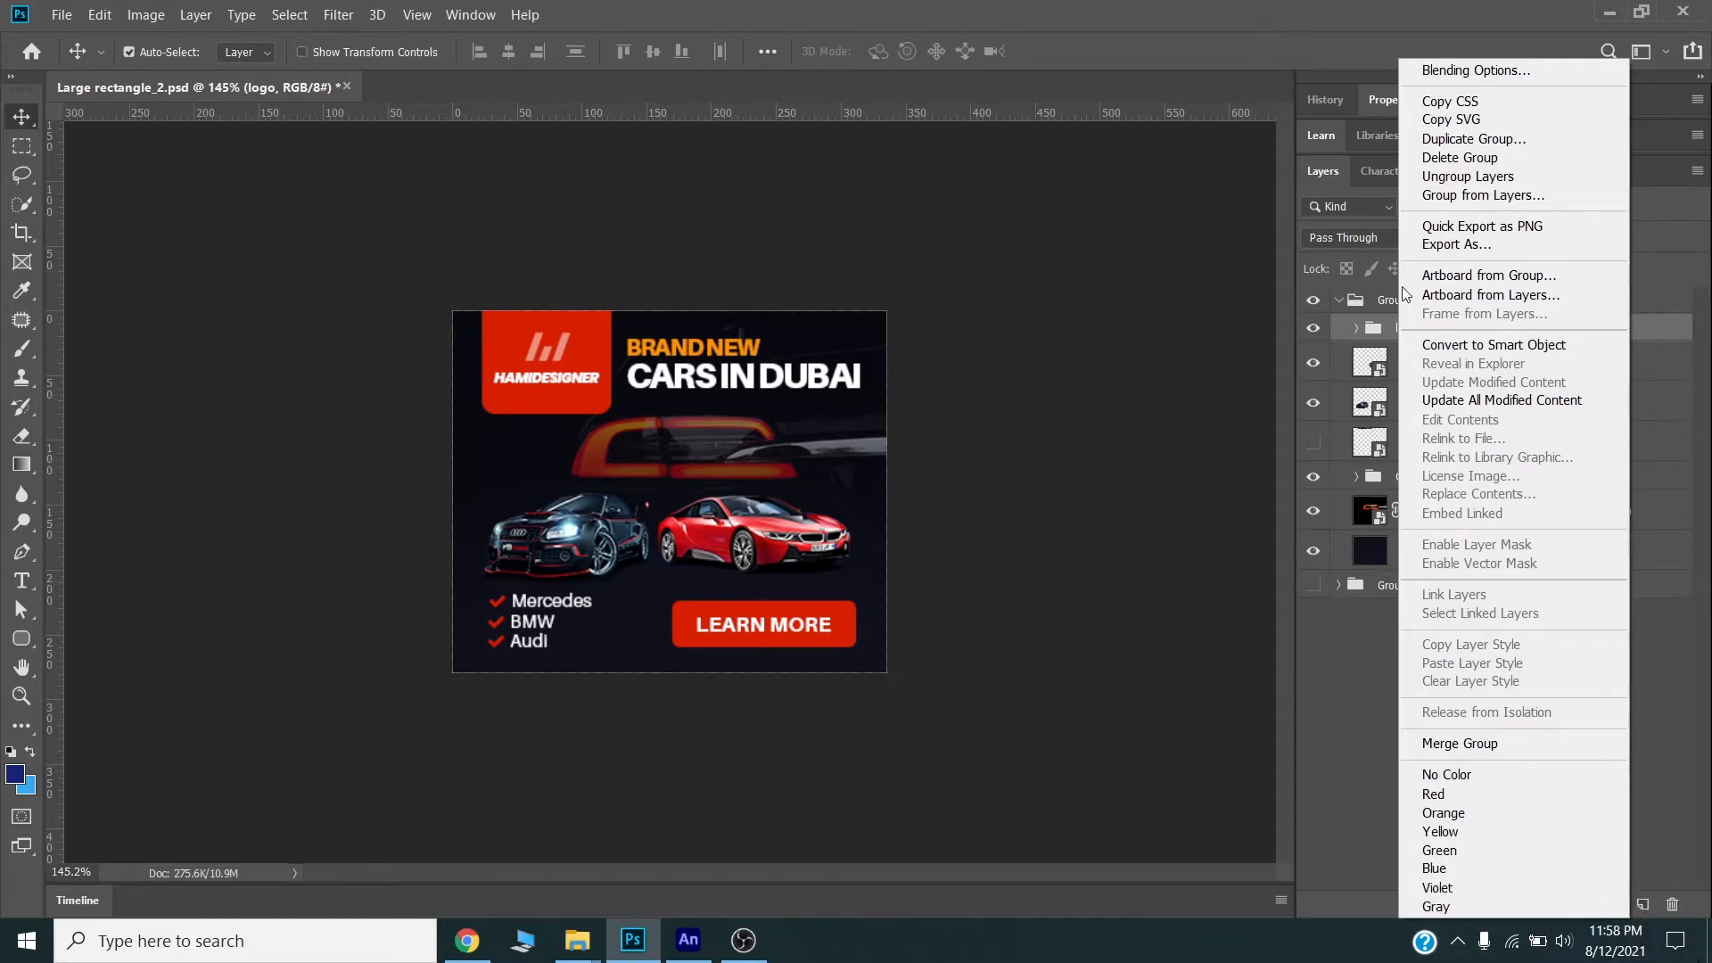
left_click(1449, 229)
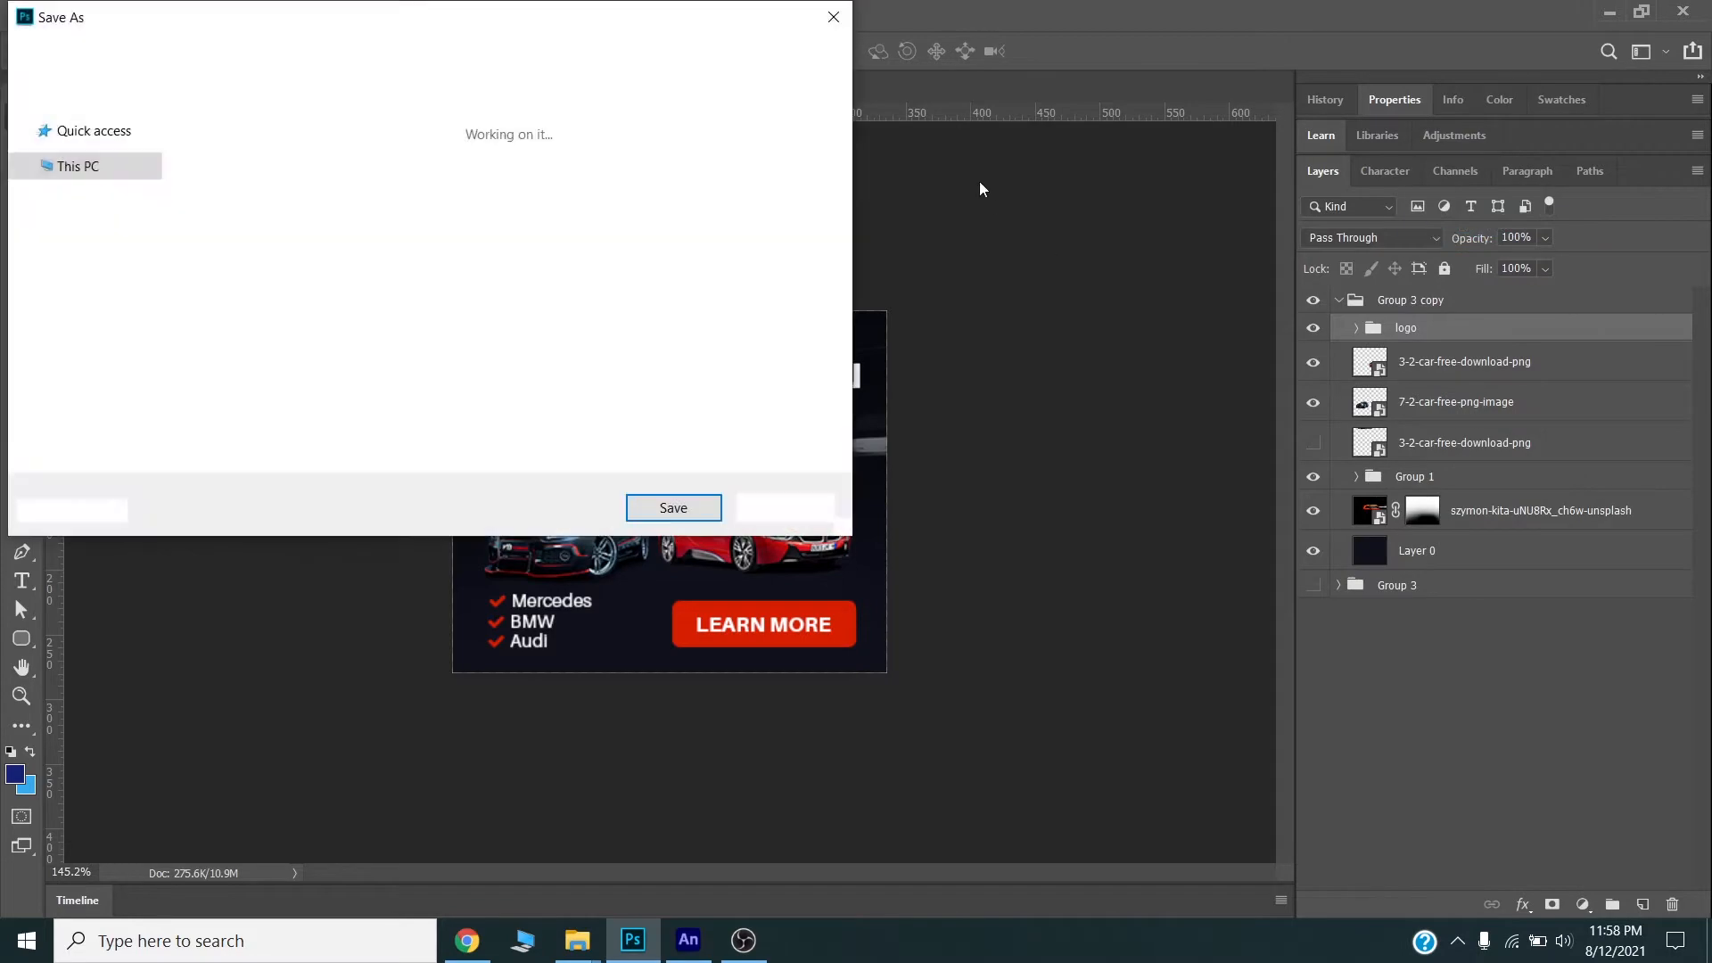
double_click(650, 190)
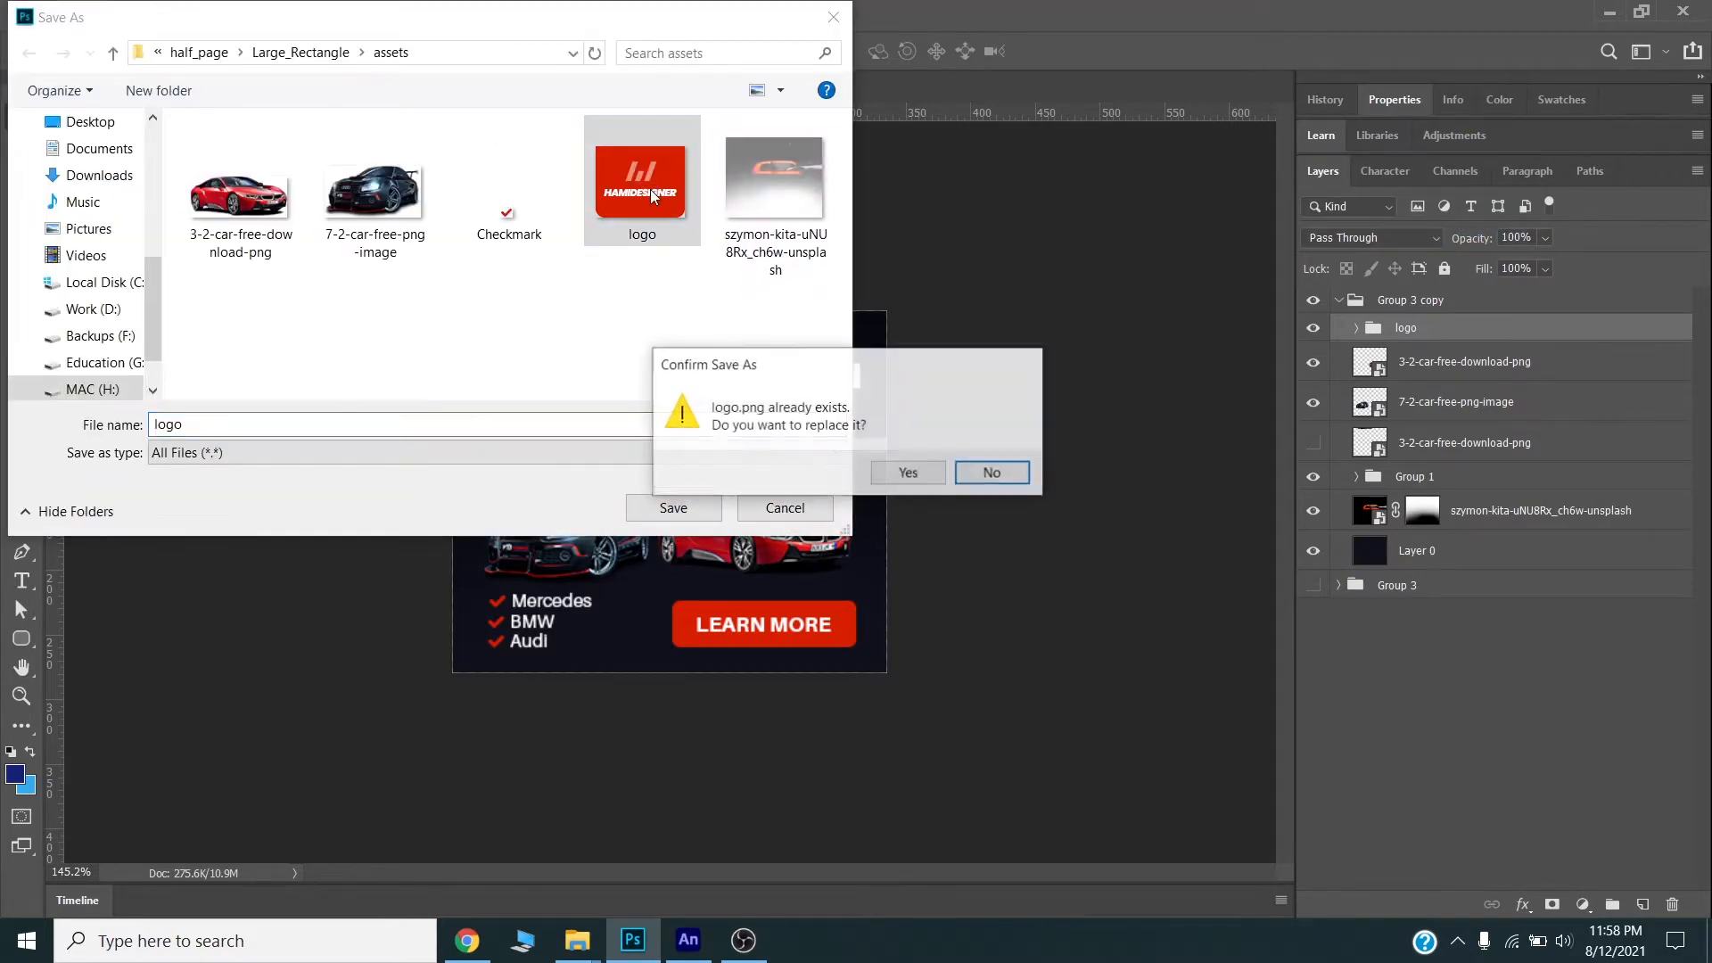
left_click(897, 474)
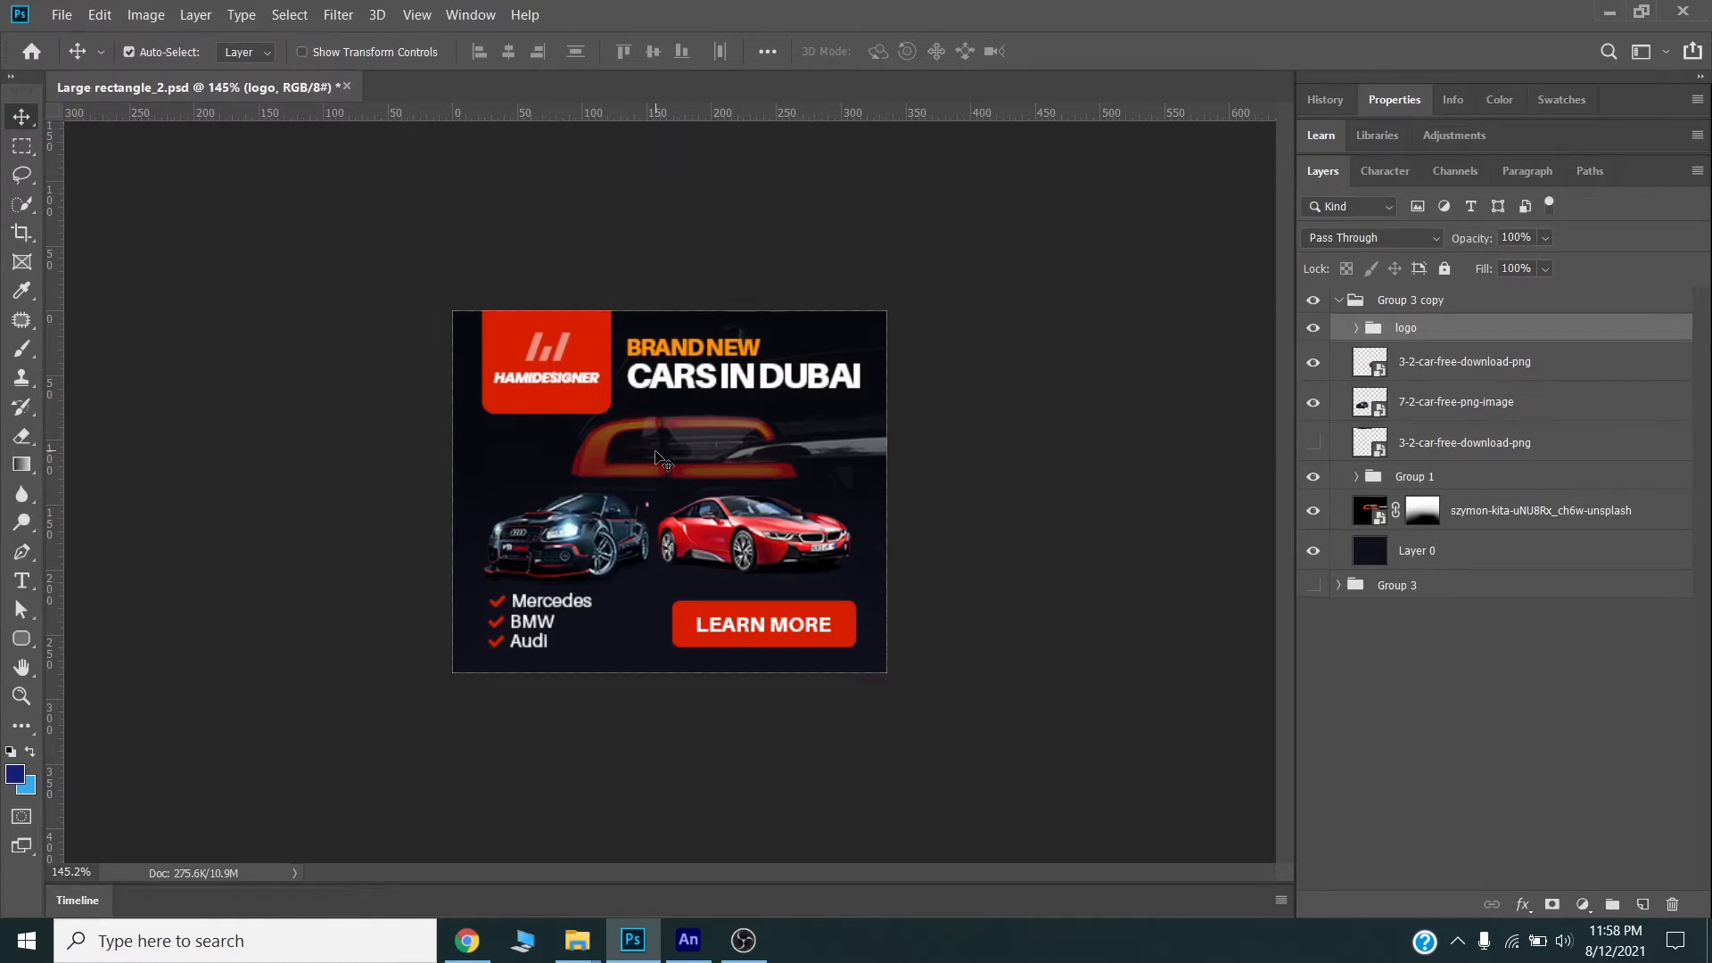
- Quick-export the black car layer as a PNG into the assets folder, overwriting the existing 7-2-car-free-png-image file
left_click(579, 535)
right_click(1400, 404)
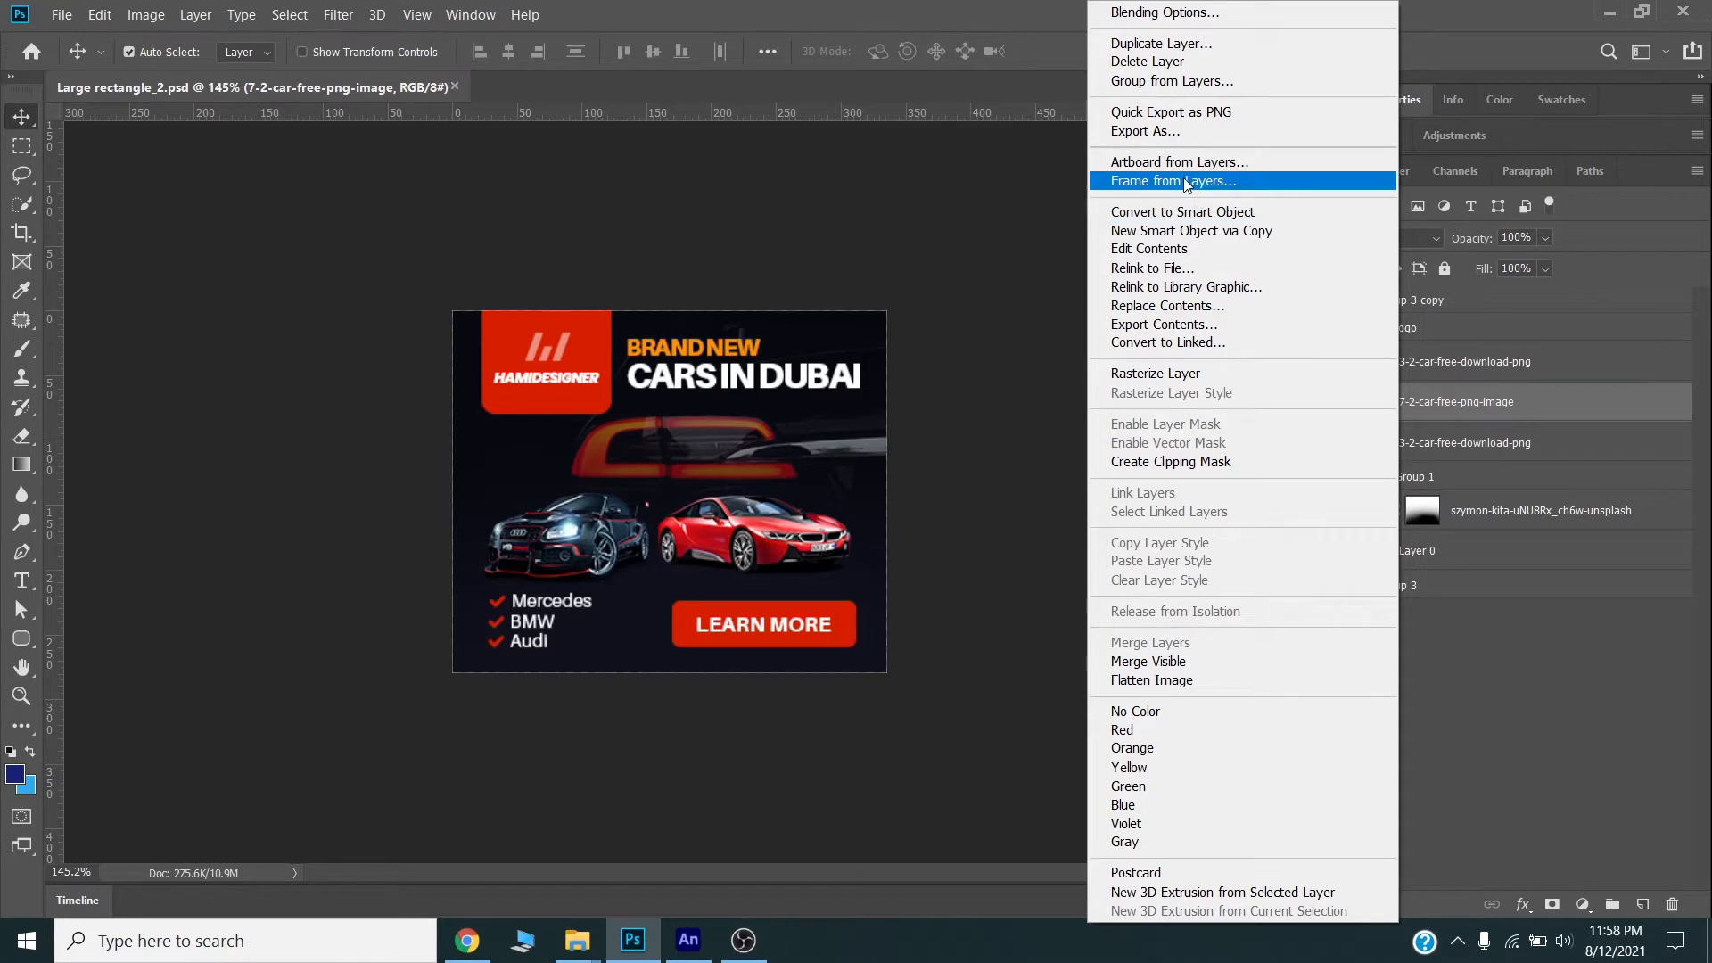
left_click(1191, 114)
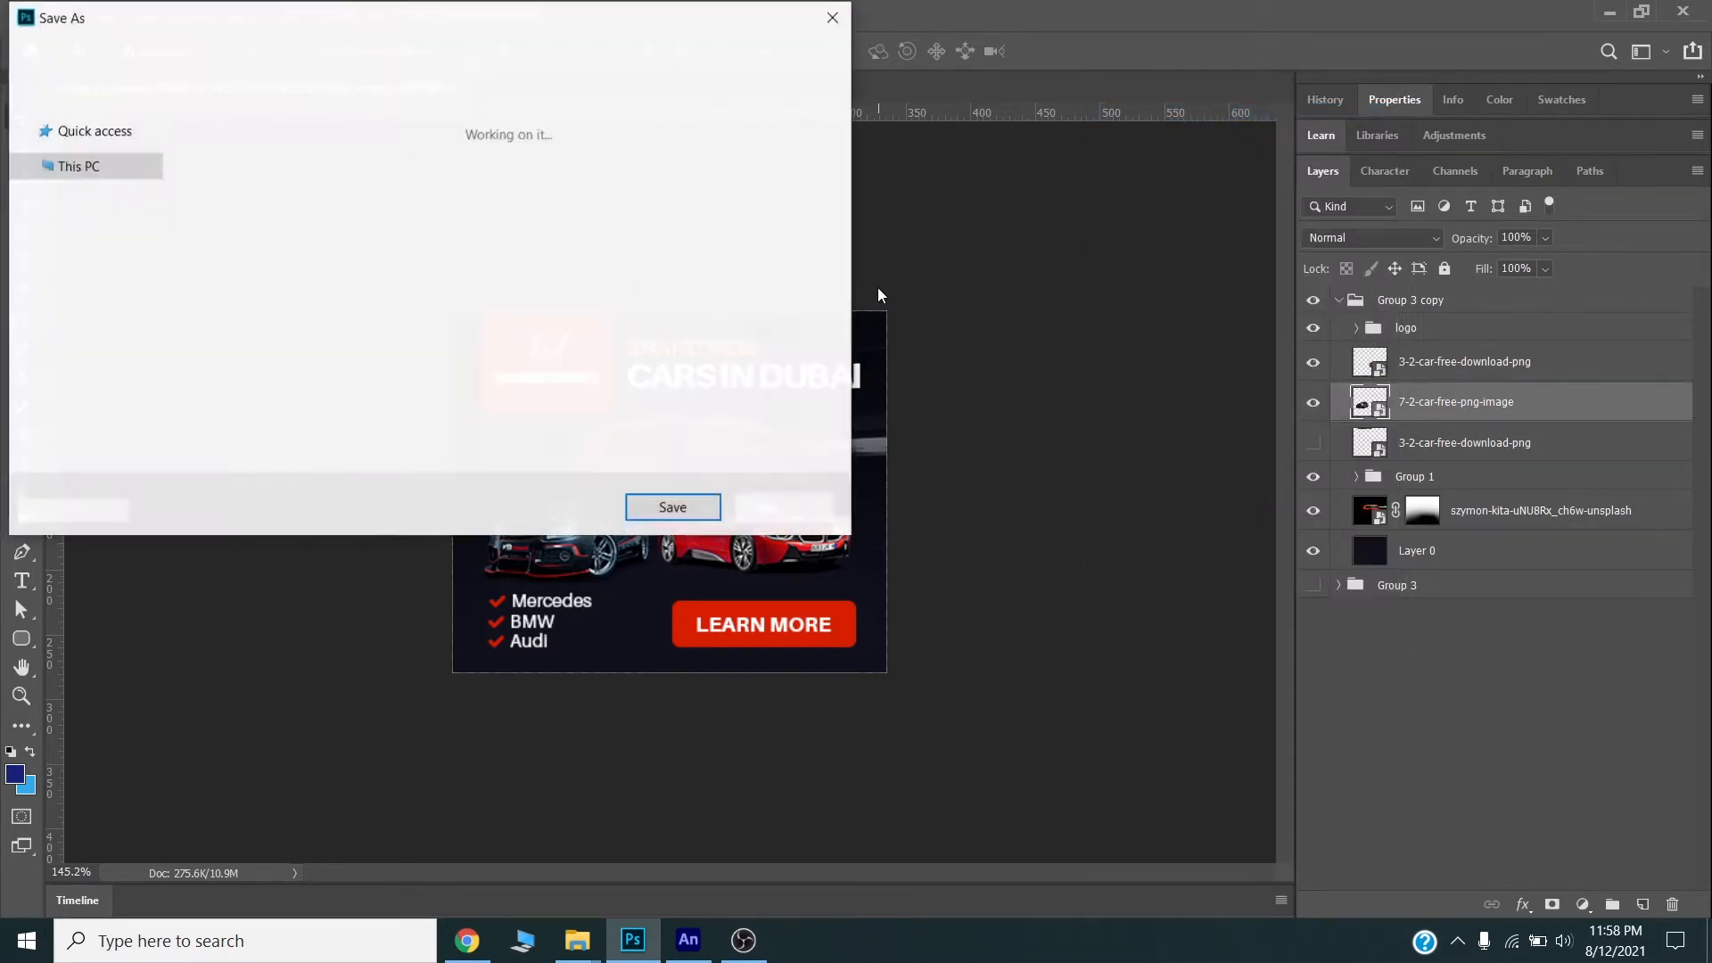
left_click(393, 203)
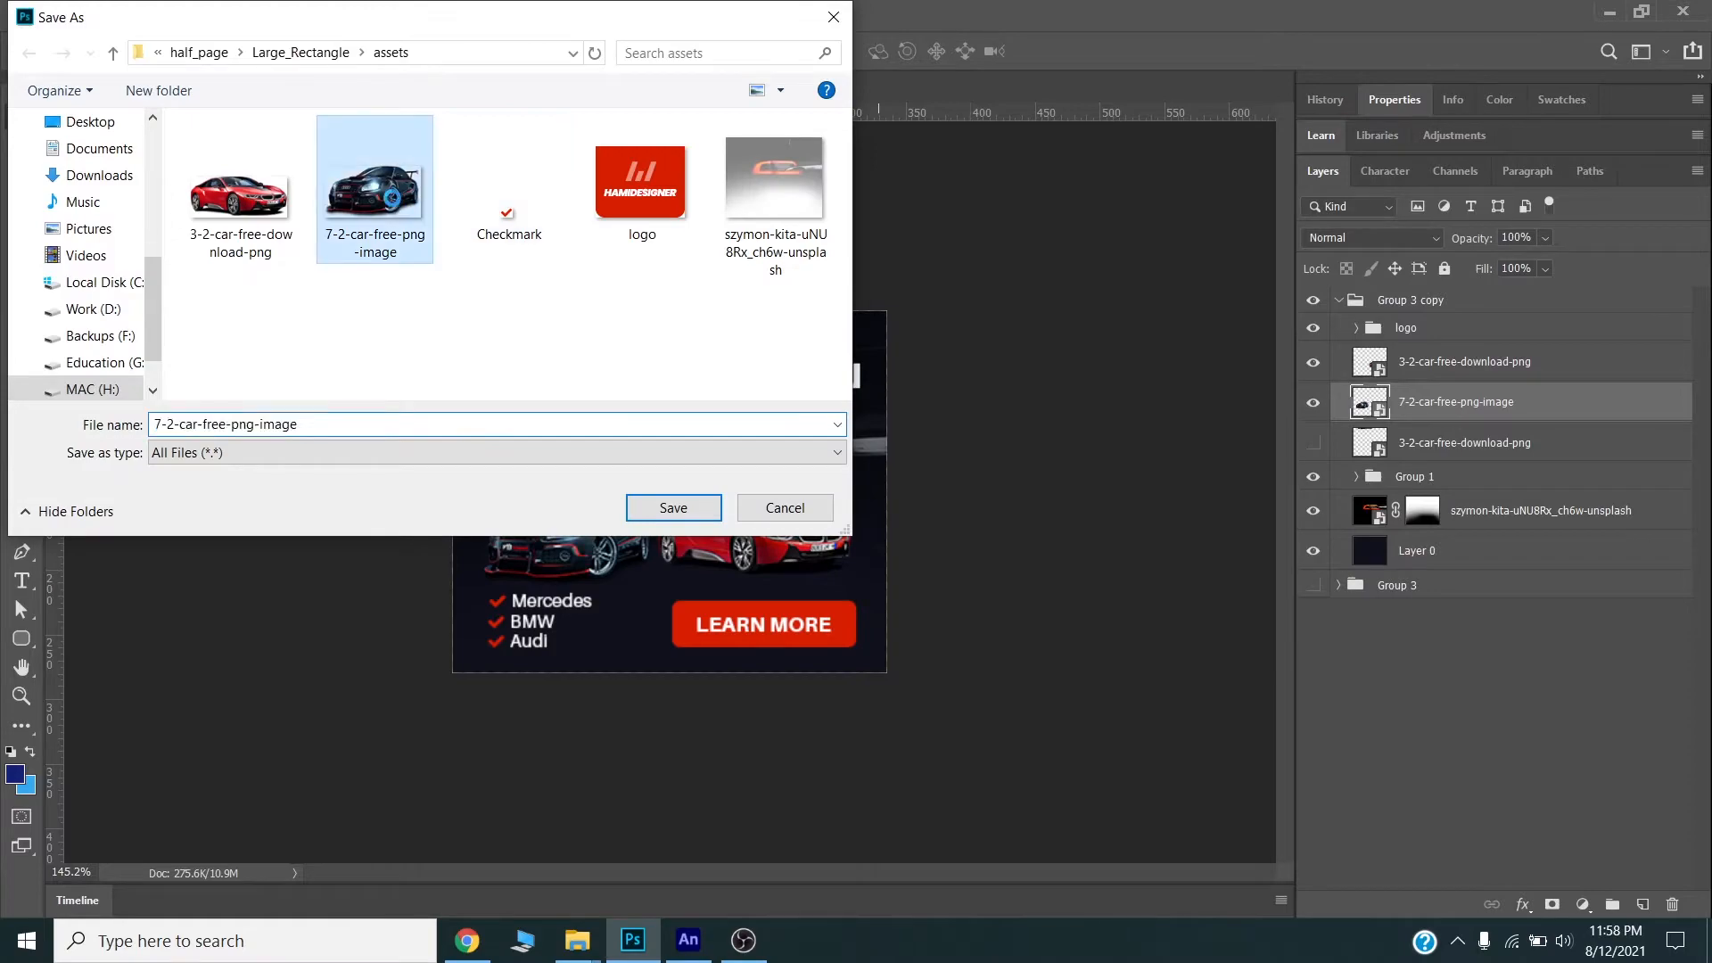
left_click(674, 507)
left_click(908, 473)
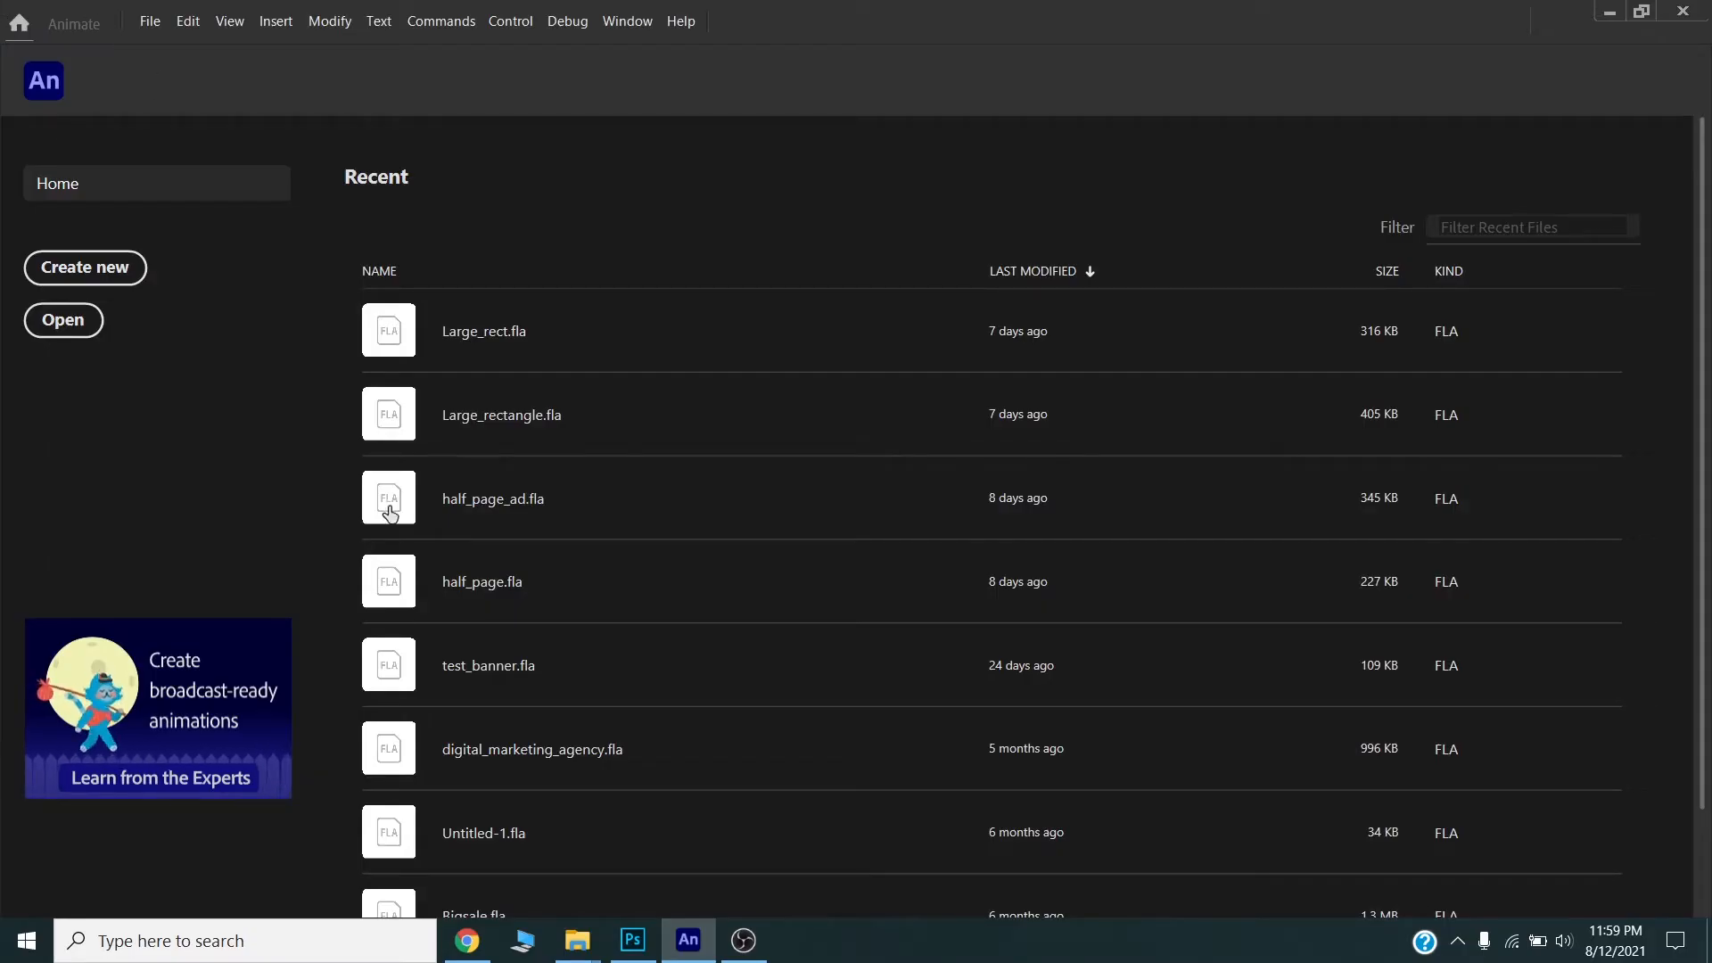
- Create a Large Rectangle ad document in Animate, 336 x 280 at 30 fps, for the HTML5 Canvas platform
left_click(102, 282)
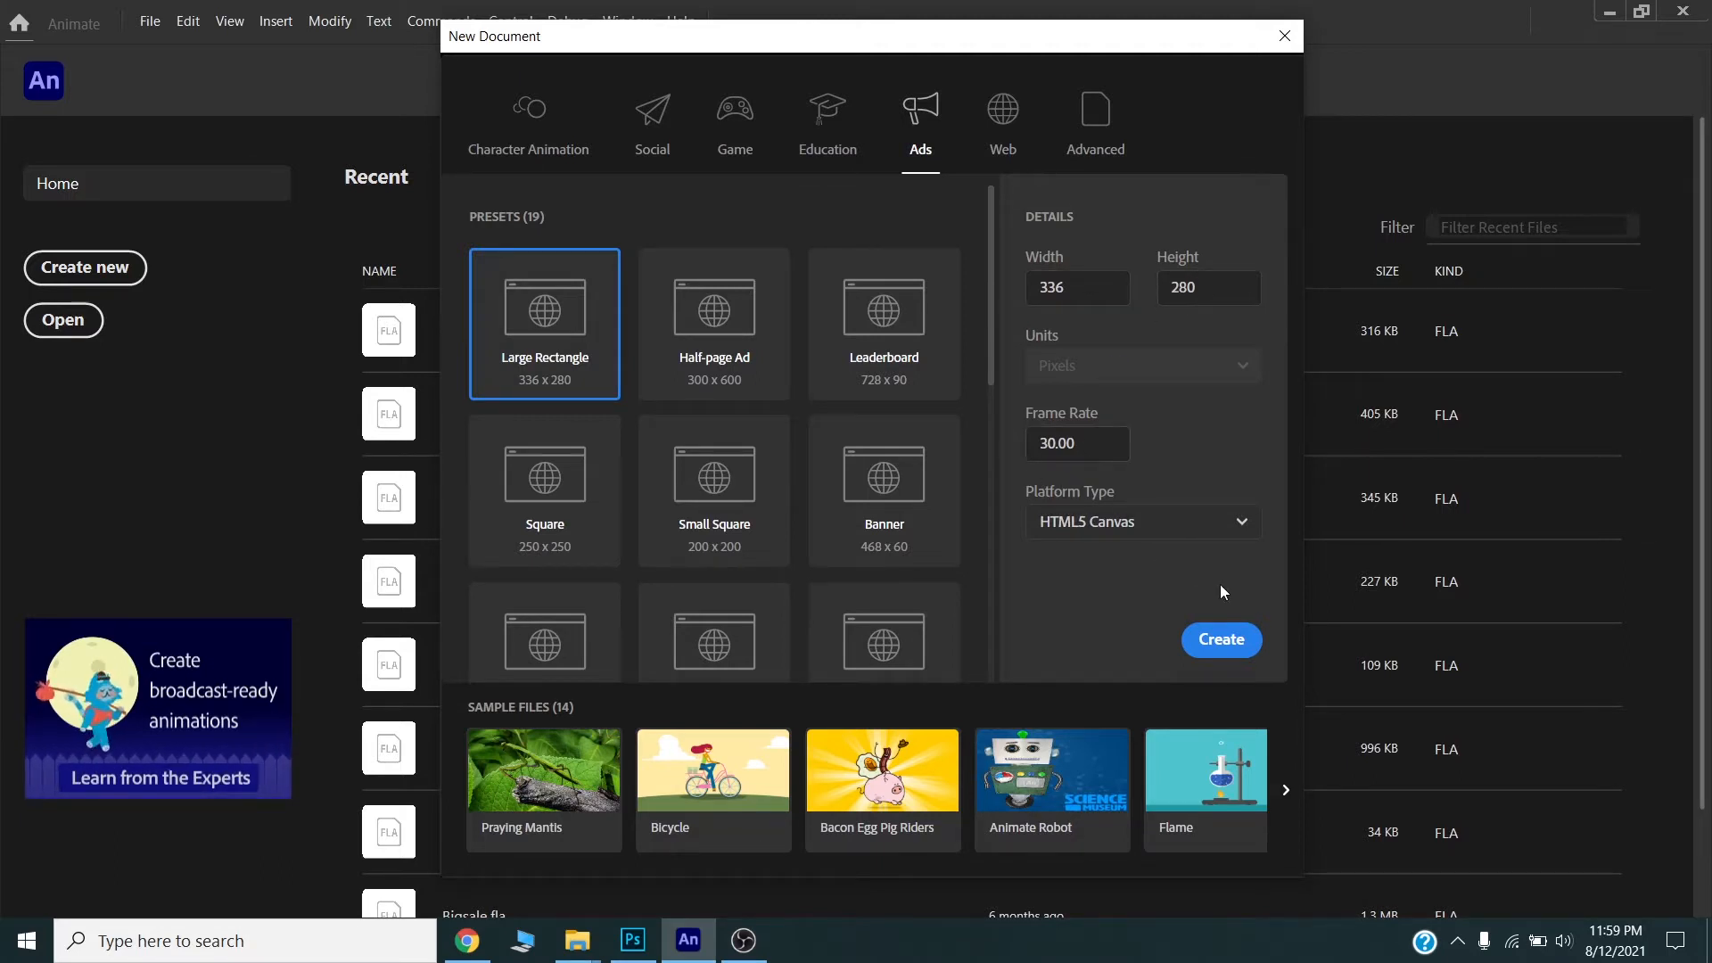
left_click(1215, 655)
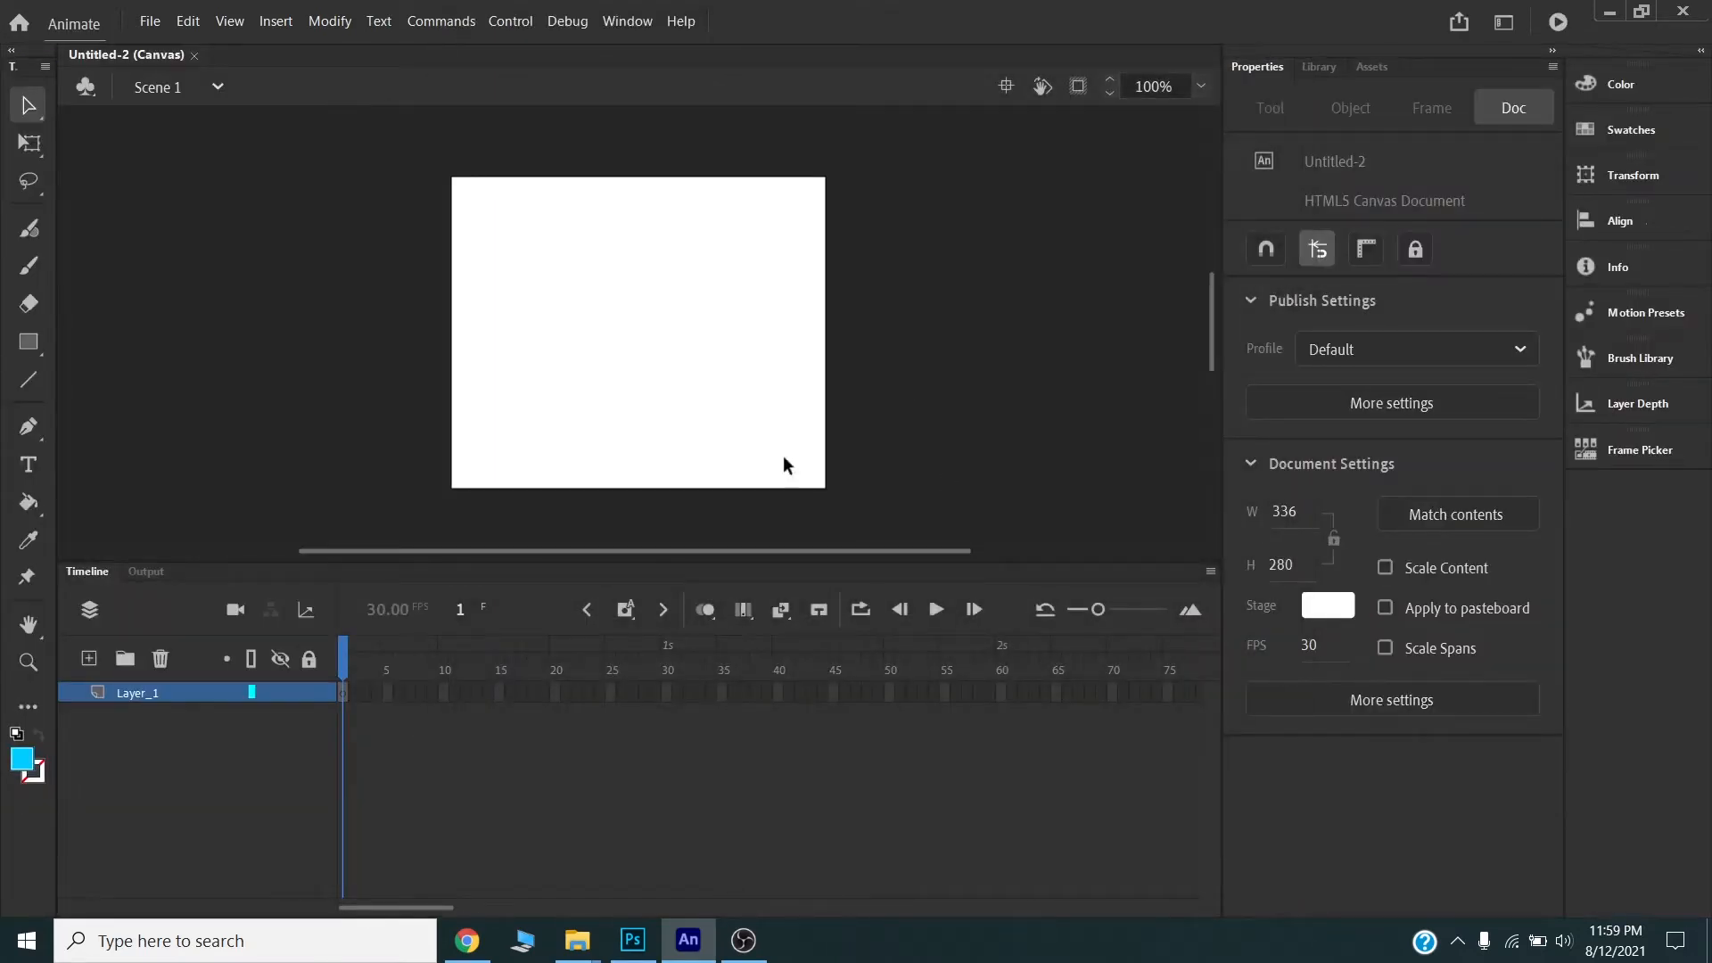
- Copy the whole merged banner artwork from Photoshop and paste it onto the new Animate stage
left_click(632, 940)
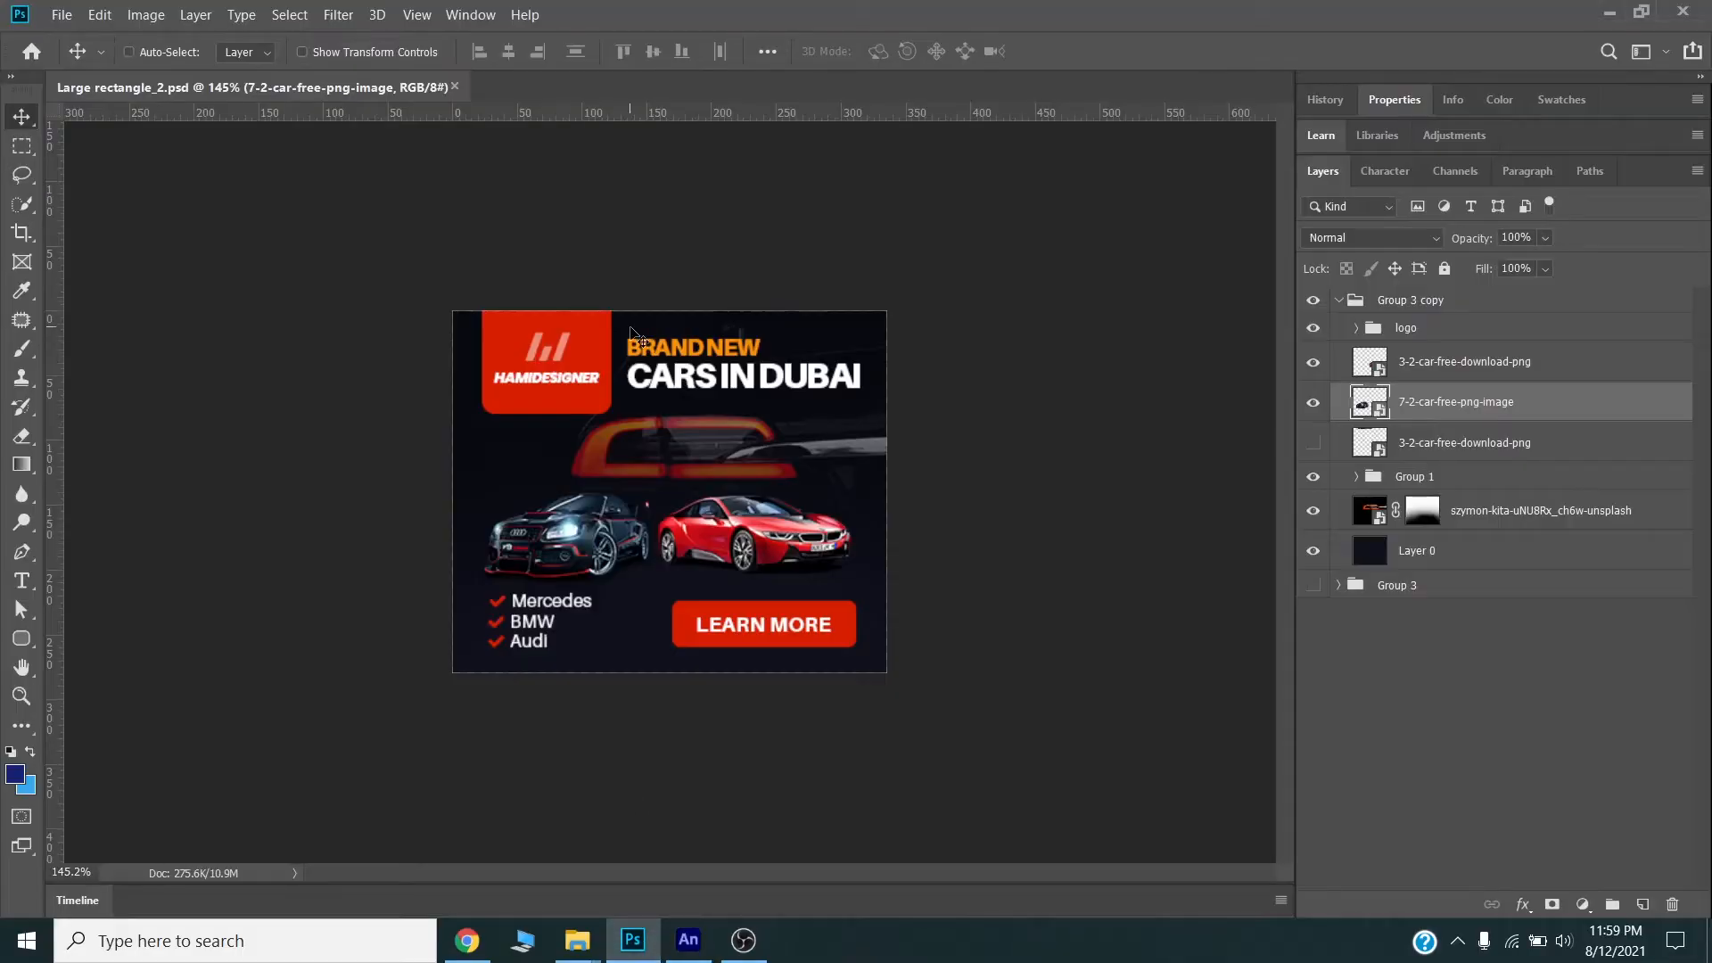
key("ctrl+a")
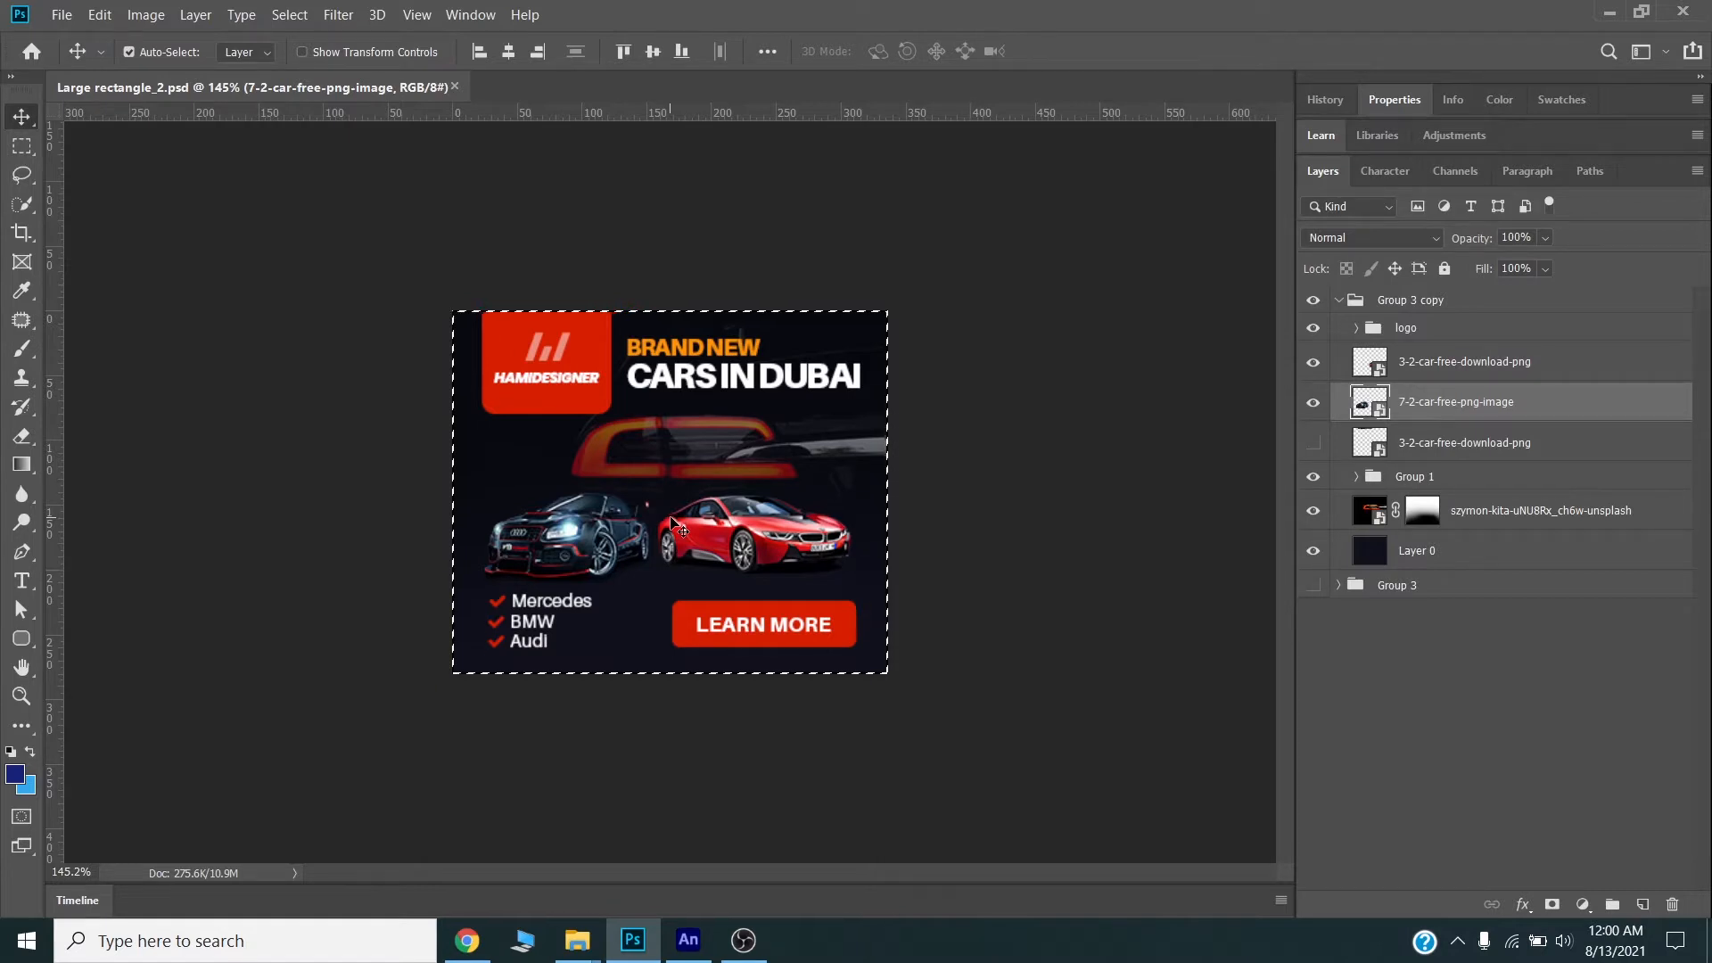
key("ctrl")
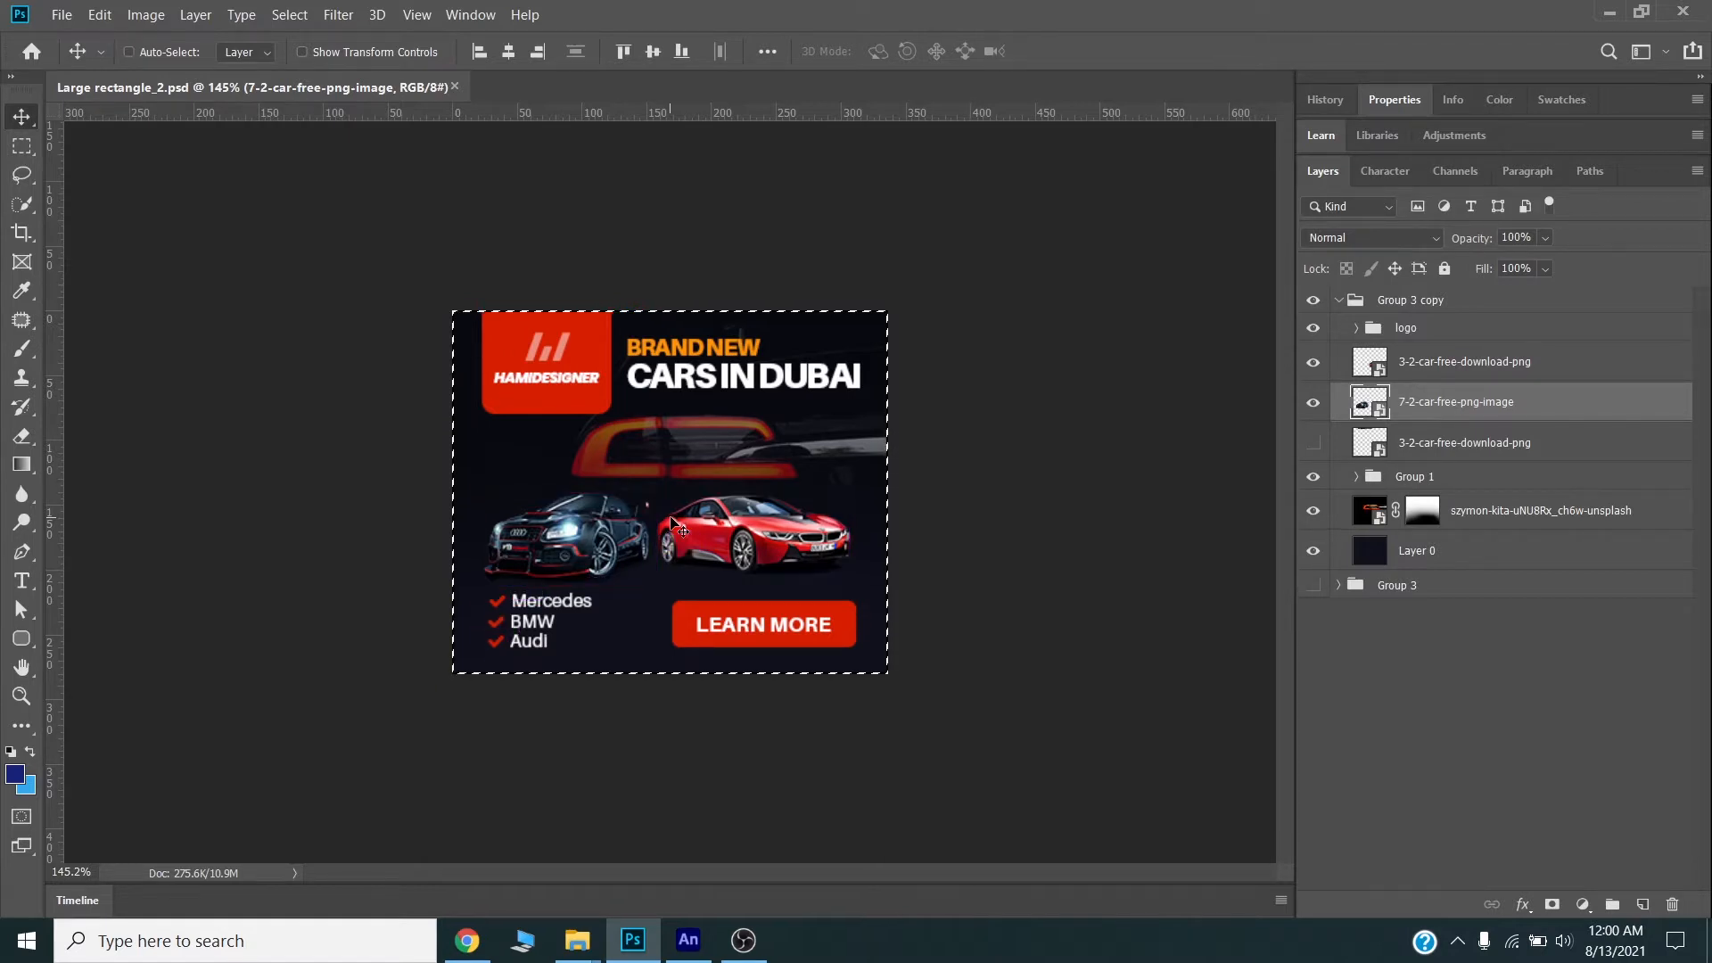
key("alt+Tab")
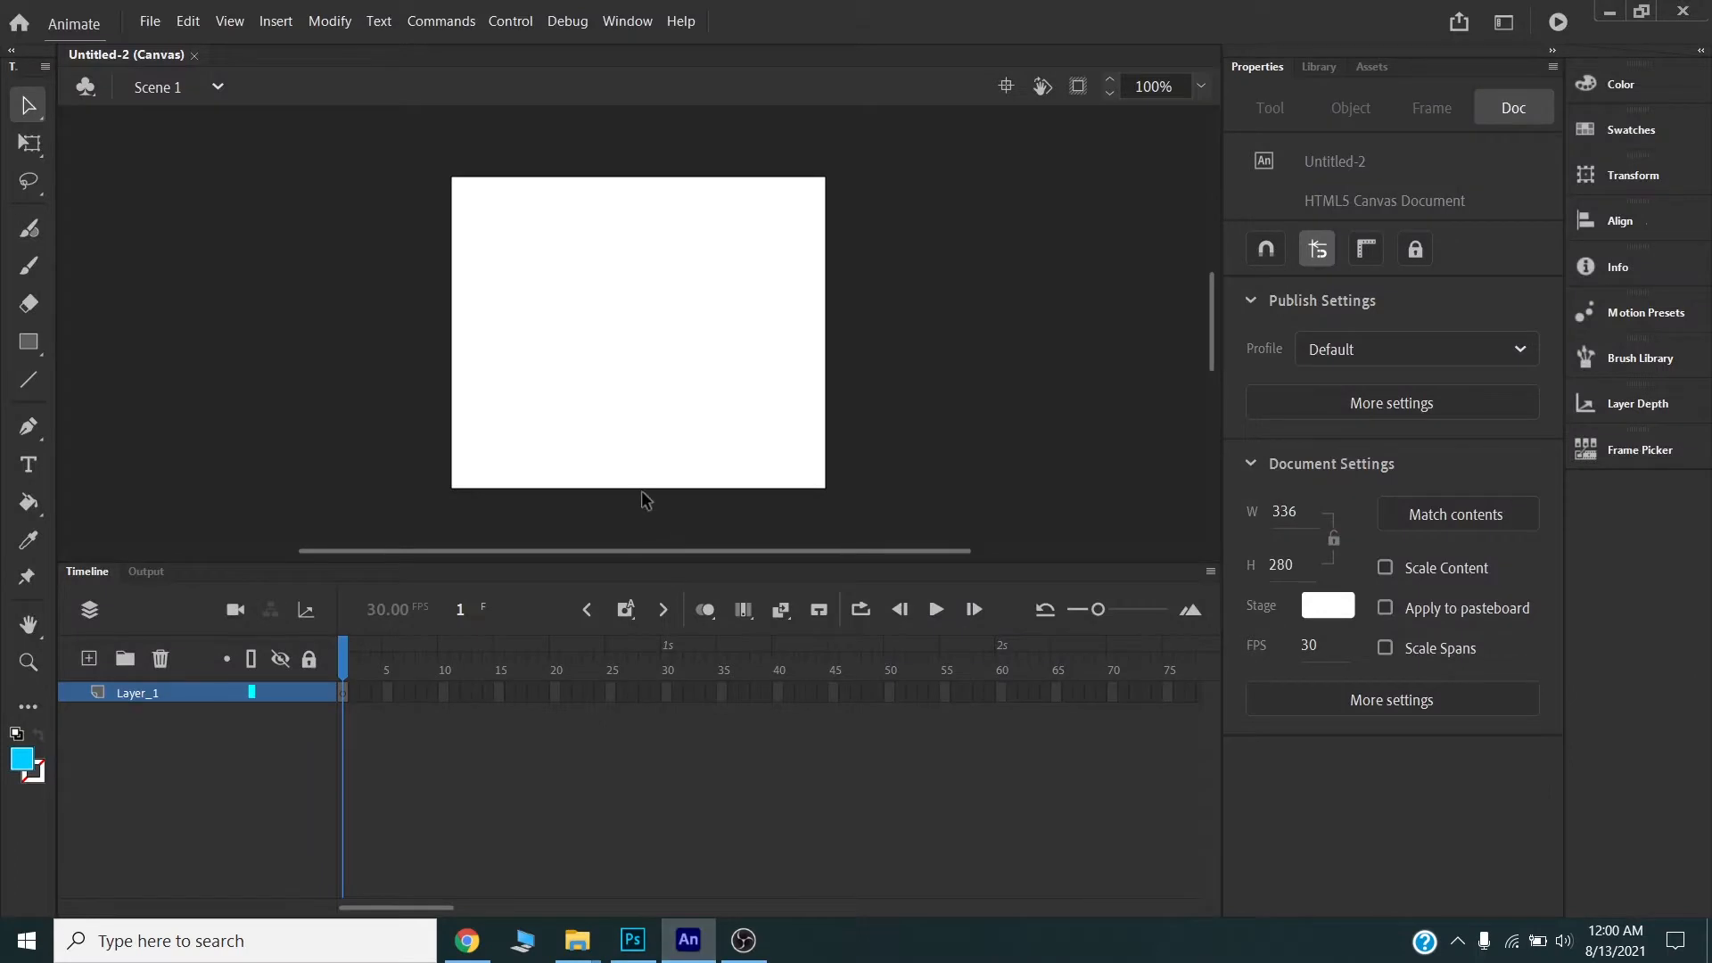
key("ctrl+v")
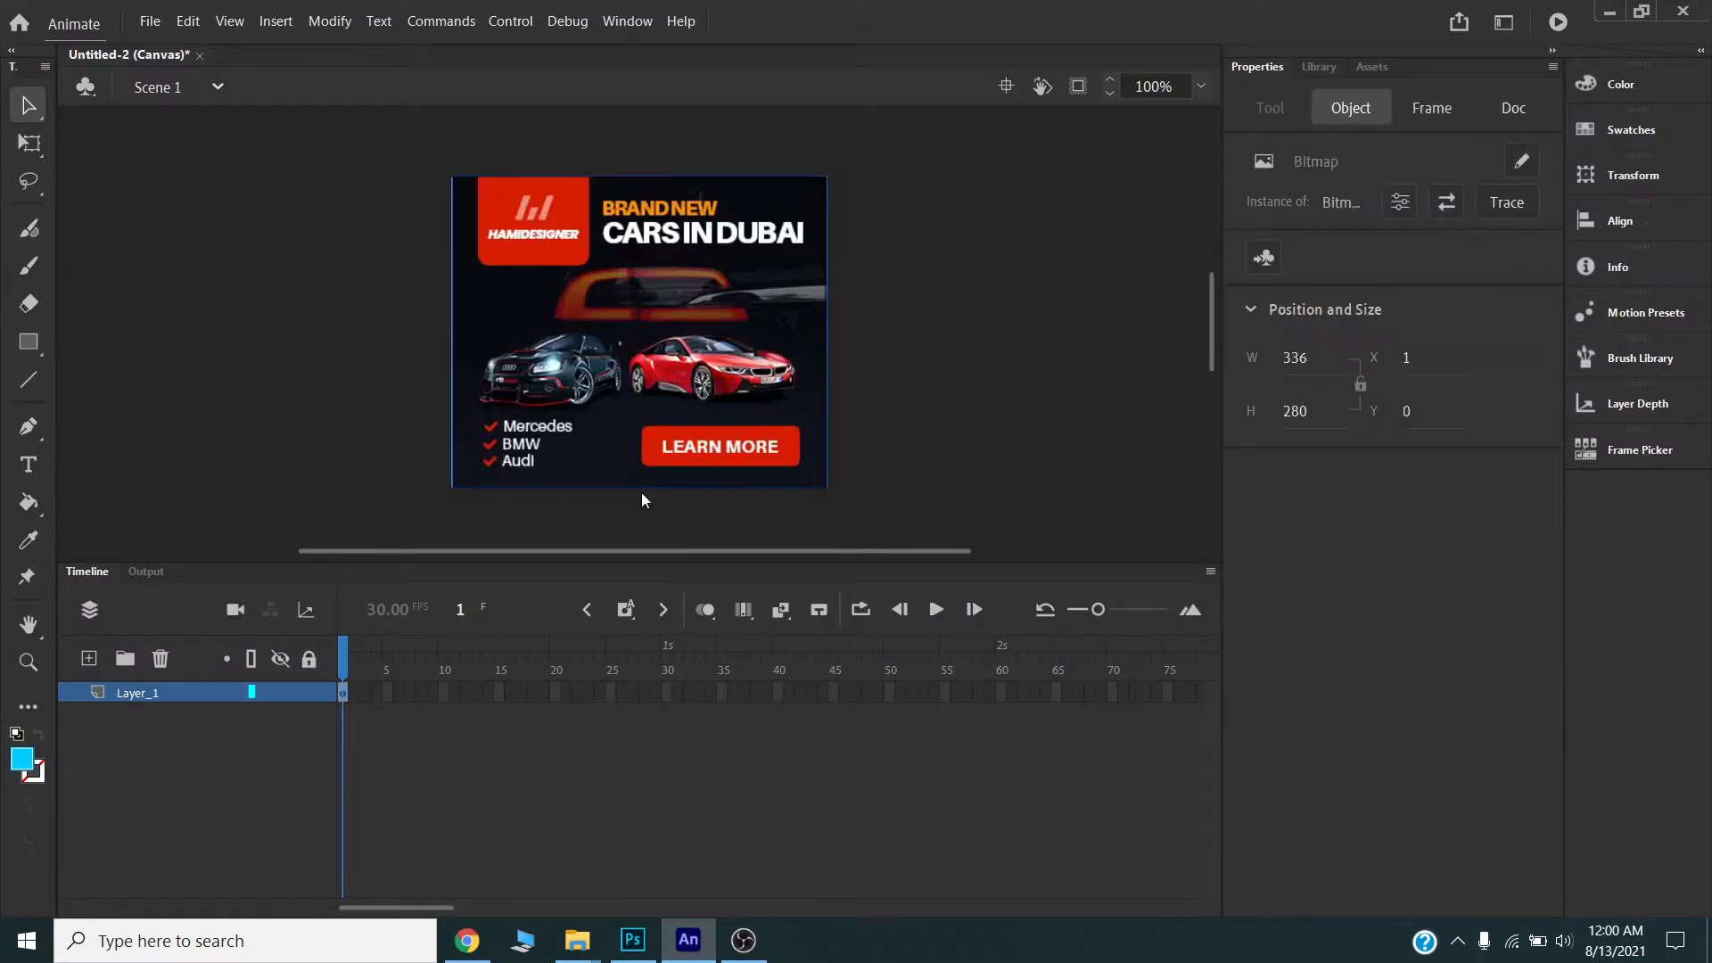
- Rename the layer holding the pasted banner image as Referece
double_click(143, 693)
type("Referece")
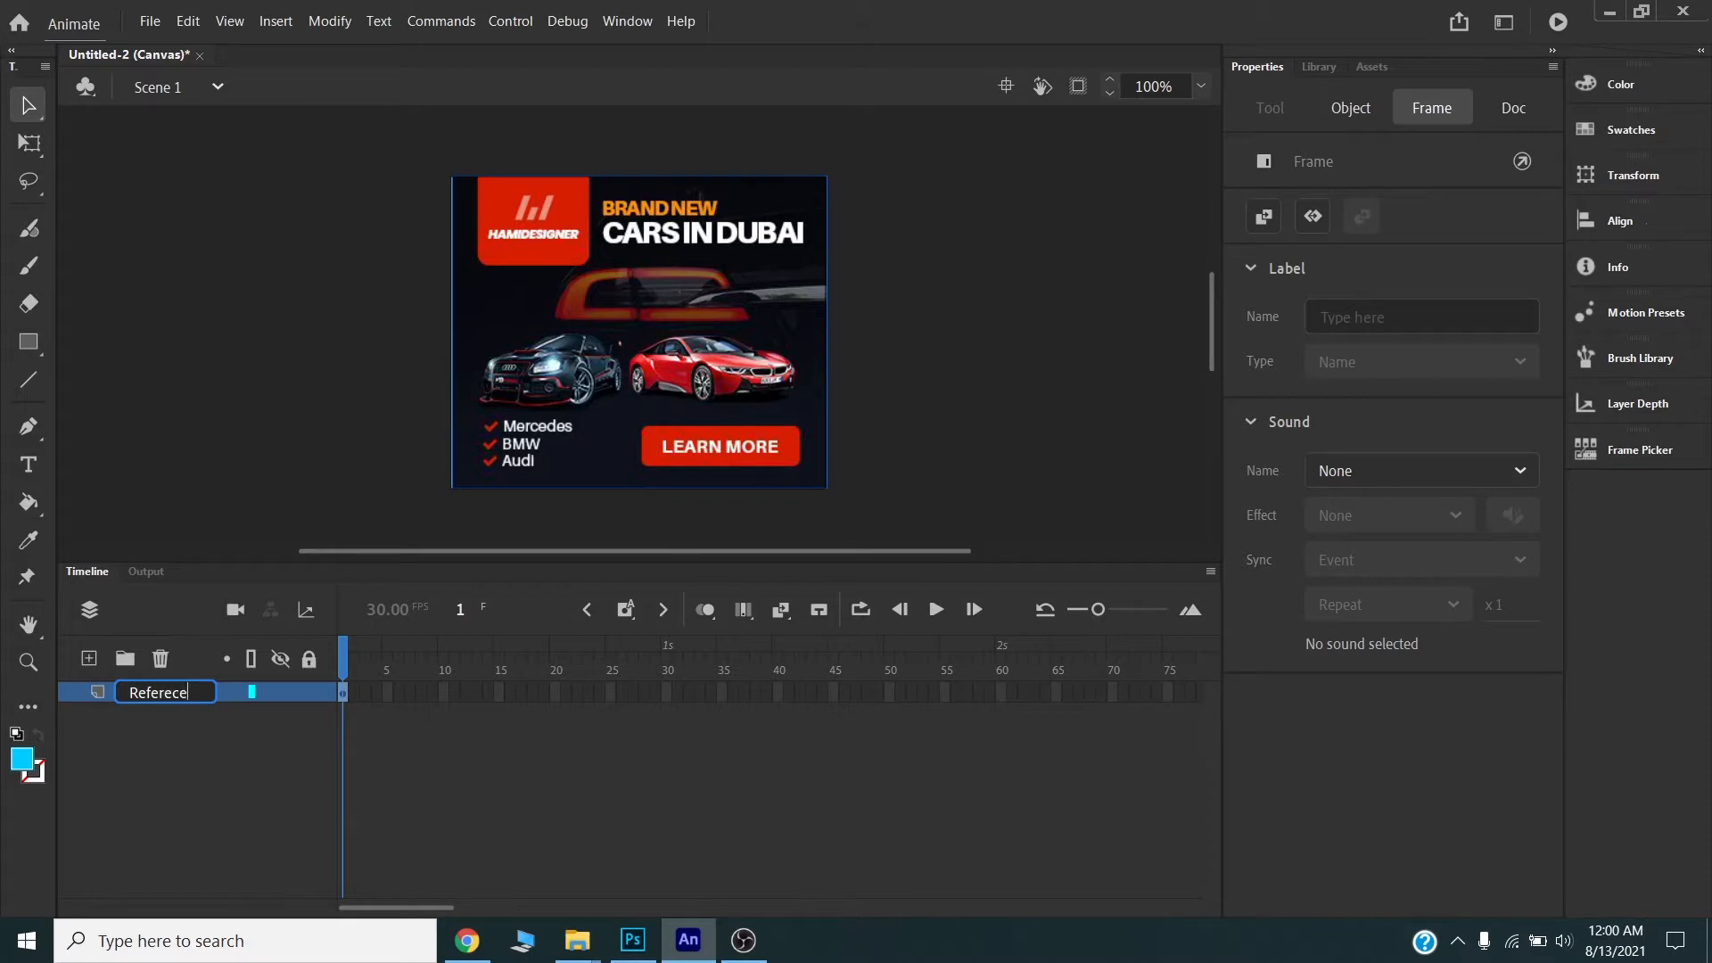
key("Return")
left_click(294, 832)
- Move the reference banner image off the stage to its left side, at about X -343, Y 0
left_click(754, 344)
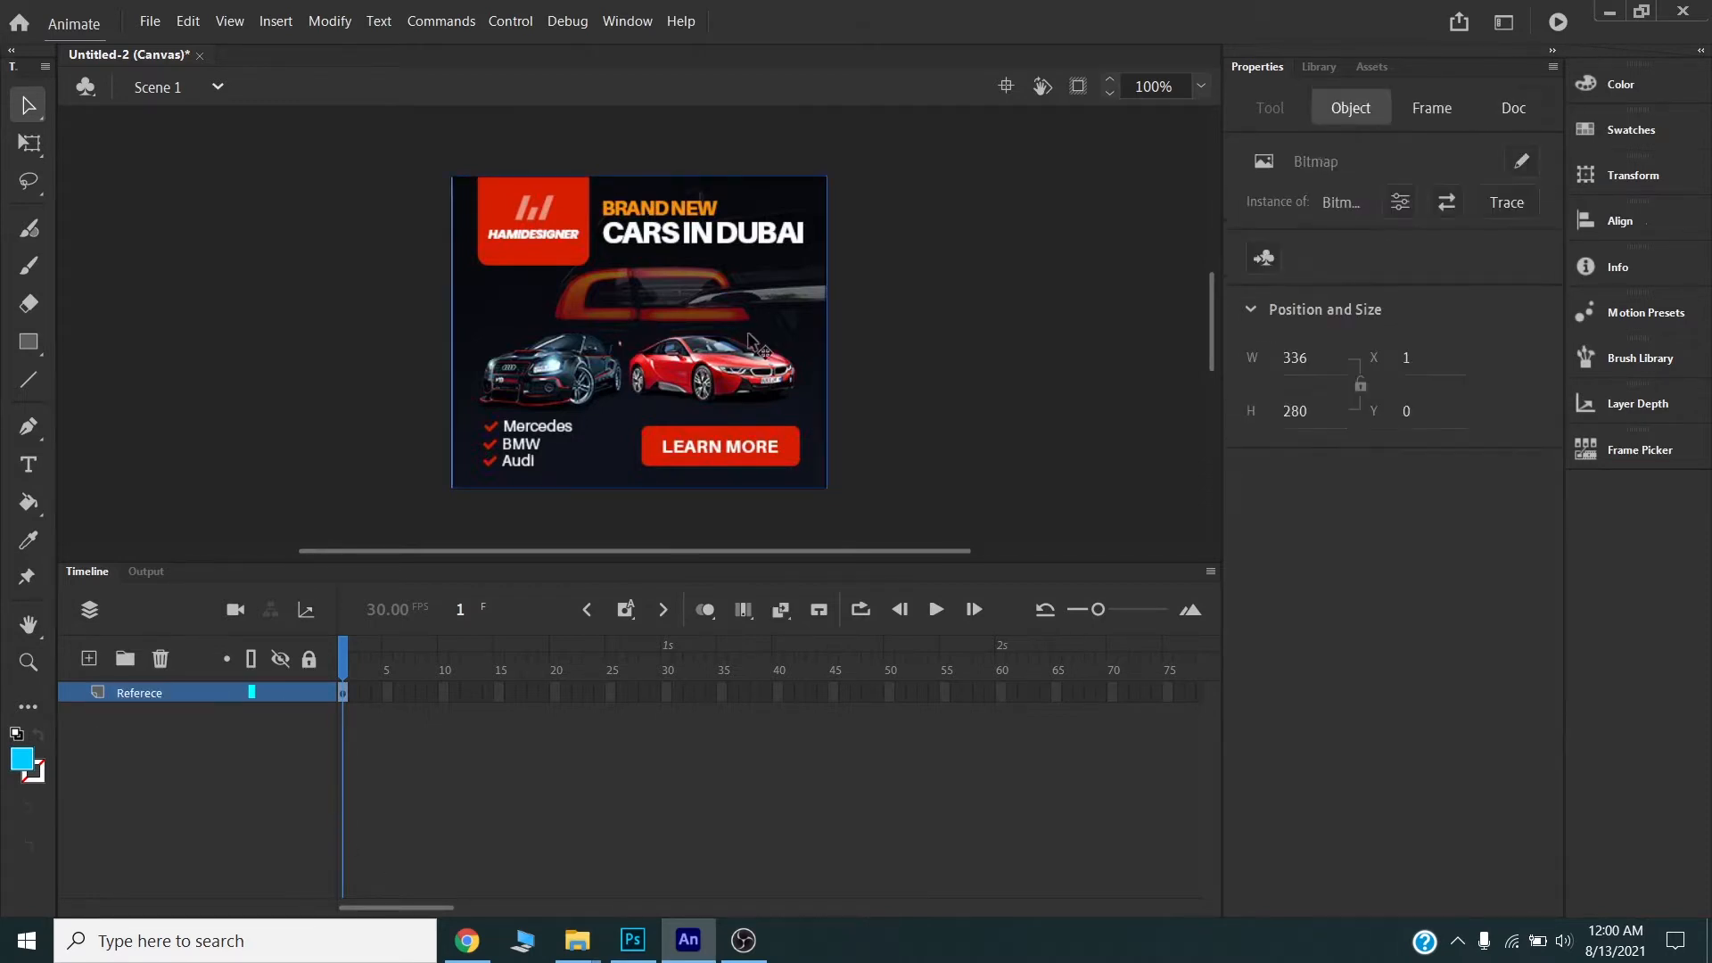
left_click_drag(752, 337, 370, 339)
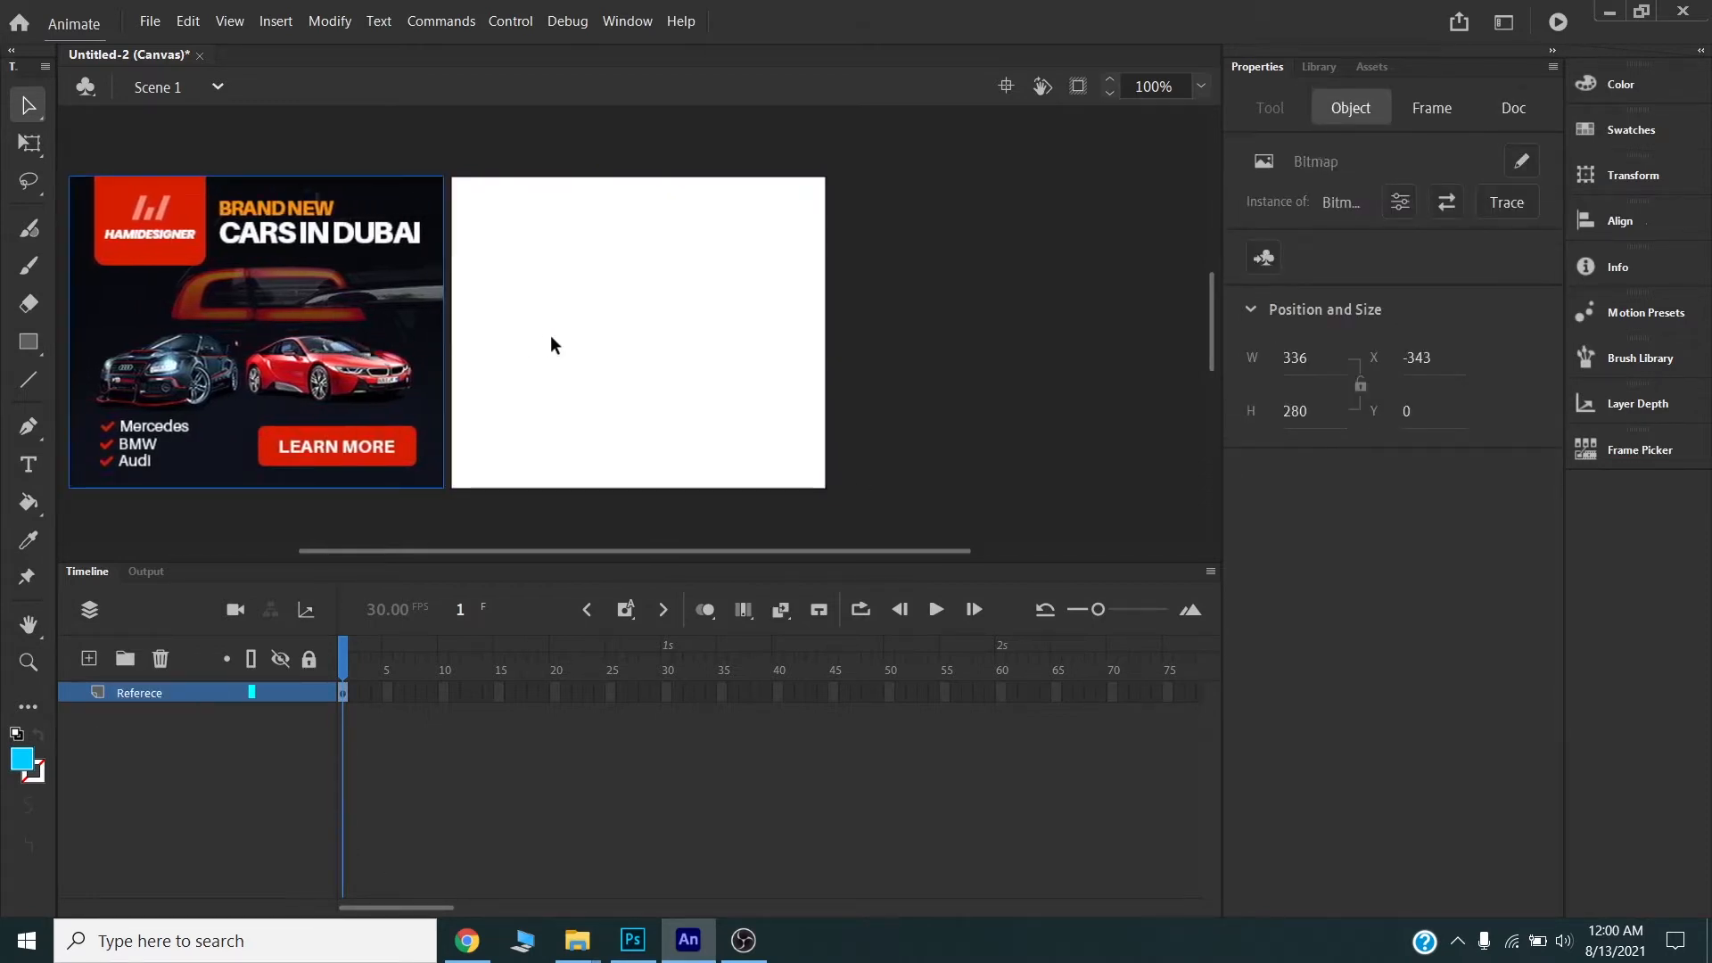
left_click_drag(497, 336, 623, 333)
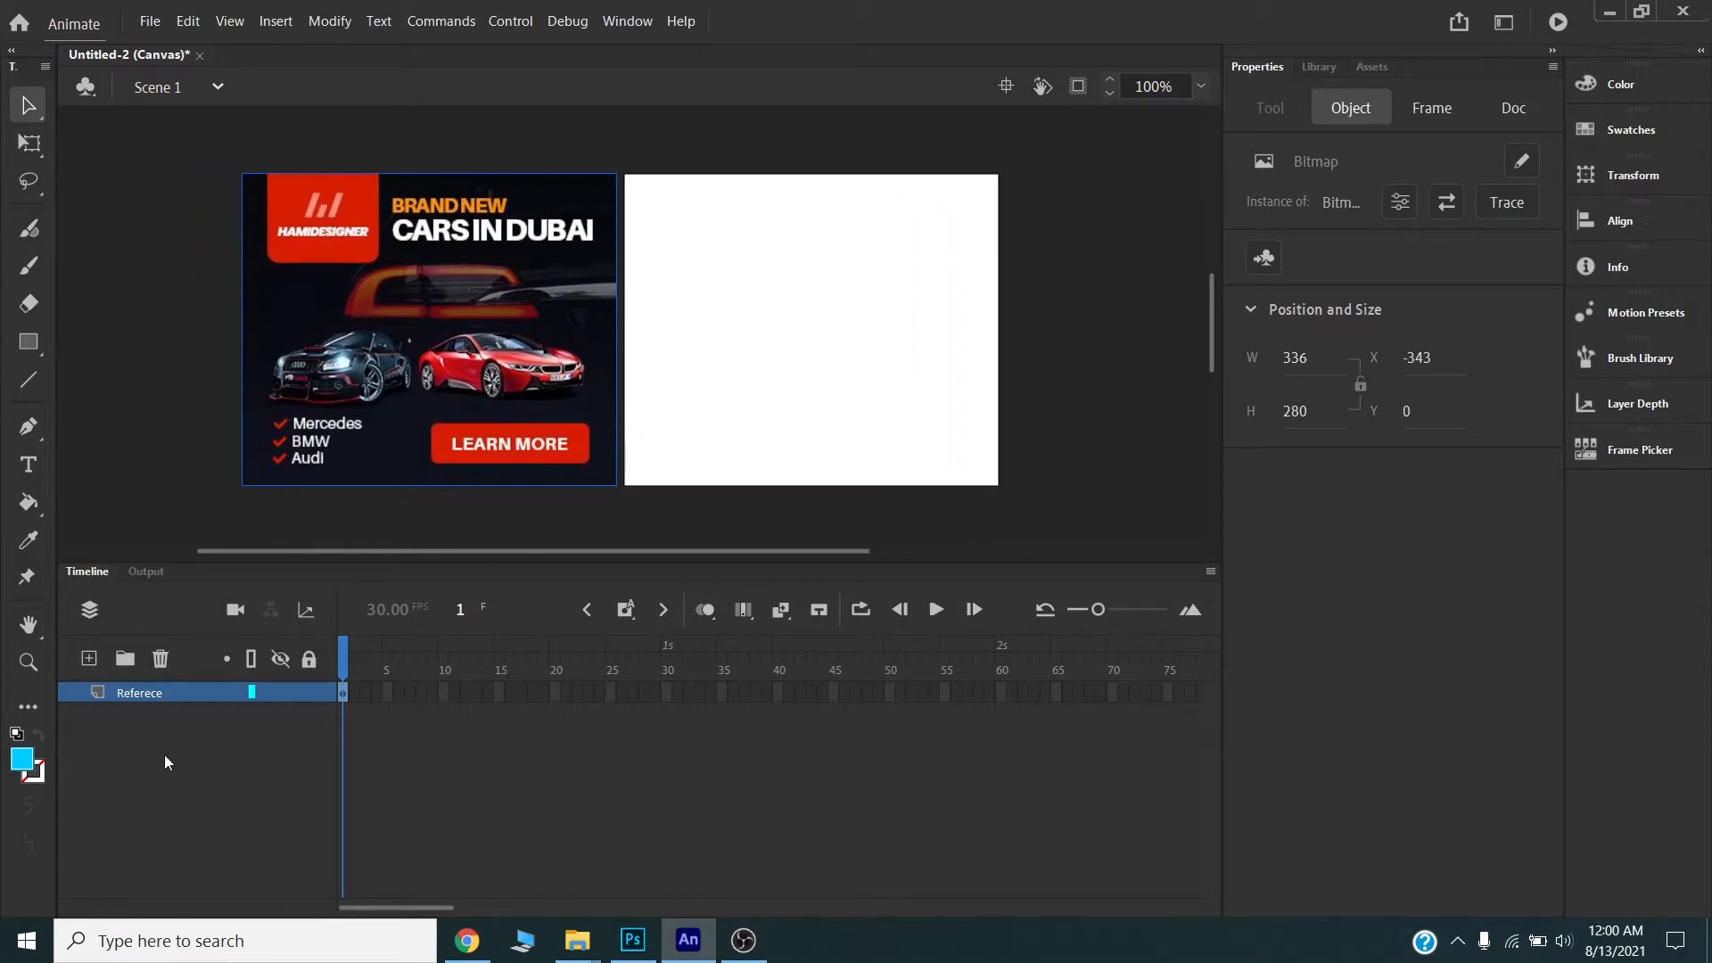
- Add a new layer and draw a dark navy rectangle without stroke that covers the whole stage
left_click(89, 658)
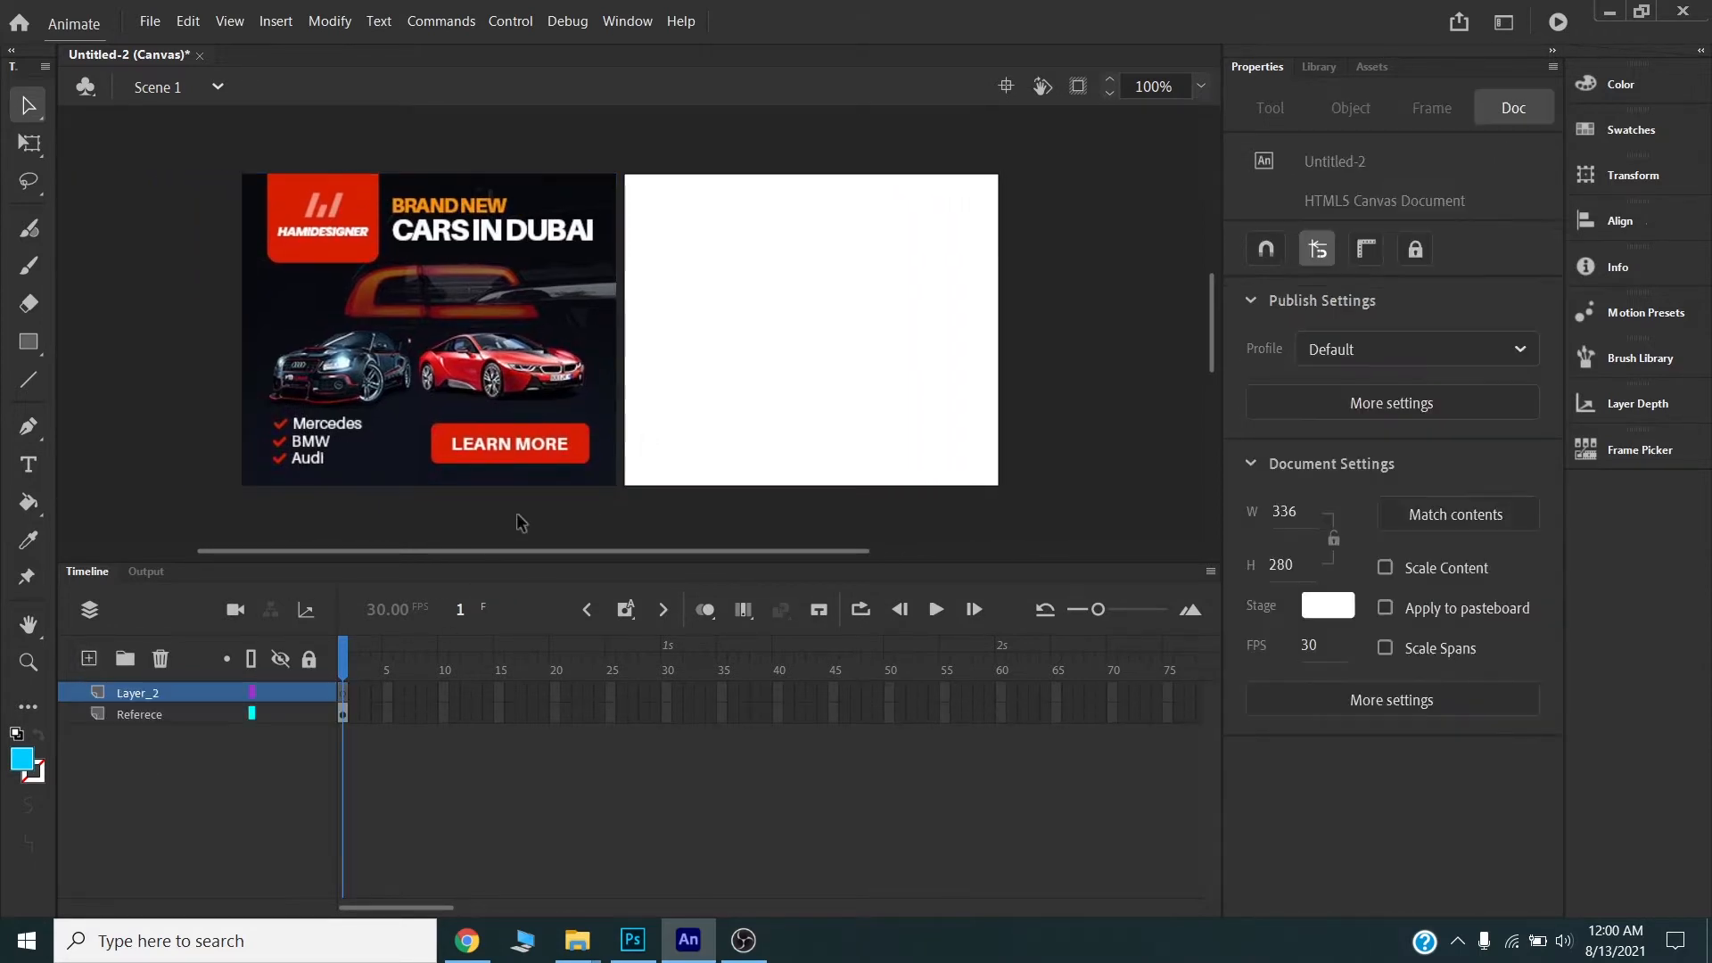
key("r")
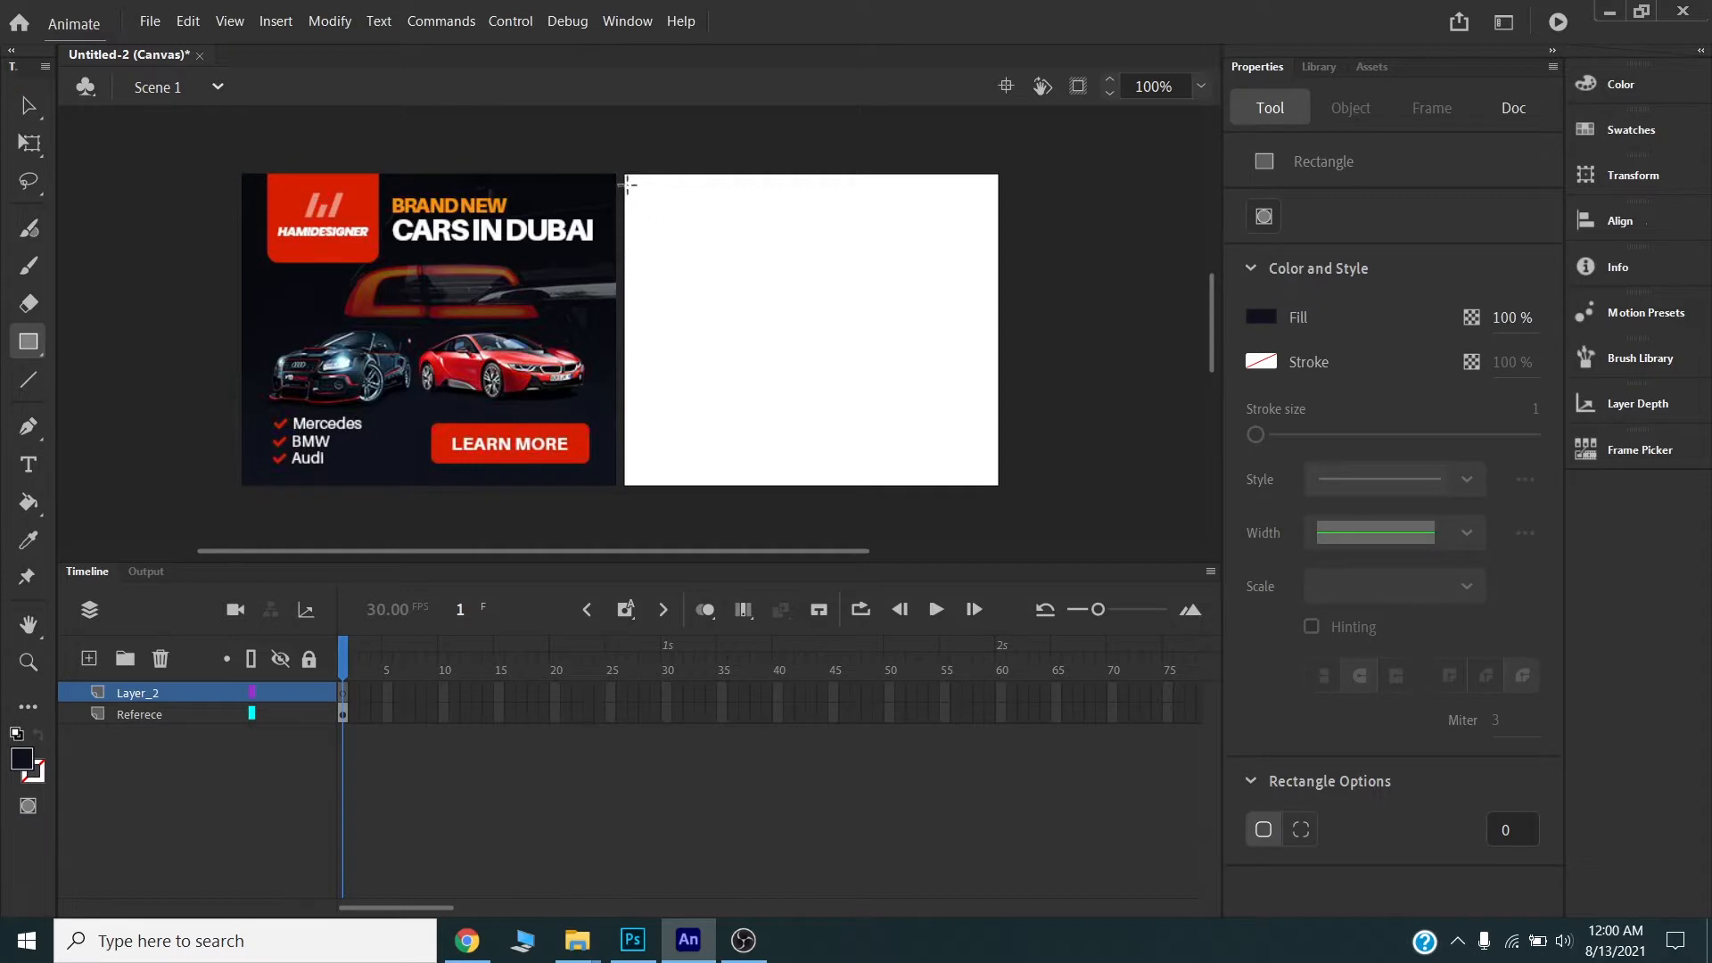
mouse_move(623, 167)
left_mouse_down()
mouse_move(787, 363)
mouse_move(1004, 489)
left_mouse_up()
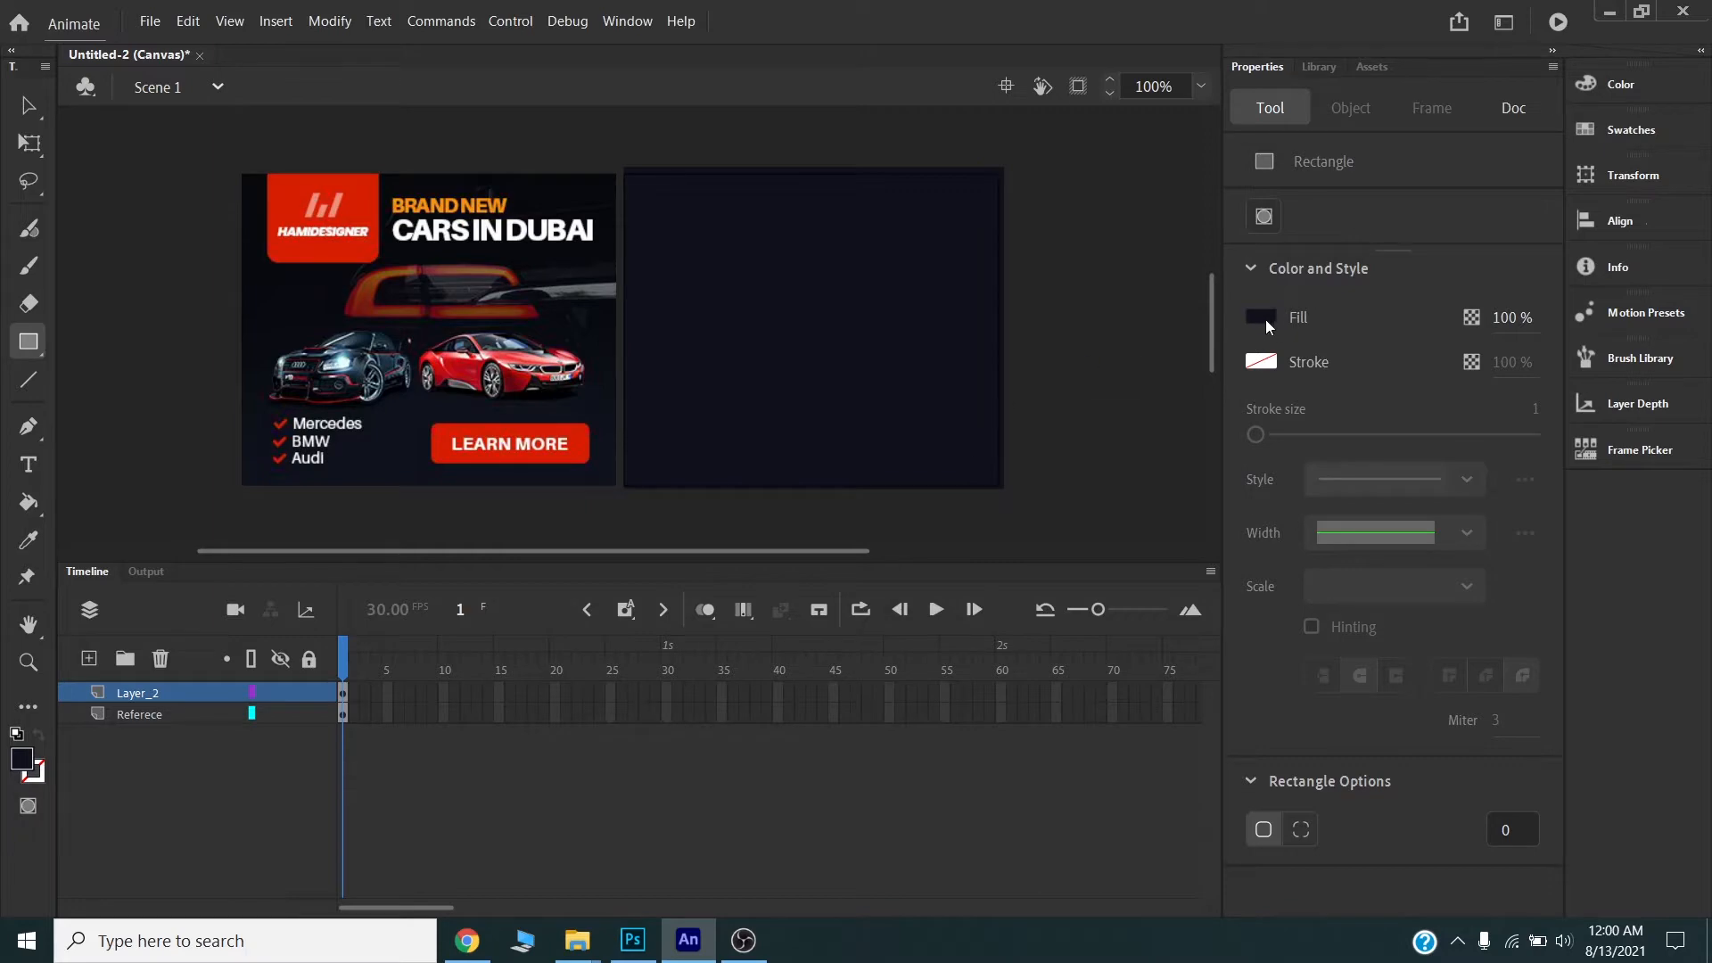
key("v")
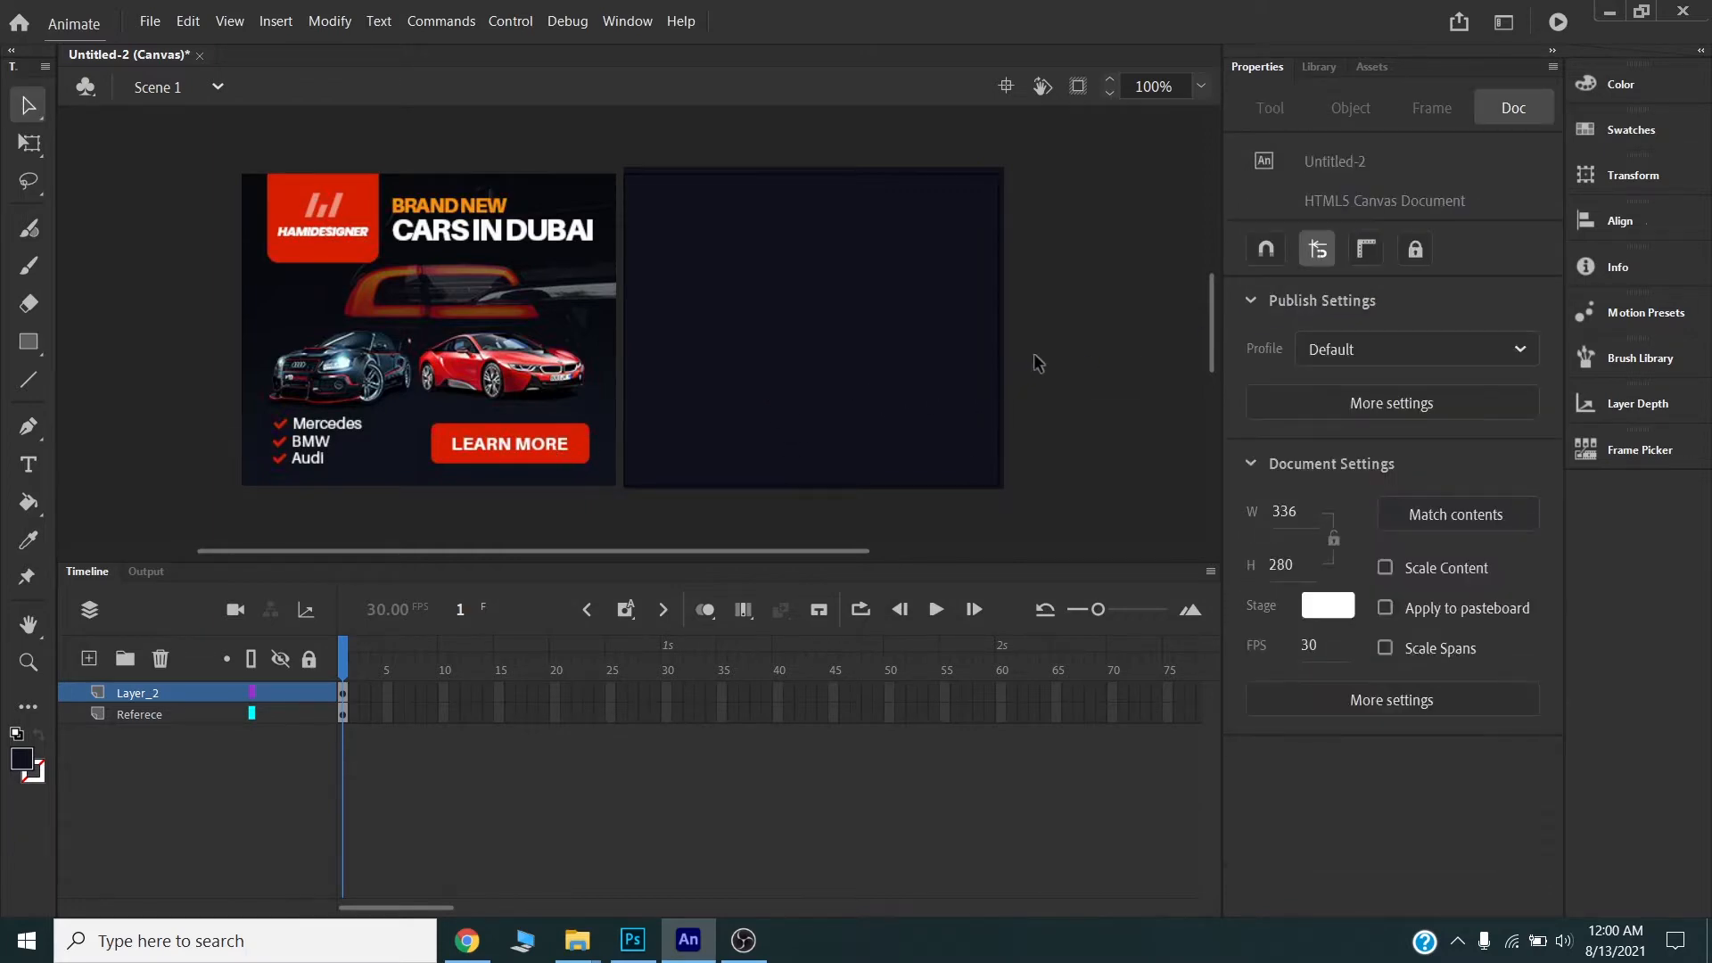
left_click(951, 371)
left_click(1033, 366)
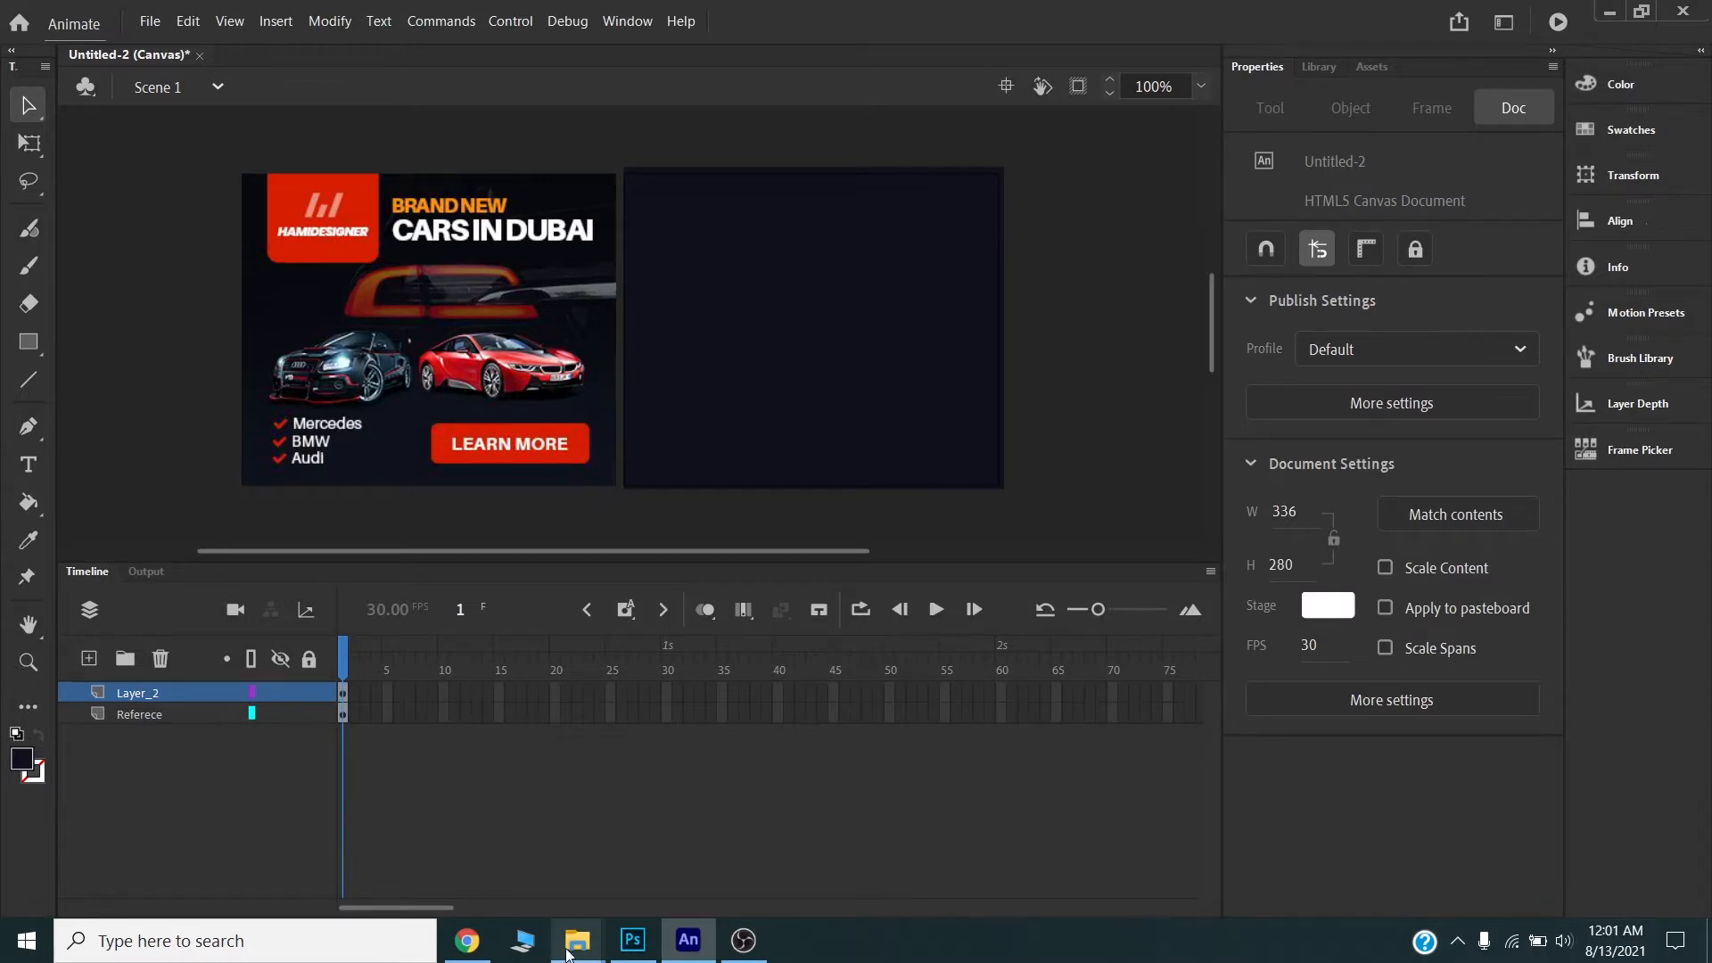
- Bring the szymon-kita-uNU8Rx_ch6w-unsplash background image from the assets folder in File Explorer onto the Animate stage
mouse_move(577, 941)
left_click(379, 831)
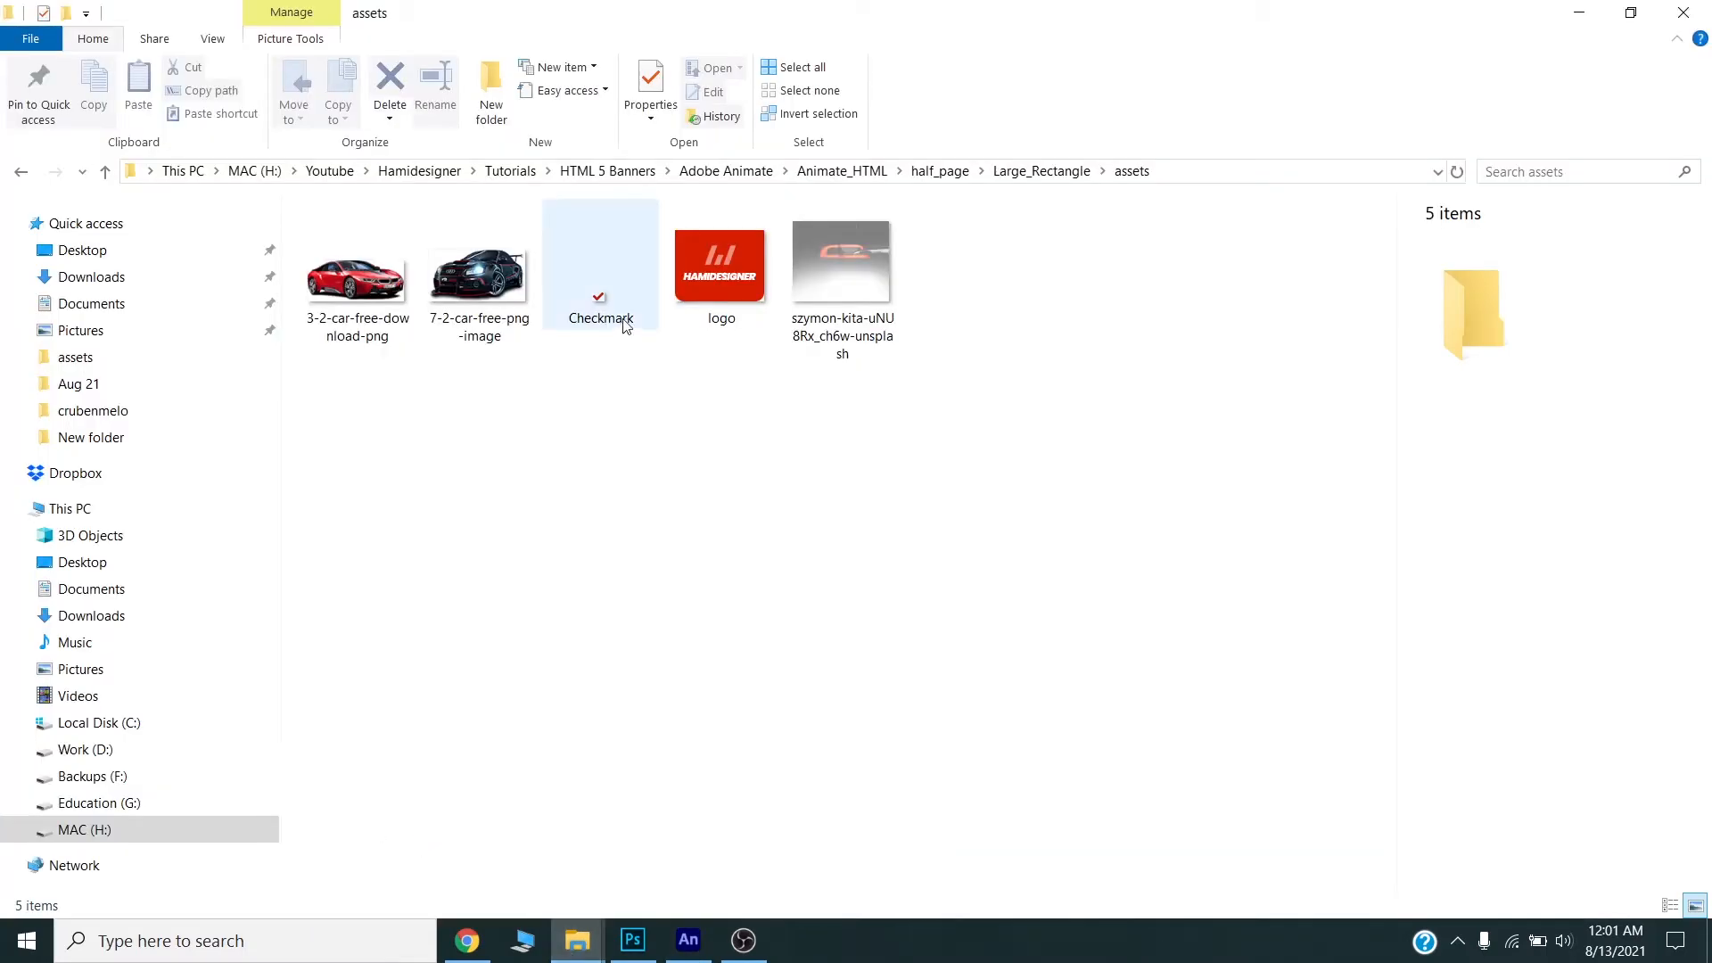
left_click_drag(843, 248, 771, 366)
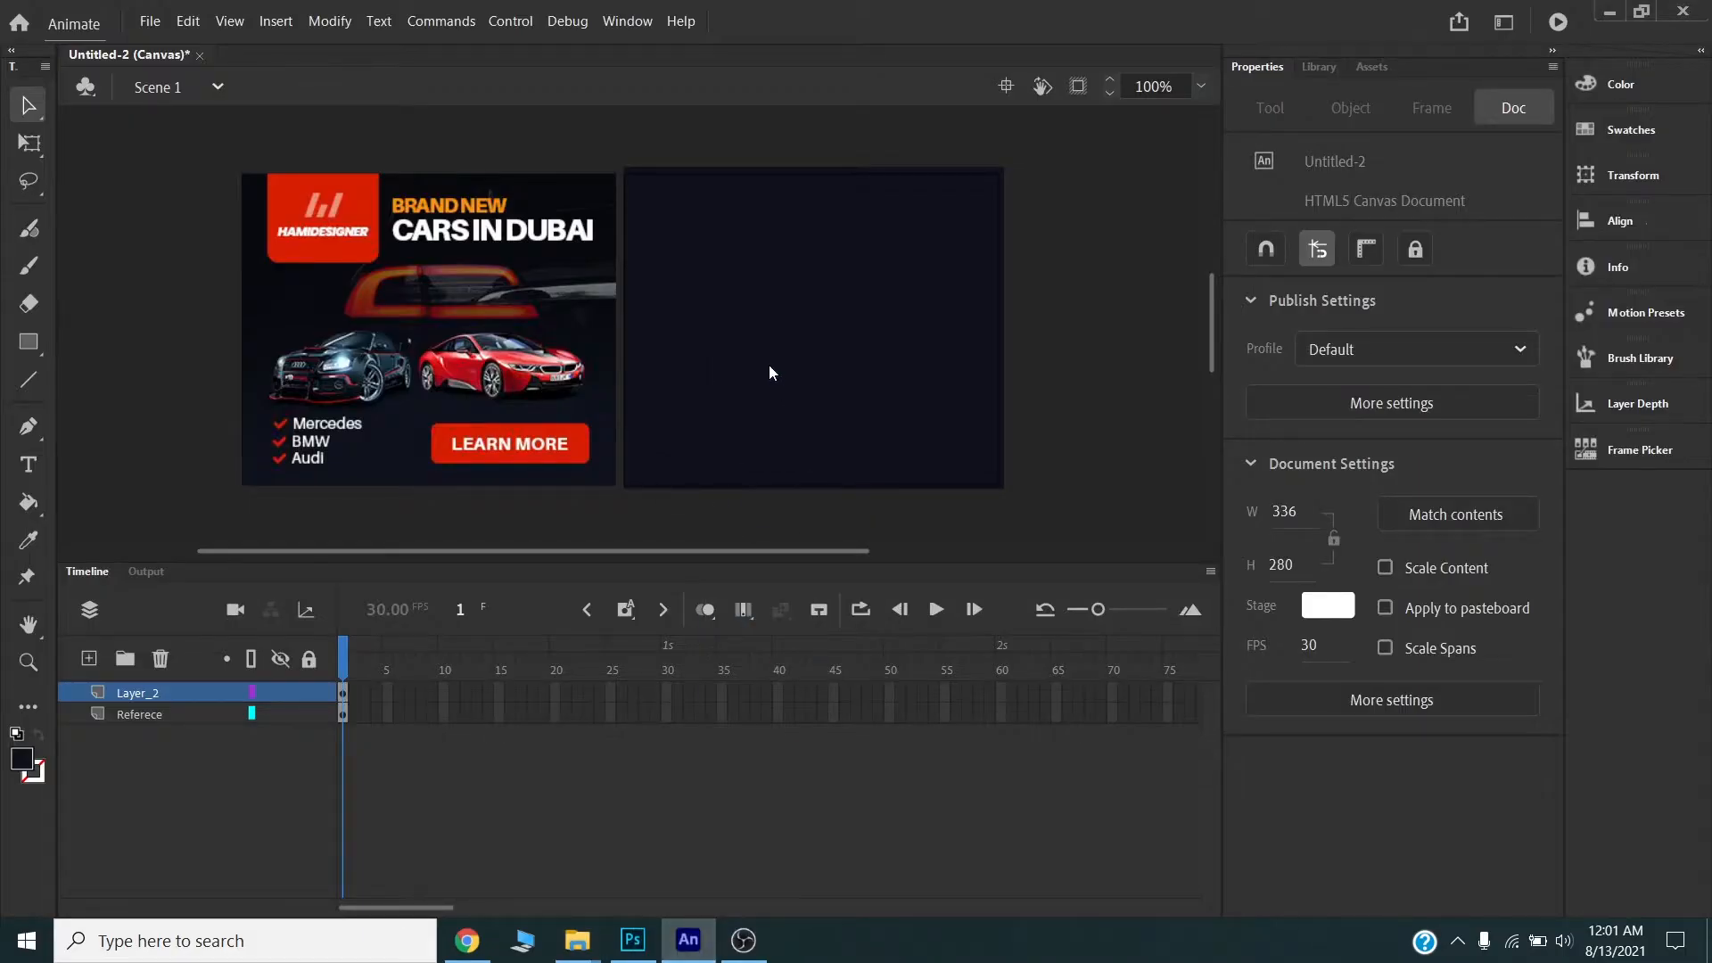
- Bring the red car, black car and logo images together from the assets folder onto the Animate stage
key("alt+Tab")
left_click(696, 463)
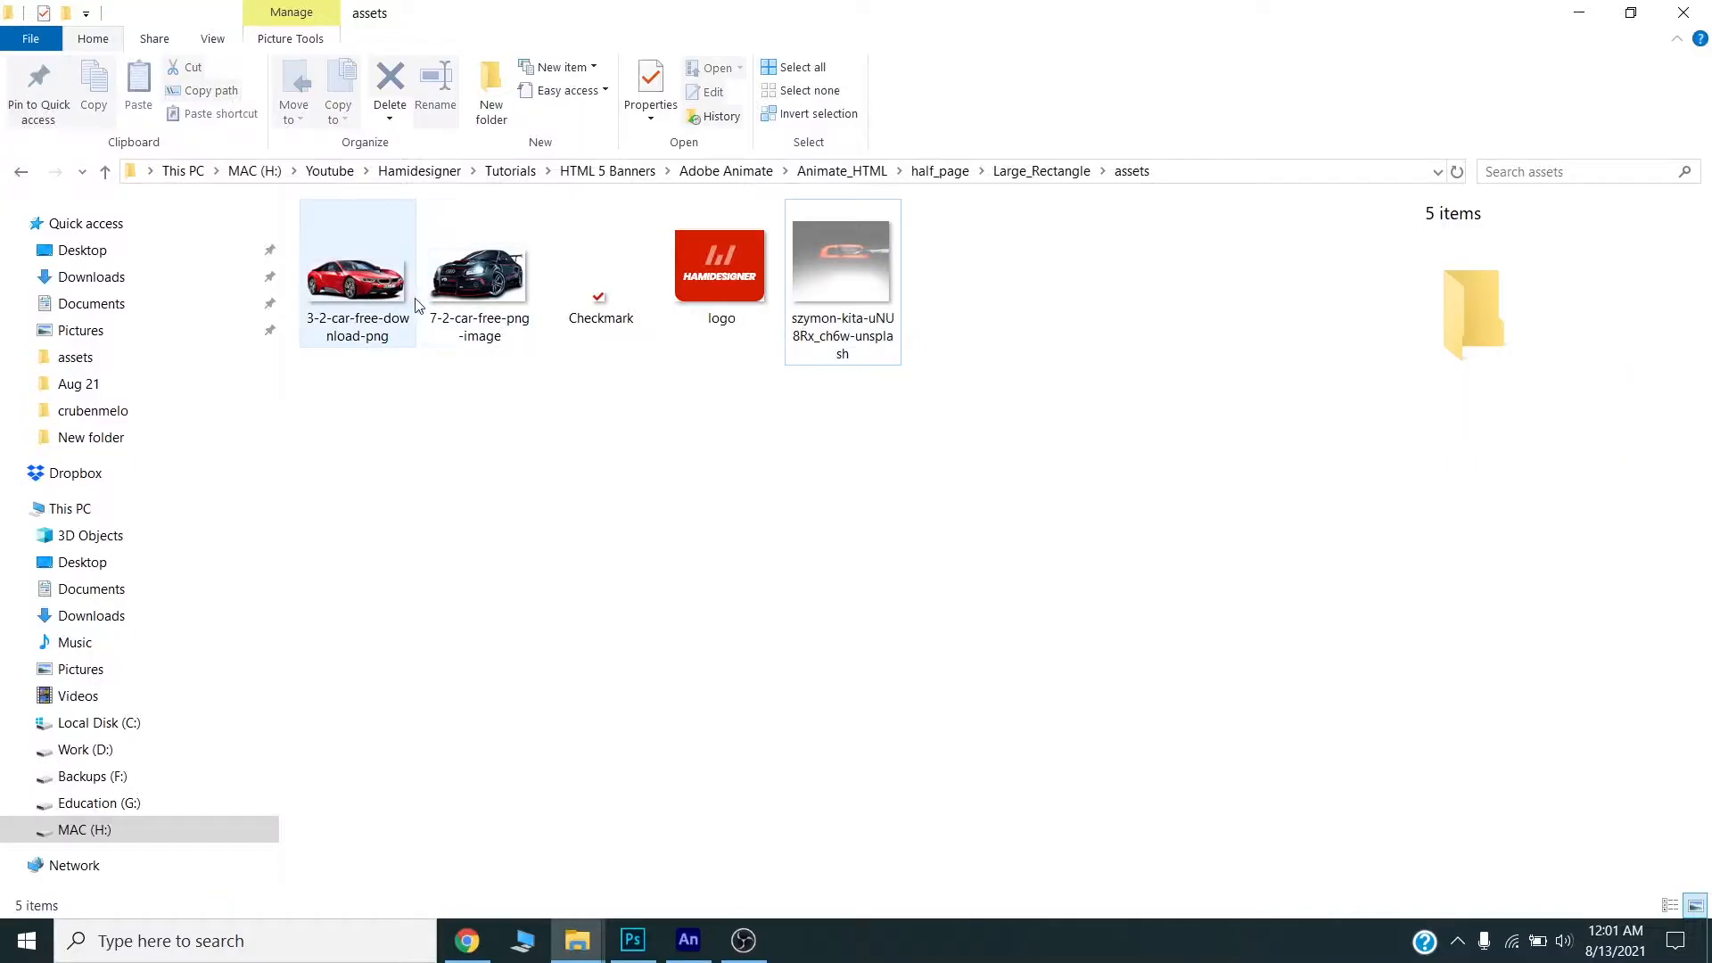
left_click(401, 288)
left_click(473, 284, "ctrl")
left_click(706, 280, "ctrl")
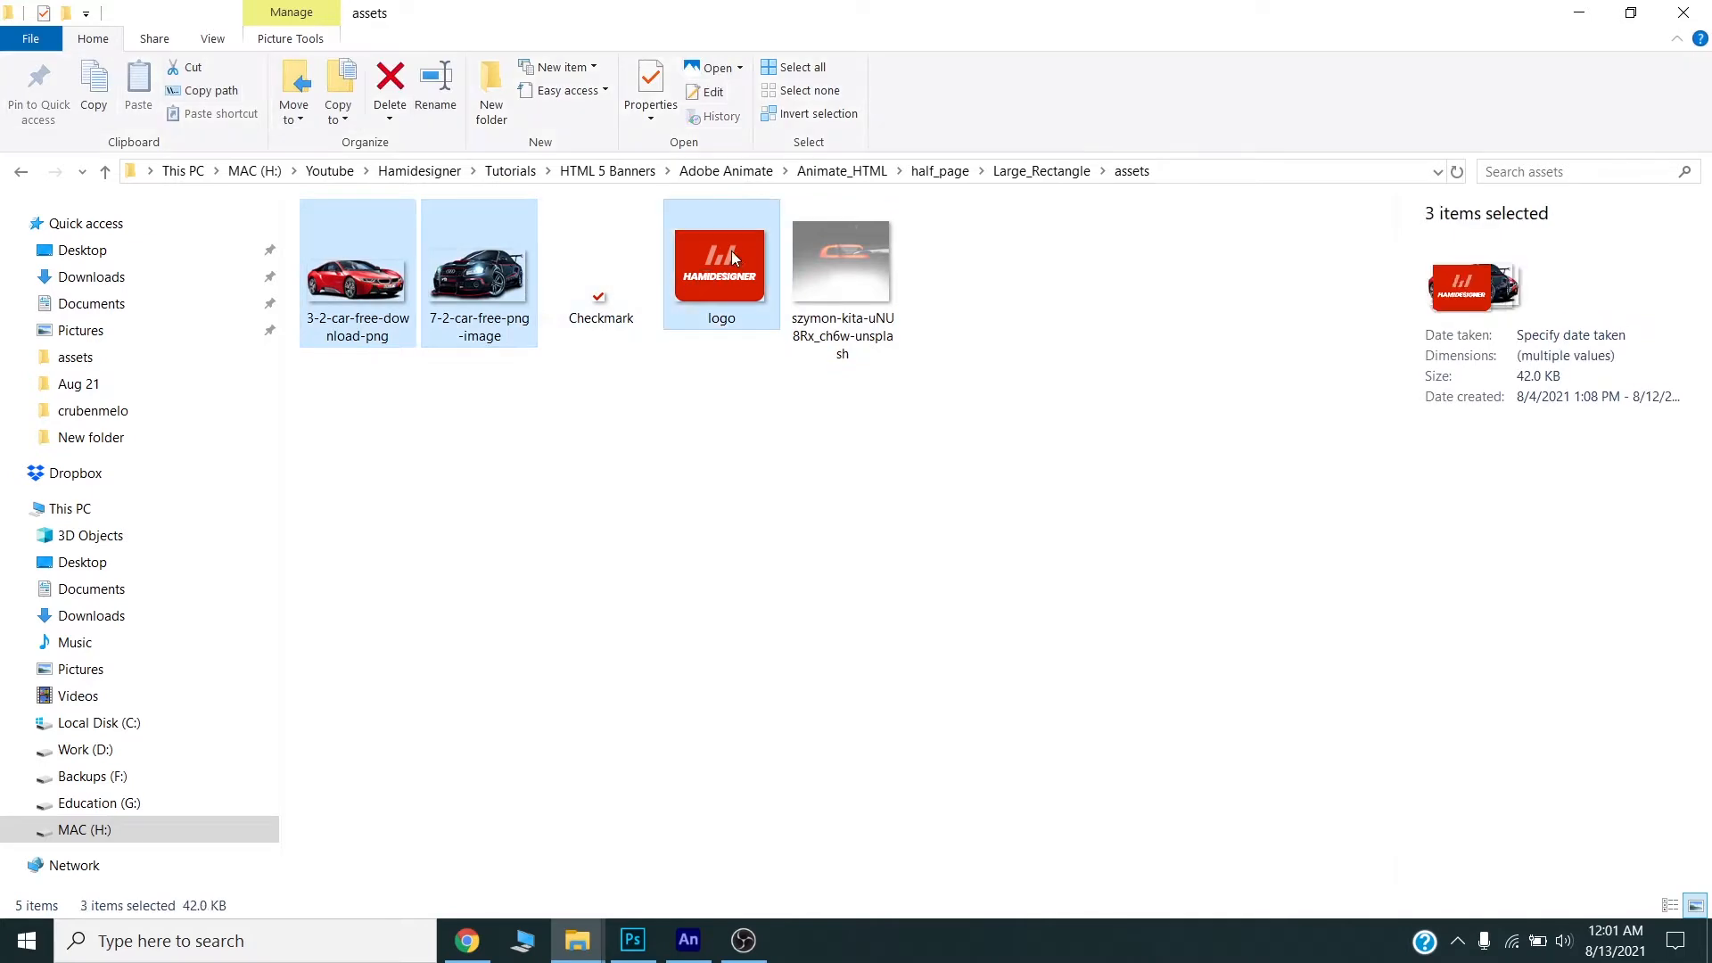
left_click_drag(732, 250, 819, 418)
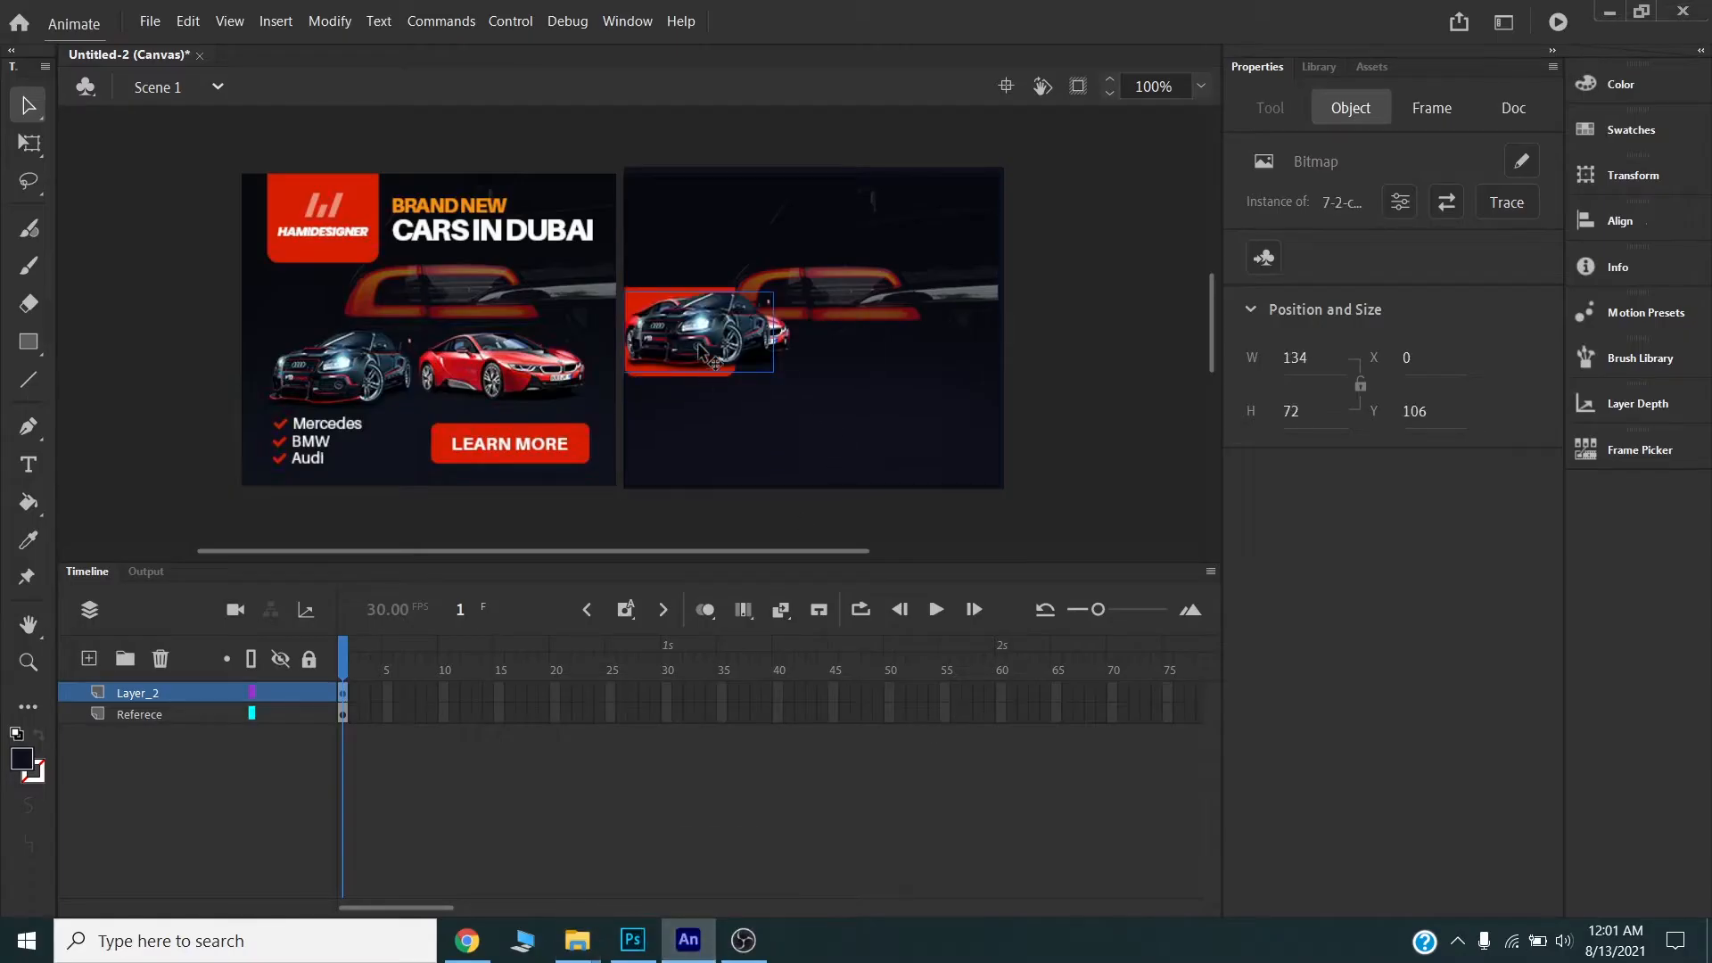
- Arrange the images like the reference: logo at about X 13, Y 0, black car at X 24, Y 137, red car at X 168, Y 142
left_click_drag(708, 340, 671, 199)
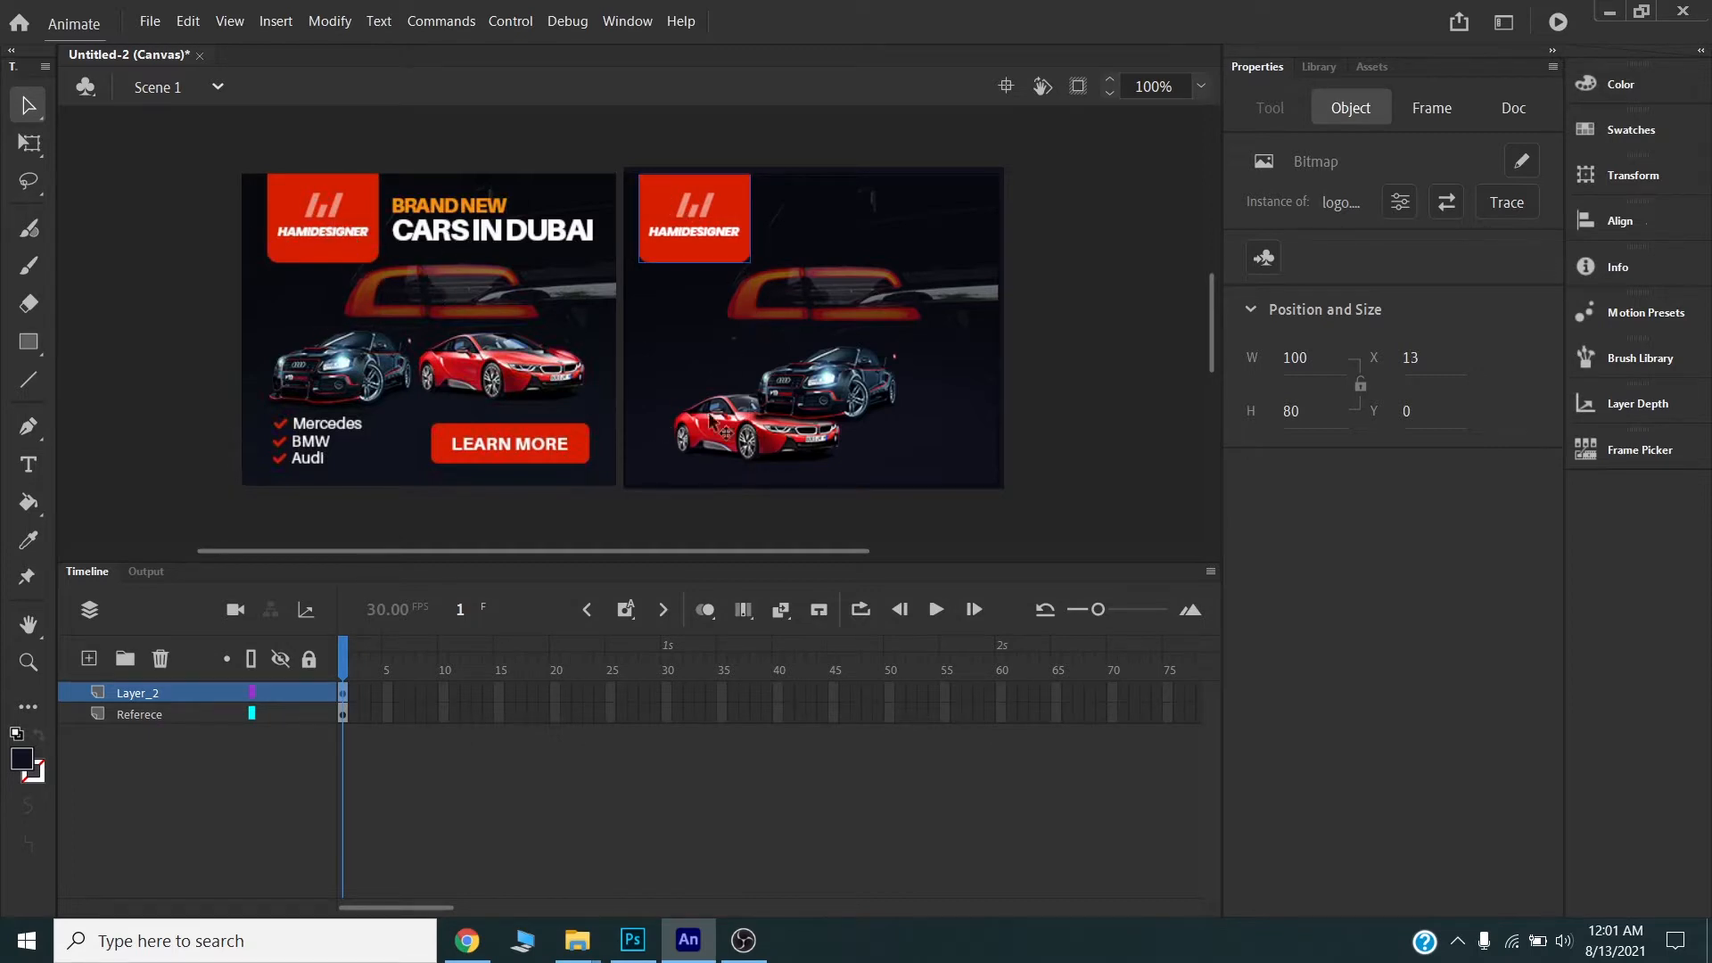
left_click_drag(816, 385, 714, 359)
left_click_drag(764, 446, 904, 382)
left_click(772, 366, "shift")
left_click(1050, 417)
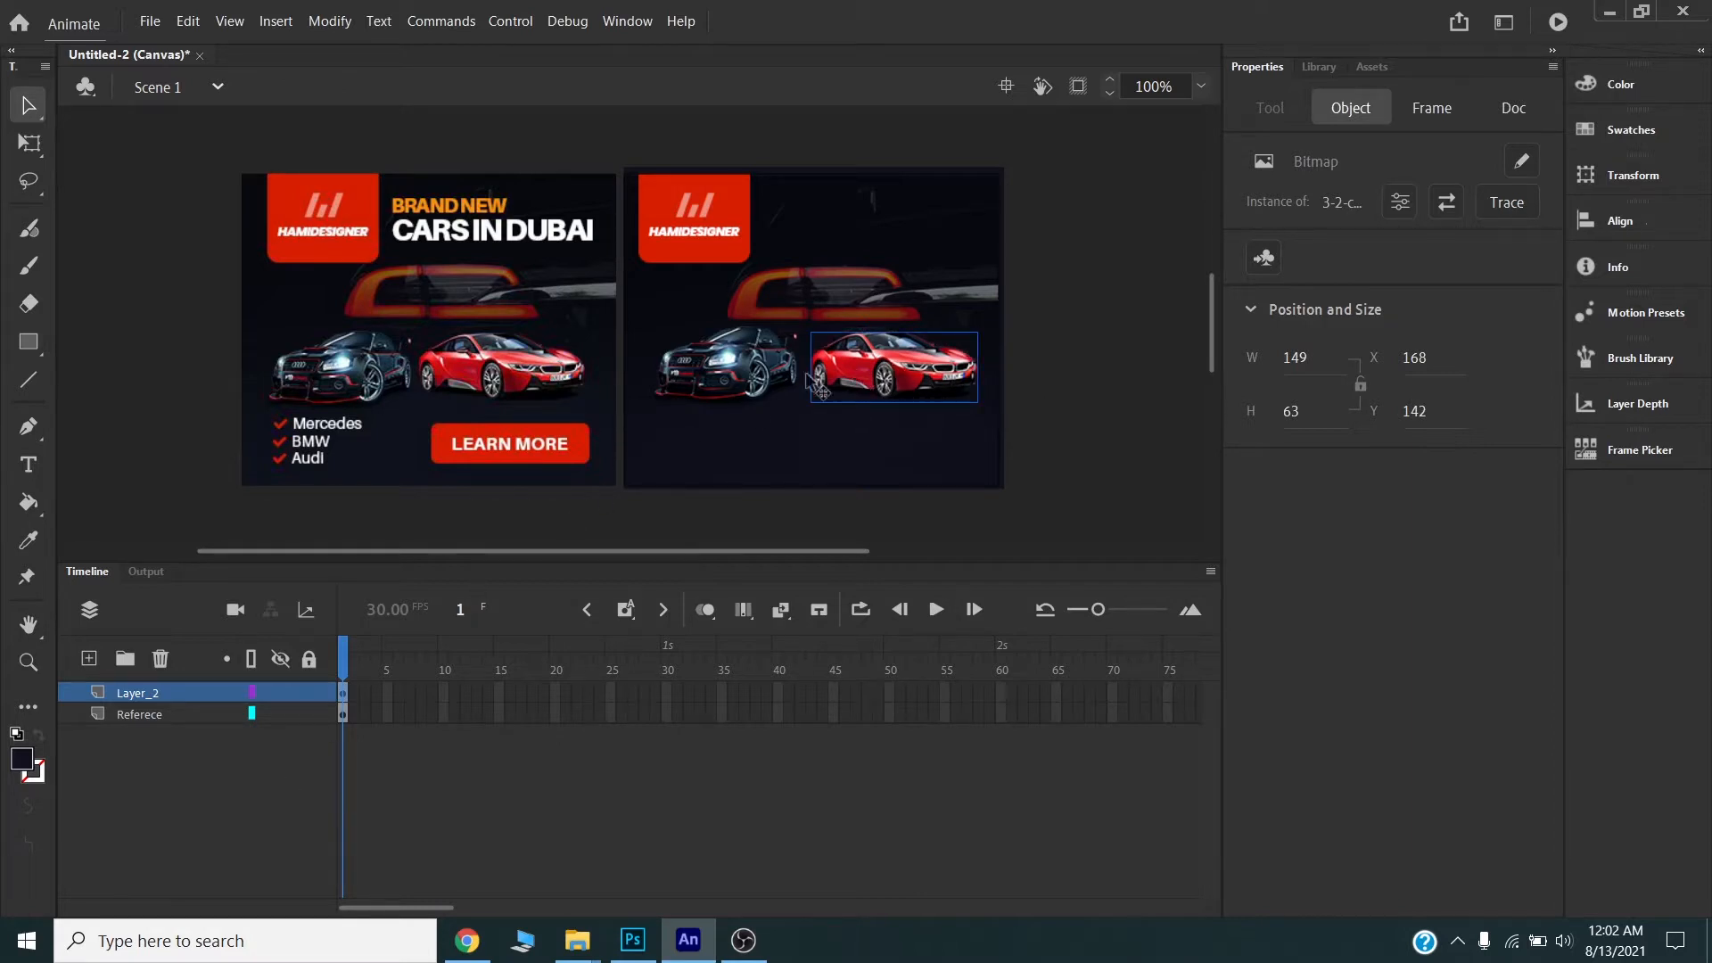
- Distribute the red car, black car and logo to their own layers and place those layers above Layer_2
left_click(724, 384, "shift")
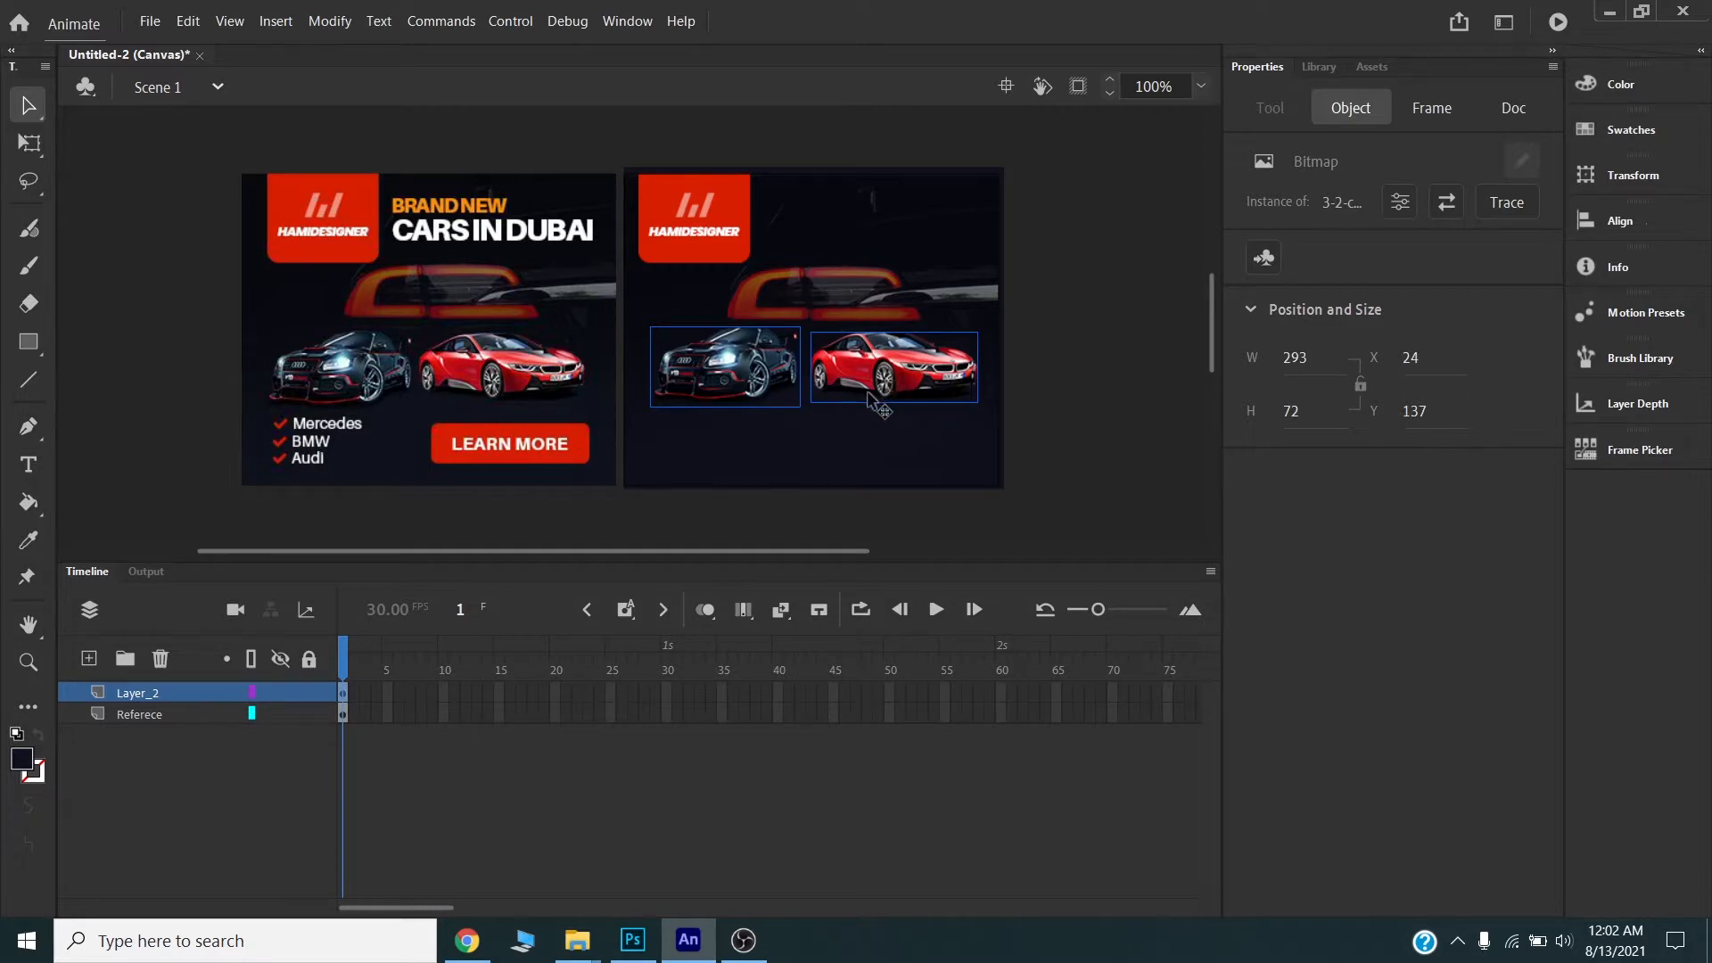
left_click(698, 228, "shift")
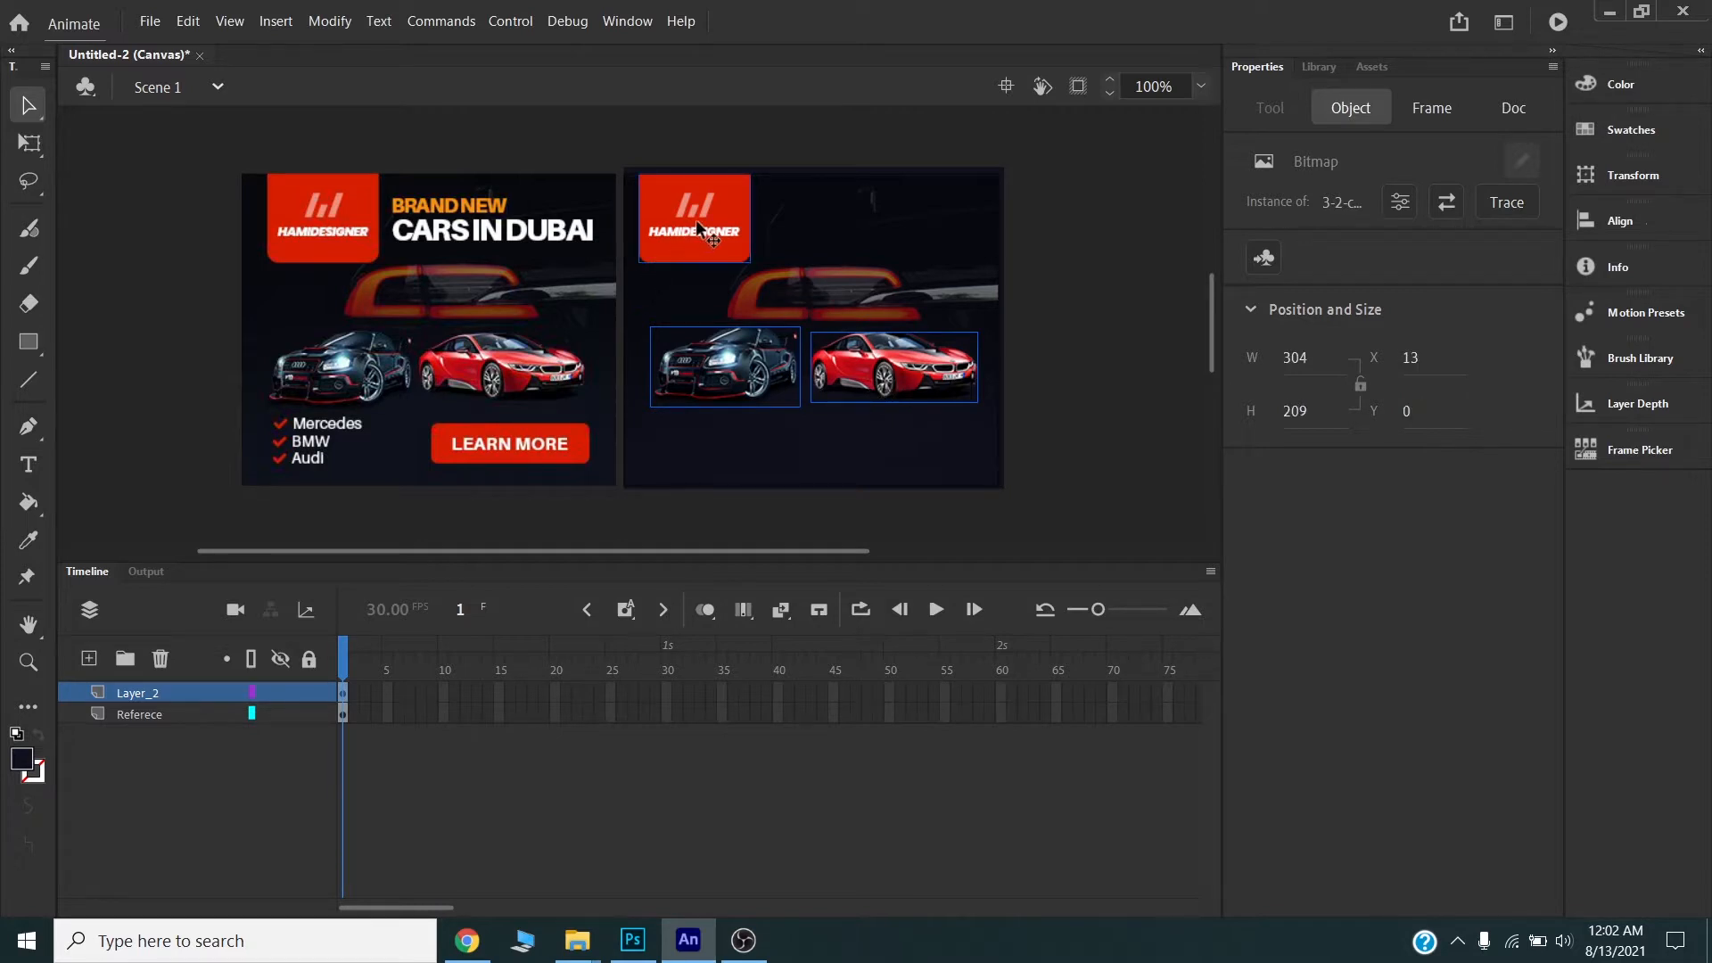
right_click(700, 228)
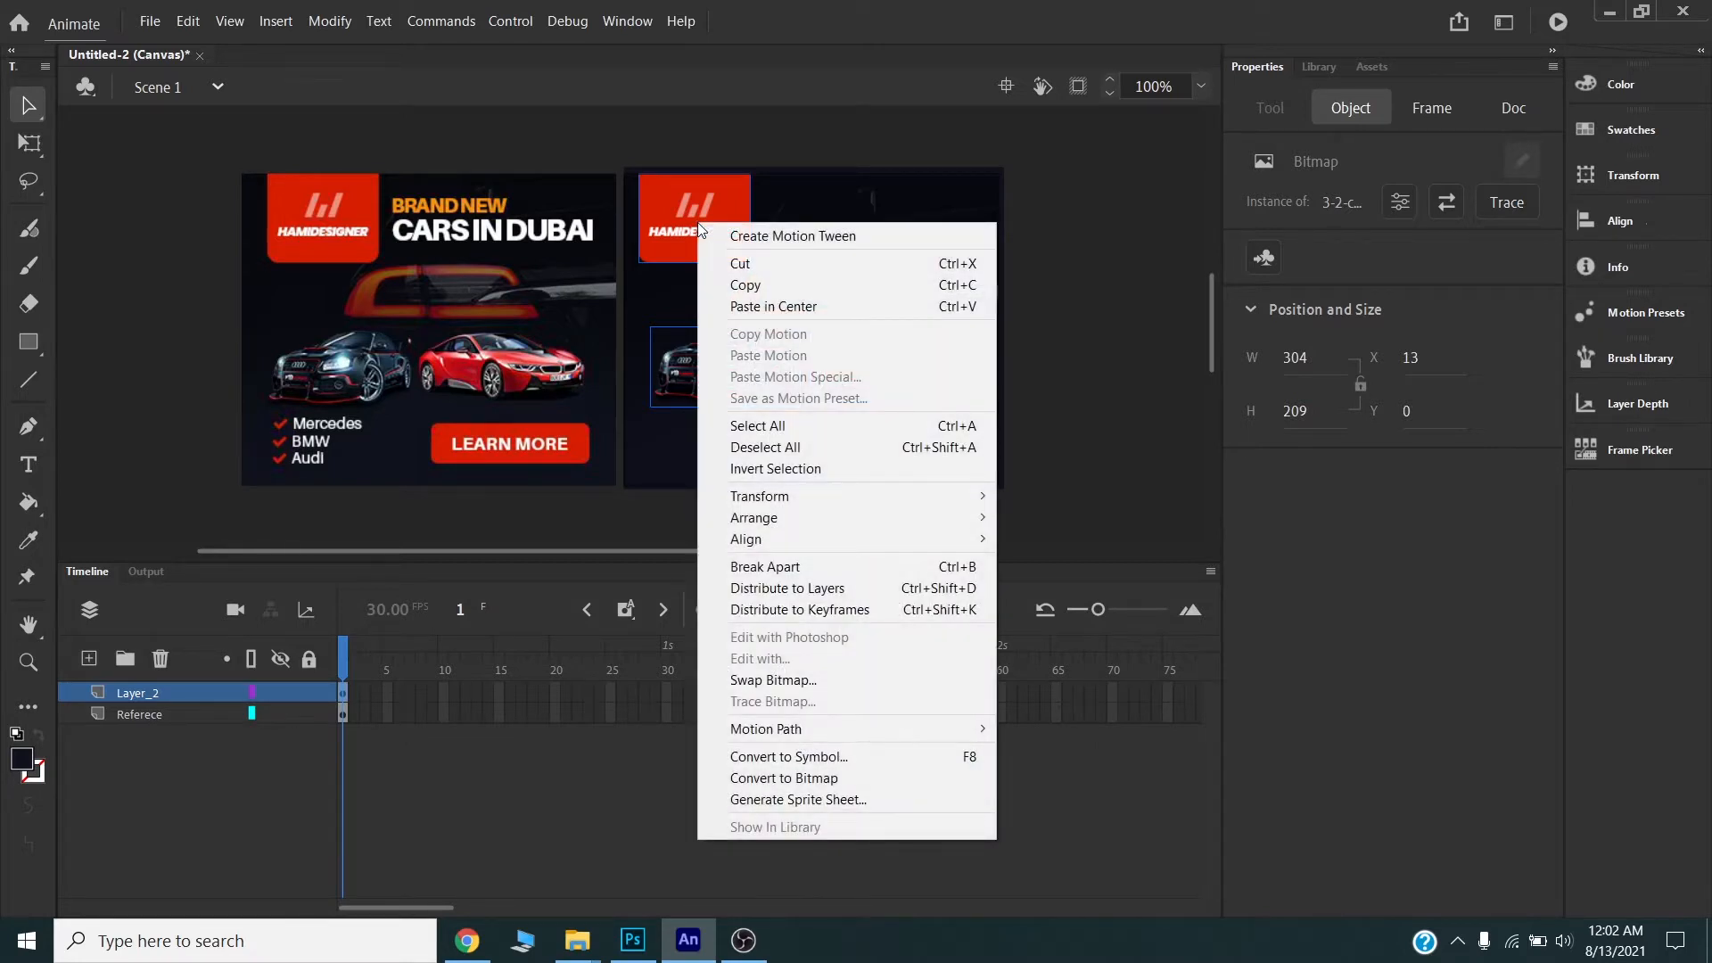
left_click(837, 592)
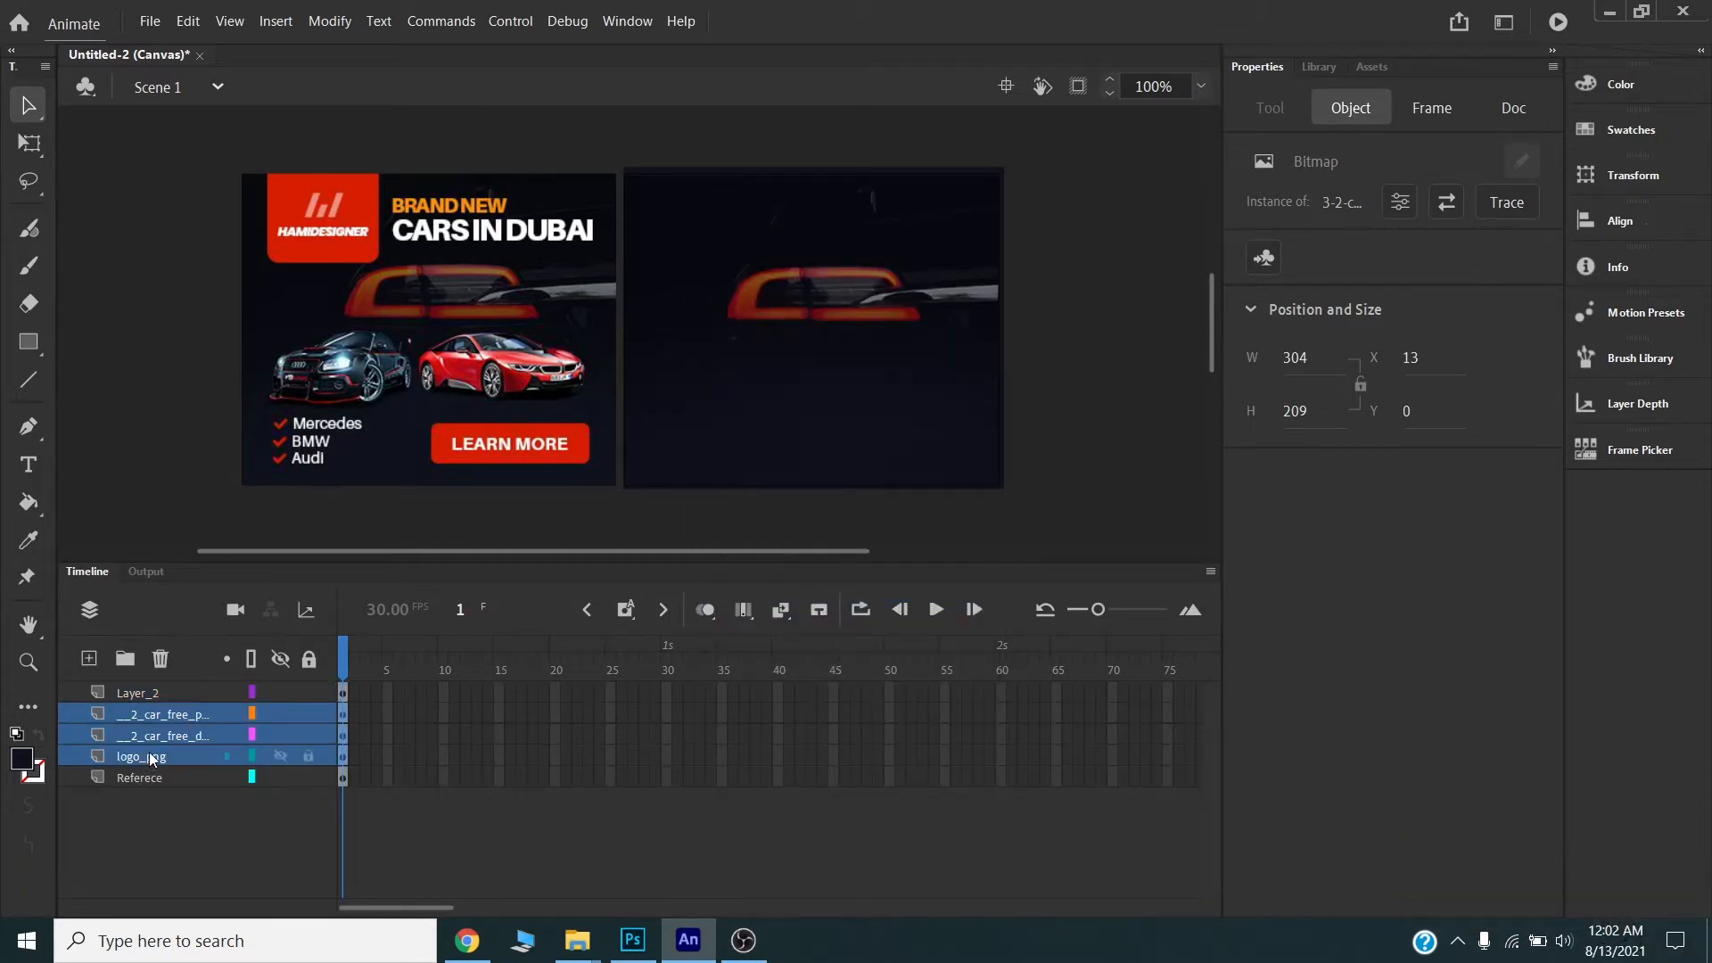
left_click_drag(147, 757, 154, 682)
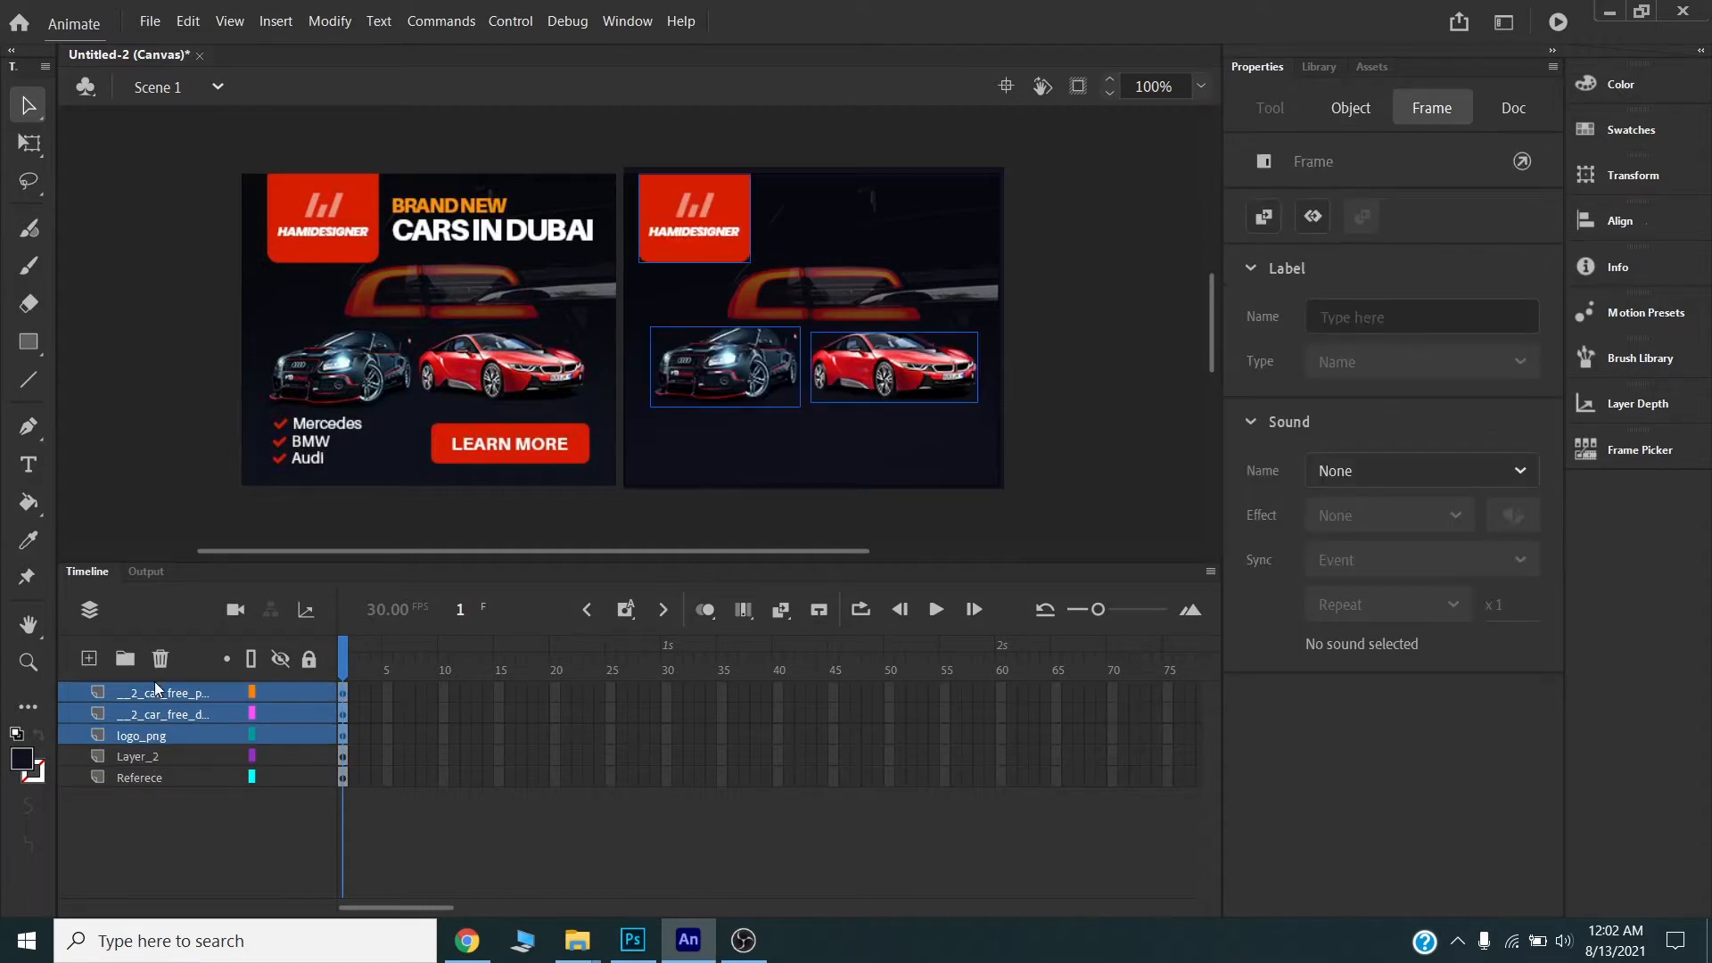
- Lock the Referece layer and Layer_2
left_click(146, 805)
left_click(135, 754)
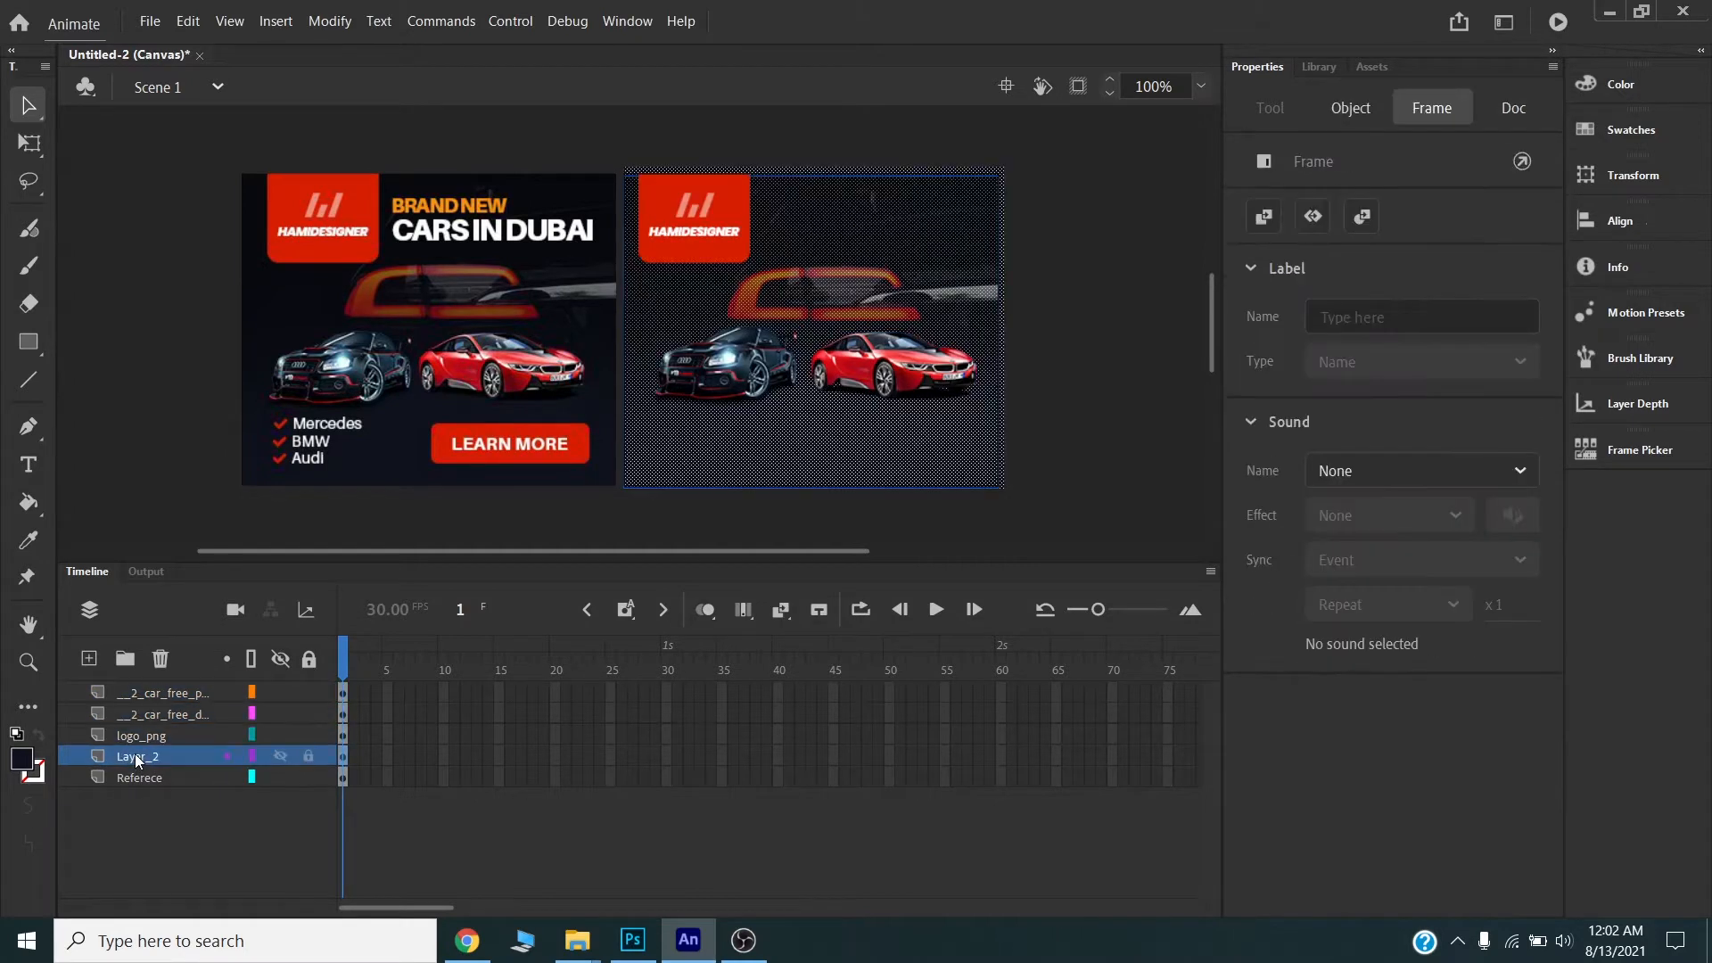
left_click(159, 807)
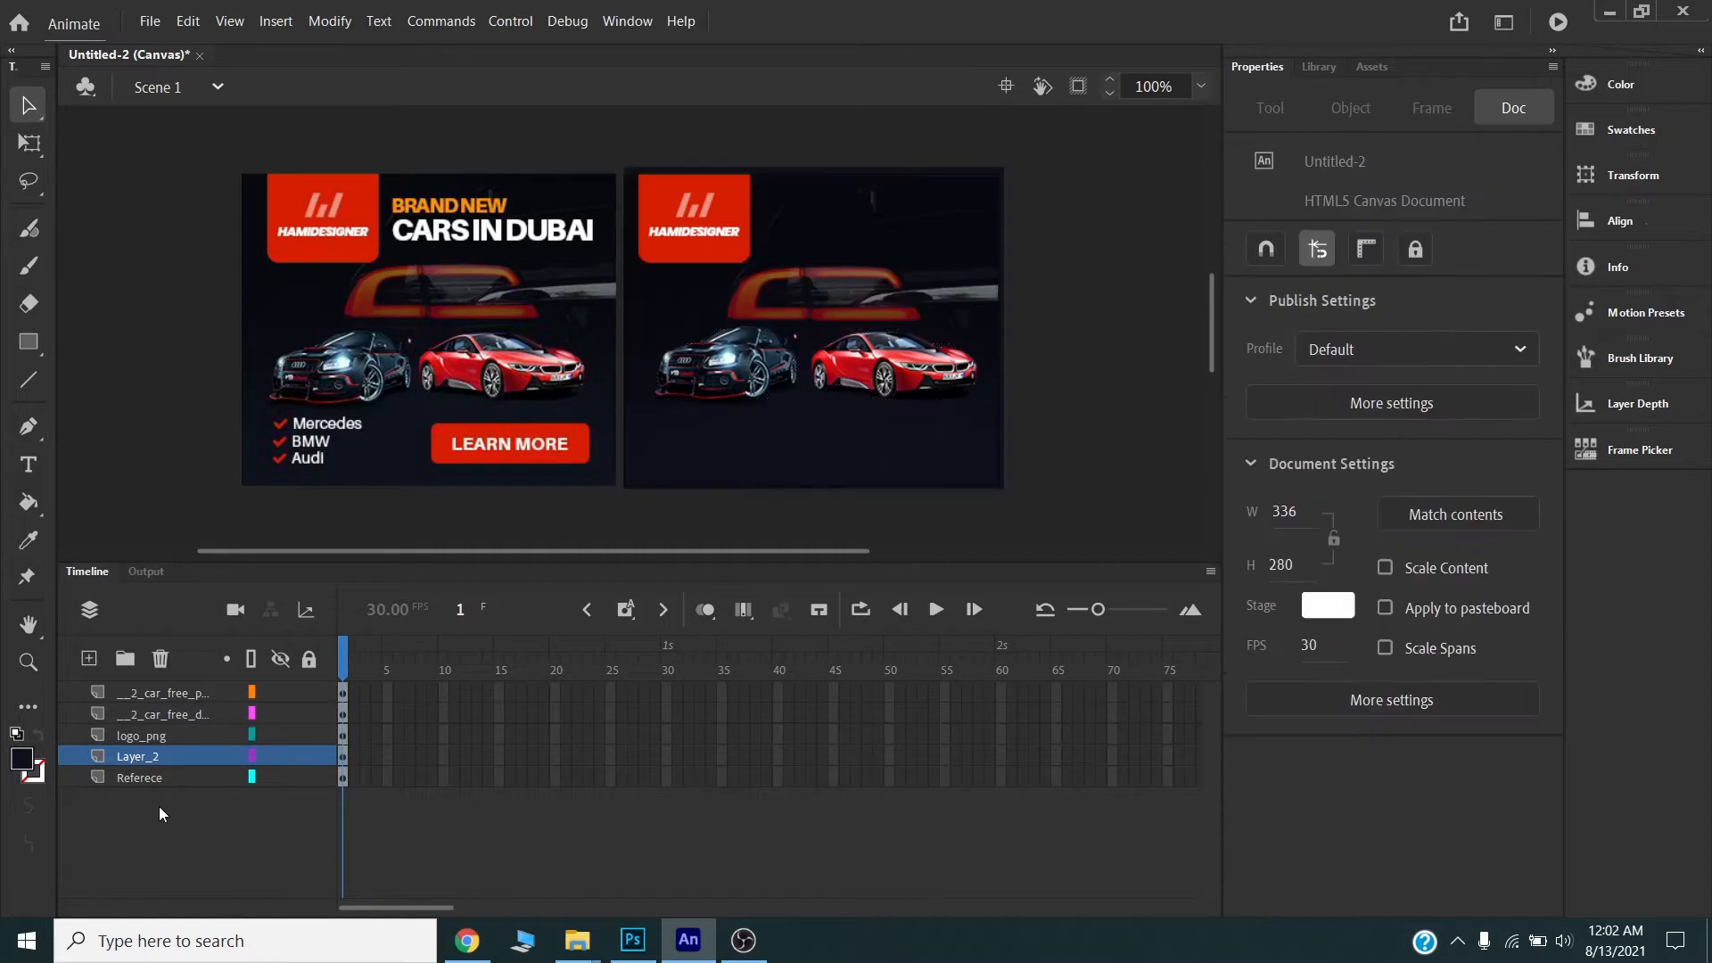
left_click(140, 780)
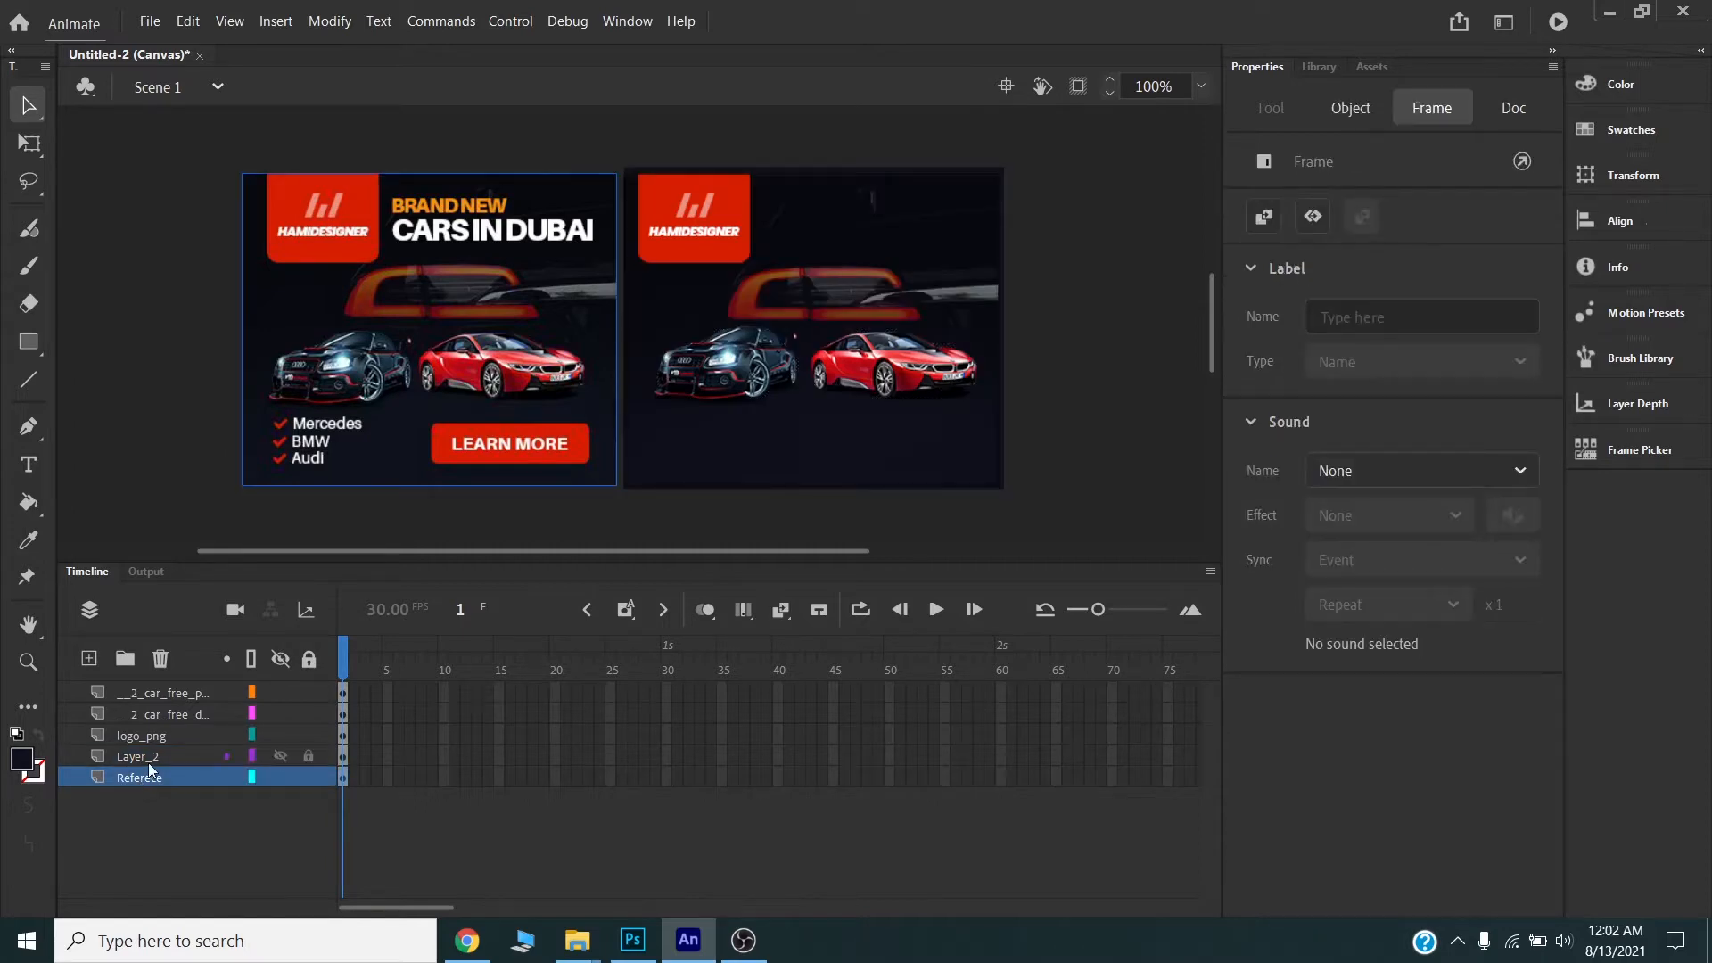
left_click(148, 760, "shift")
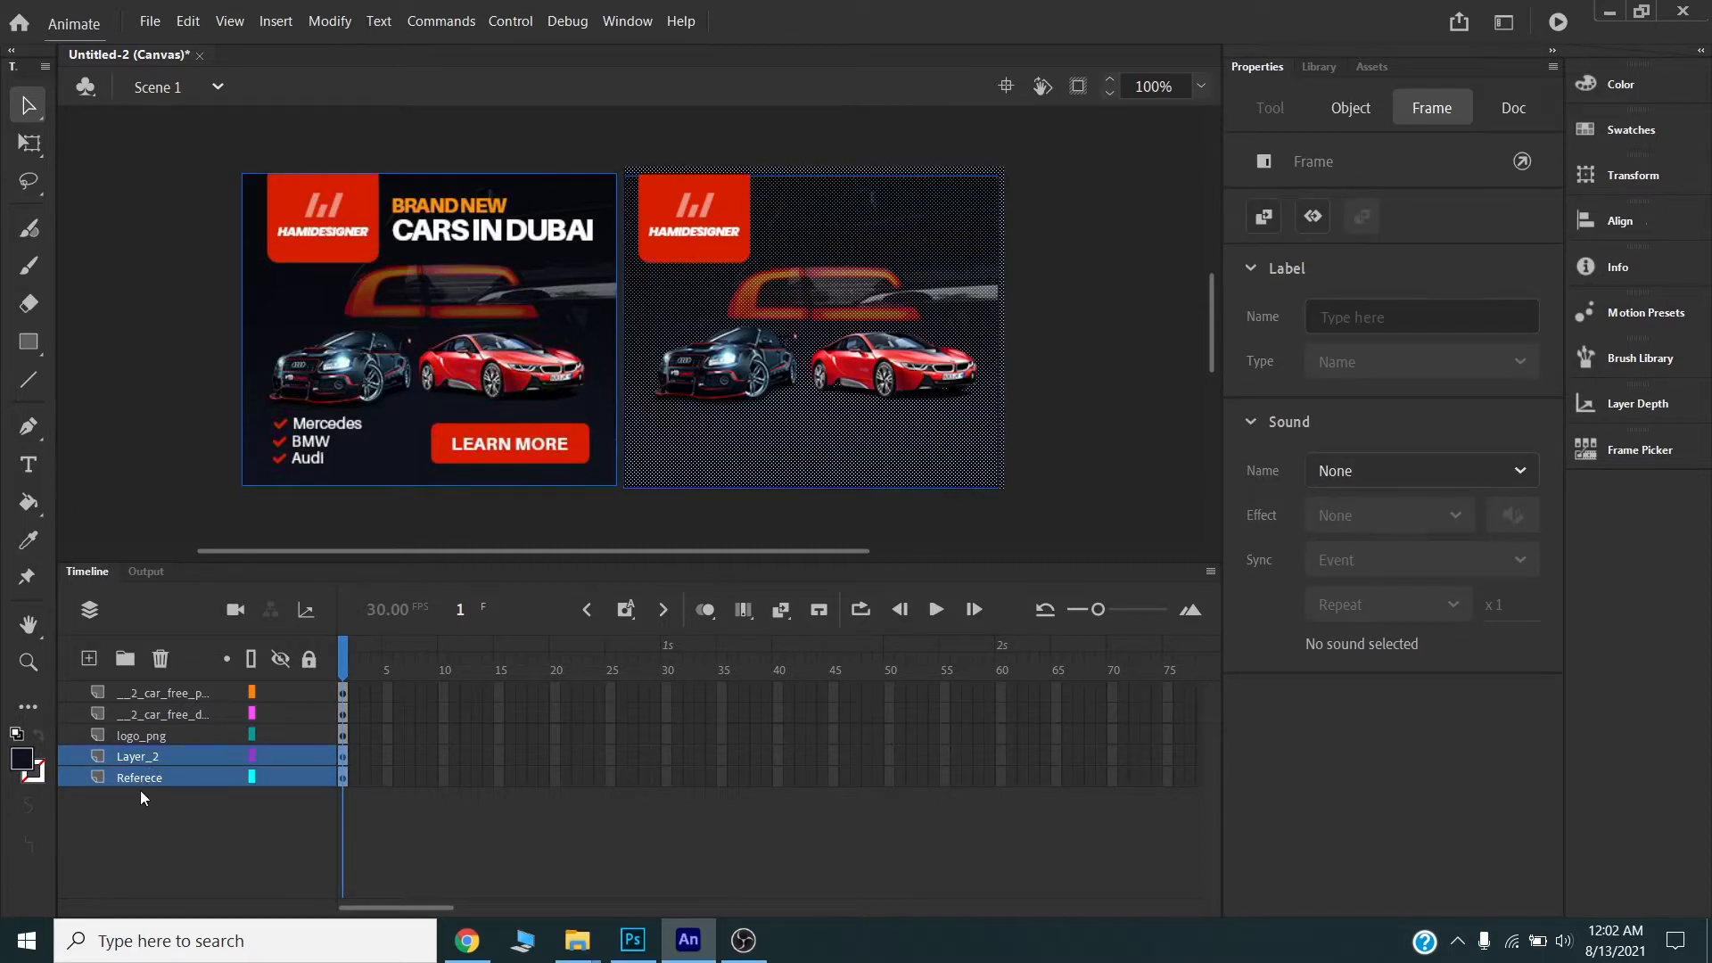
left_click(308, 779)
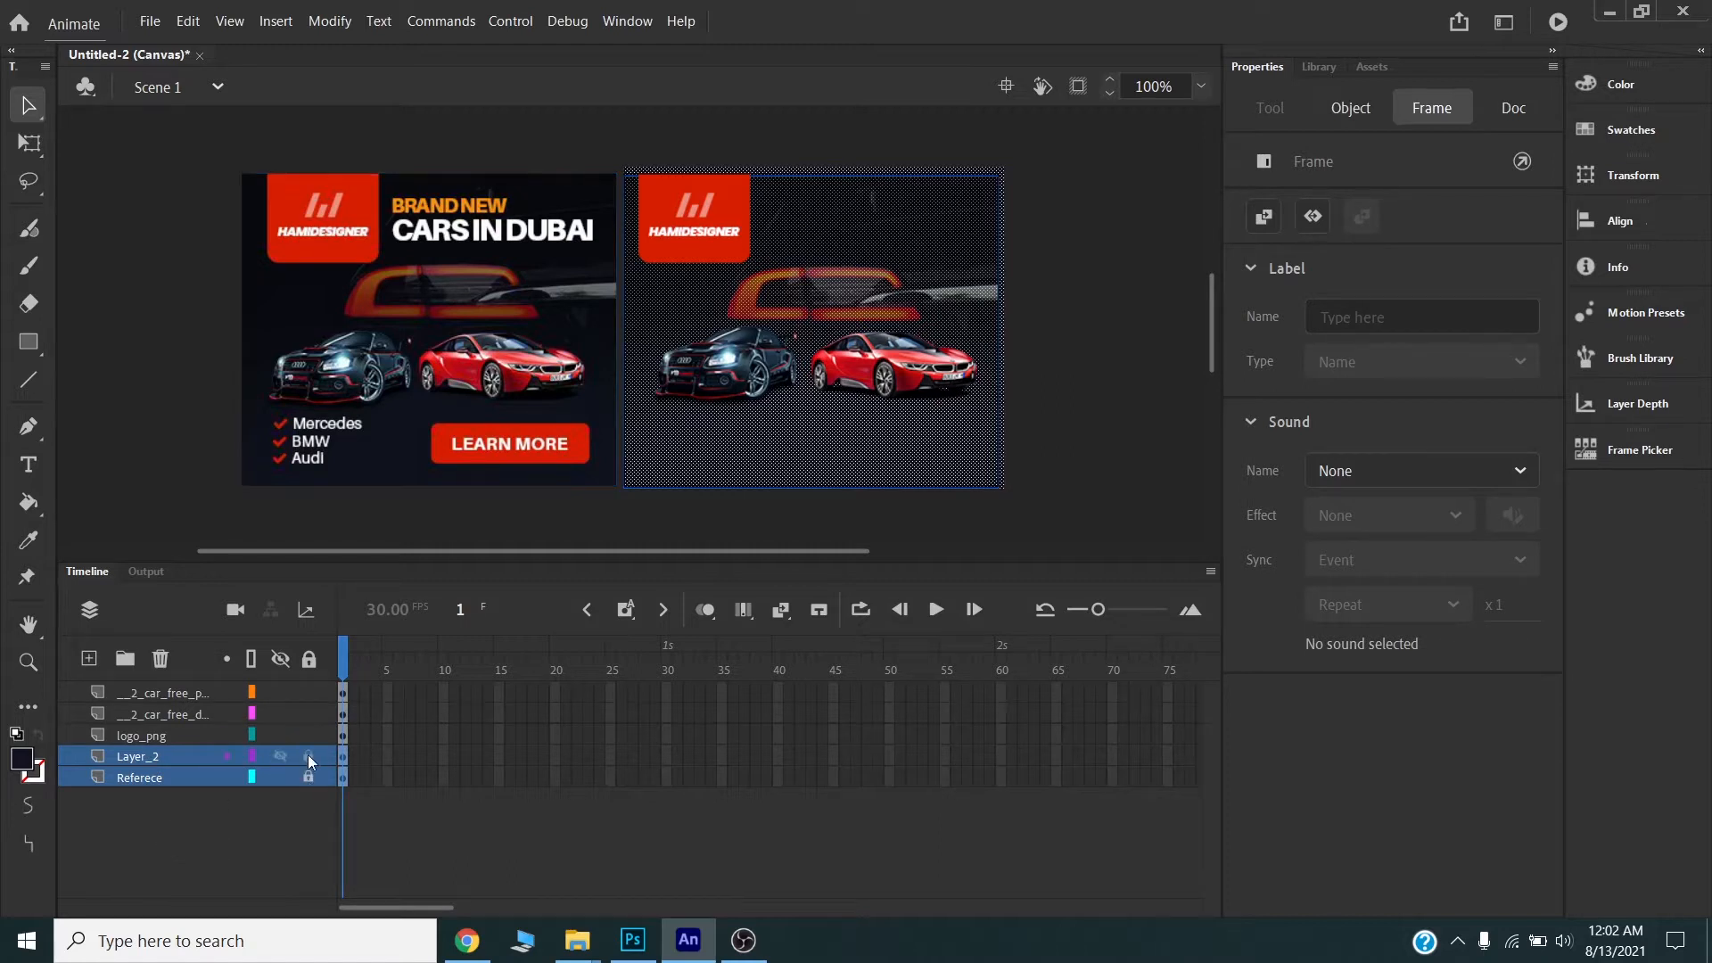
left_click(252, 813)
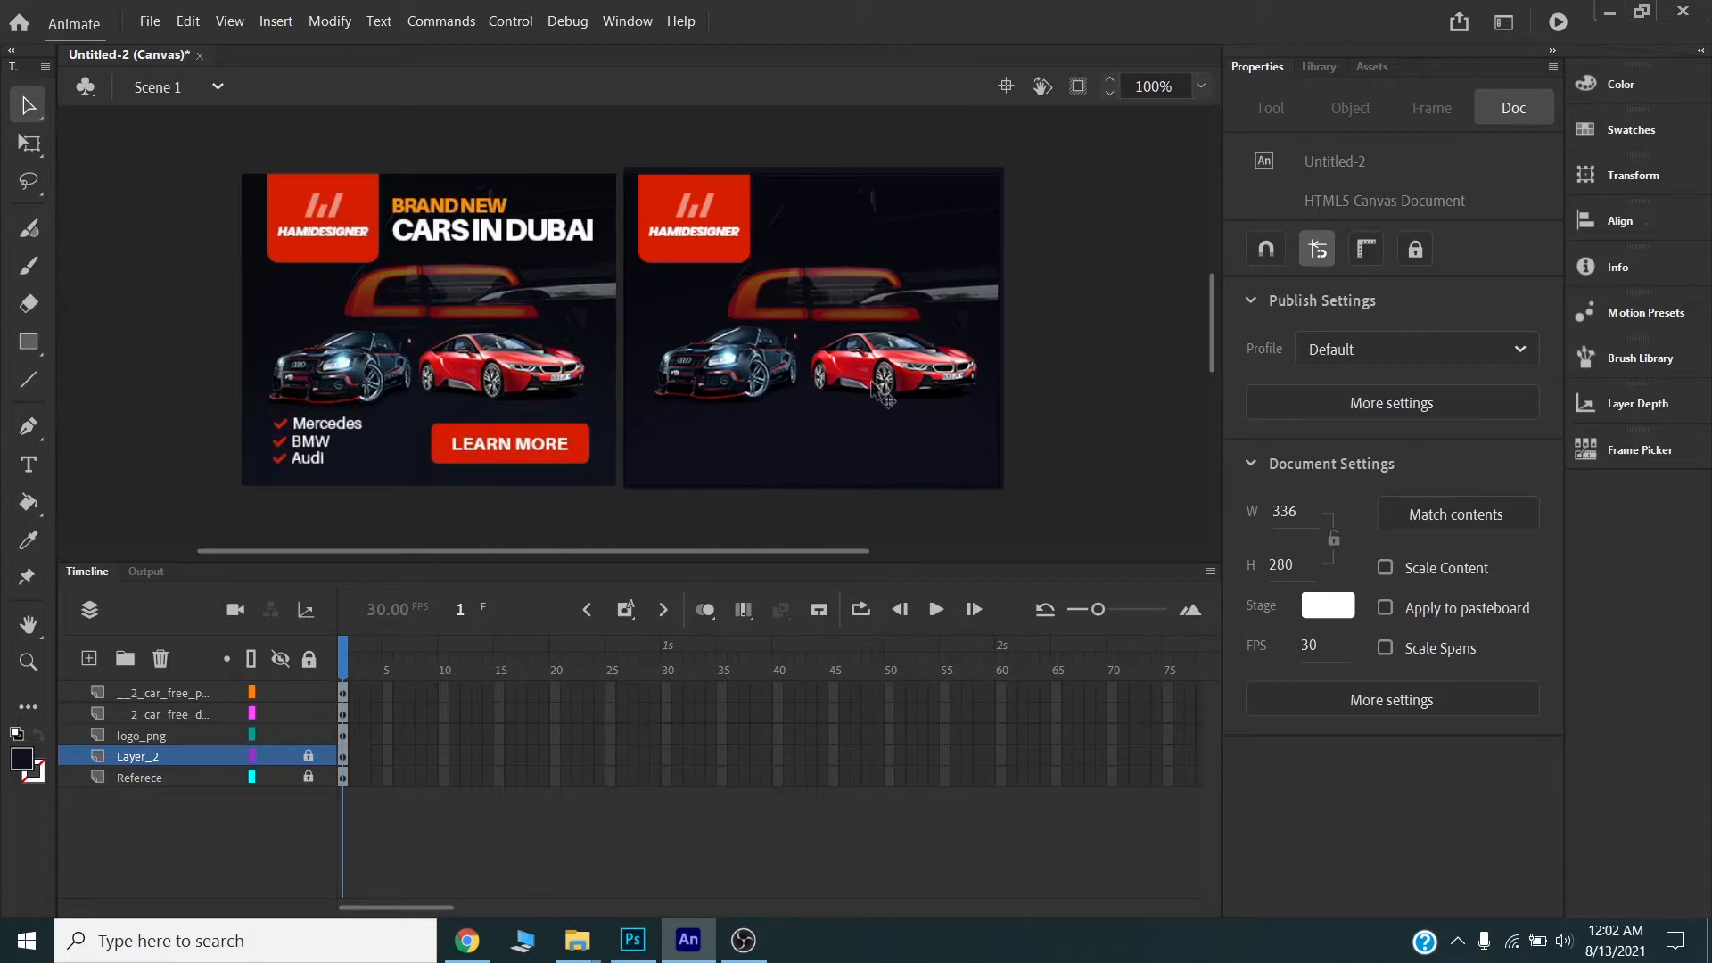
- Move the red car slightly away from the black car to about X 171, Y 142, then clear the selection
left_click(787, 394)
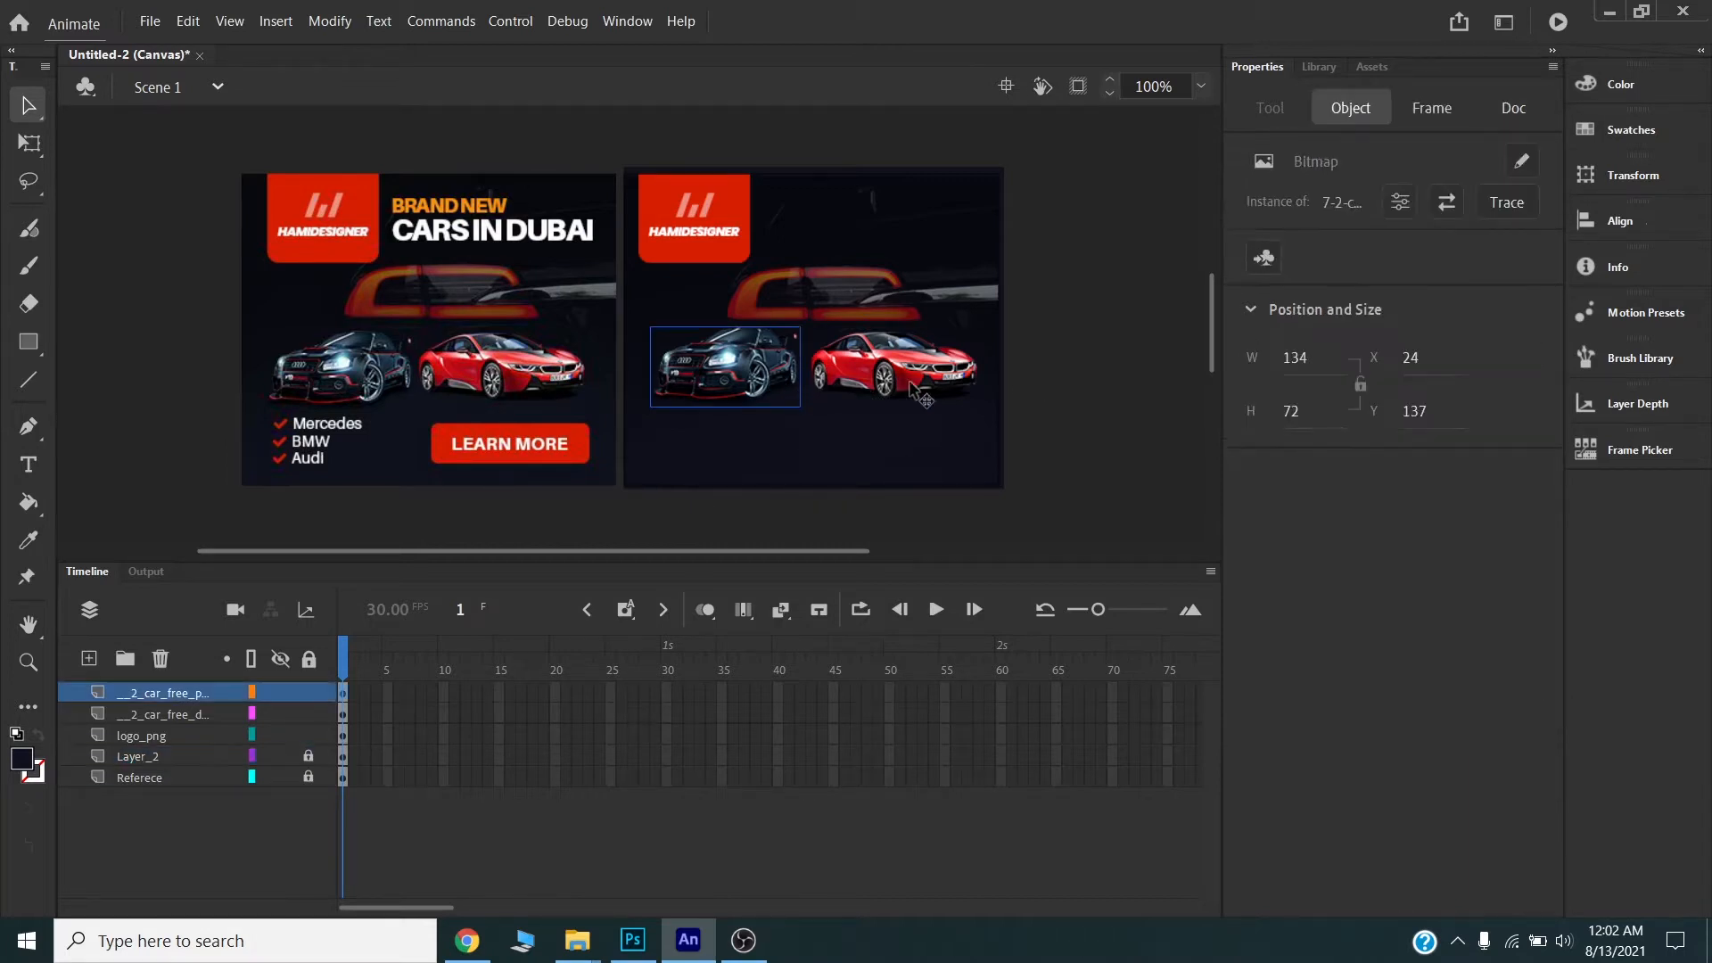
left_click_drag(899, 394, 887, 379)
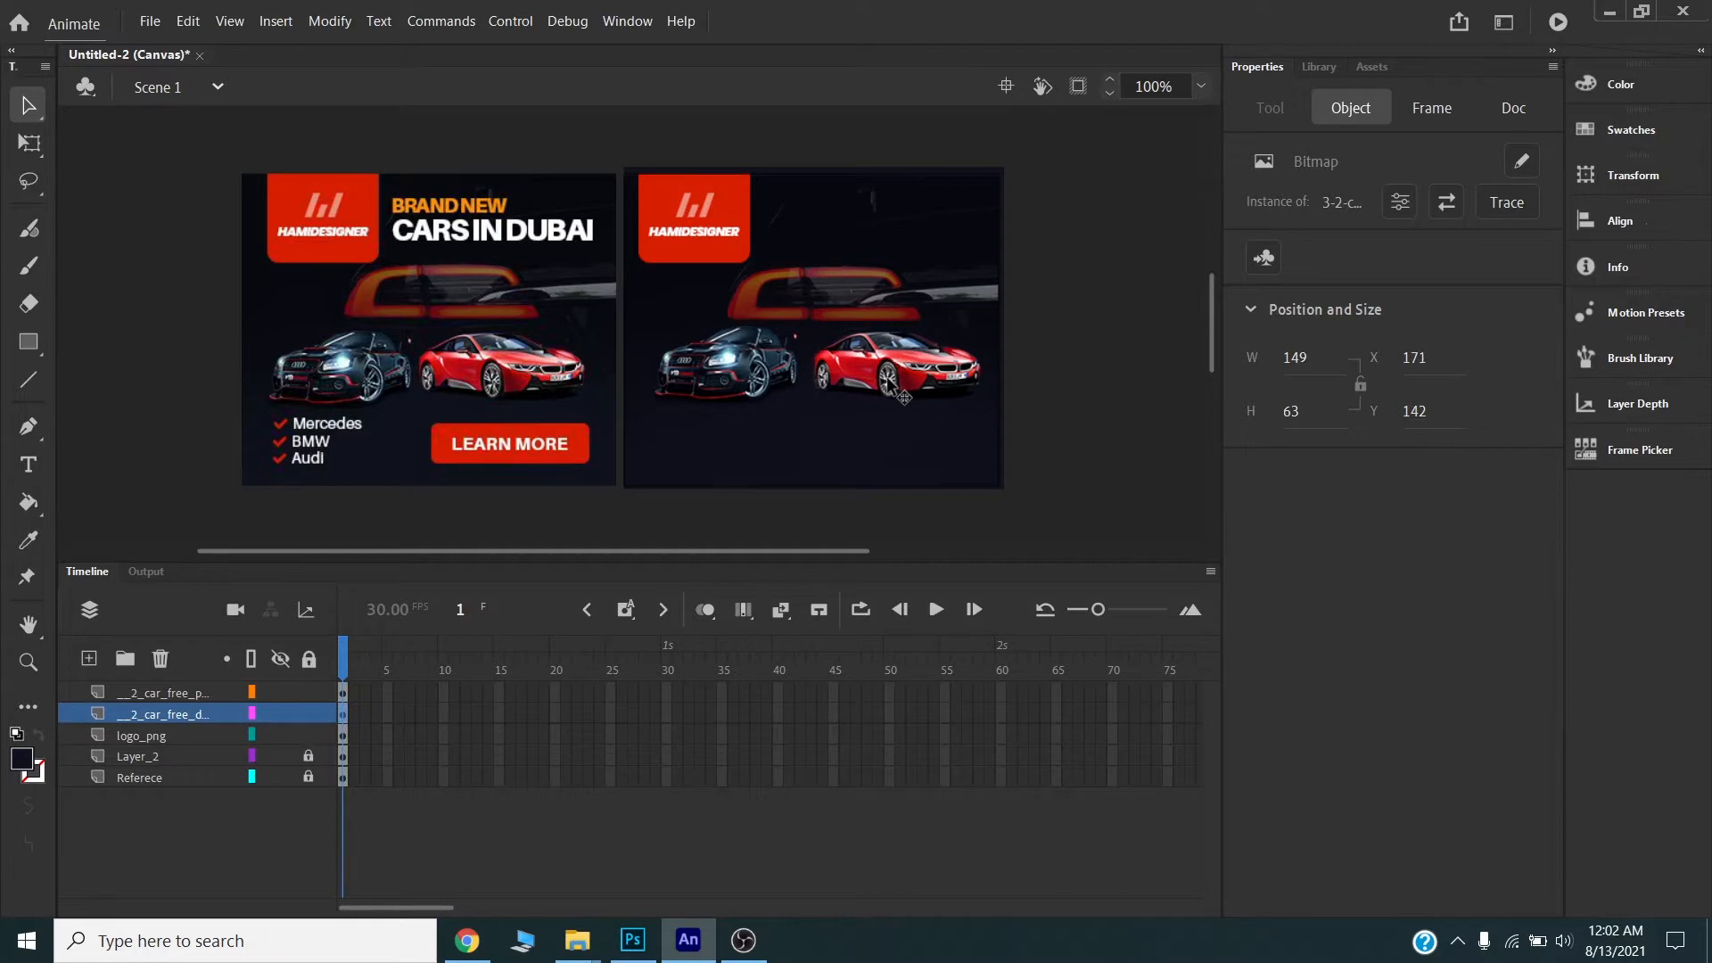
left_click(148, 816)
left_click(153, 694)
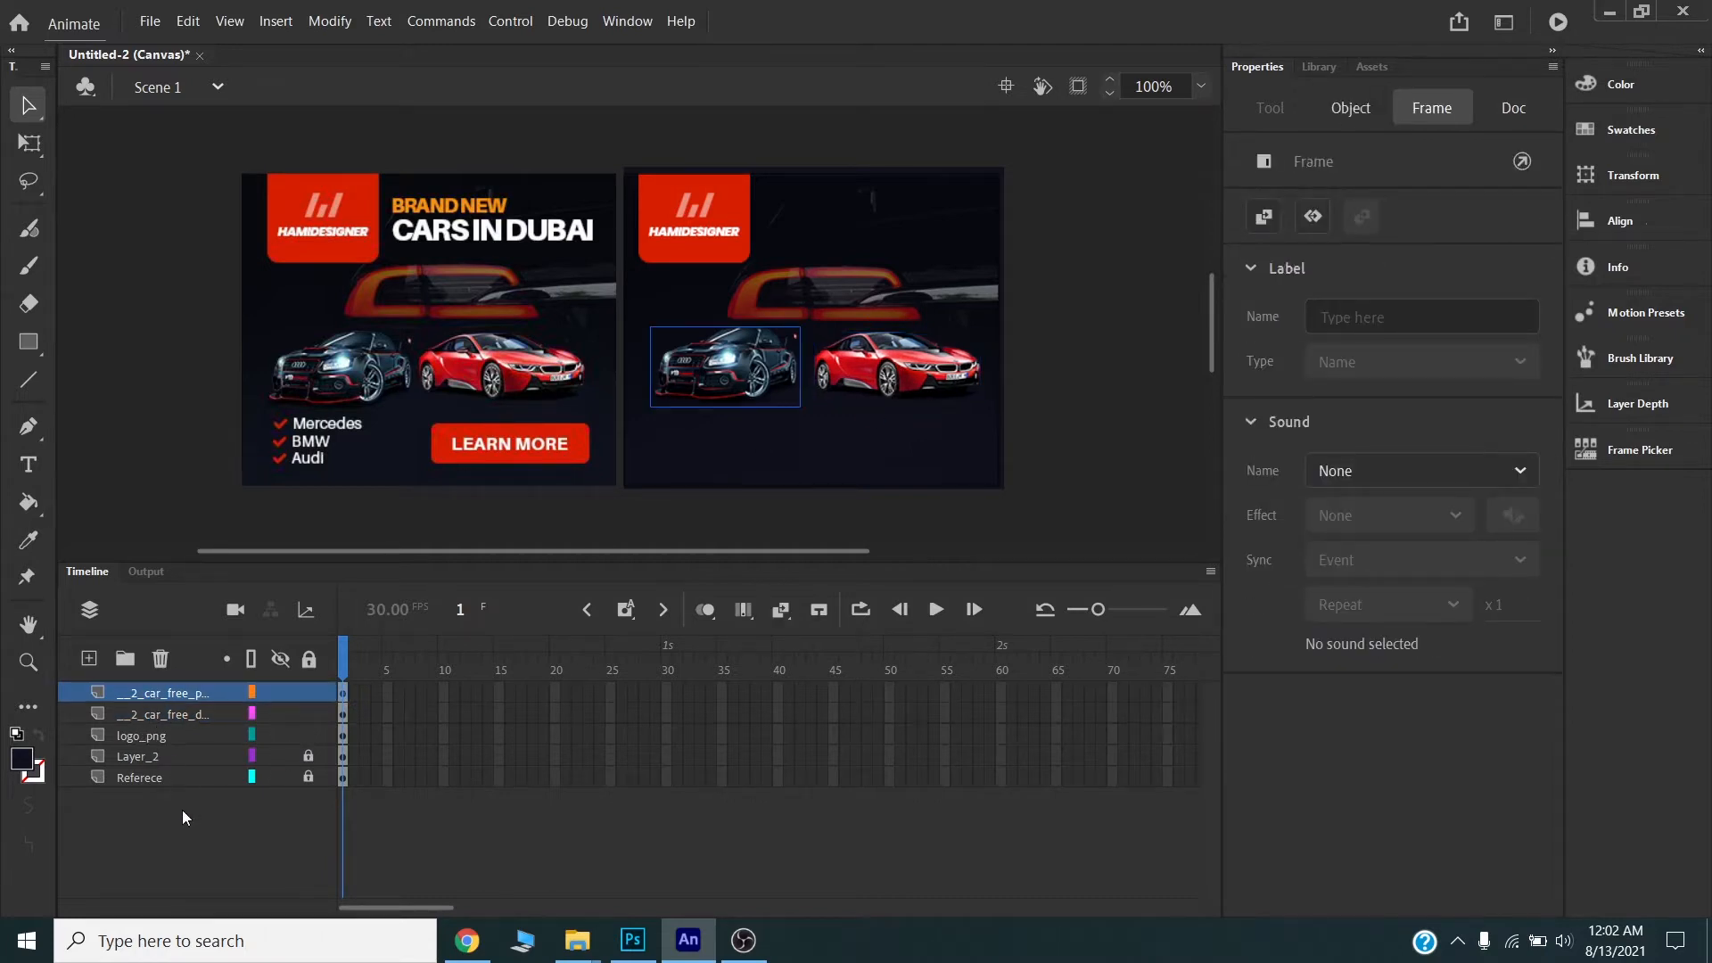
left_click(1073, 343)
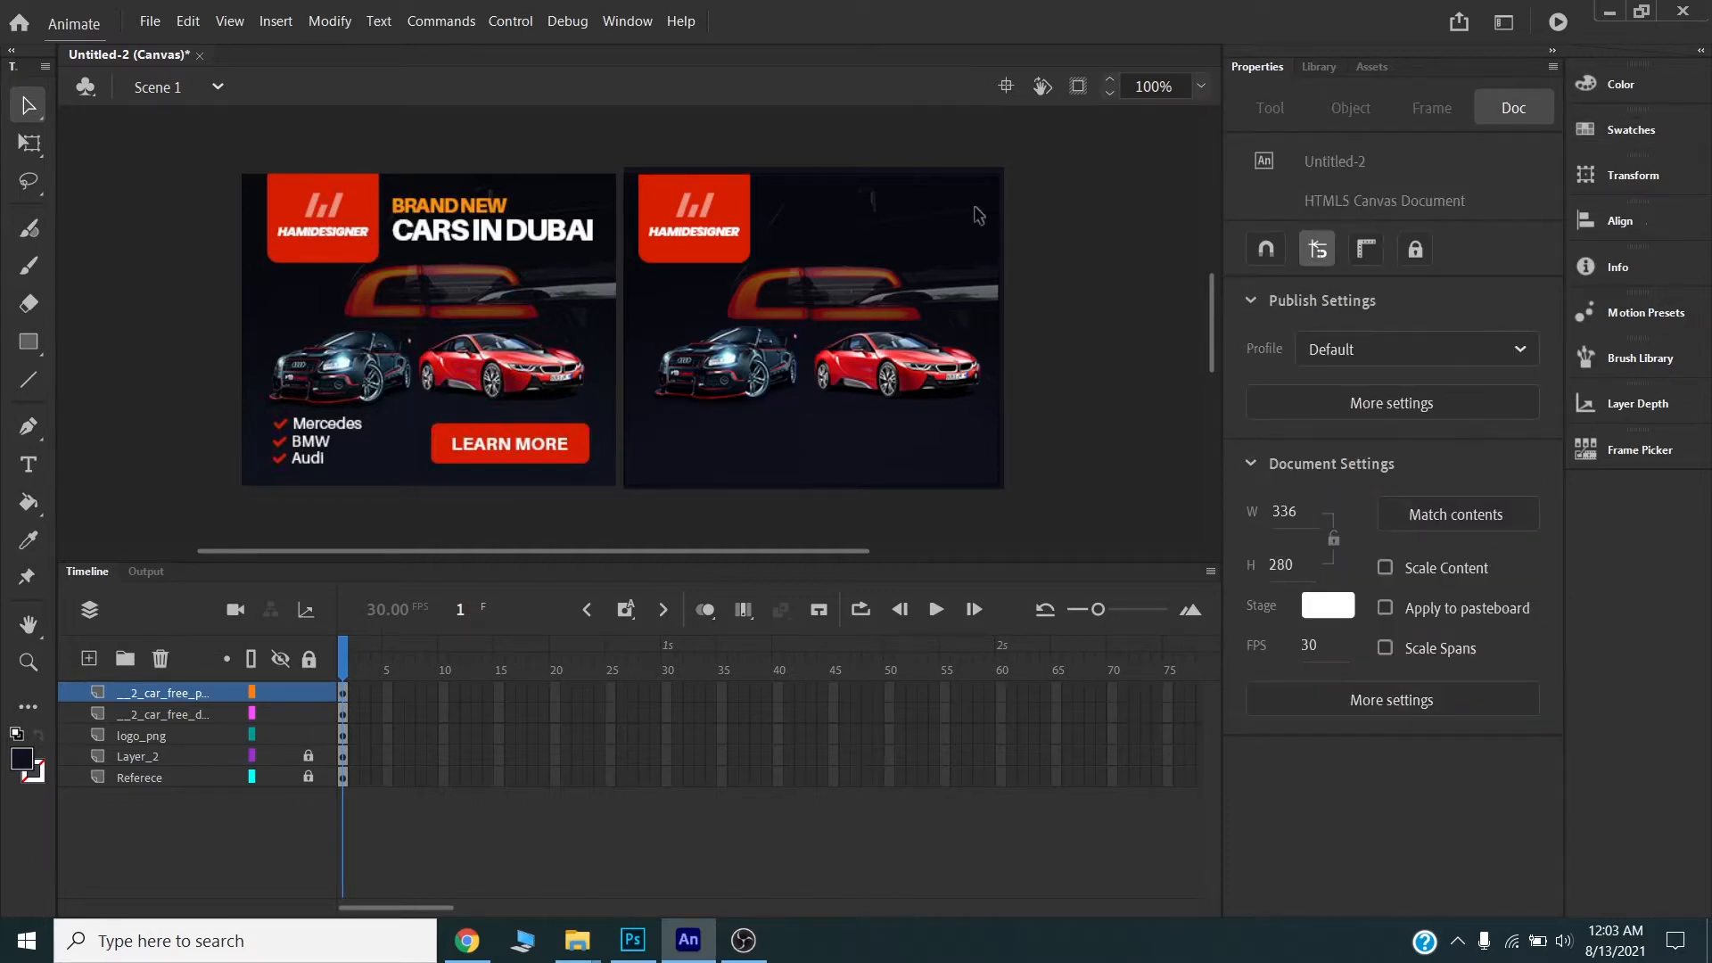
- Add a new layer and write BRAND NEW beside the logo in 18 pt Aileron Heavy, with orange sampled from the reference headline
left_click(89, 658)
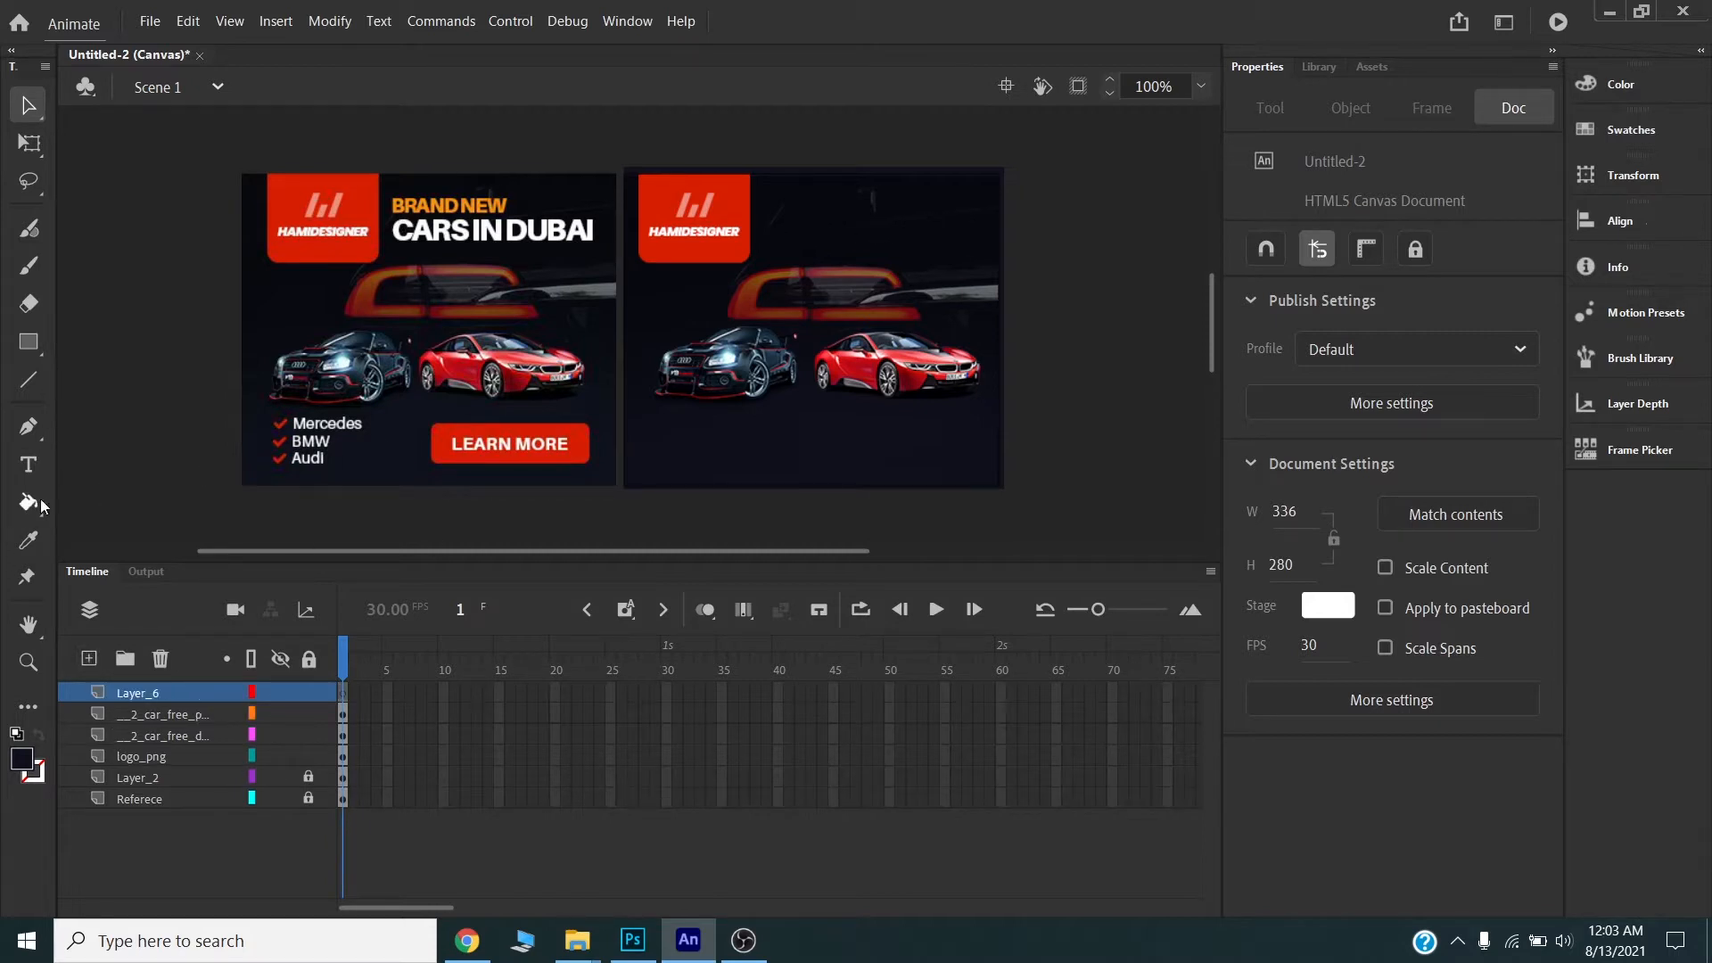
left_click(29, 469)
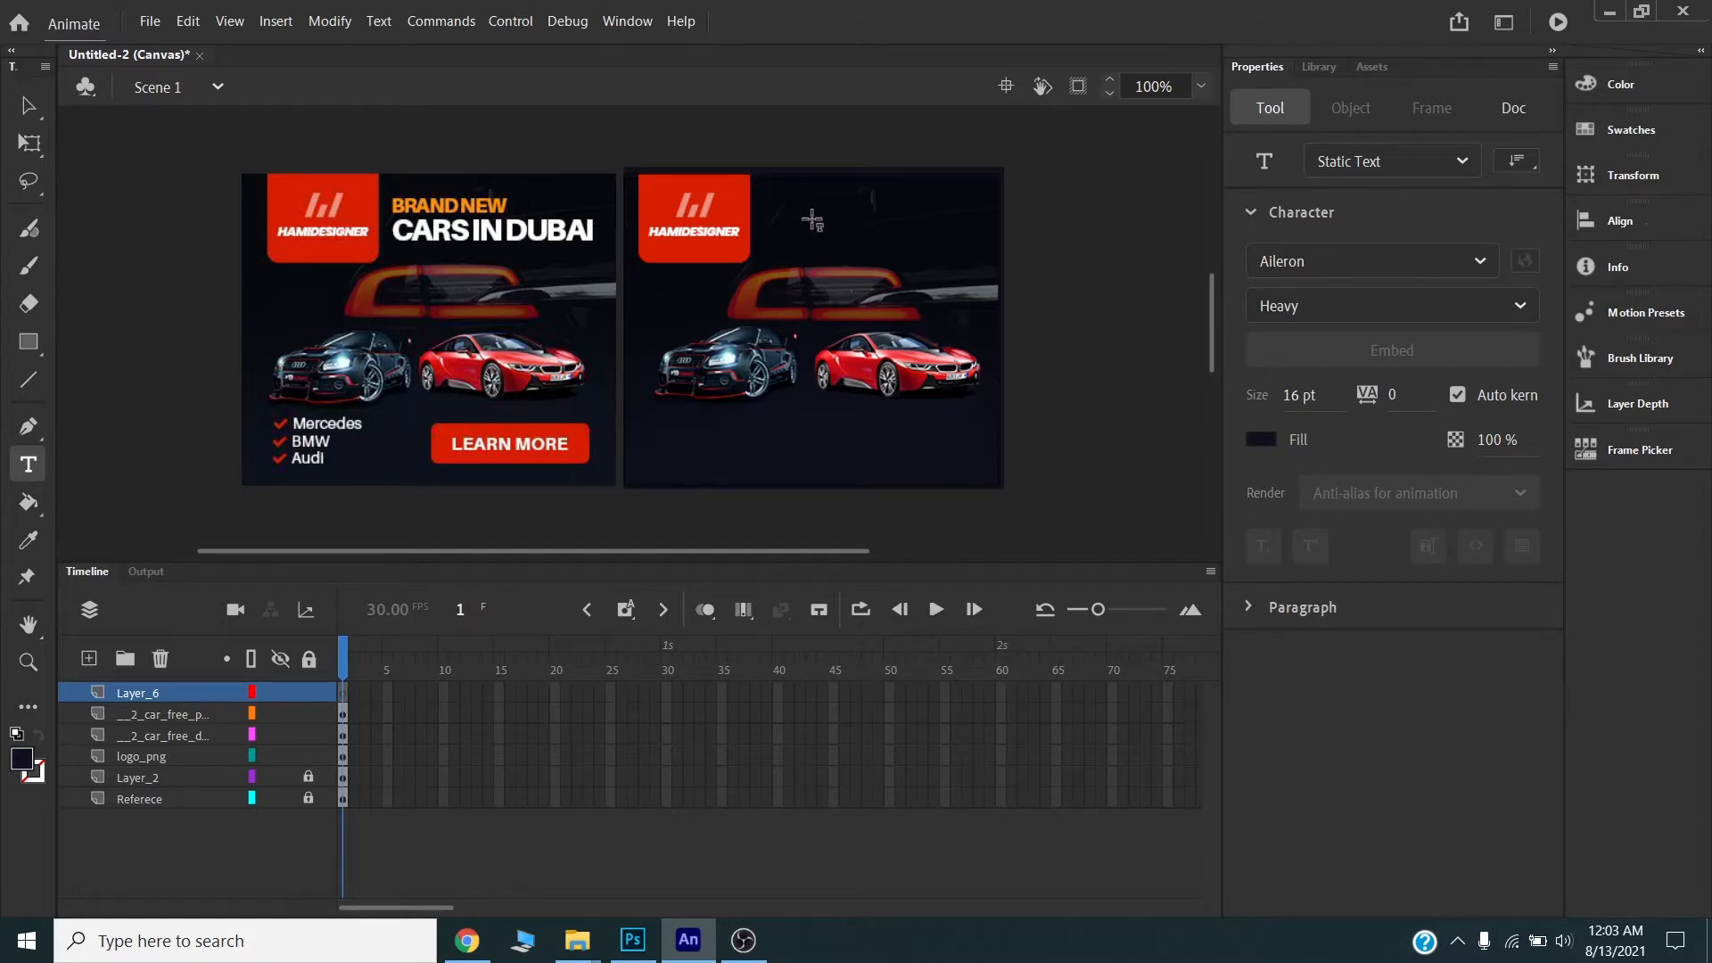
left_click(1300, 396)
type("18")
left_click(1259, 441)
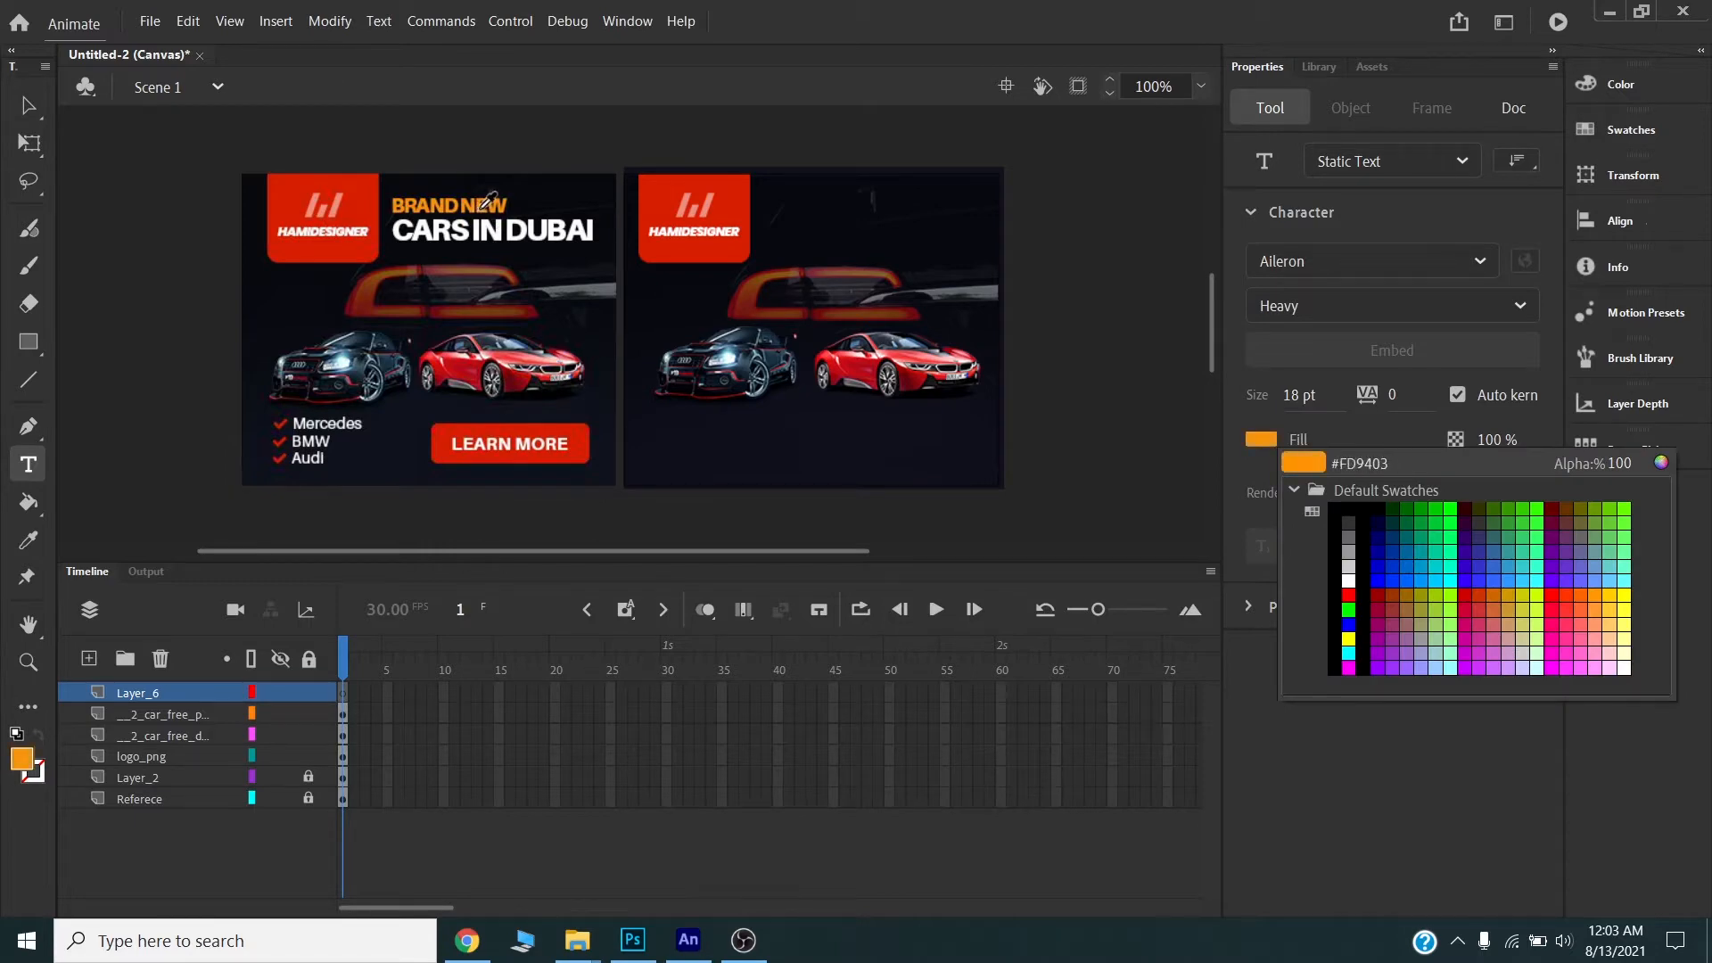
left_click(490, 198)
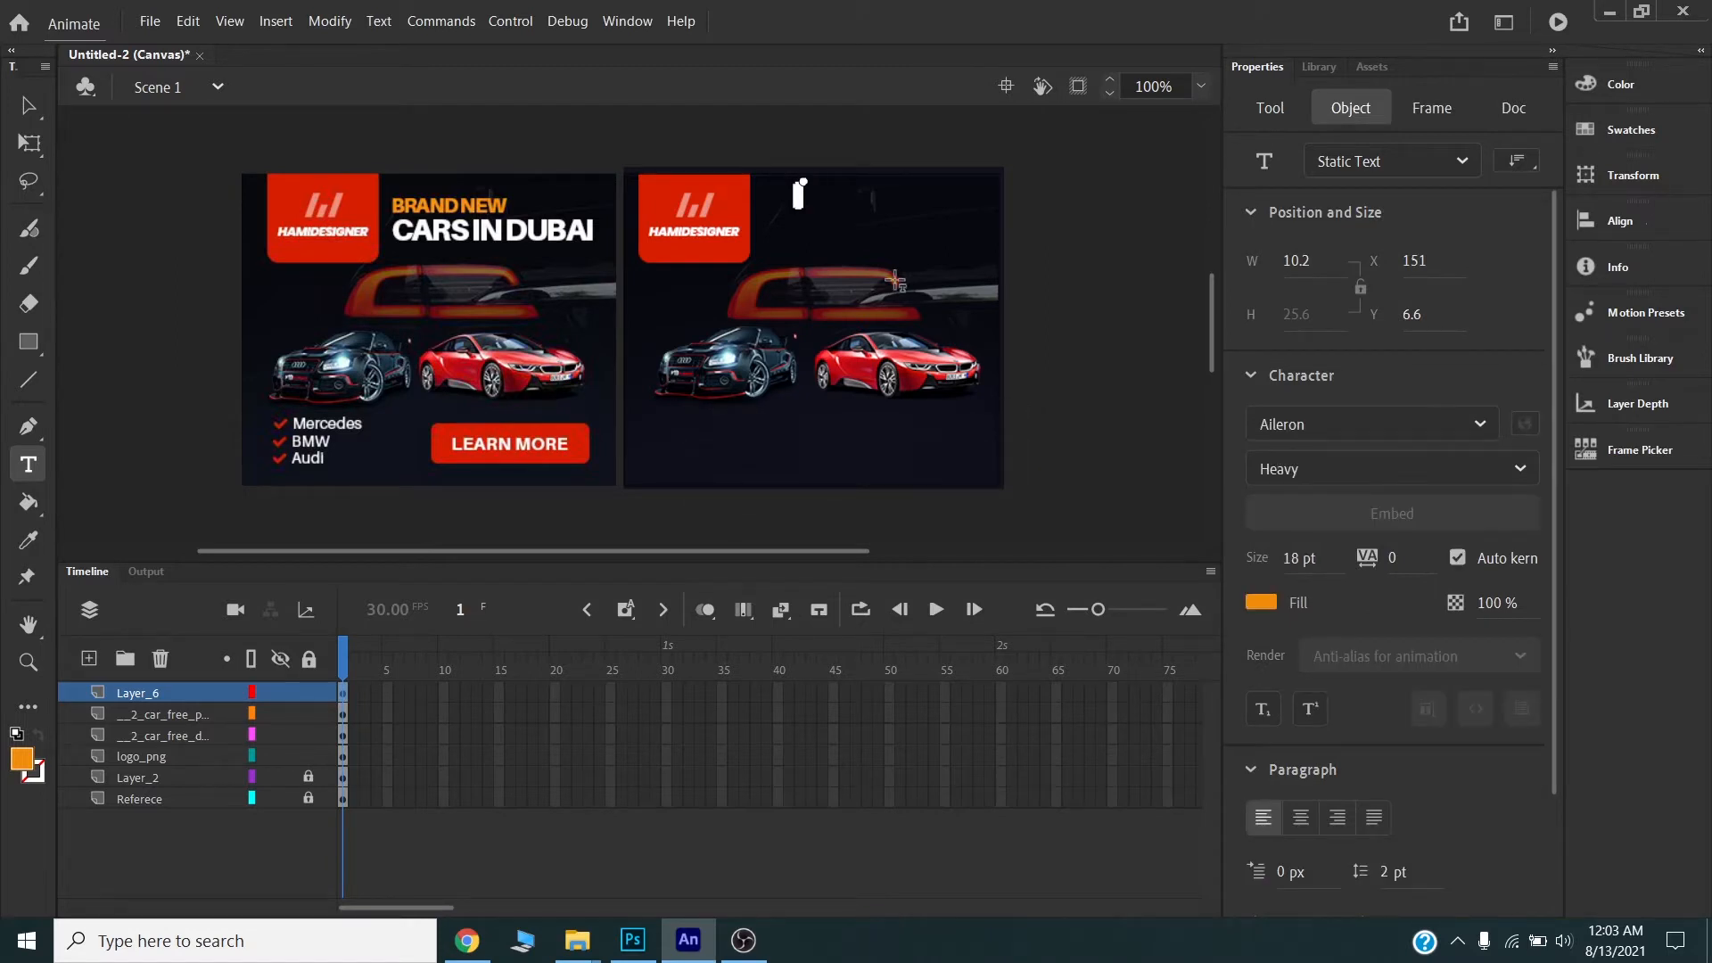
type("BRAND NEW")
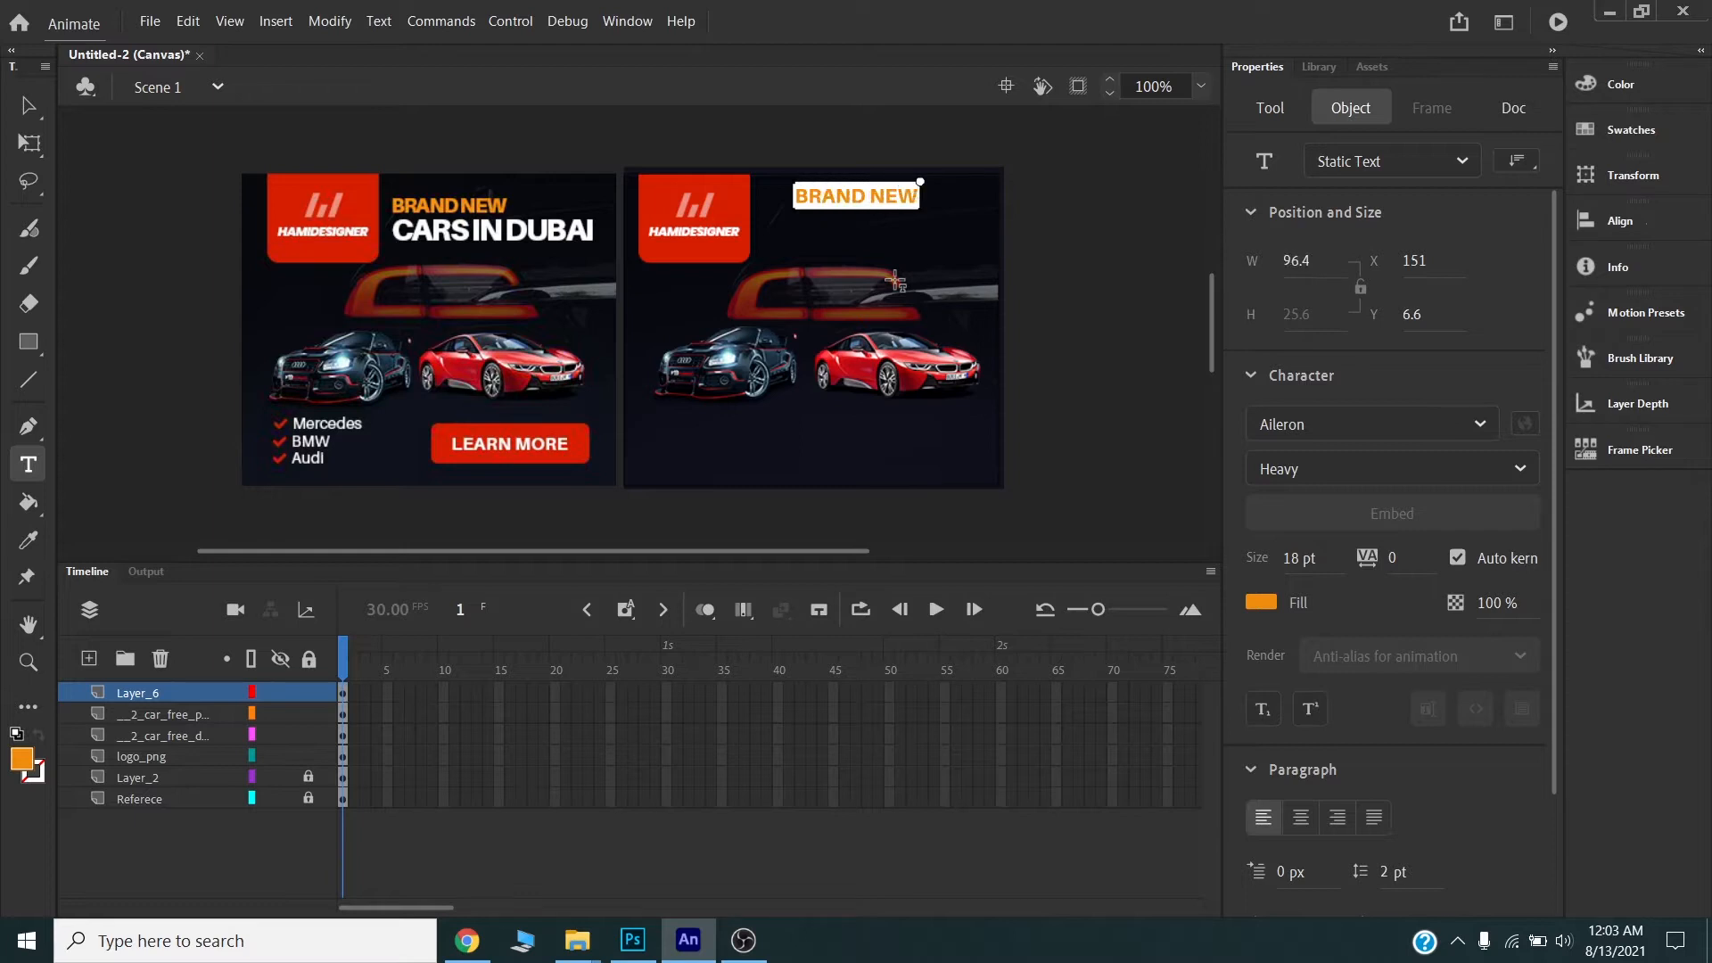
- Resample the BRAND NEW text's orange fill from the reference headline and move the text to about X 123, Y 12.6
key("ctrl+a")
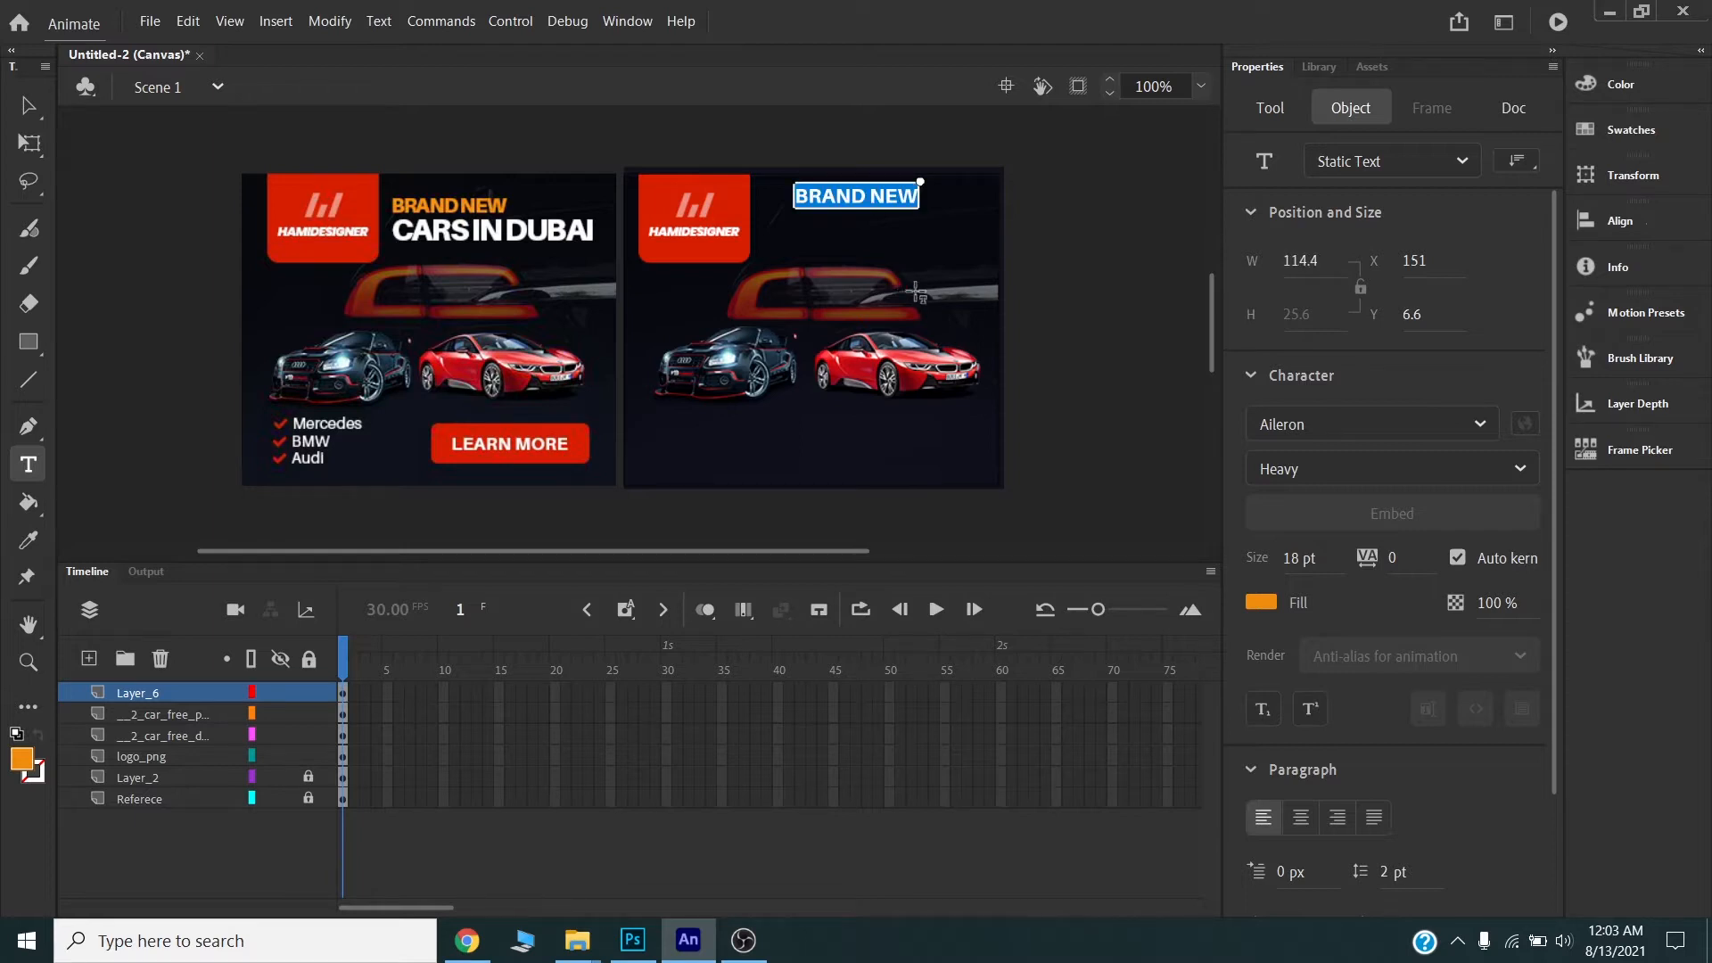
left_click(1260, 604)
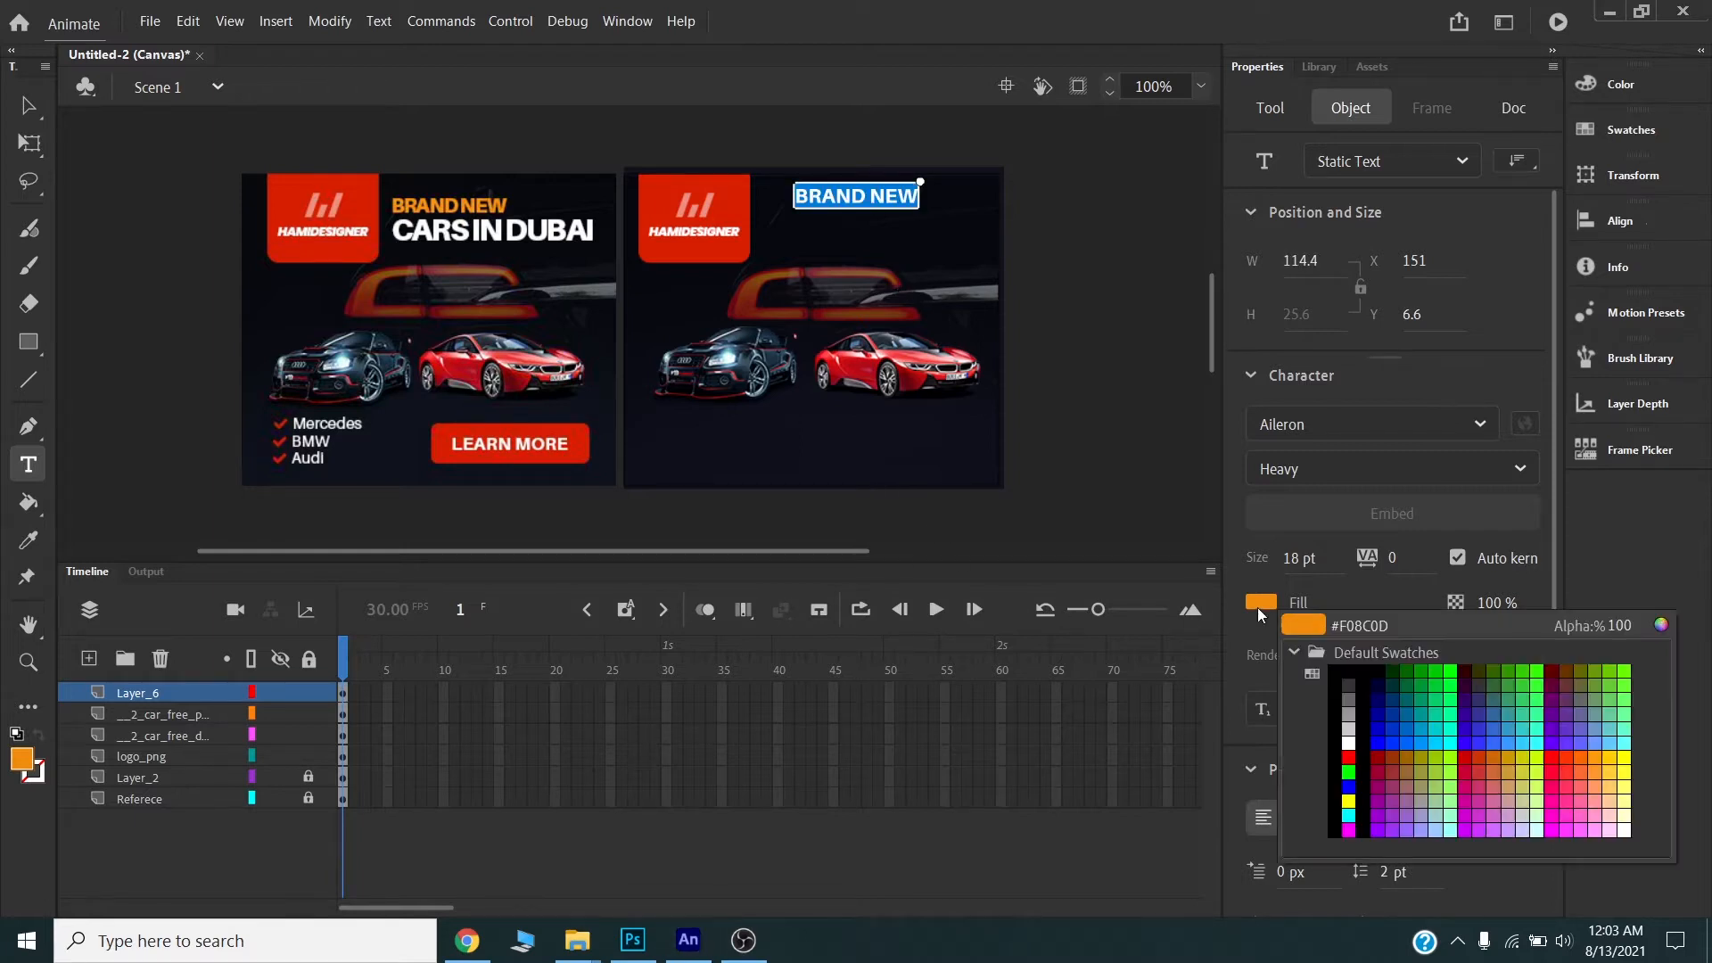
left_click(508, 193)
left_click(40, 107)
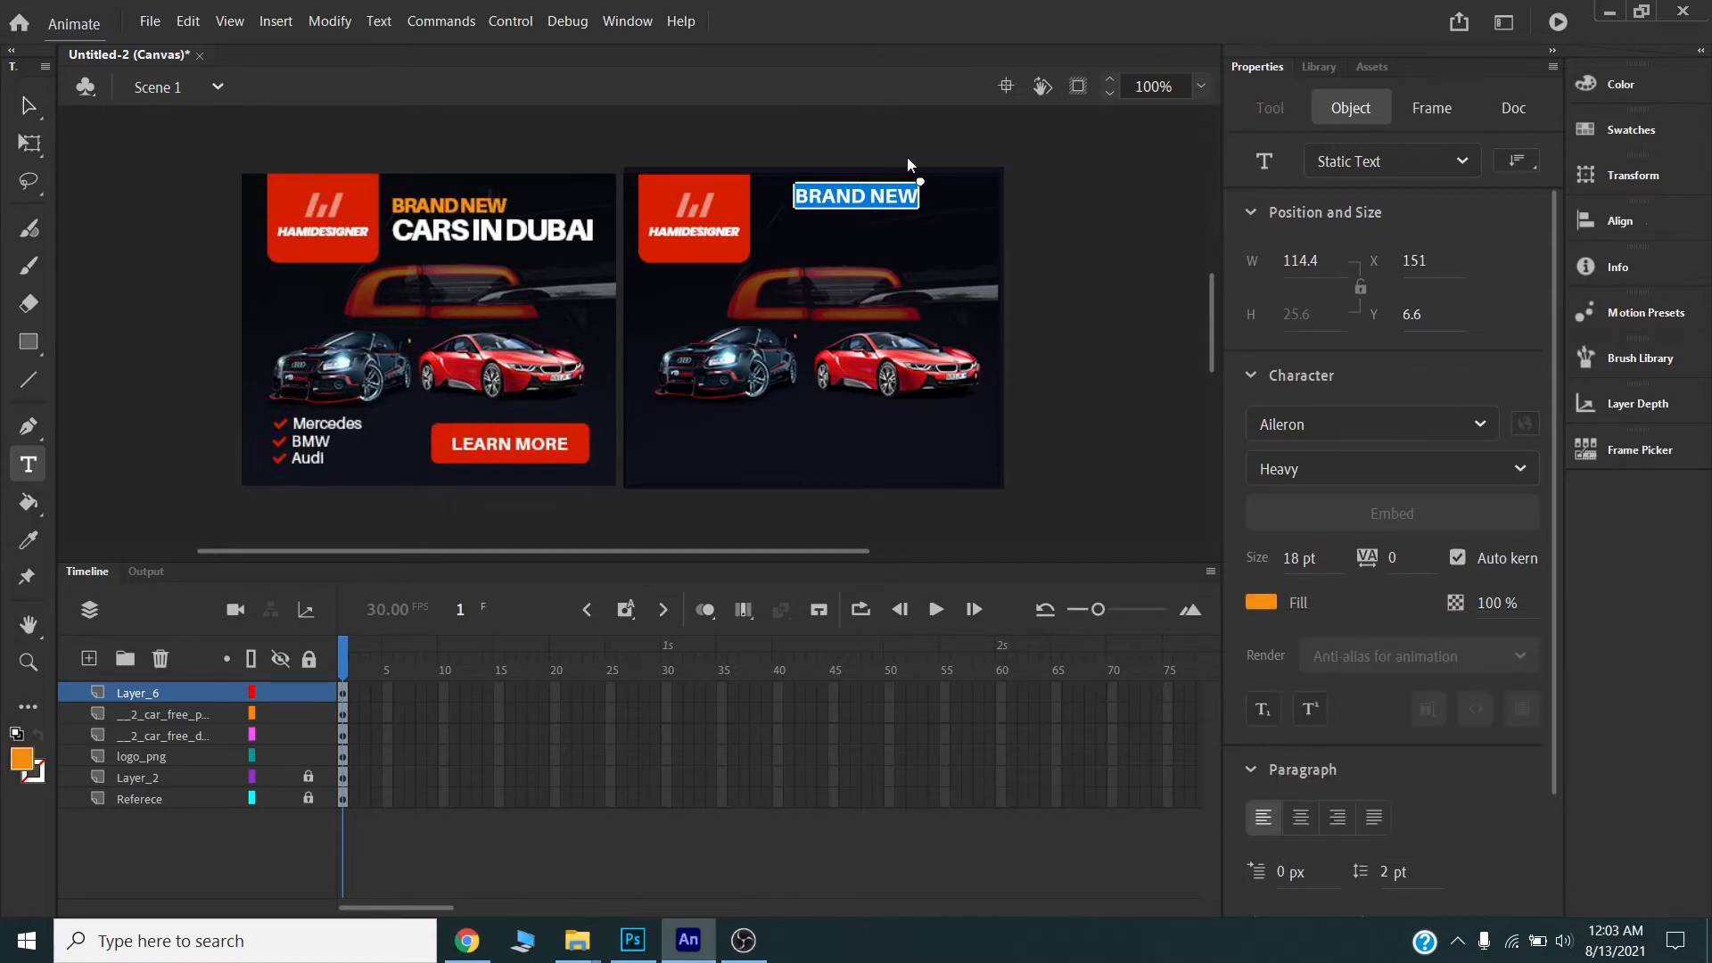
left_click(1063, 210)
left_click_drag(866, 193, 837, 201)
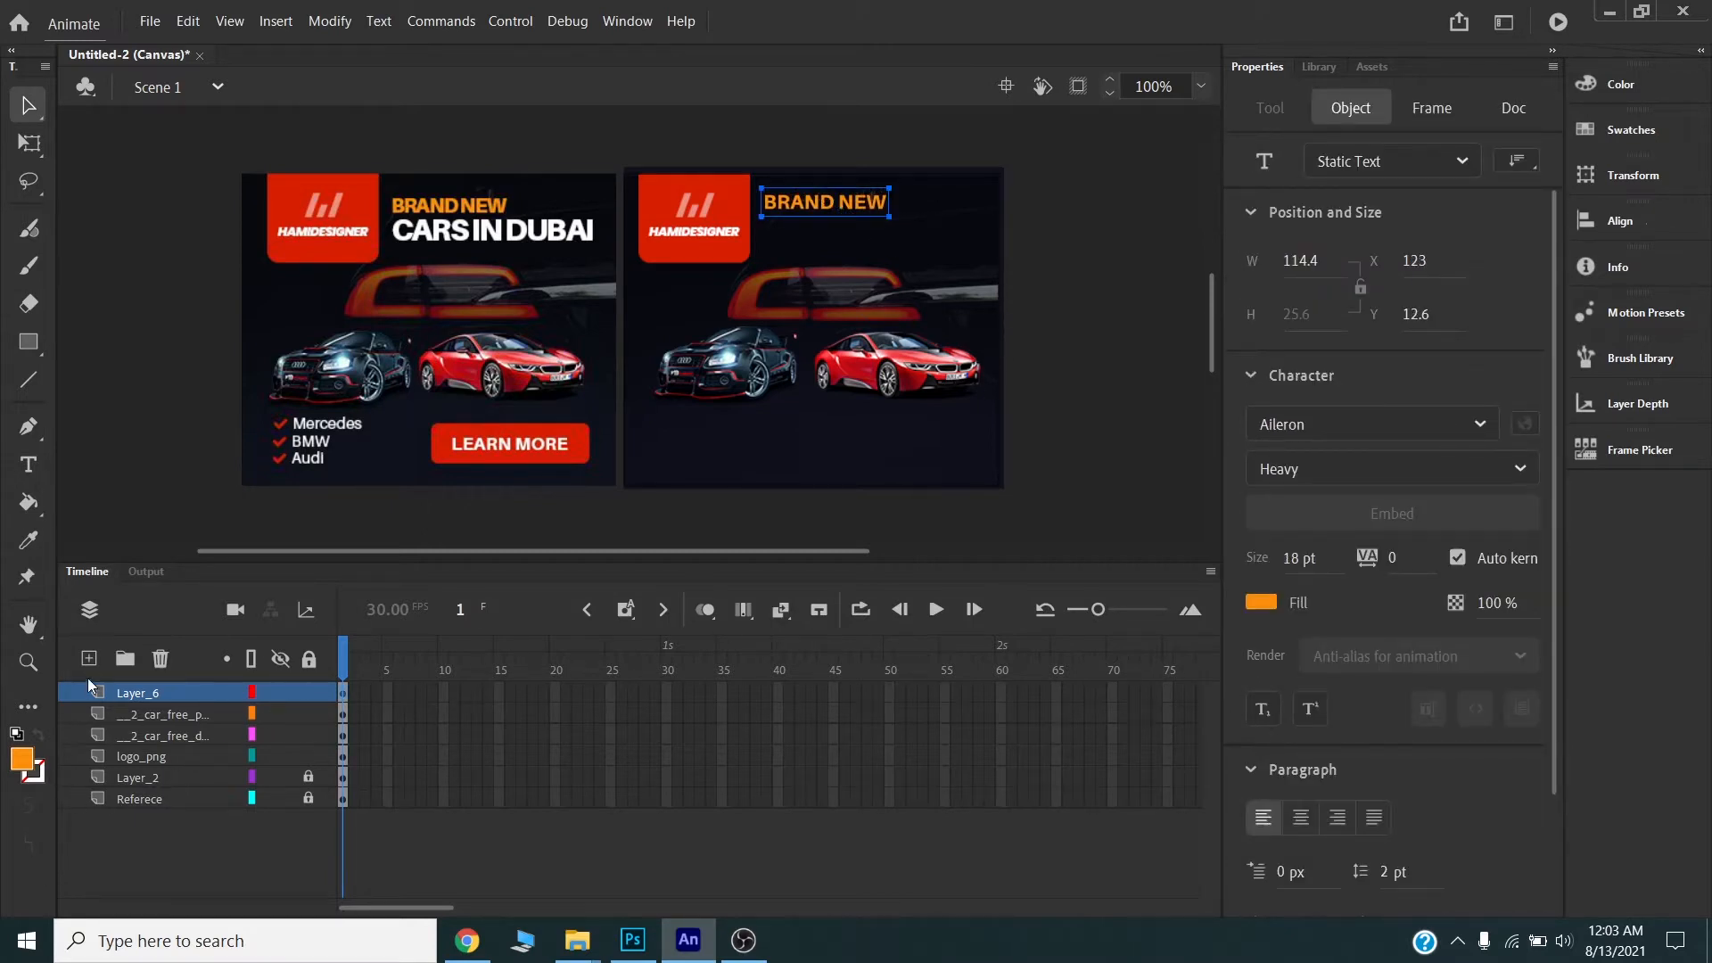
- Add another layer and write CARS IN DUBAI beneath the BRAND NEW text
left_click(89, 659)
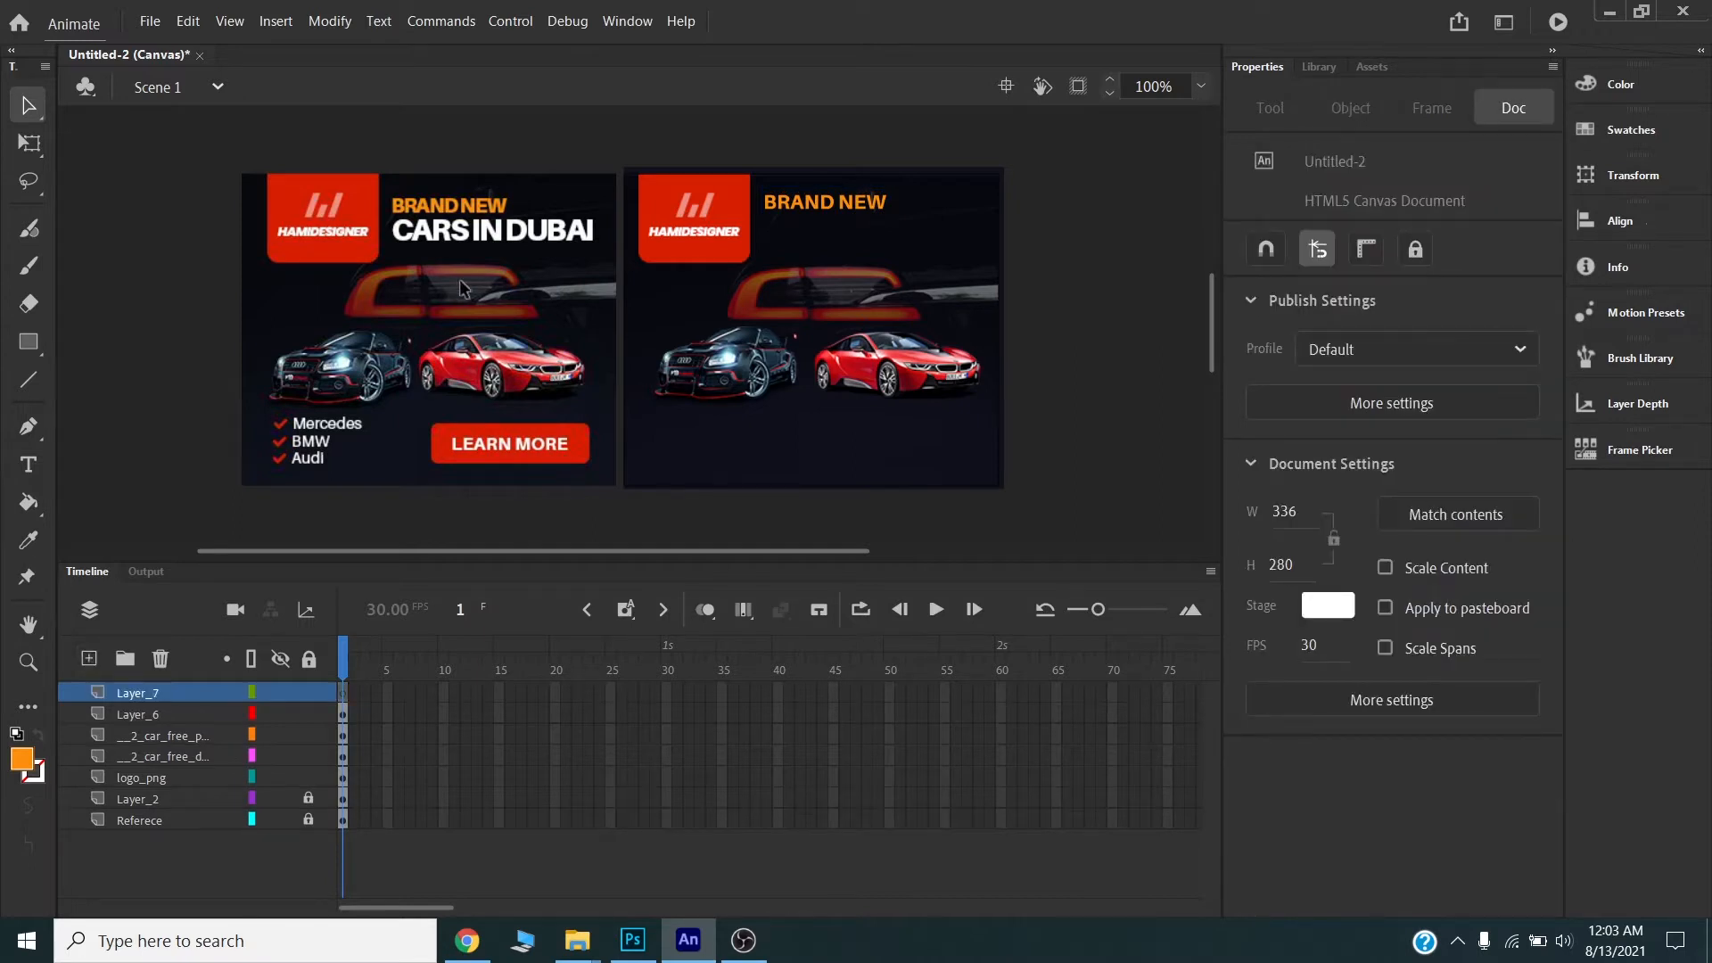
left_click(29, 465)
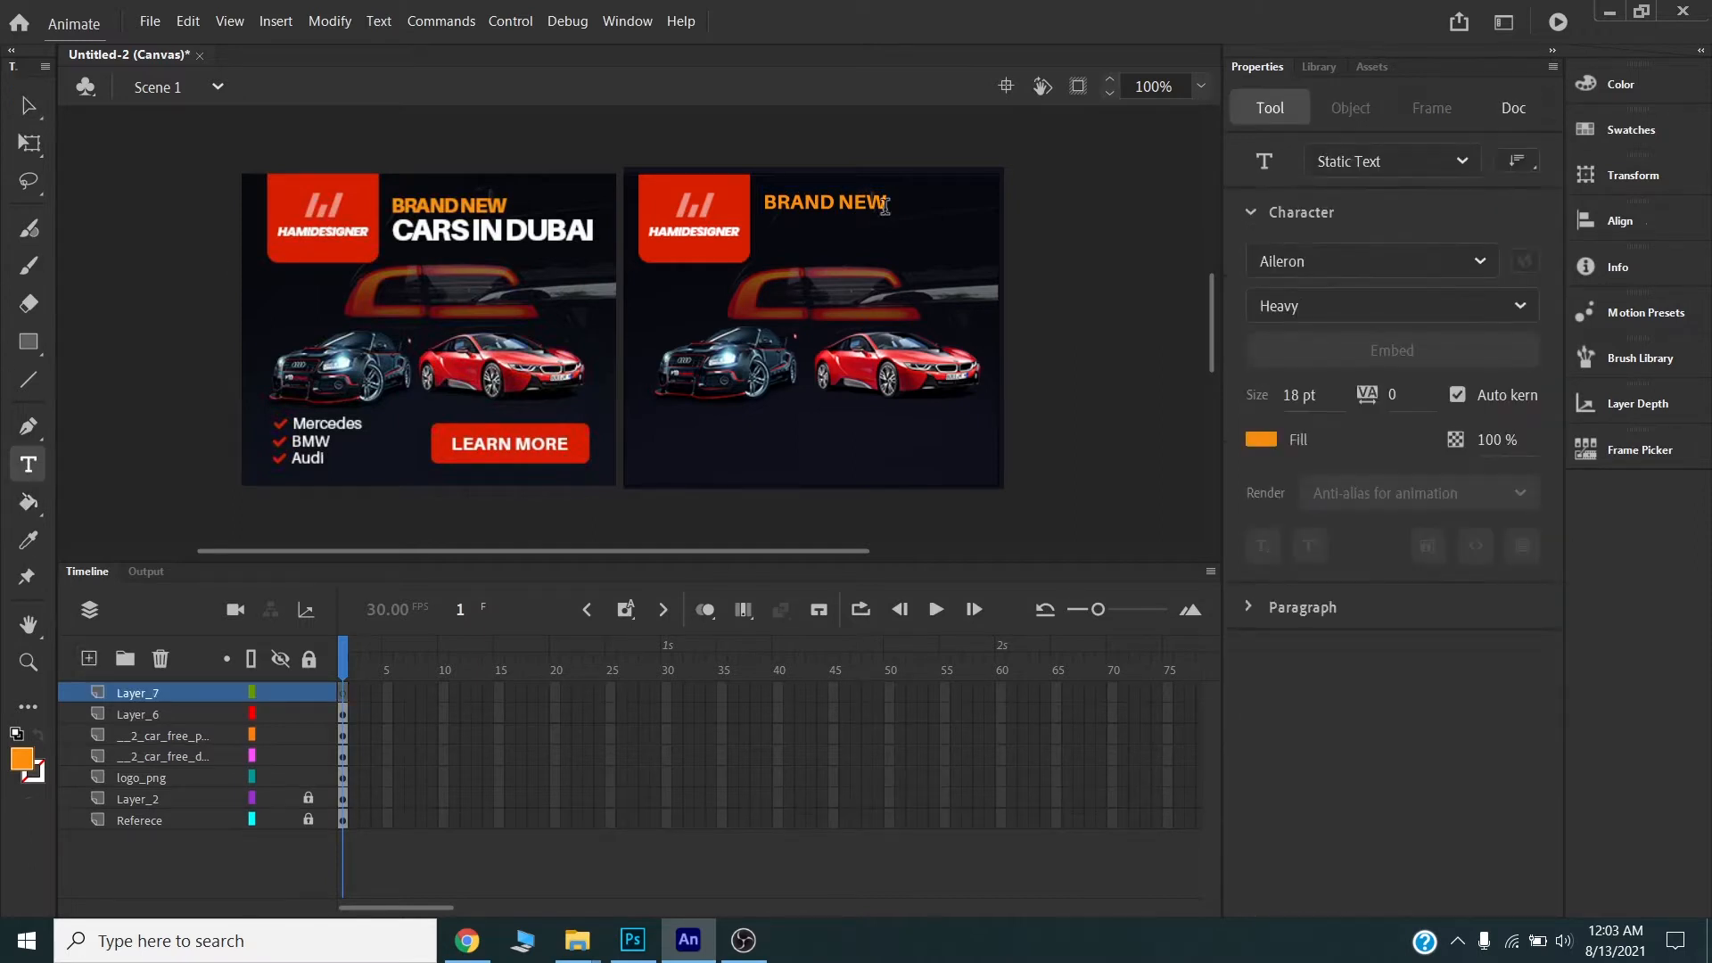
left_click(775, 238)
type("Car")
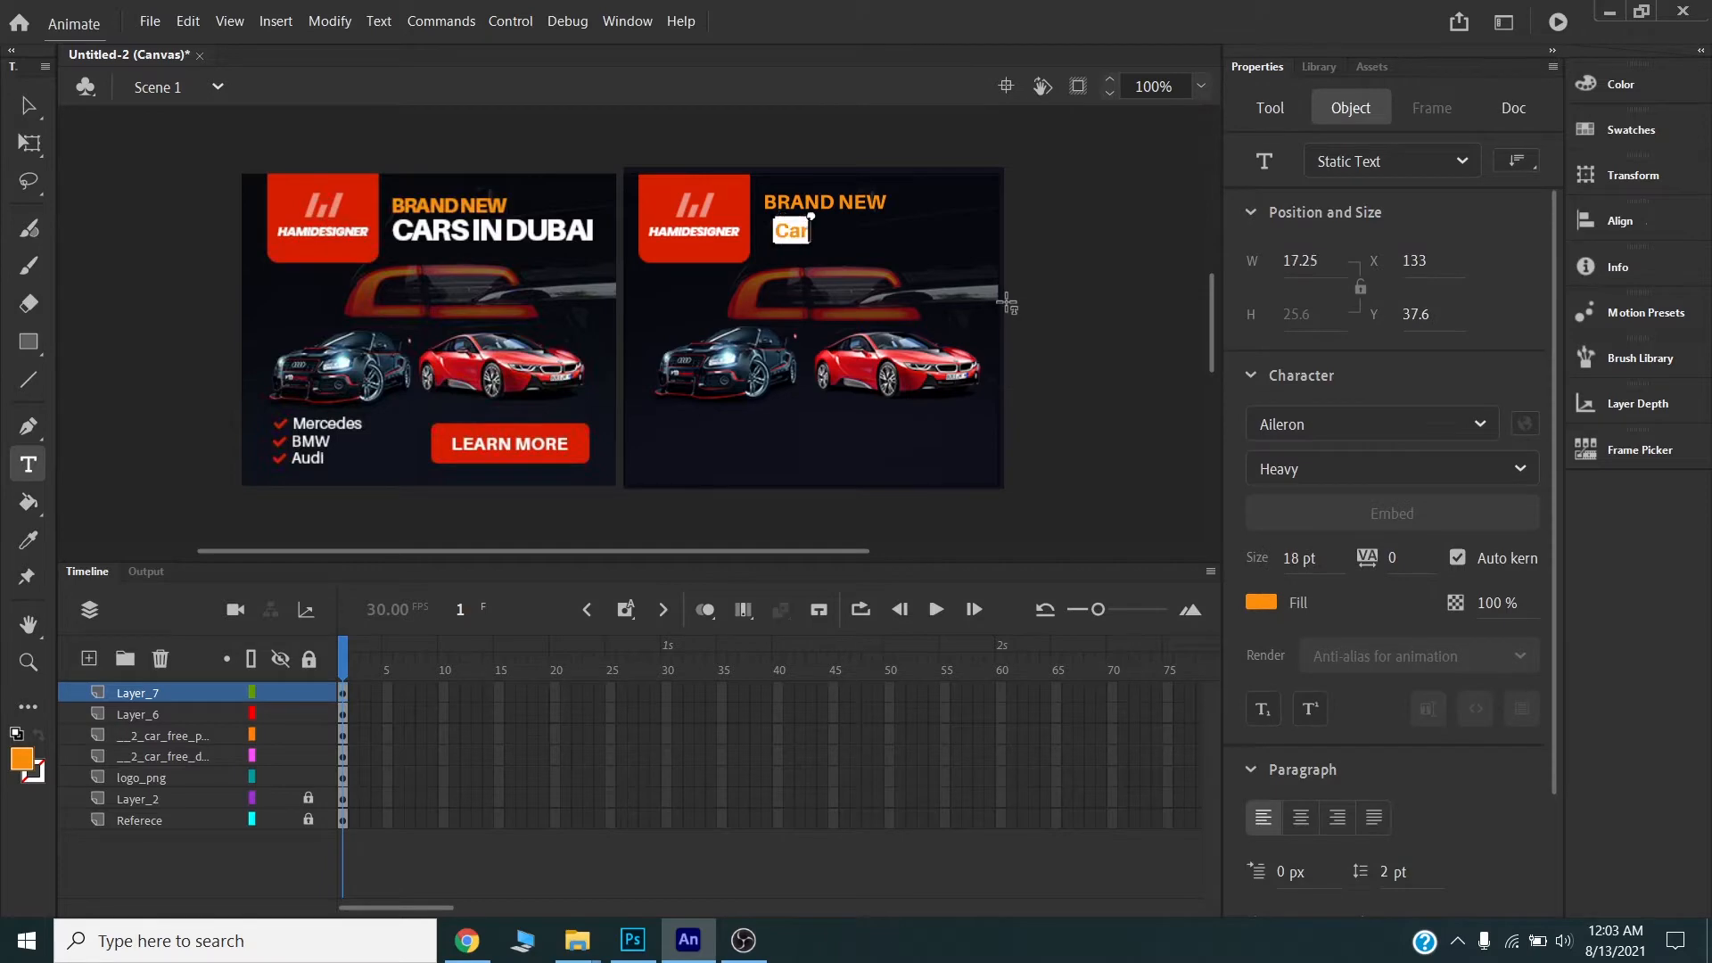
key("BackSpace")
key("BackSpace")
type("ARS IN DUB")
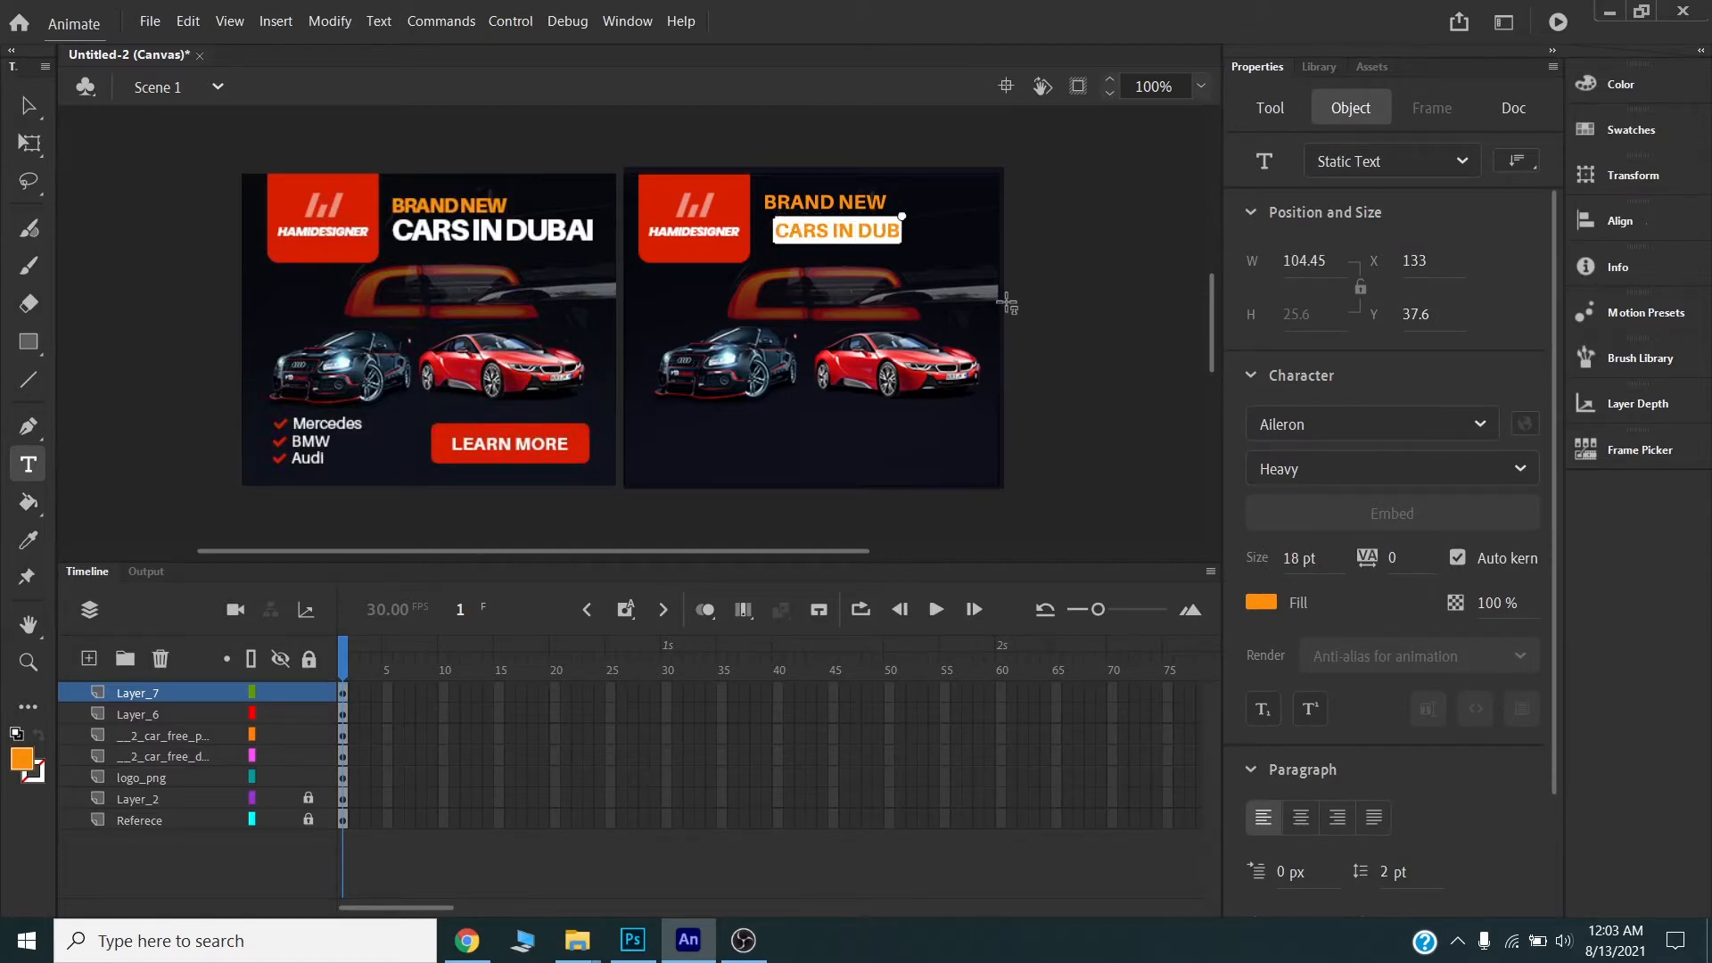
type("AI")
- Set the CARS IN DUBAI text to 26 pt with a white fill
key("ctrl+a")
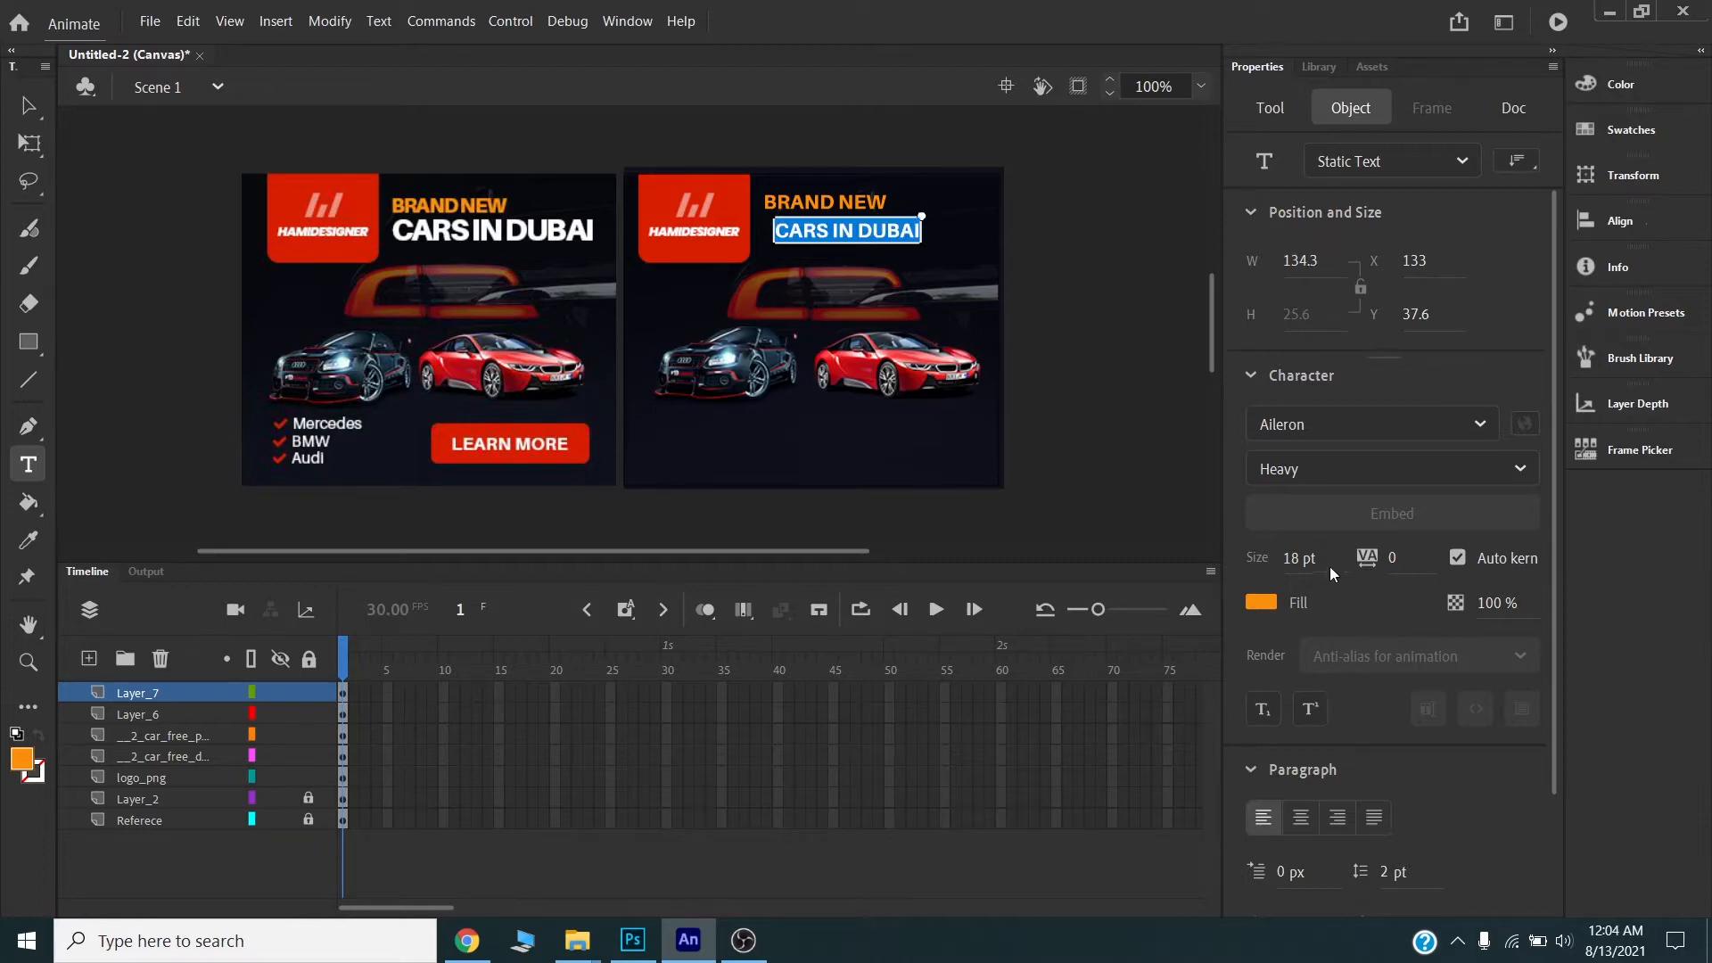
left_click(1295, 558)
type("26")
key("Return")
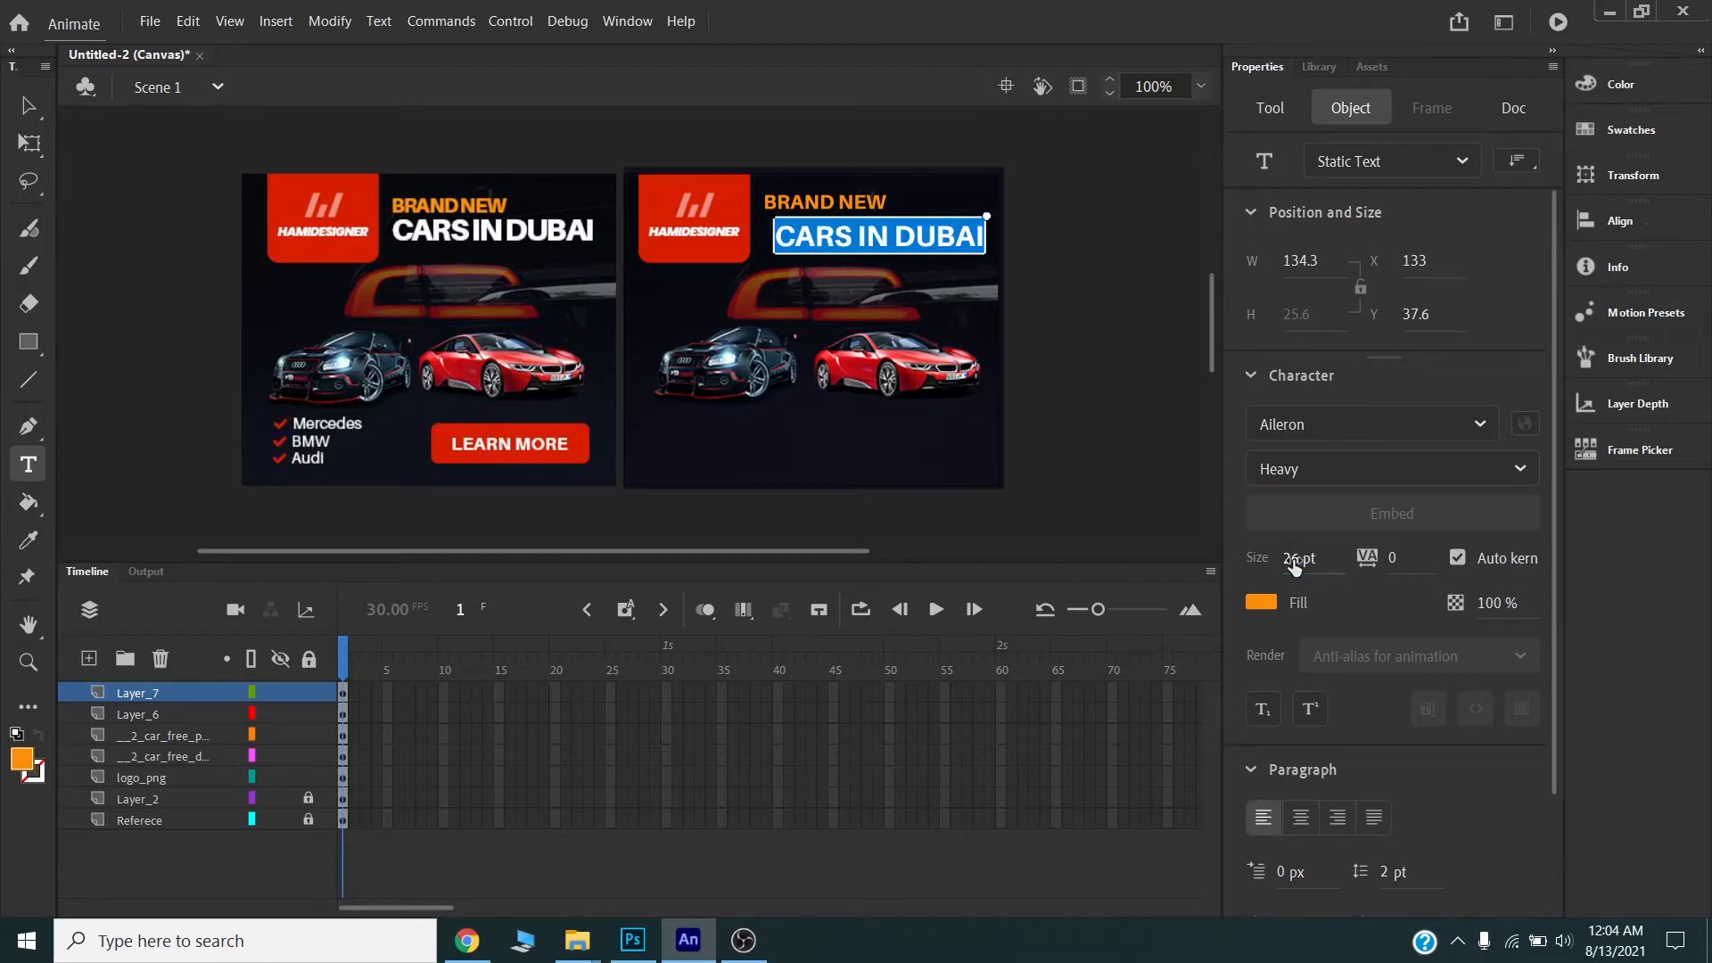
left_click(1261, 603)
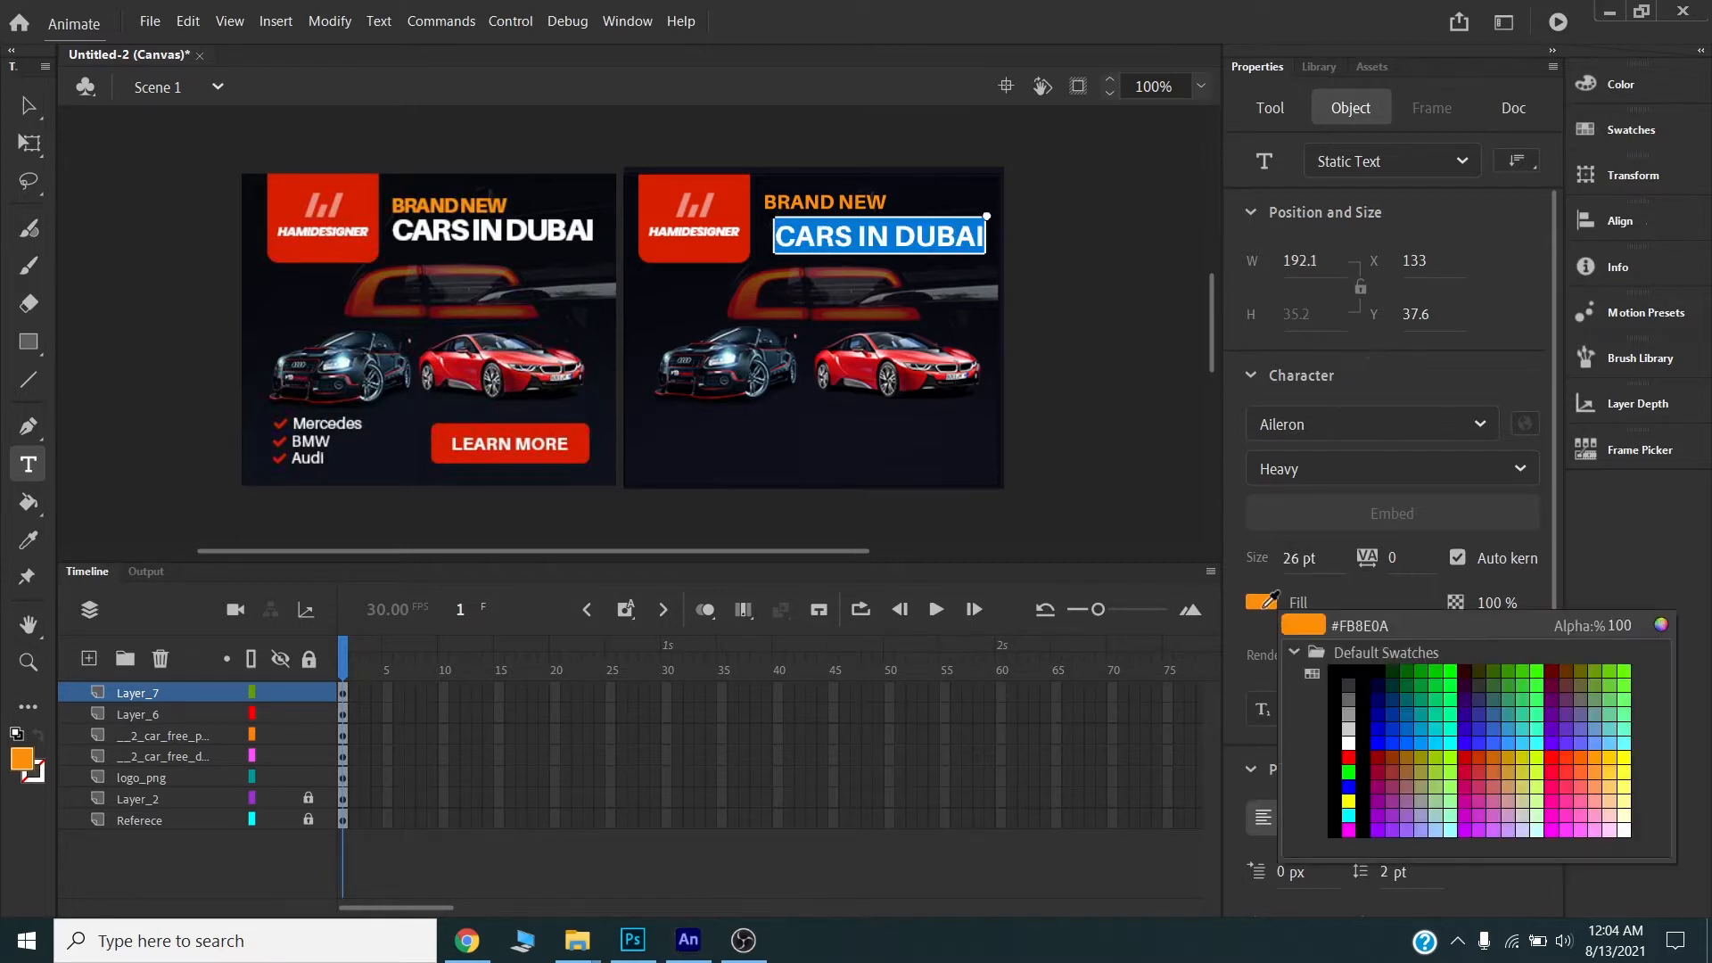
left_click(1355, 733)
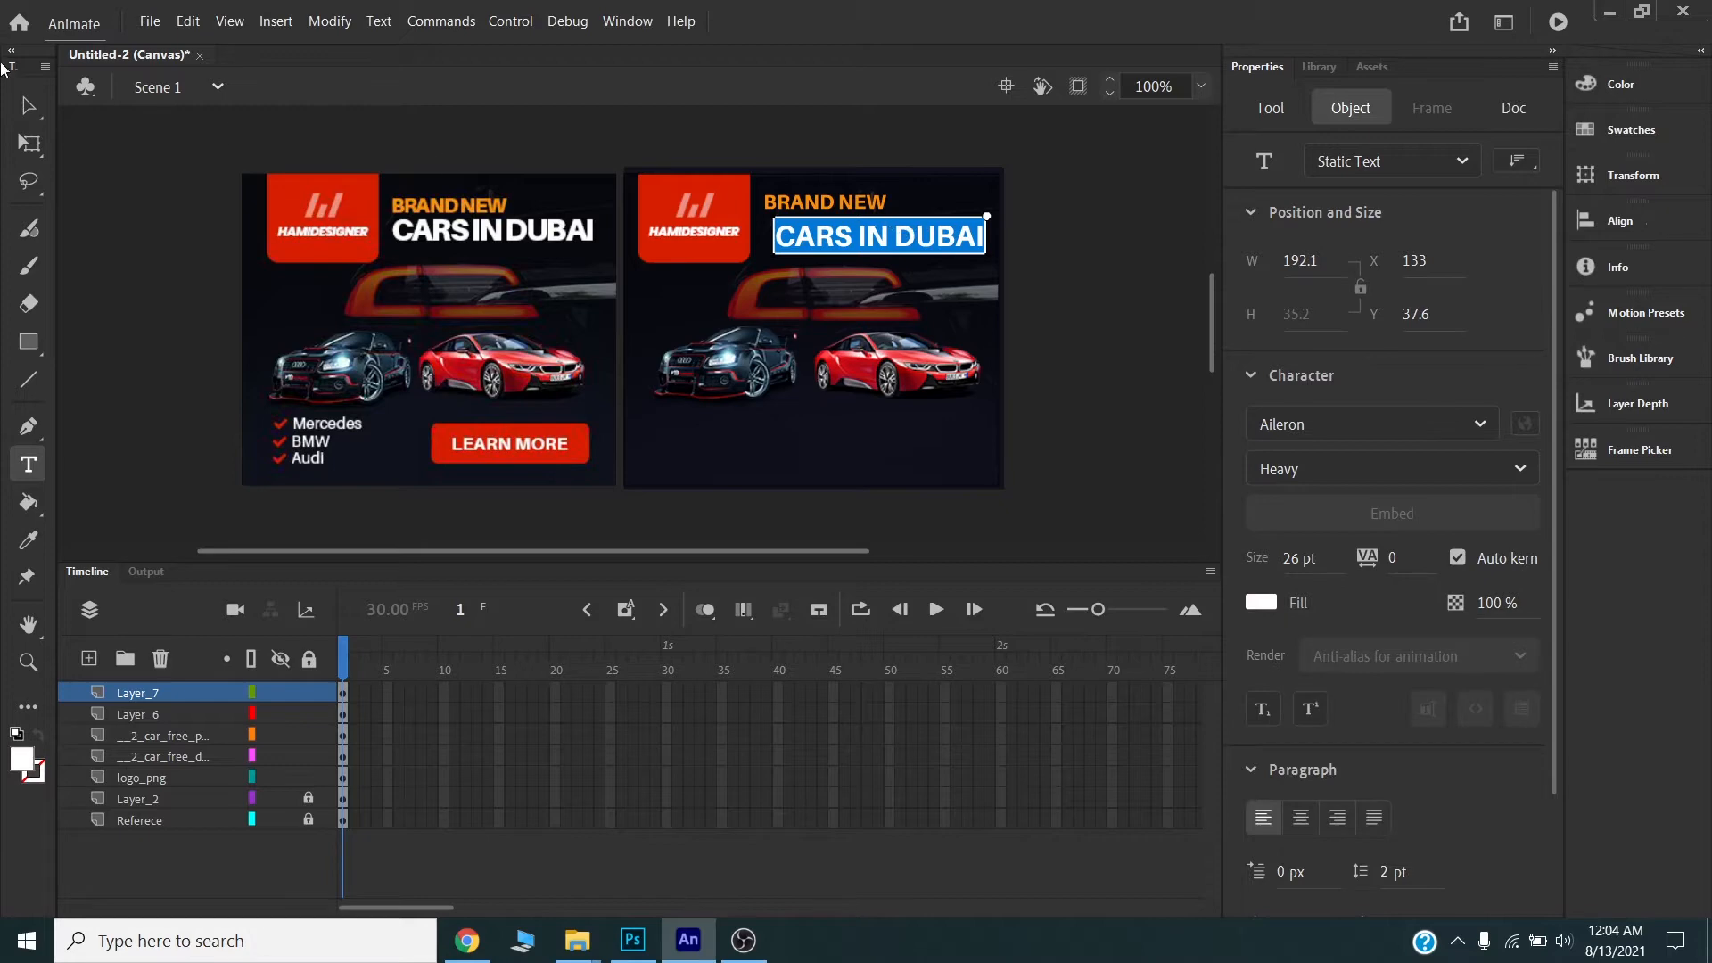
left_click(28, 105)
left_click(1011, 253)
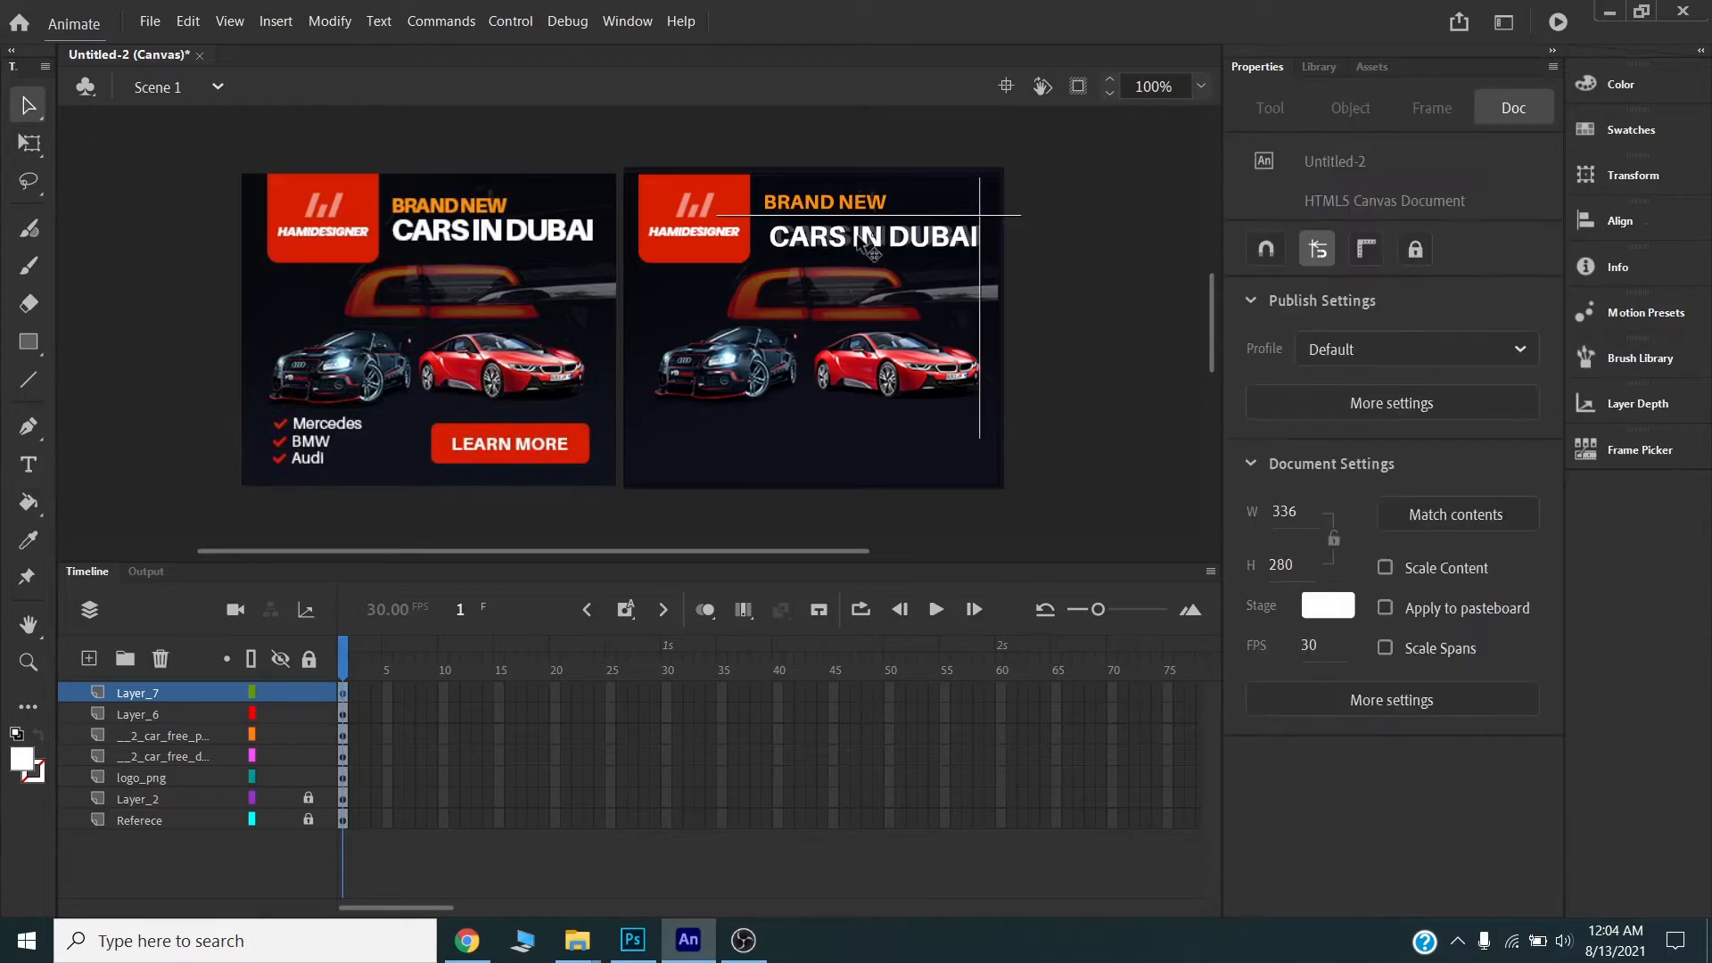
- Align the CARS IN DUBAI text with the start of BRAND NEW and place it close beneath, at about X 123, Y 34.2
left_click_drag(877, 249, 865, 250)
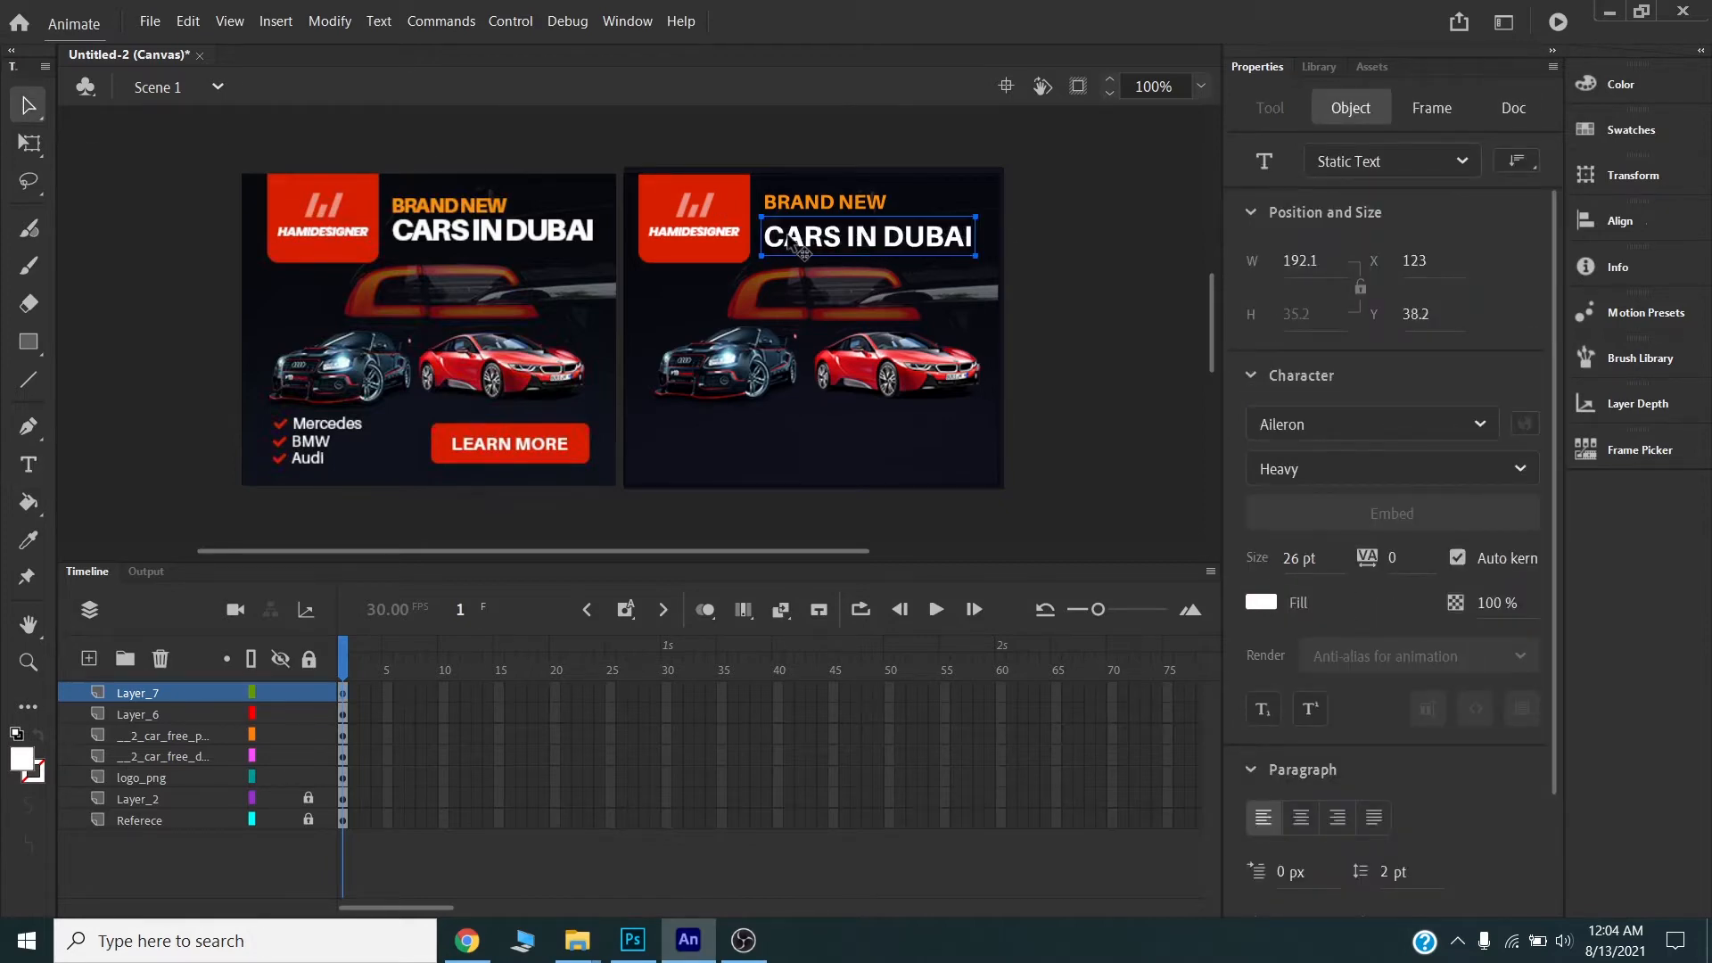
key("Up")
key("Up")
key("Up")
key("Up")
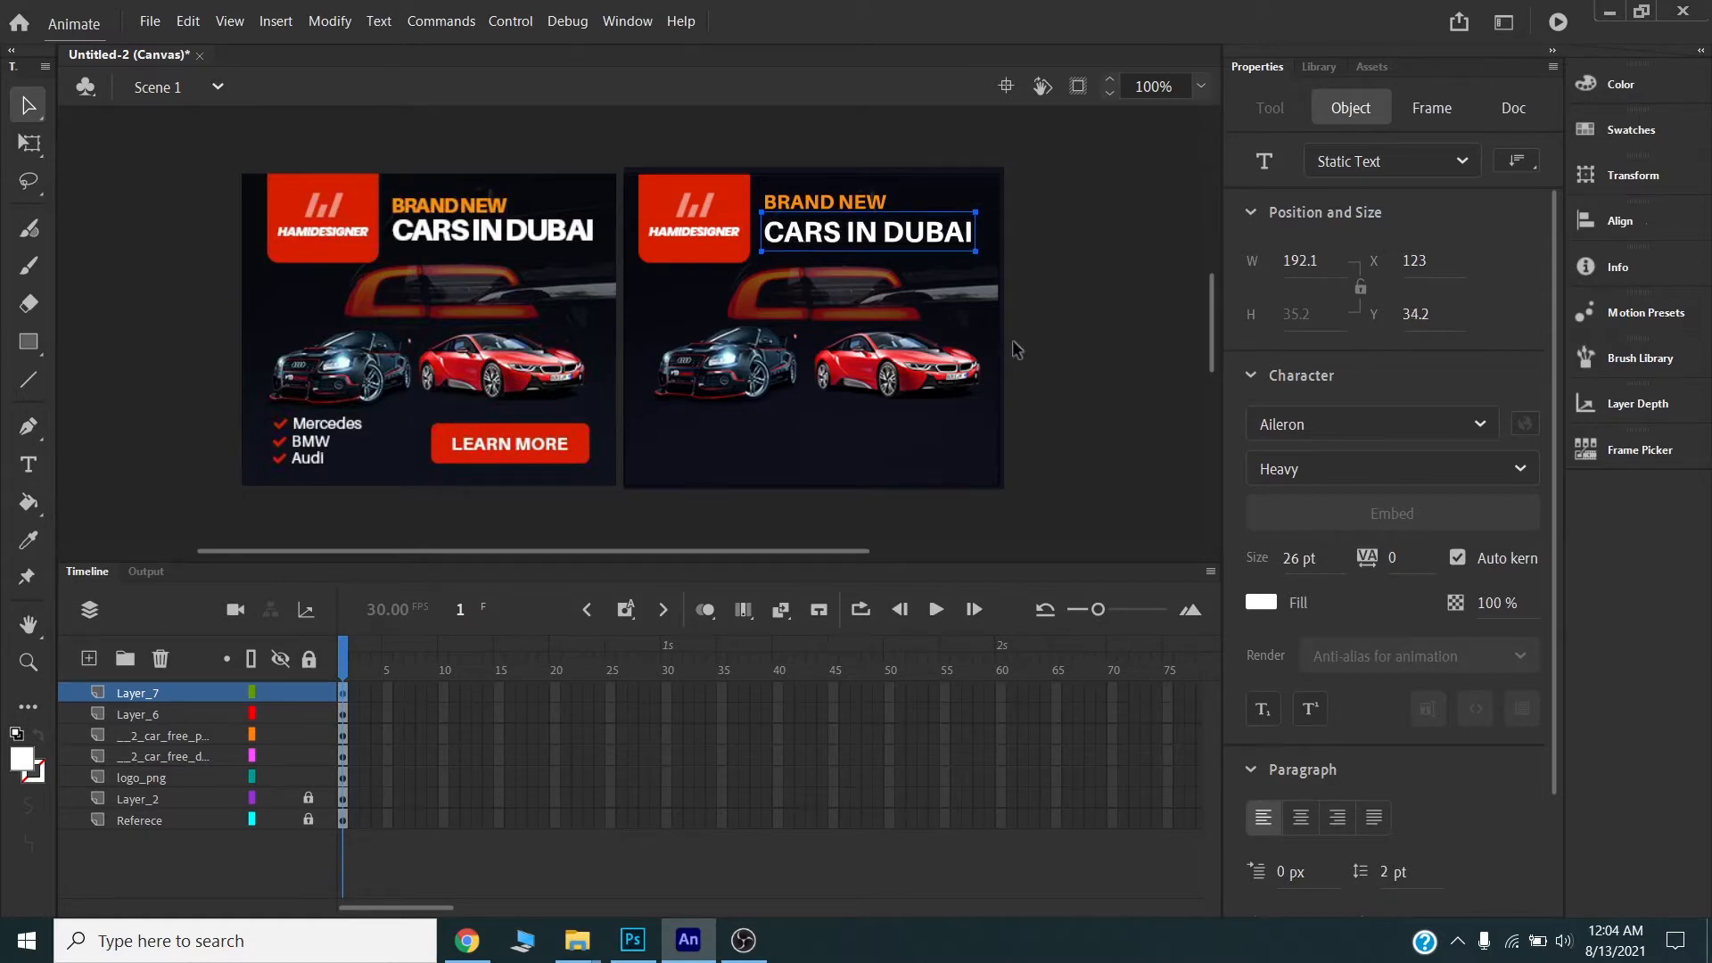
- Nudge the BRAND NEW and CARS IN DUBAI texts together slightly left to X 122
left_click(1093, 355)
left_click(832, 200)
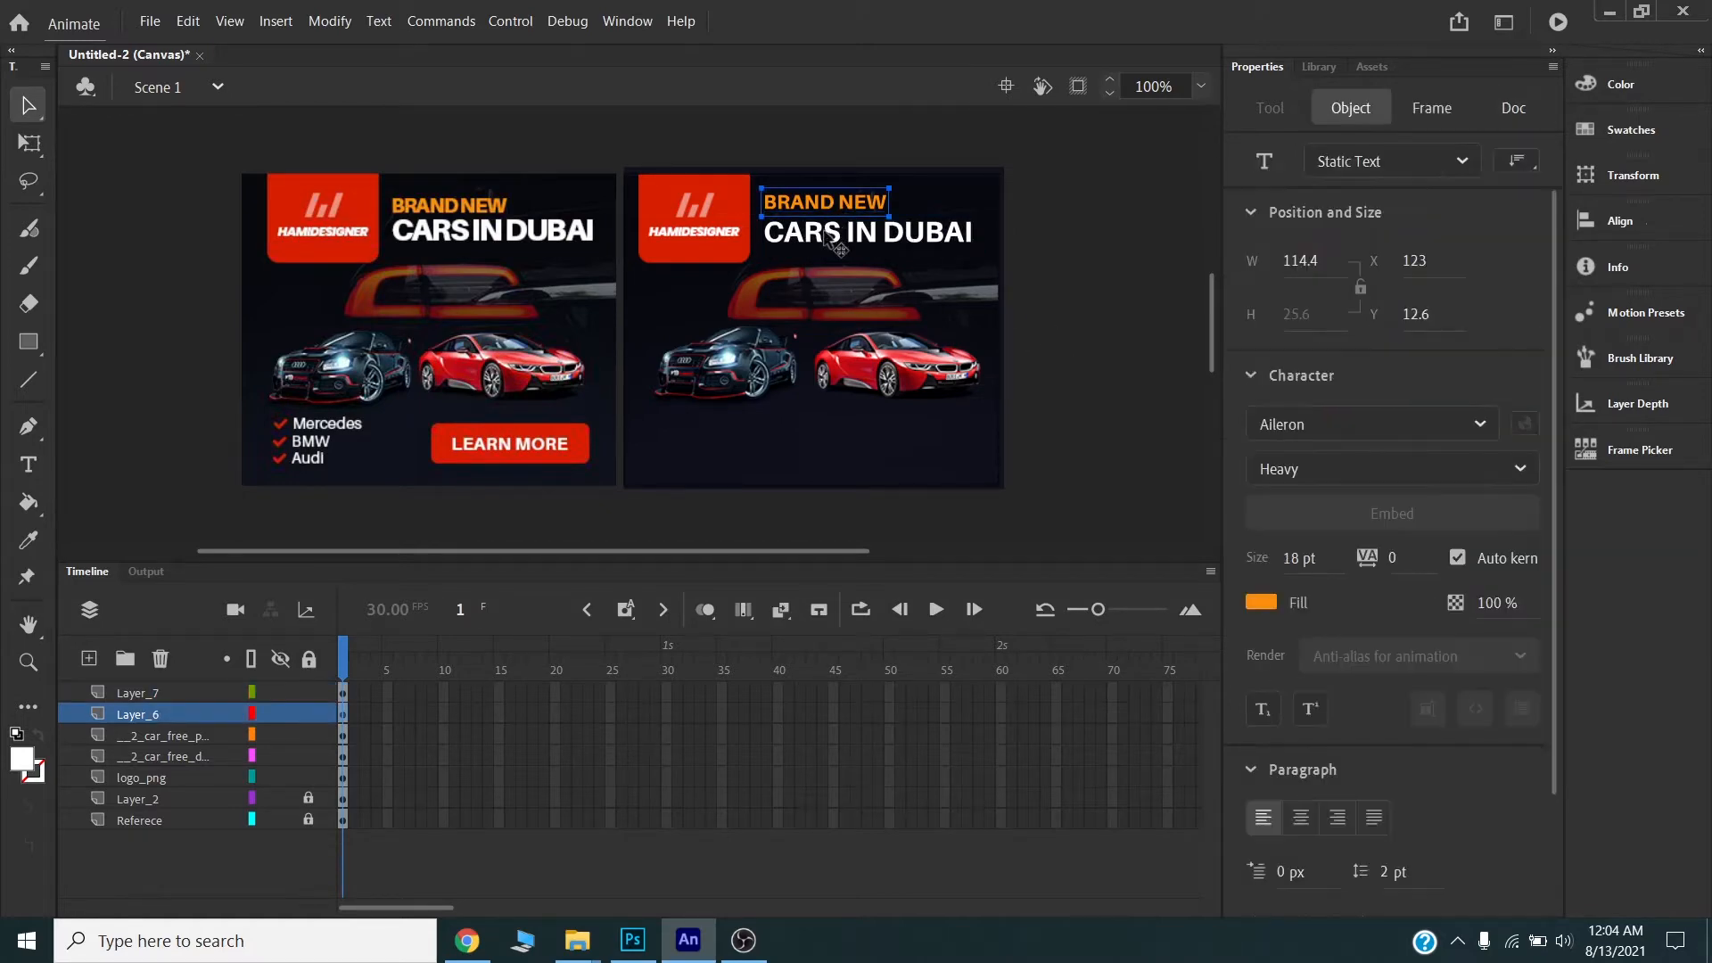
left_click(830, 235, "shift")
key("Left")
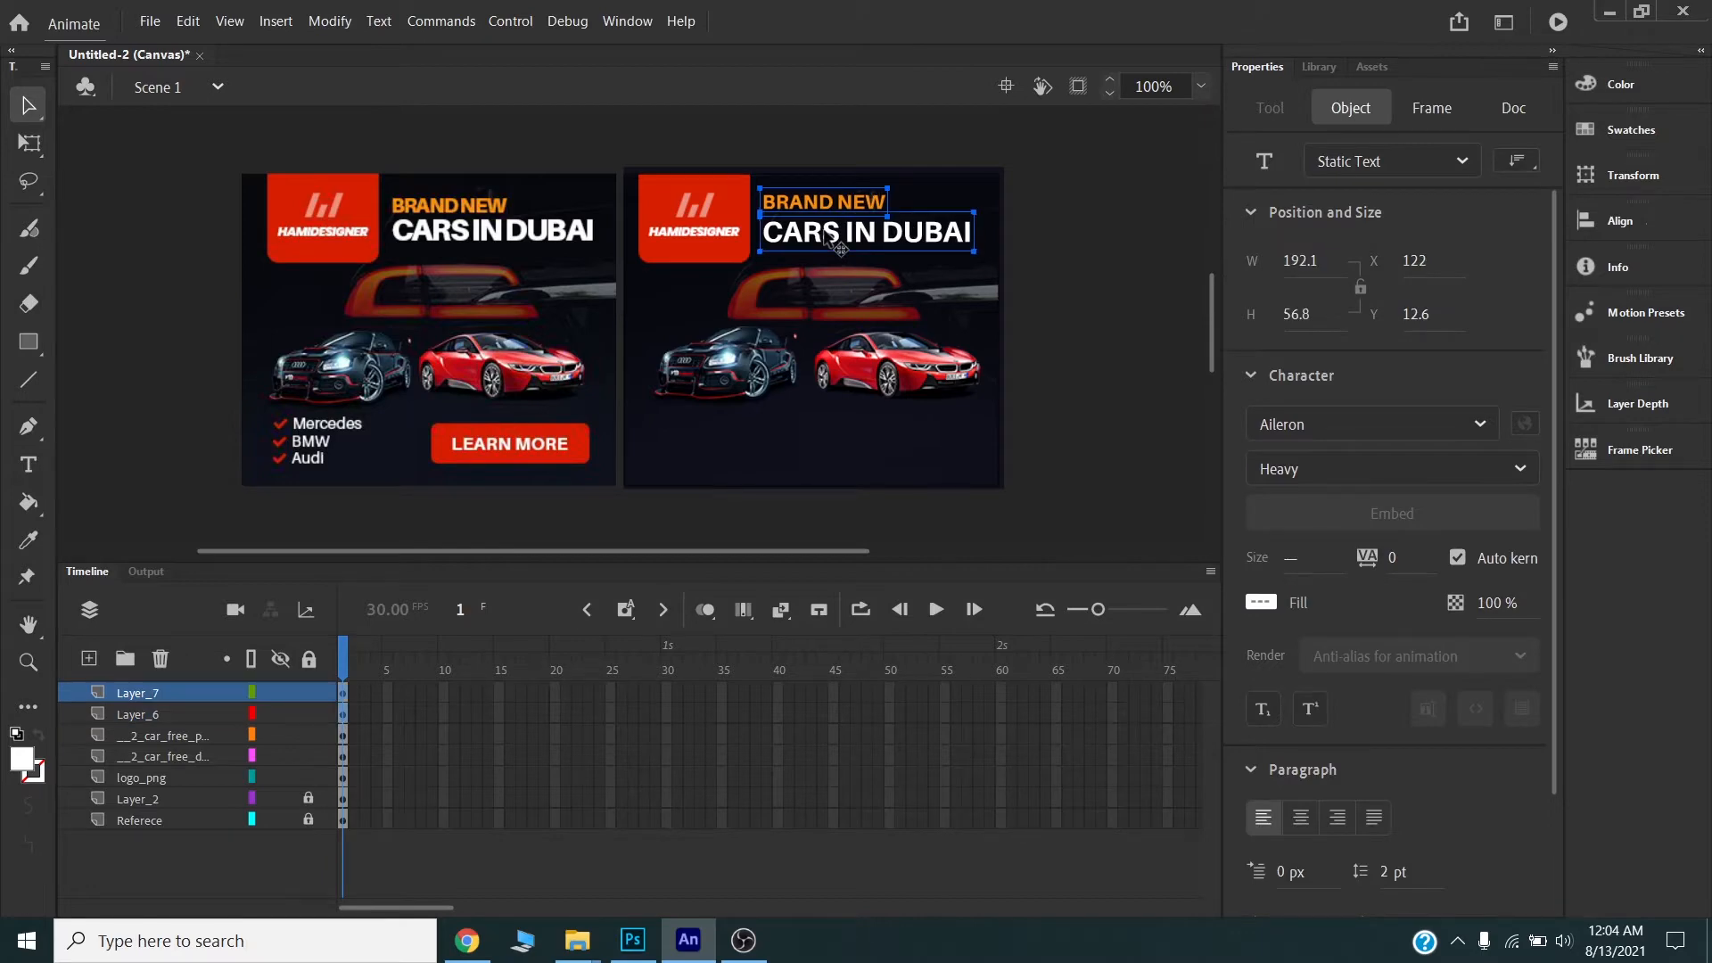
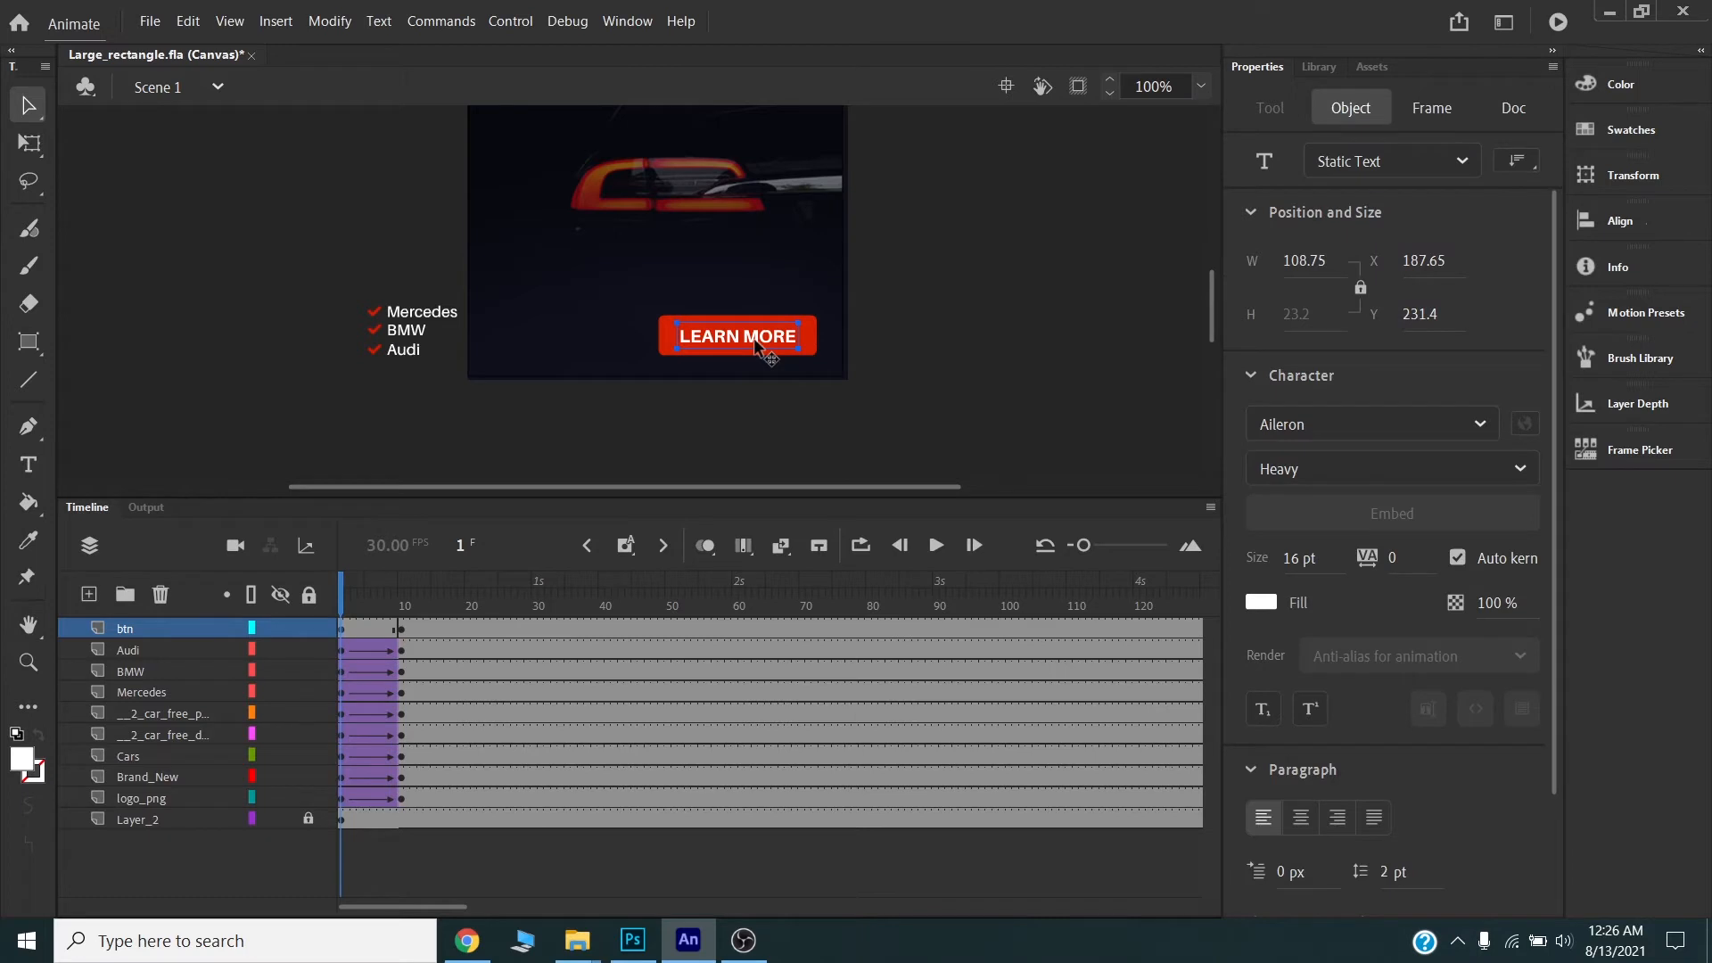
- Convert the LEARN MORE text and its red button shape into one movie clip symbol named btn
left_click(813, 343, "shift")
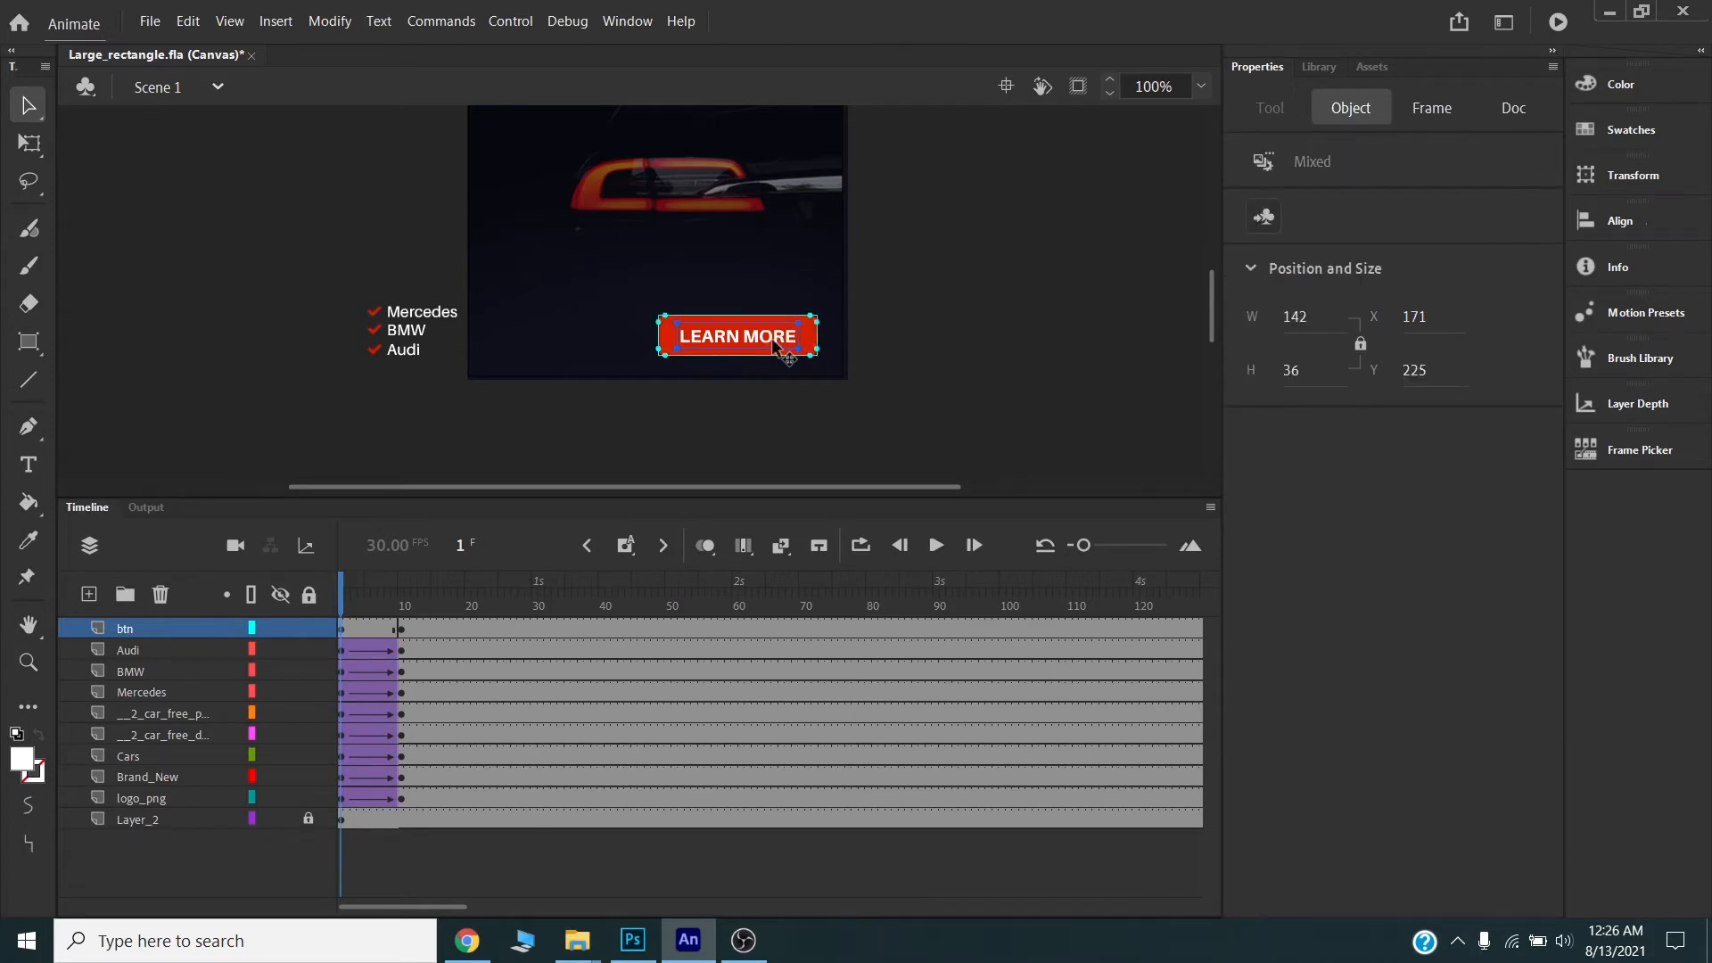
left_click(1264, 217)
type("btn")
key("Return")
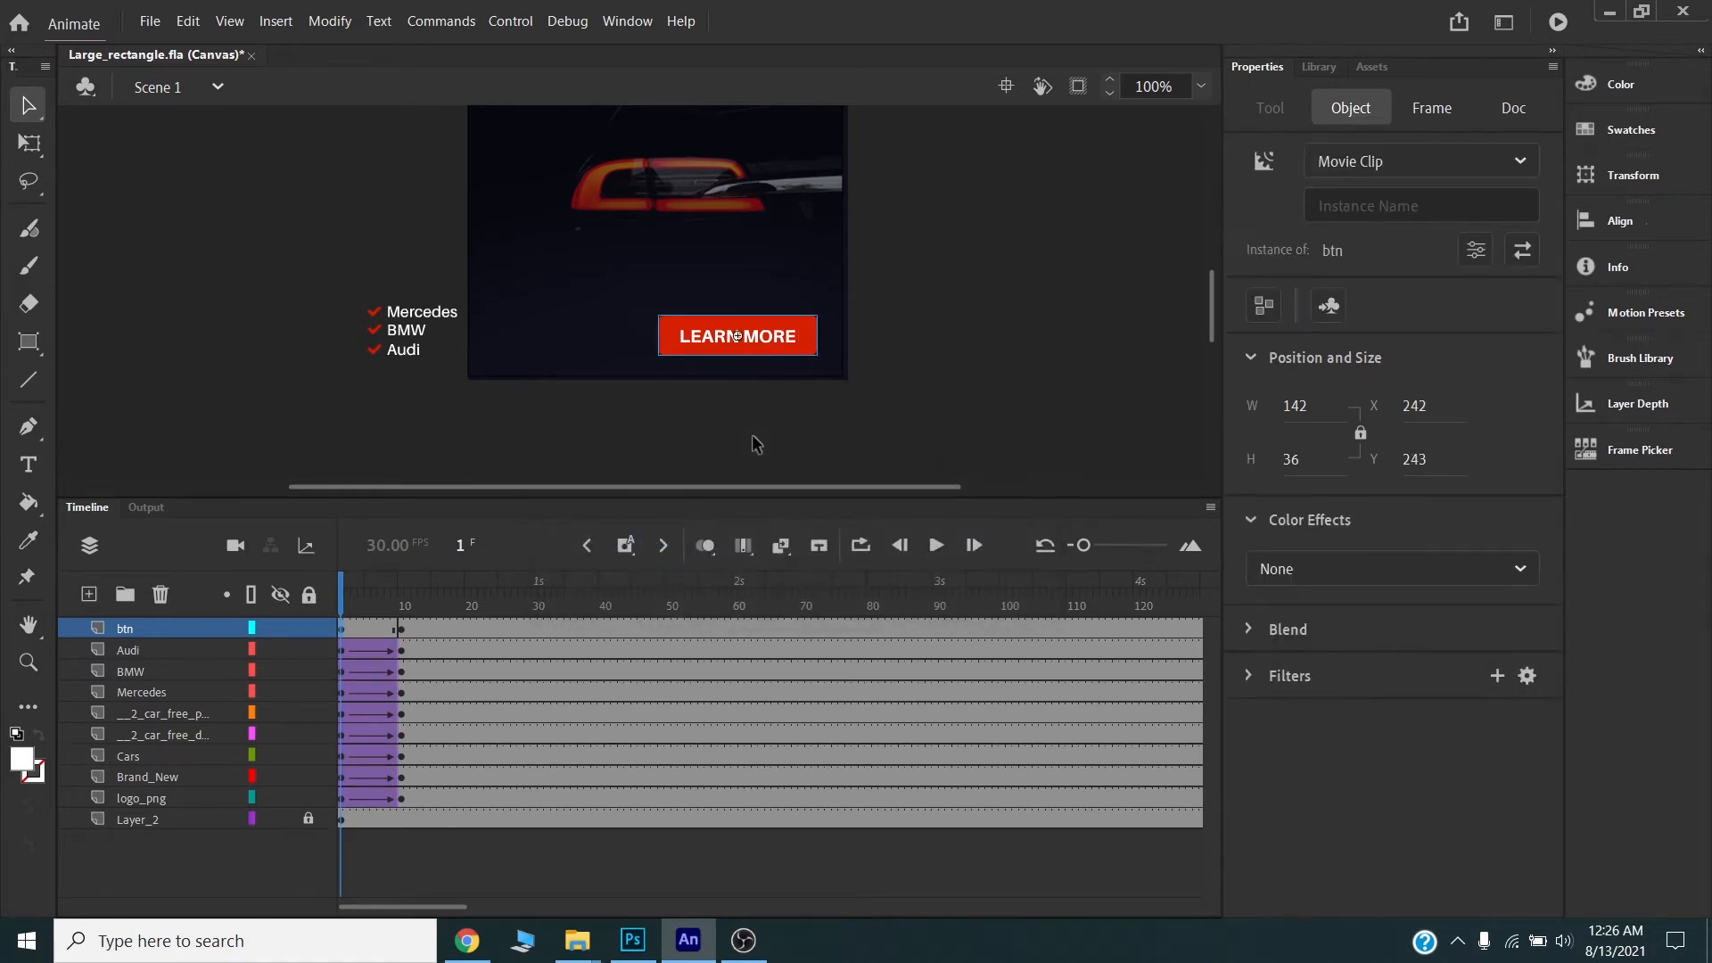
- At frame 1, move the LEARN MORE button straight down below the stage to Y 306 and set its alpha to 0%
mouse_move(339, 600)
left_mouse_down()
mouse_move(362, 596)
mouse_move(310, 599)
left_mouse_up()
left_click(838, 428)
left_click_drag(777, 337, 777, 407)
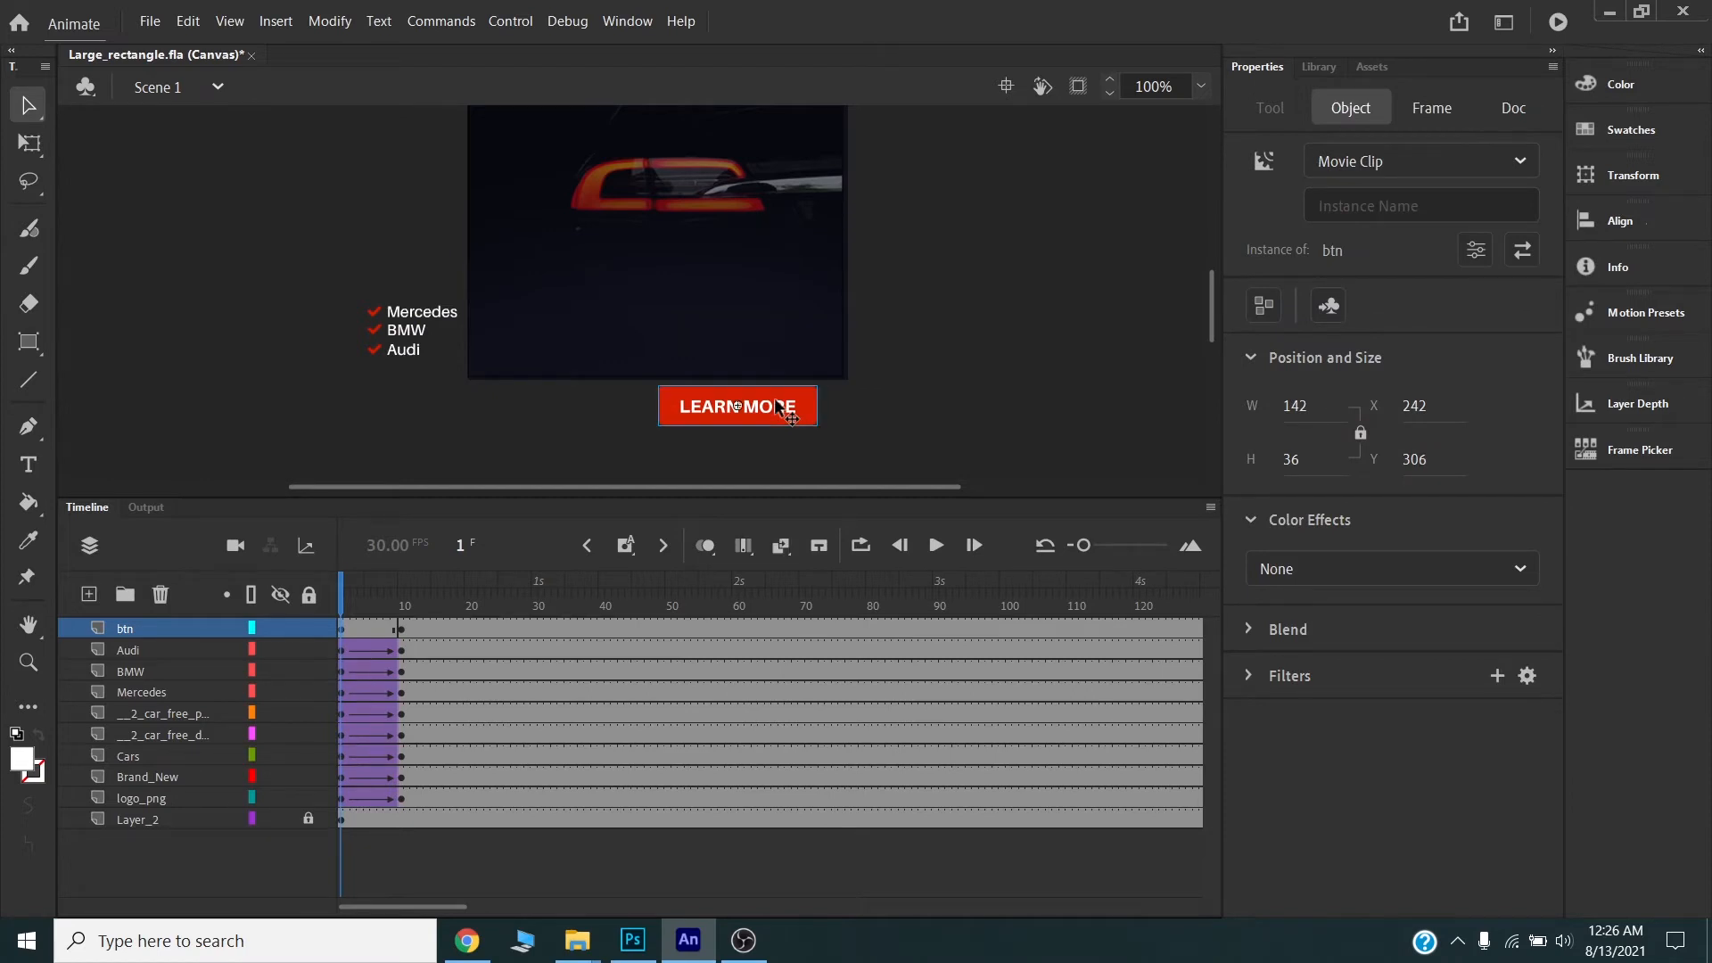
left_click(1391, 568)
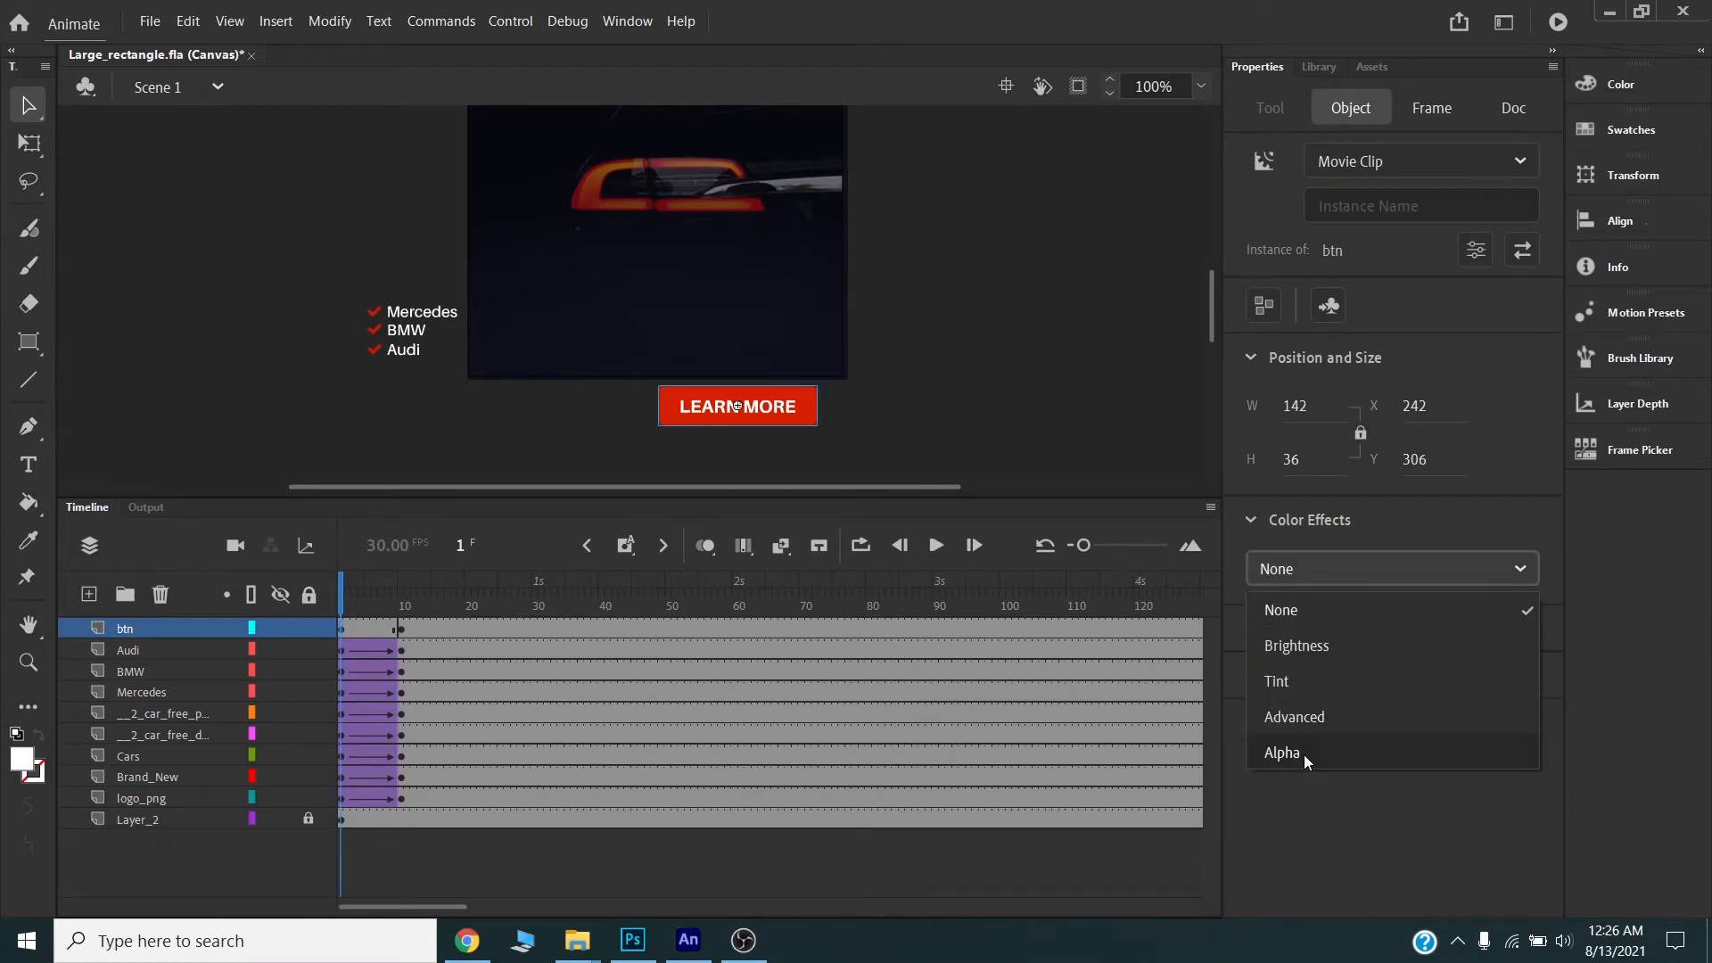
left_click(1304, 754)
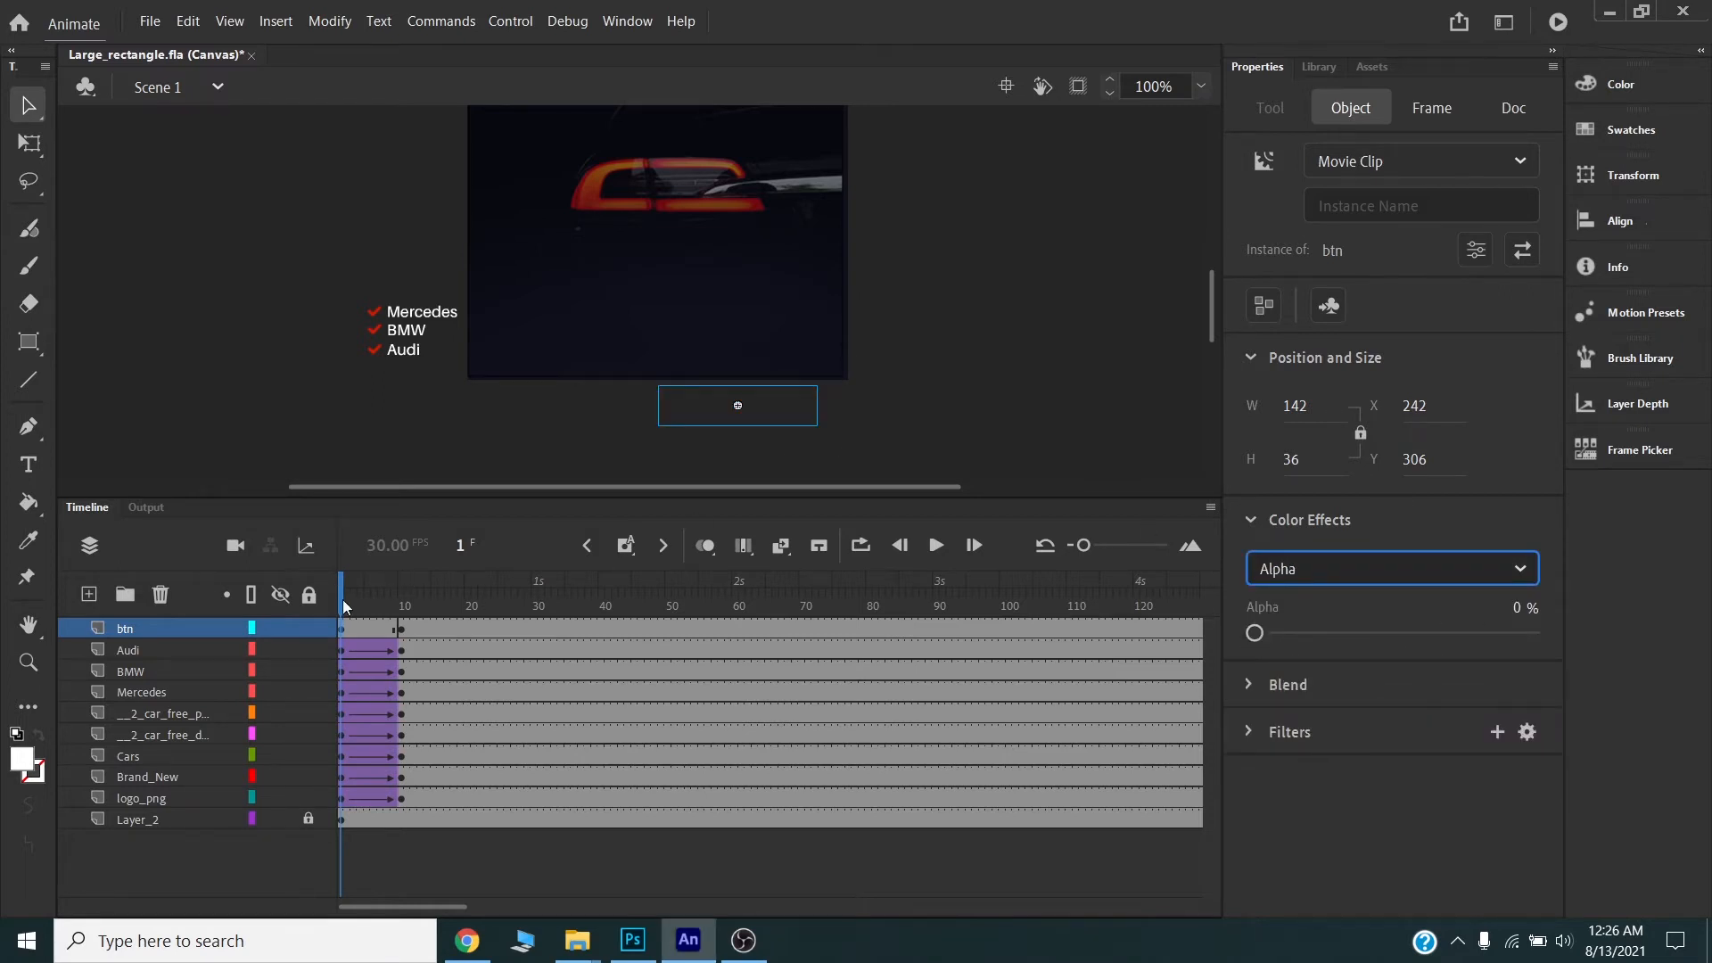
- Create a classic tween on the btn layer between frames 1 and 10 and save the document
right_click(363, 625)
left_click(462, 59)
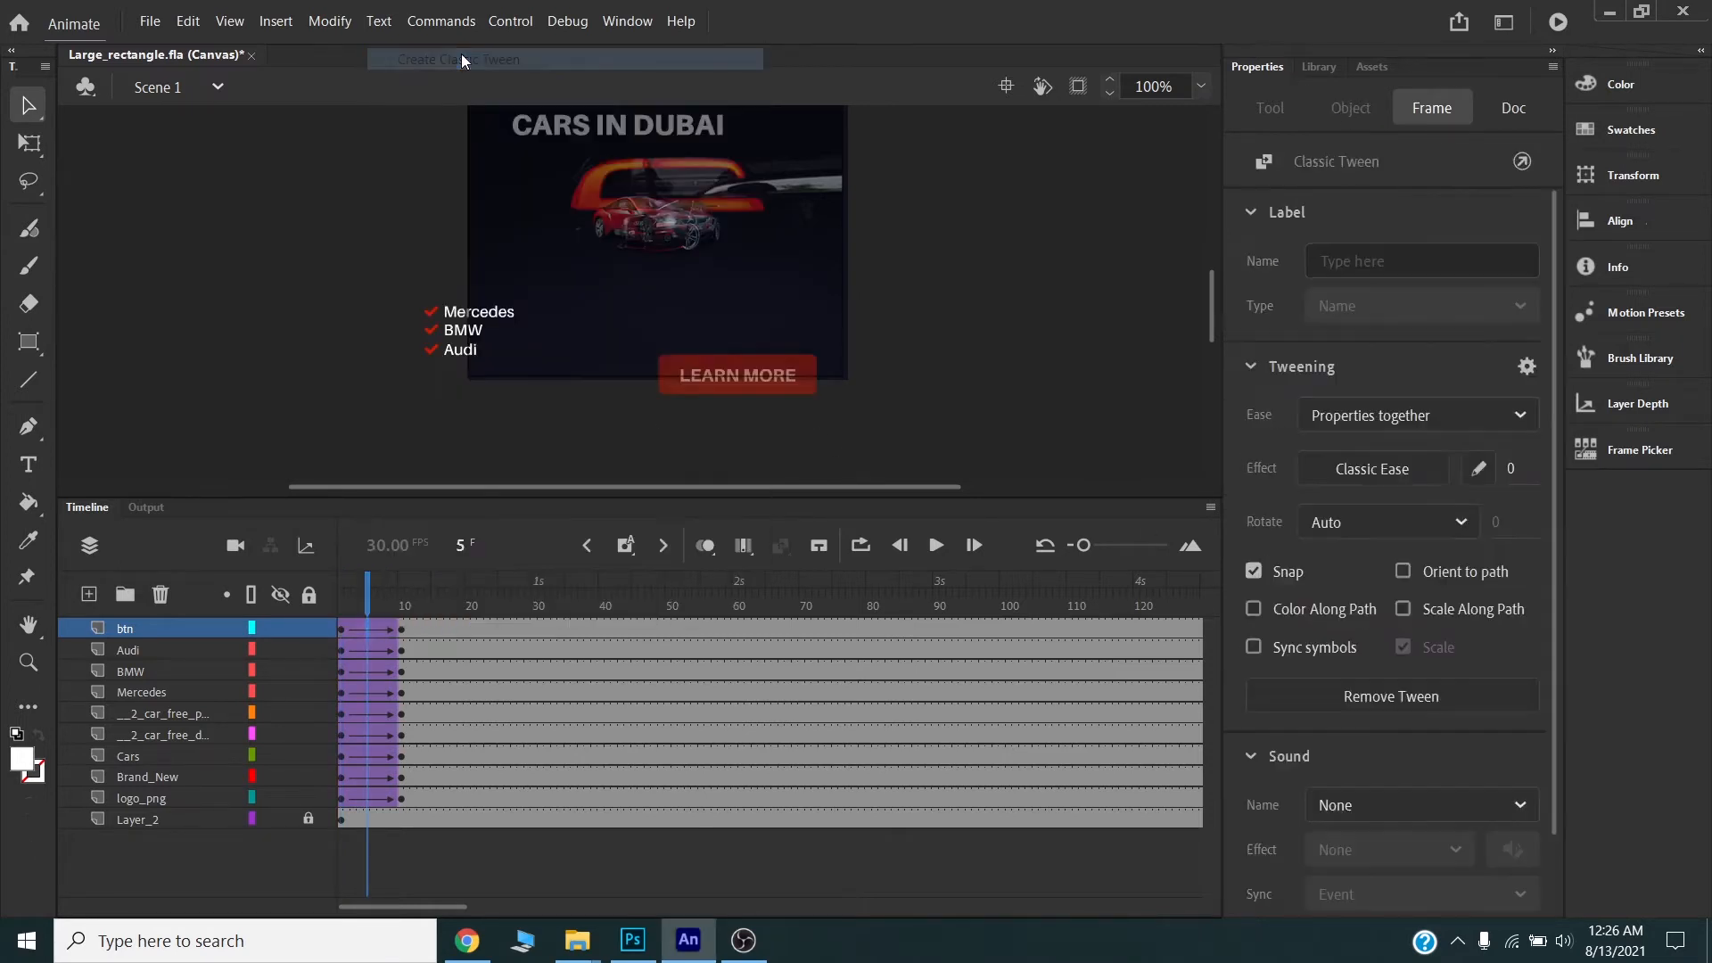
key("ctrl+s")
- Test the banner animation in the browser, close the preview, and return to frame 1 of the Animate timeline
left_click_drag(366, 588, 259, 583)
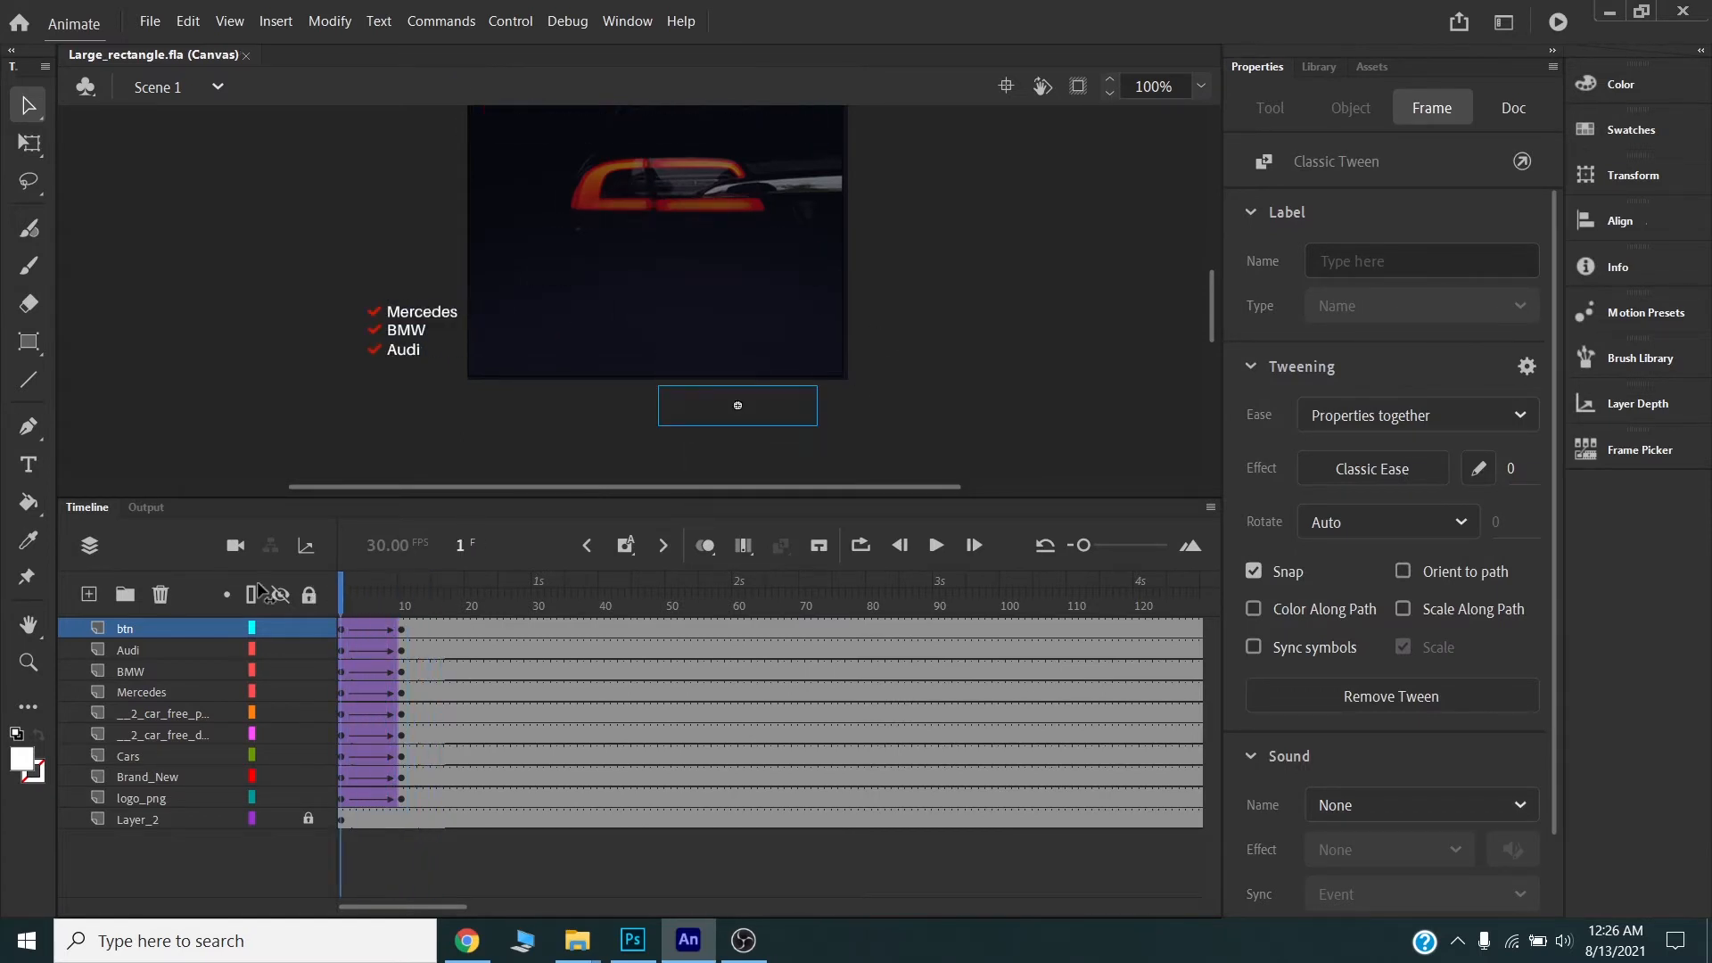
left_click(828, 415)
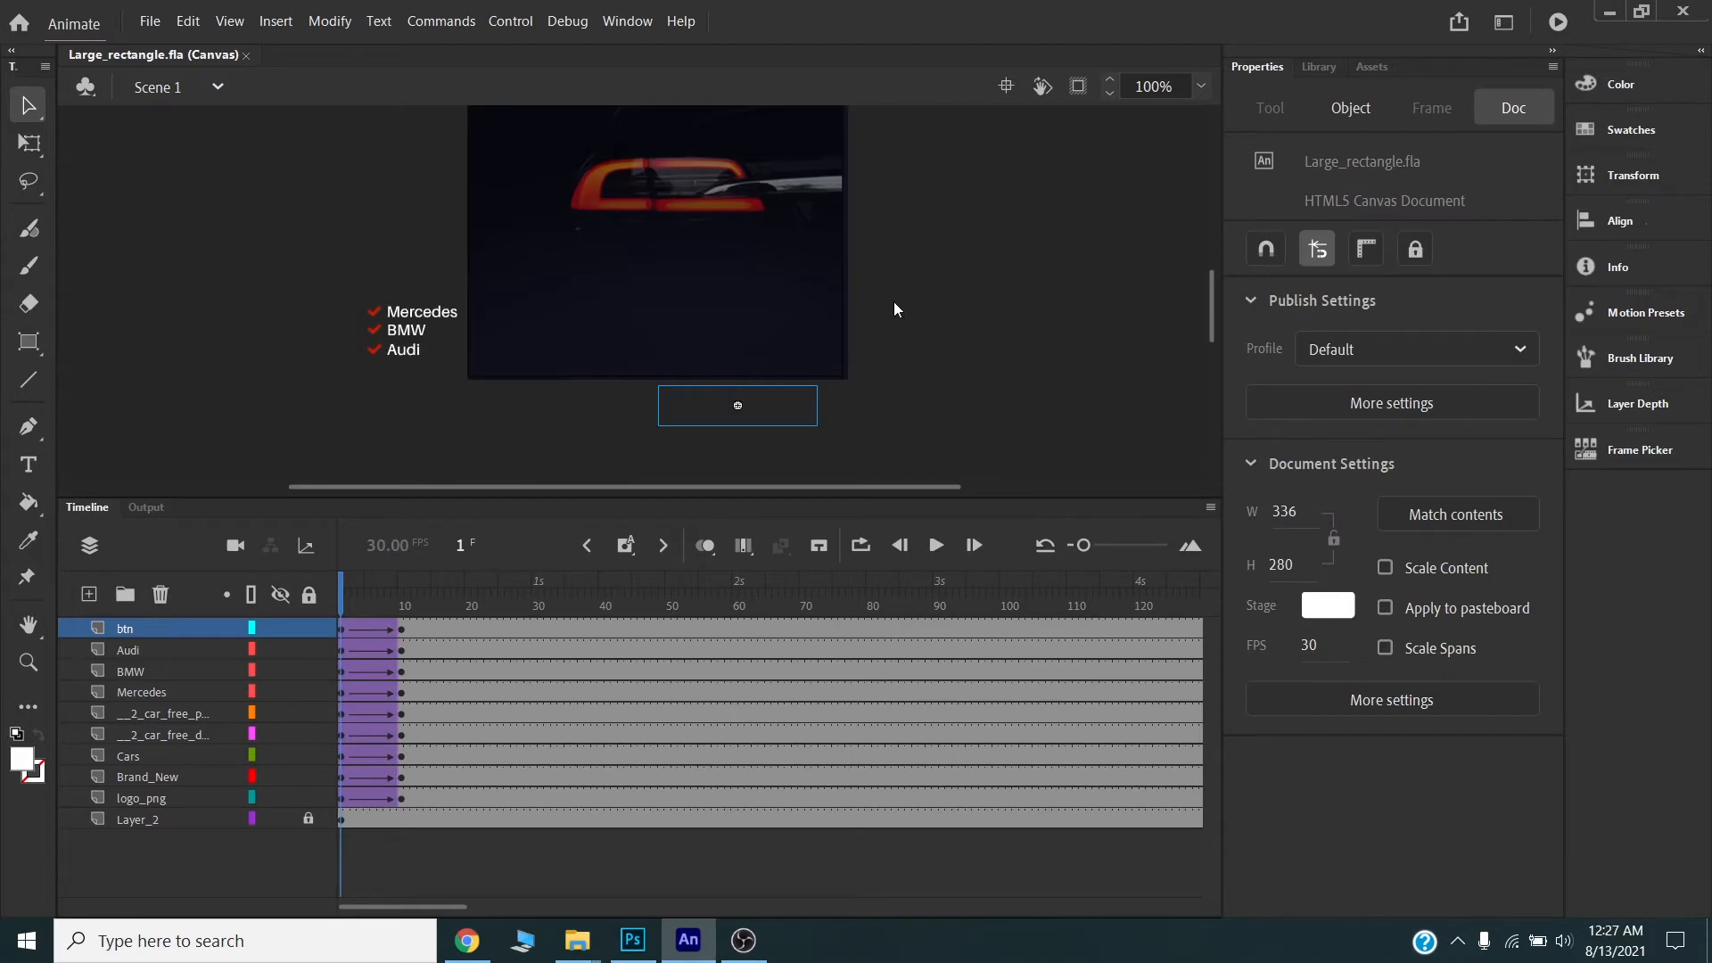
left_click(1559, 22)
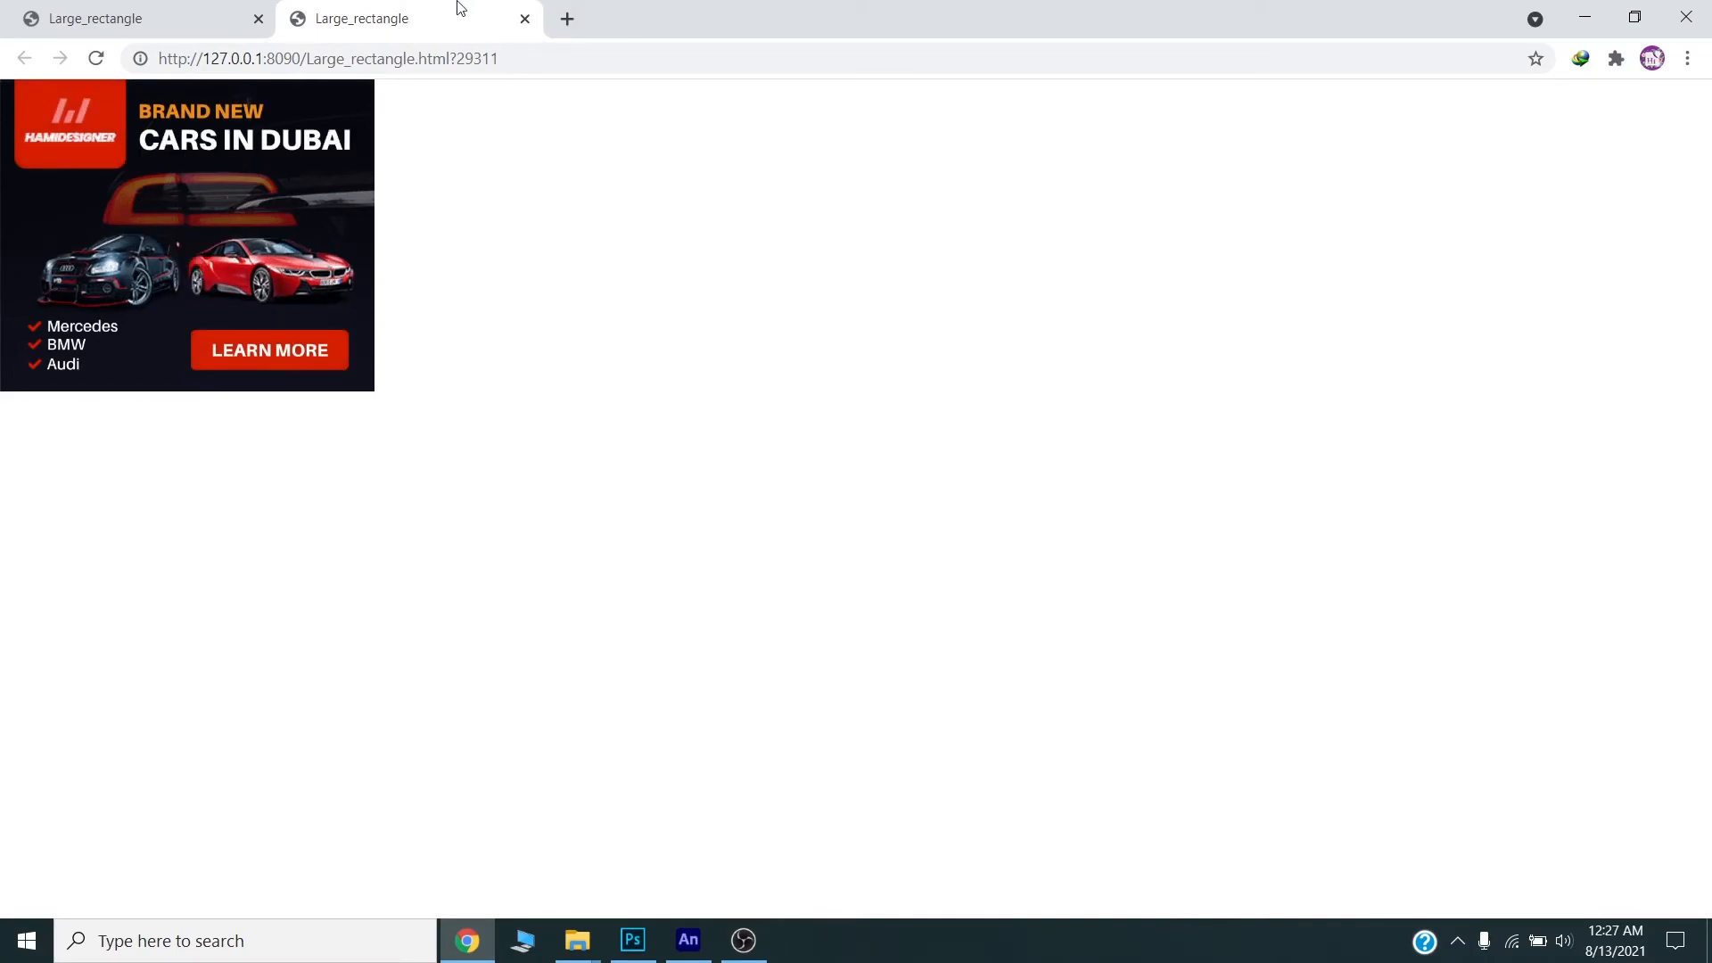
middle_click(417, 8)
left_click(689, 940)
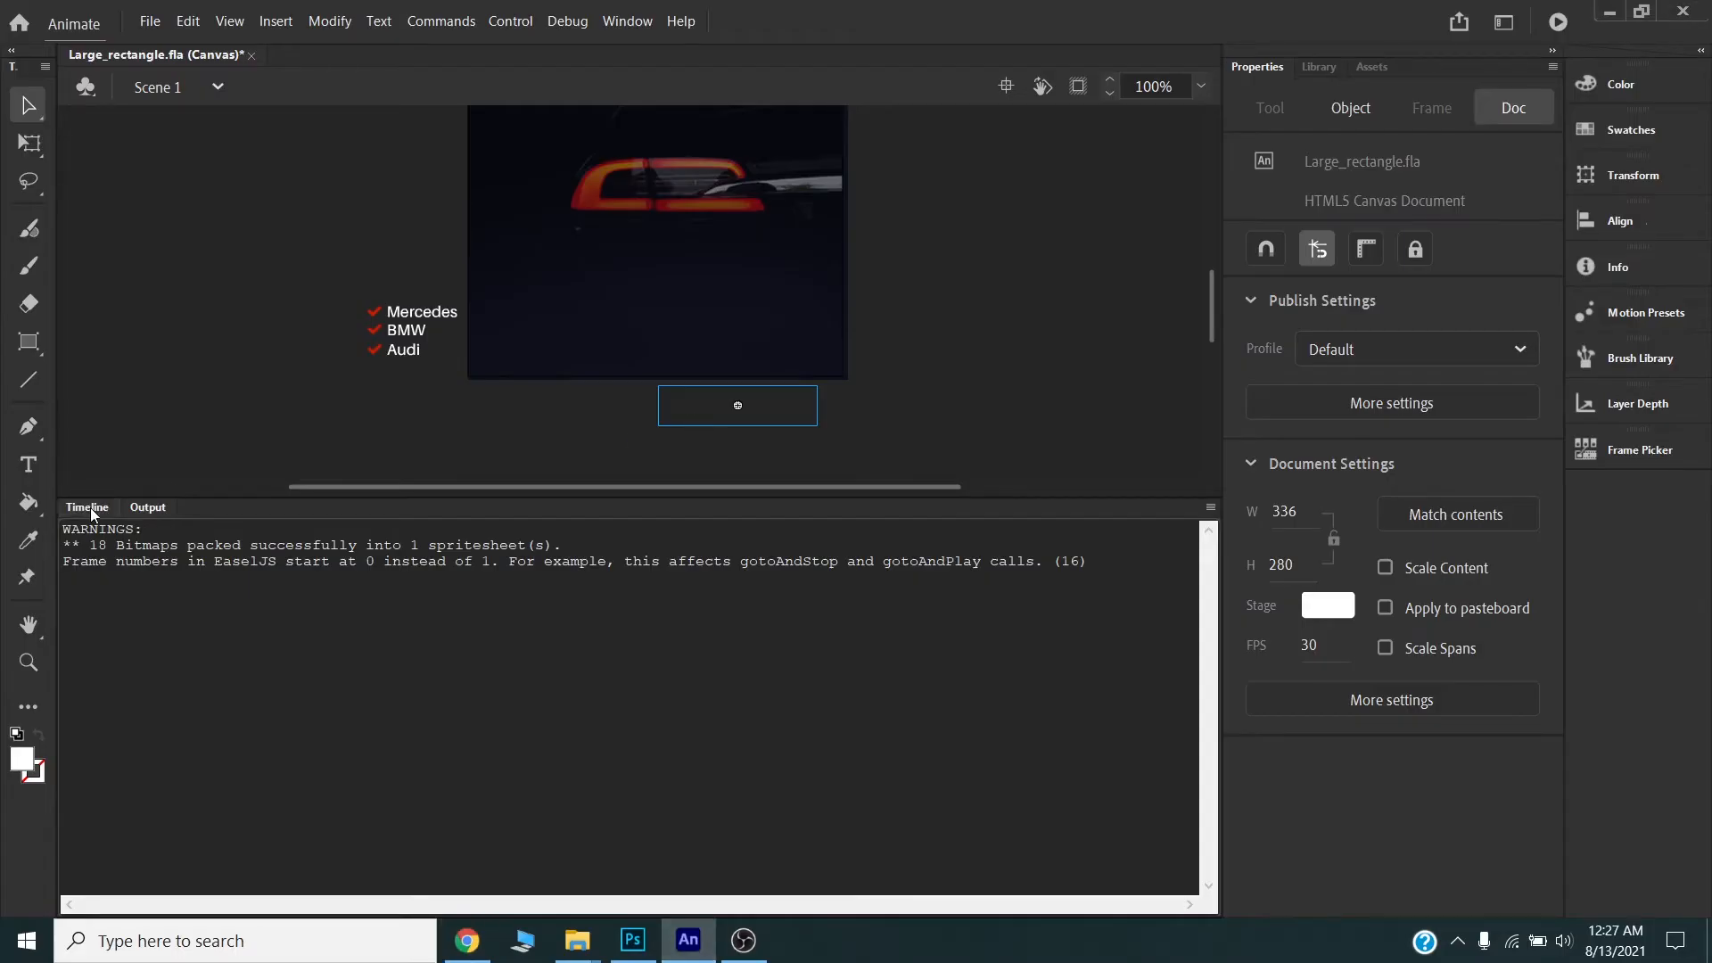
left_click(89, 508)
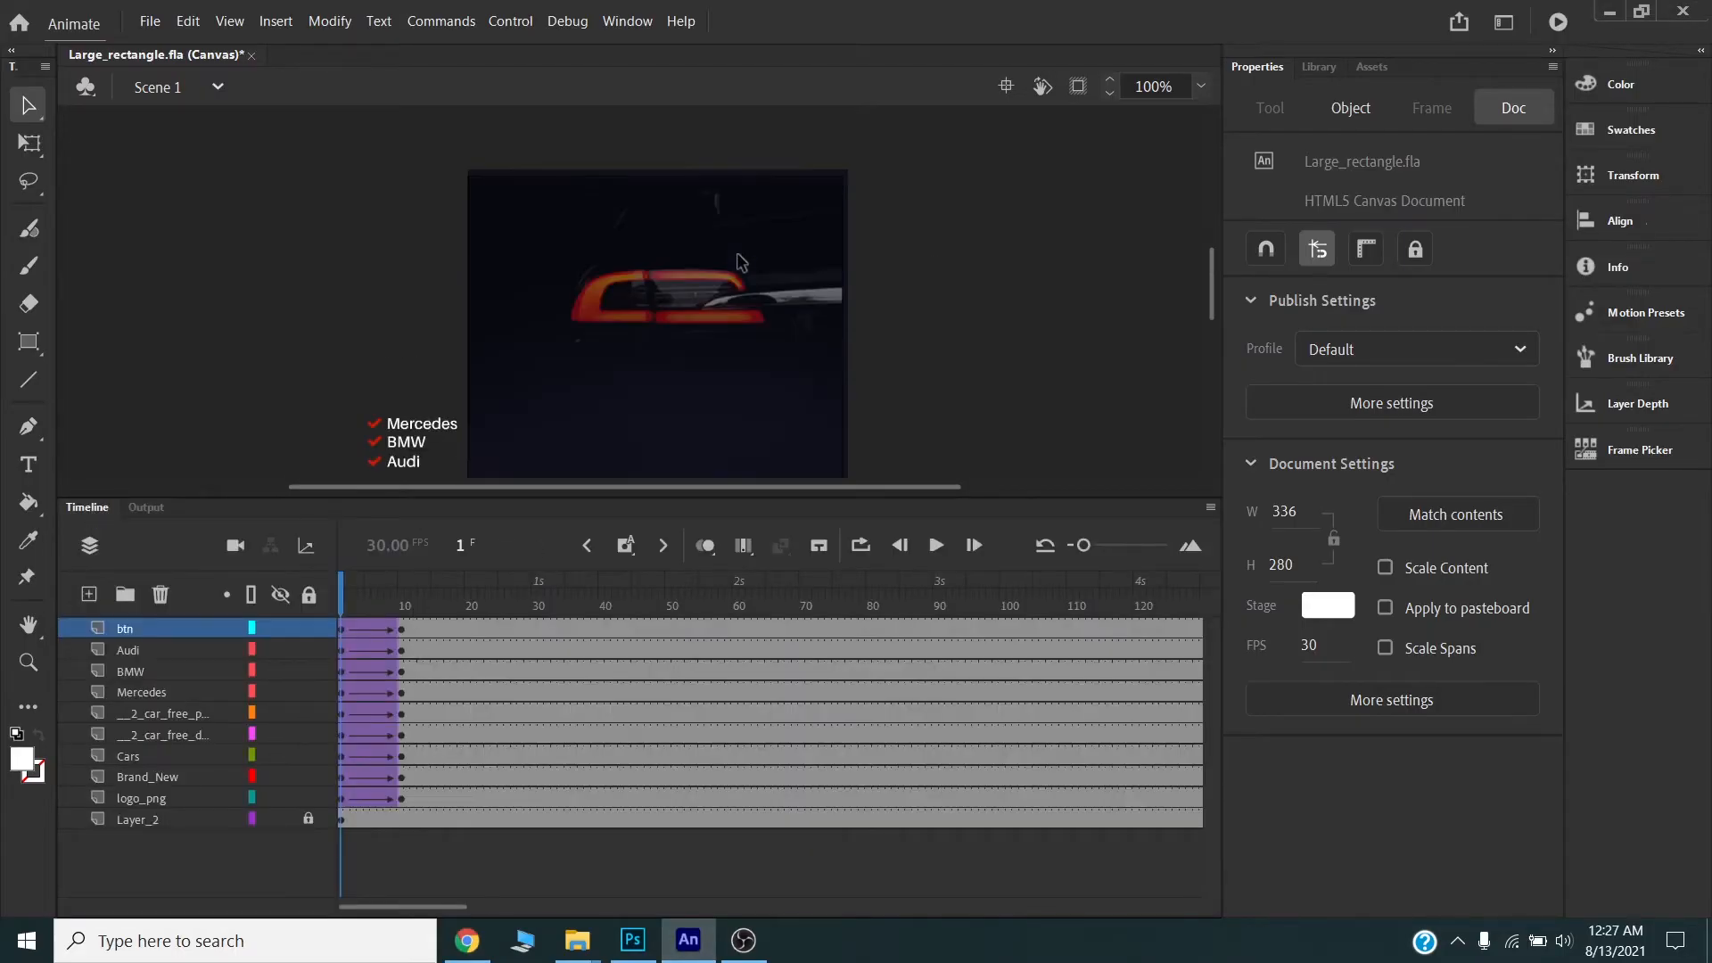
left_click_drag(341, 587, 304, 584)
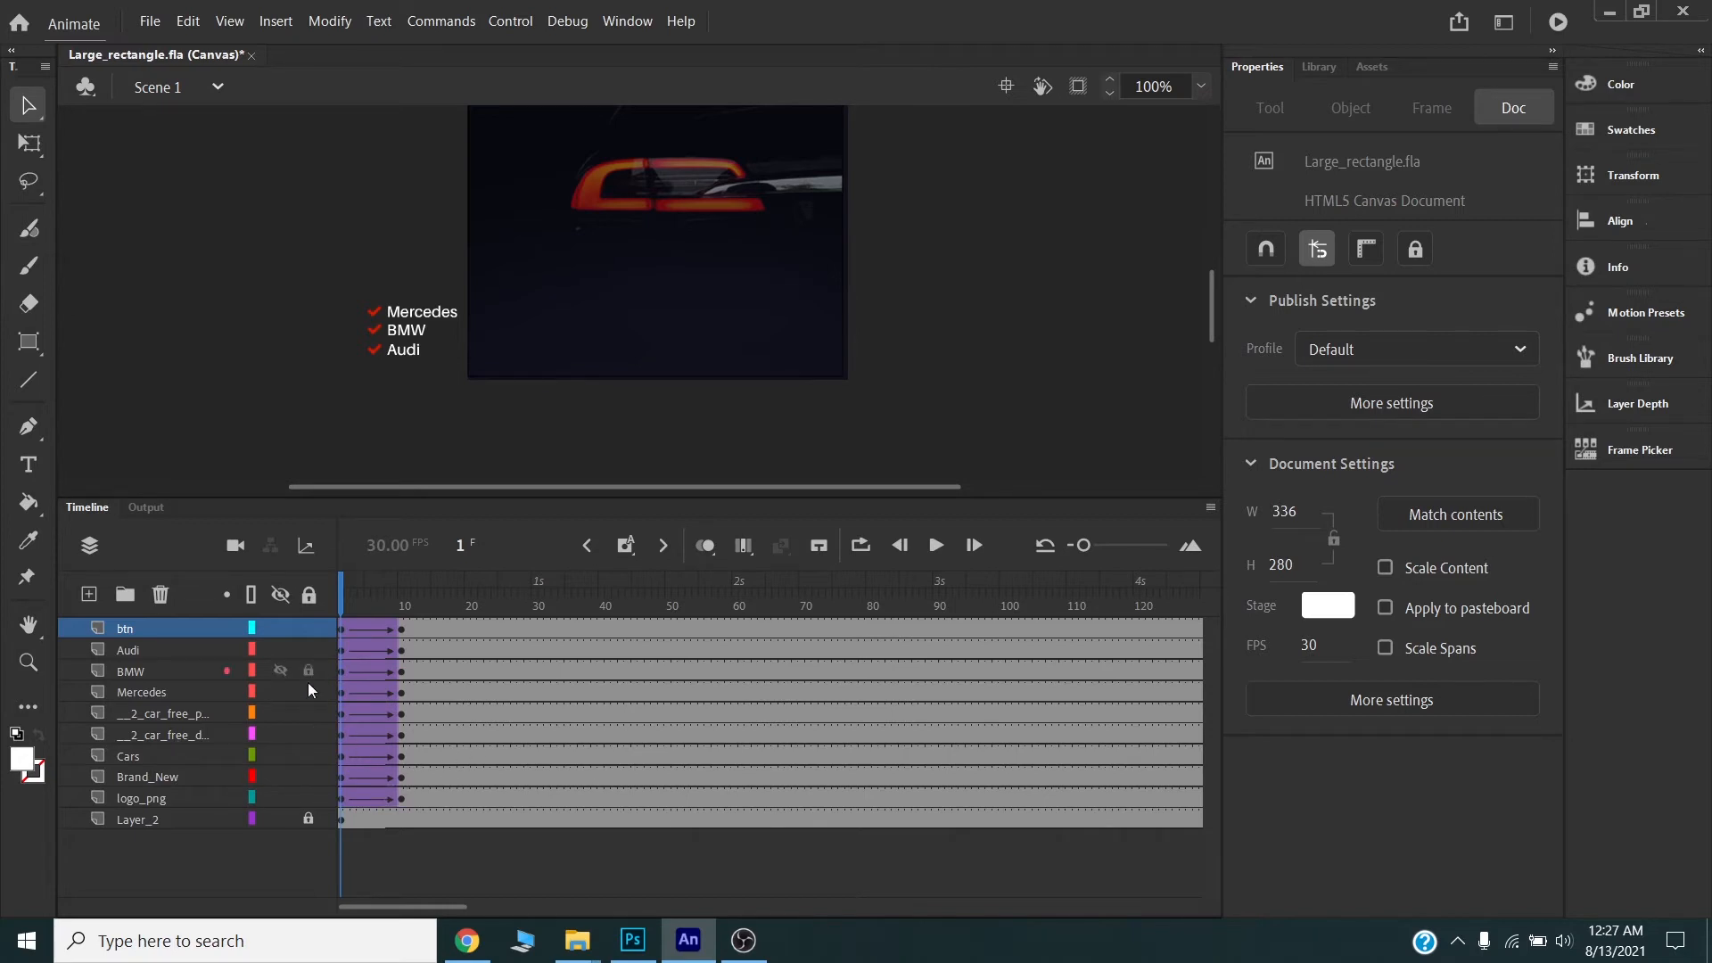
- Move the two car image layers below Brand_New, with the black car's layer directly above logo_png
left_click(161, 735)
left_click(158, 713, "shift")
left_click_drag(160, 735, 159, 791)
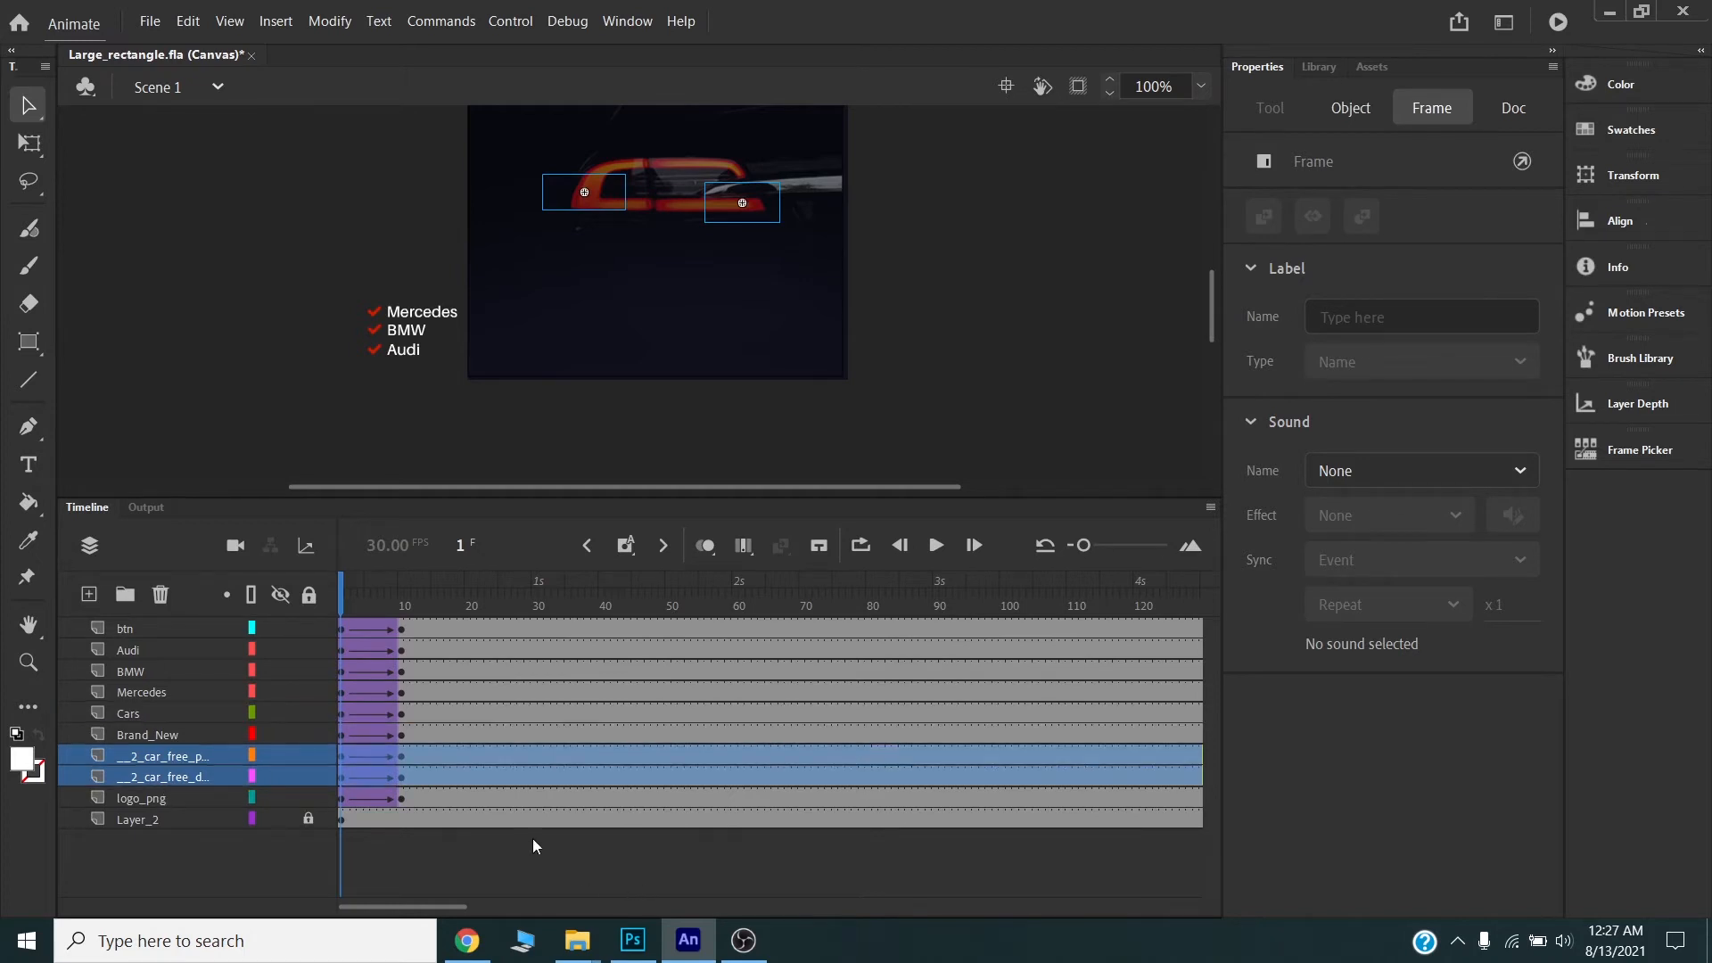
- Shift the black car's tween to start at frame 10 and the red car's tween to start at frame 19
left_click(401, 778)
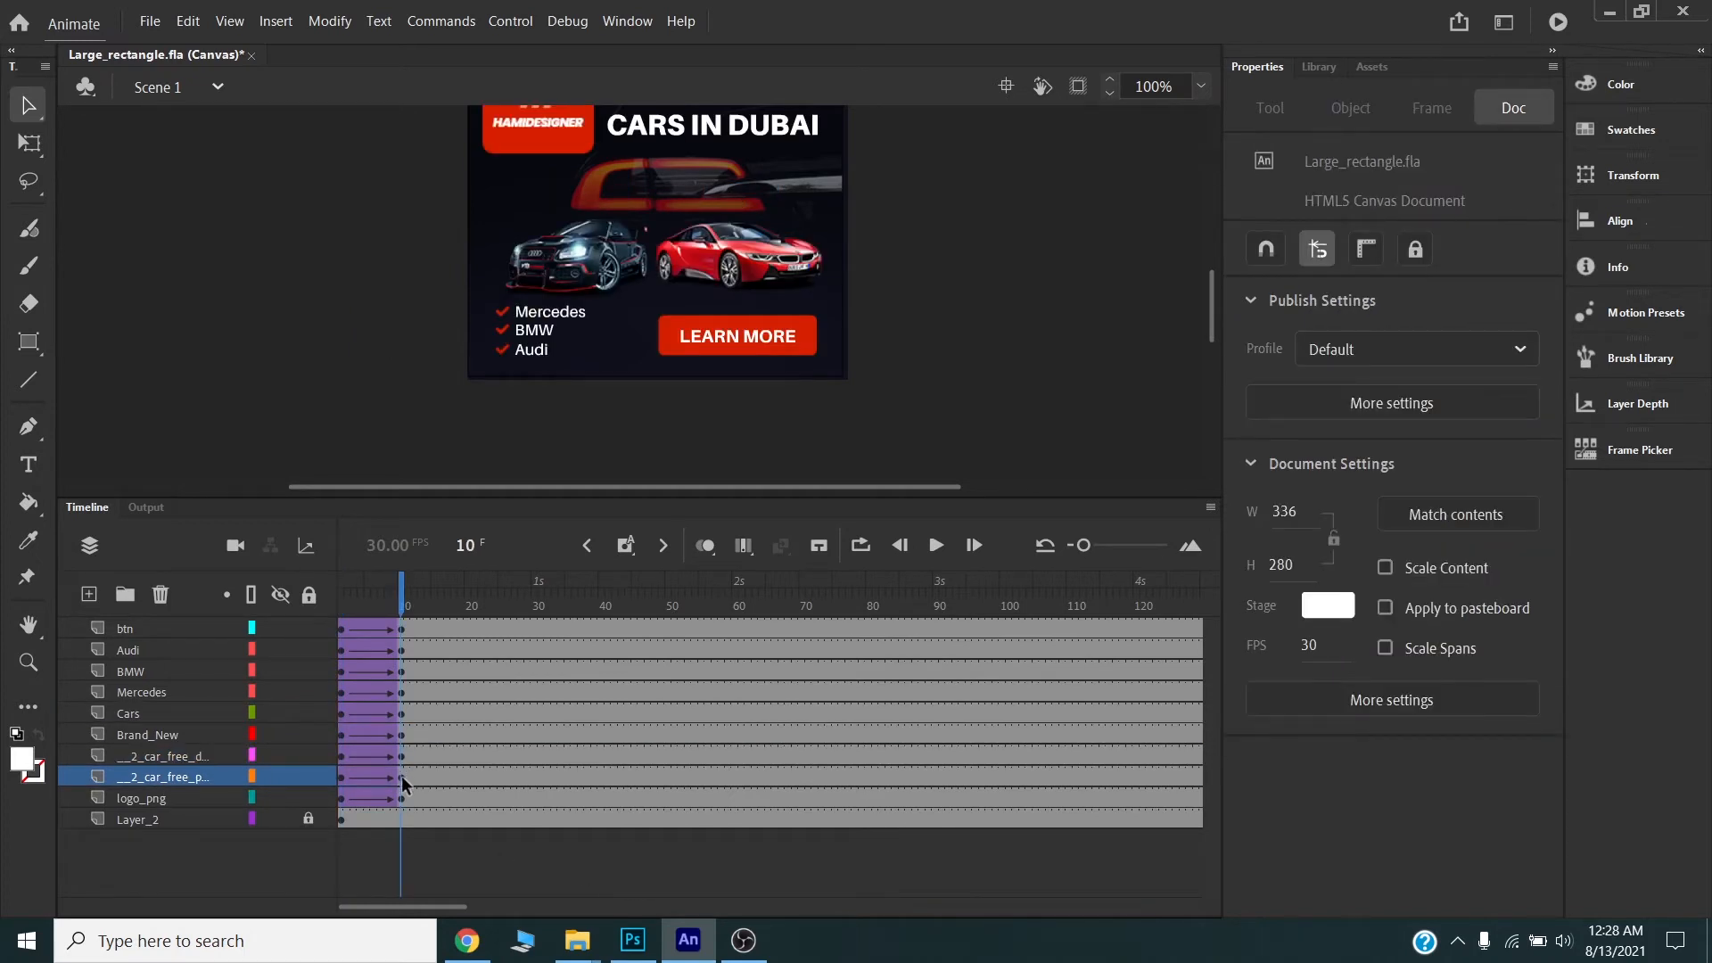
left_click(402, 779)
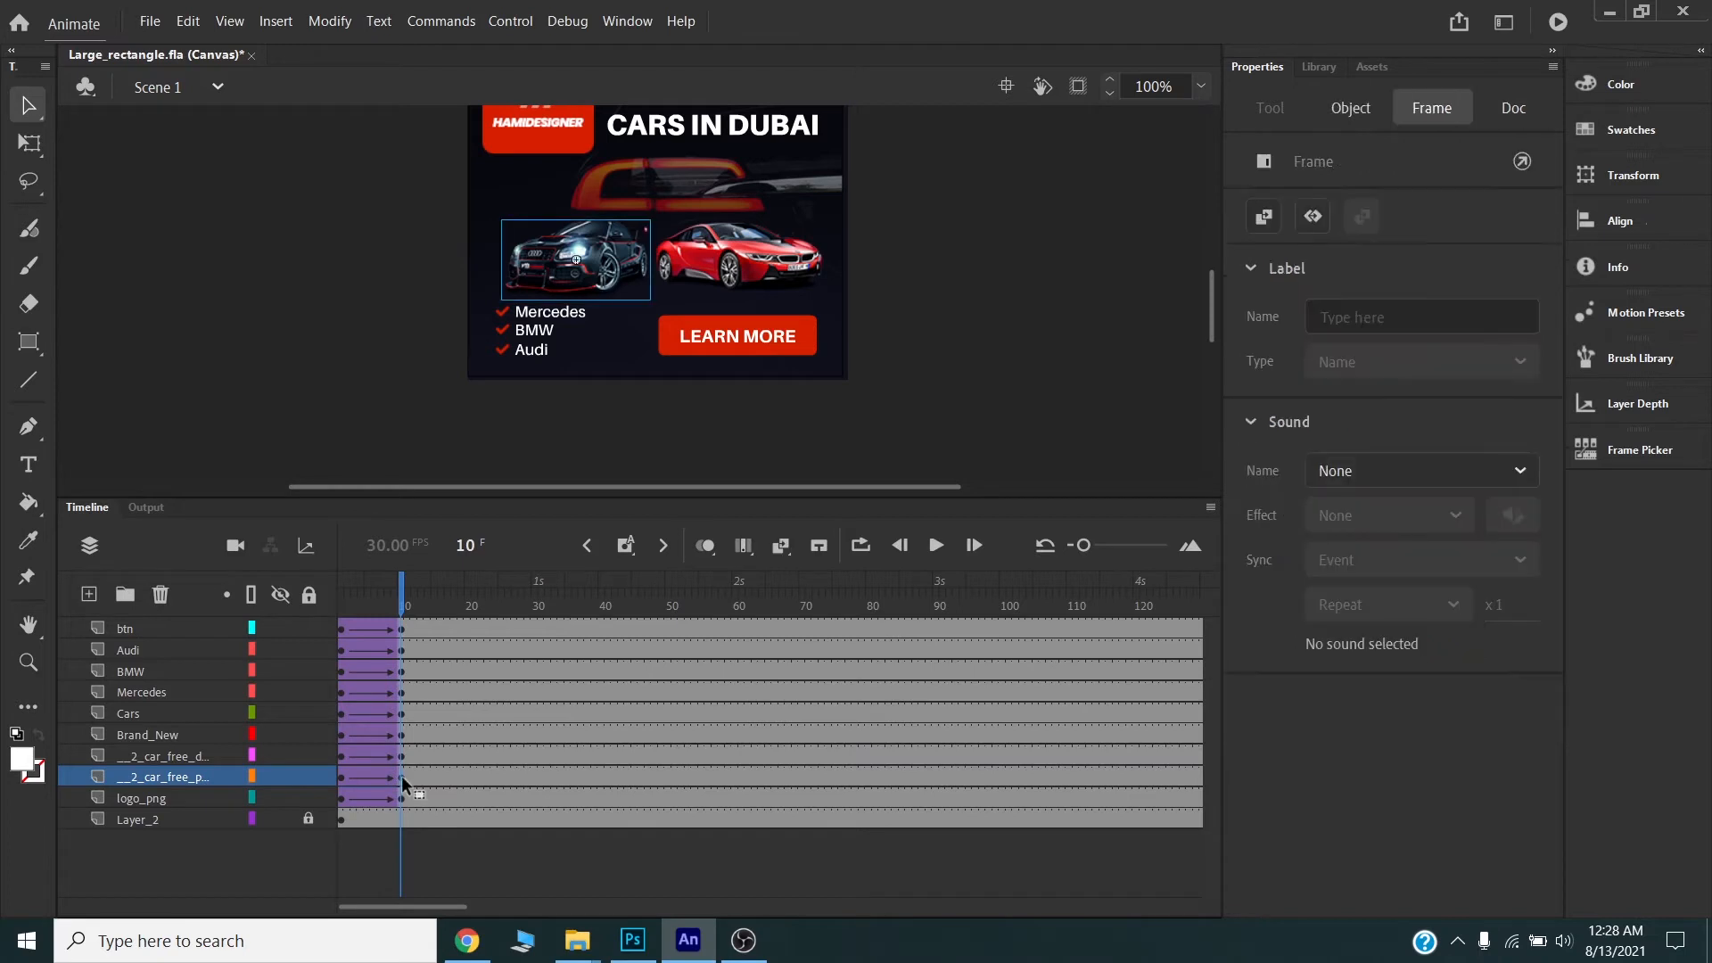
left_click(341, 781)
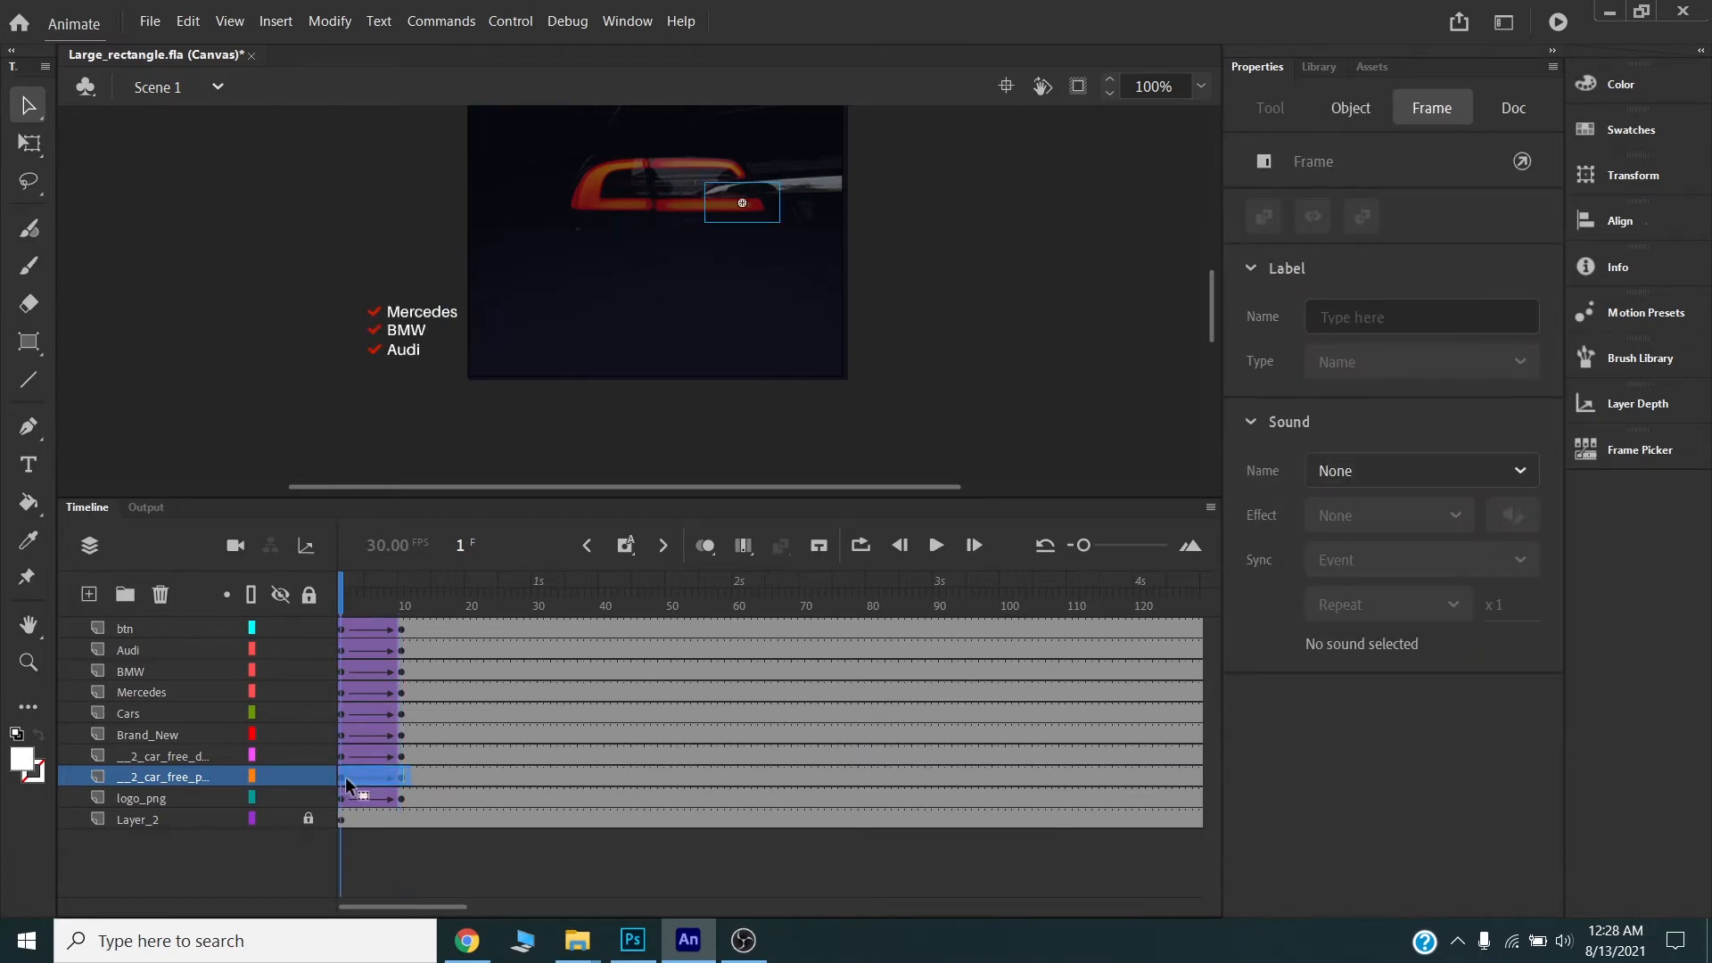
left_click_drag(401, 778, 401, 778)
left_click(402, 756)
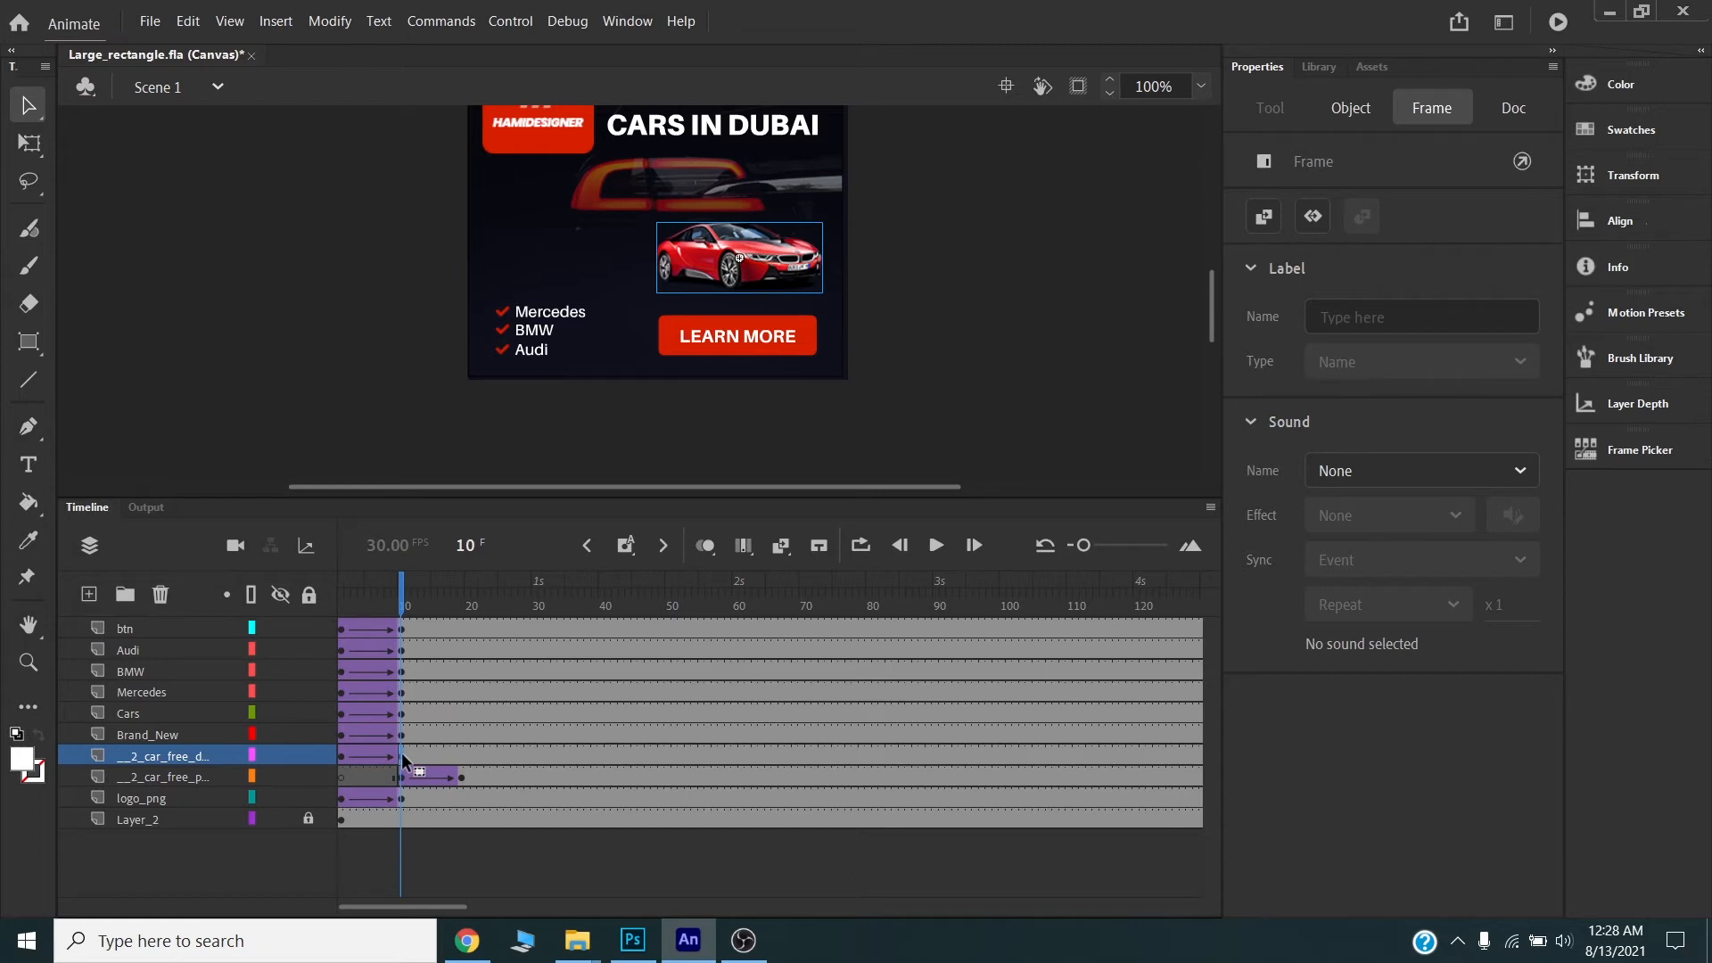
left_click(342, 759)
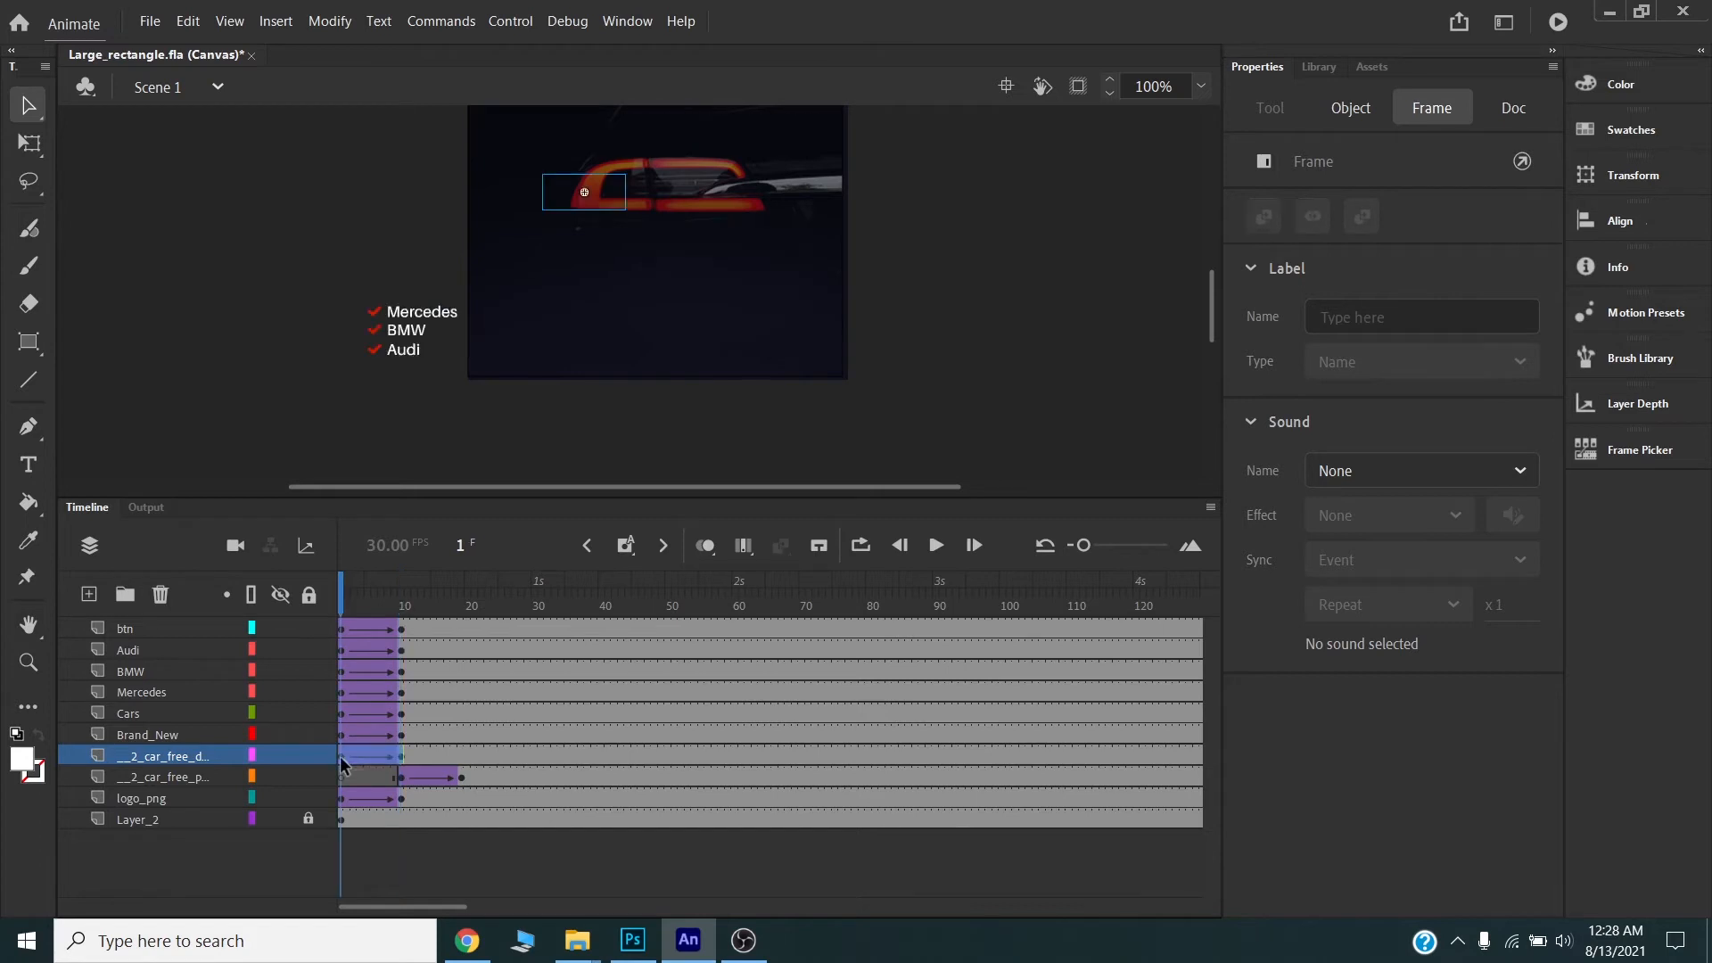
left_click_drag(340, 758, 460, 759)
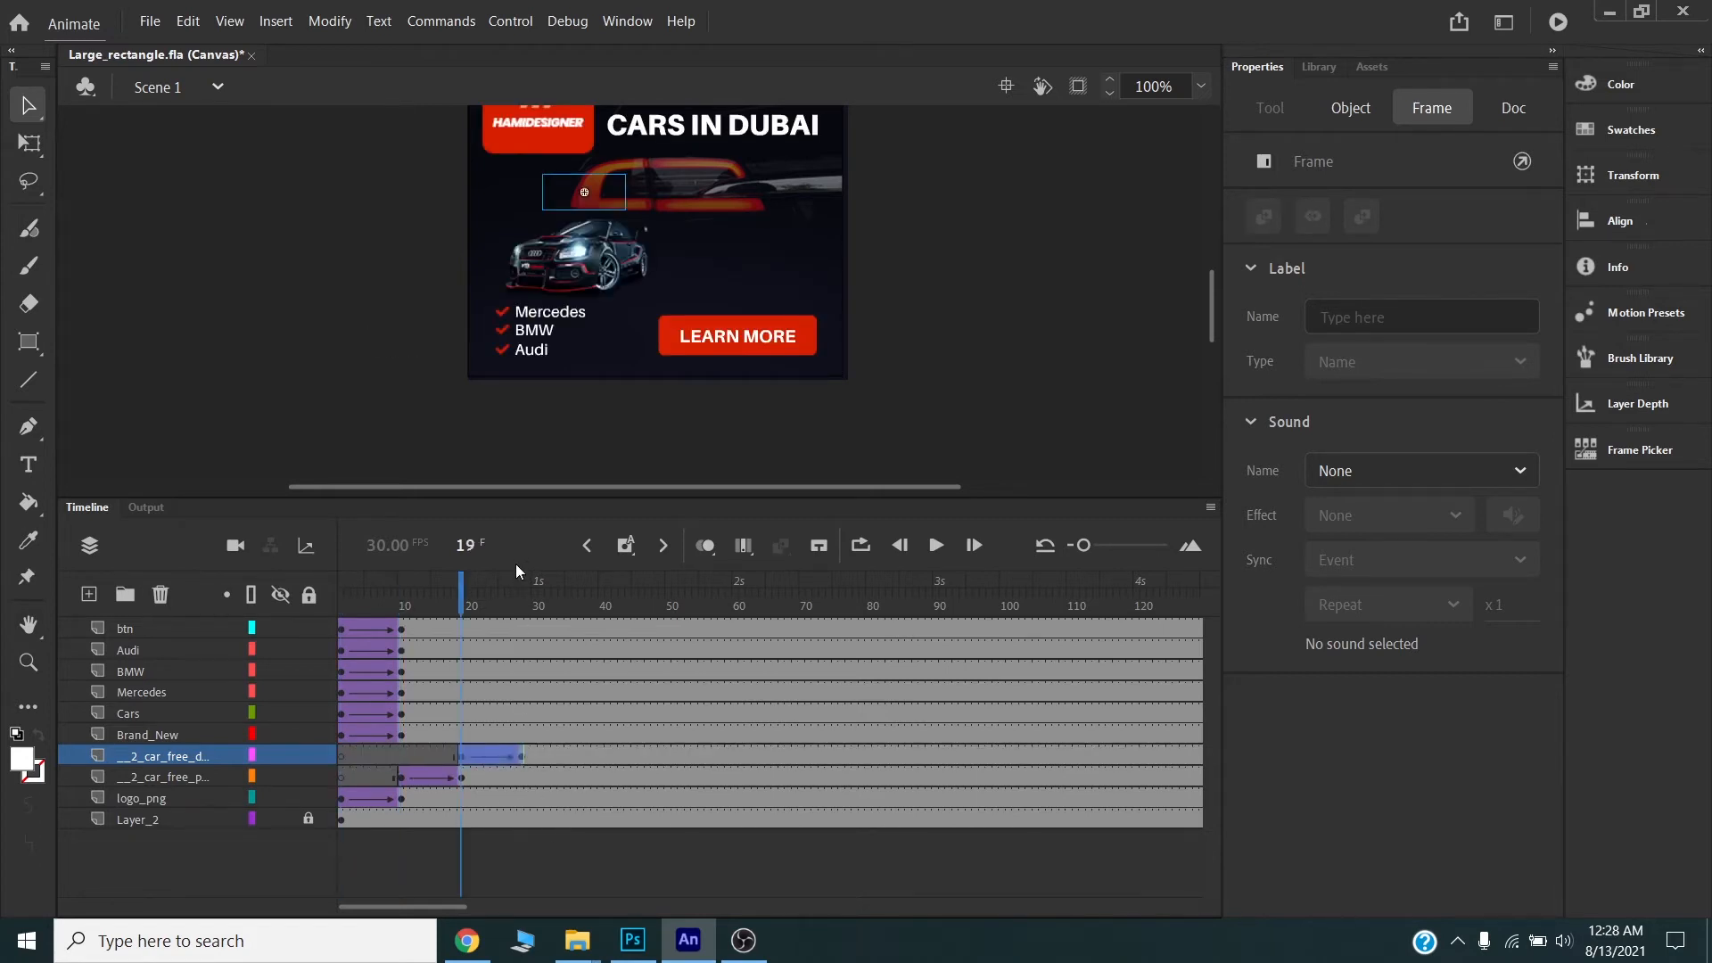
- Check where the red car's tween ends and shift the Brand_New tween to start at frame 27
left_click_drag(457, 592, 523, 608)
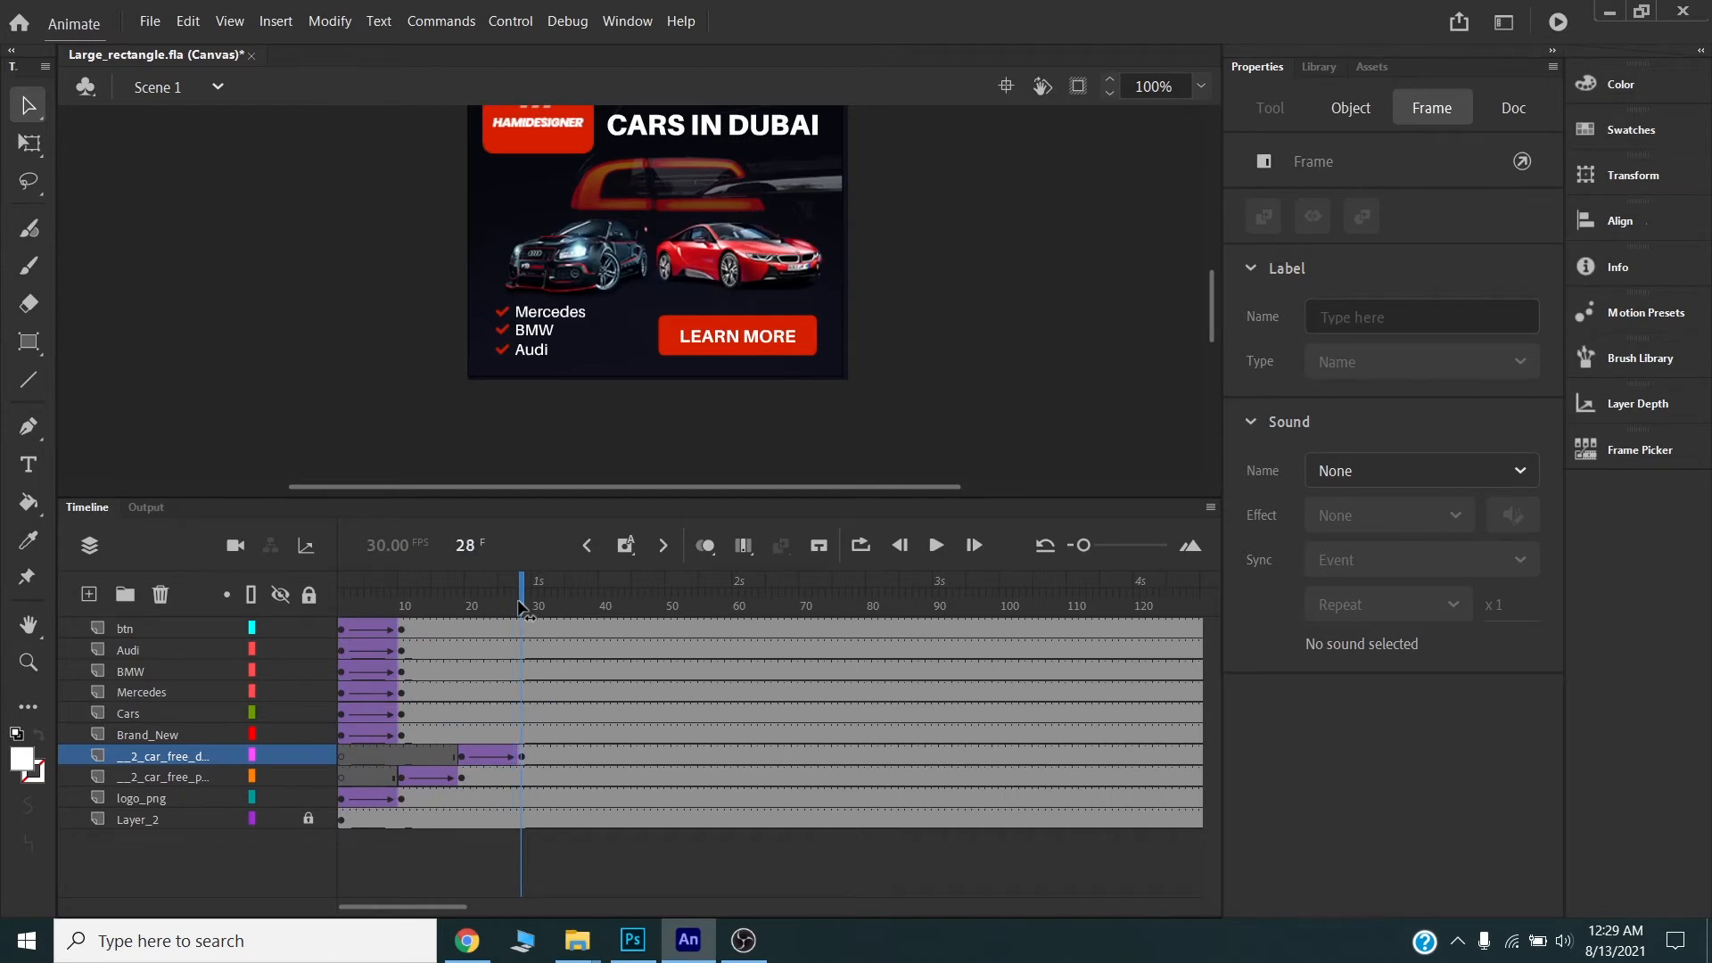
left_click_drag(519, 603, 521, 604)
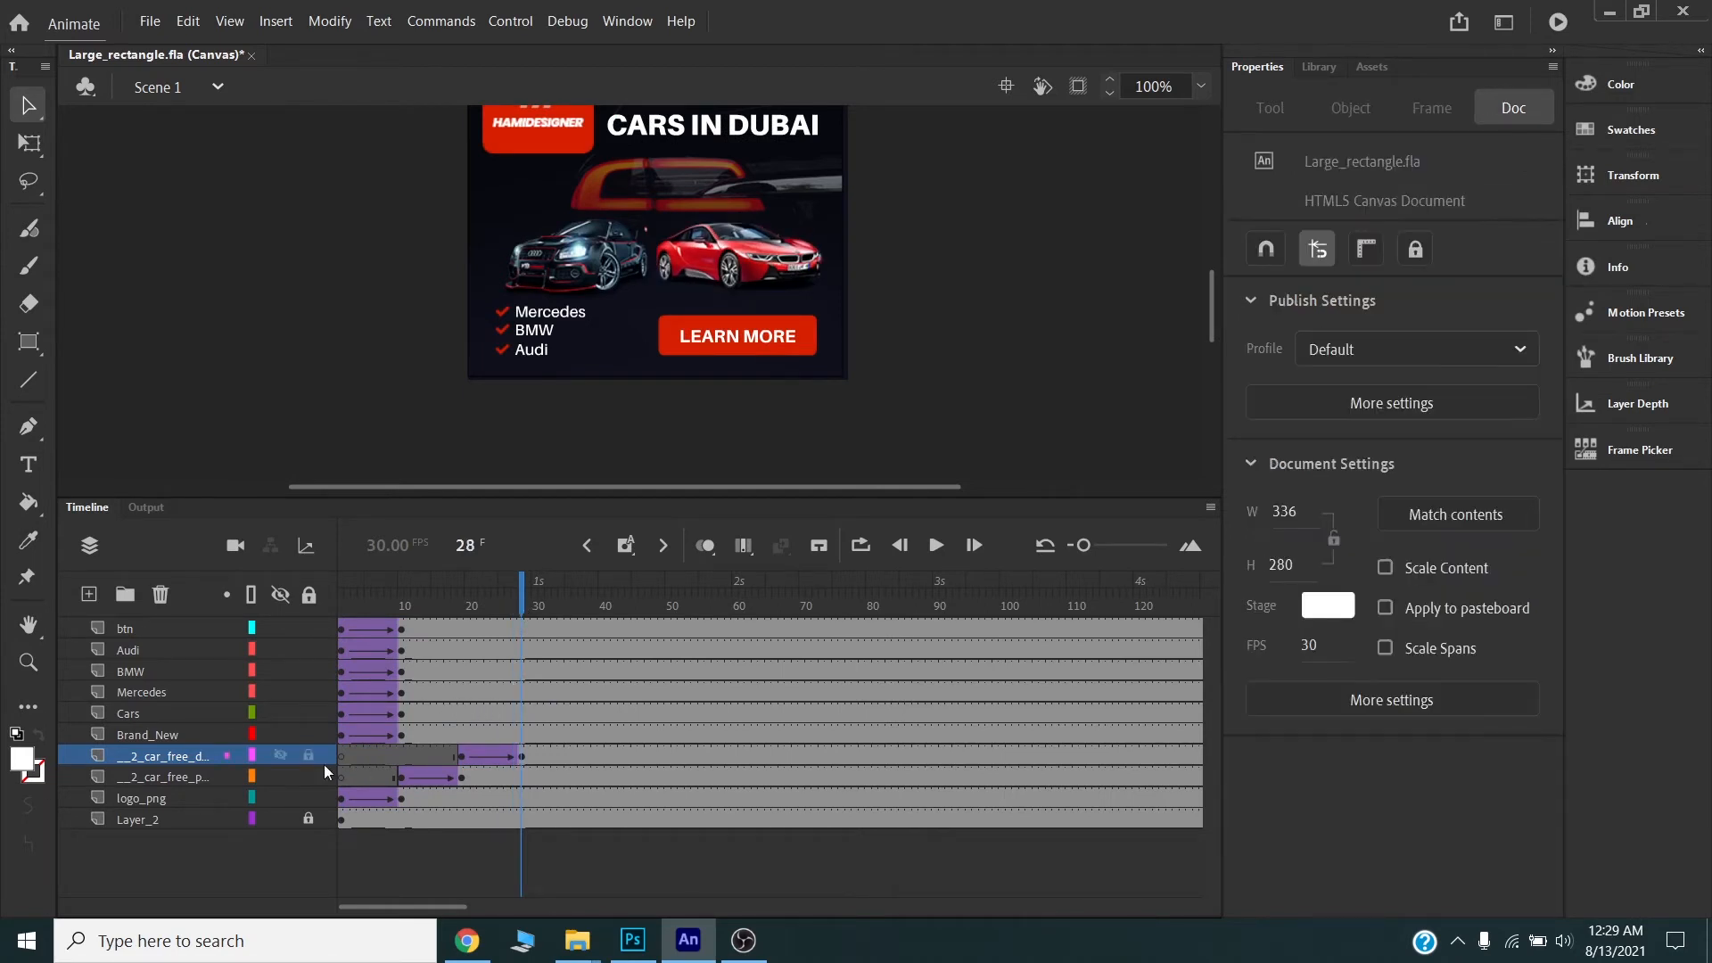
left_click(403, 735)
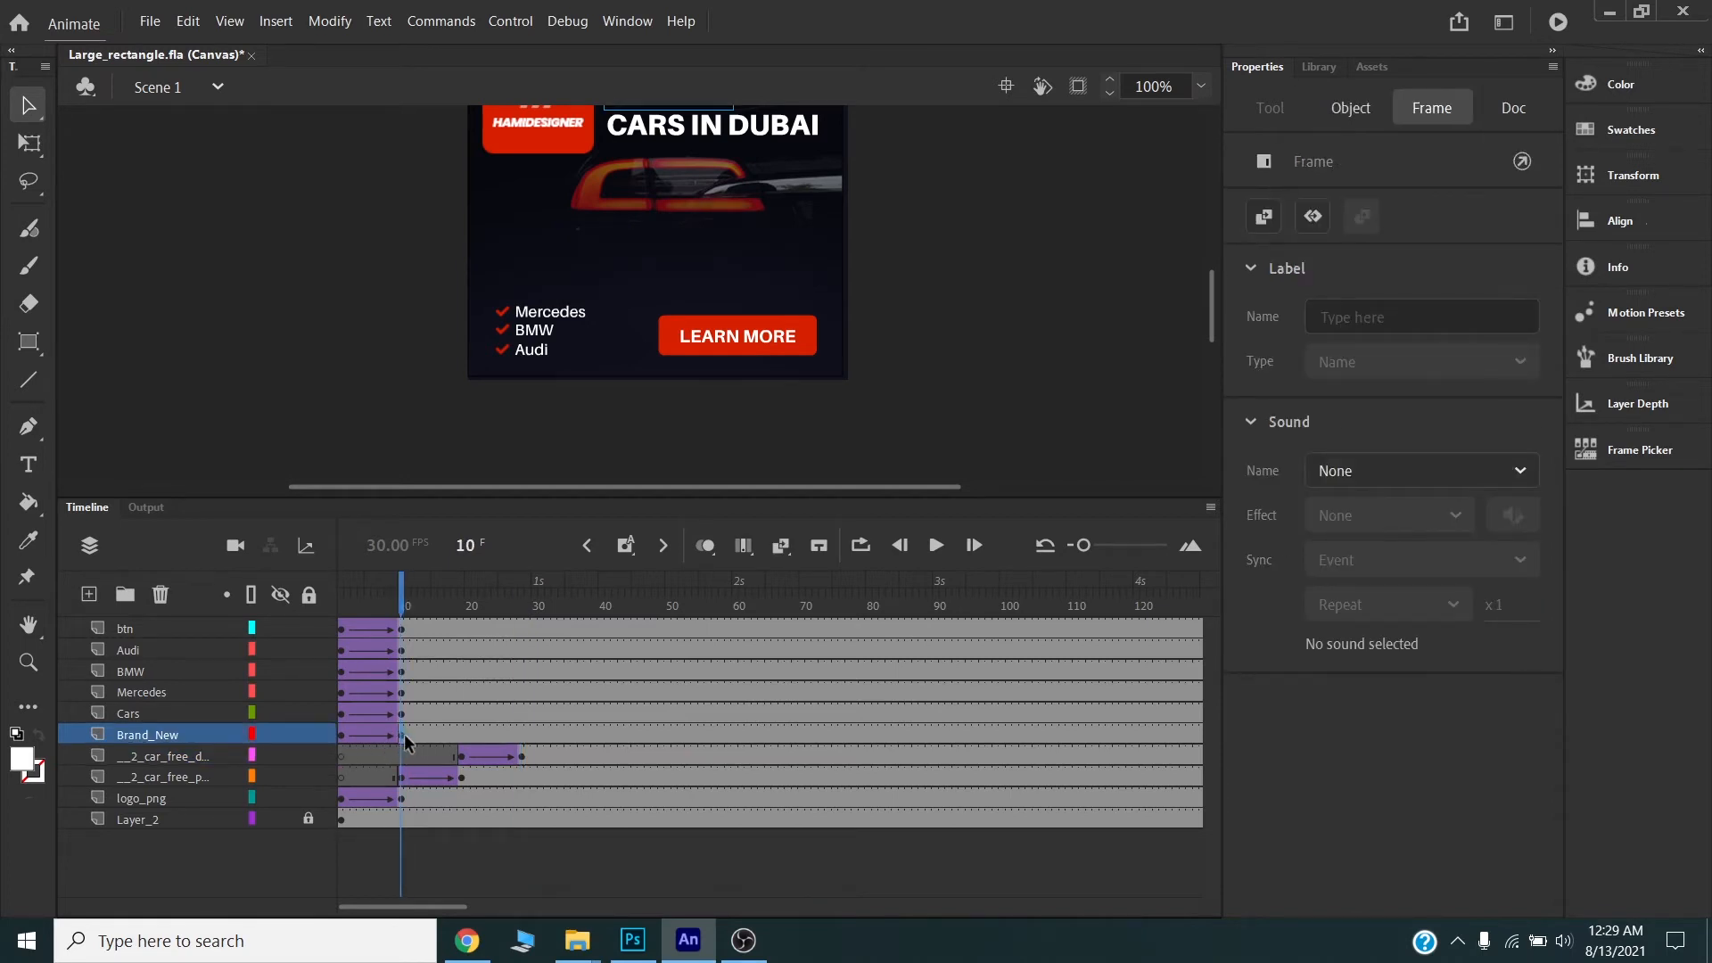
left_click(341, 737, "shift")
left_click_drag(340, 740, 516, 732)
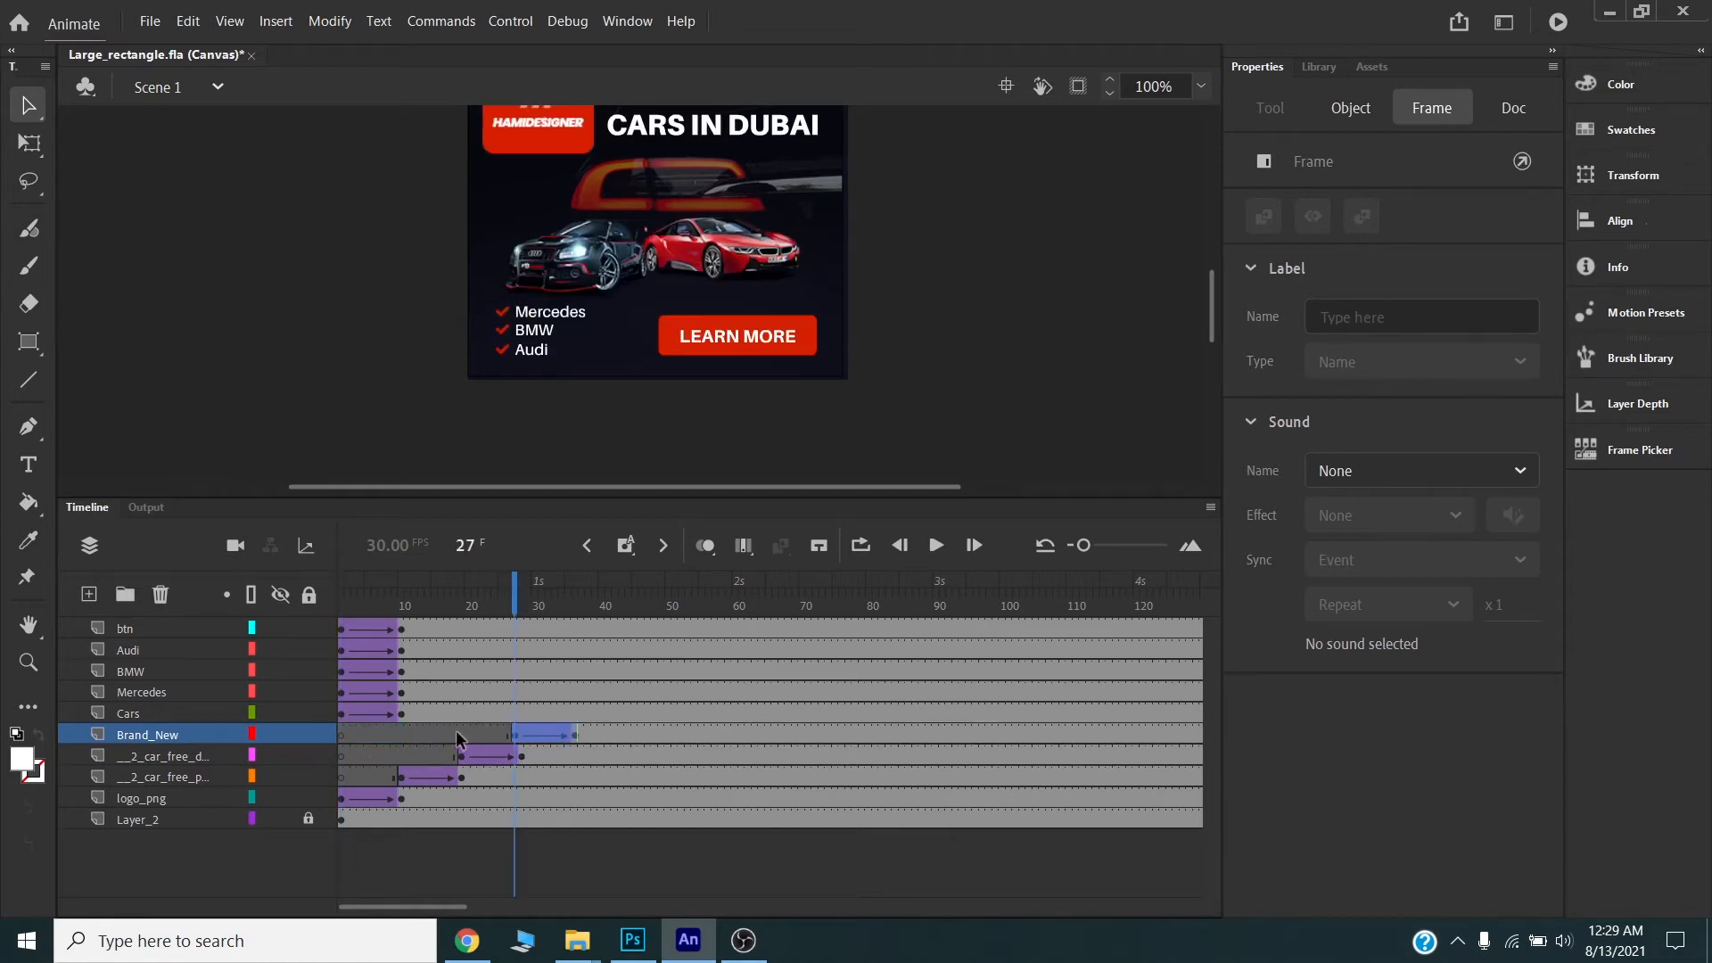
- Shift the Cars tween to start at frame 36 and the Mercedes tween to start at frame 45
left_click(403, 713)
left_click(342, 712, "shift")
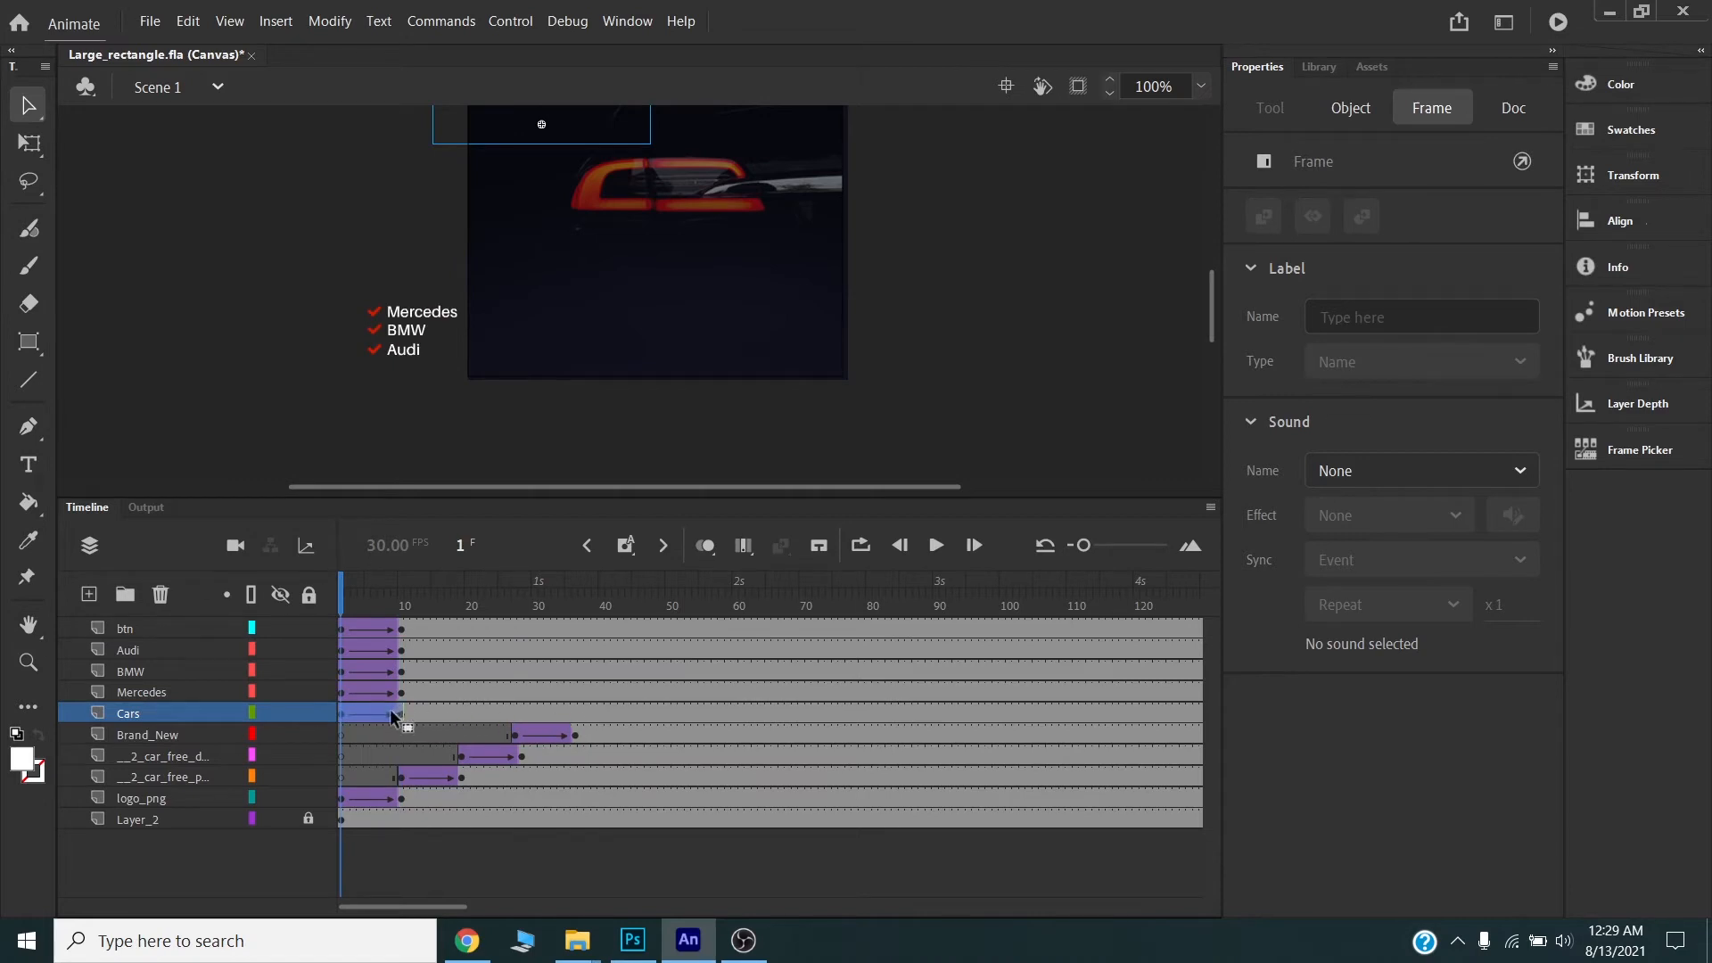
left_click_drag(343, 719, 574, 719)
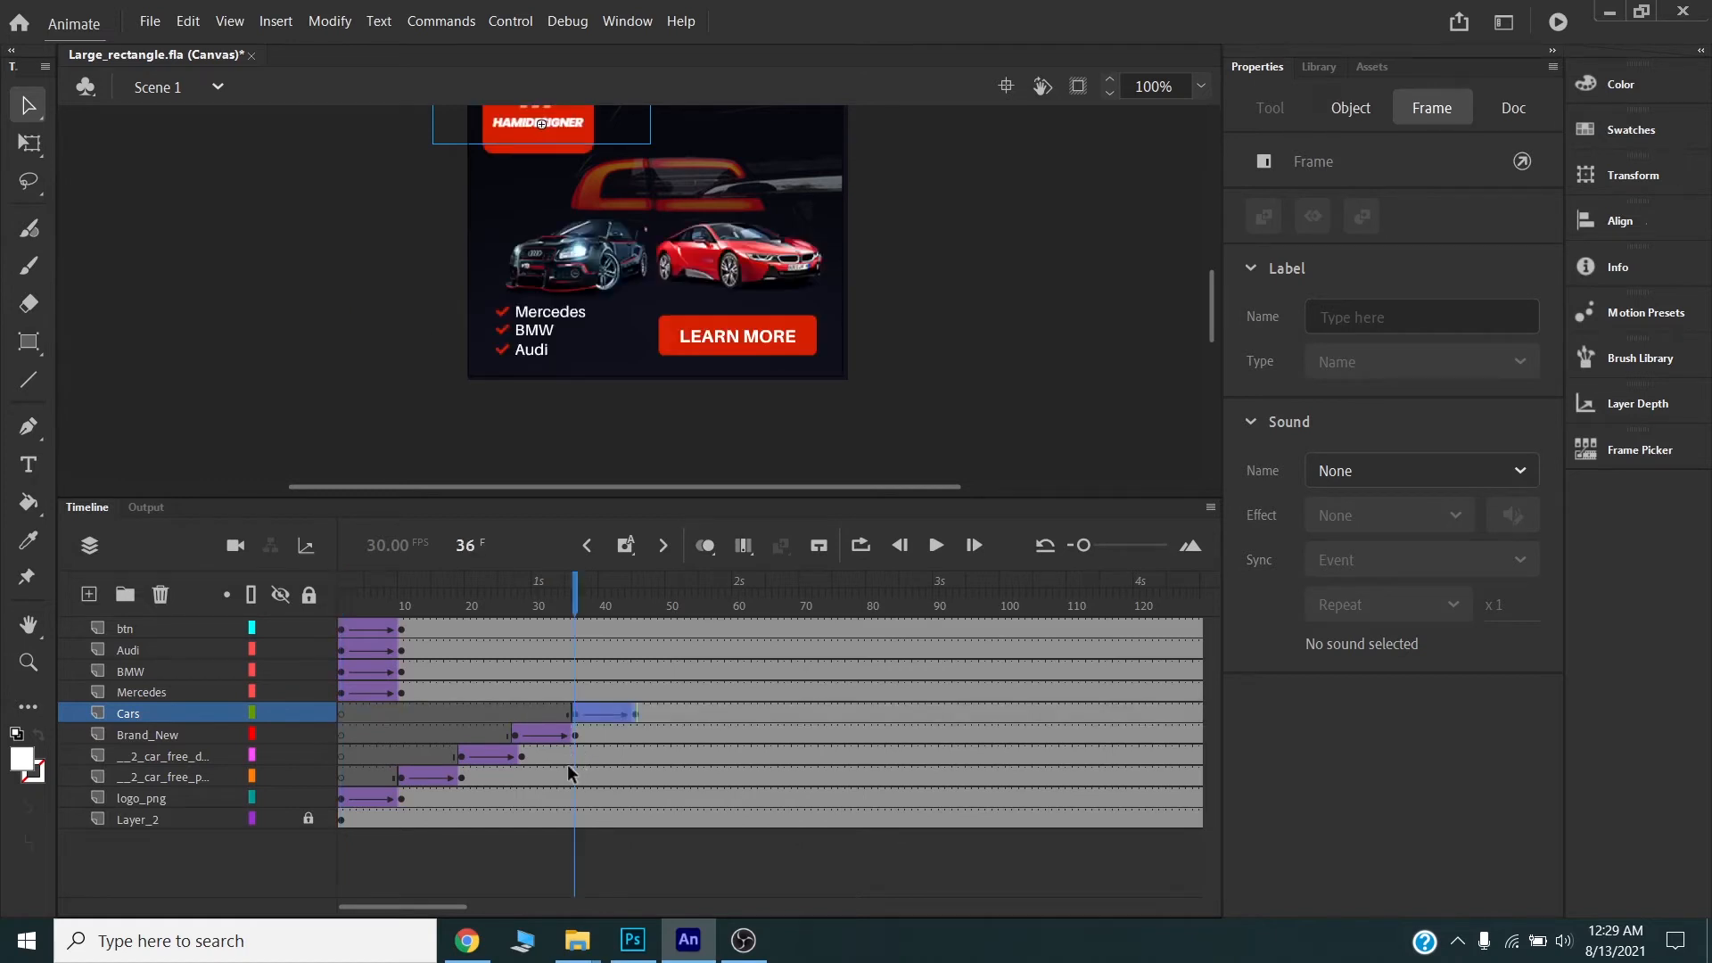
left_click_drag(399, 693, 630, 693)
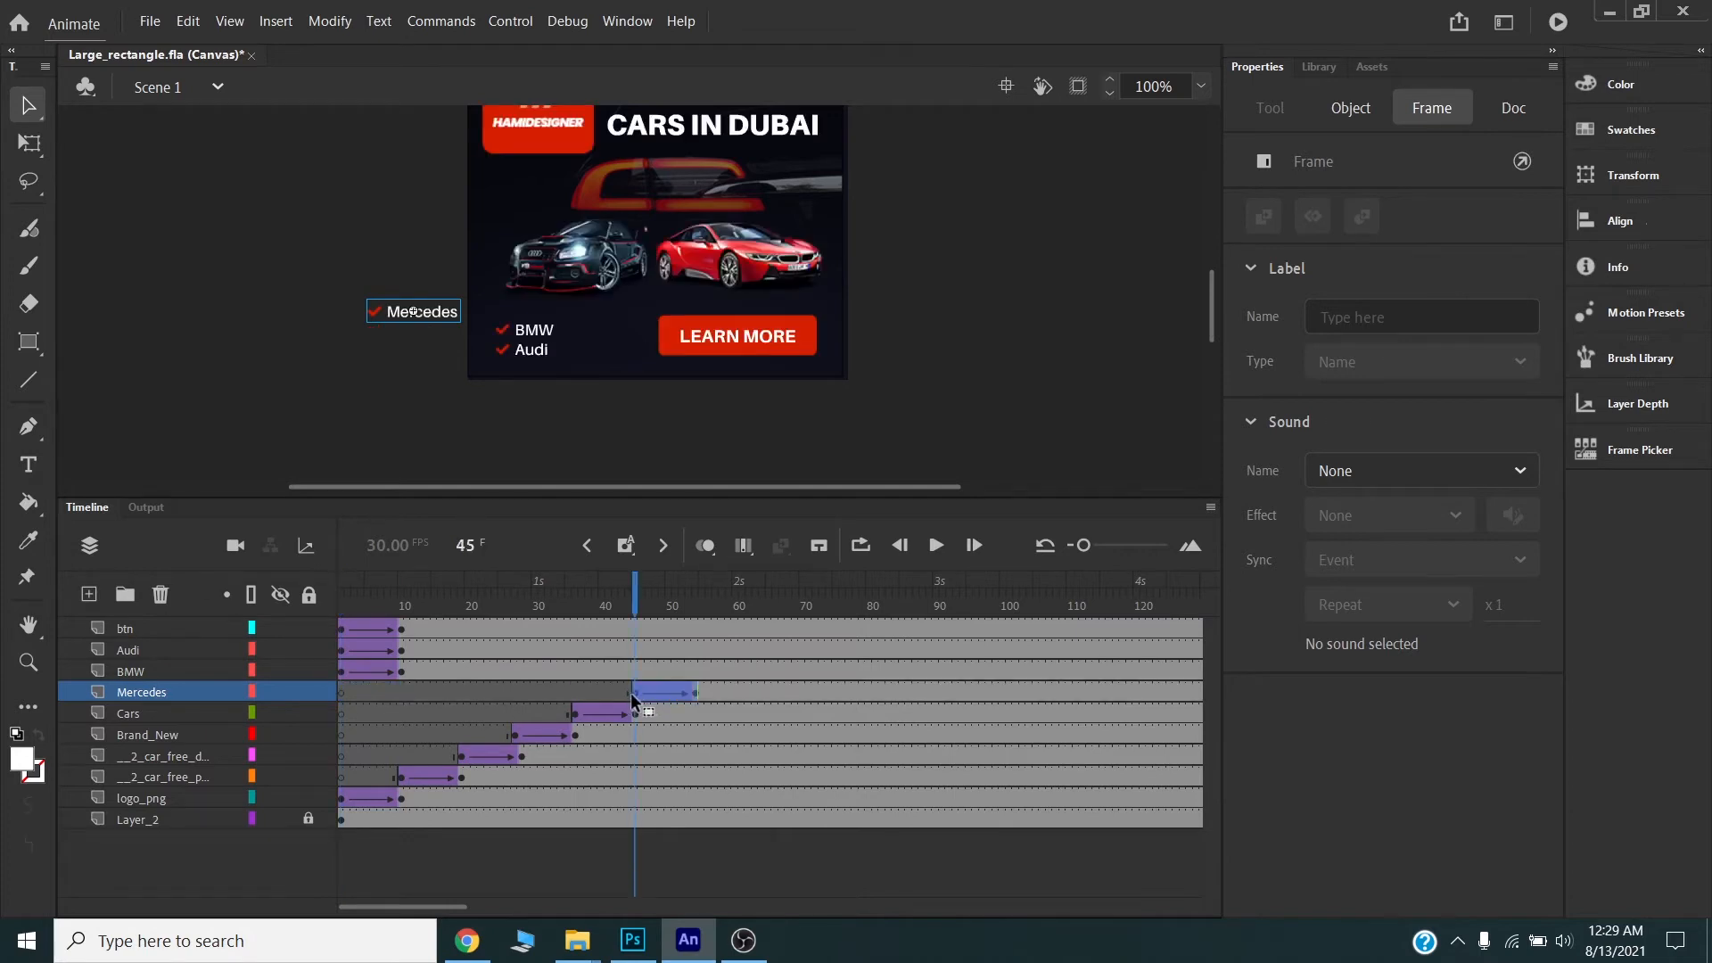
- Shift the BMW tween to start at frame 53 and the Audi tween to start at frame 62
left_click(405, 667)
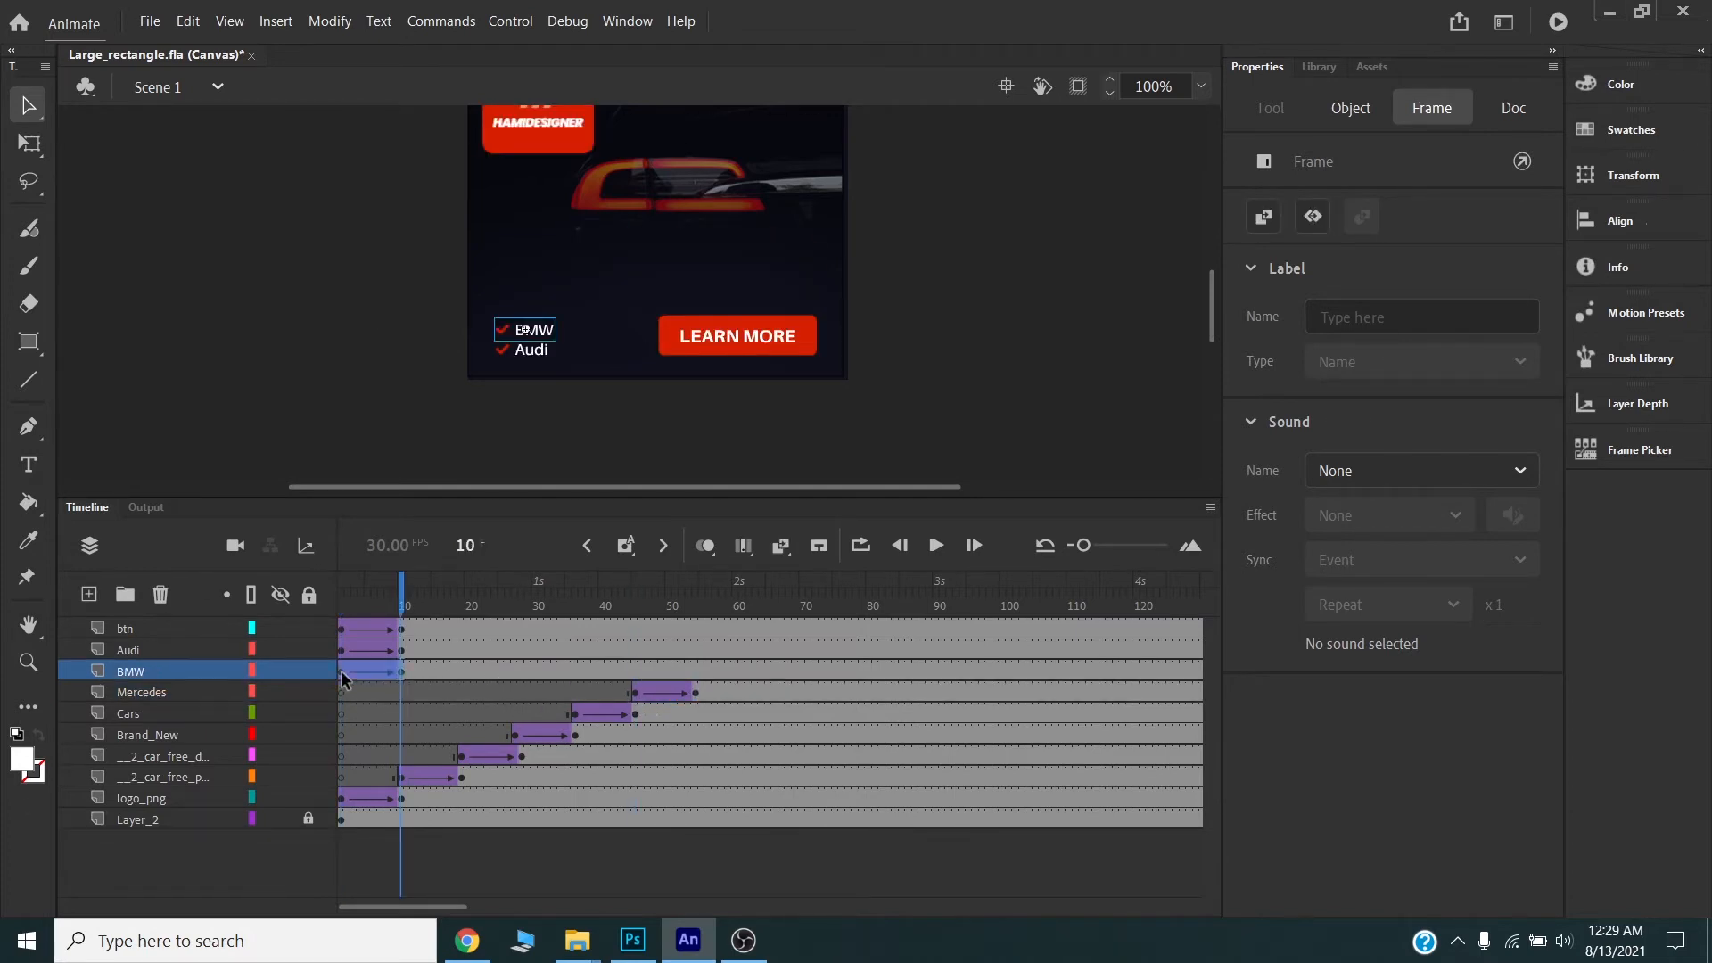
left_click(344, 667)
left_click_drag(340, 671, 685, 671)
left_click(408, 646)
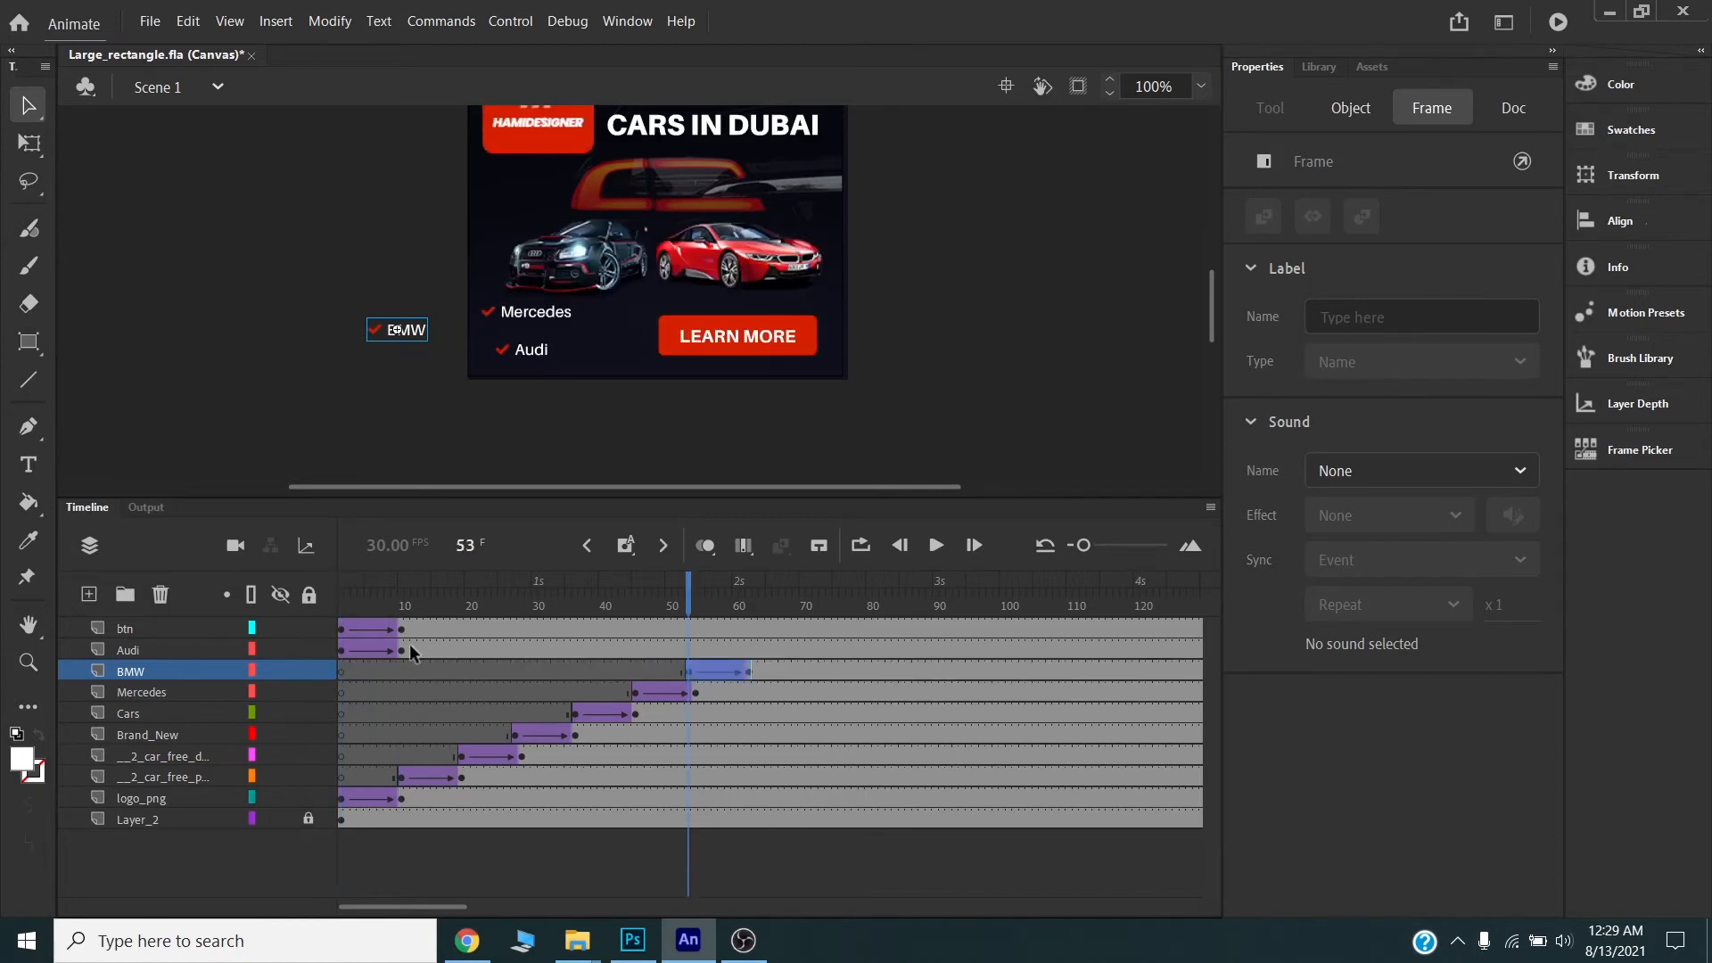
left_click(378, 656)
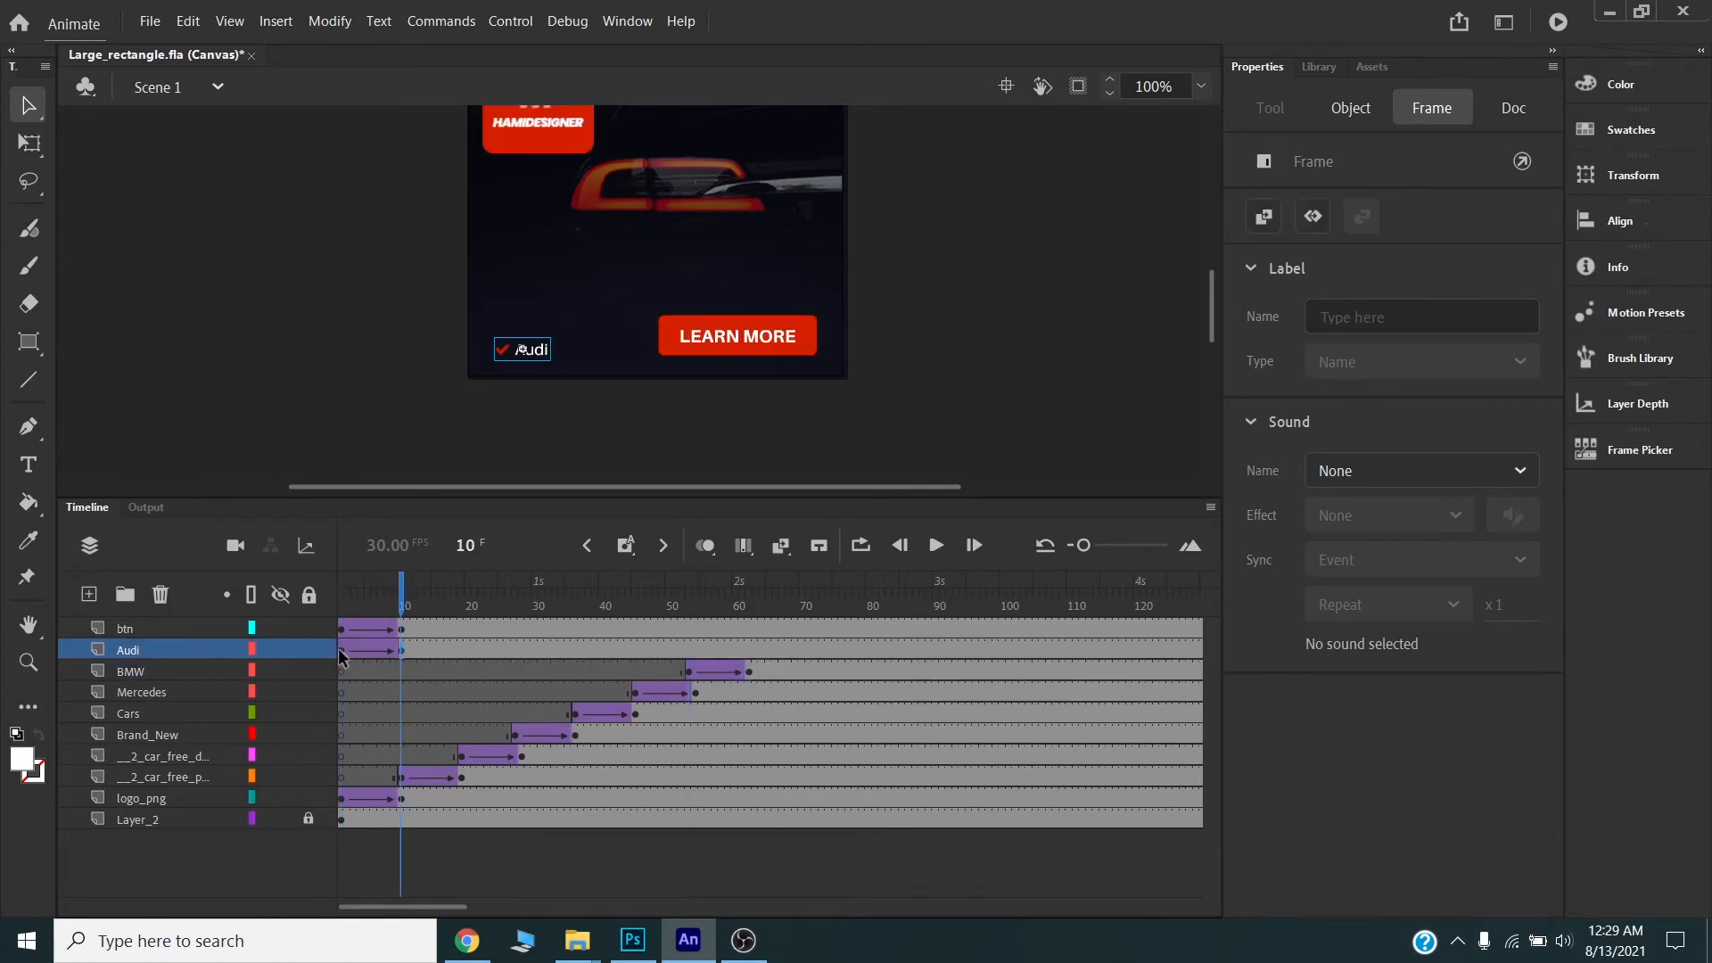
left_click(341, 653)
left_click_drag(351, 662, 752, 650)
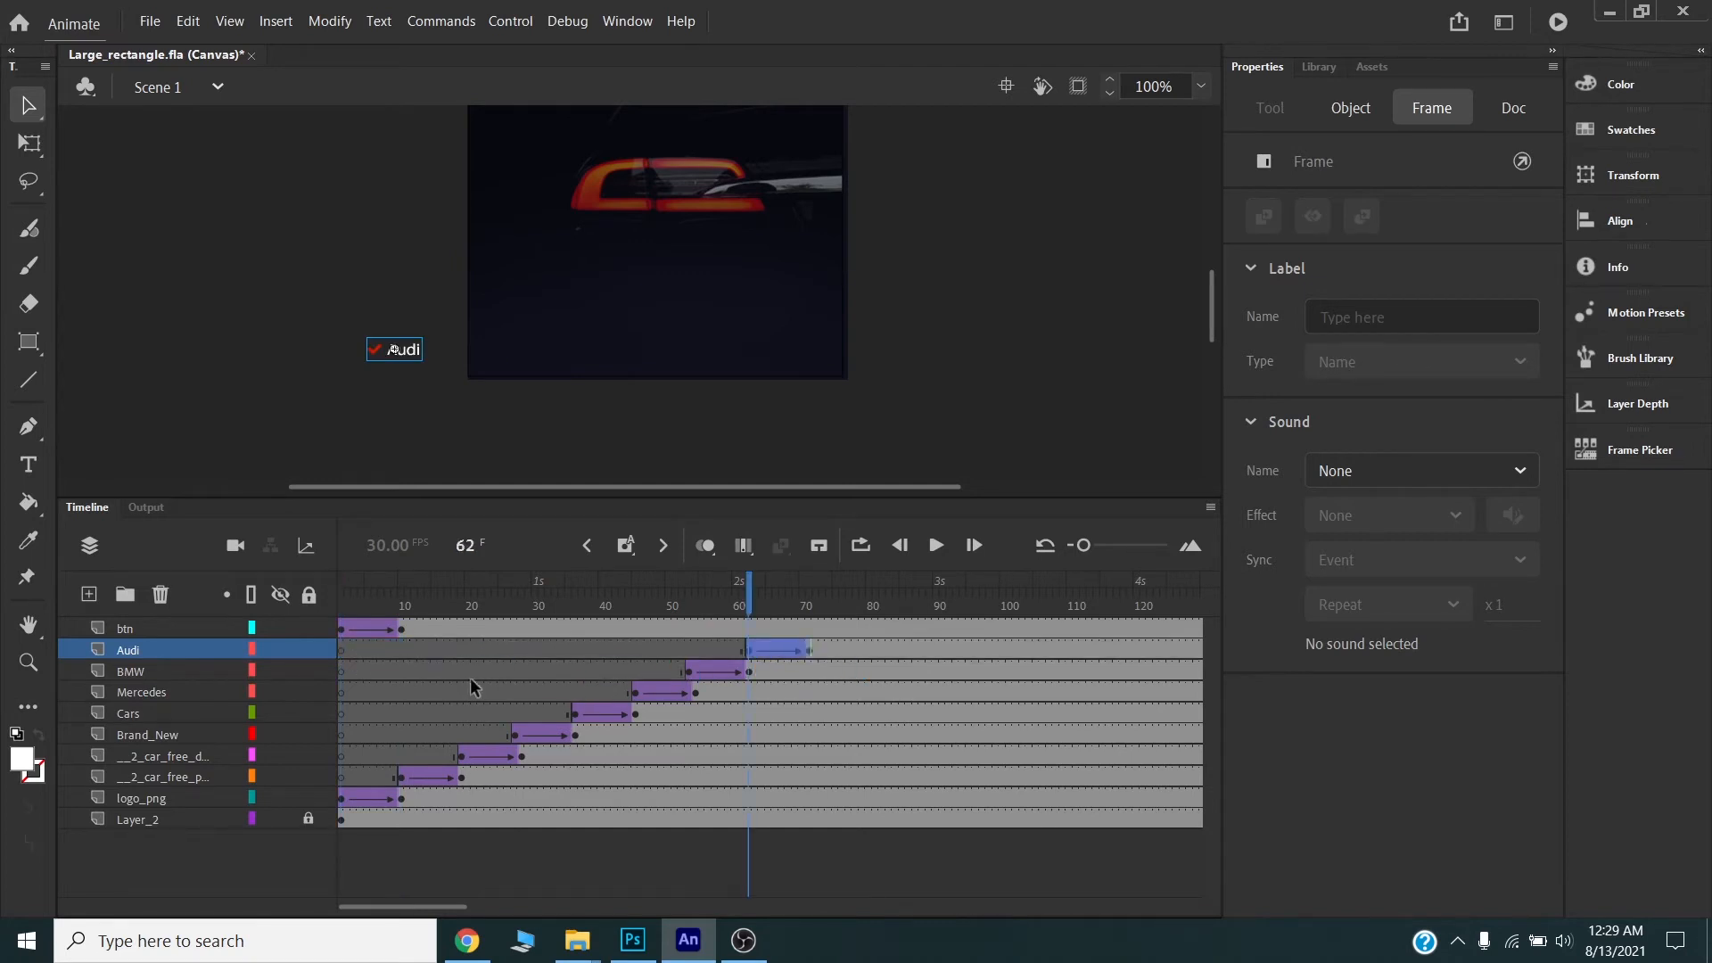
- Shift the btn layer's tween to start at frame 71, where the Audi tween ends
left_click(404, 627)
left_click(343, 629)
left_click_drag(344, 628, 806, 624)
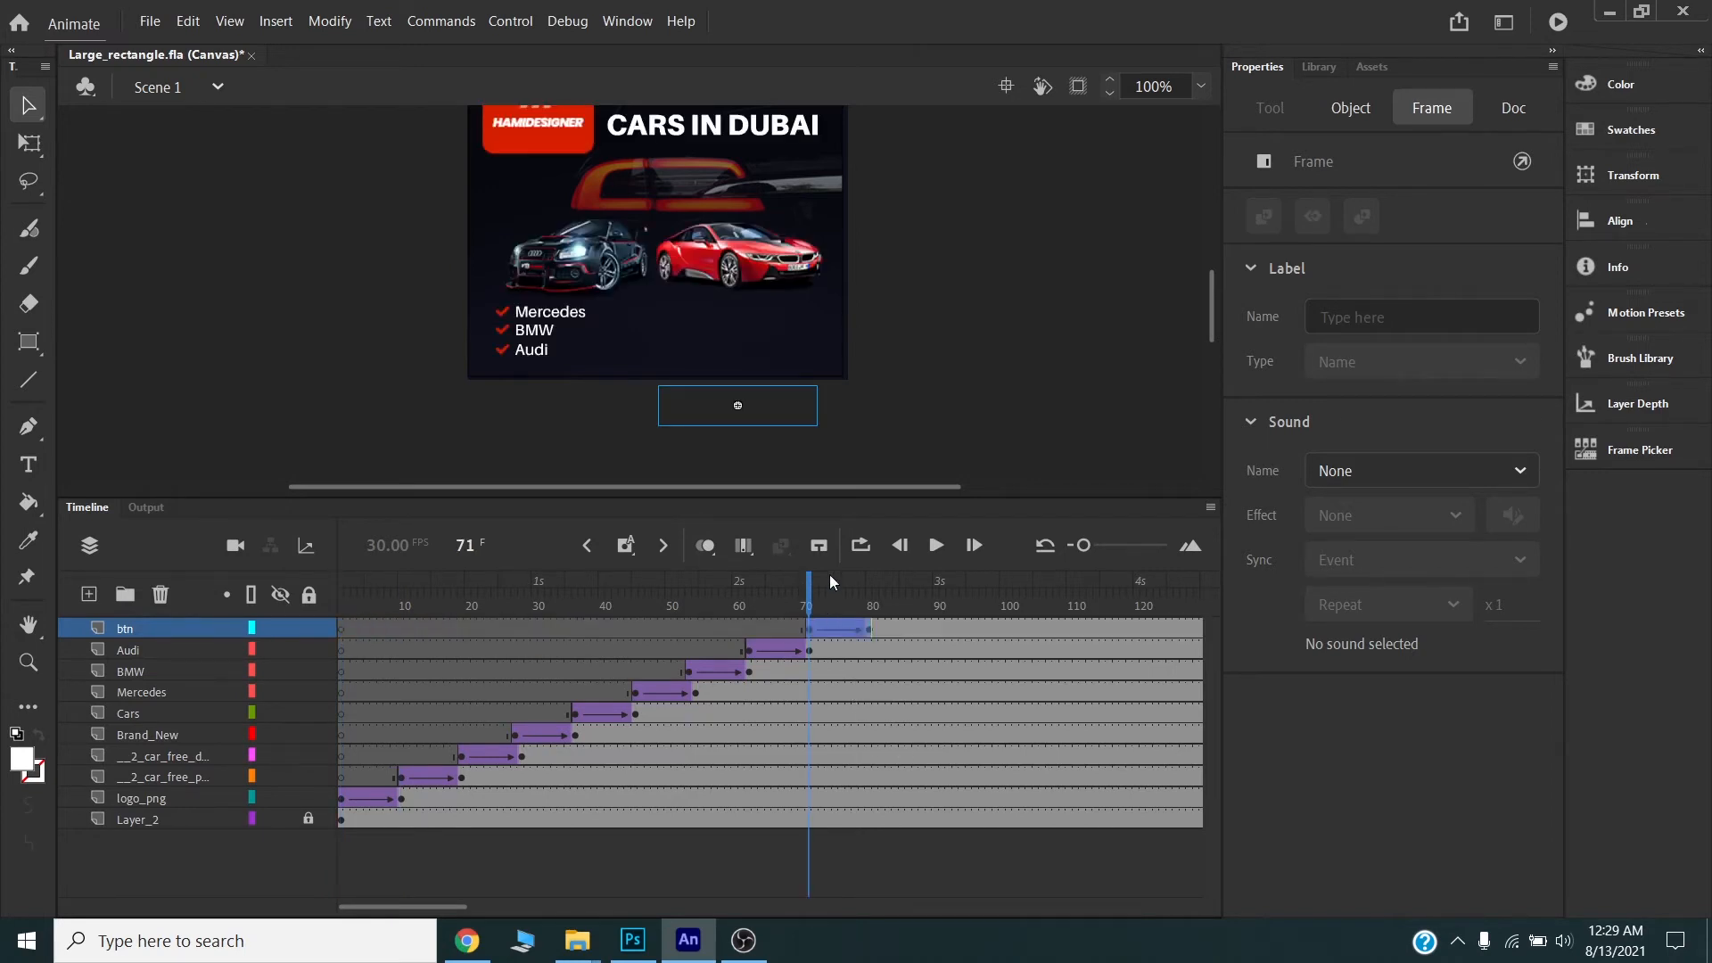
scroll(850, 265, "up", 2)
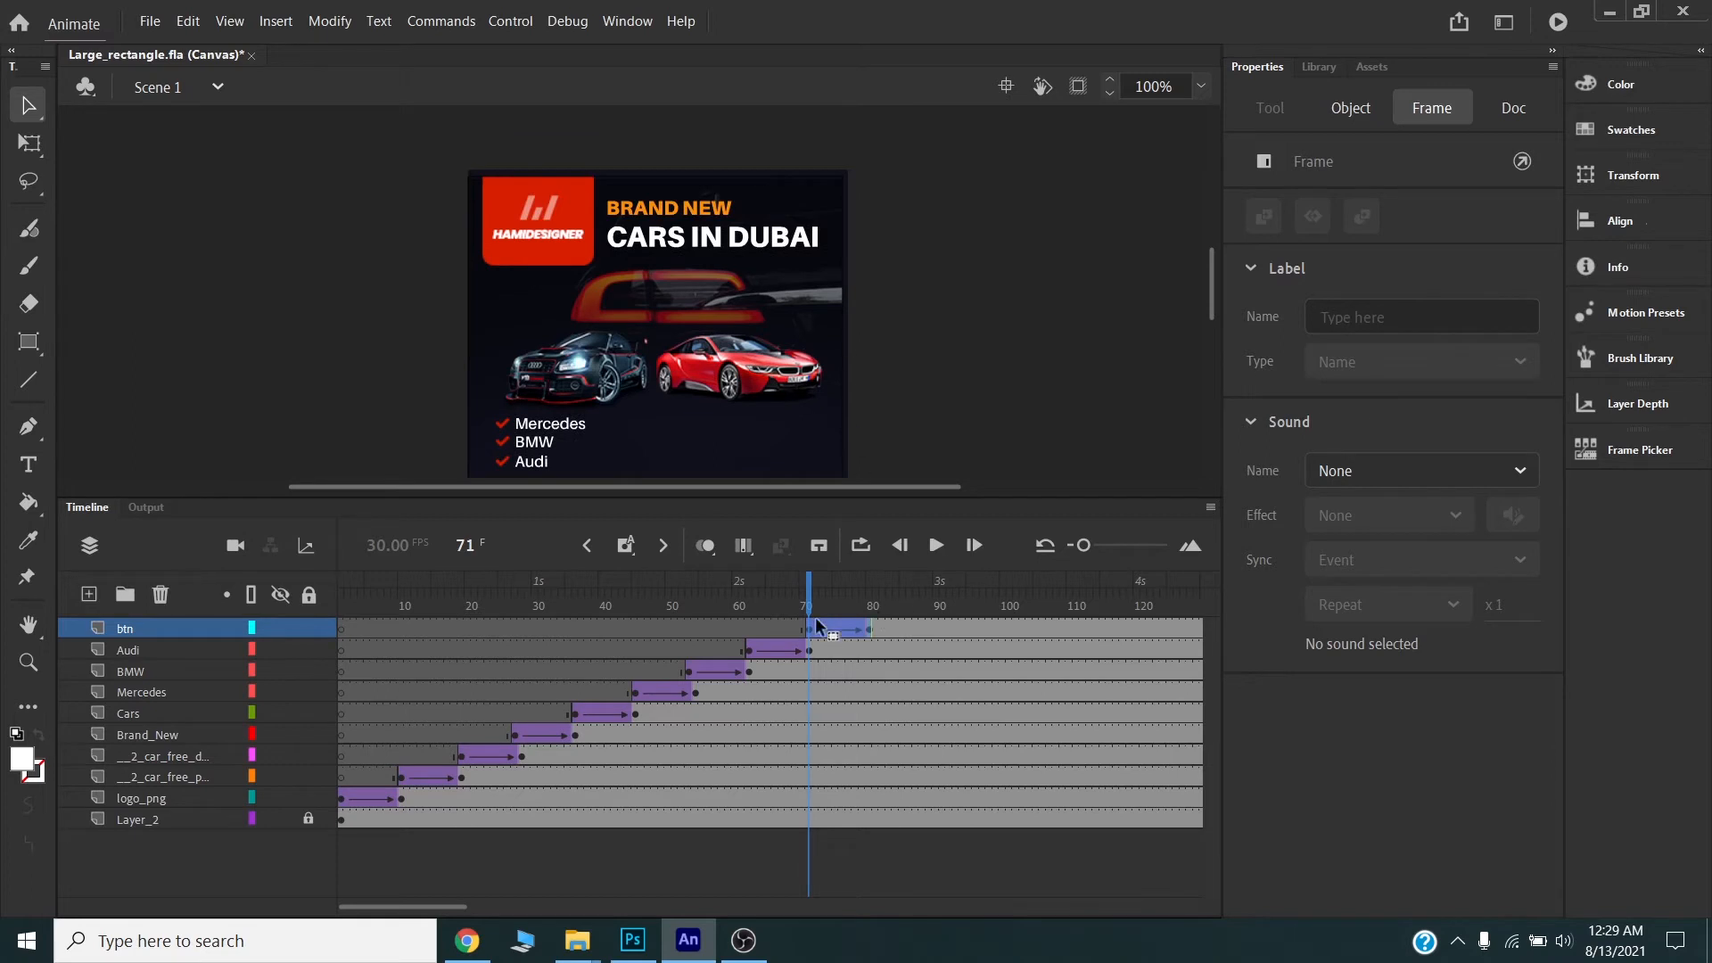
- Test the banner animation in the browser from frame 1, close the preview and return to the Animate timeline
left_click_drag(816, 604, 223, 606)
left_click(1008, 323)
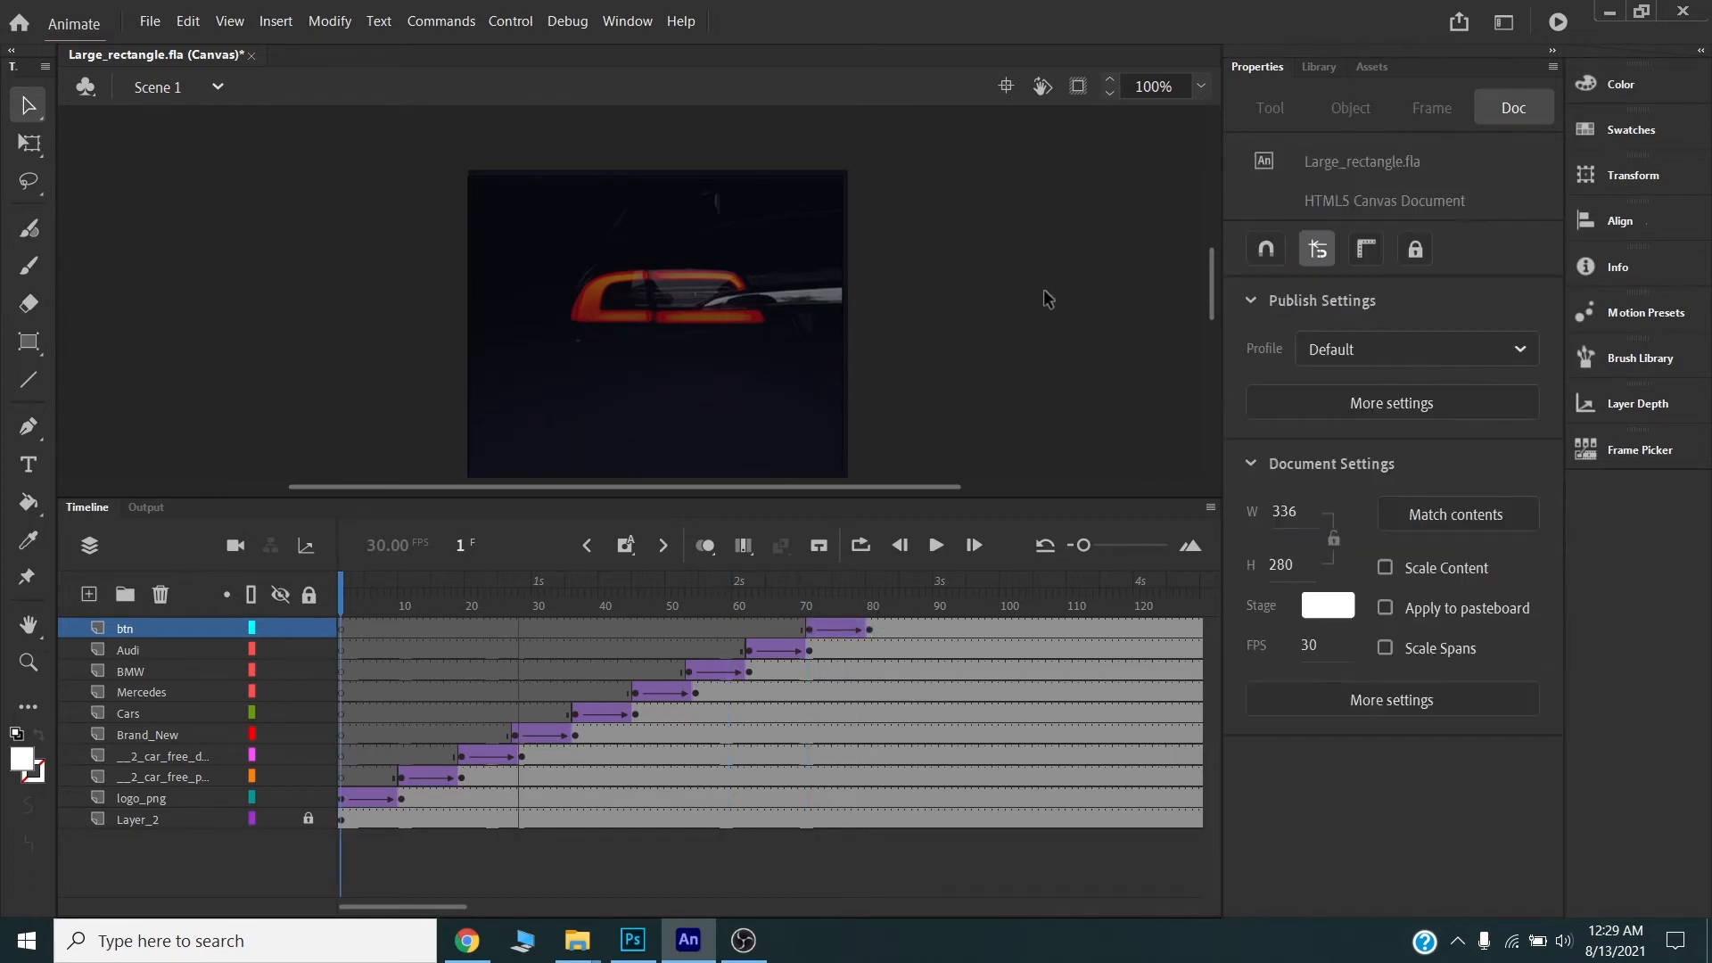
left_click(1558, 21)
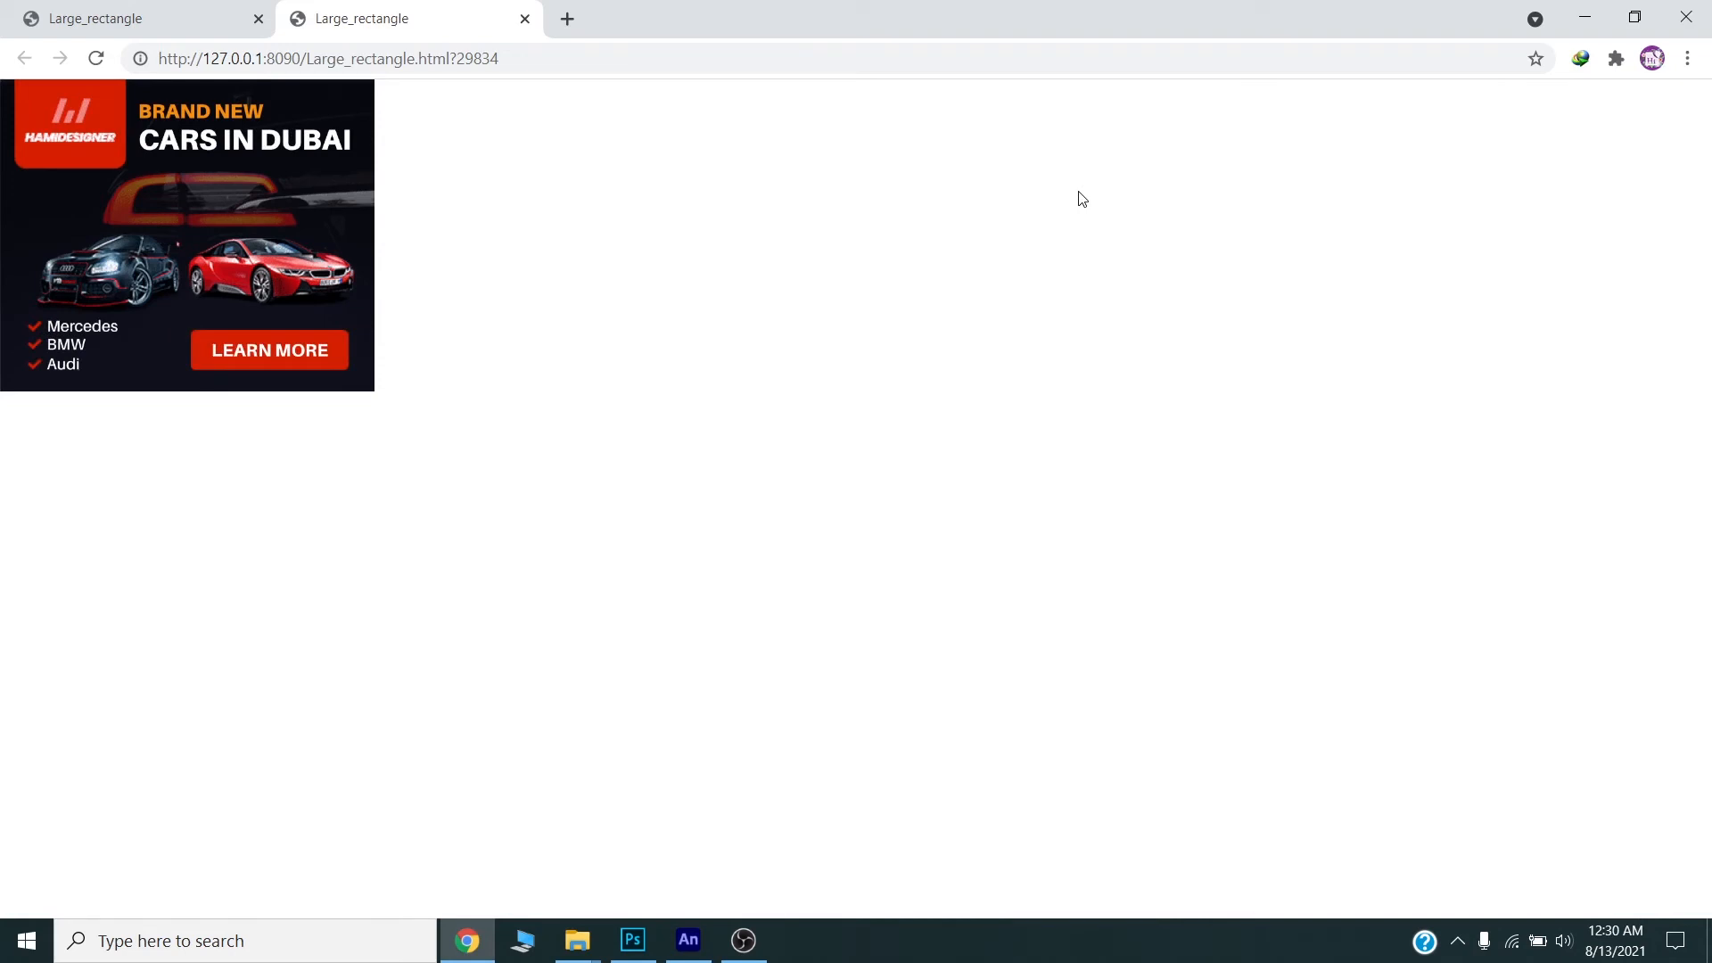
middle_click(350, 10)
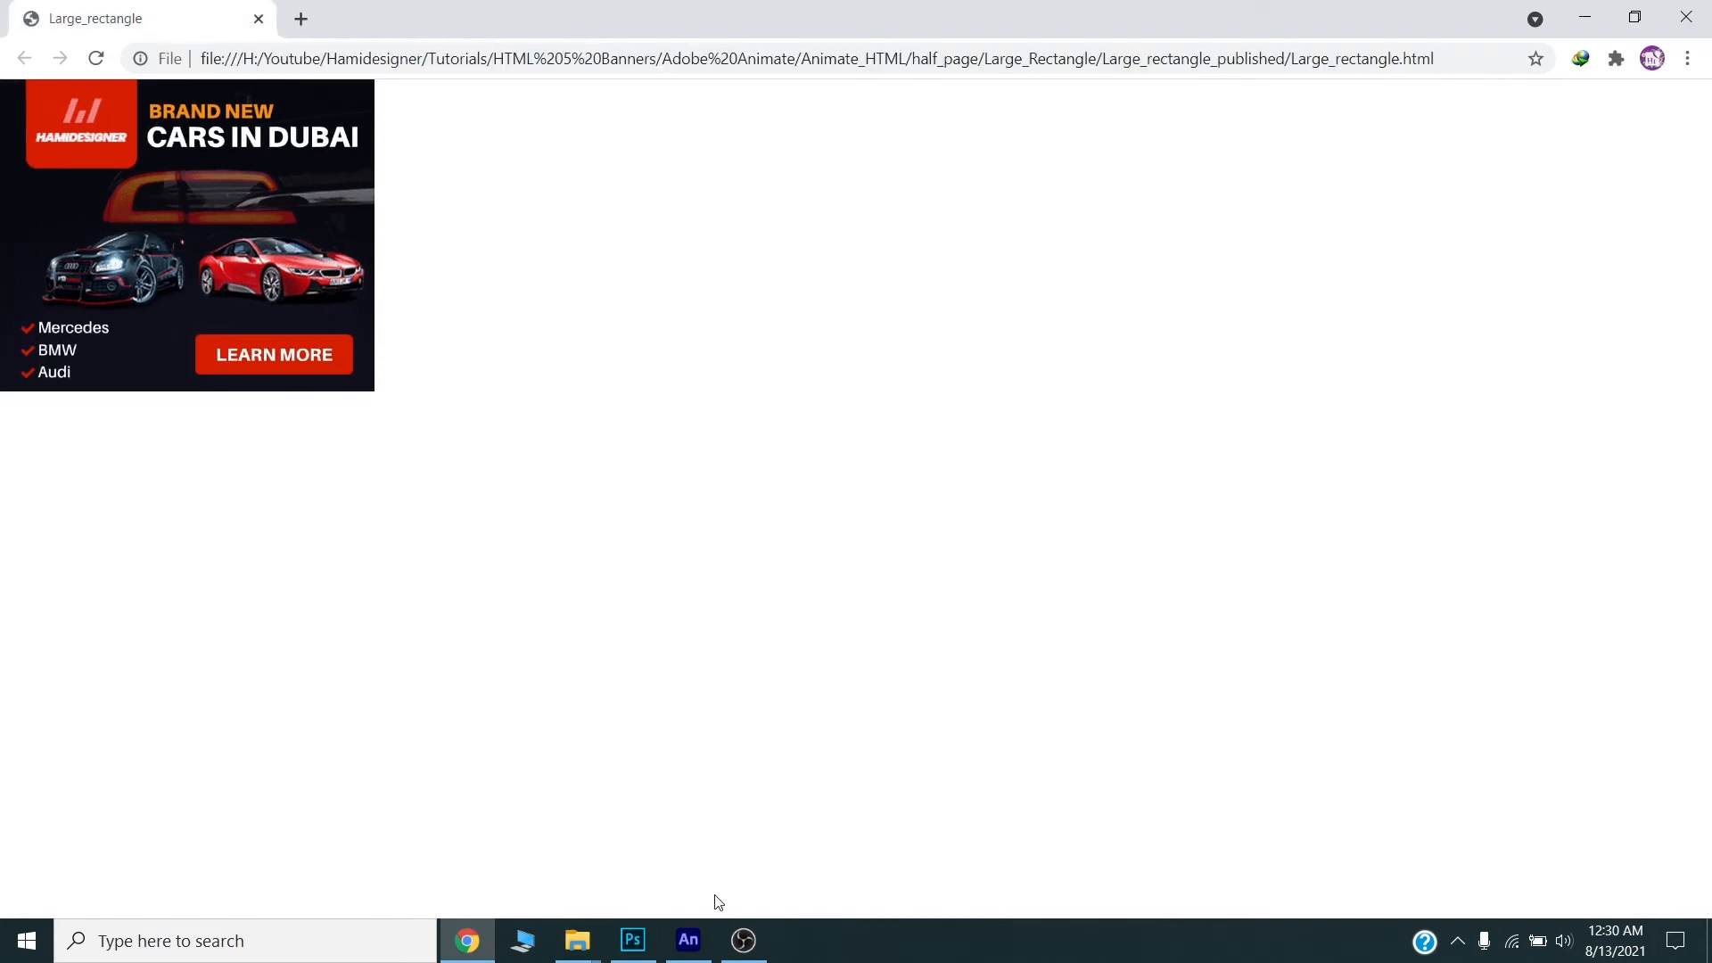
left_click(691, 944)
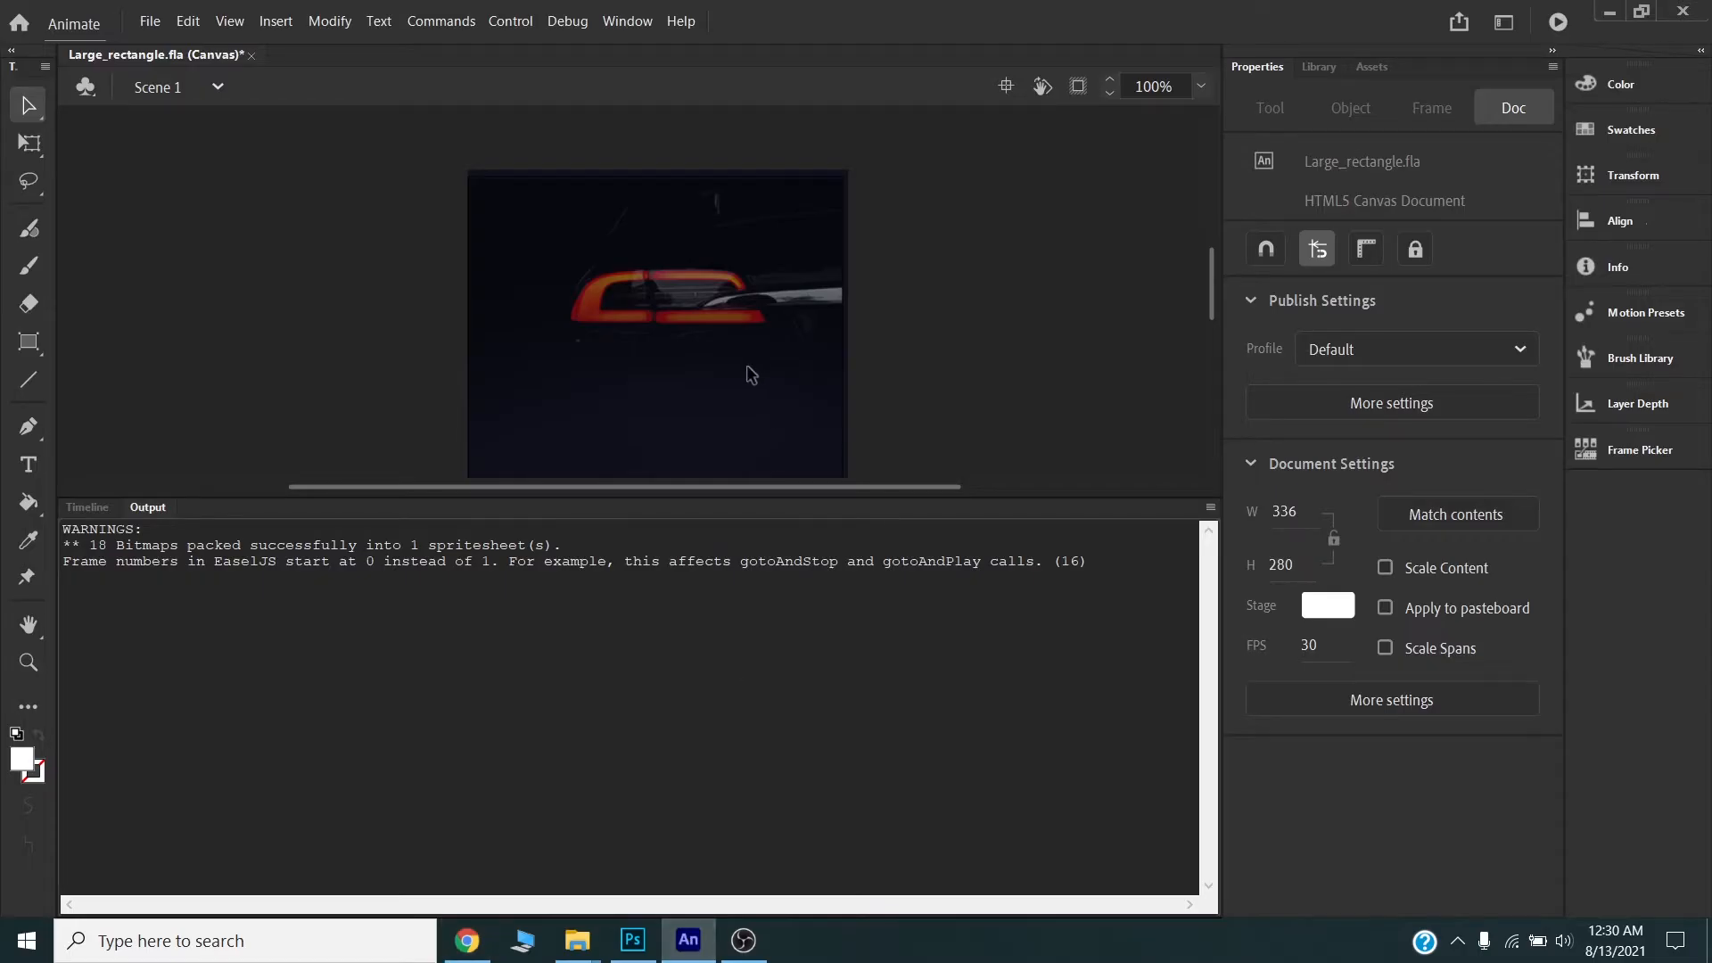
left_click(80, 508)
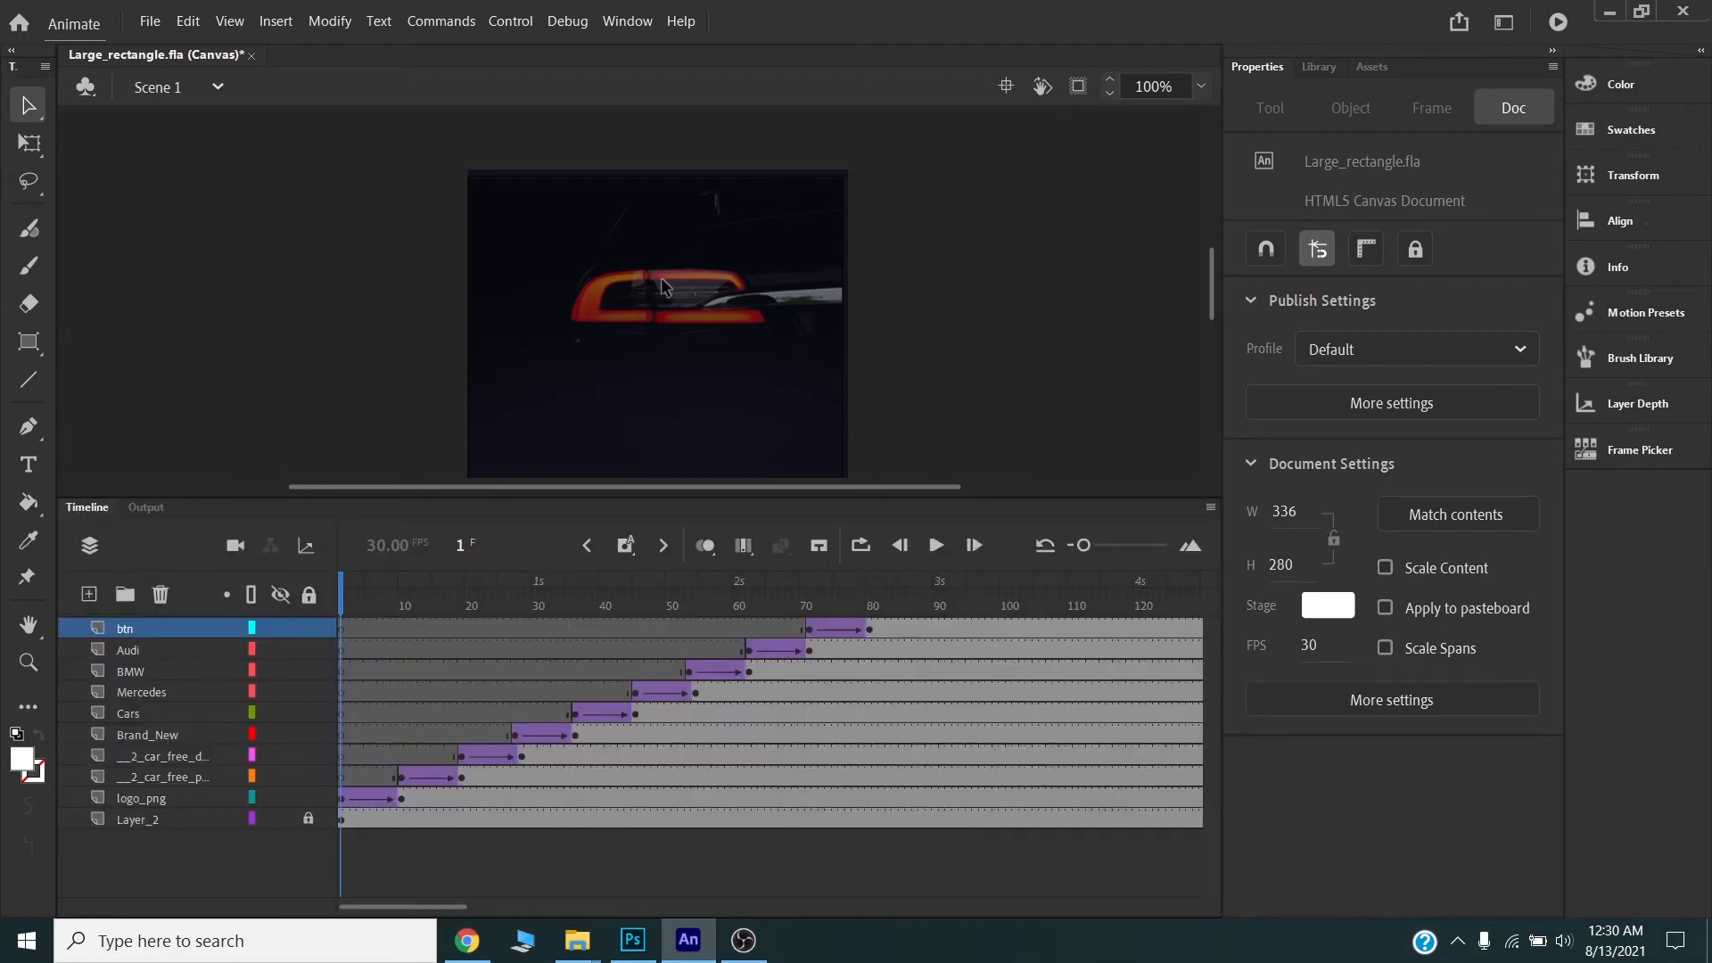
- Remove the classic tween from the red car's layer and clear its ending keyframe at frame 28
left_click_drag(342, 585, 521, 585)
left_click(731, 388)
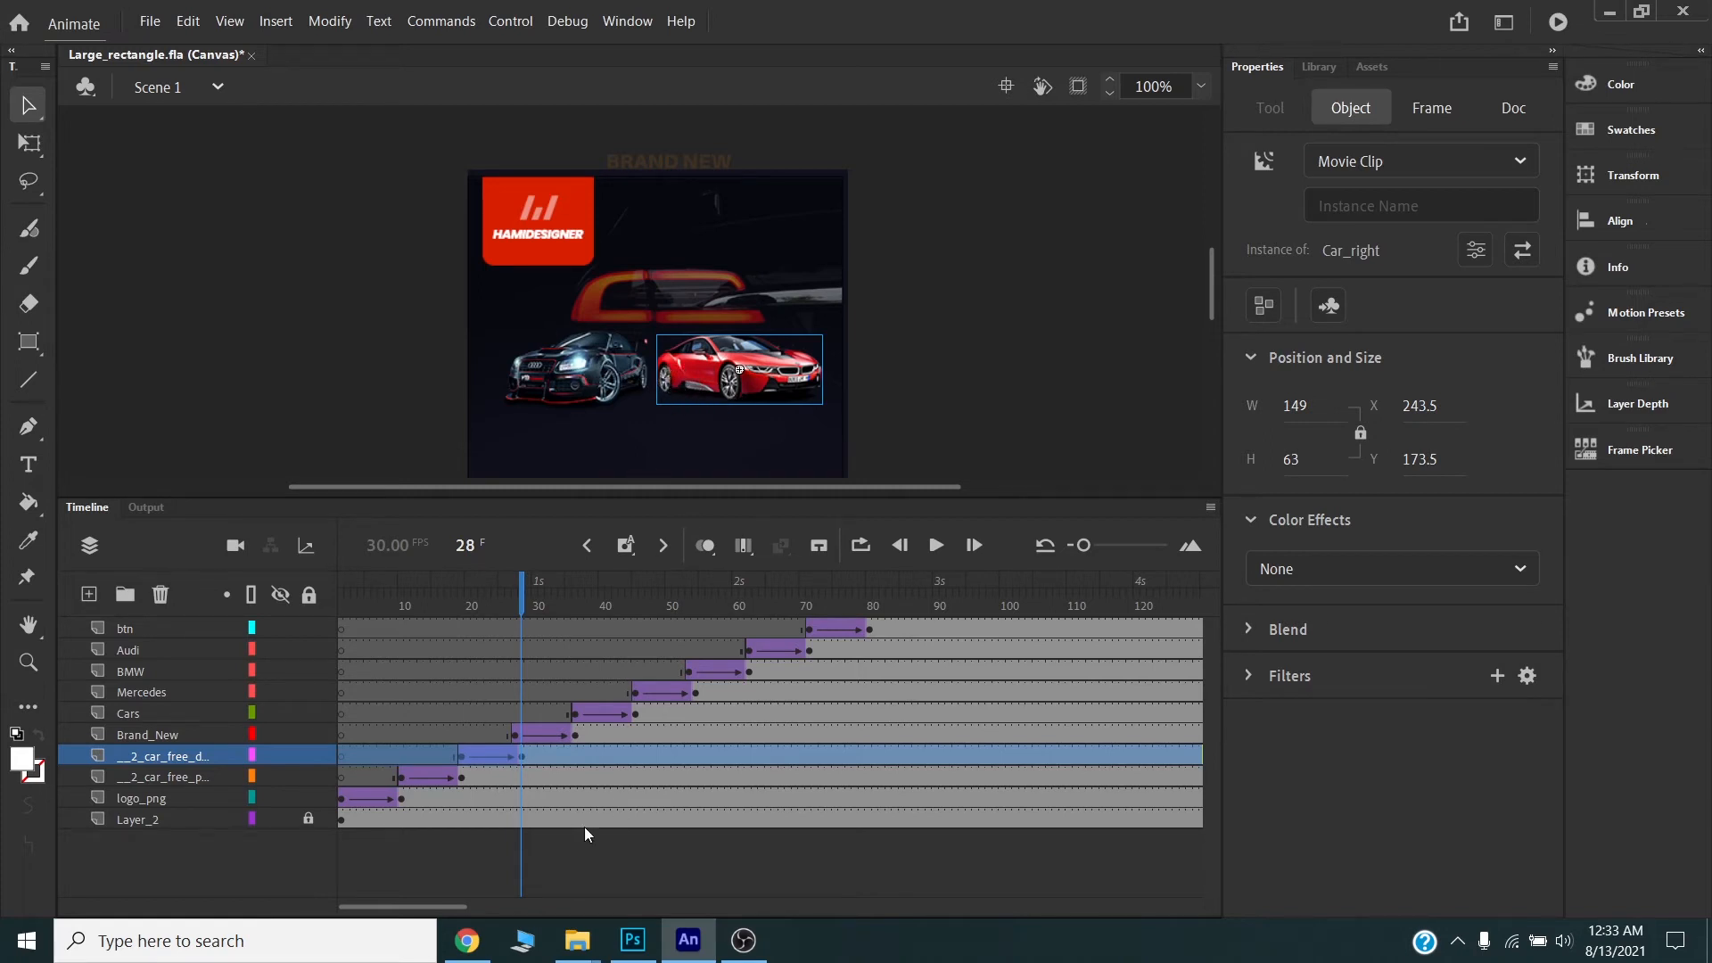
left_click(575, 849)
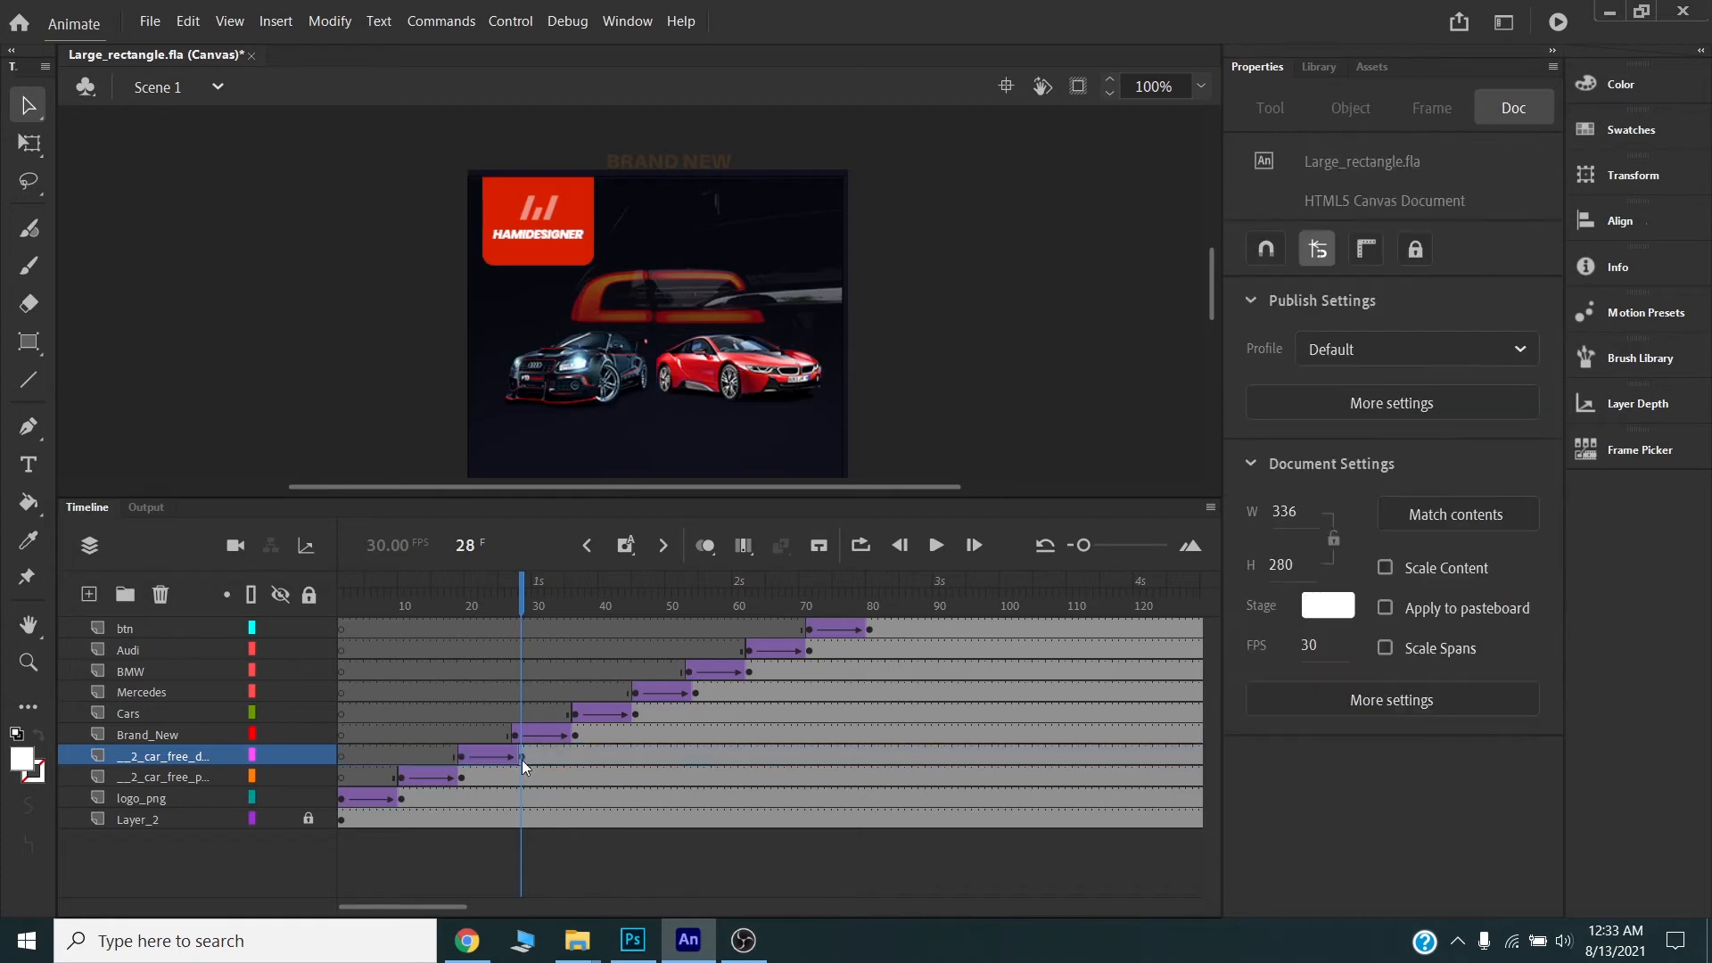
left_click(515, 757)
left_click(463, 757)
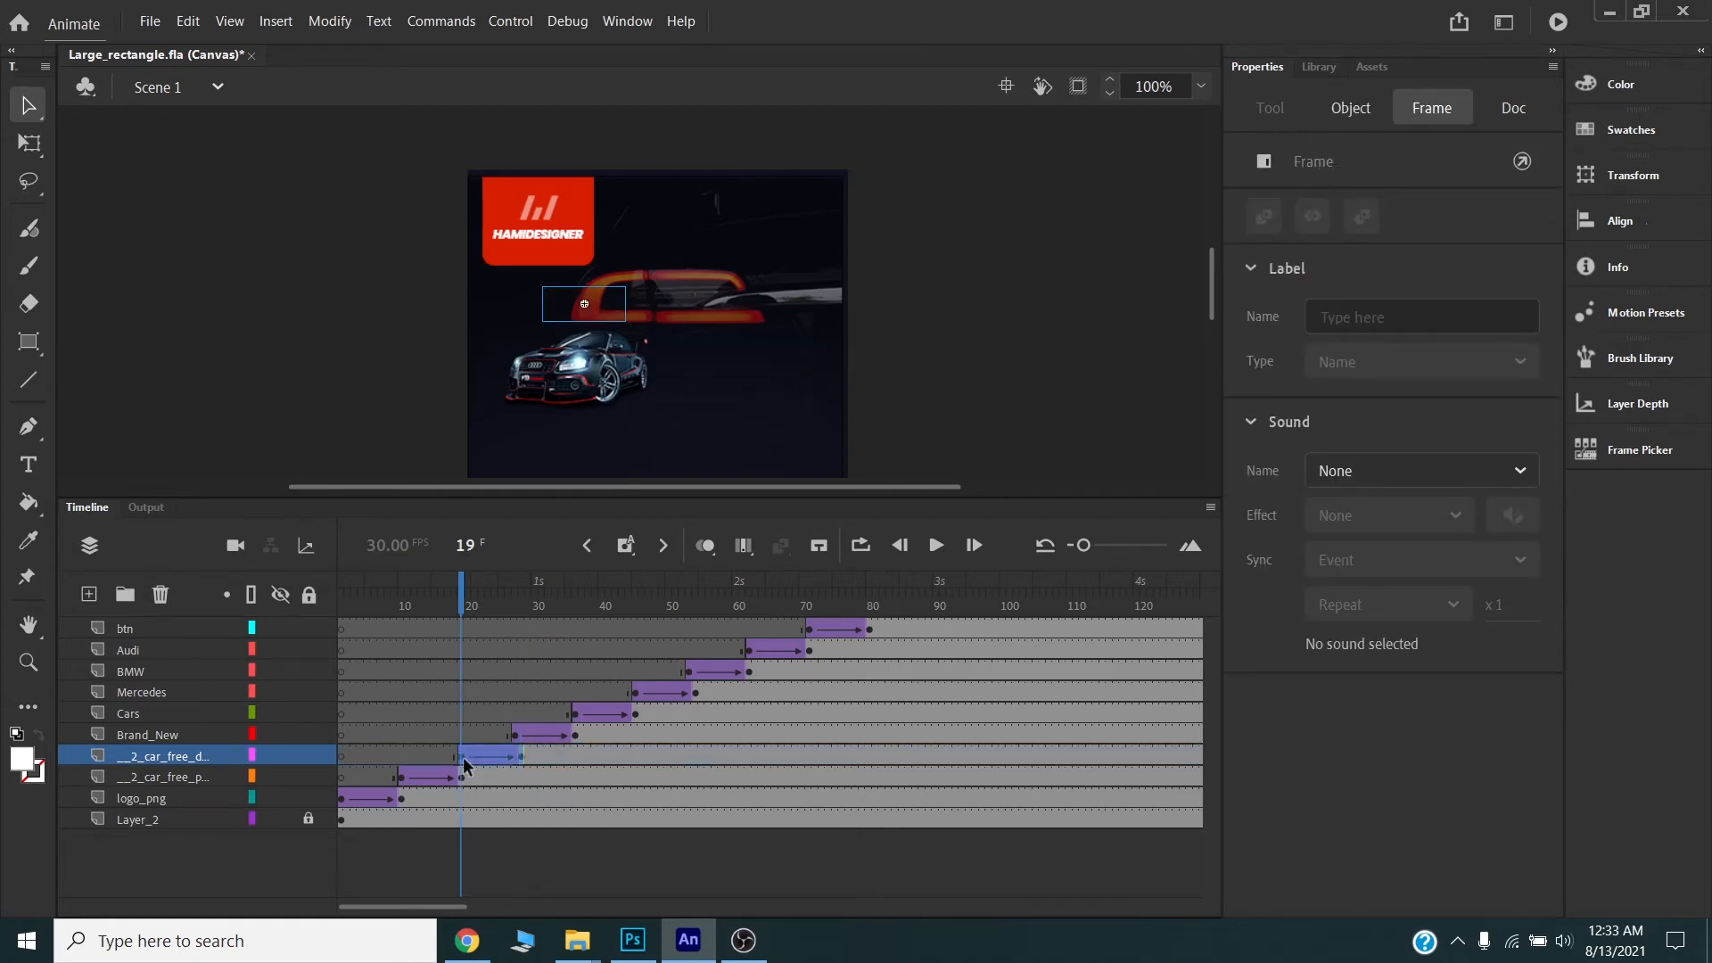
right_click(478, 760)
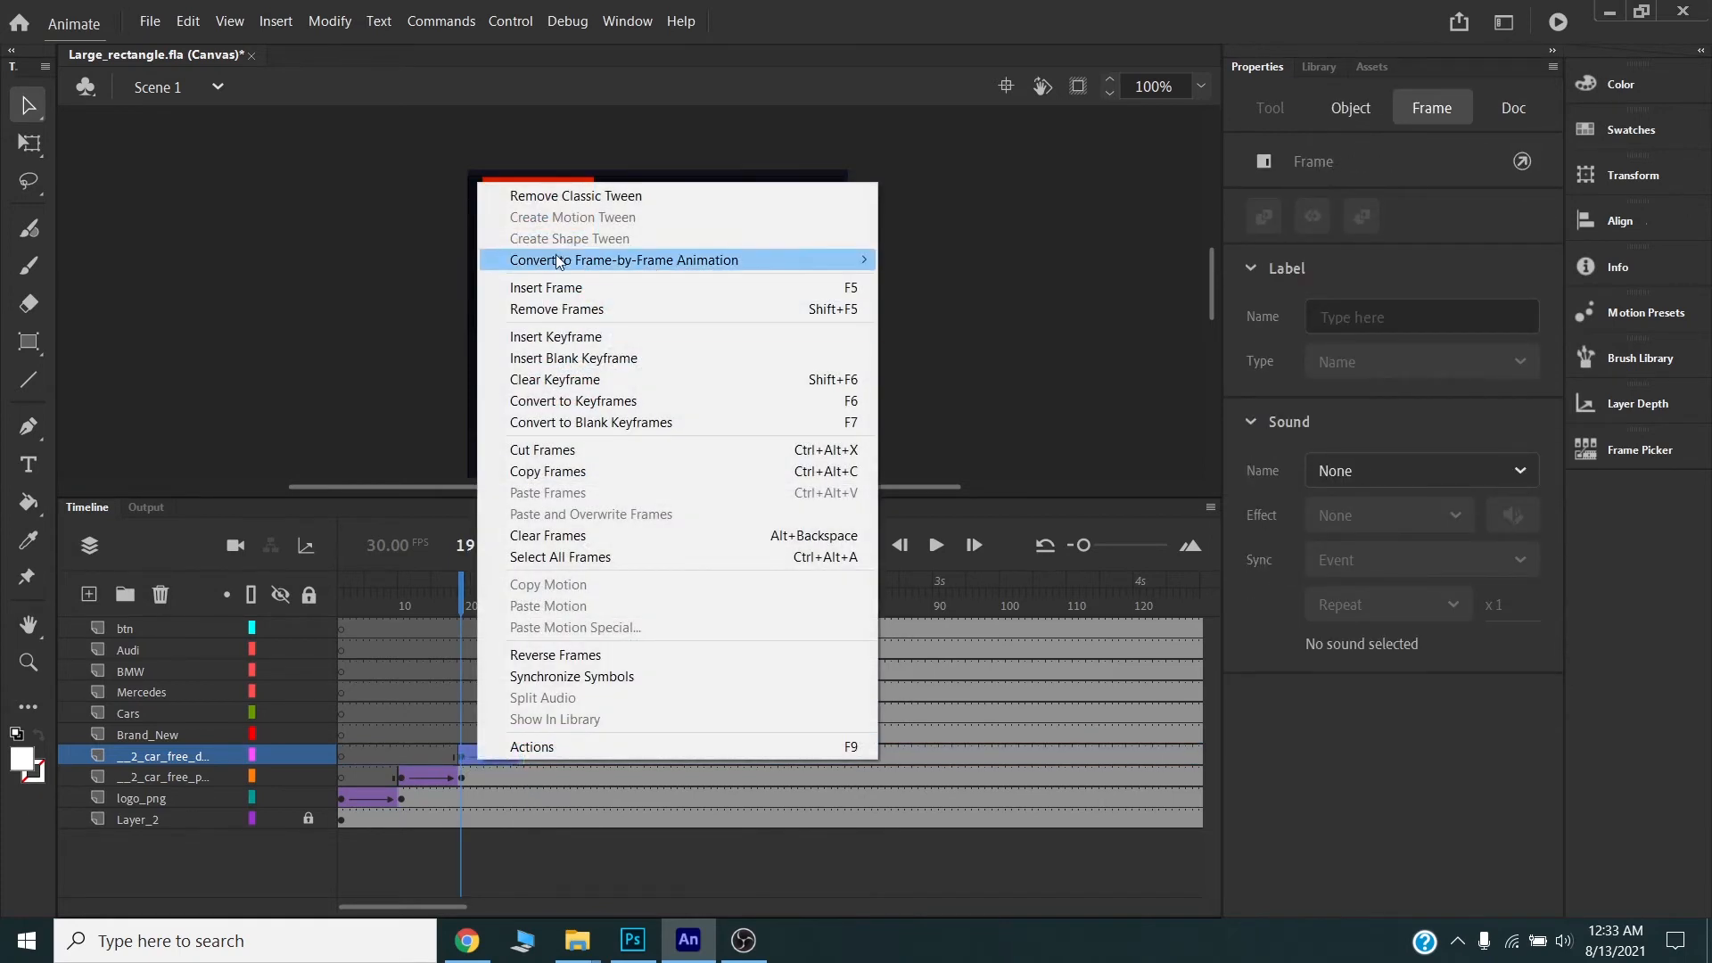
left_click(555, 205)
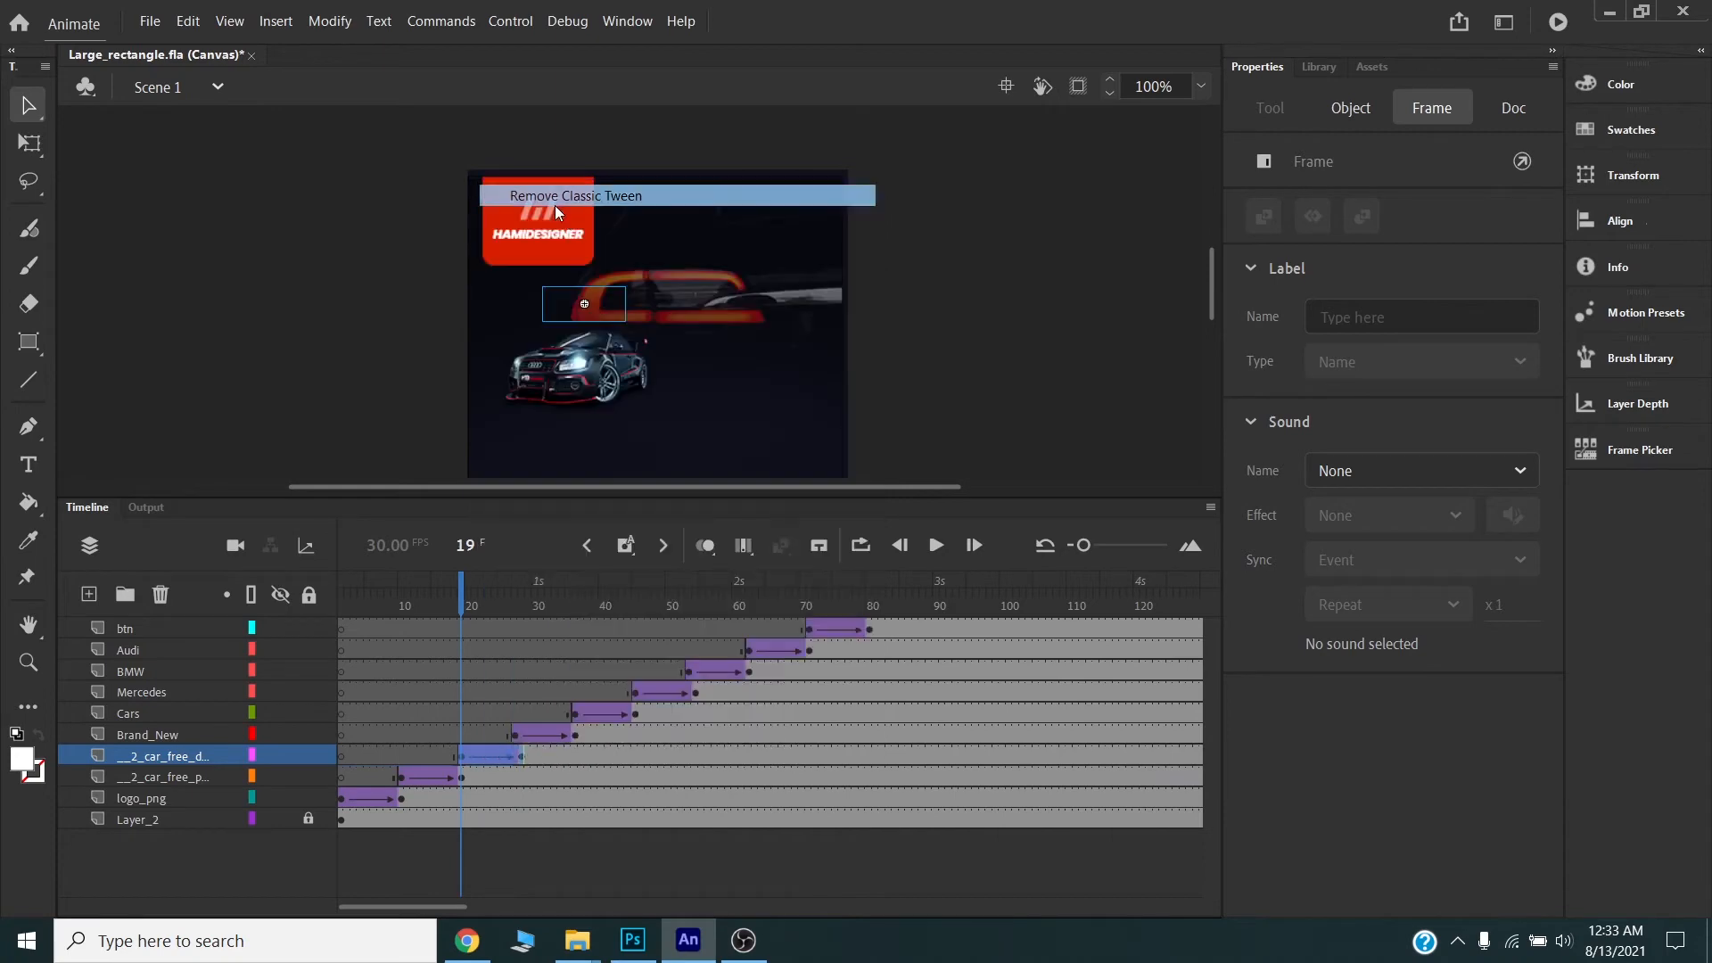
left_click(560, 861)
right_click(523, 760)
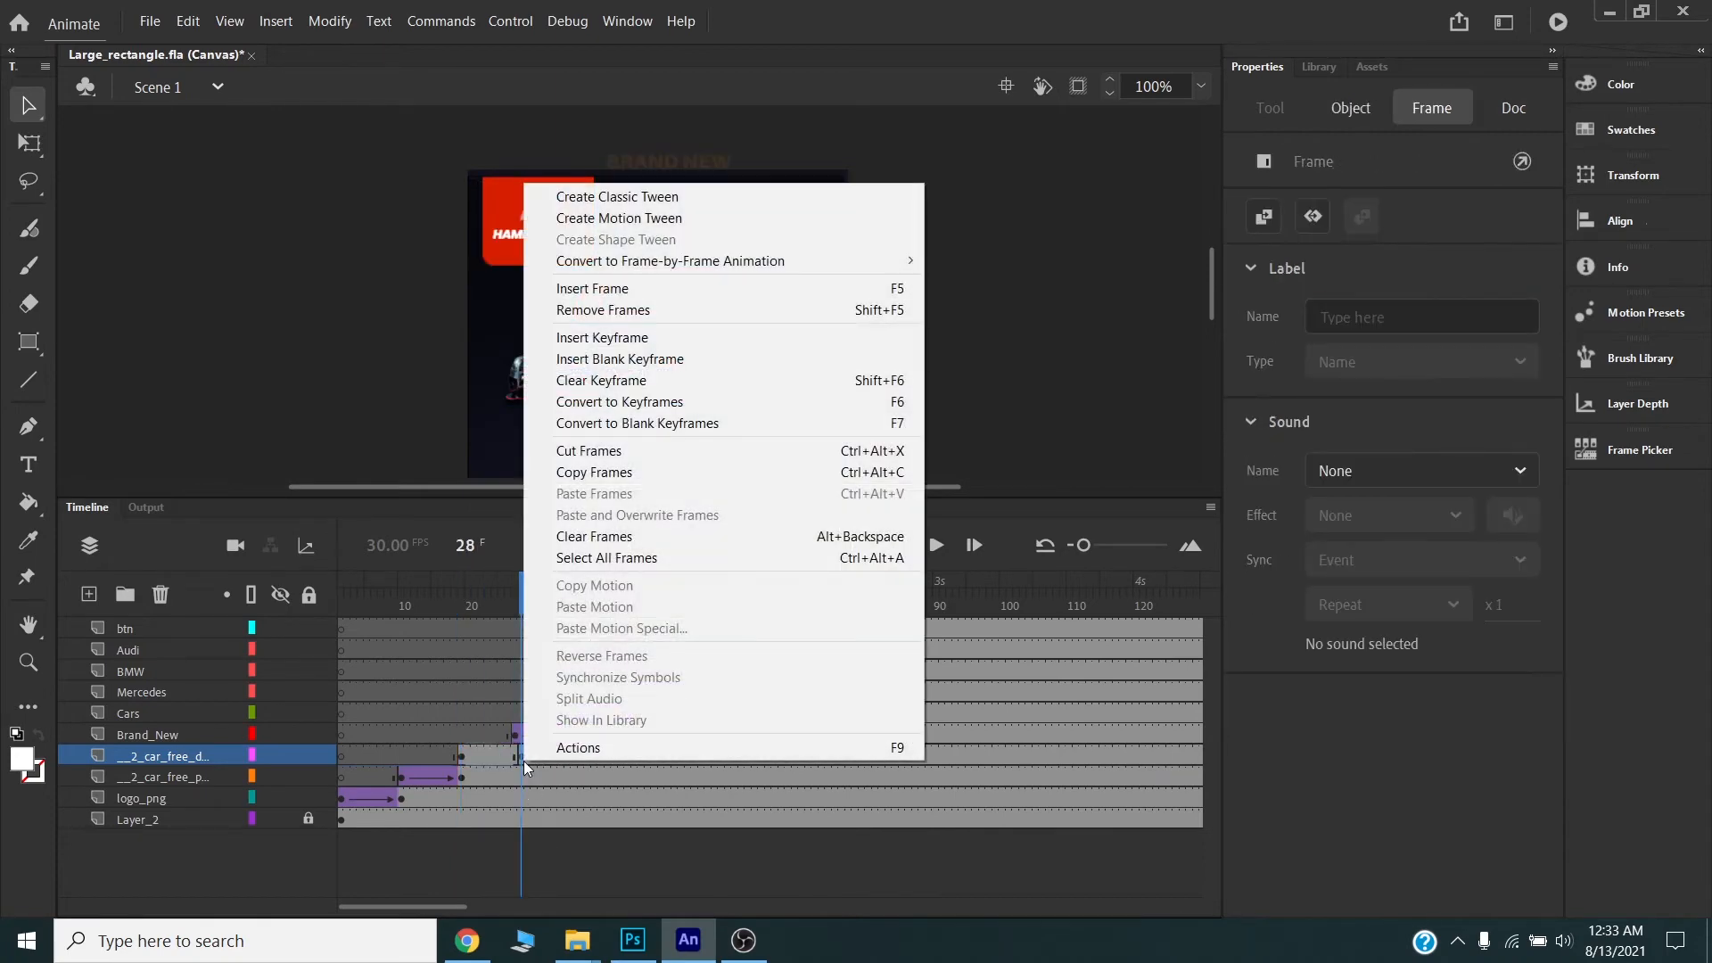
left_click(604, 389)
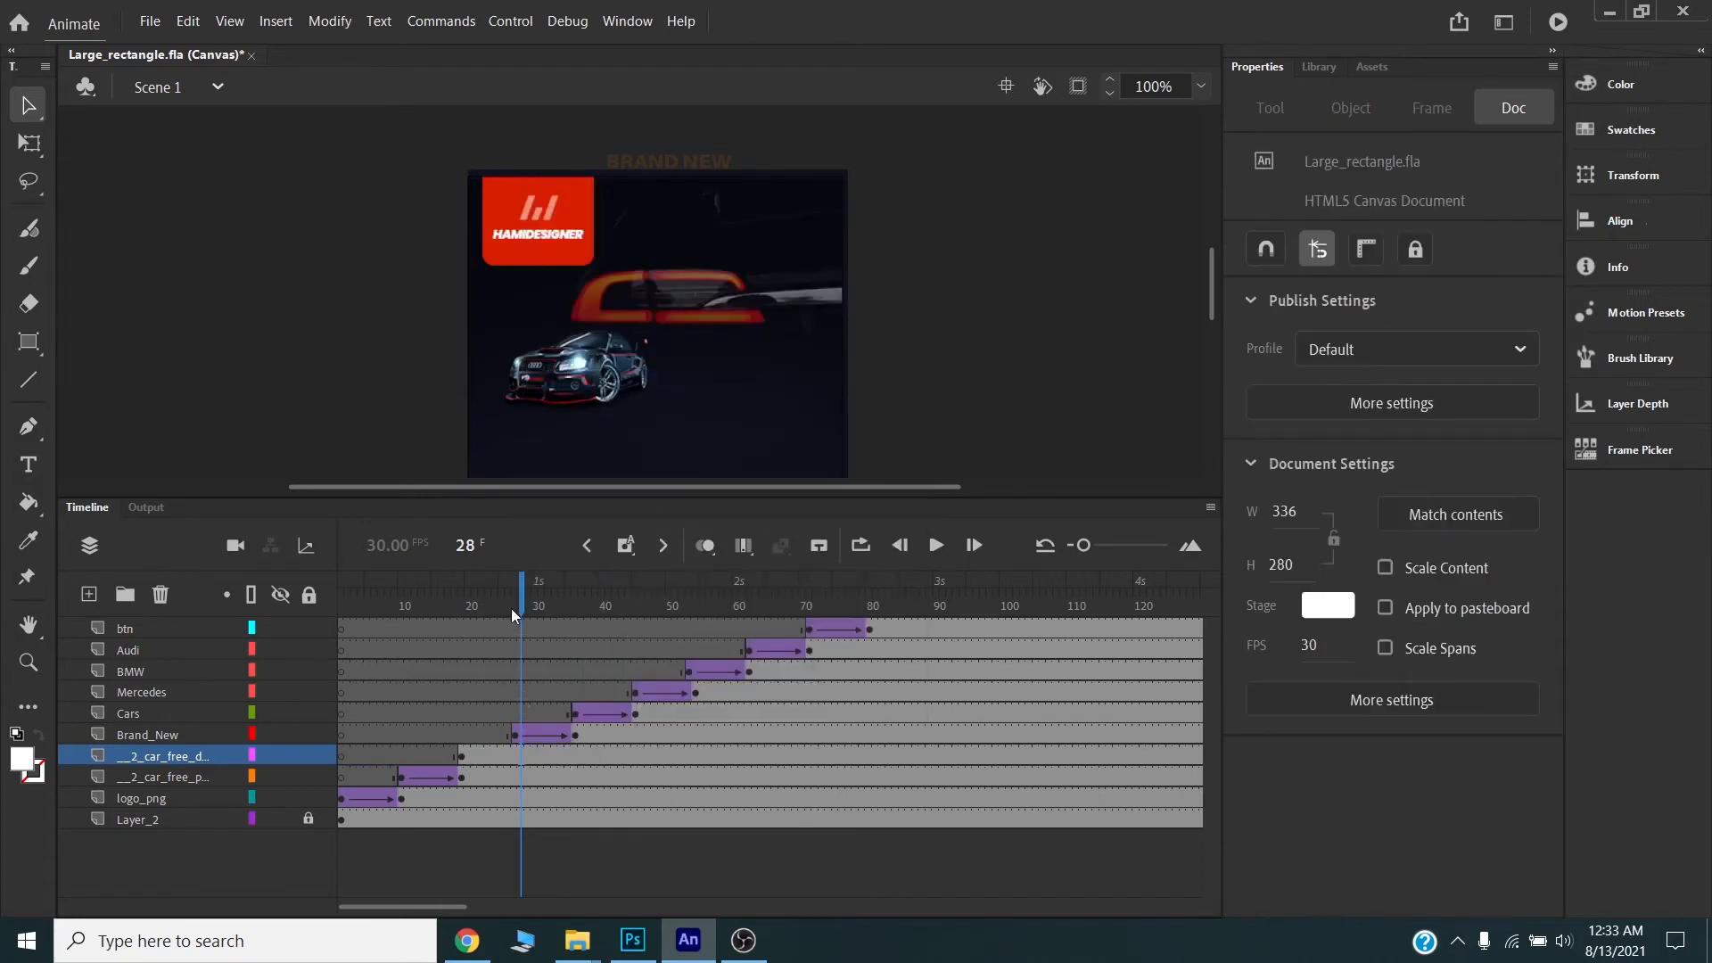
- Set the red car's alpha to 100% at frame 19 and create a motion tween on its layer
left_click_drag(523, 594, 462, 594)
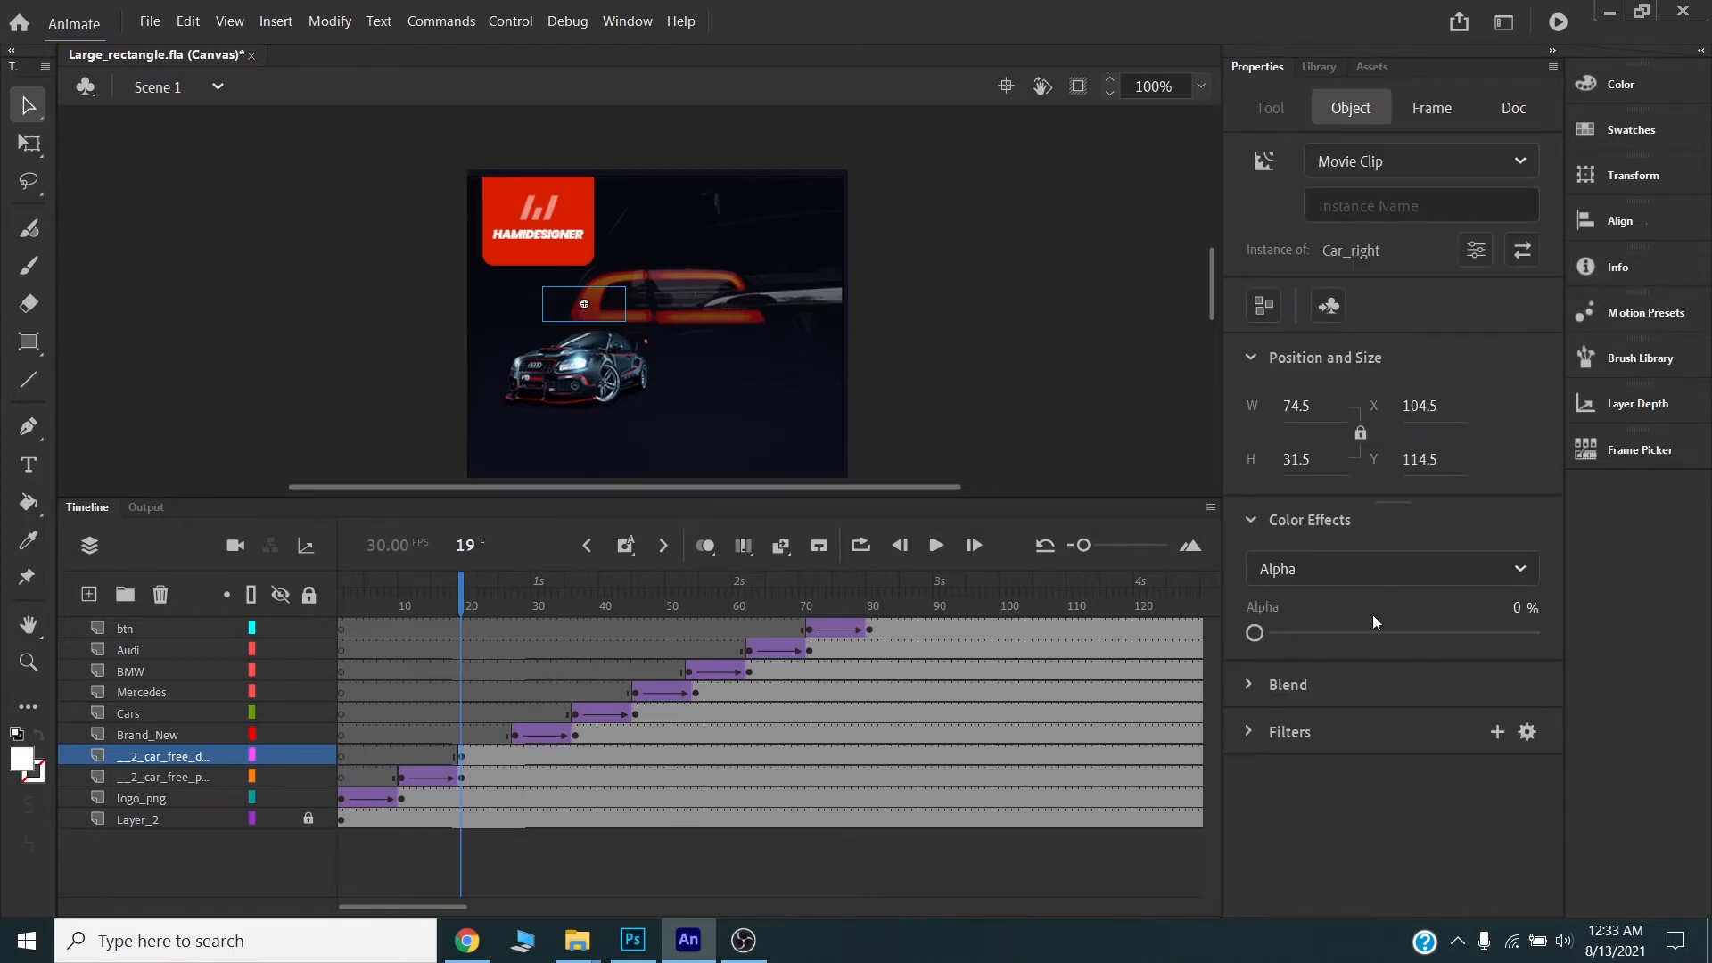
left_click_drag(1256, 633, 1645, 635)
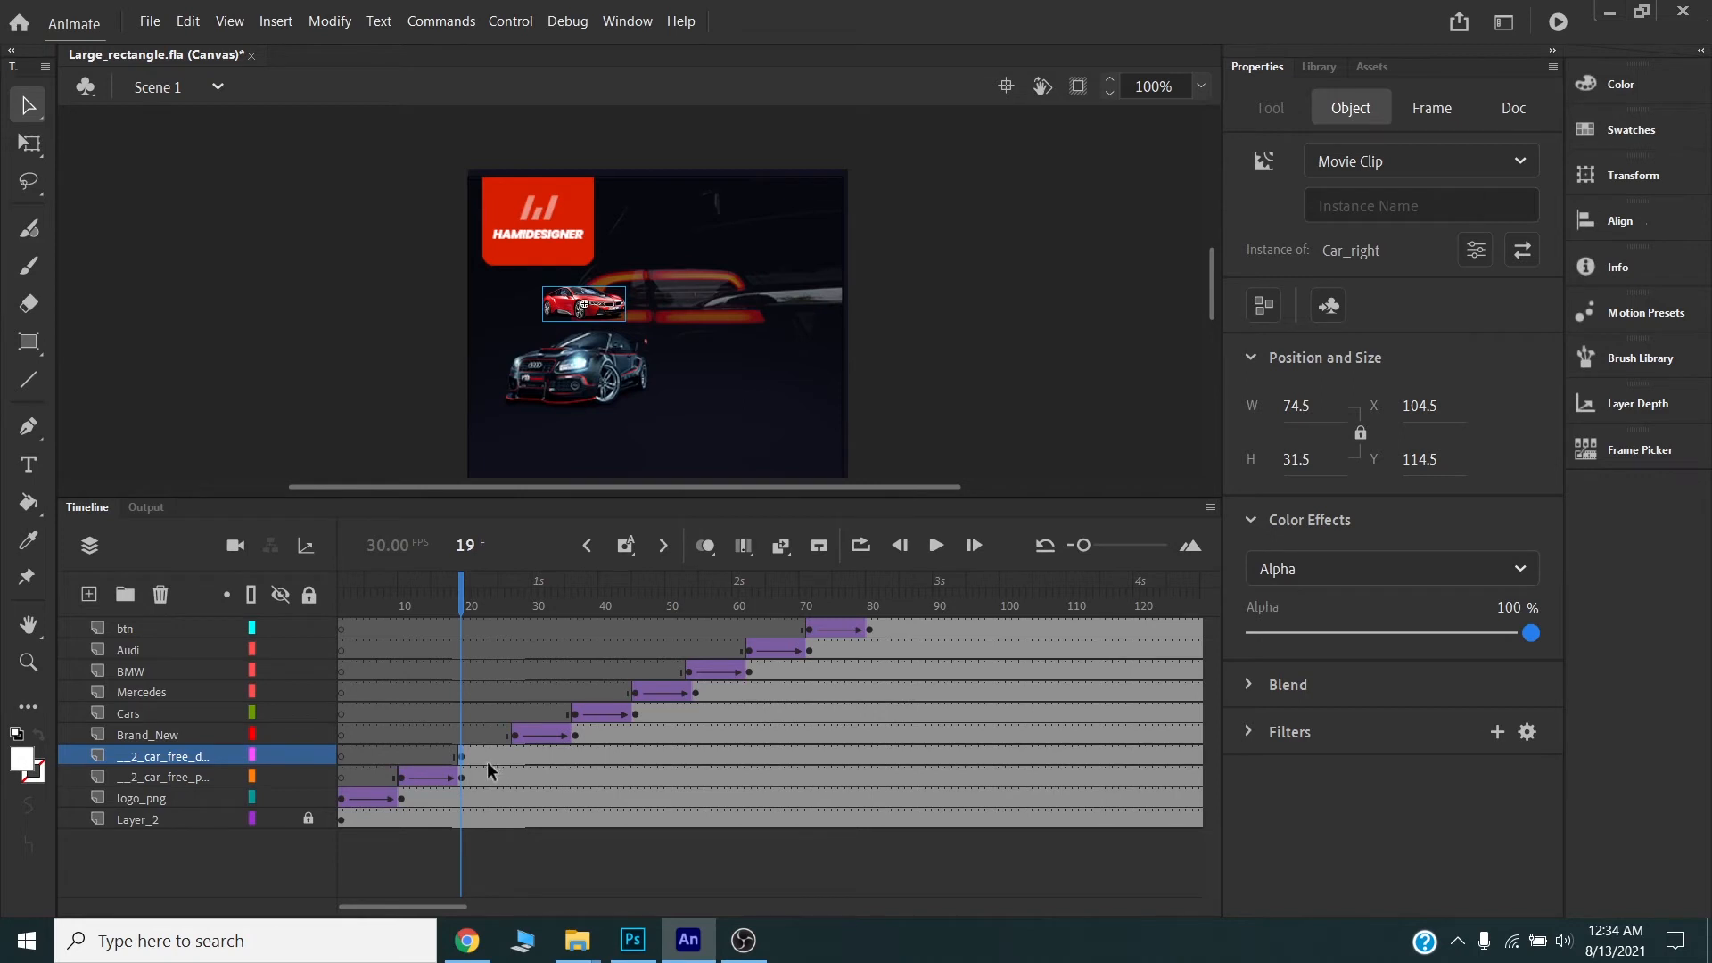
left_click(496, 858)
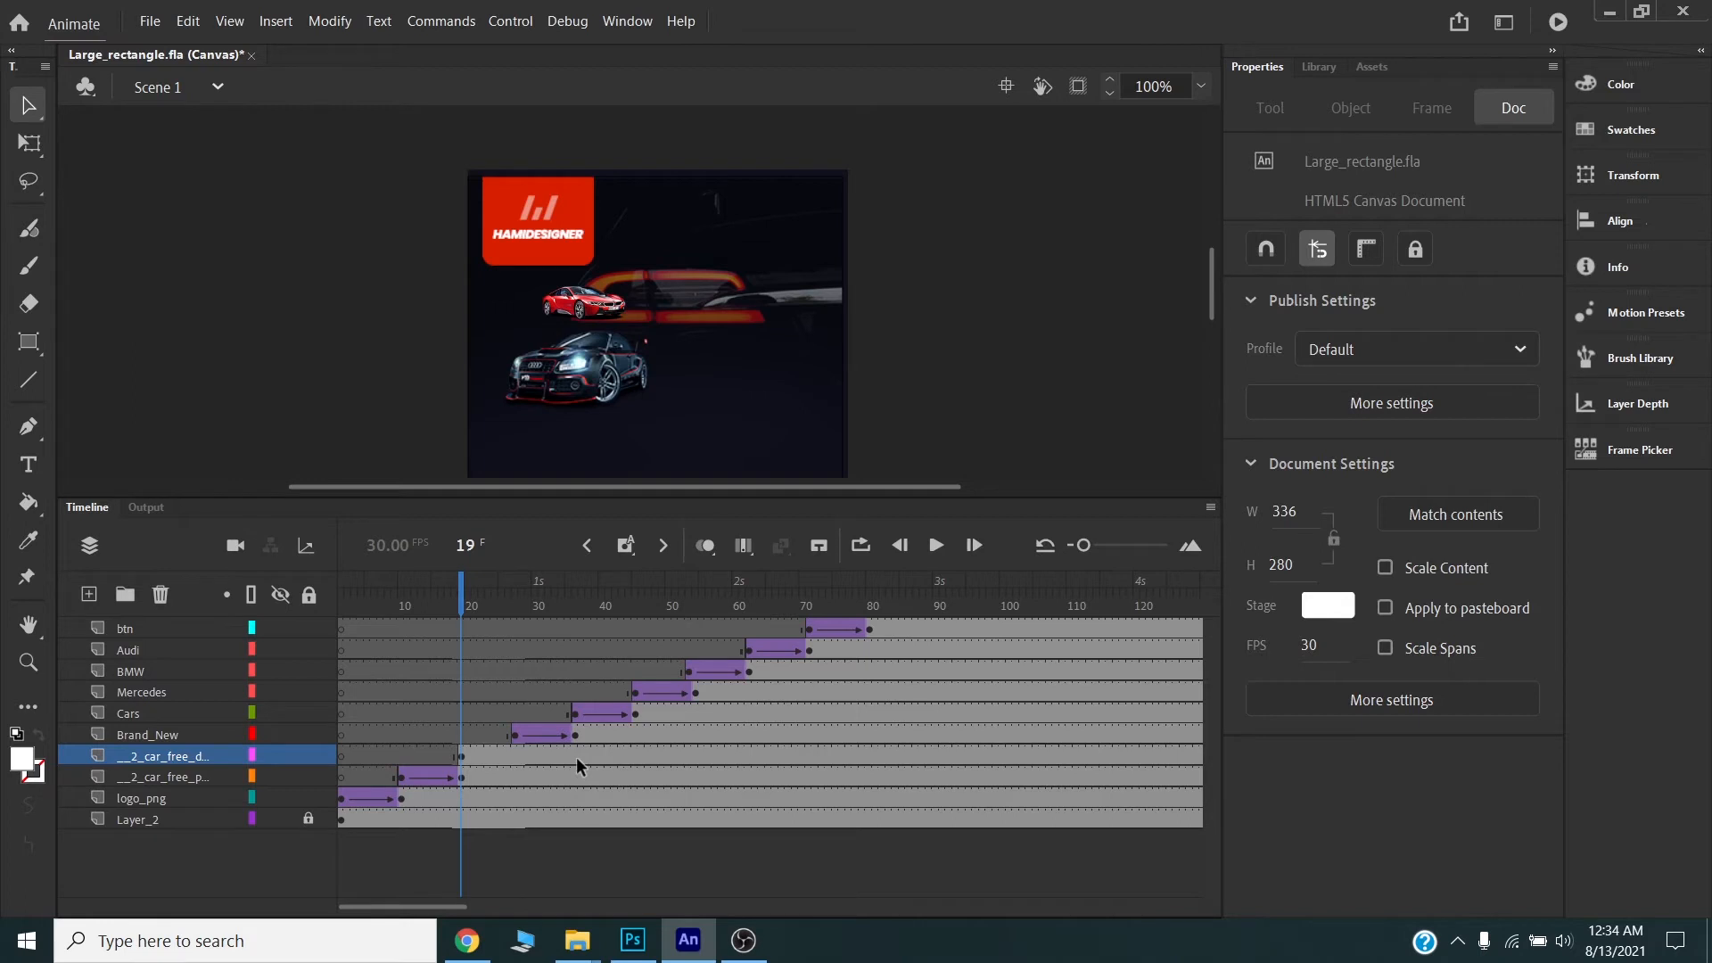
right_click(514, 756)
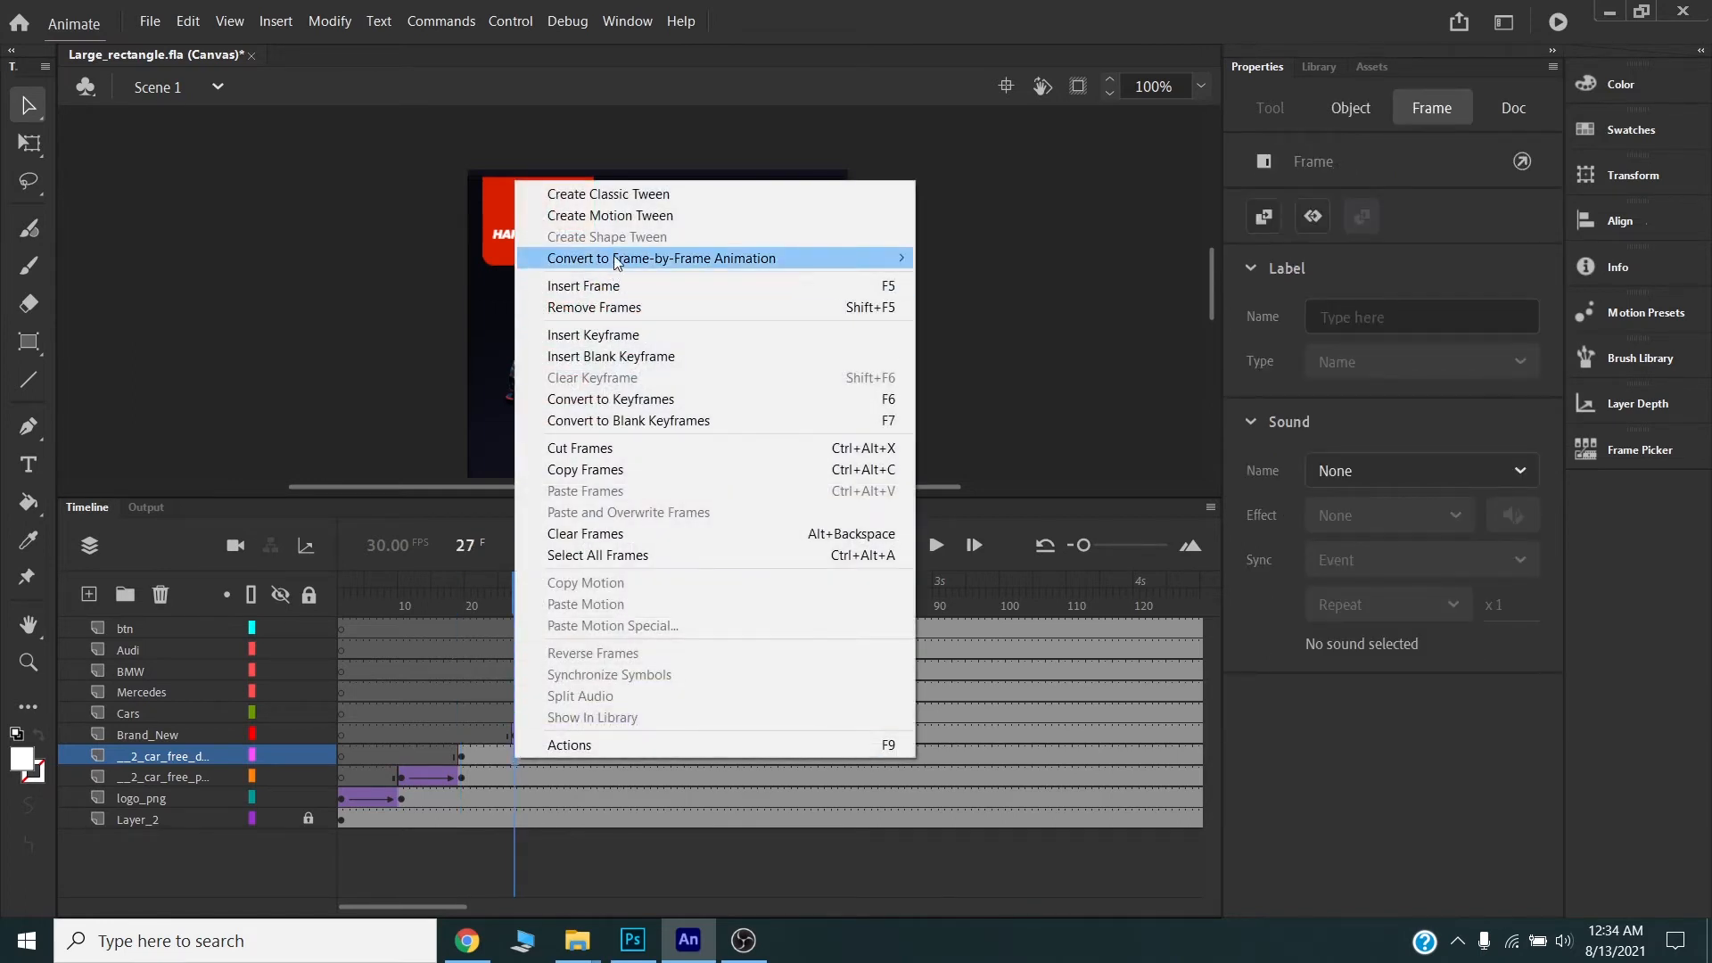
left_click(615, 221)
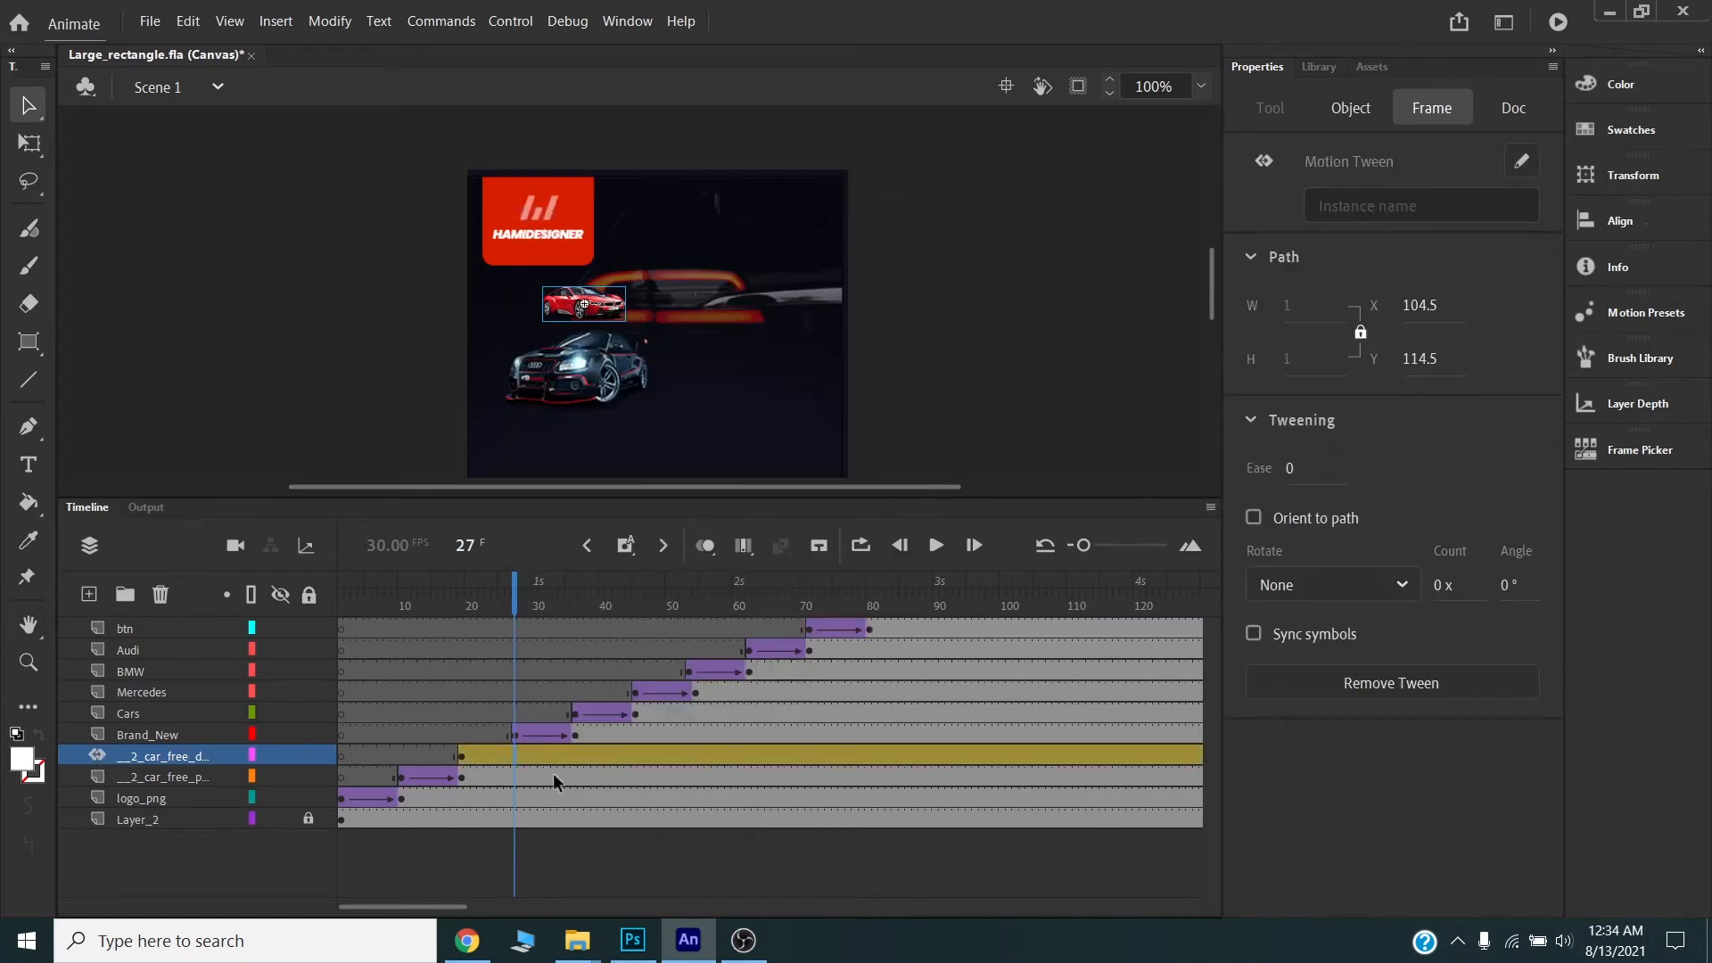
- At frame 27, move the red car beside the black car, scale it to 100%, and fine-tune its position
left_click_drag(515, 595, 516, 596)
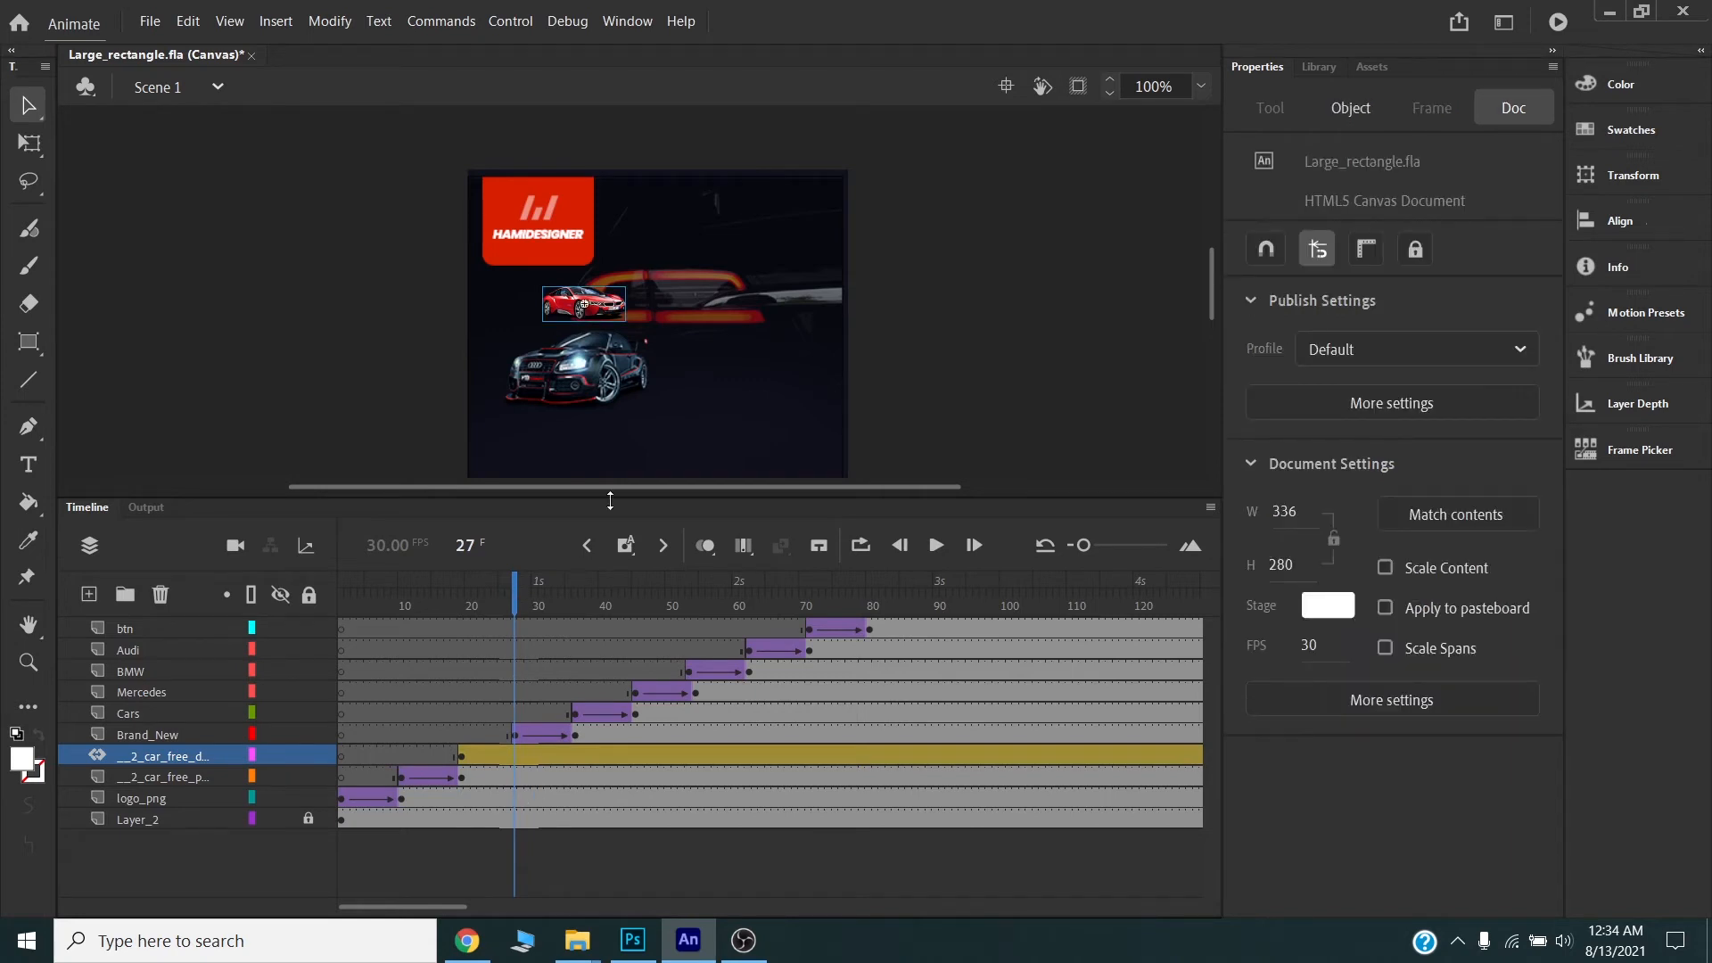
left_click_drag(593, 314, 758, 380)
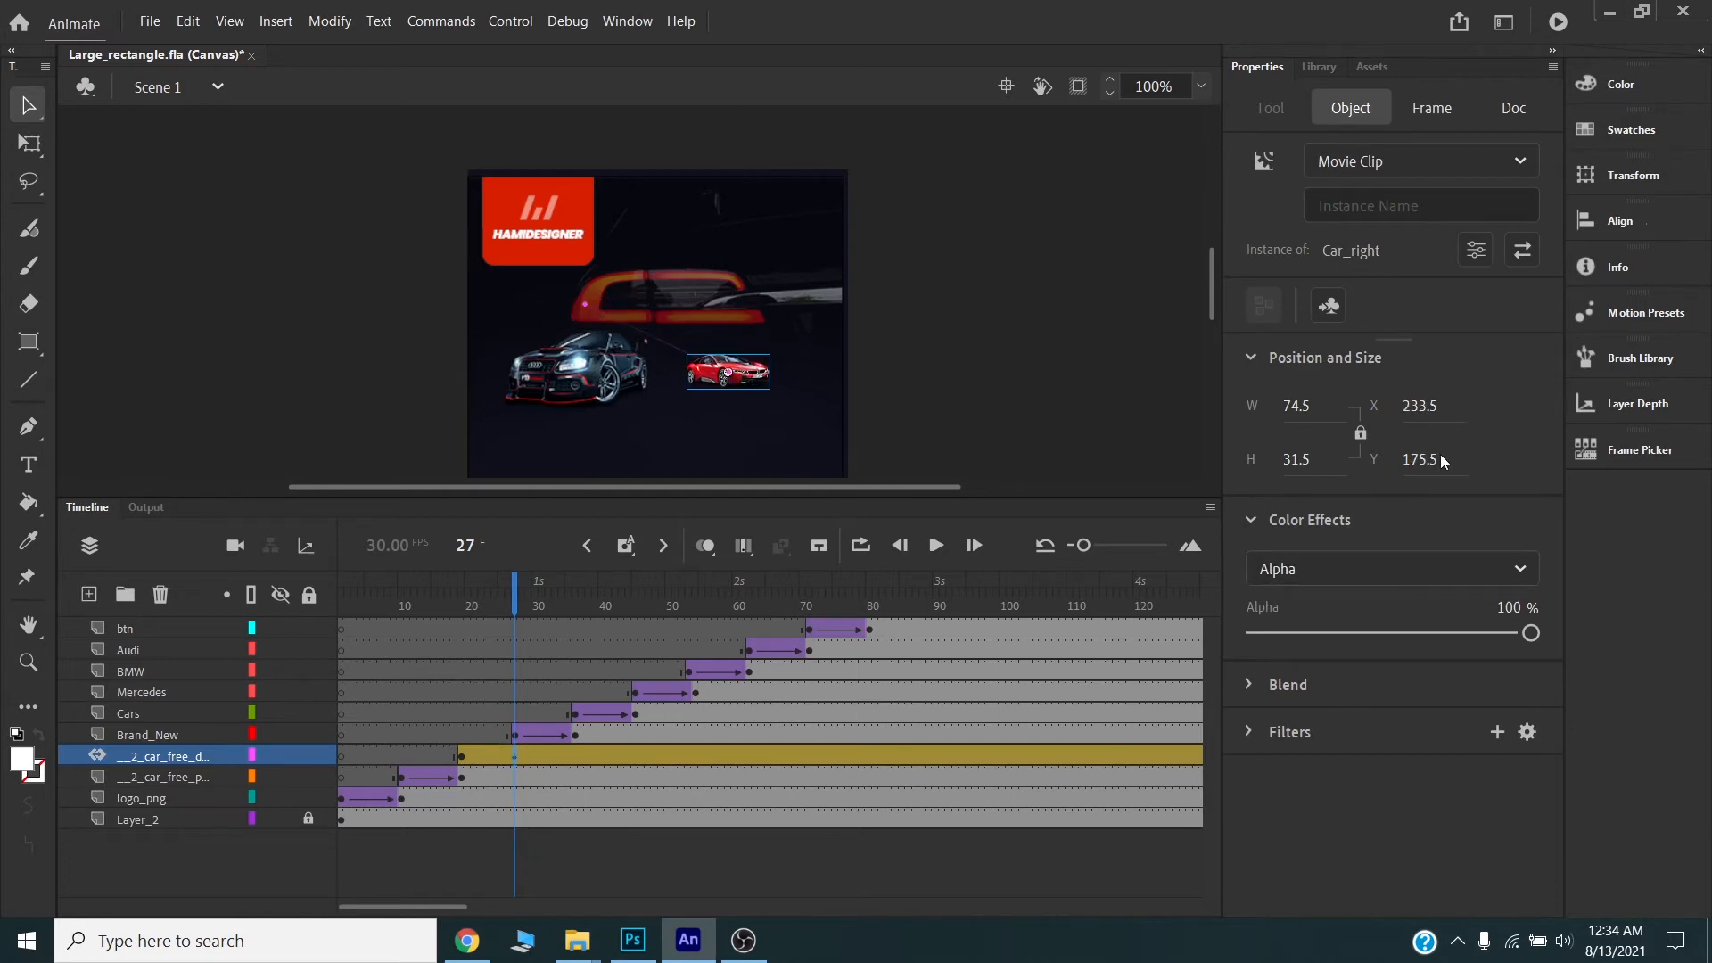
left_click(1630, 174)
type("100")
key("Tab")
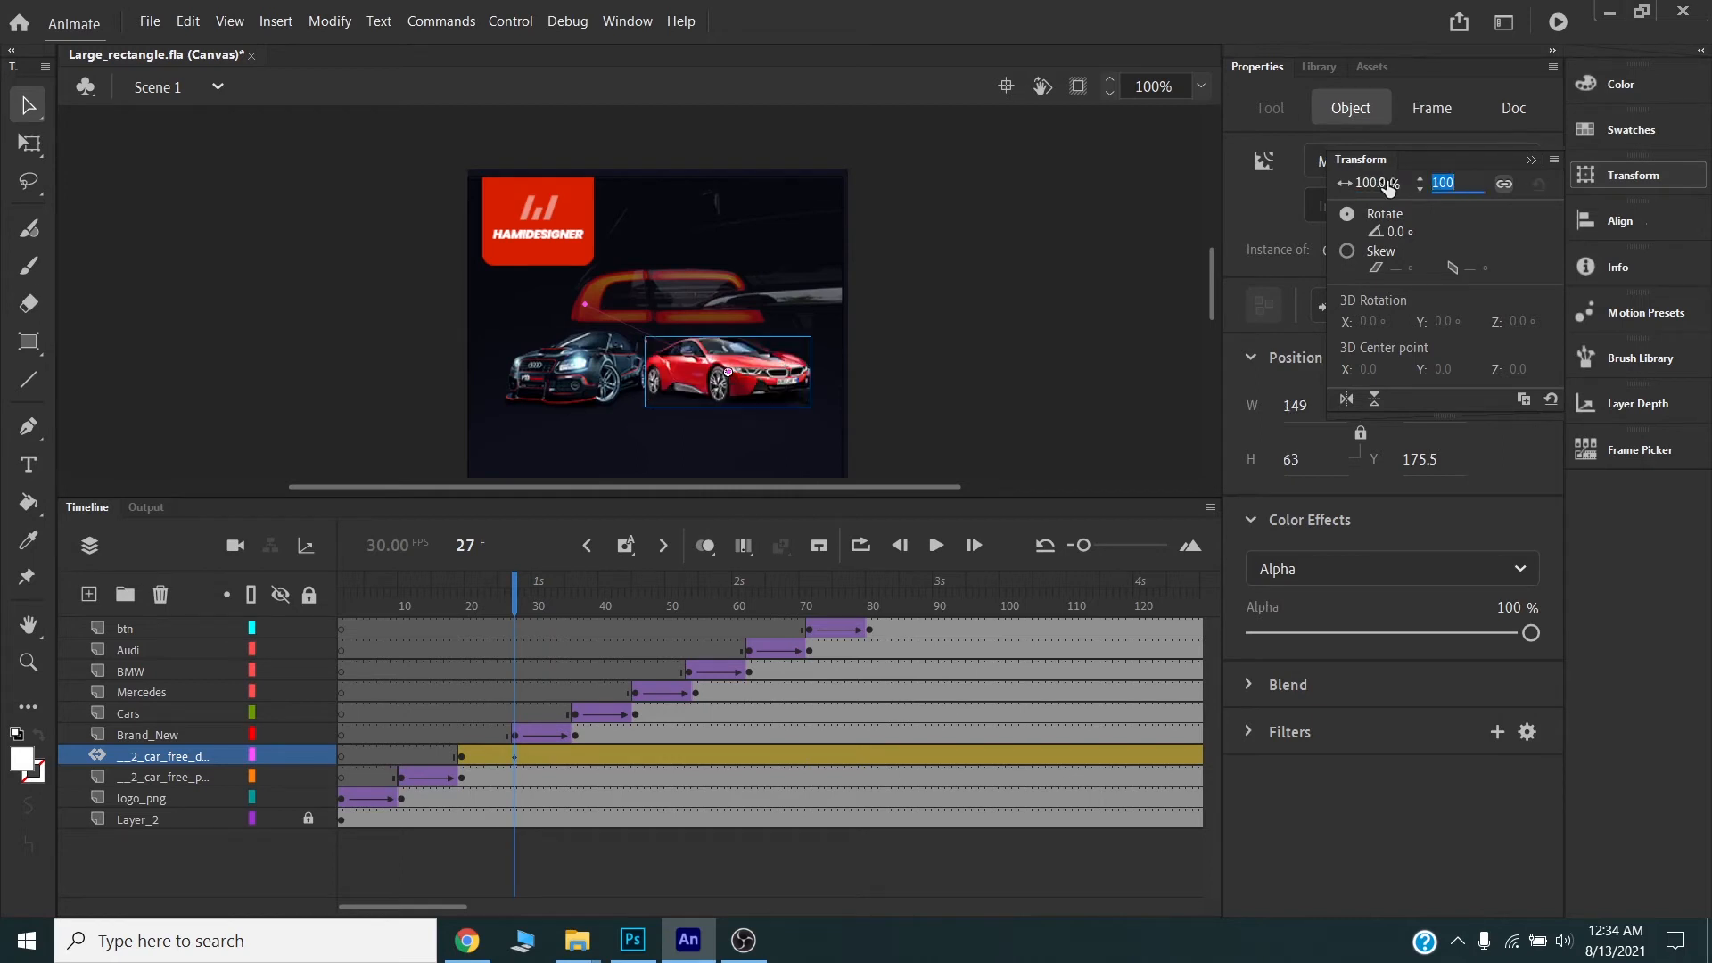
left_click_drag(721, 405, 763, 414)
mouse_move(517, 588)
left_mouse_down()
mouse_move(495, 586)
mouse_move(515, 585)
left_mouse_up()
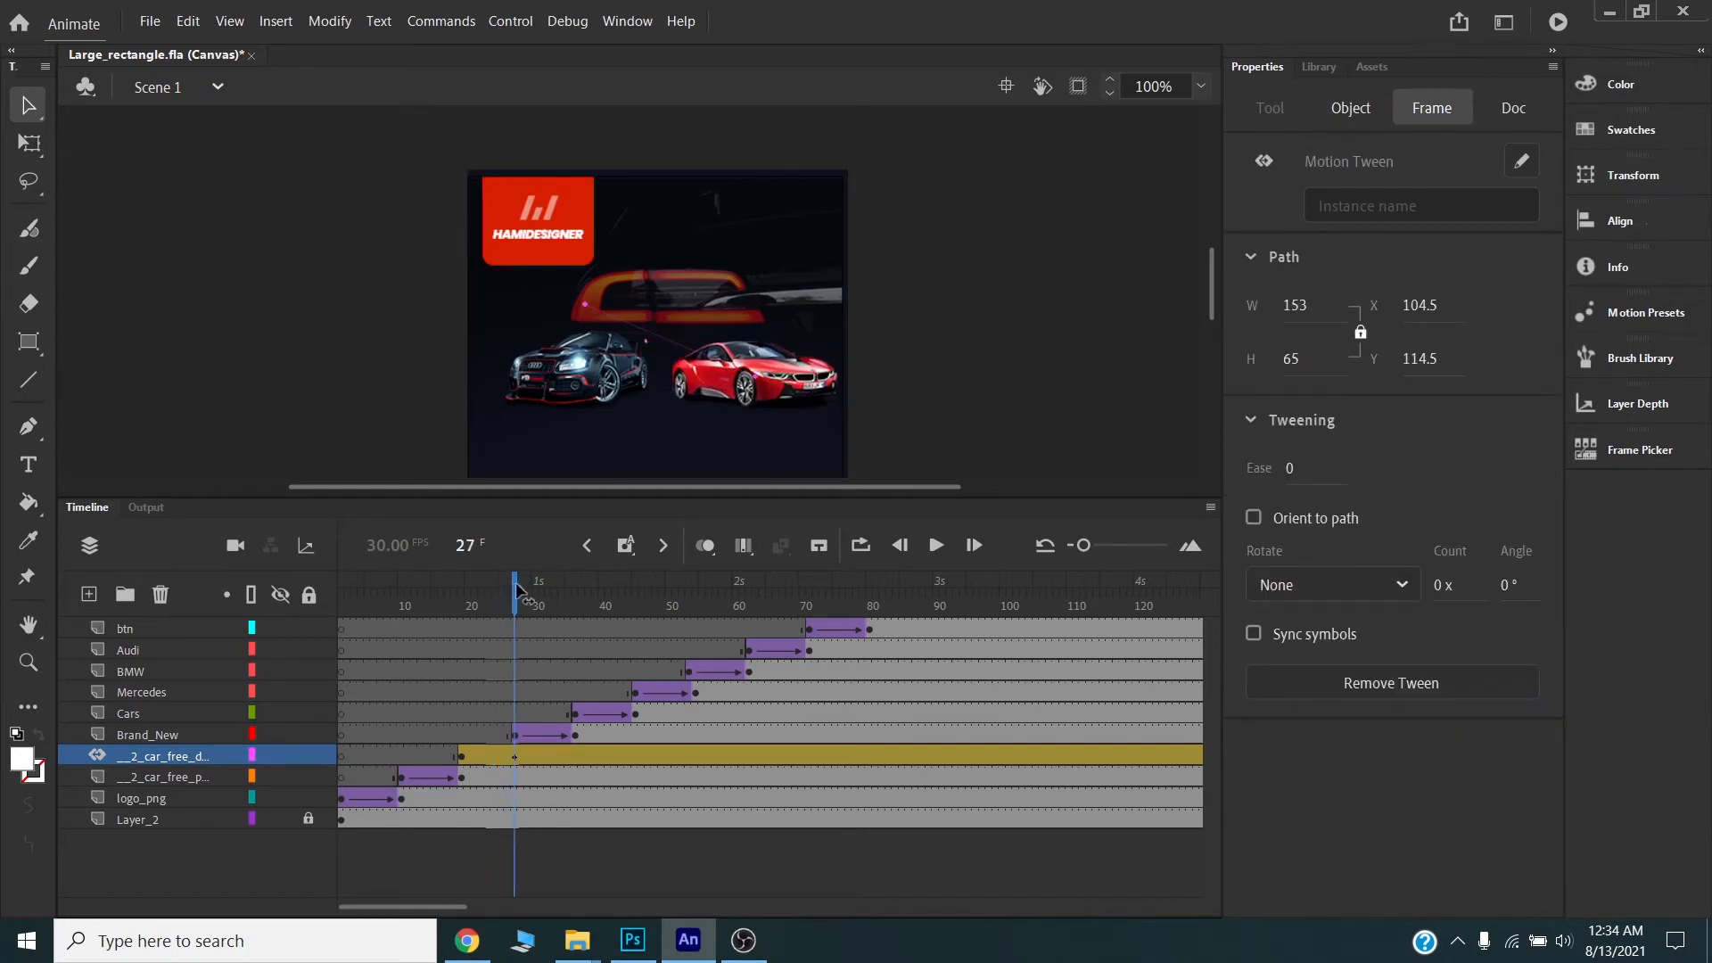
left_click(918, 382)
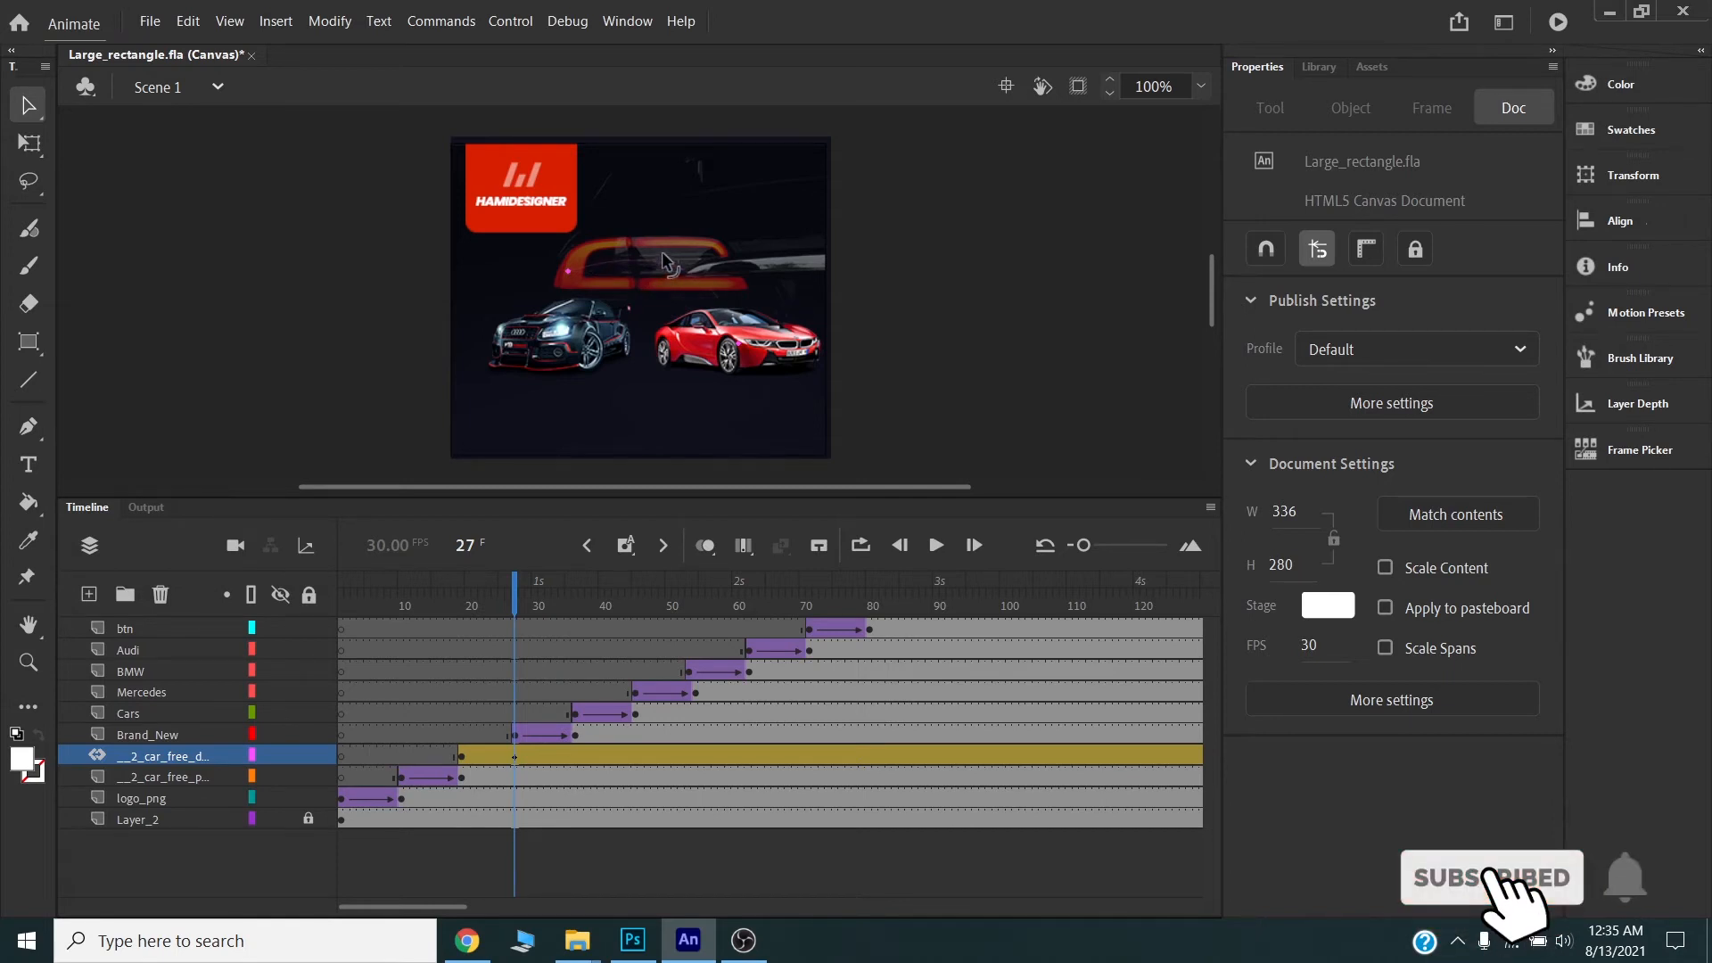
- Bend the red car's motion path into an upward arc, shift its end point slightly left, and check the movement around frames 24–31
mouse_move(524, 581)
left_mouse_down()
mouse_move(446, 588)
mouse_move(541, 600)
left_mouse_up()
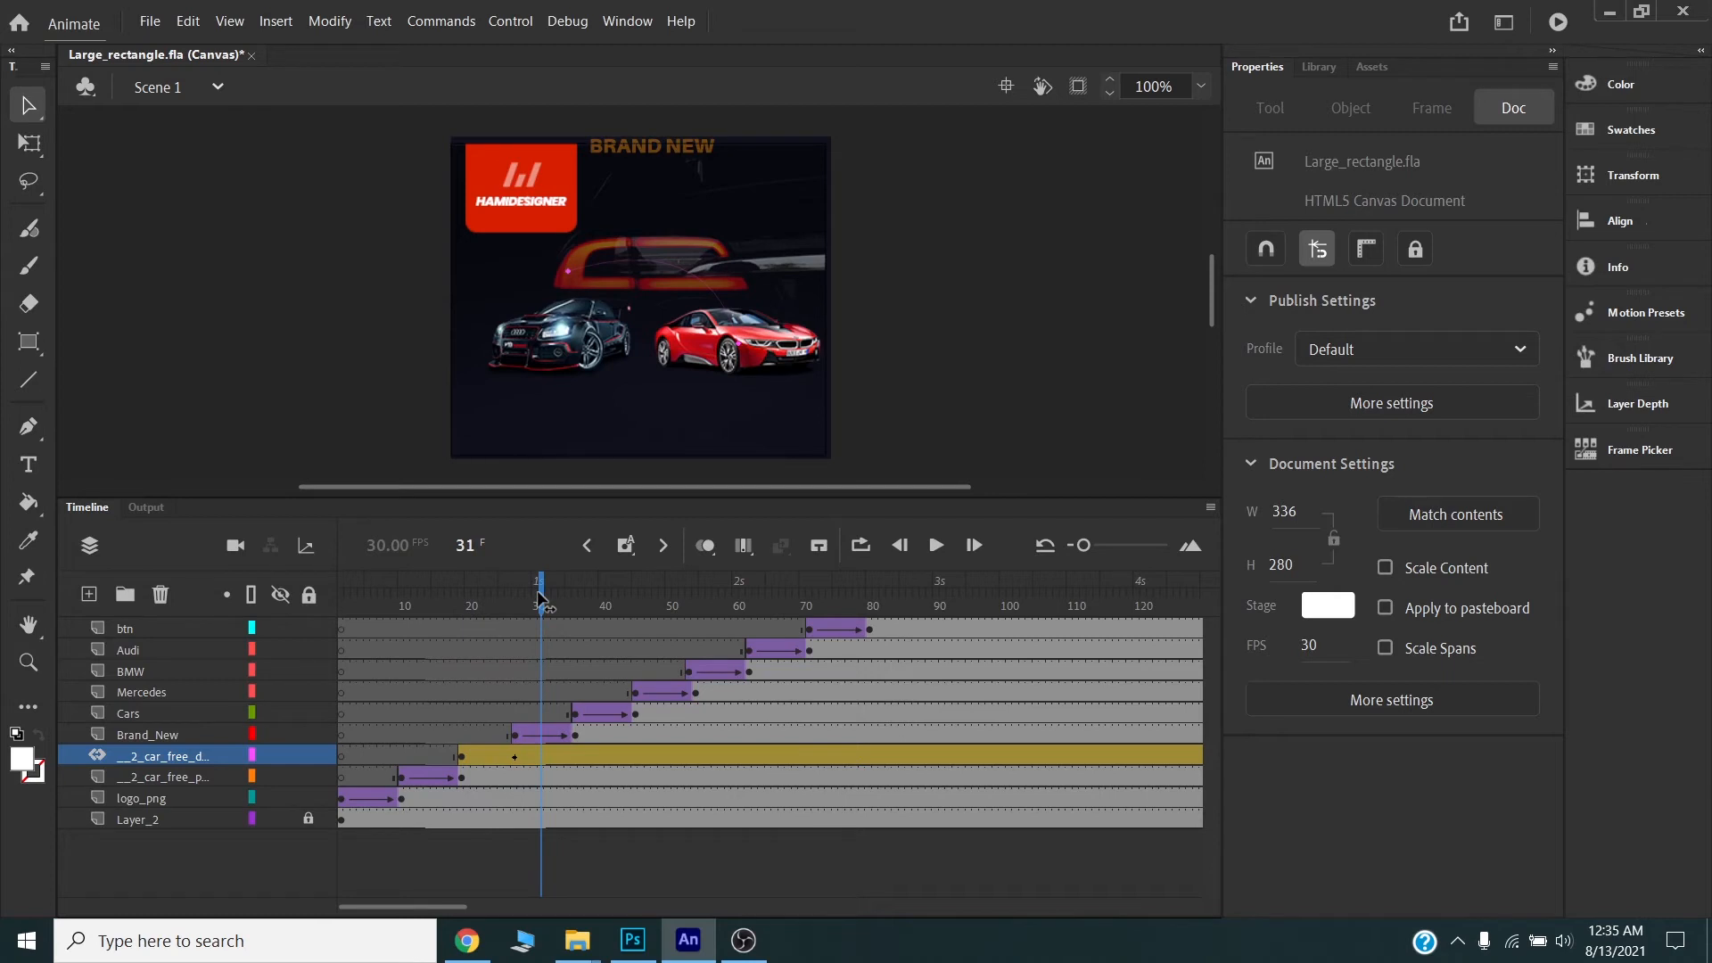
left_click_drag(541, 599, 505, 602)
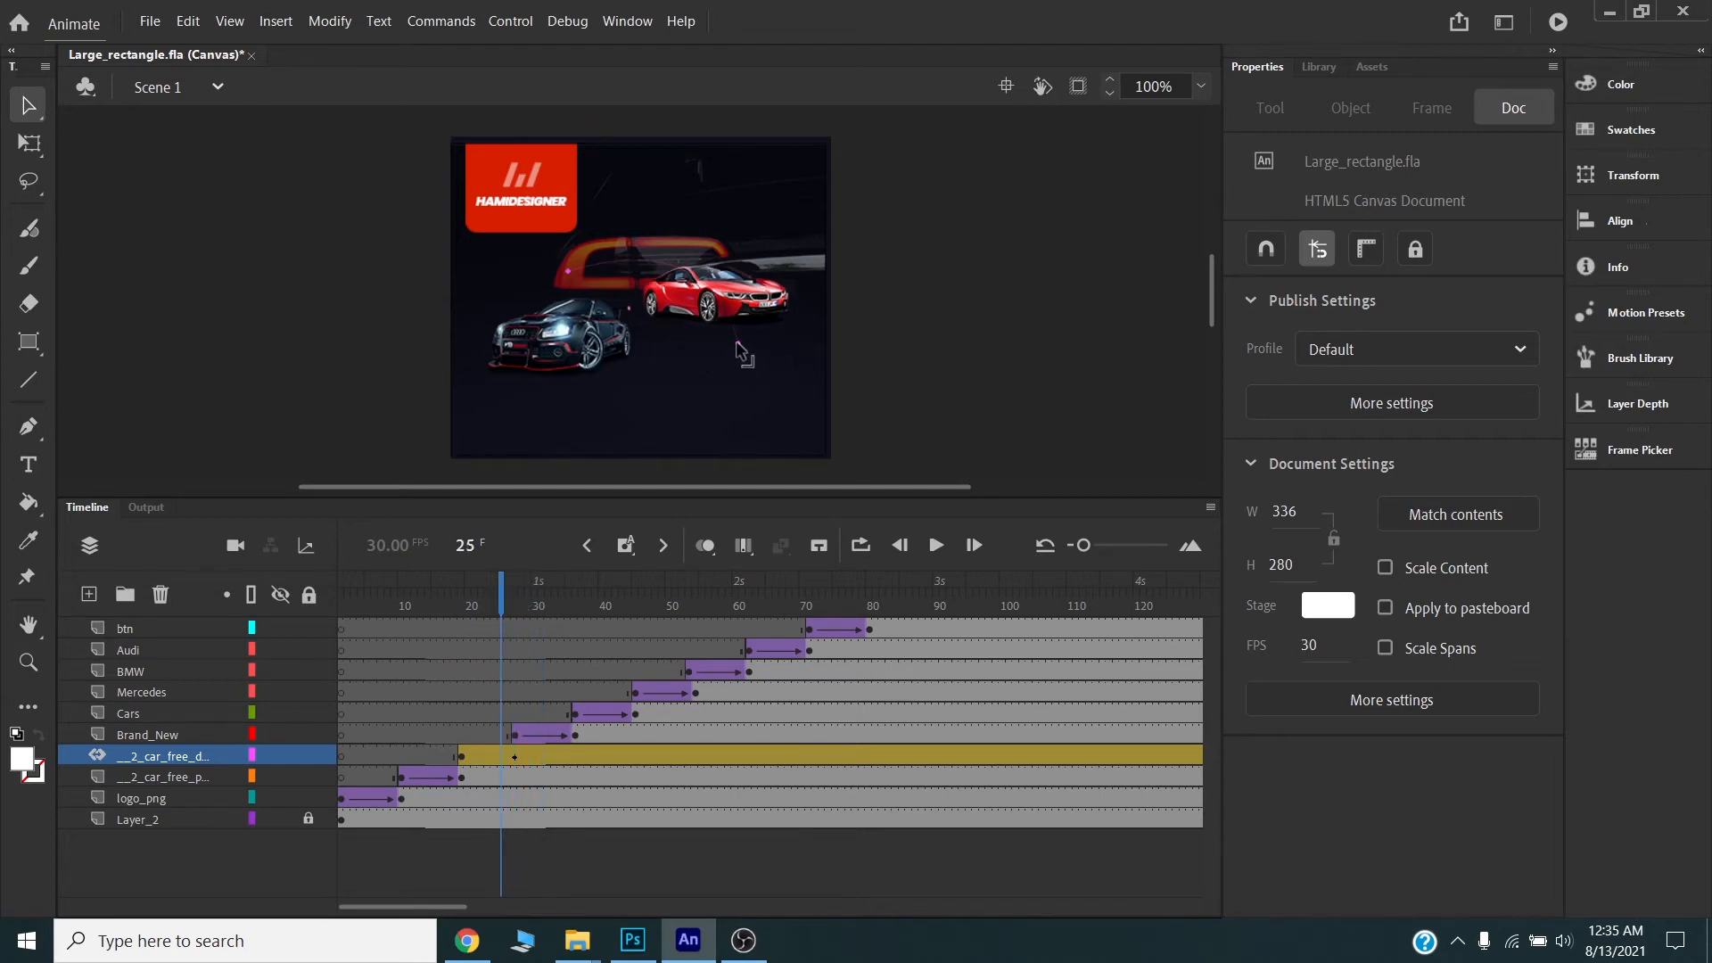
left_click_drag(738, 345, 727, 345)
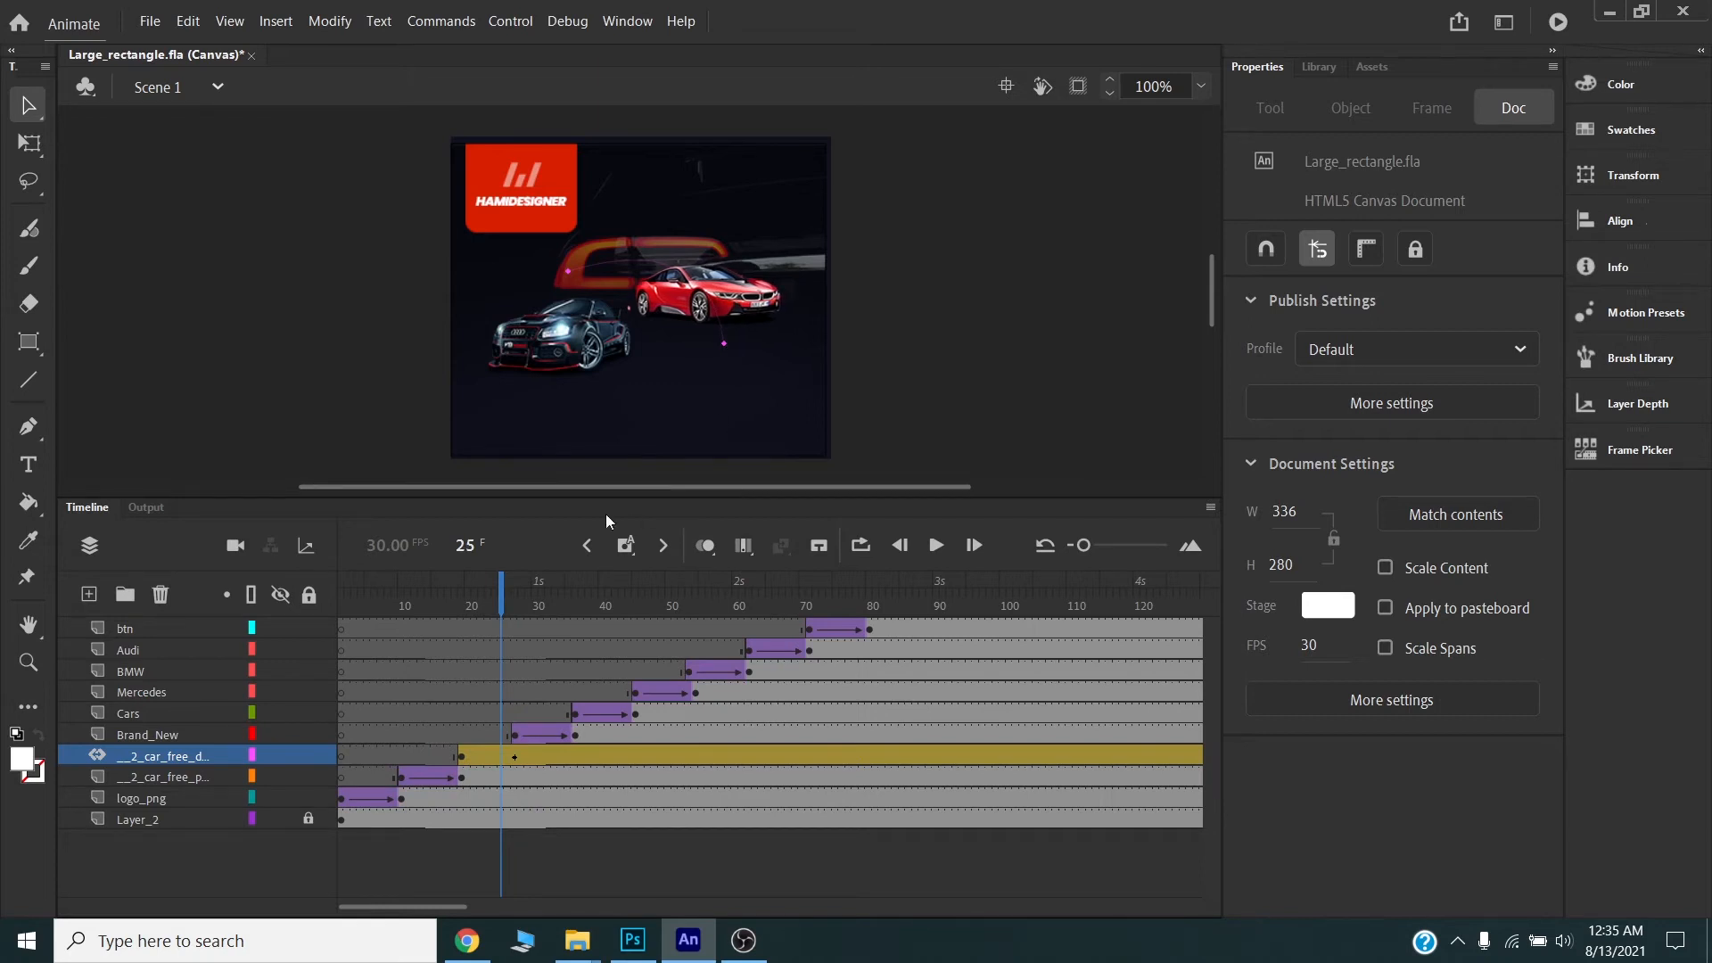
mouse_move(497, 593)
left_mouse_down()
mouse_move(523, 593)
mouse_move(459, 593)
mouse_move(539, 593)
mouse_move(466, 593)
mouse_move(507, 593)
left_mouse_up()
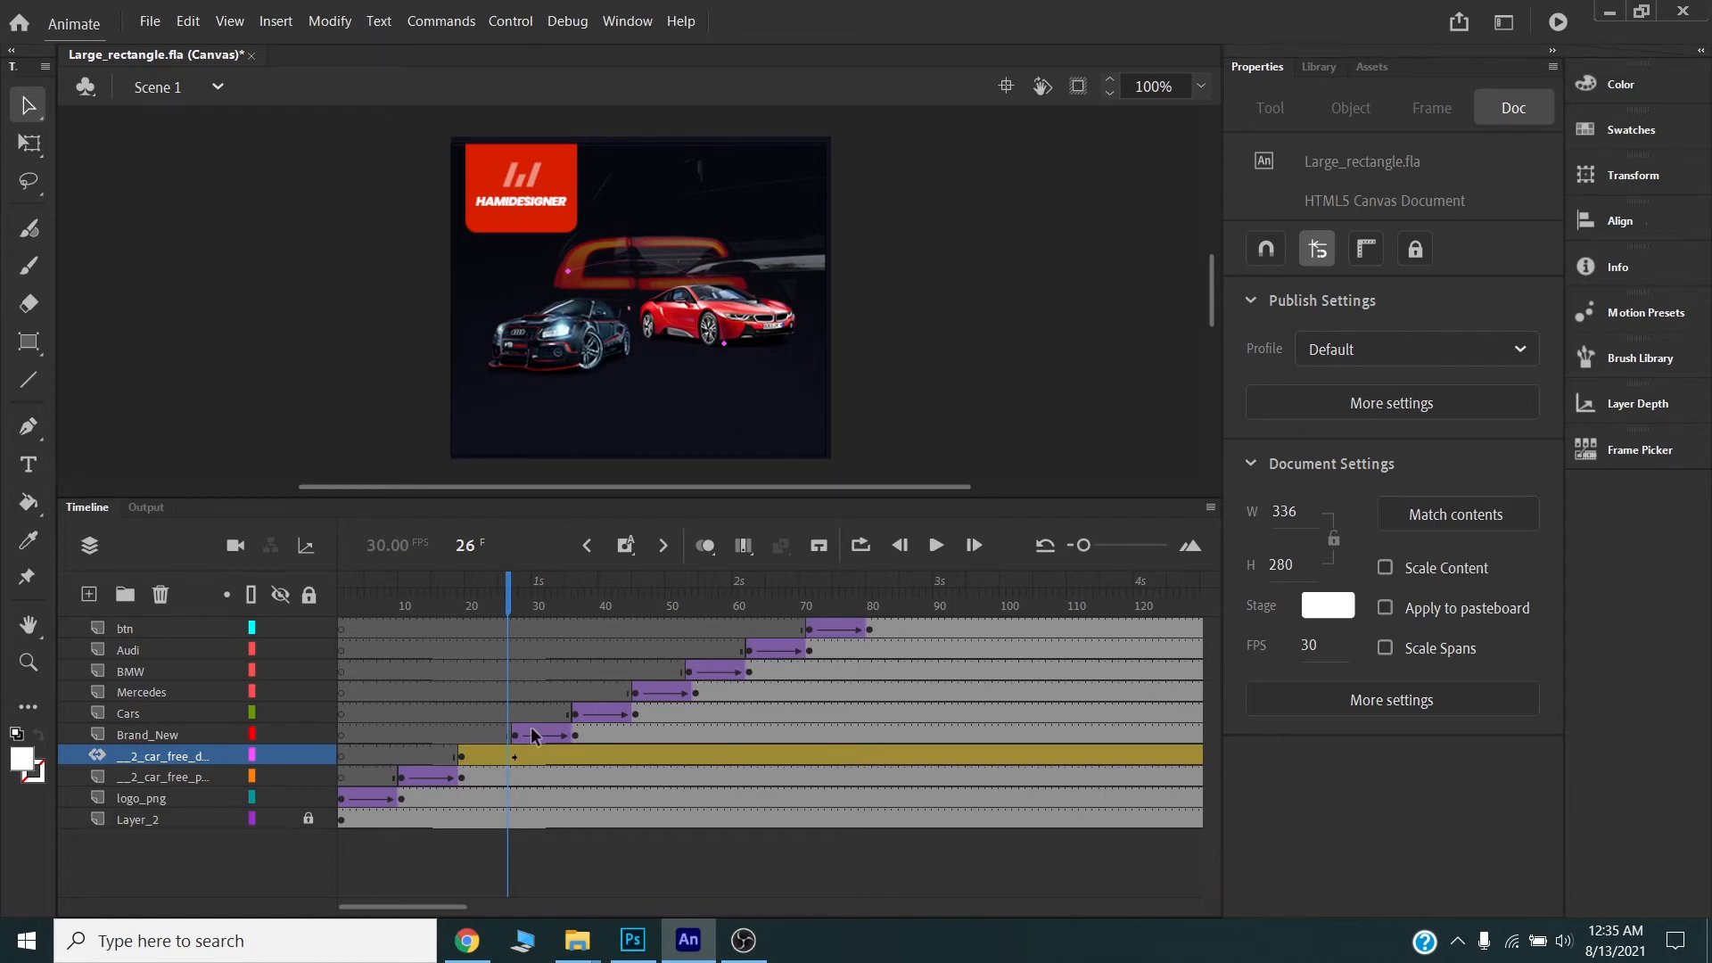
mouse_move(510, 589)
left_mouse_down()
mouse_move(455, 593)
mouse_move(523, 607)
mouse_move(462, 607)
mouse_move(496, 607)
left_mouse_up()
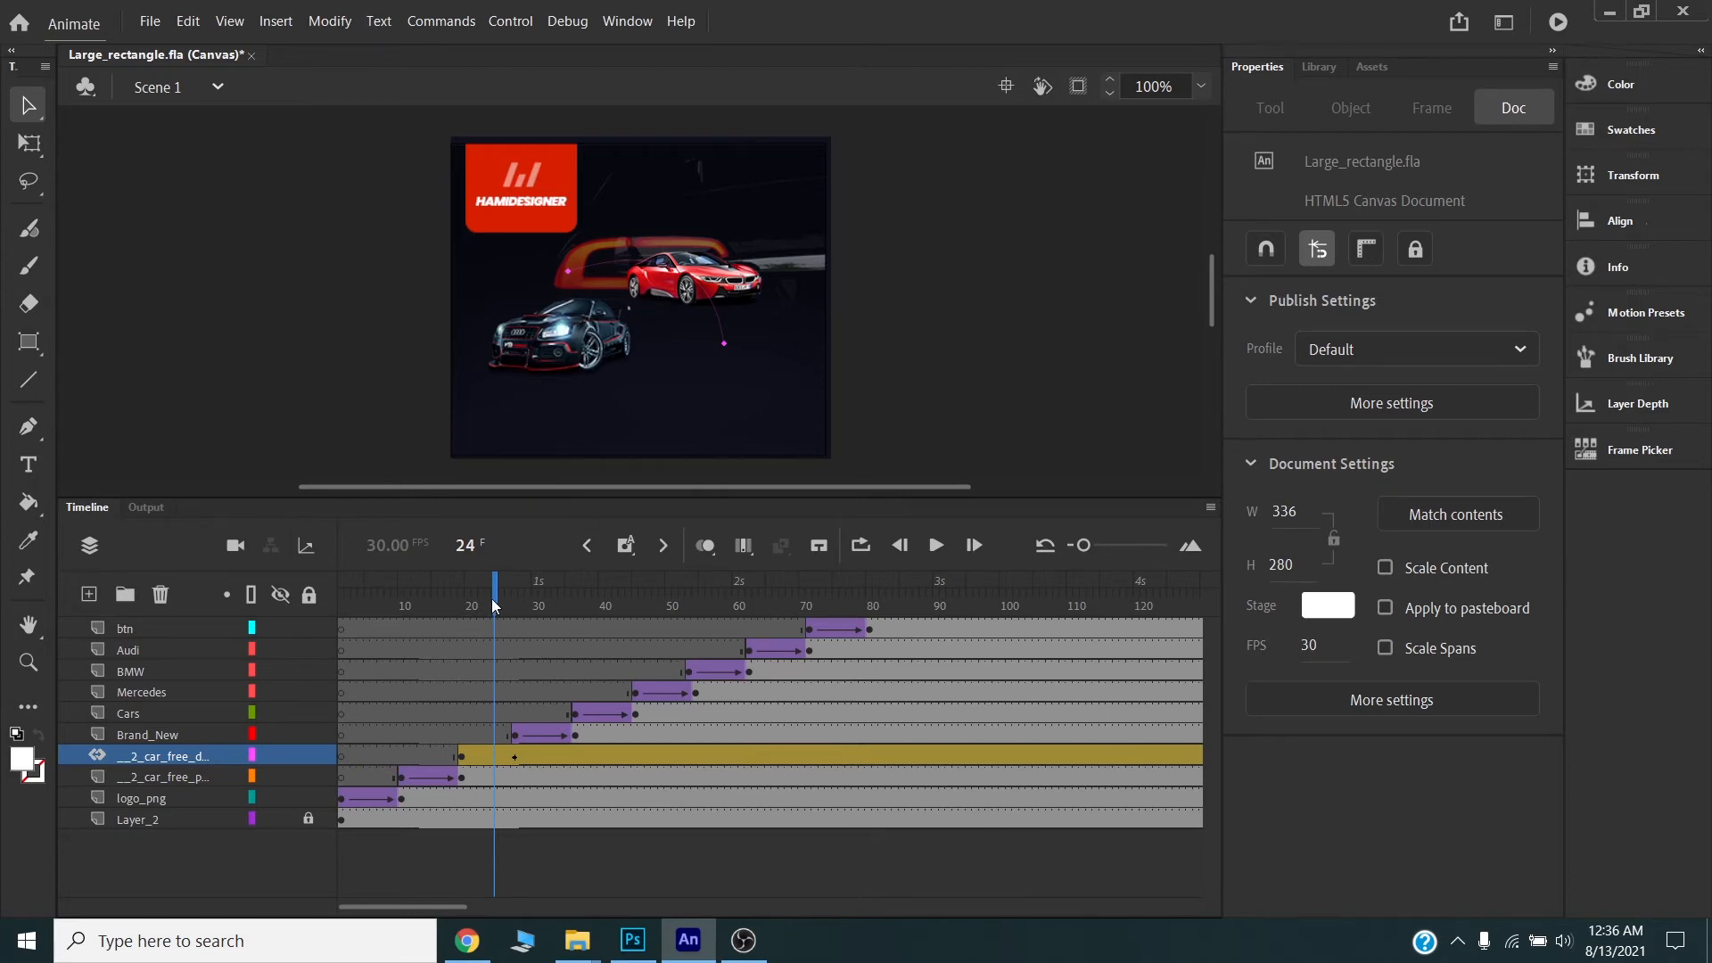
- Set the red car's alpha to 0% at the motion tween's starting keyframe on frame 19
left_click_drag(497, 603, 466, 603)
left_click(463, 756)
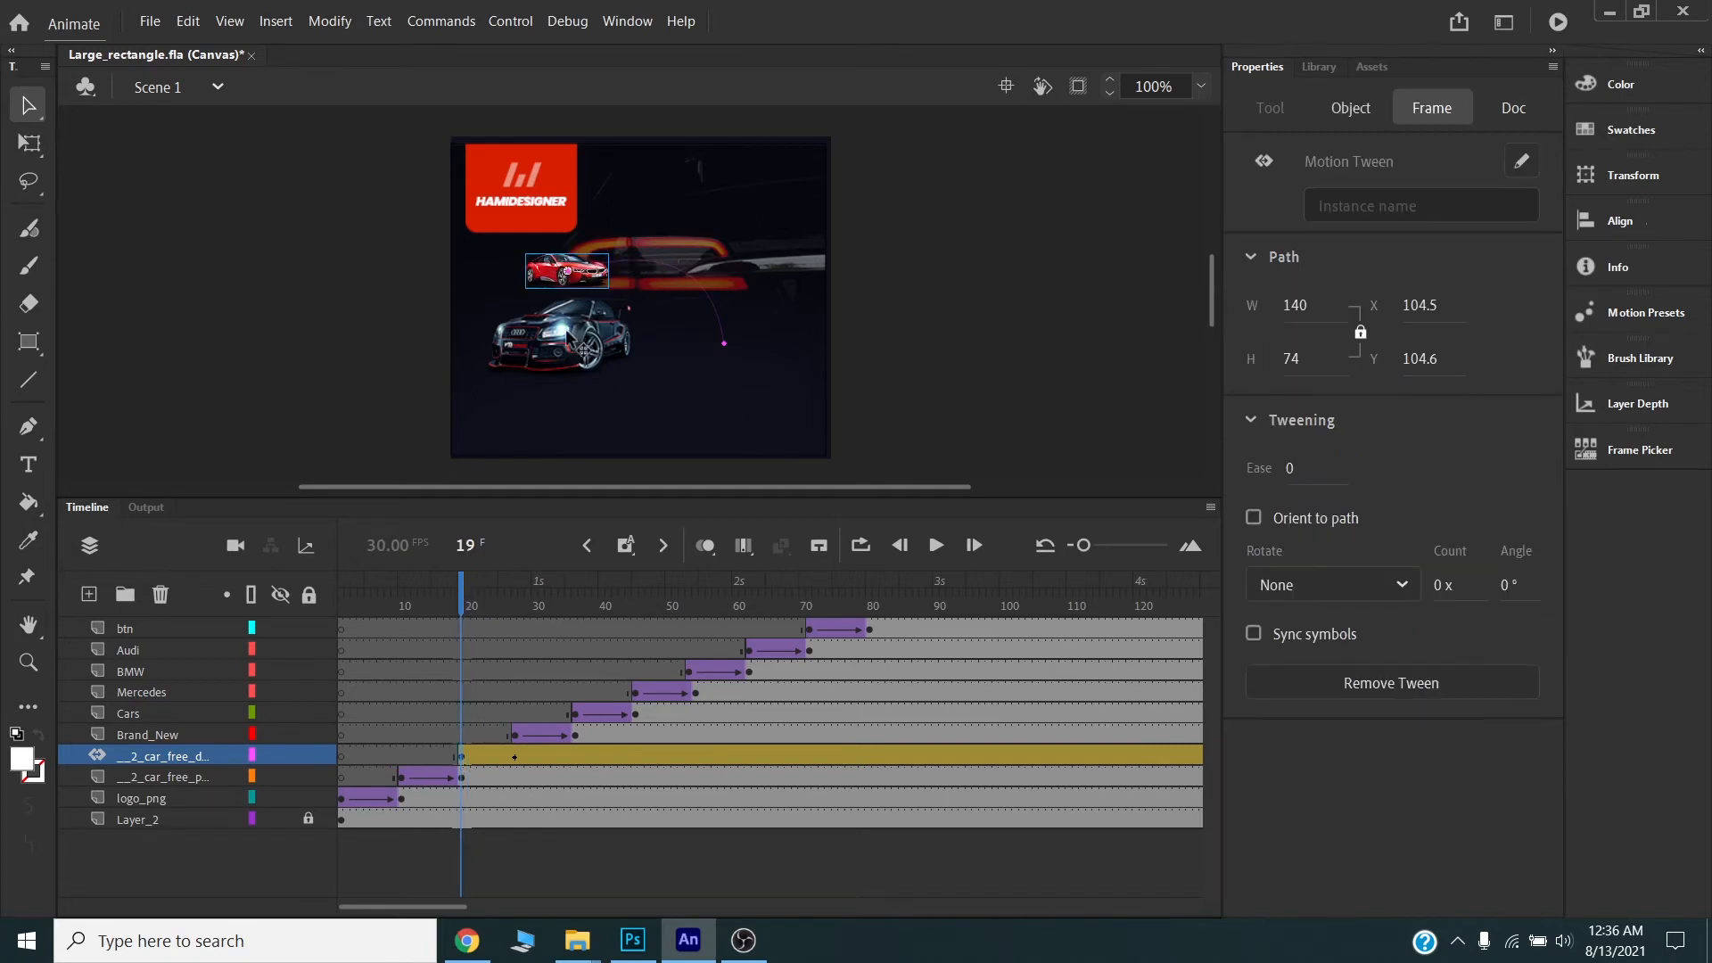
left_click(588, 273)
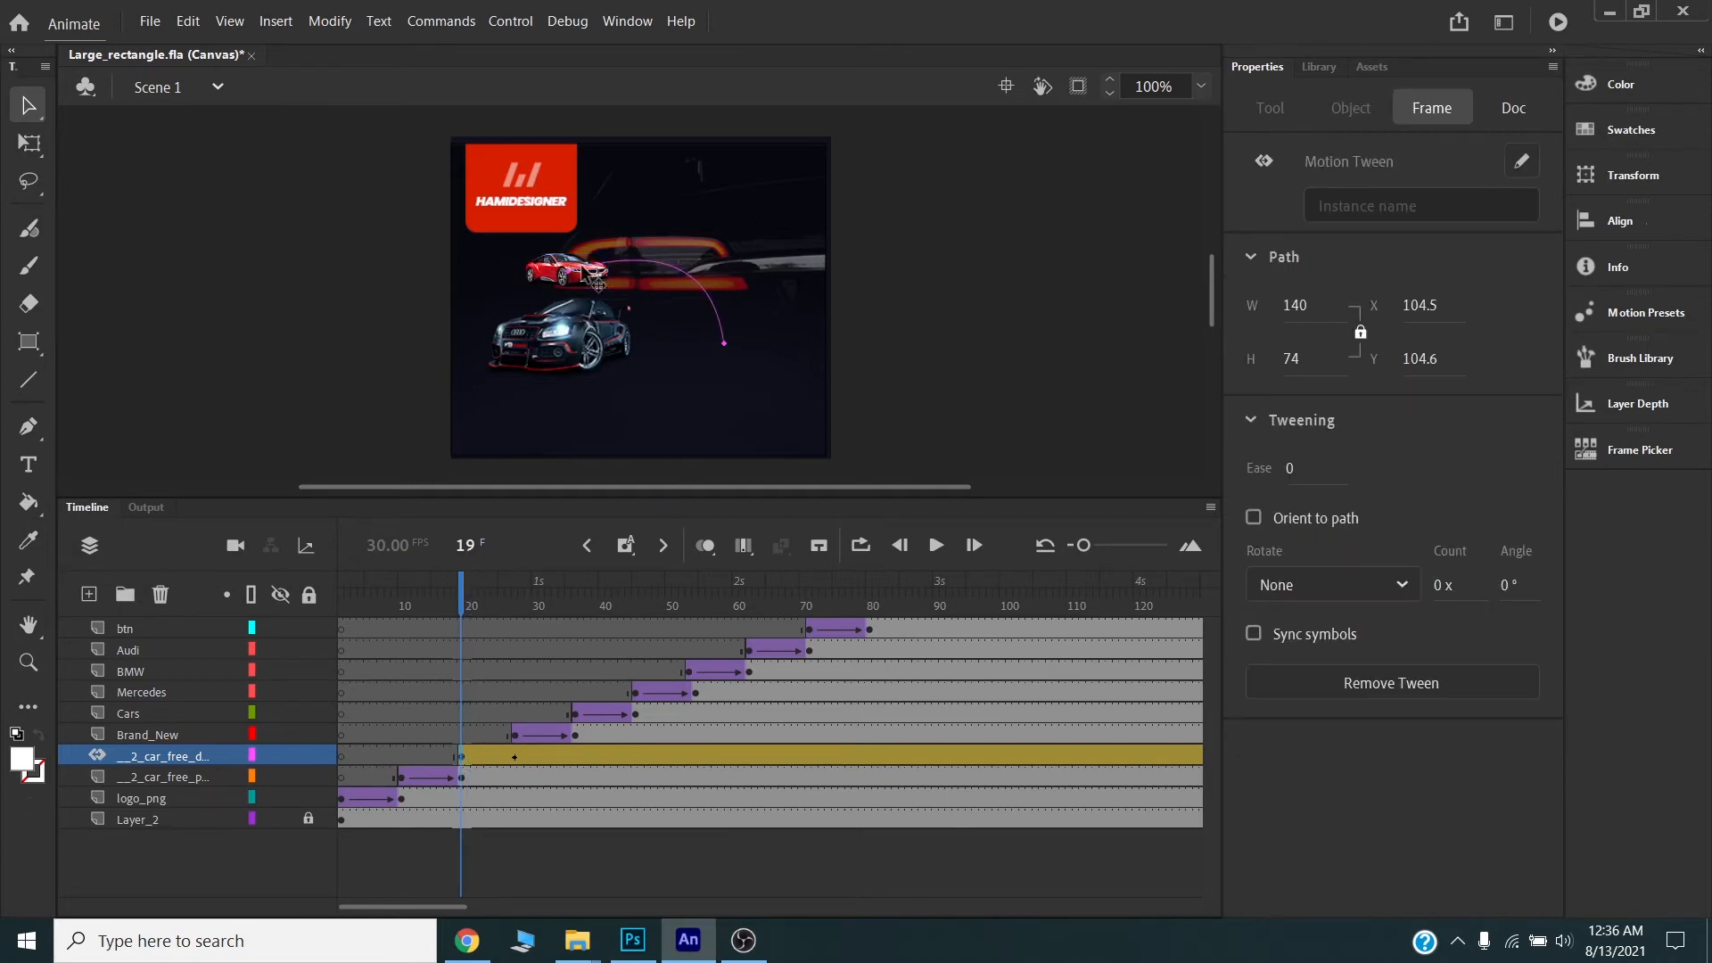
left_click(553, 270)
left_click(568, 284)
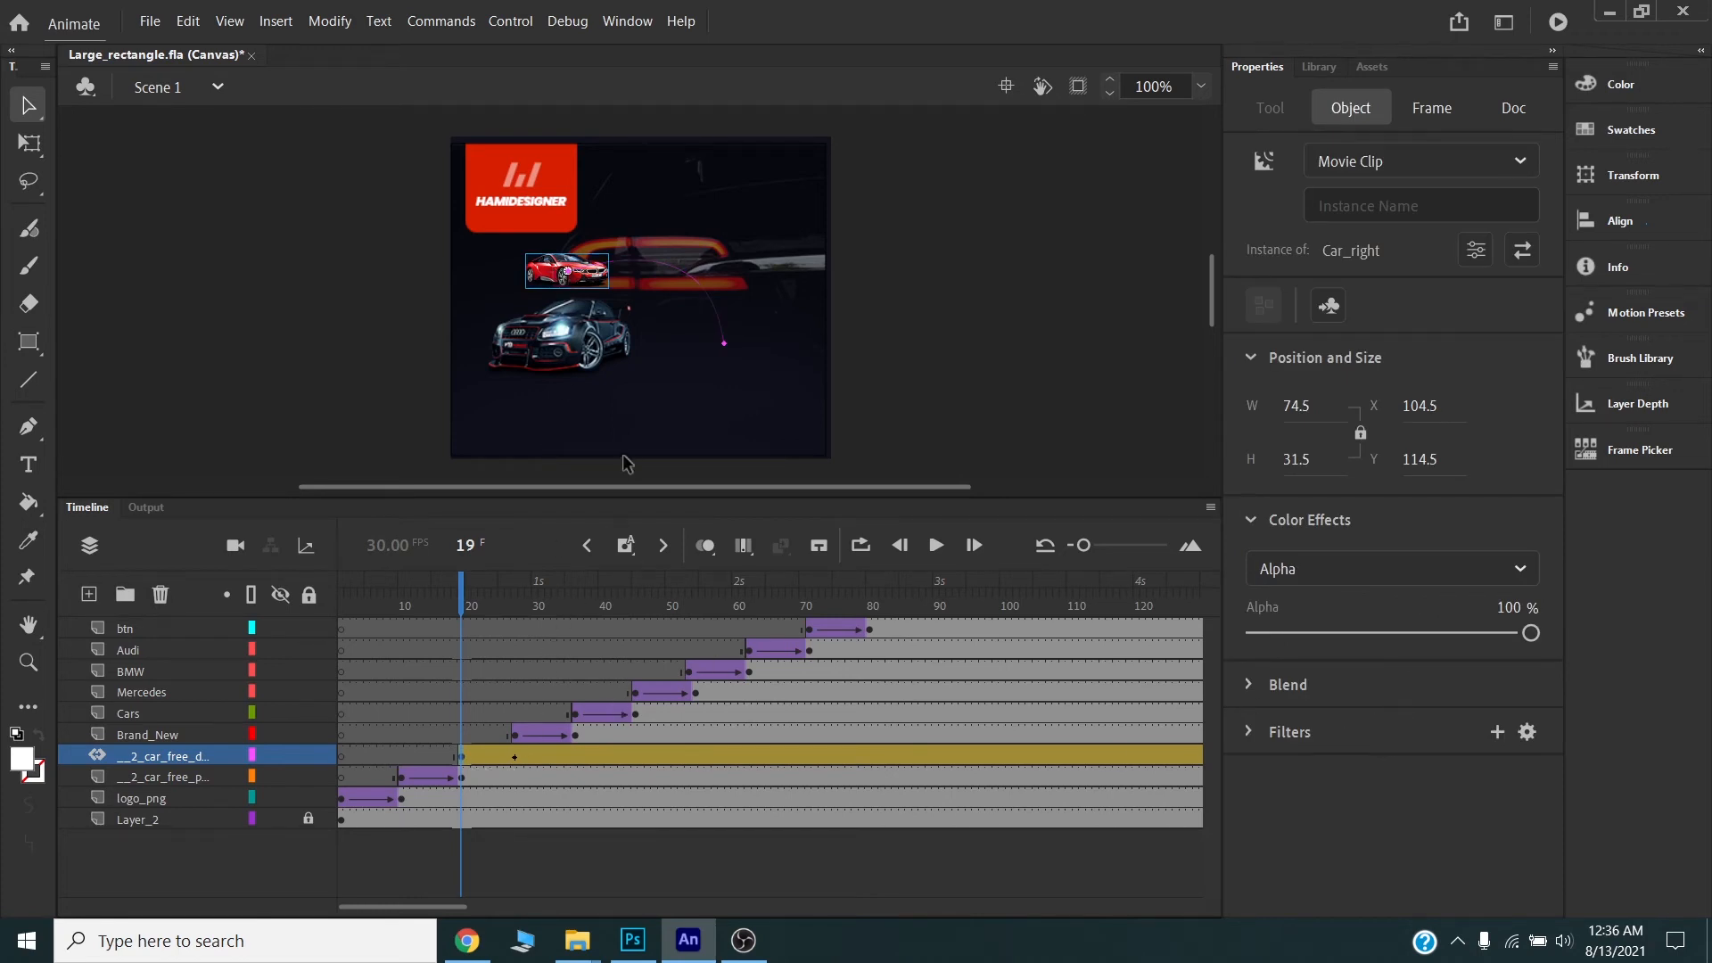
left_click(1246, 630)
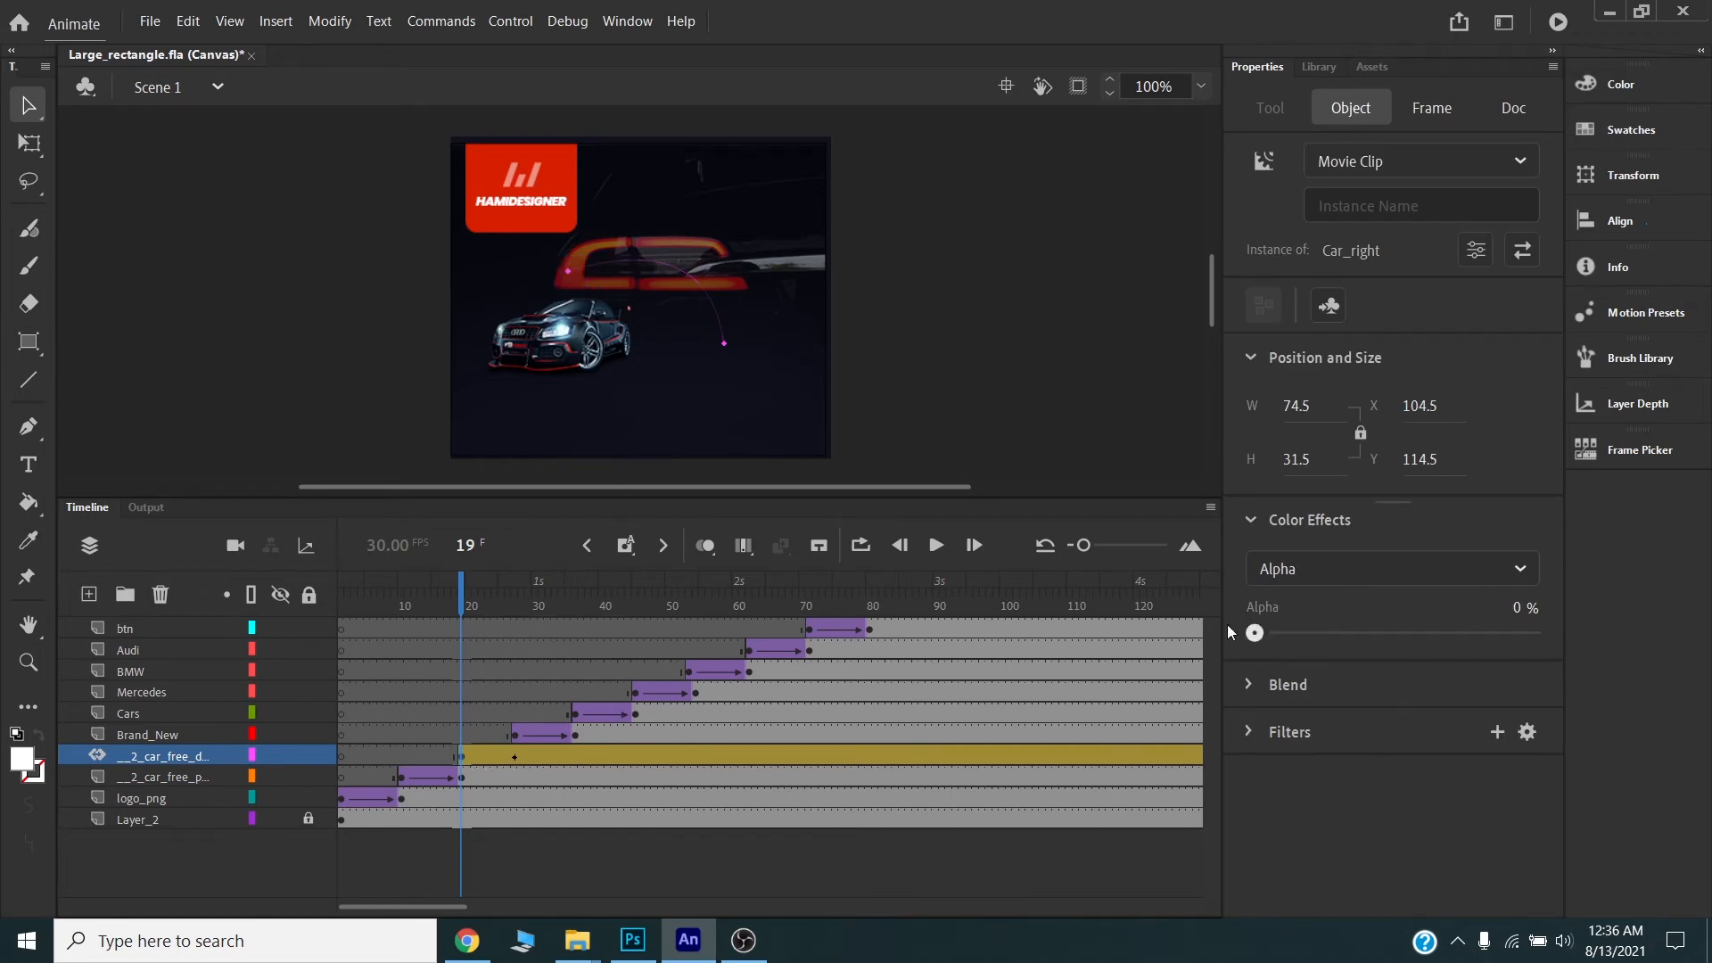
- Set the red car's alpha to 100% at the motion tween's keyframe on frame 27
left_click_drag(462, 593, 519, 602)
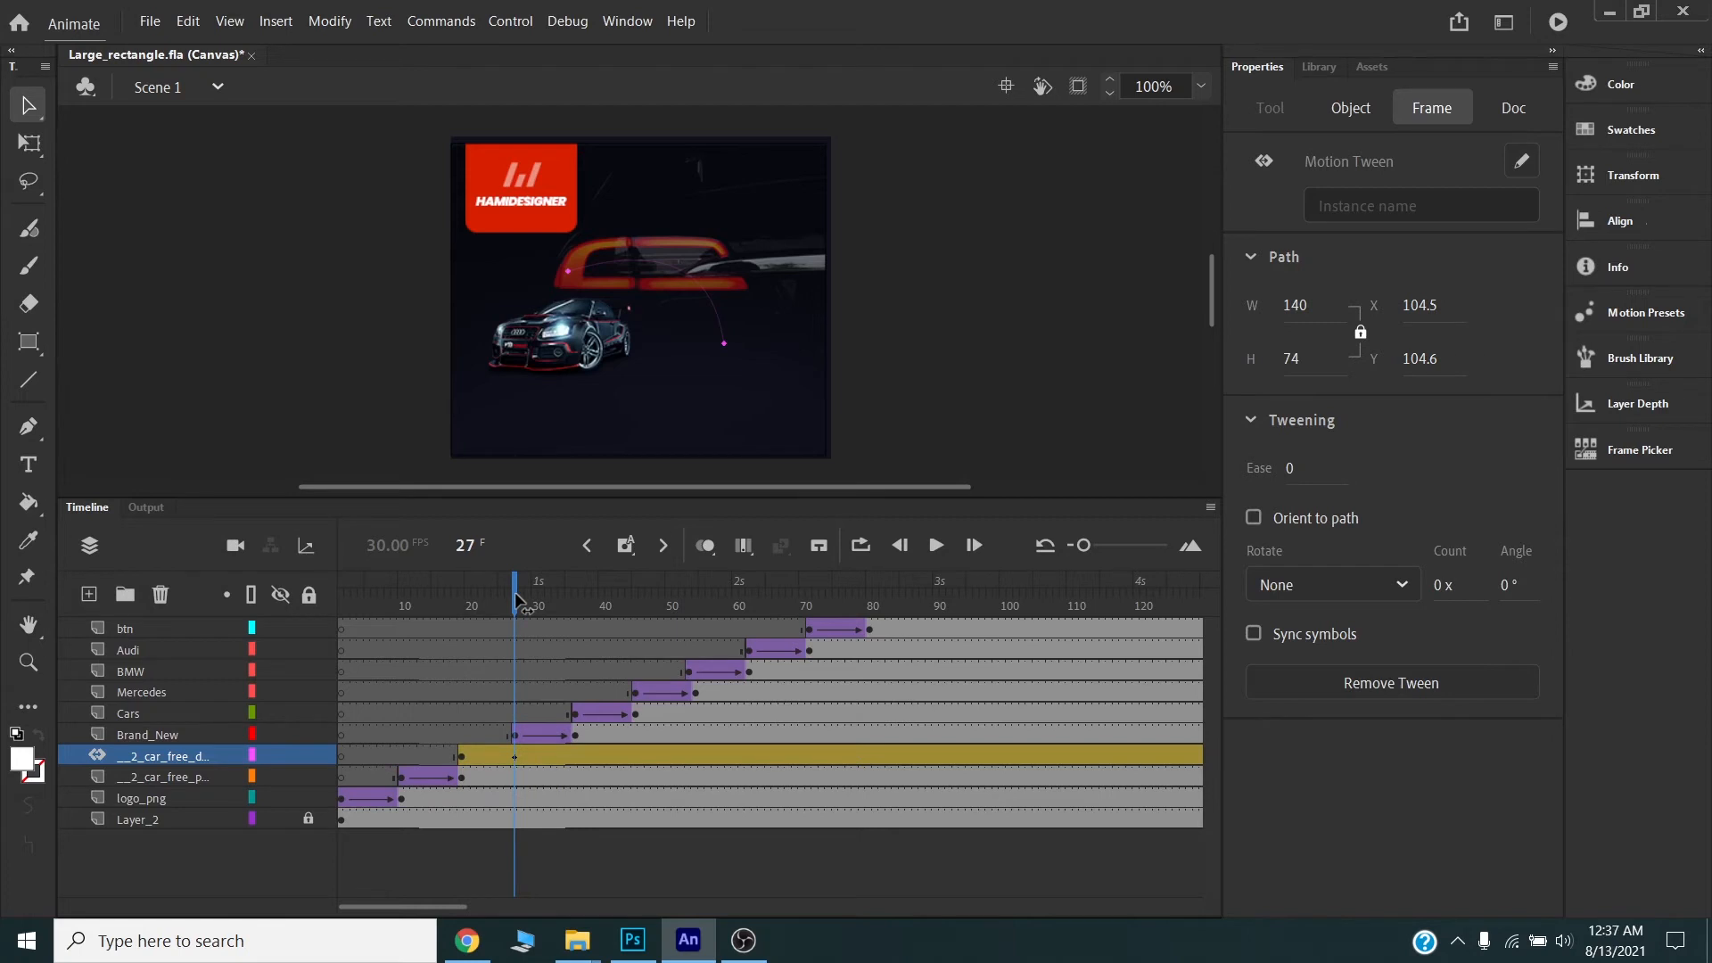
left_click(530, 752)
left_click(514, 757)
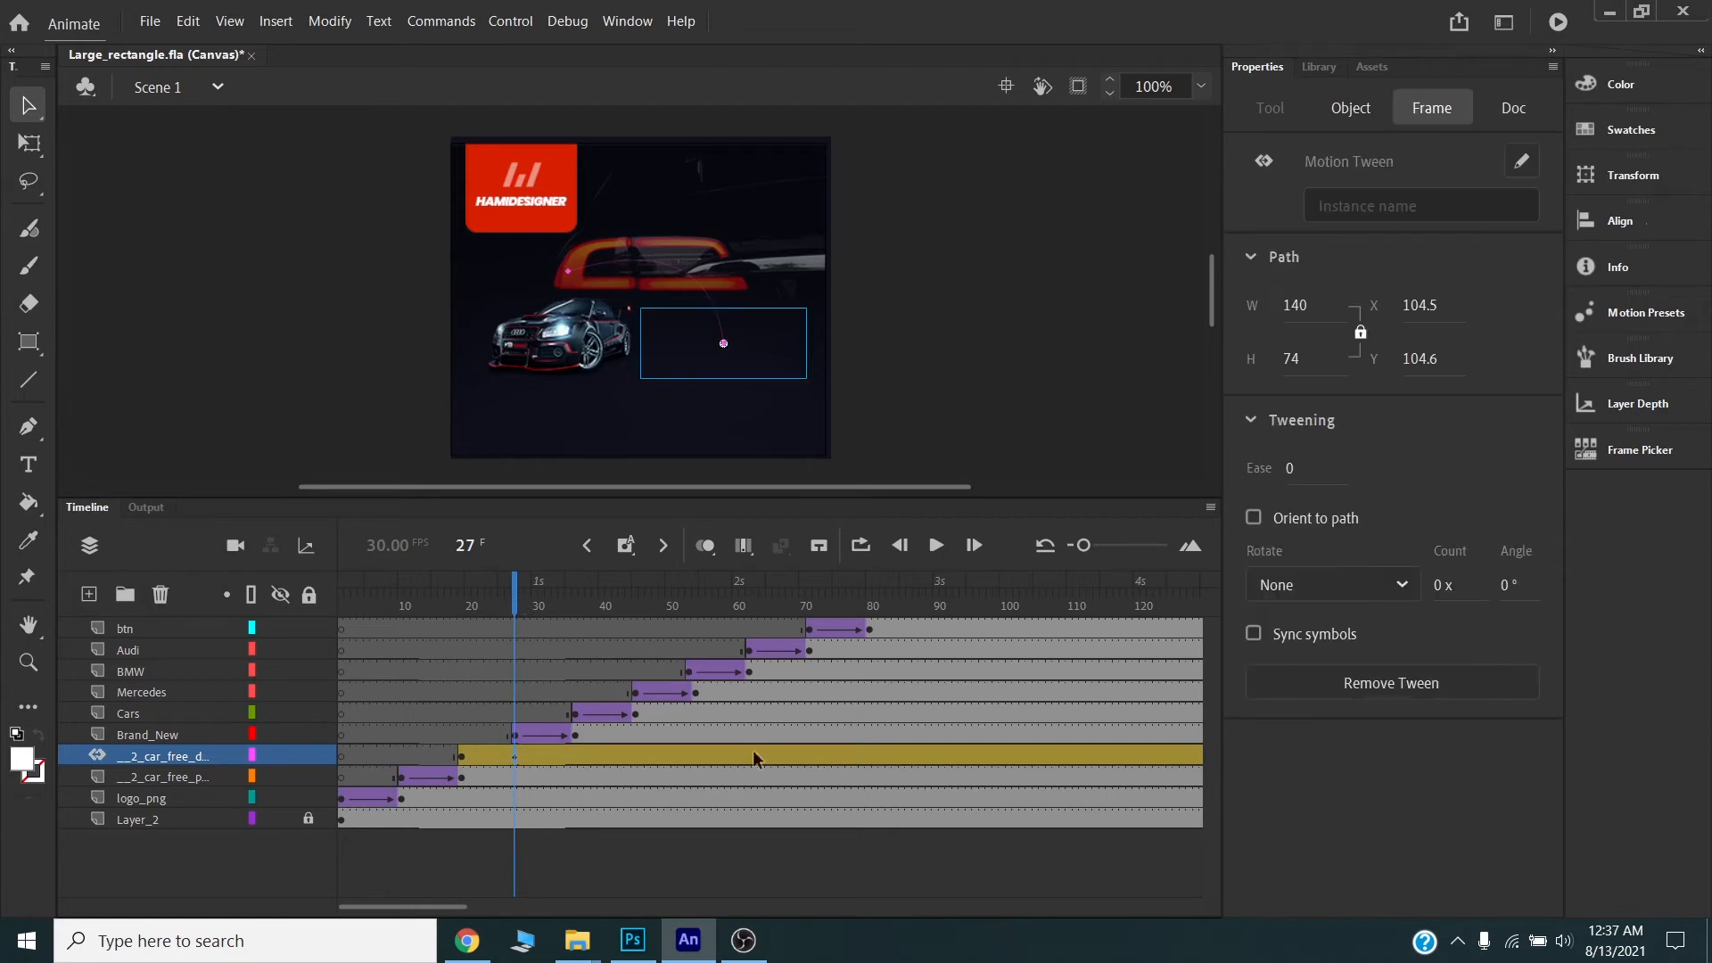
left_click(752, 353)
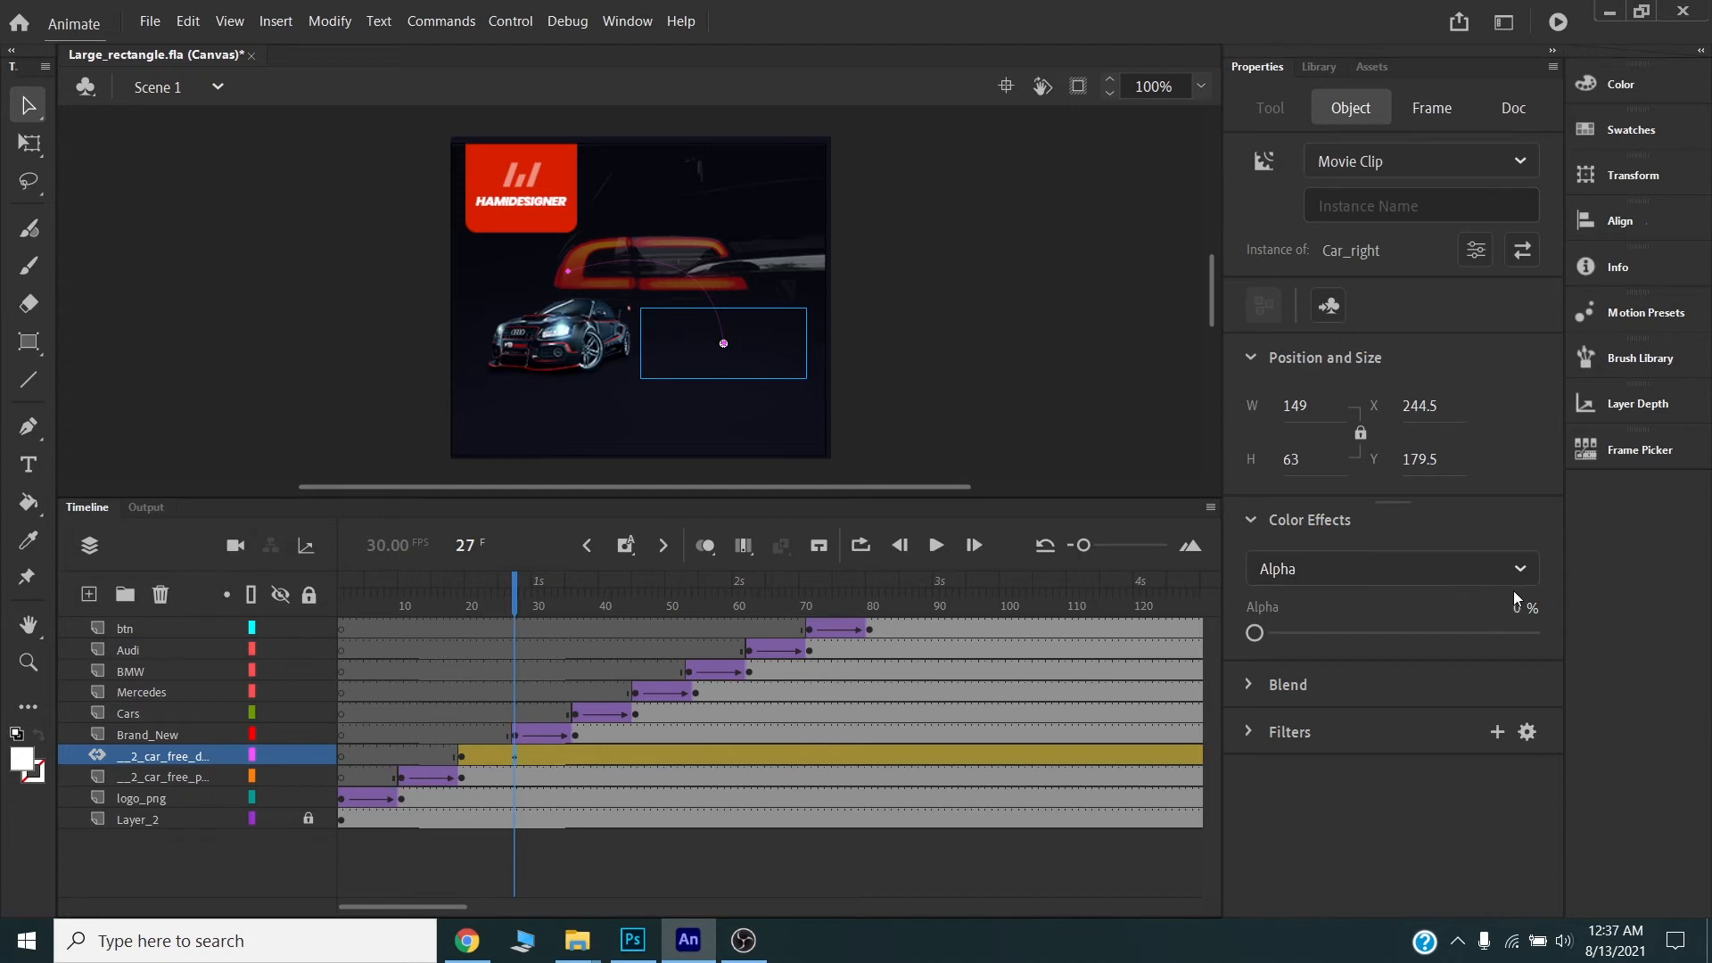
left_click_drag(1256, 633, 1597, 630)
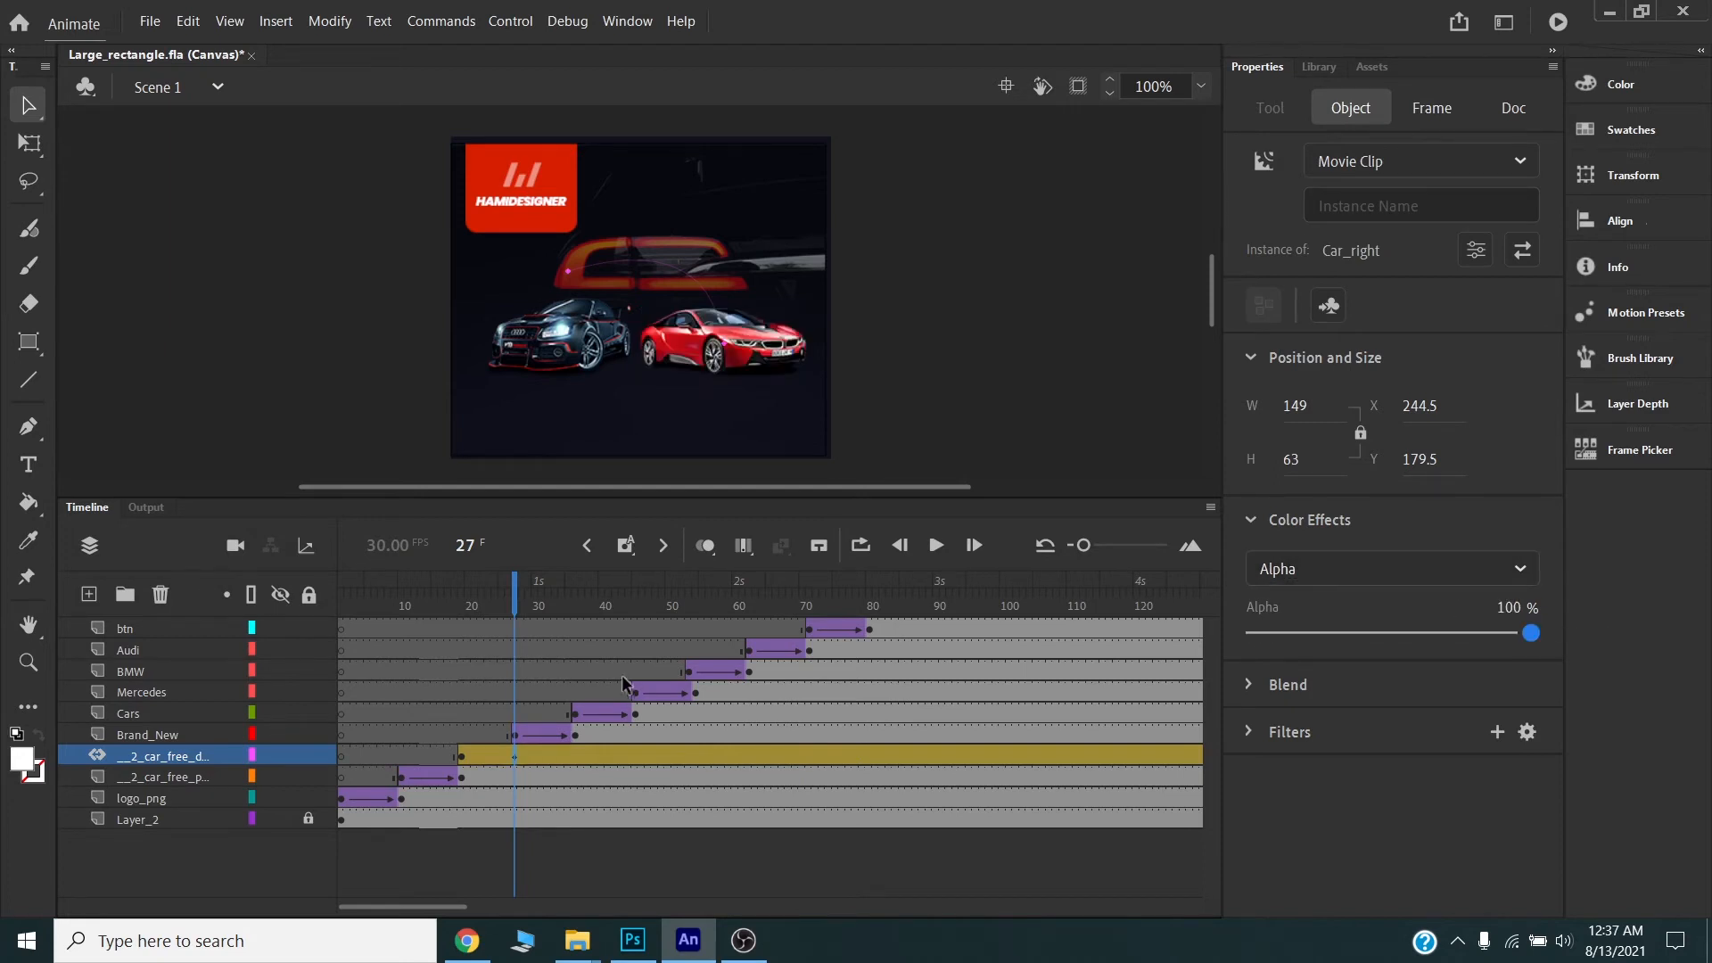
- Save the banner, preview its animation in the browser, close the preview, and return to frame 80 on the timeline
left_click_drag(538, 603, 671, 590)
key("ctrl+s")
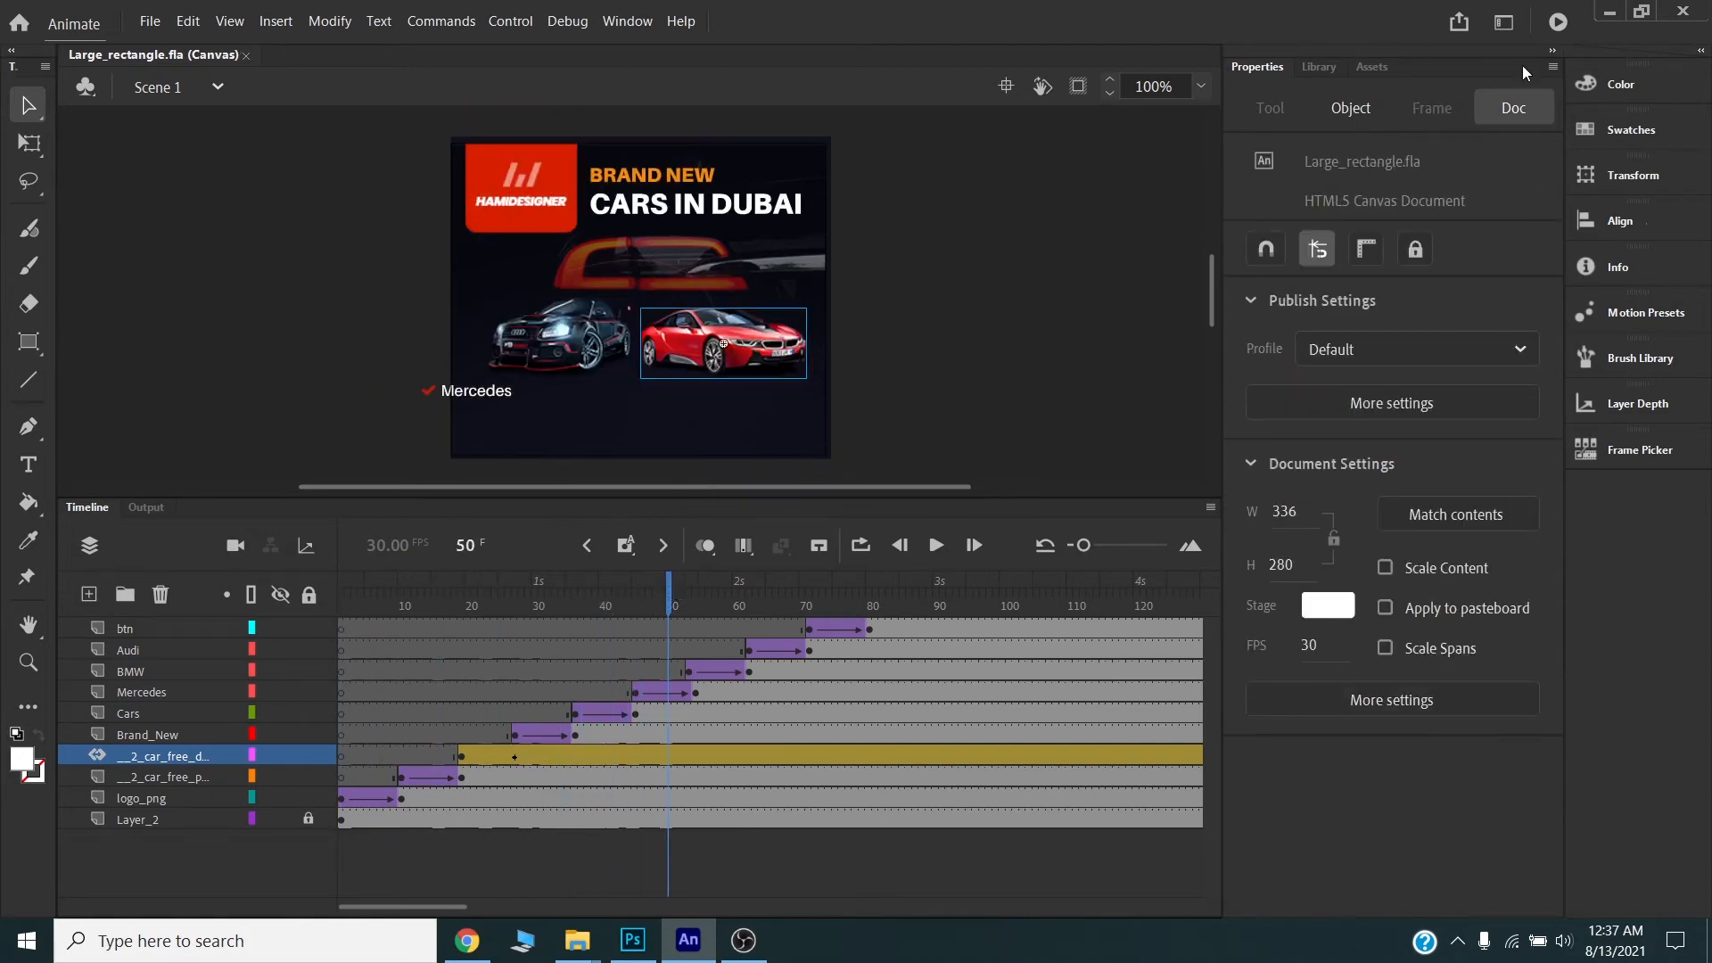
left_click(1558, 21)
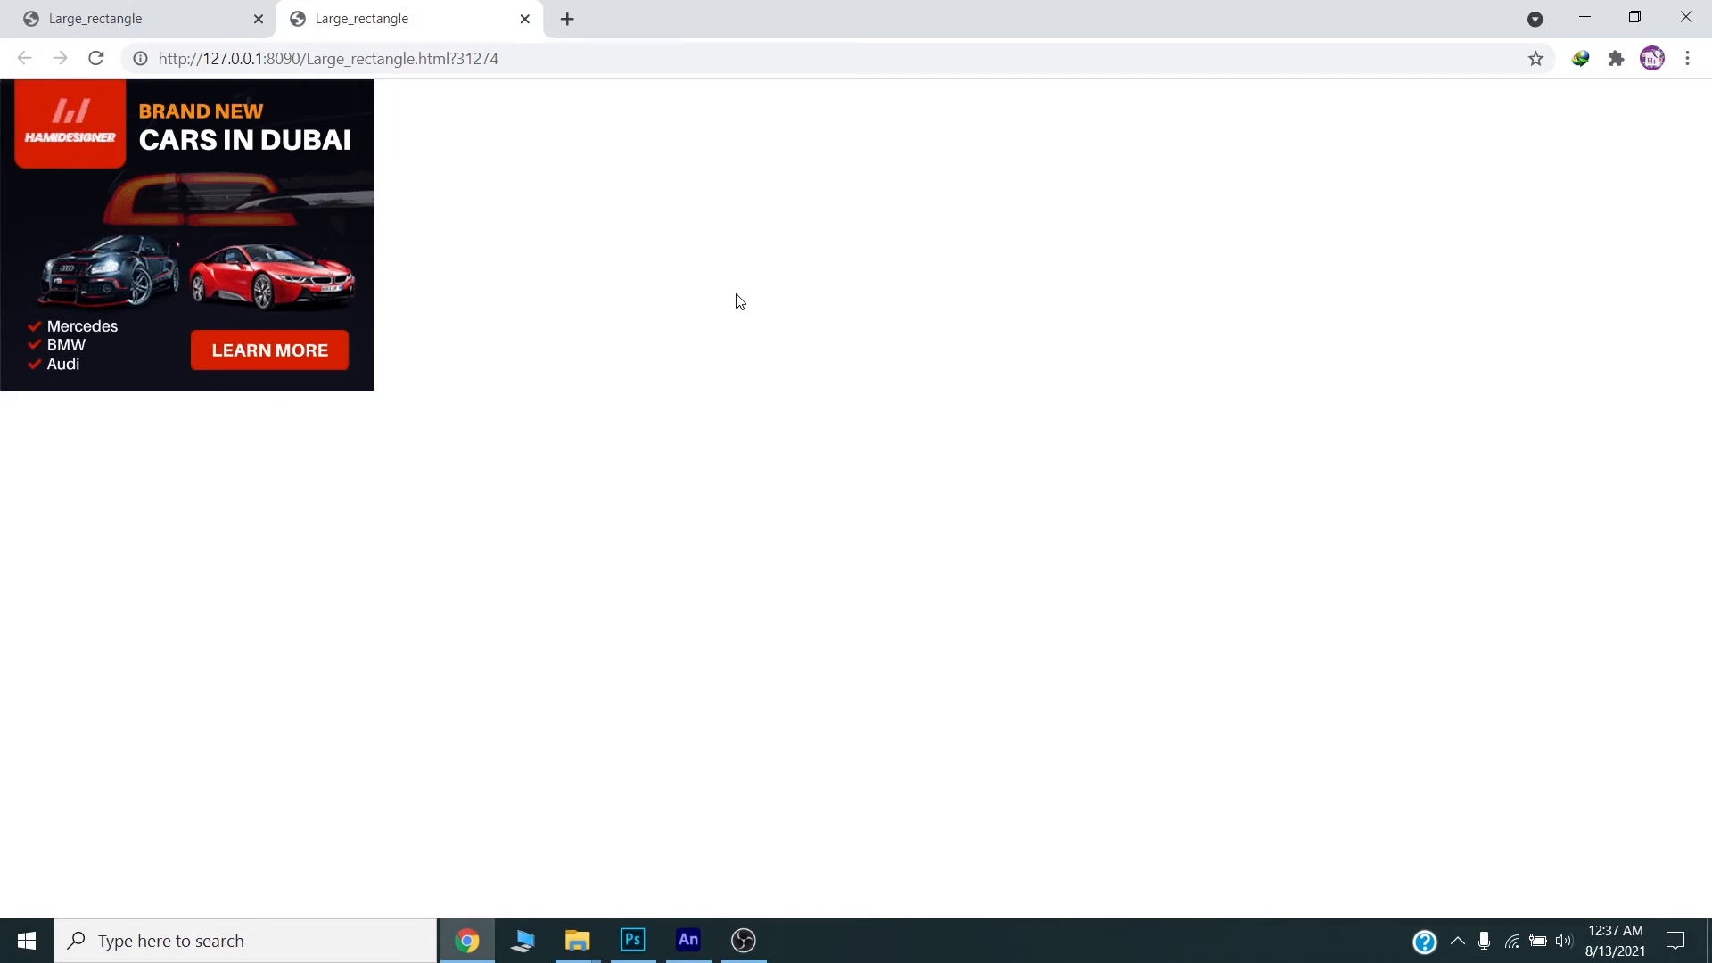
middle_click(399, 4)
left_click(701, 950)
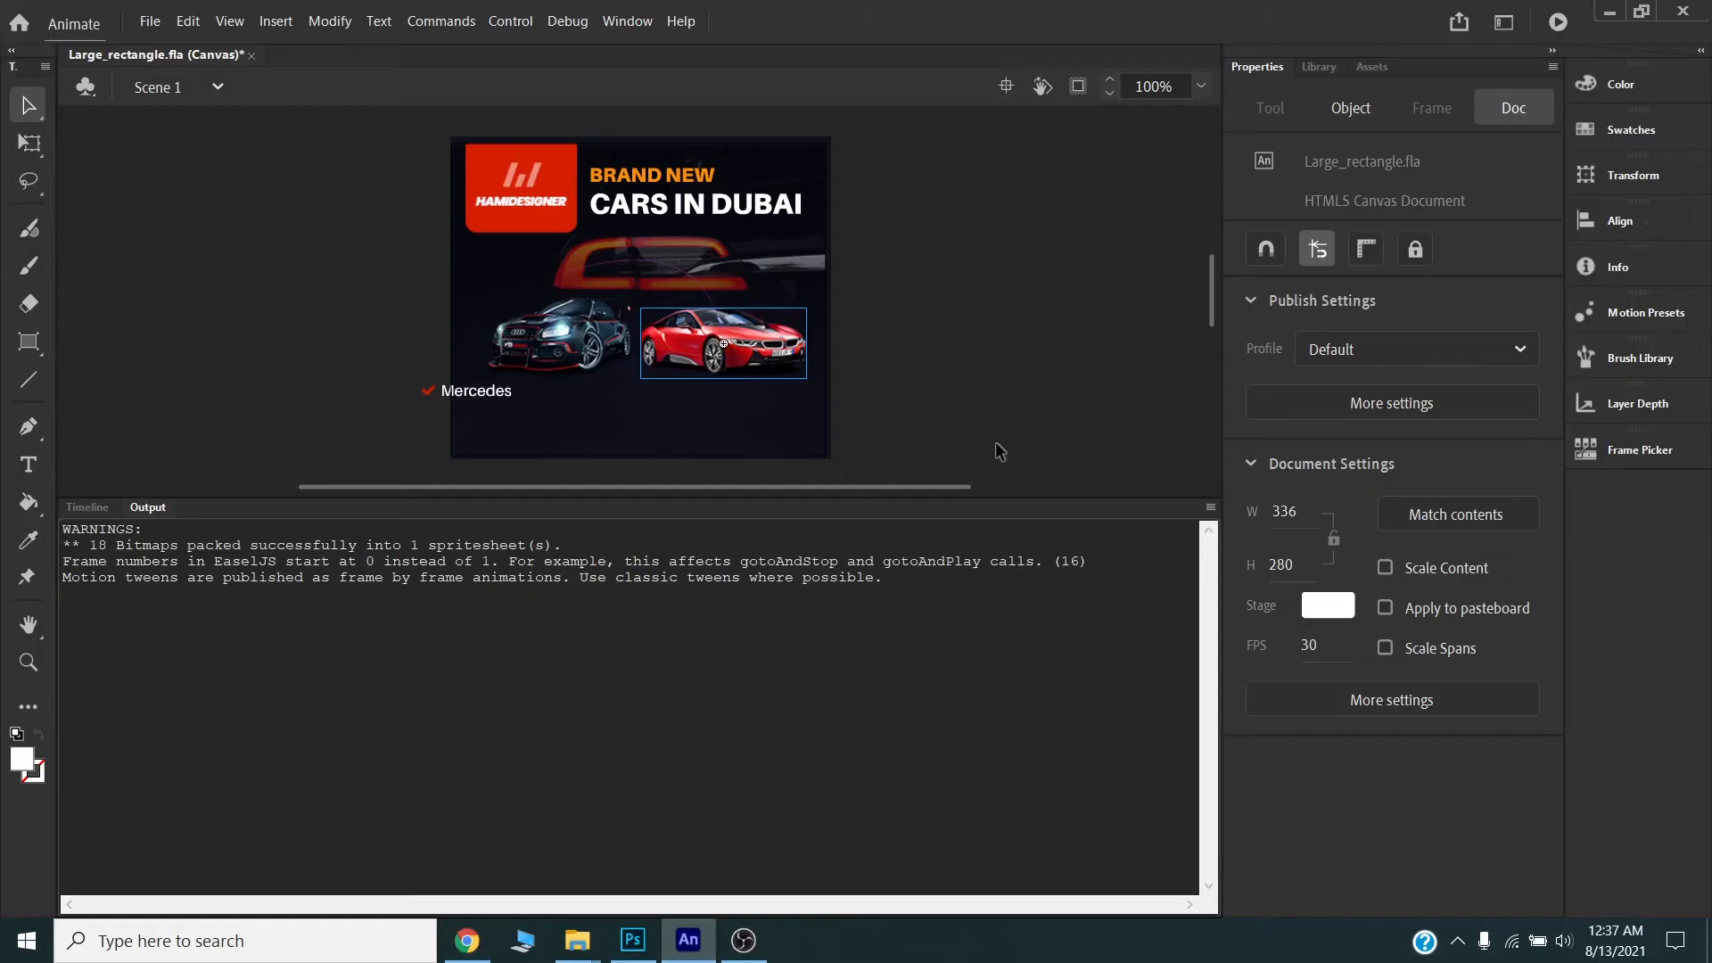
left_click(98, 509)
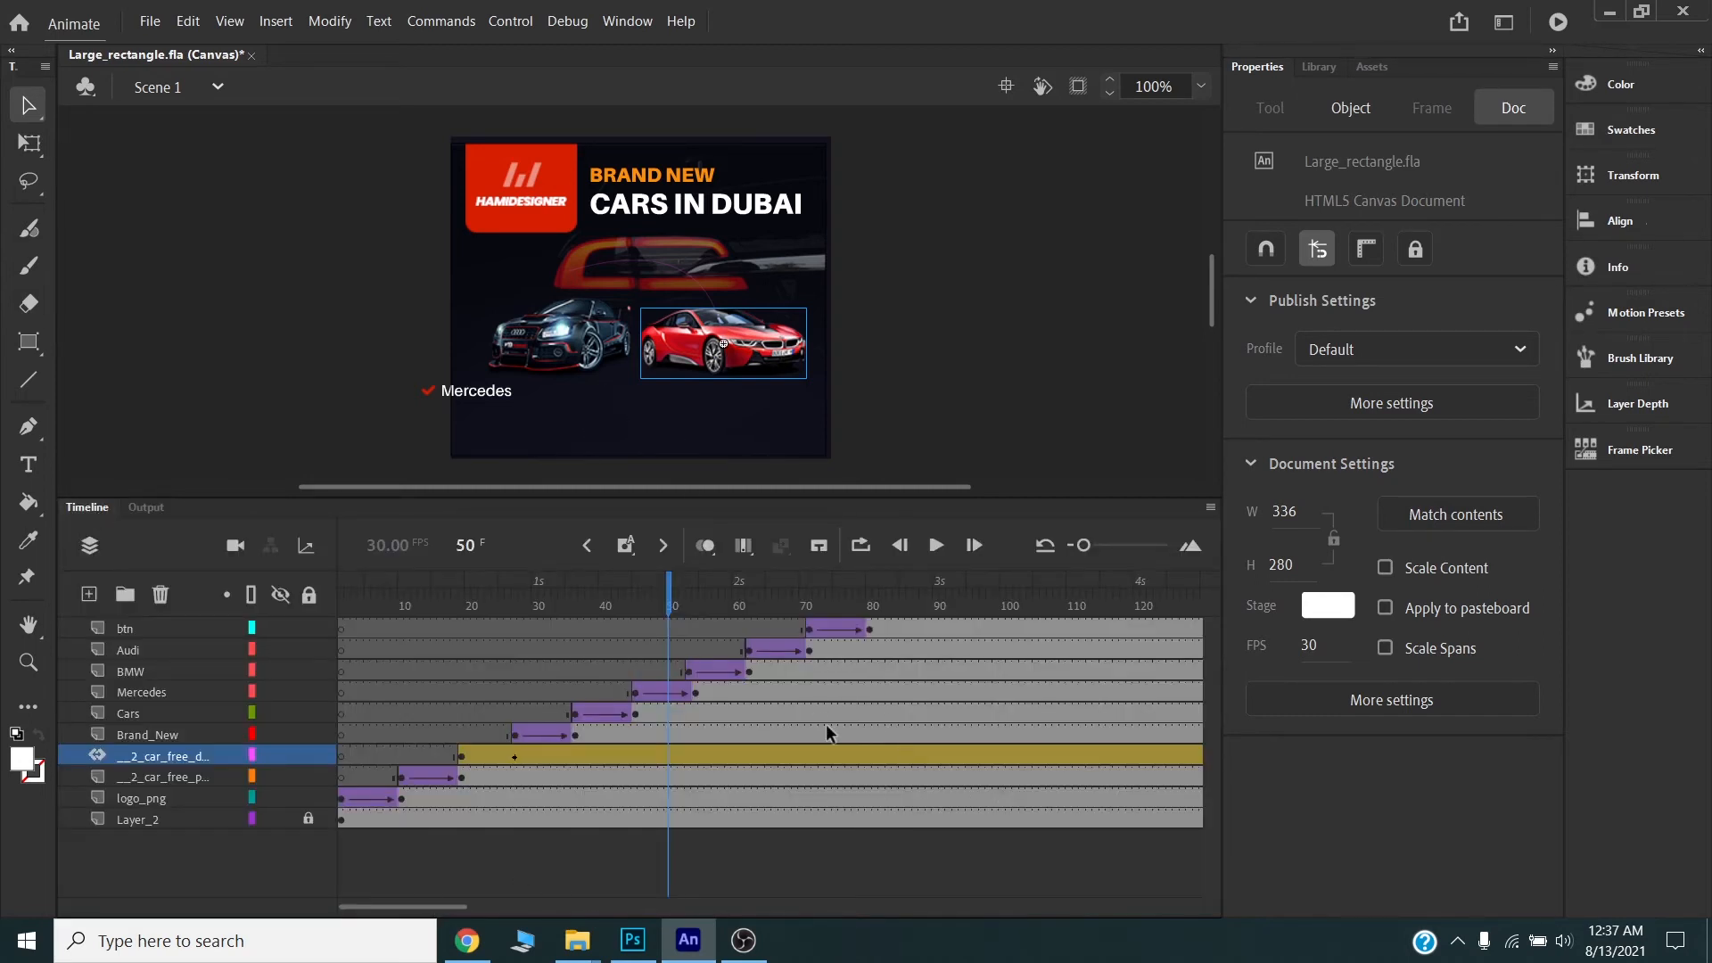
left_click_drag(672, 578, 872, 578)
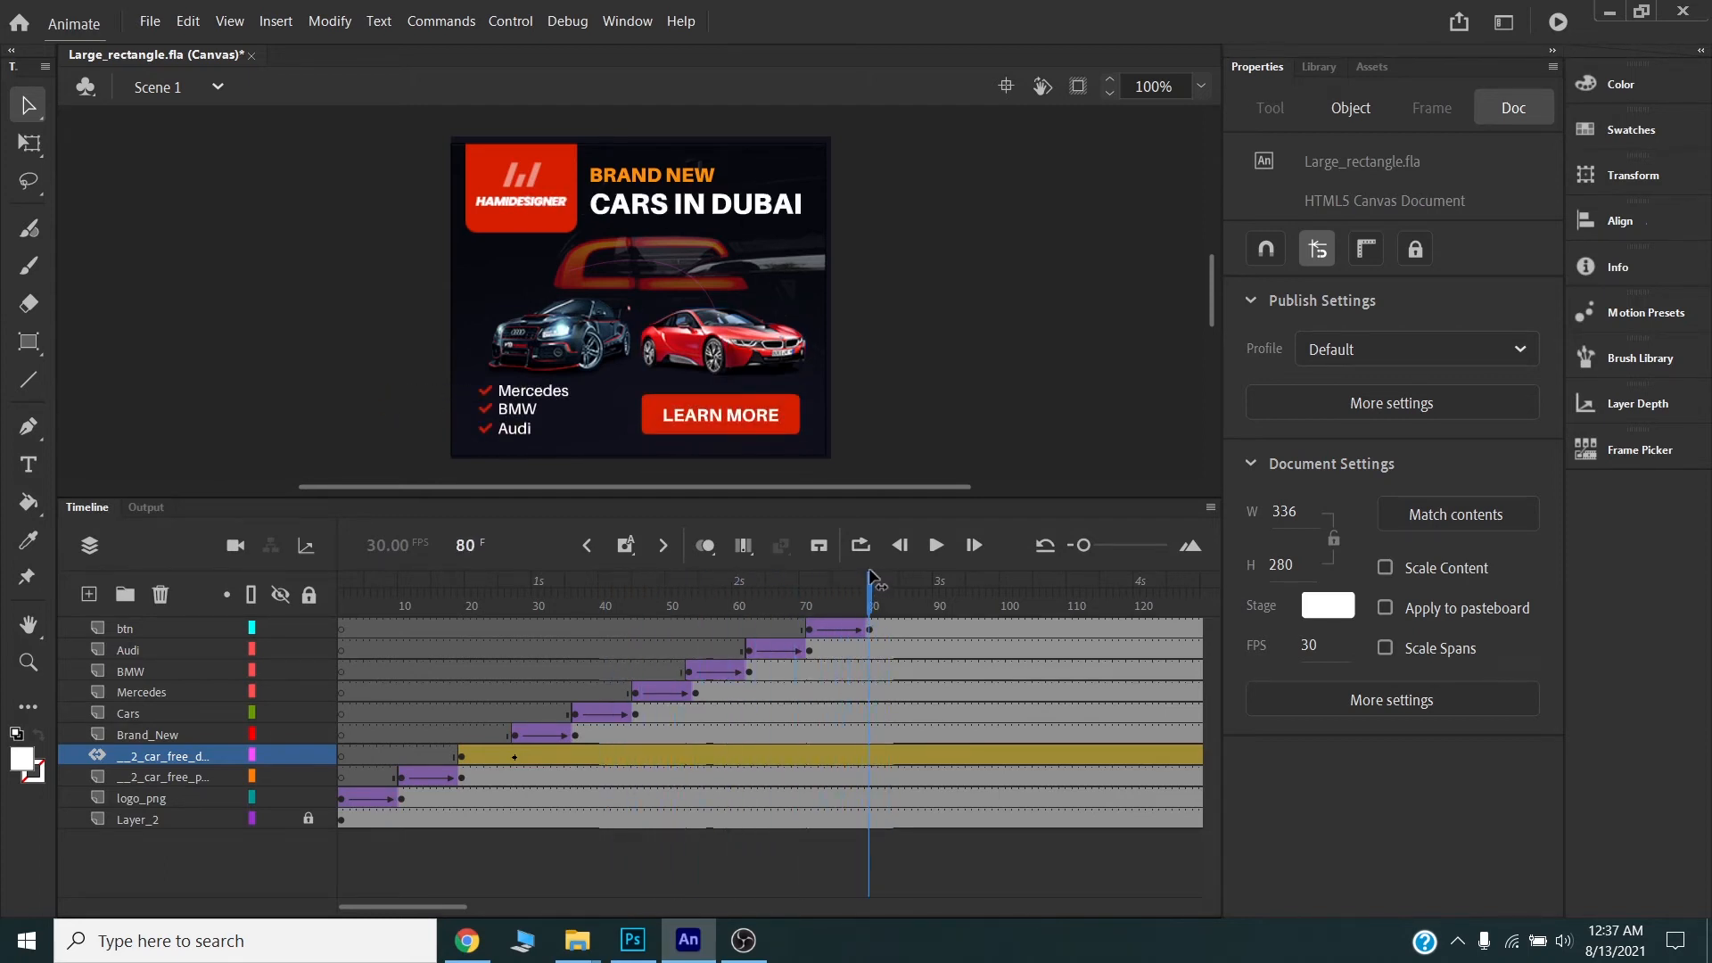
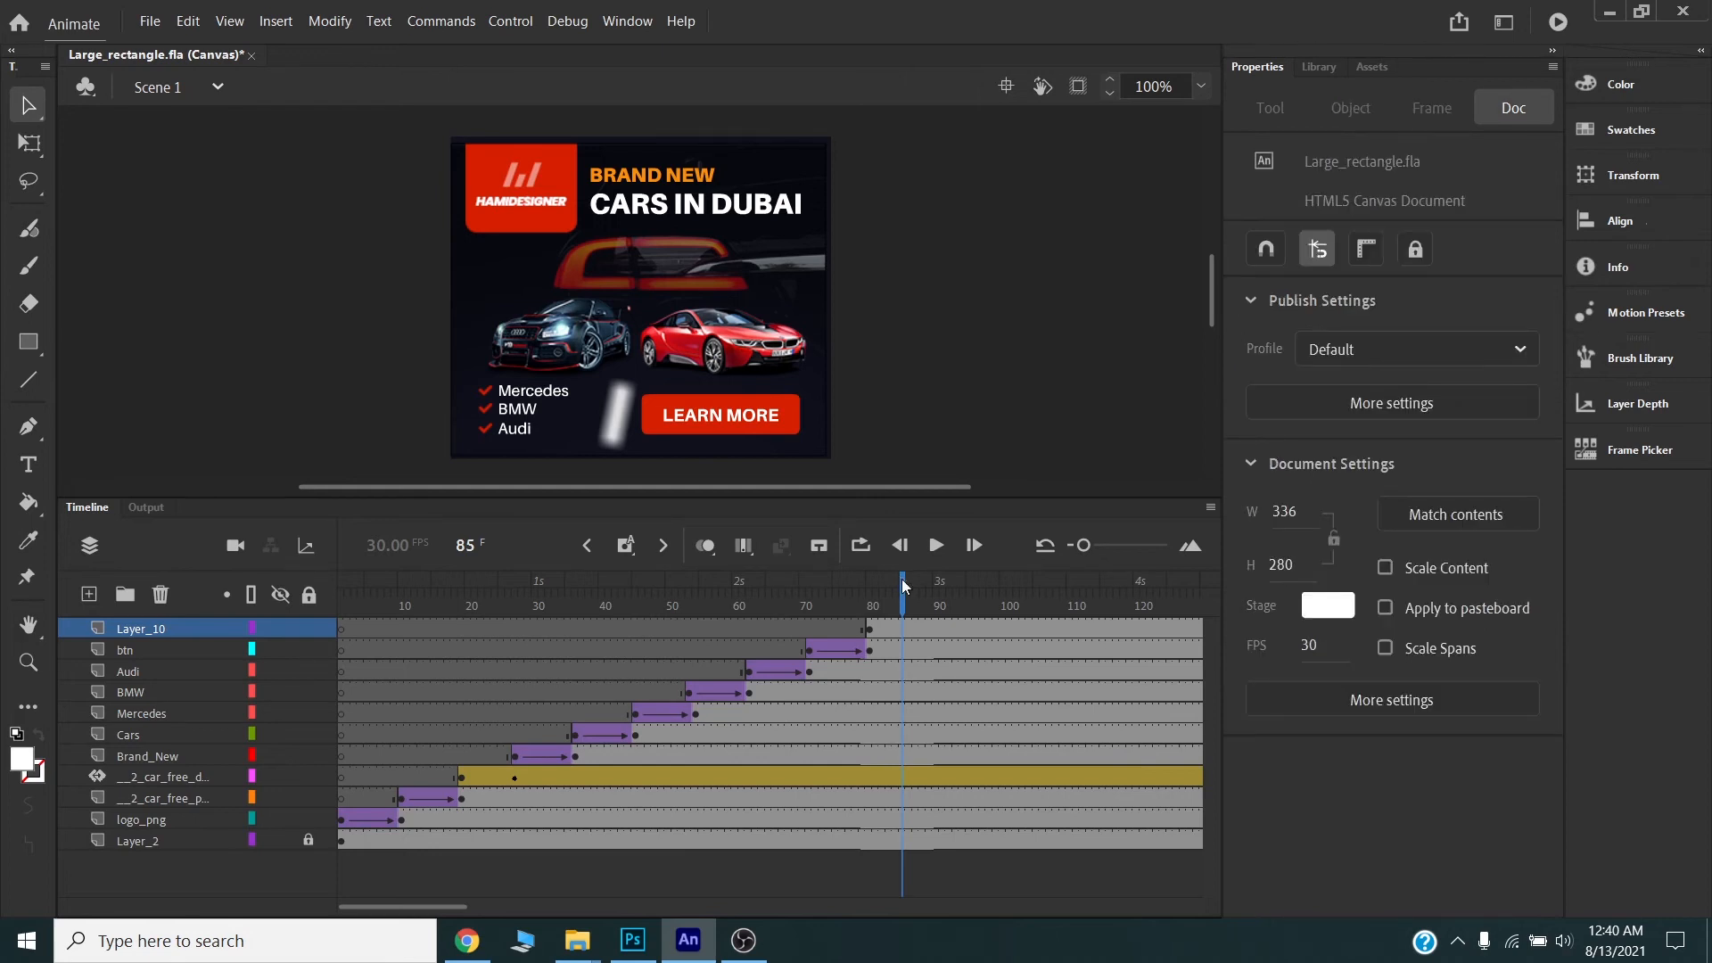
- Insert a keyframe at frame 85 on Layer_10 and move the shine just past the right side of the LEARN MORE button
right_click(903, 633)
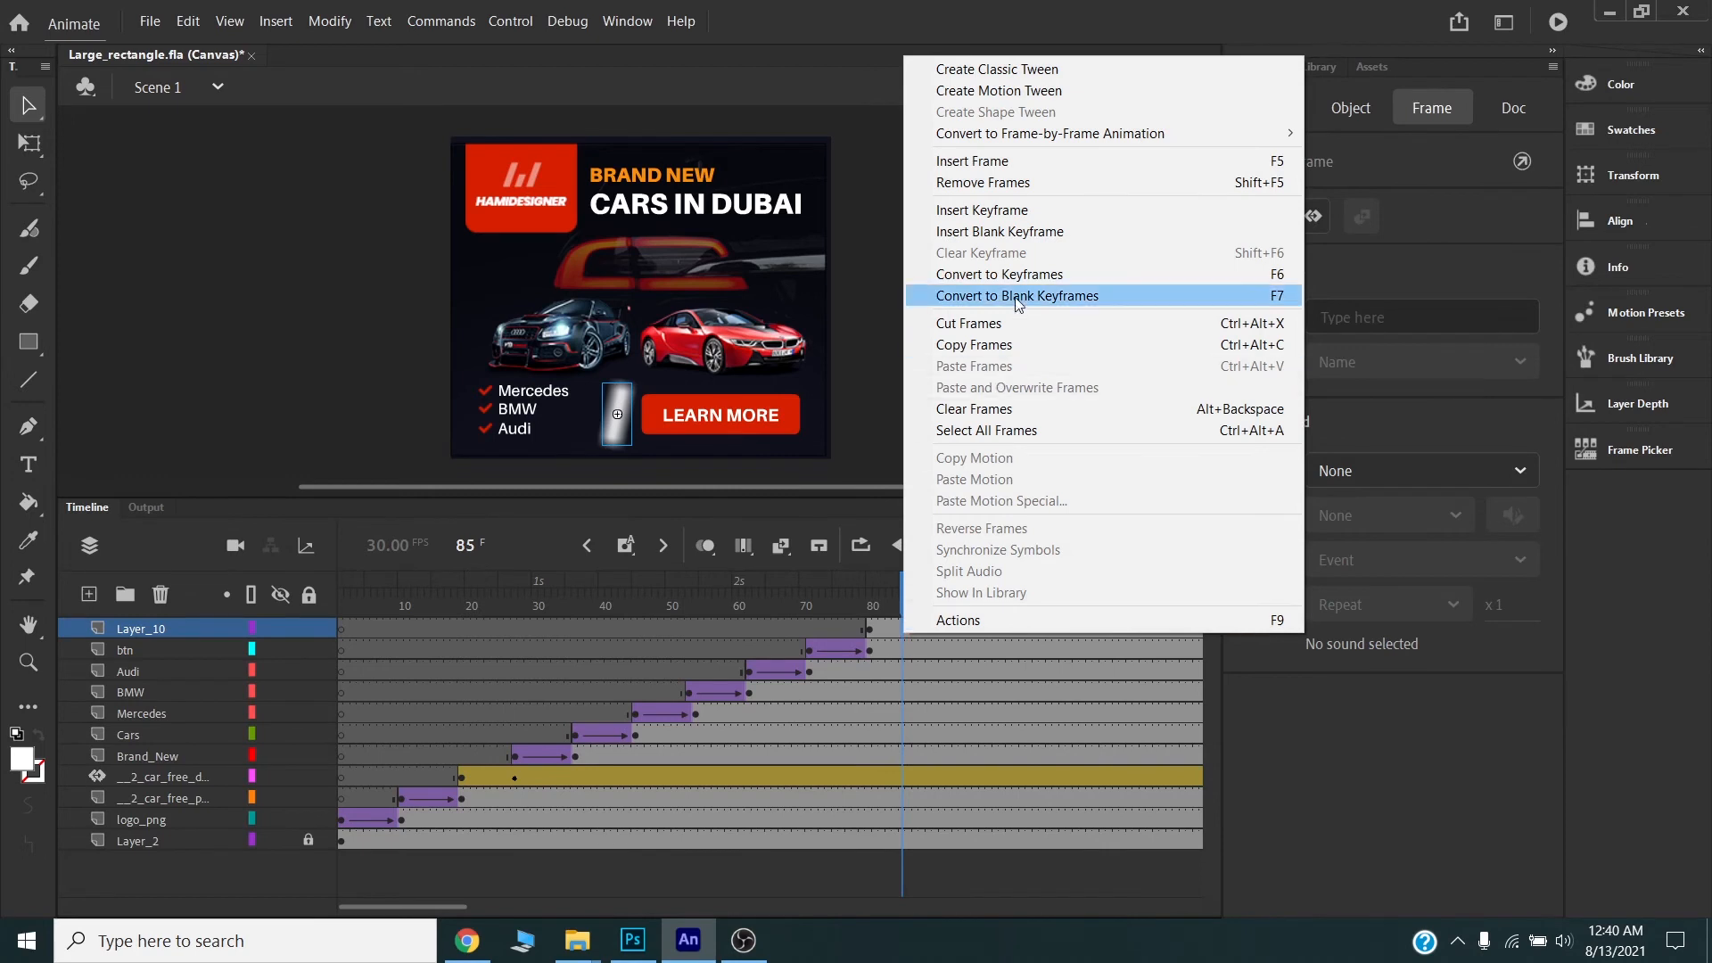
left_click(999, 211)
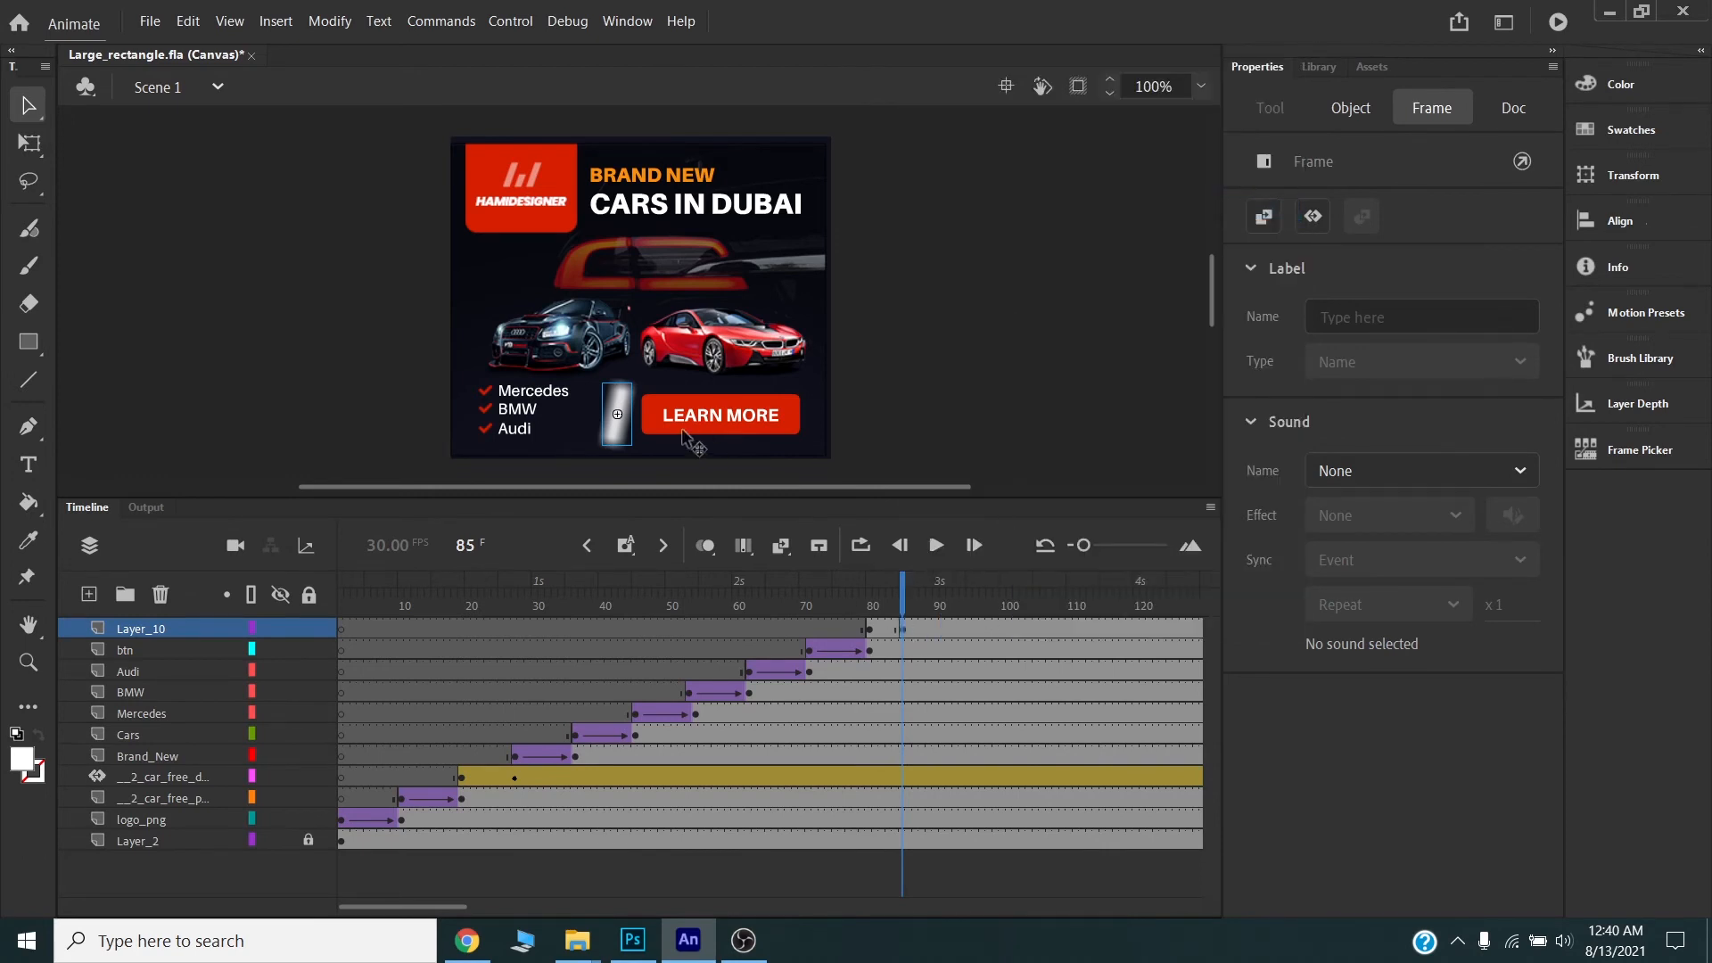
left_click_drag(611, 426, 819, 417)
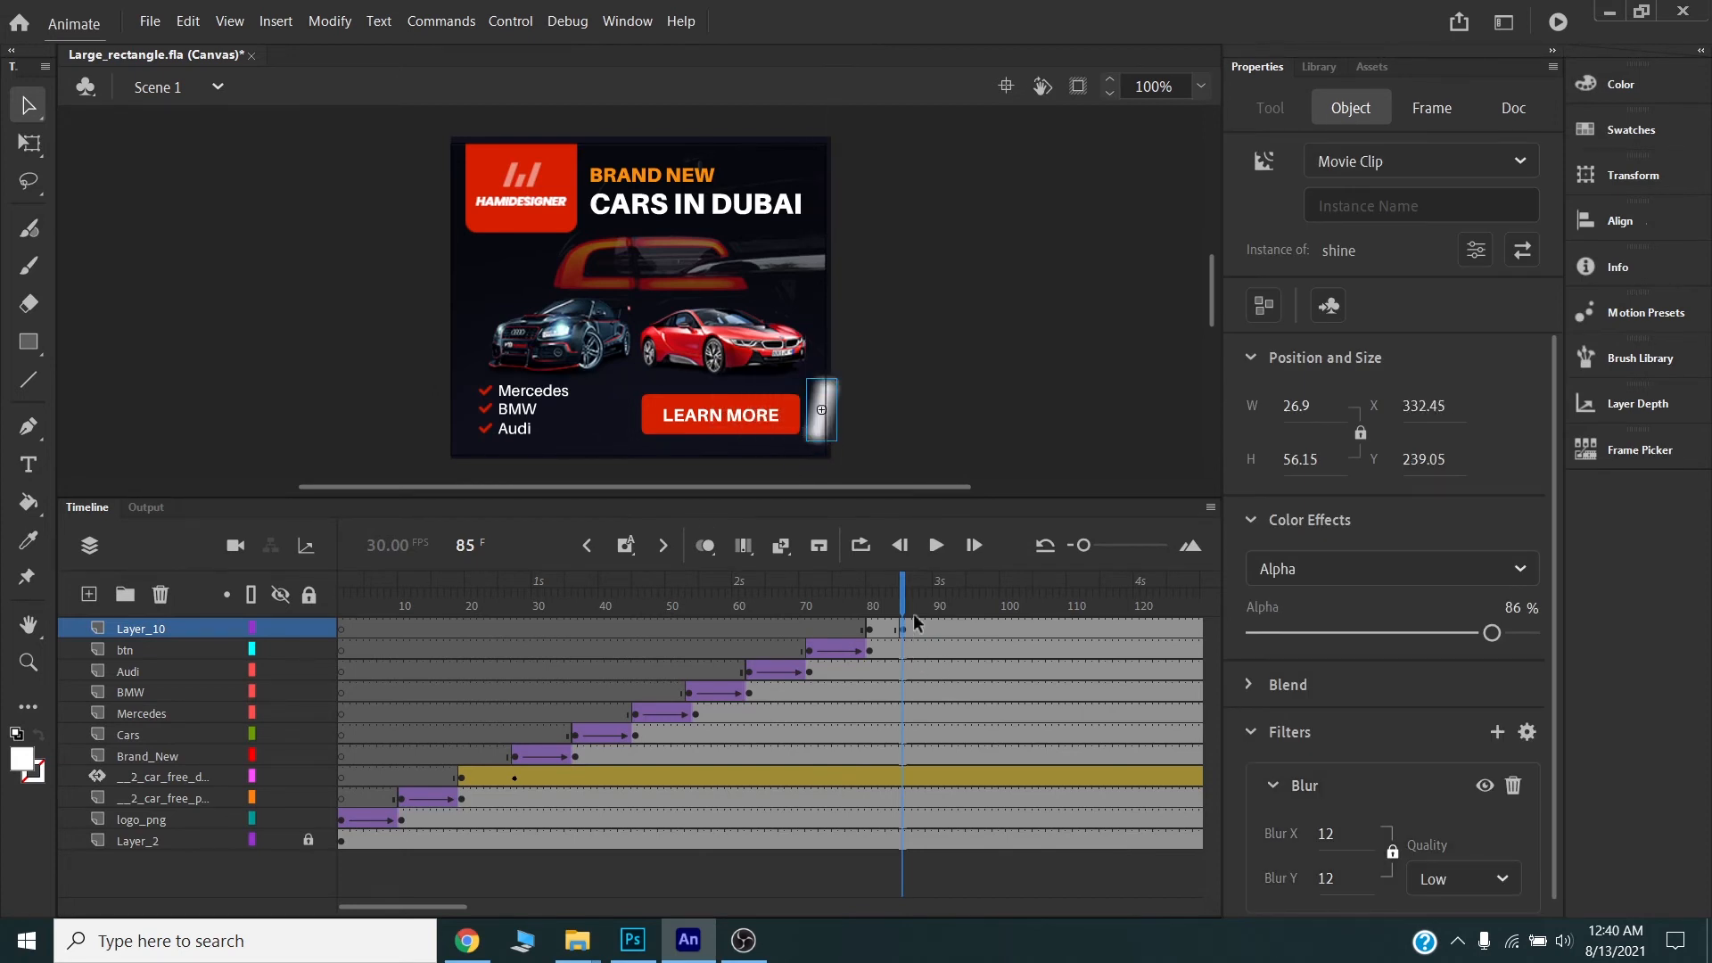
- Create a classic tween for the shine between frames 80 and 85, check the sweep, and save the file
left_click(884, 630)
right_click(888, 636)
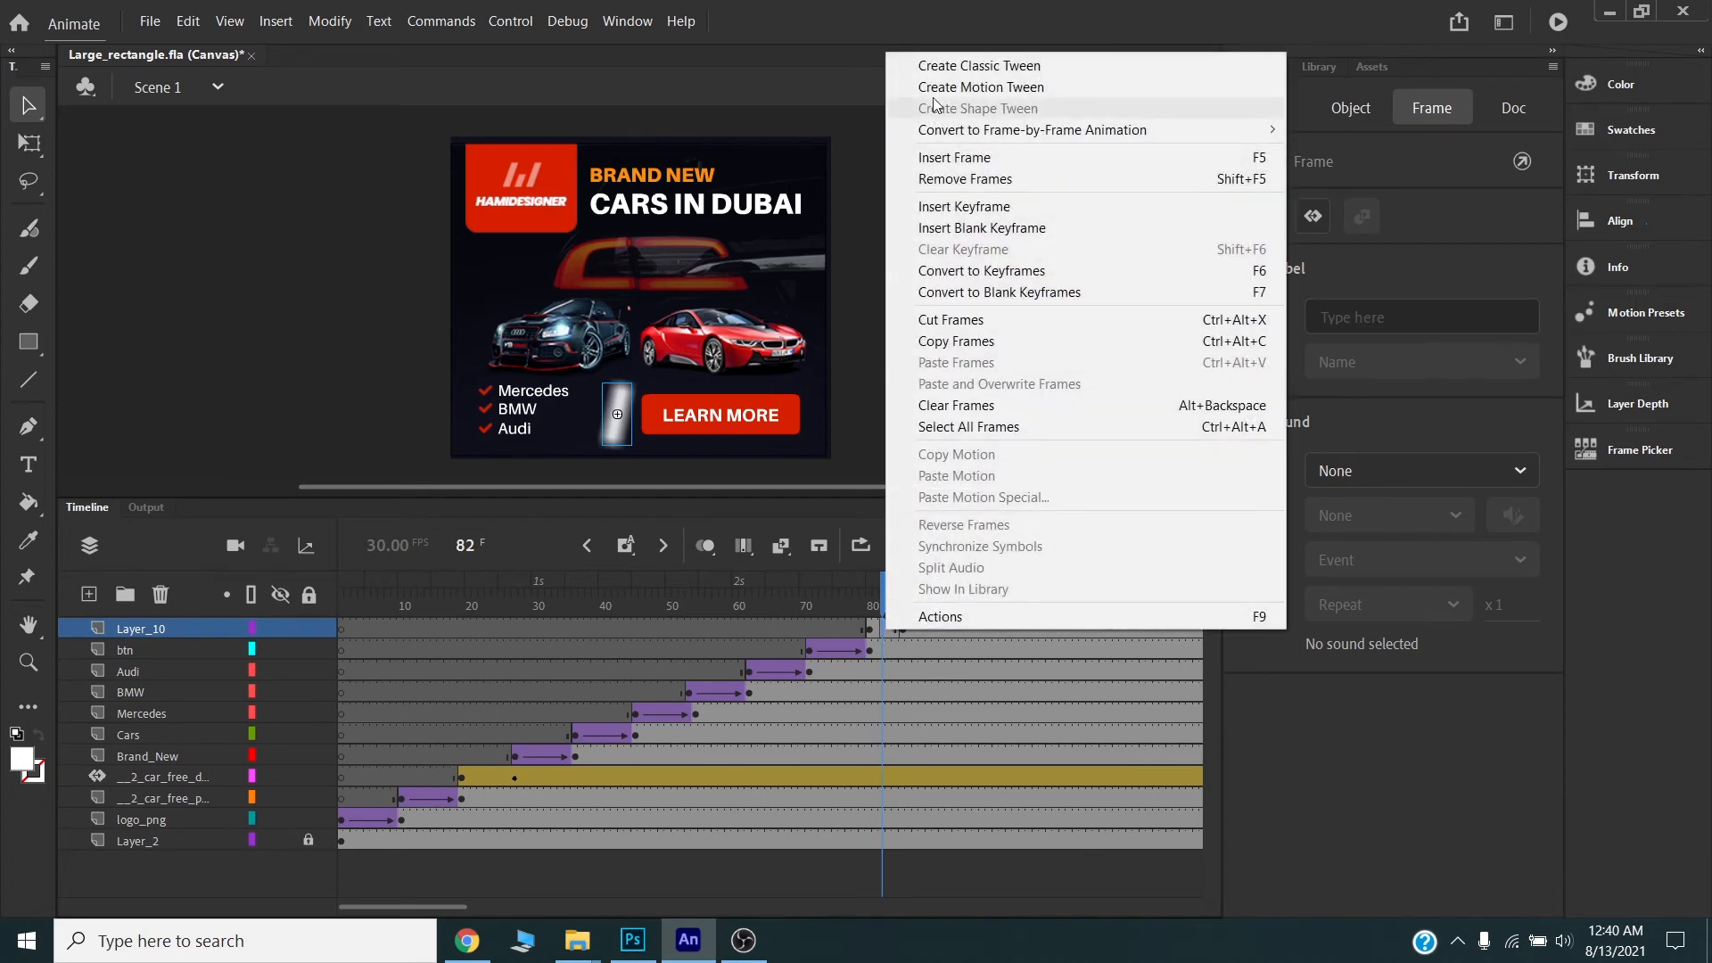
left_click(978, 66)
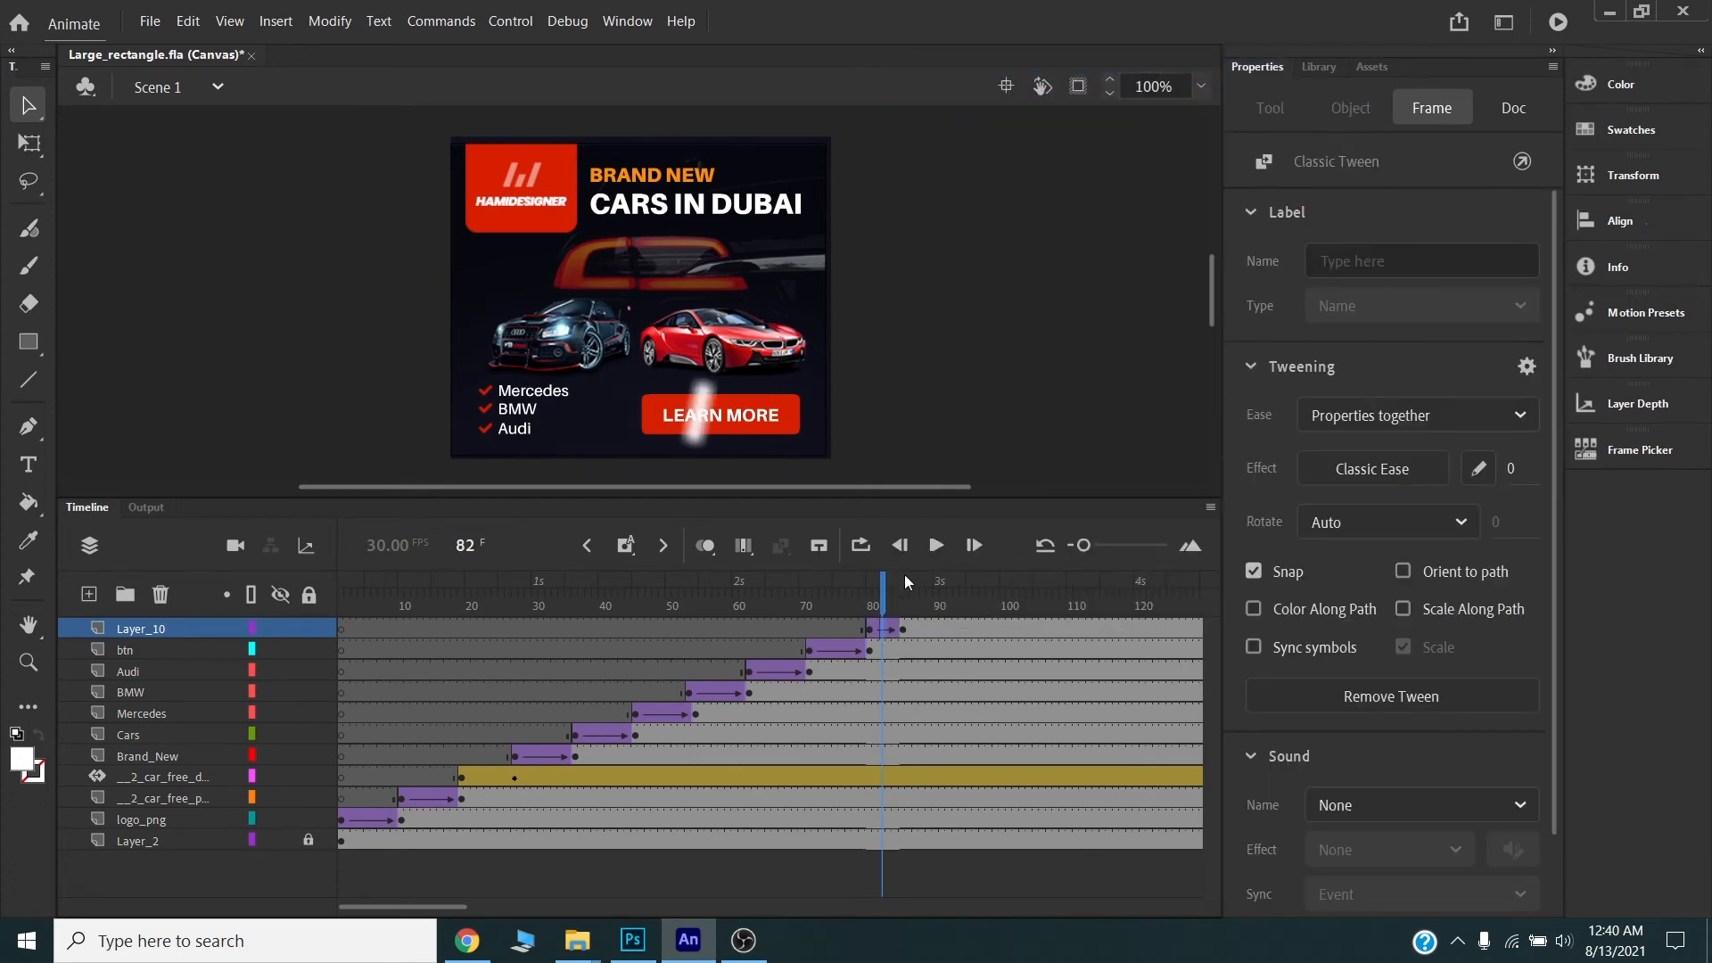
mouse_move(890, 580)
left_mouse_down()
mouse_move(855, 584)
mouse_move(904, 589)
mouse_move(874, 590)
left_mouse_up()
key("ctrl+s")
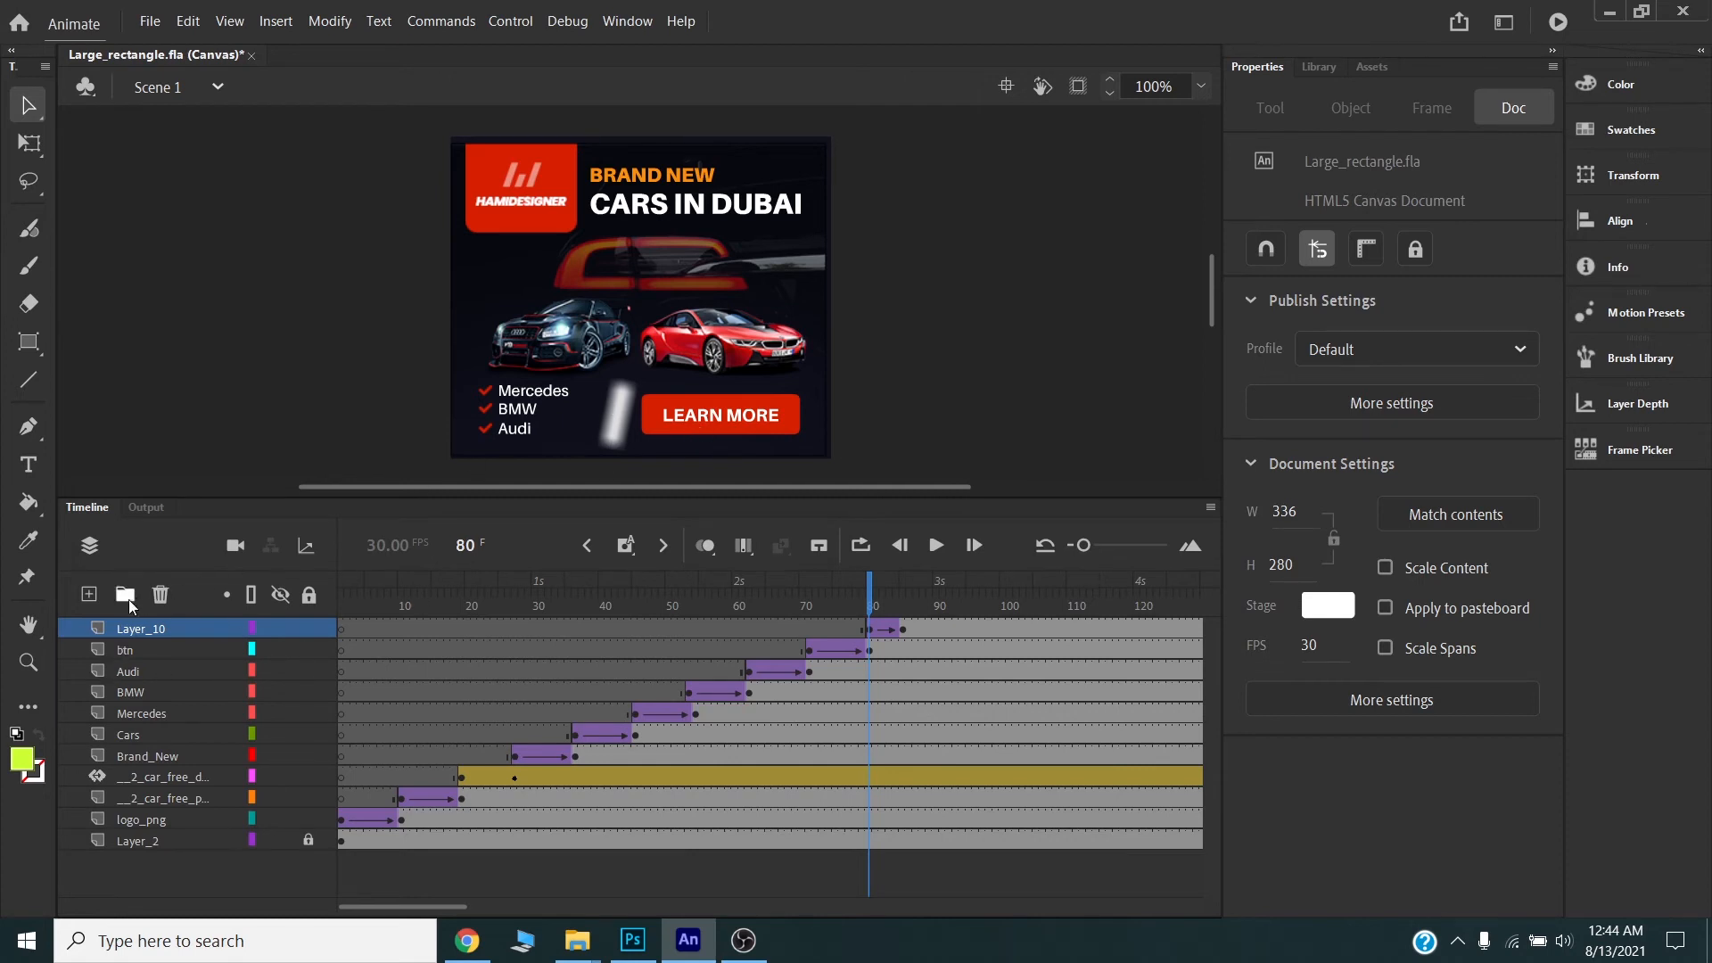
- On a new layer above Layer_10, draw a 143 x 33 #CCFF33 rectangle primitive with corner radius 6 over the LEARN MORE button
left_click(88, 594)
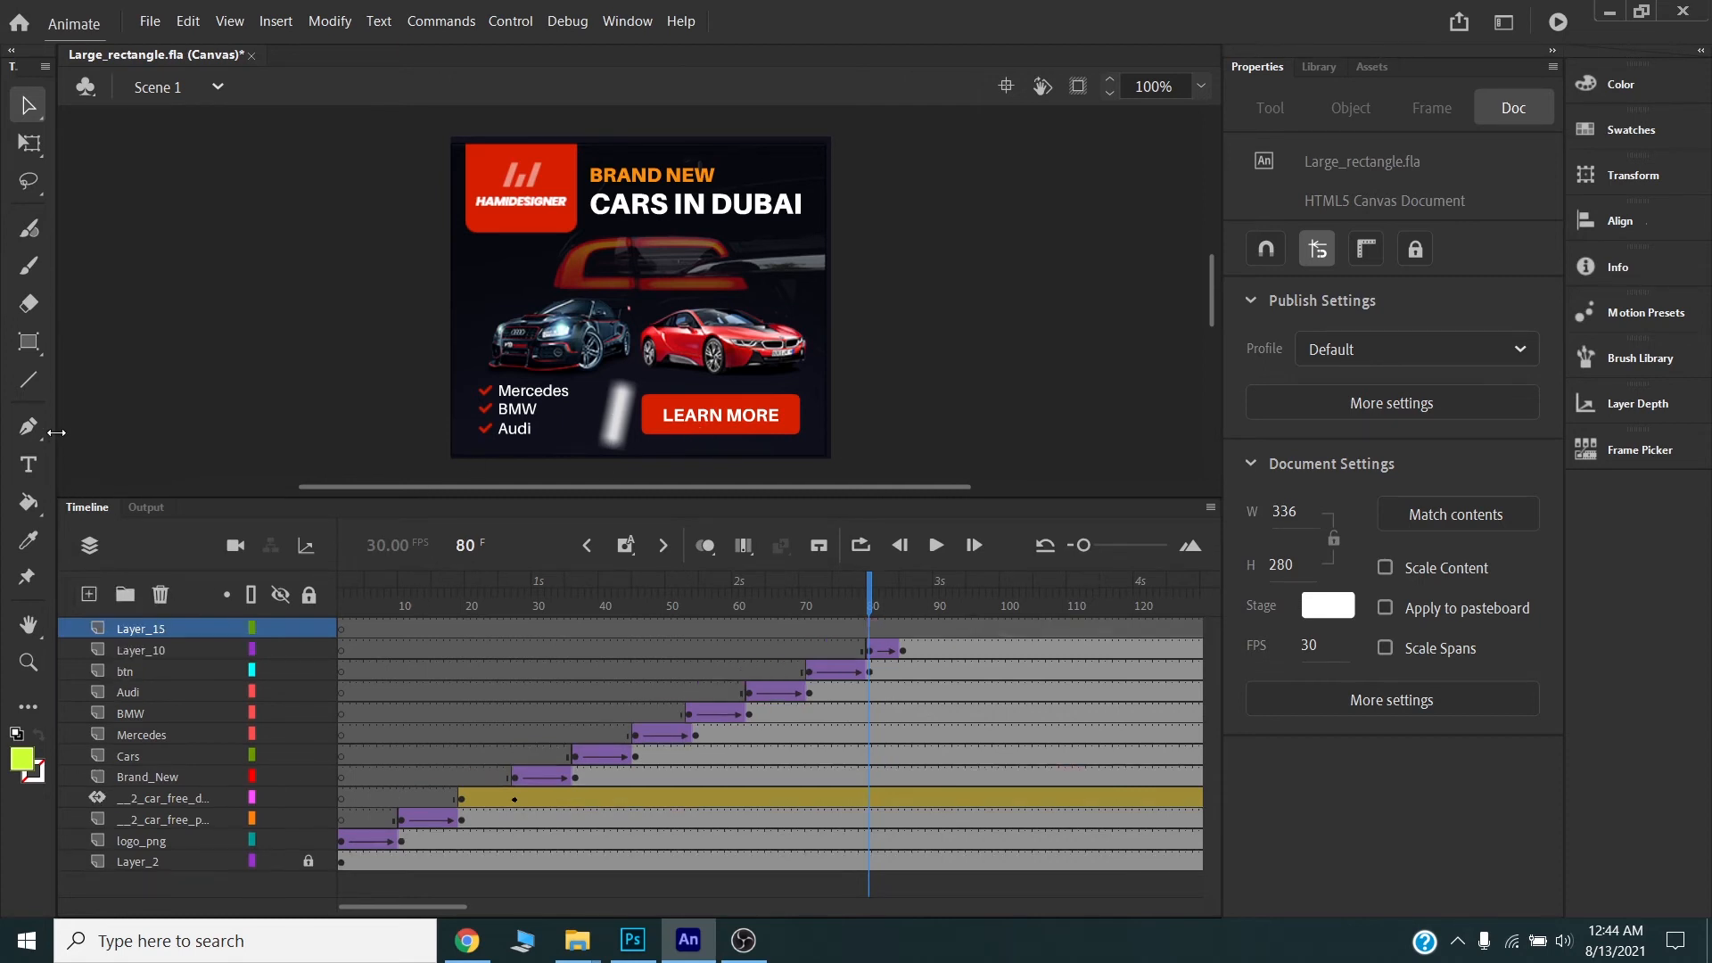
left_click(29, 344)
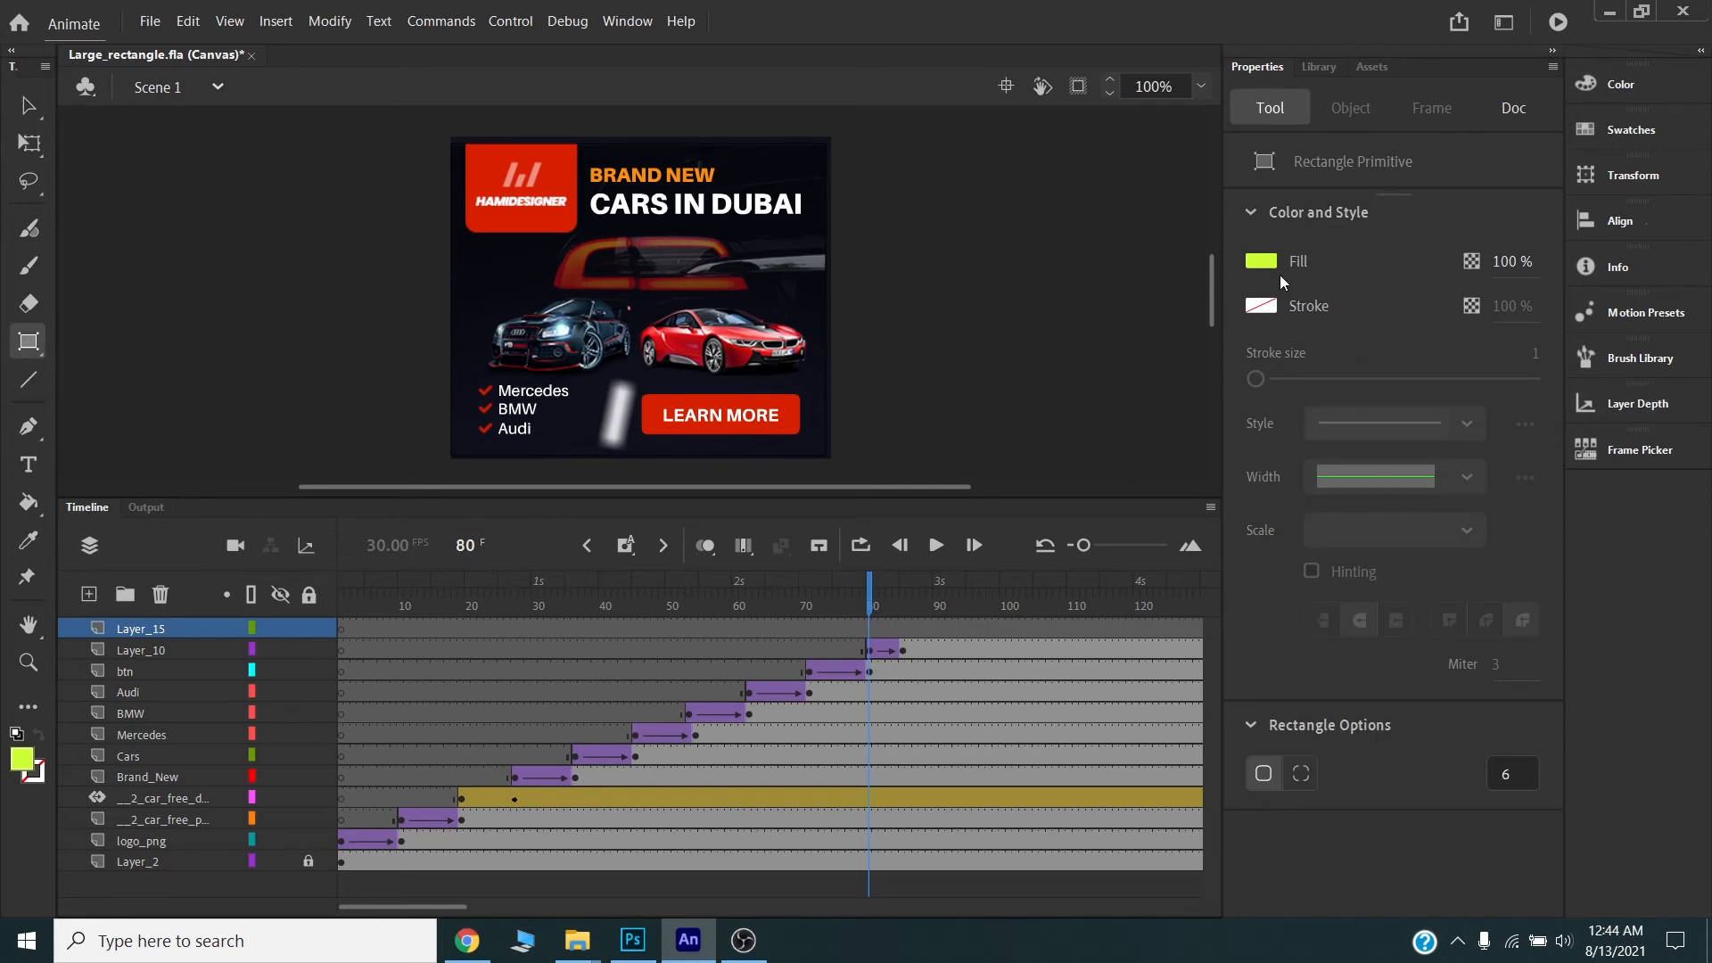
left_click(1262, 261)
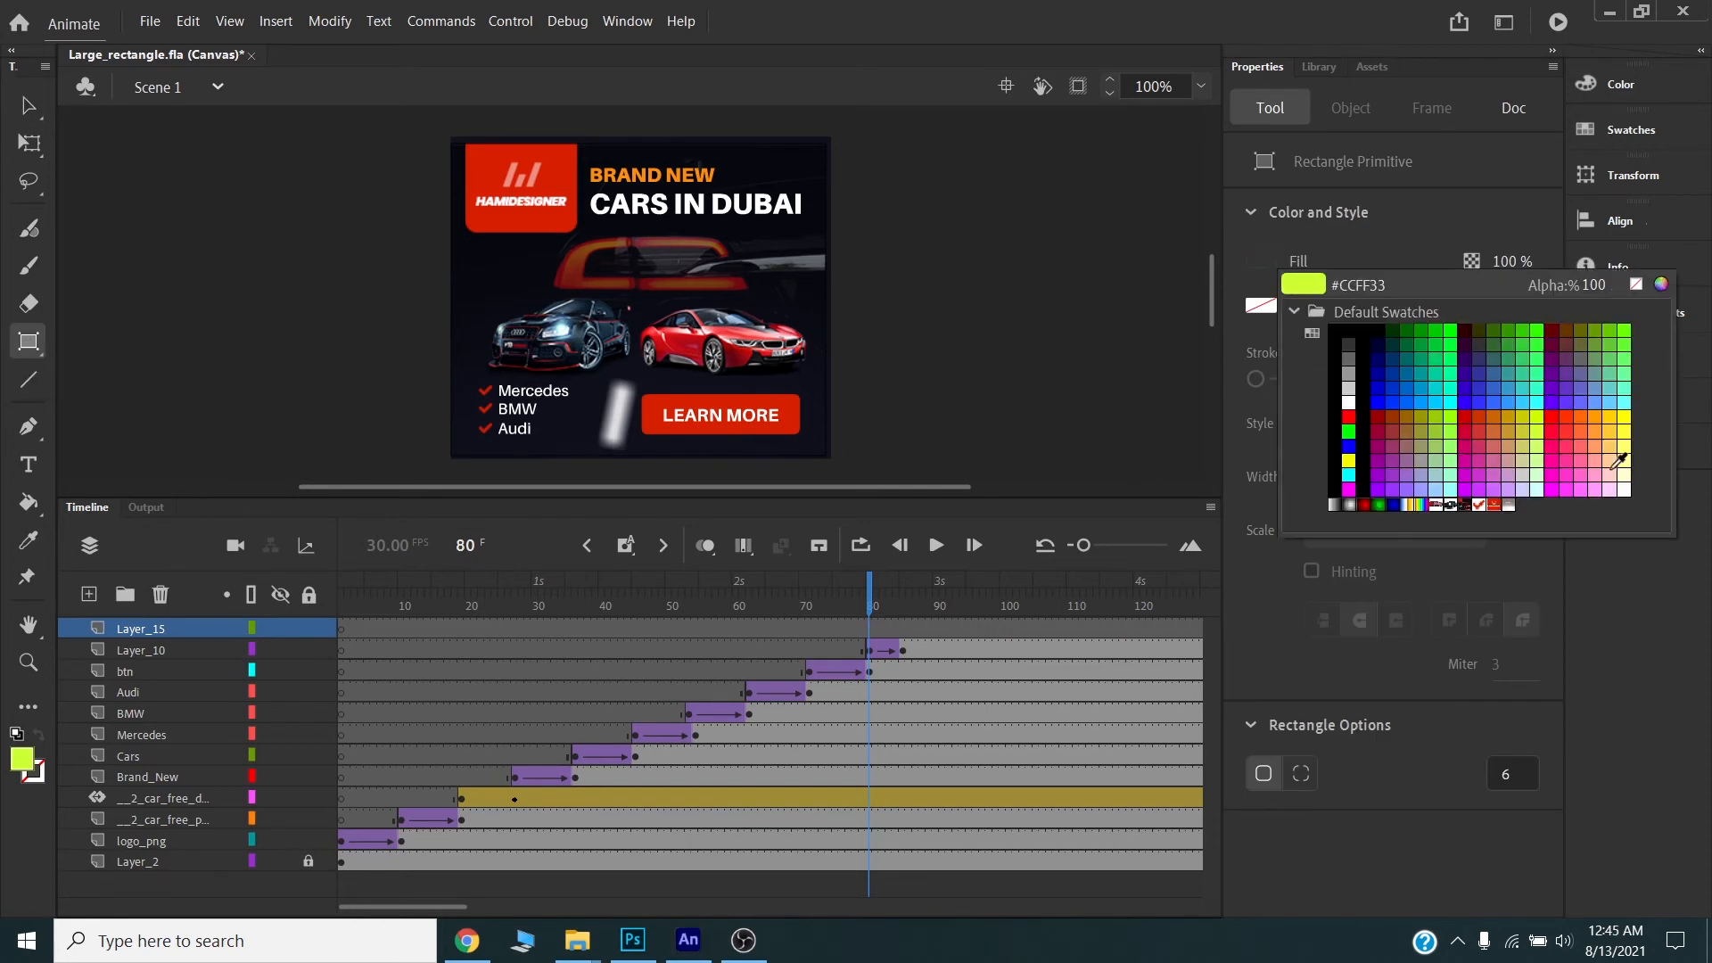
left_click(1540, 424)
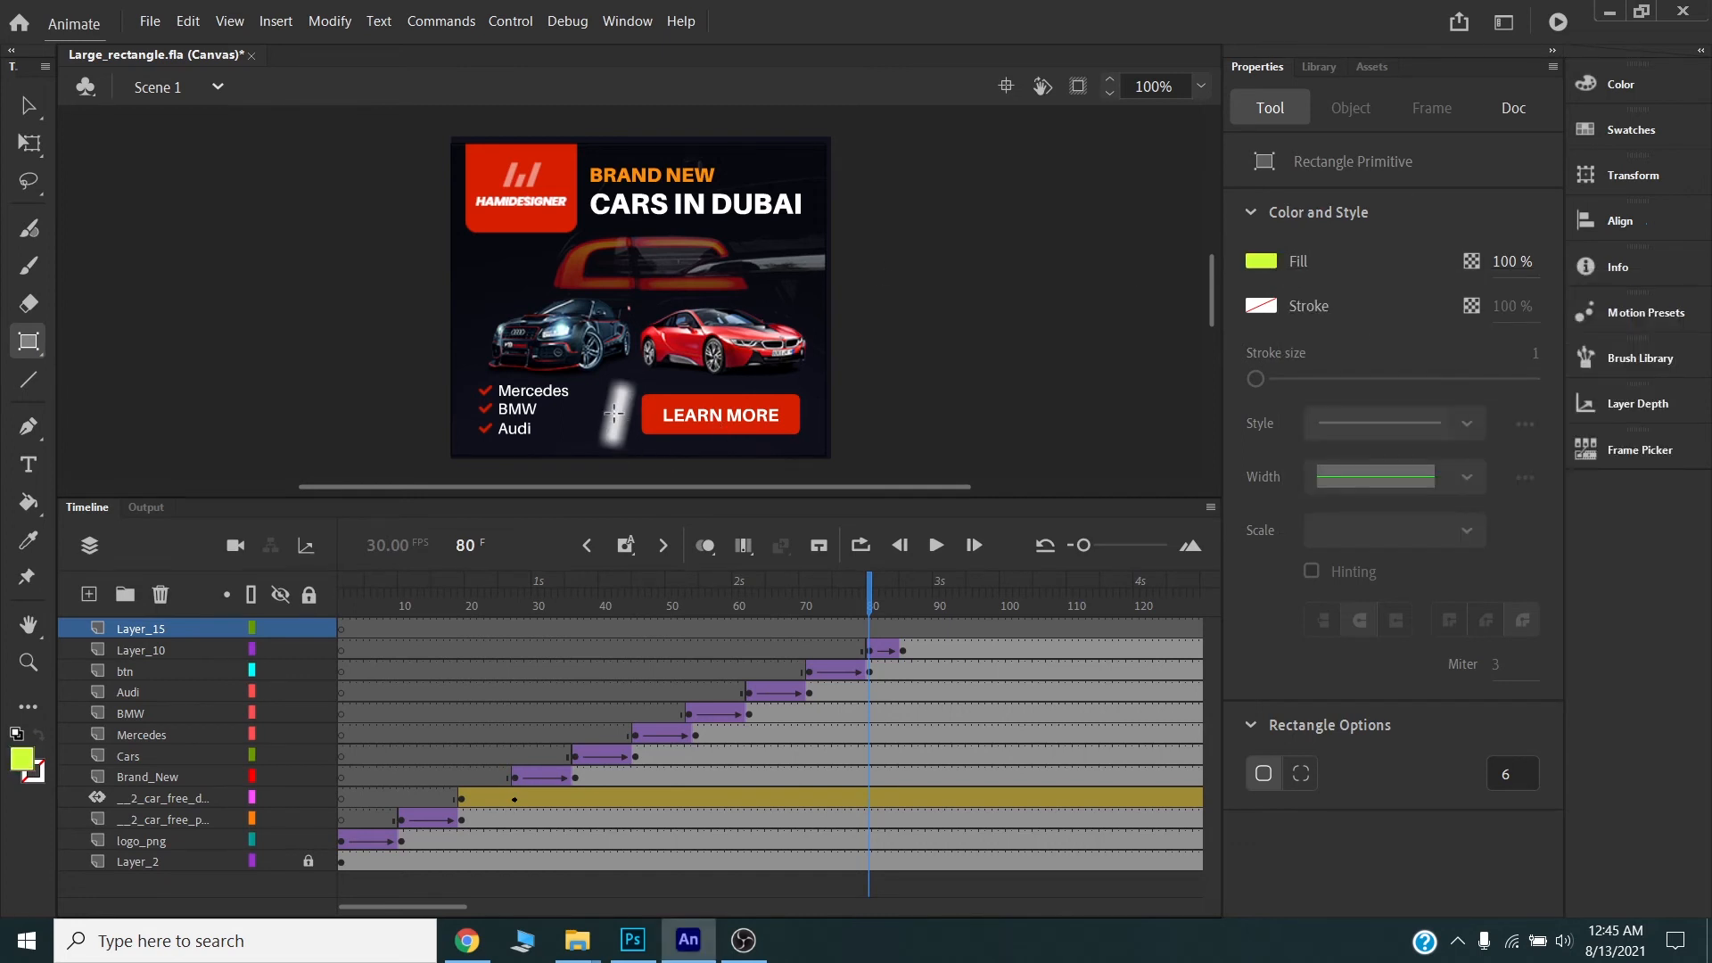
left_click(1476, 772)
left_click_drag(643, 396, 804, 431)
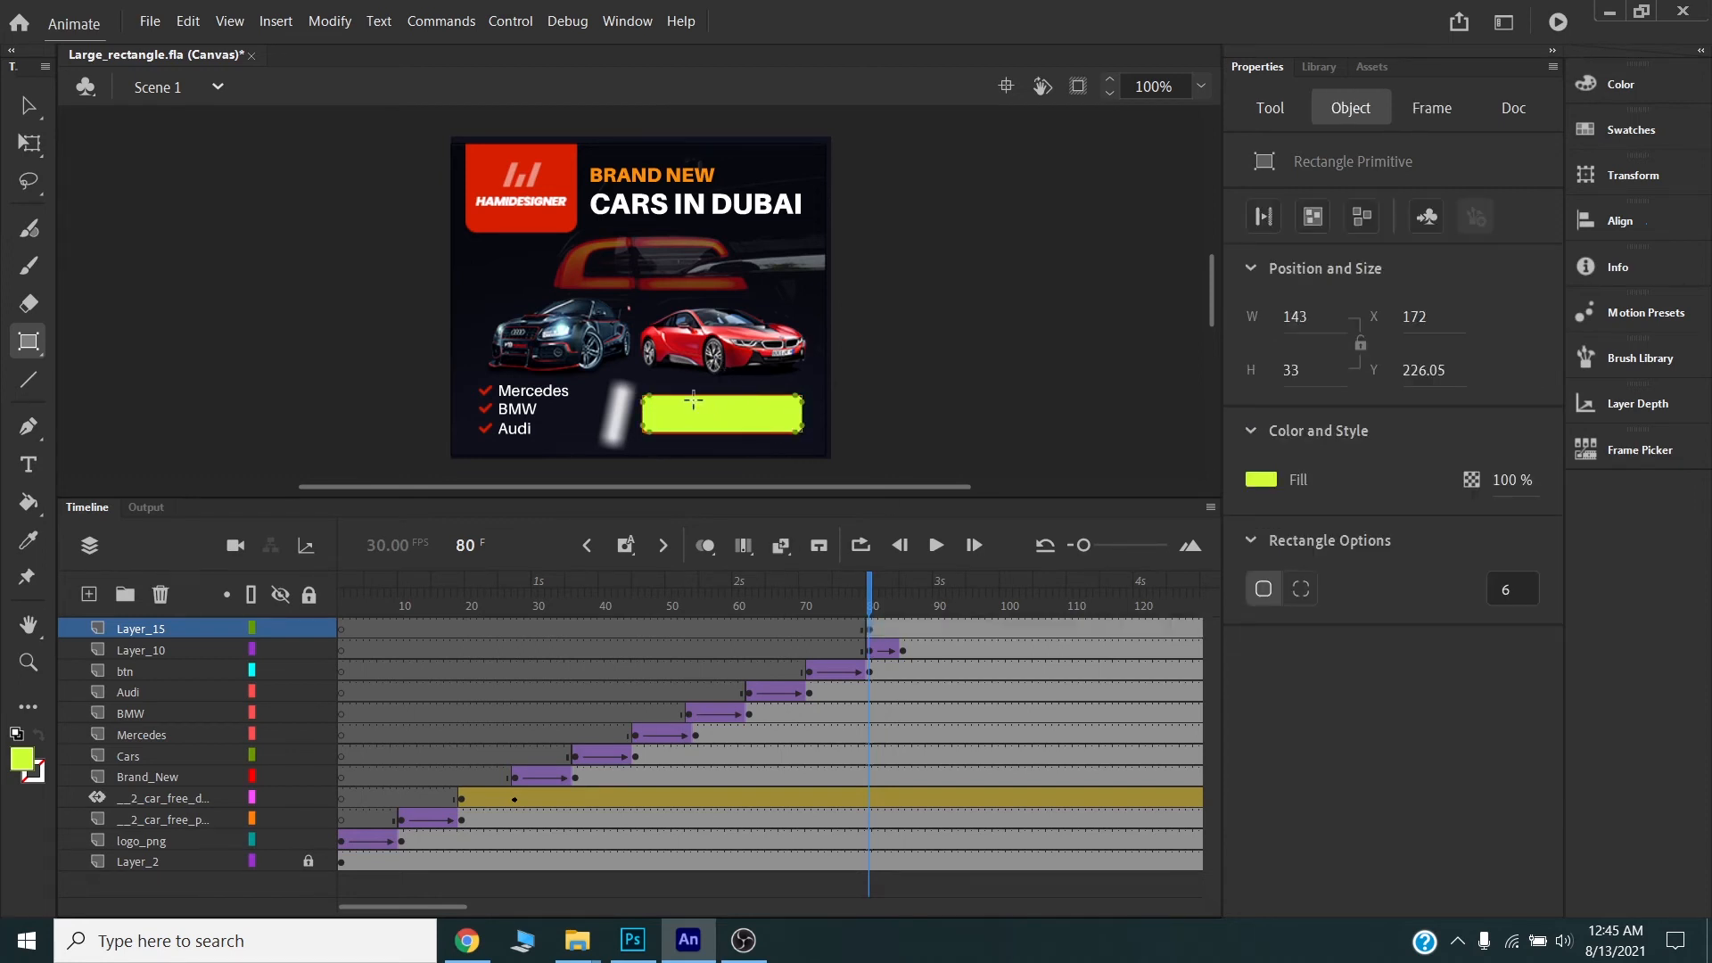
- Set the green rectangle's size to 142 x 36
key("v")
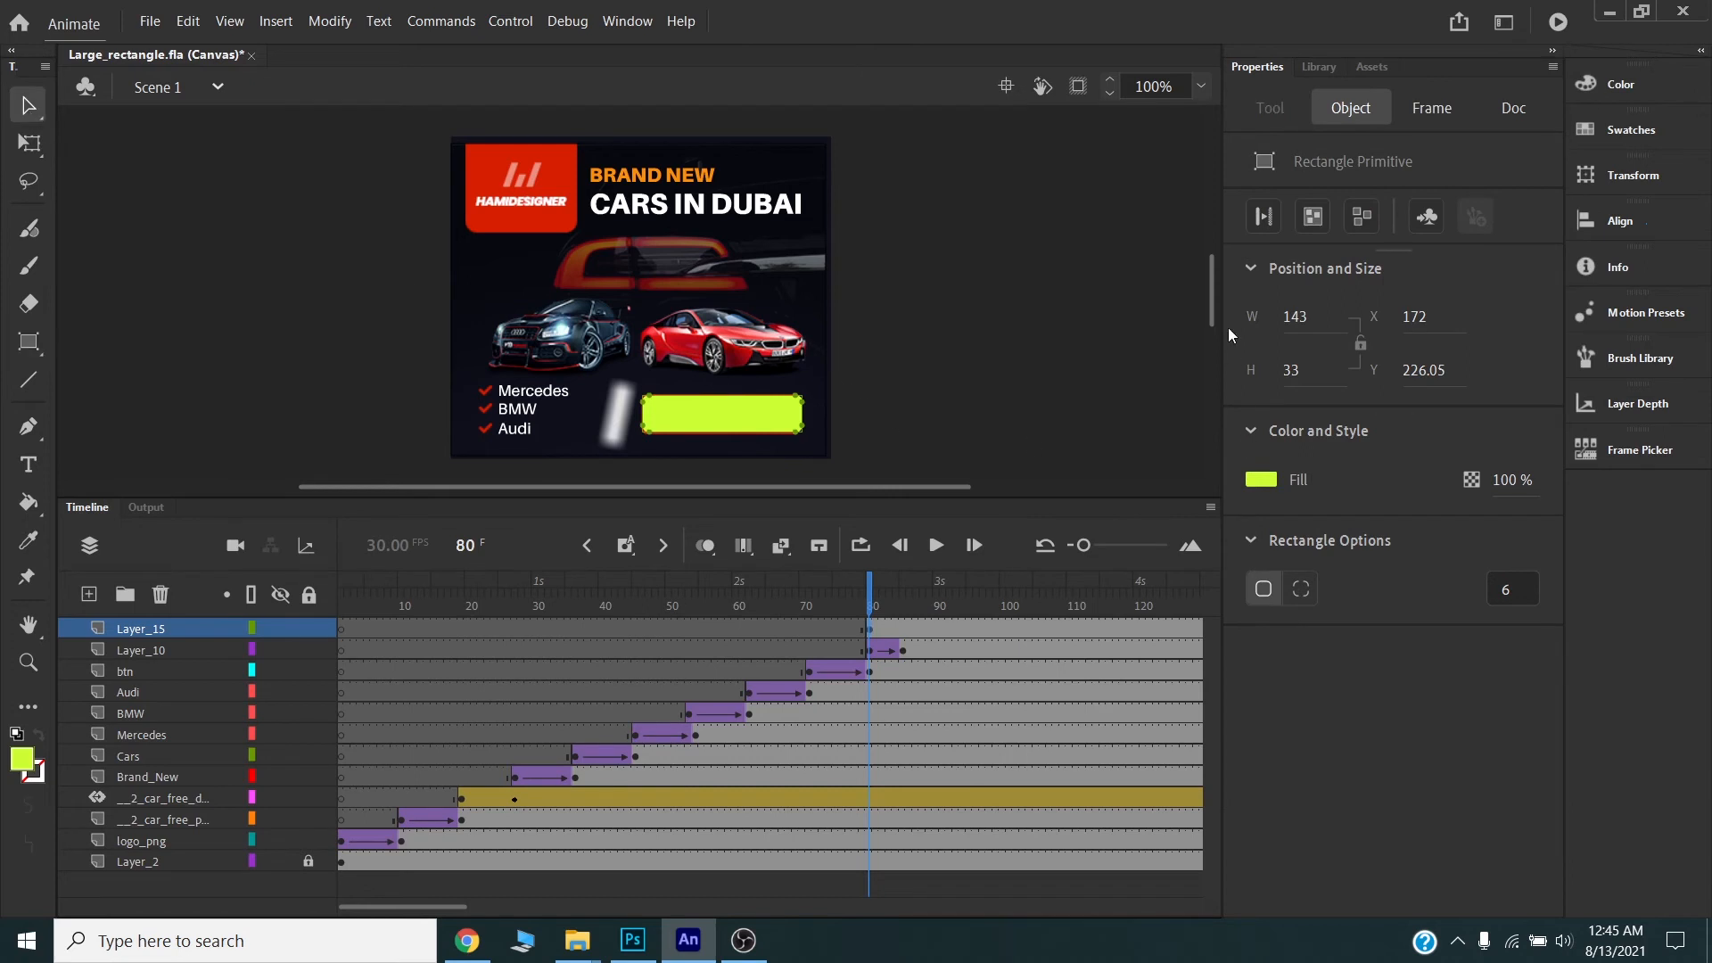
type("142")
key("Tab")
type("36")
key("Return")
- Turn the green rectangle's layer into a mask for the shine layer and check the masked sweep across the button
right_click(141, 629)
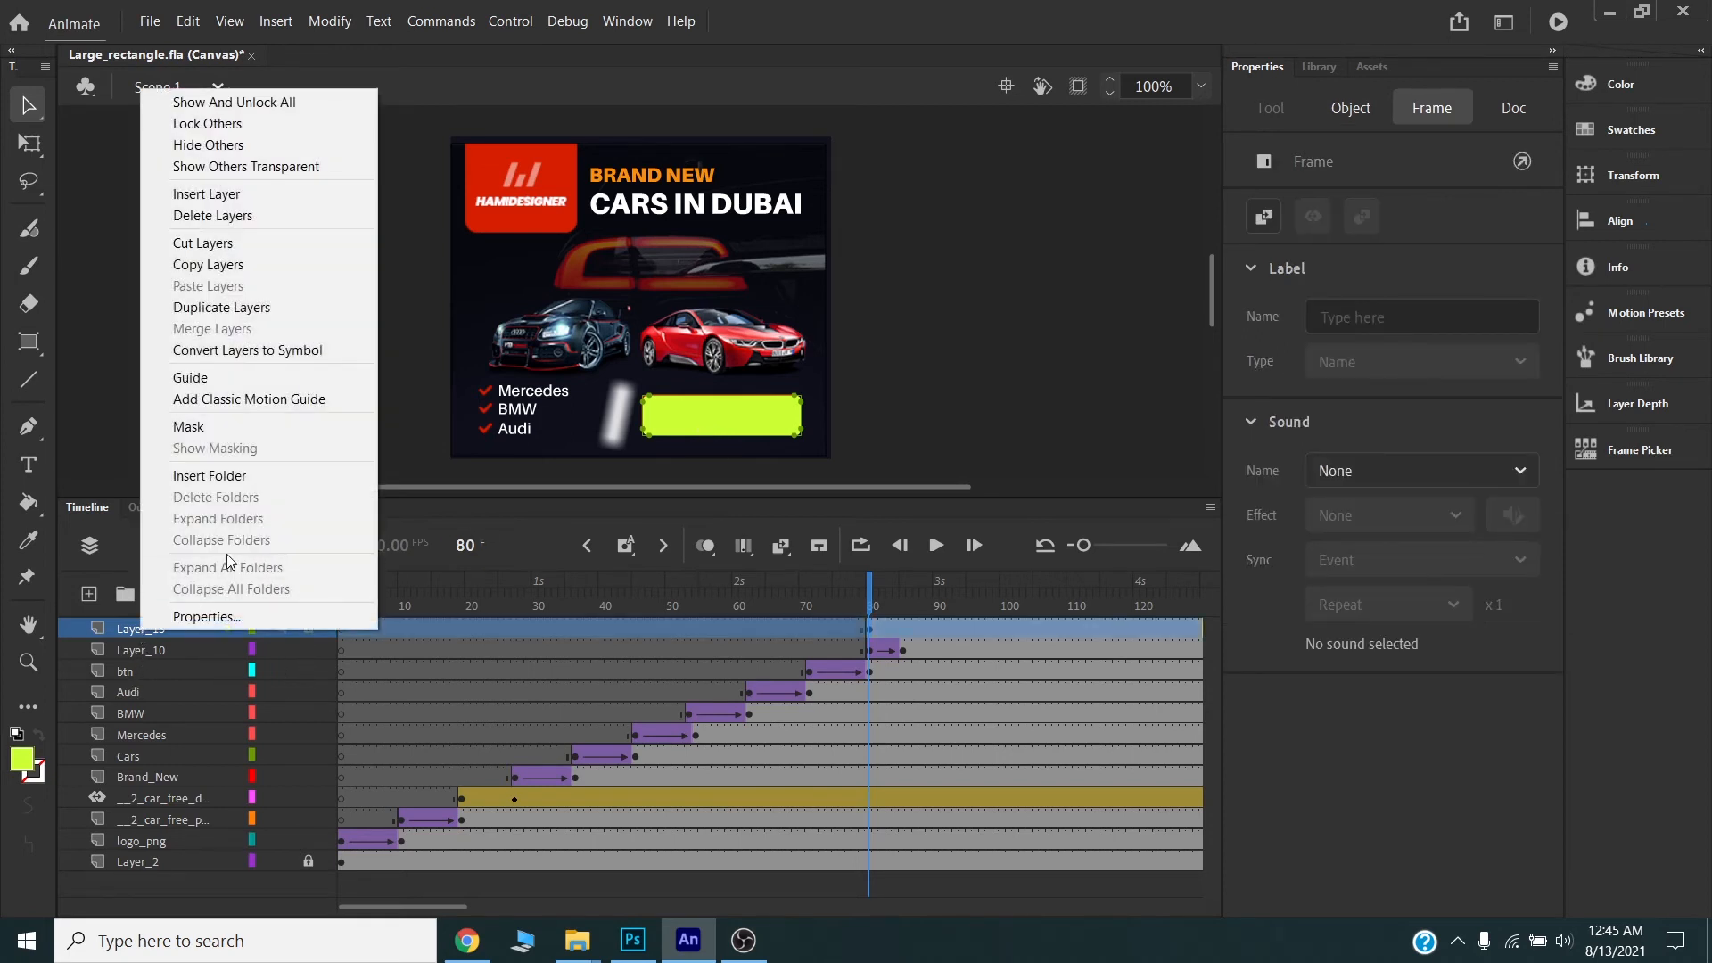
left_click(216, 429)
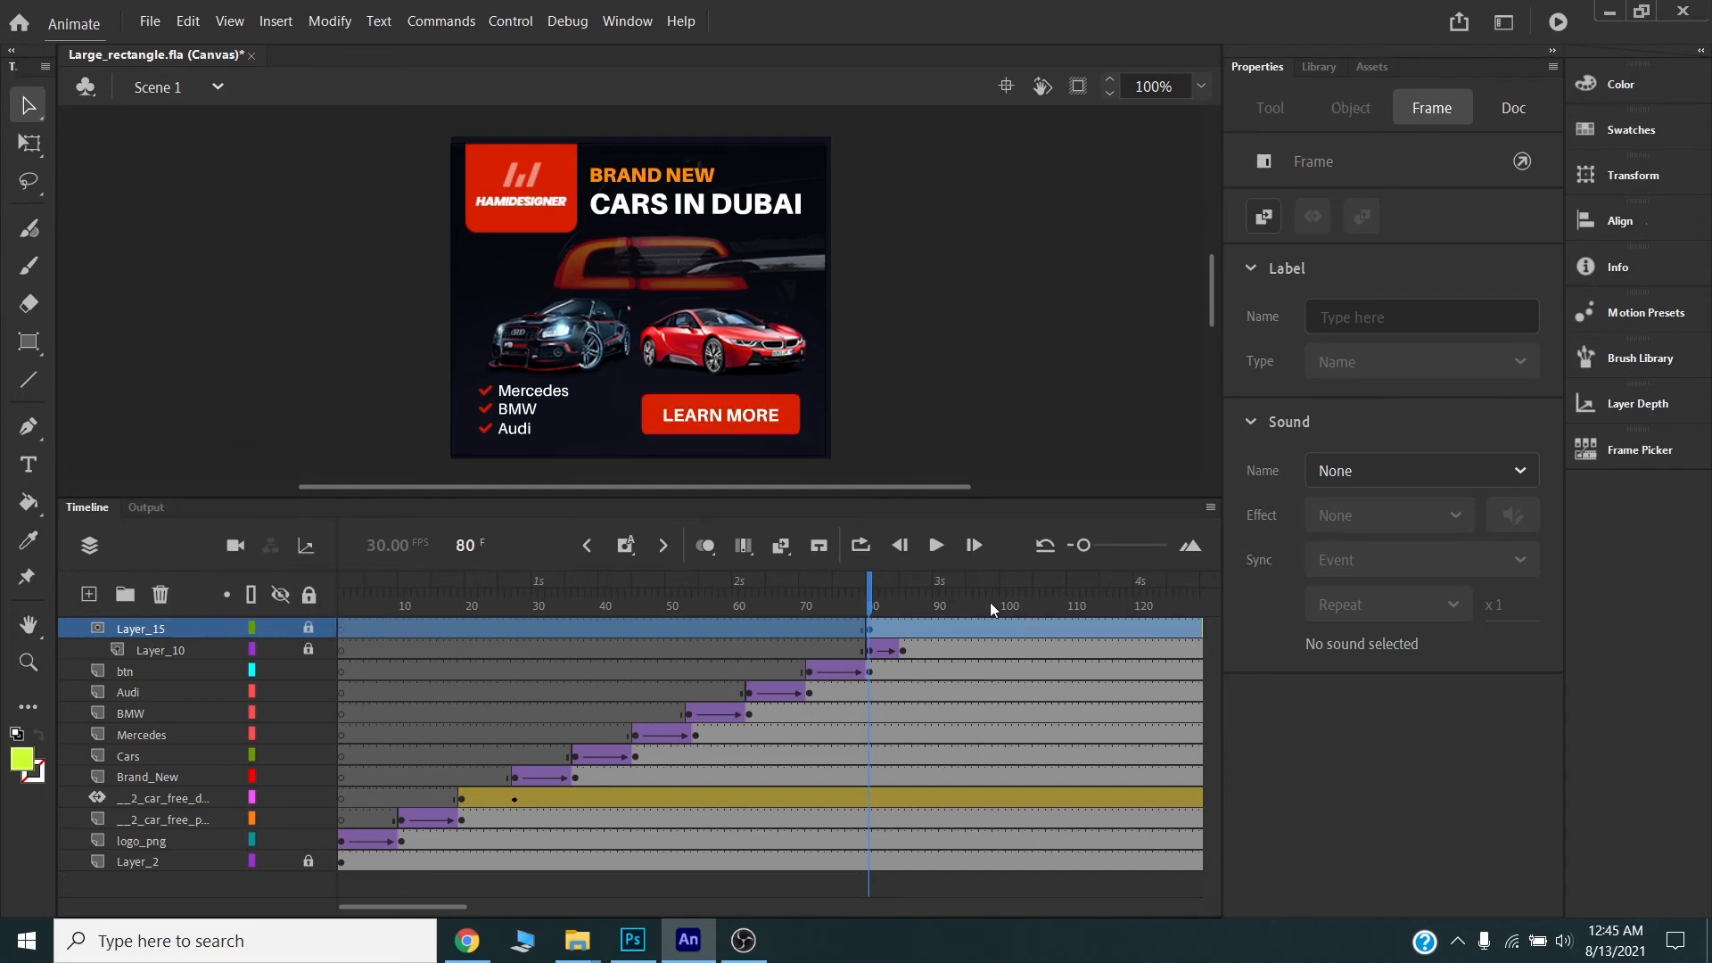
left_click_drag(881, 596, 889, 595)
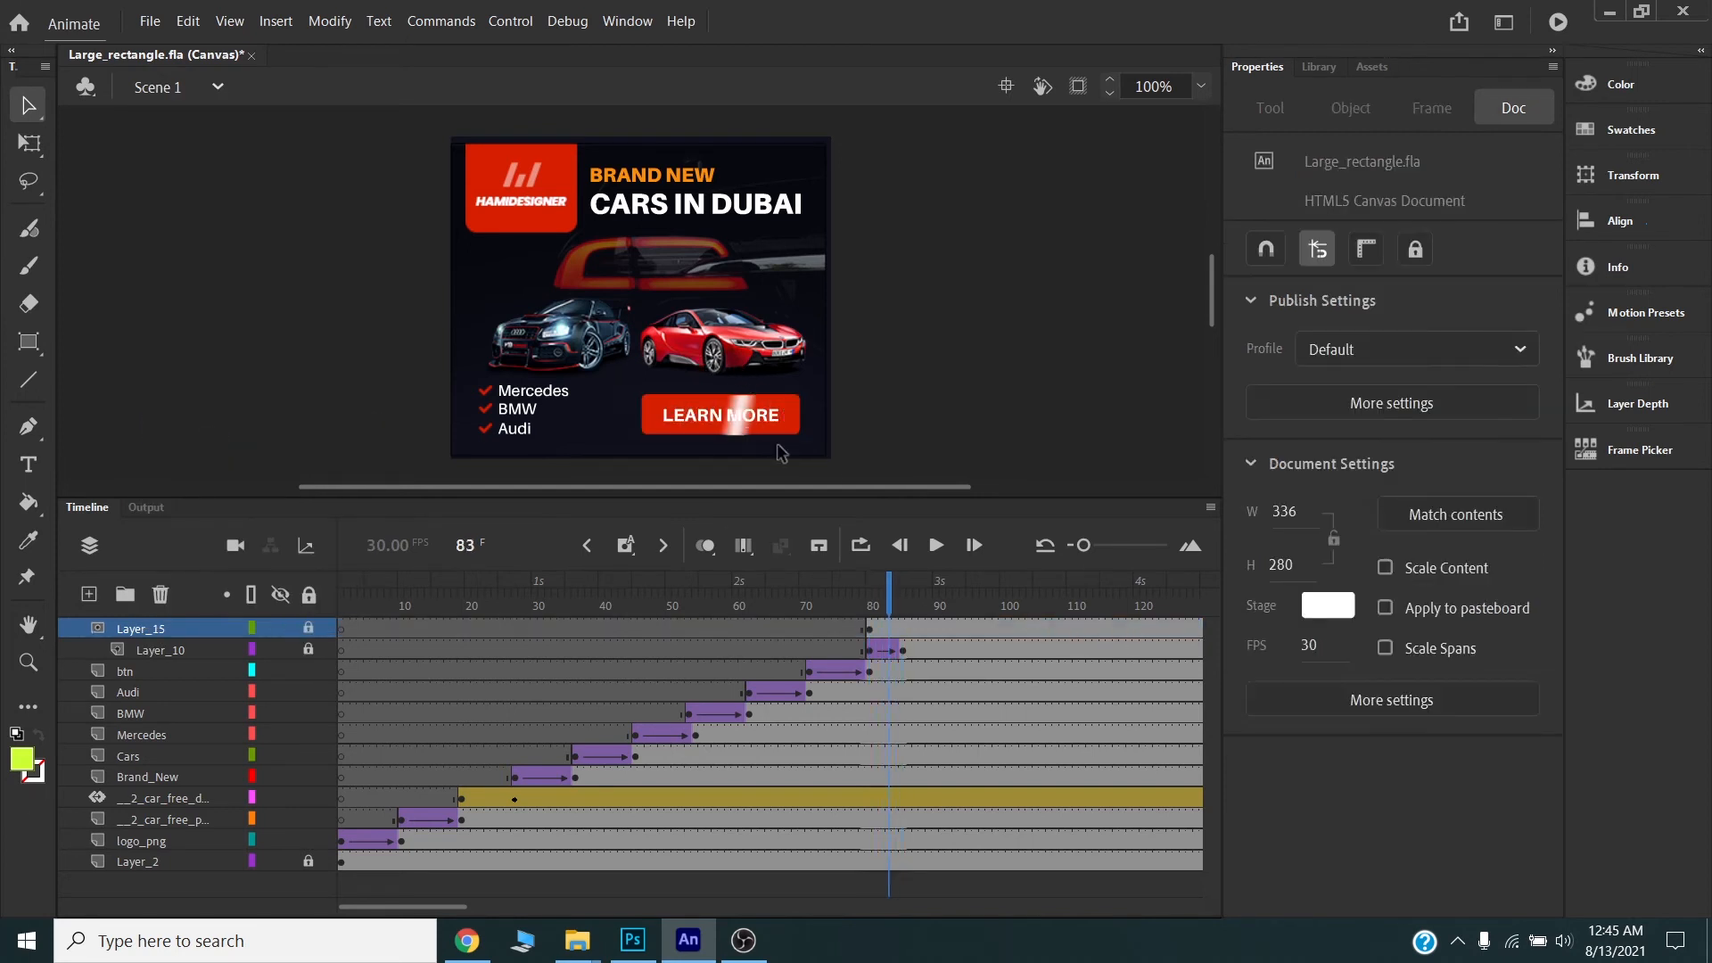
left_click(883, 595)
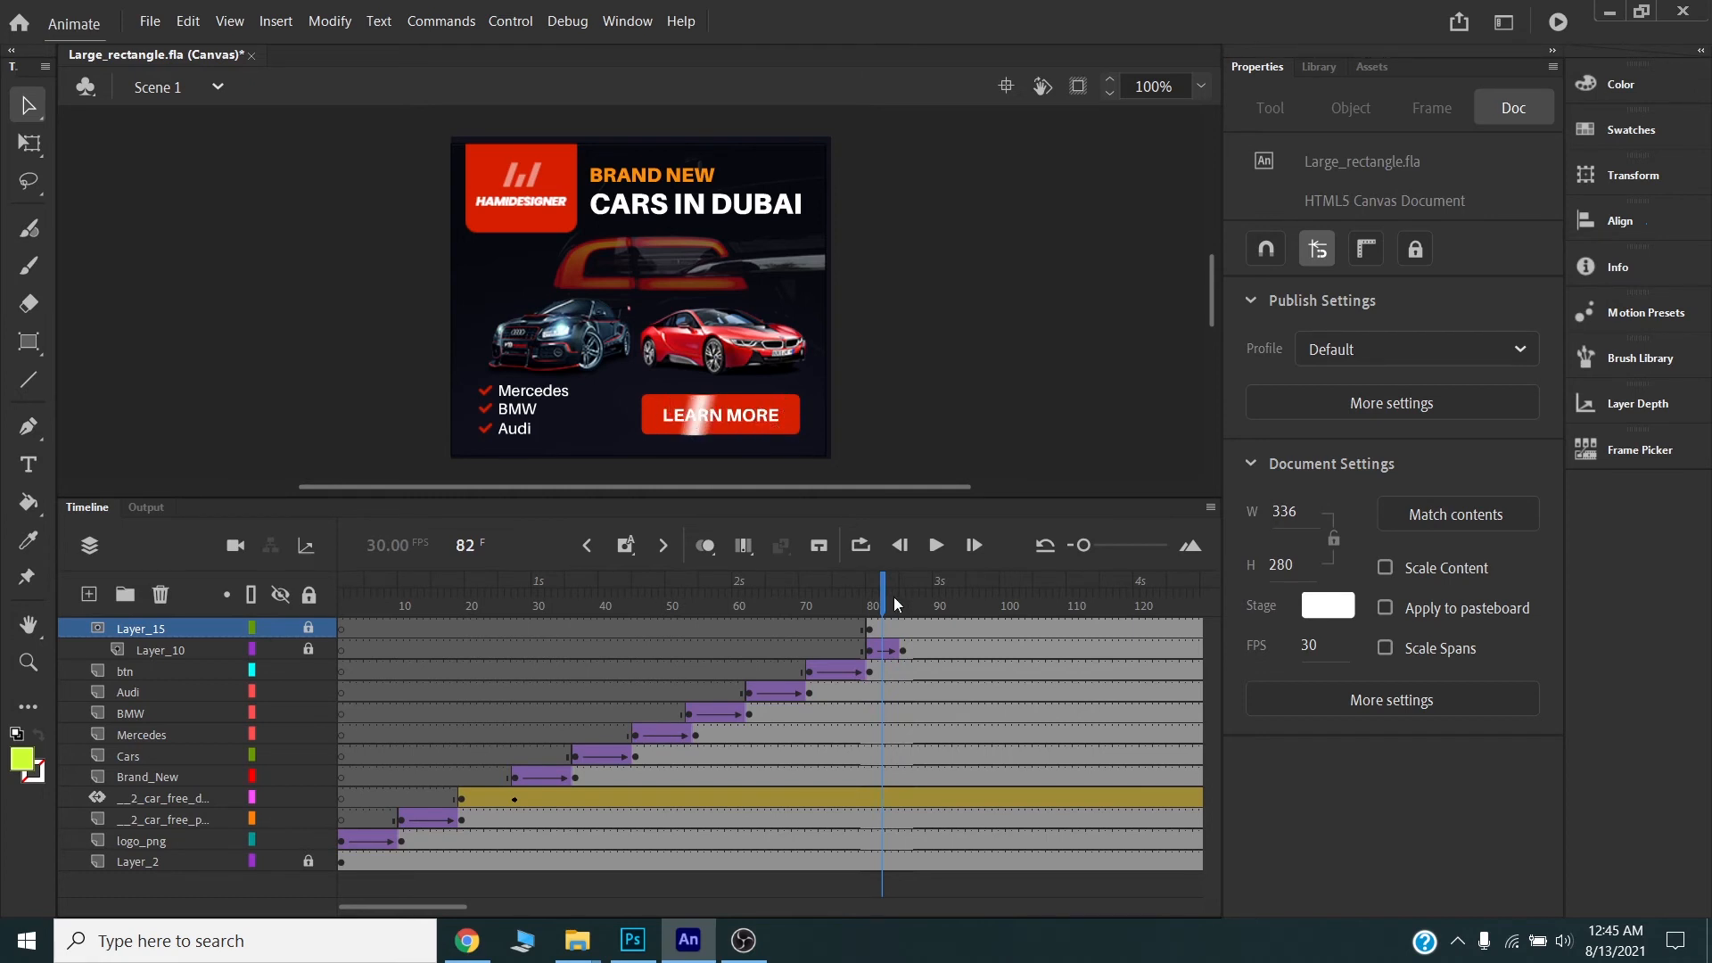
left_click_drag(886, 590, 849, 609)
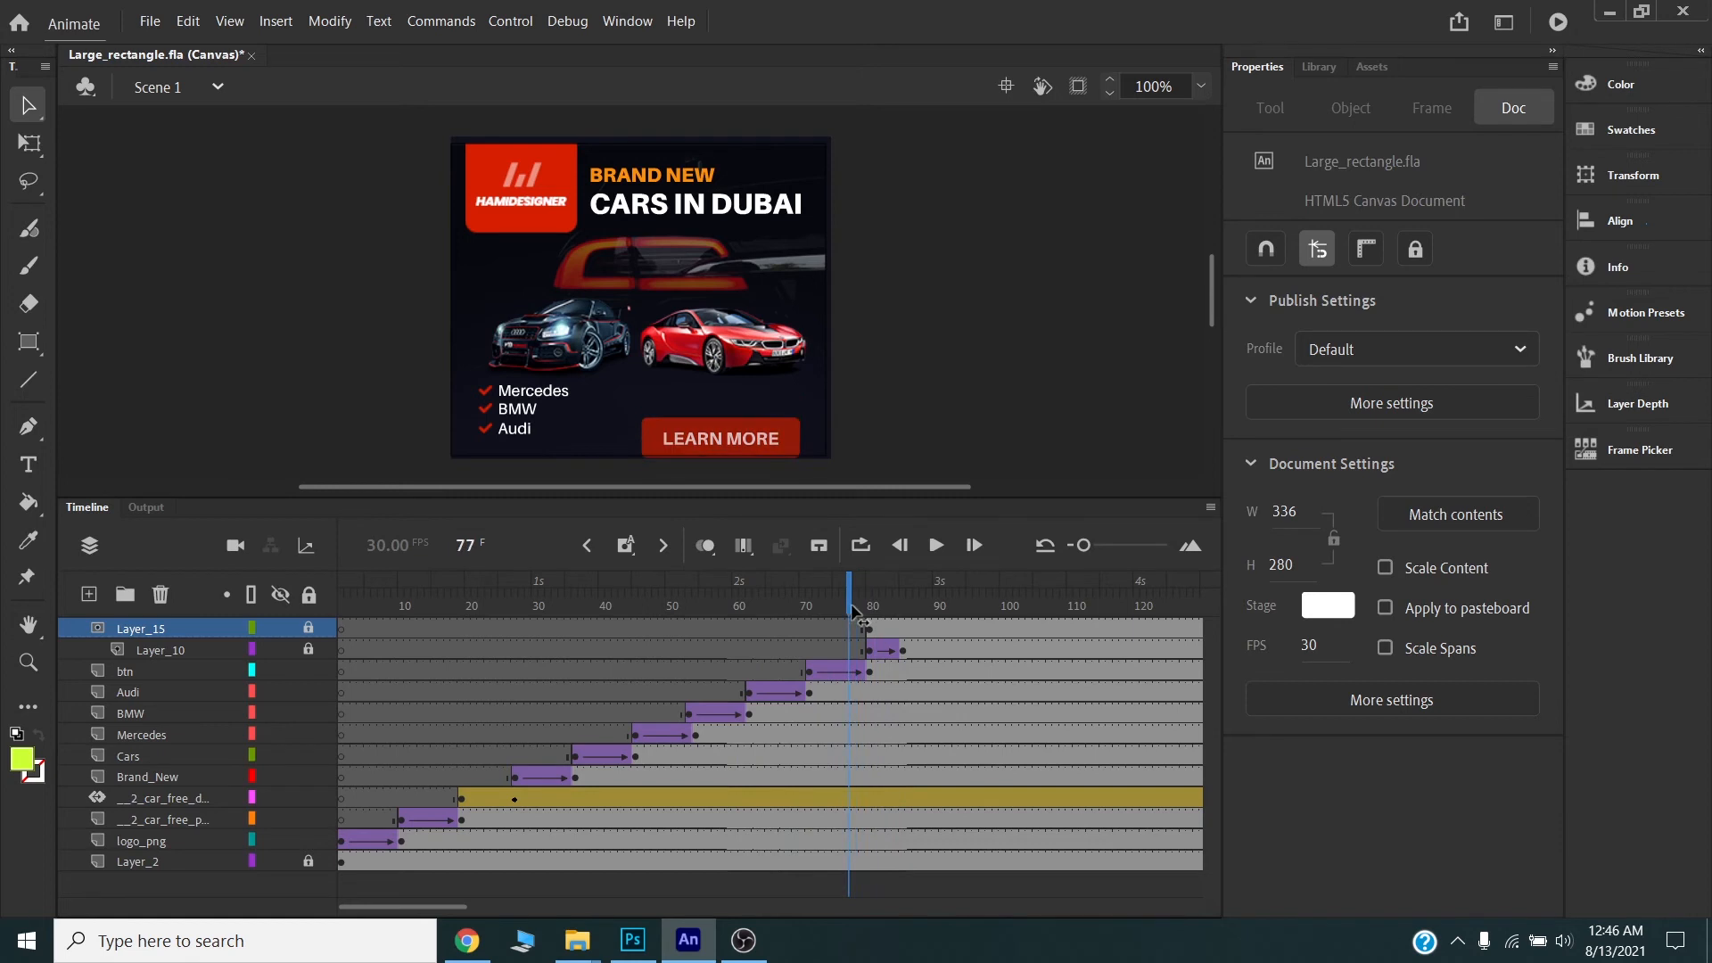
- Move the shine tween on Layer_10 and the mask keyframe on Layer_15 so both start at frame 151
left_click_drag(464, 908, 511, 907)
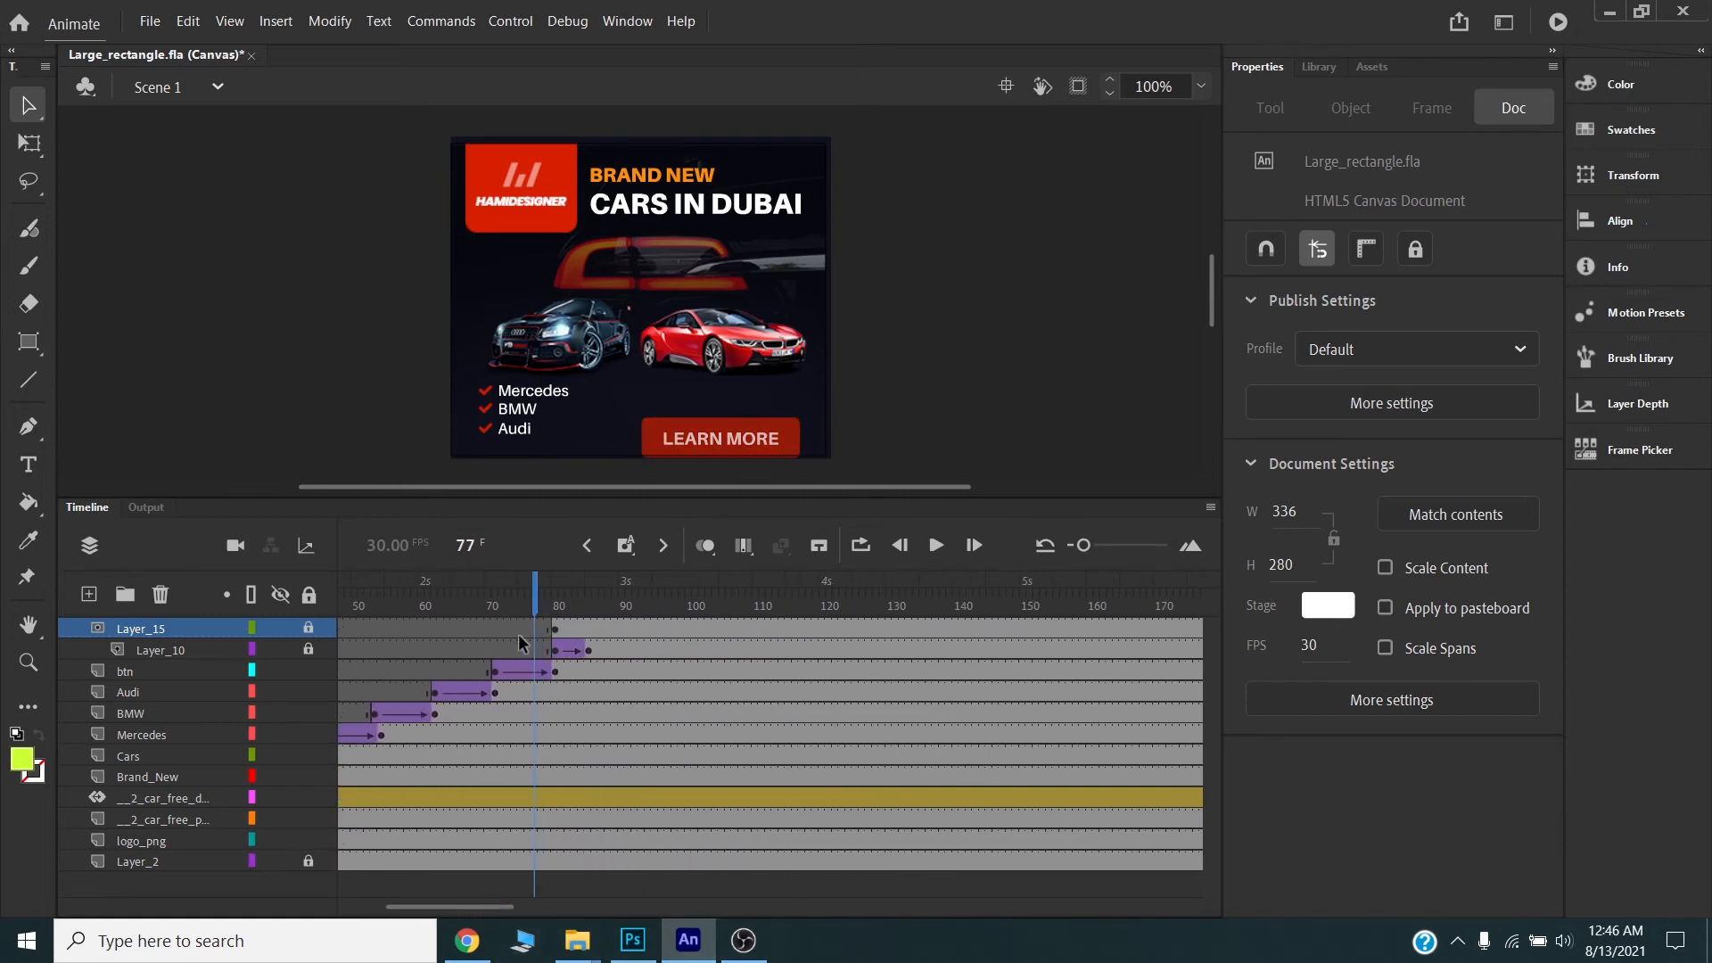
left_click(586, 652)
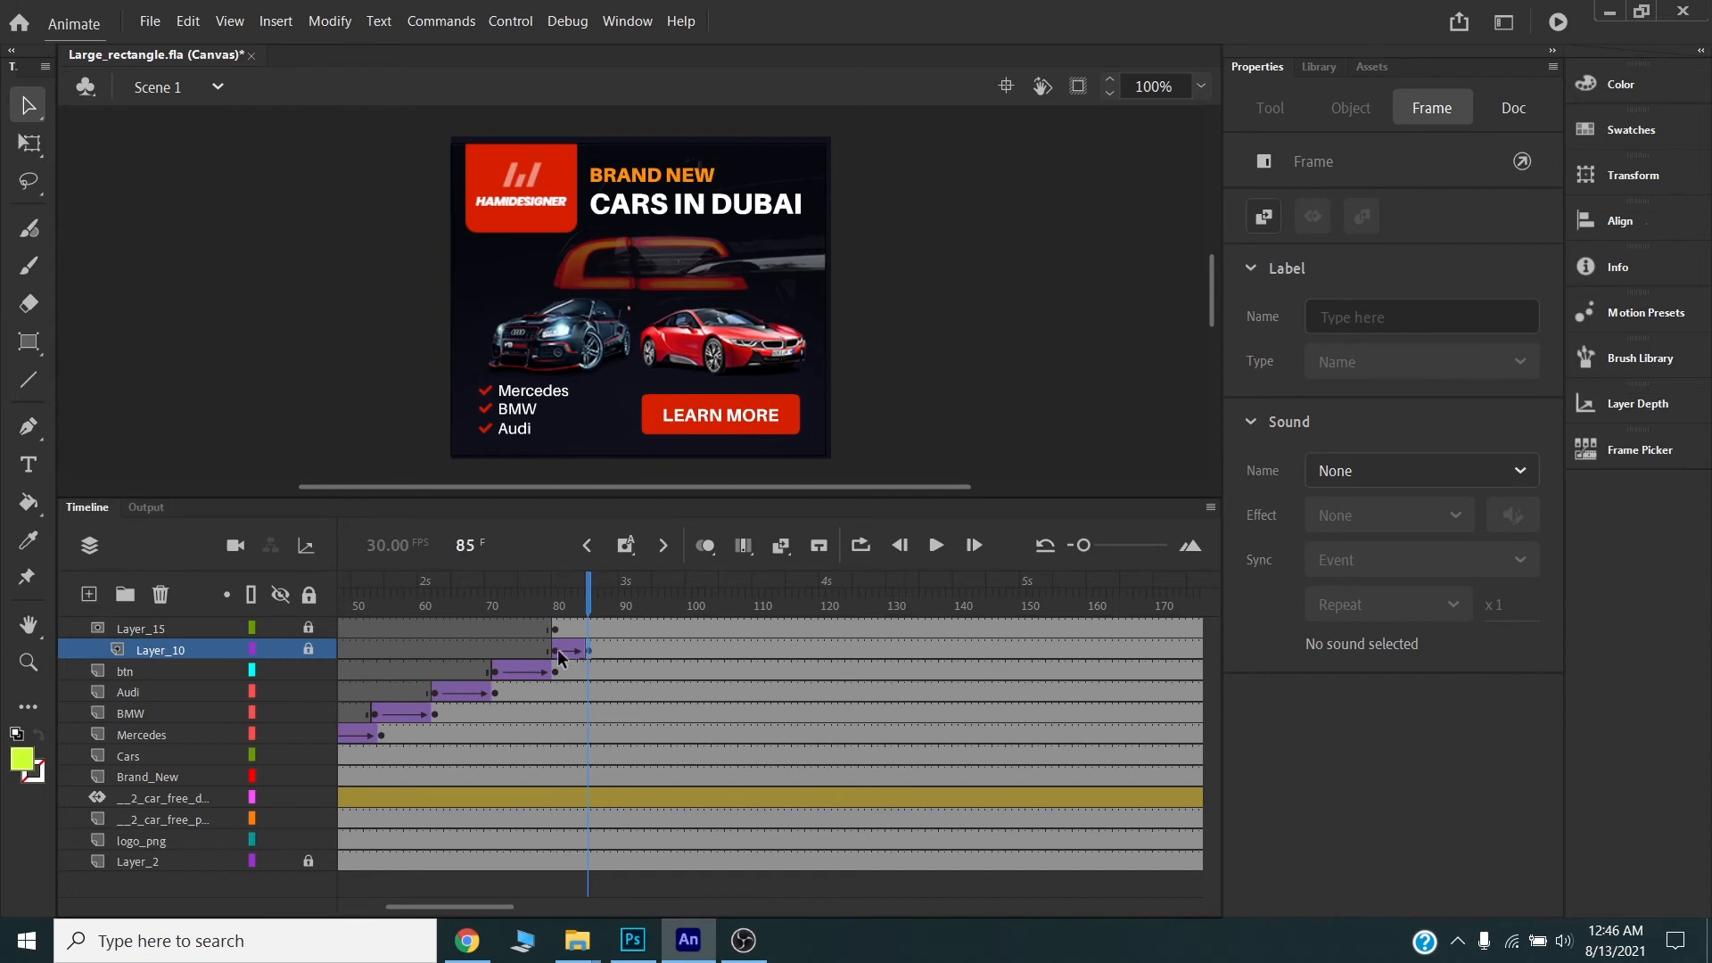
left_click(555, 649)
left_click_drag(555, 650, 1029, 649)
left_click(1033, 602)
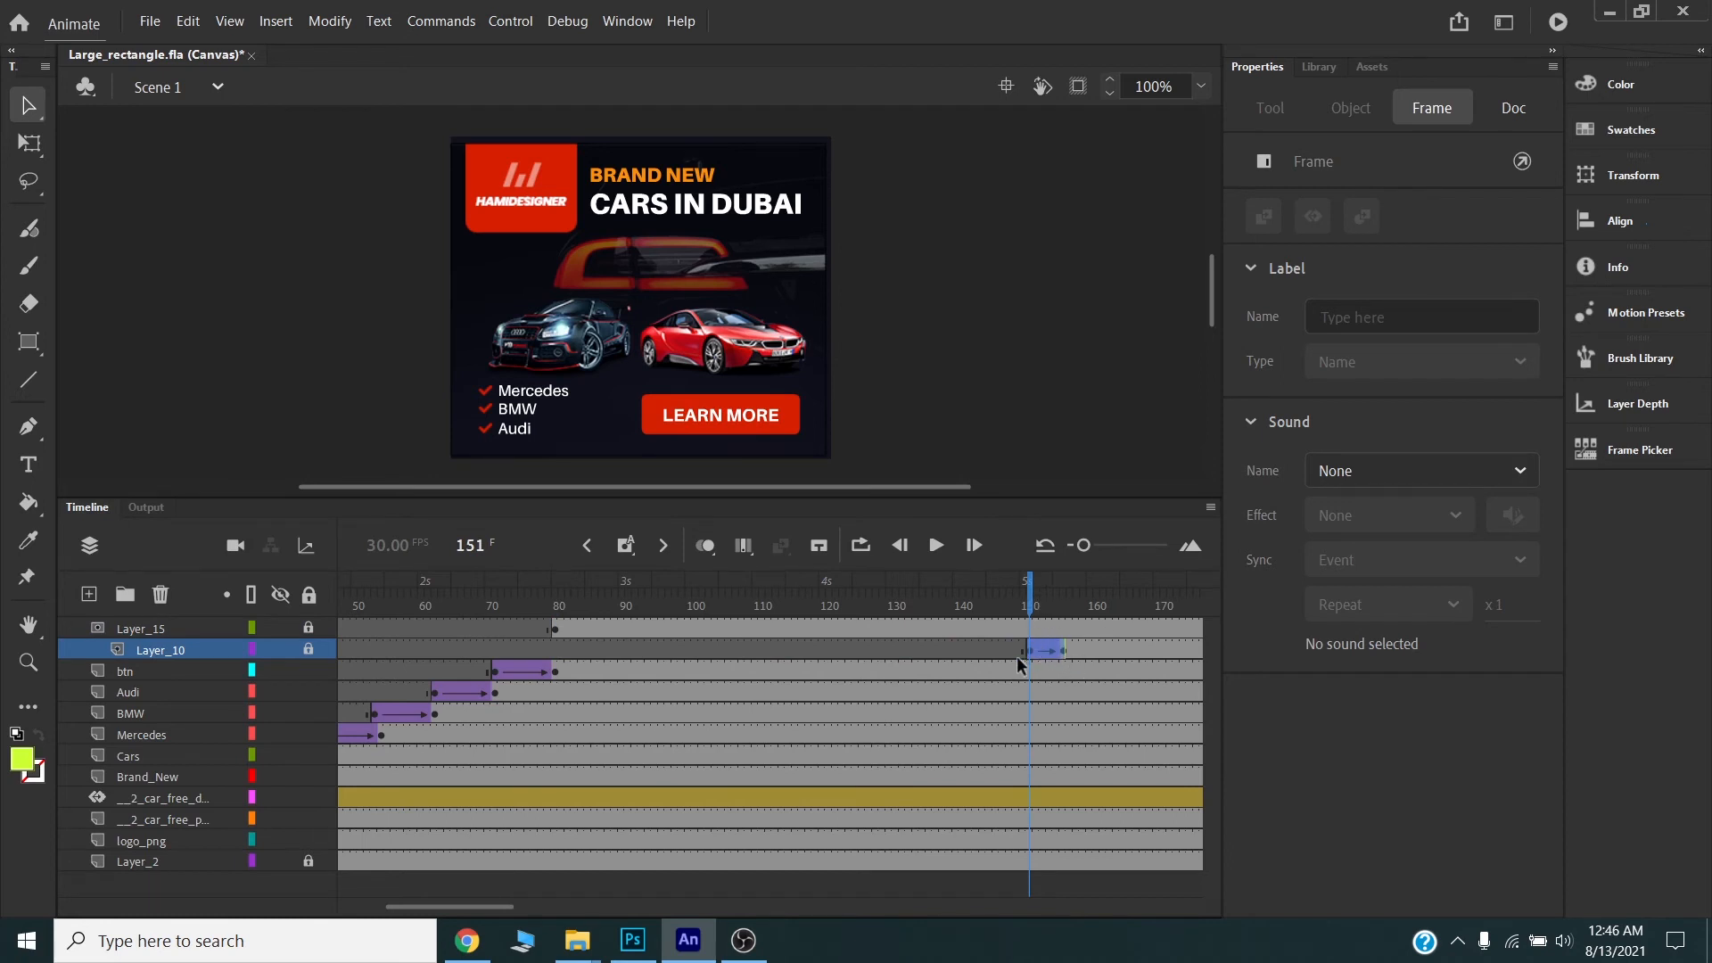
mouse_move(1032, 602)
left_mouse_down()
mouse_move(1063, 596)
mouse_move(651, 596)
mouse_move(1088, 590)
mouse_move(1017, 593)
left_mouse_up()
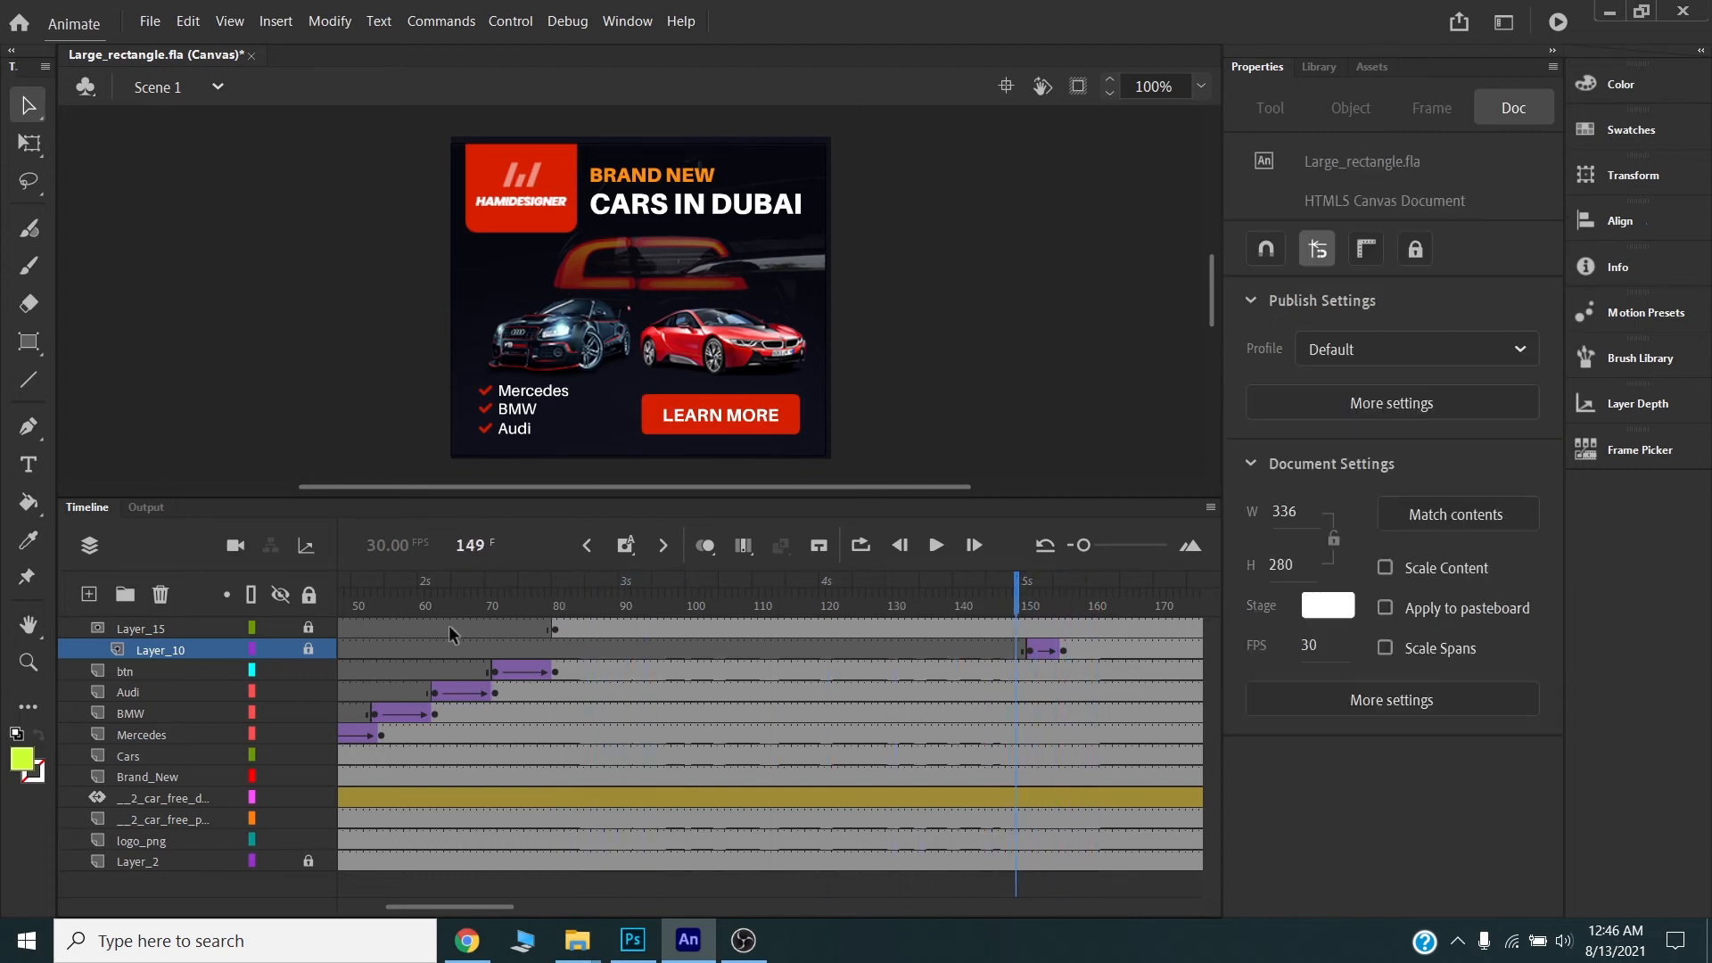
left_click(555, 632)
left_click_drag(1013, 621, 951, 596)
- Save the banner, preview the button's shine in the browser, close the preview, and return to the timeline
key("ctrl+s")
left_click(1556, 23)
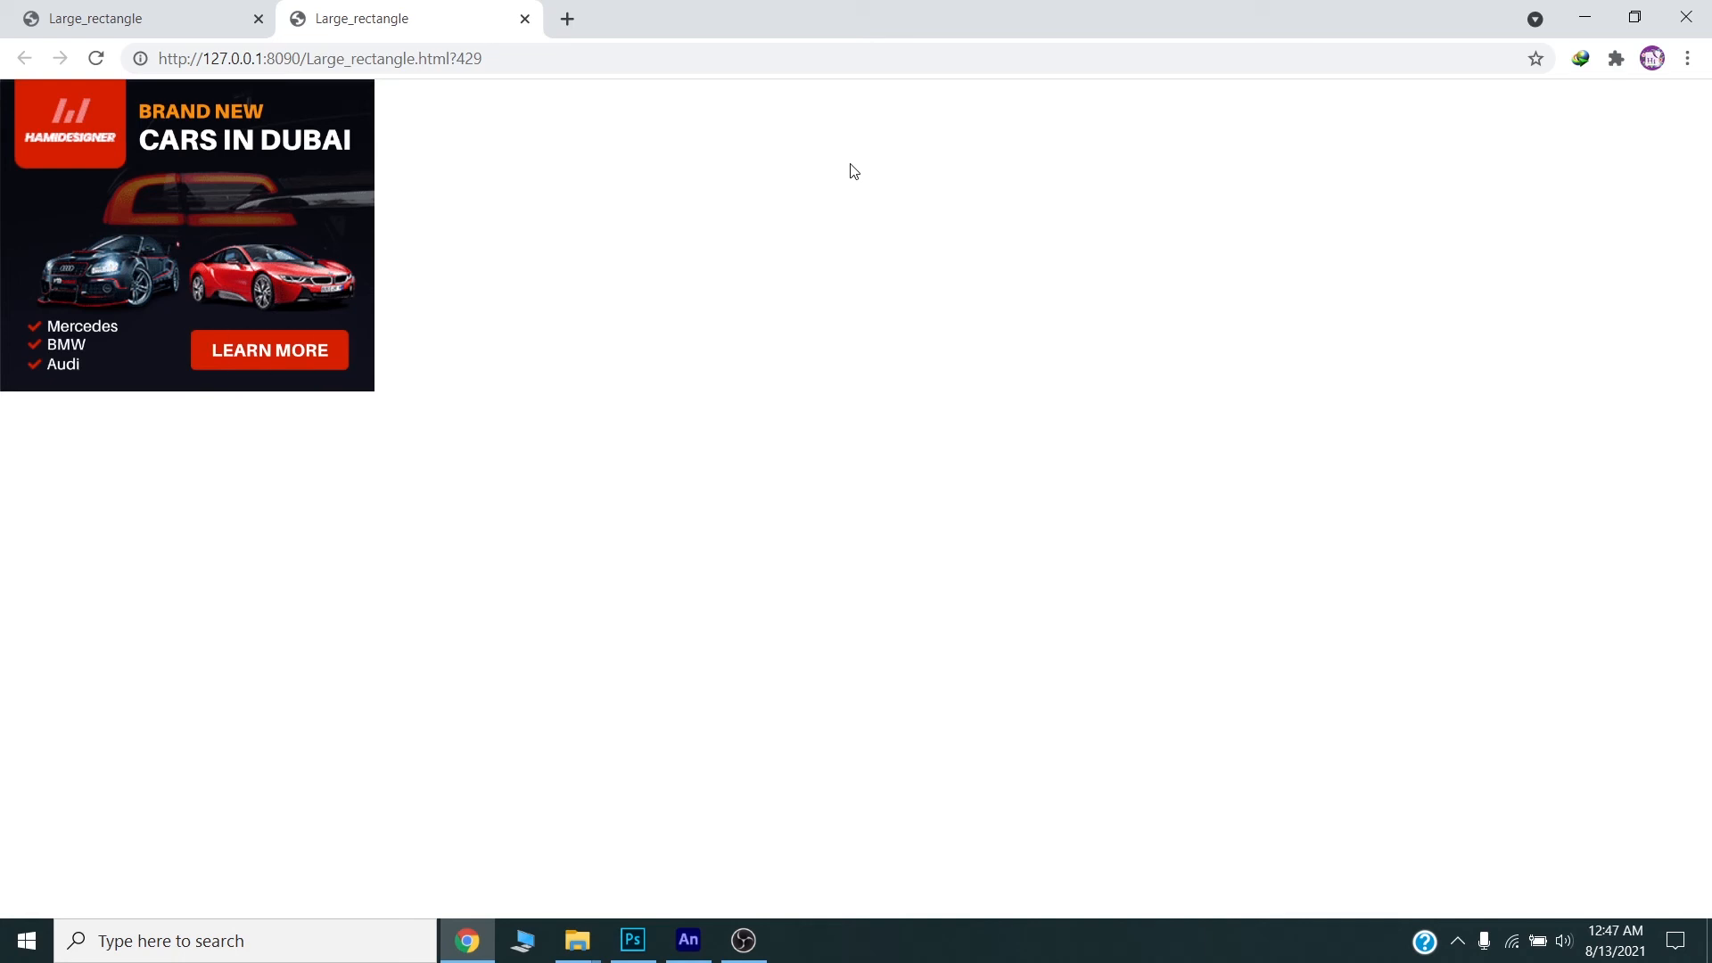
middle_click(450, 10)
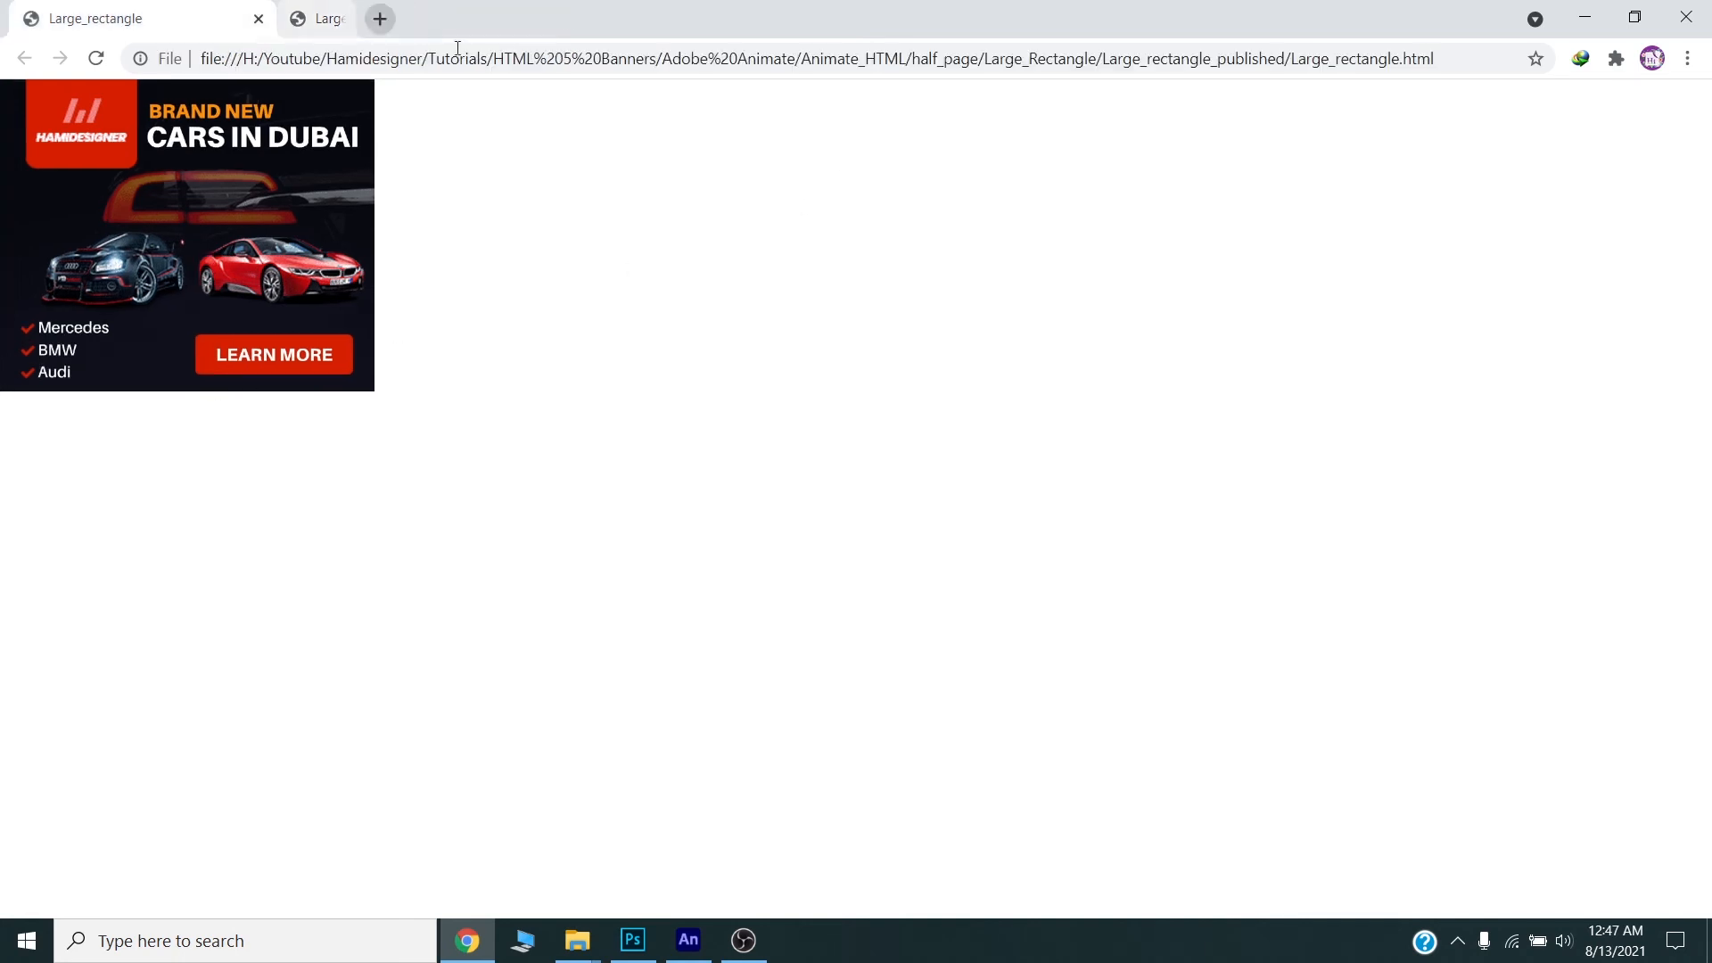
left_click(688, 940)
key("ctrl+s")
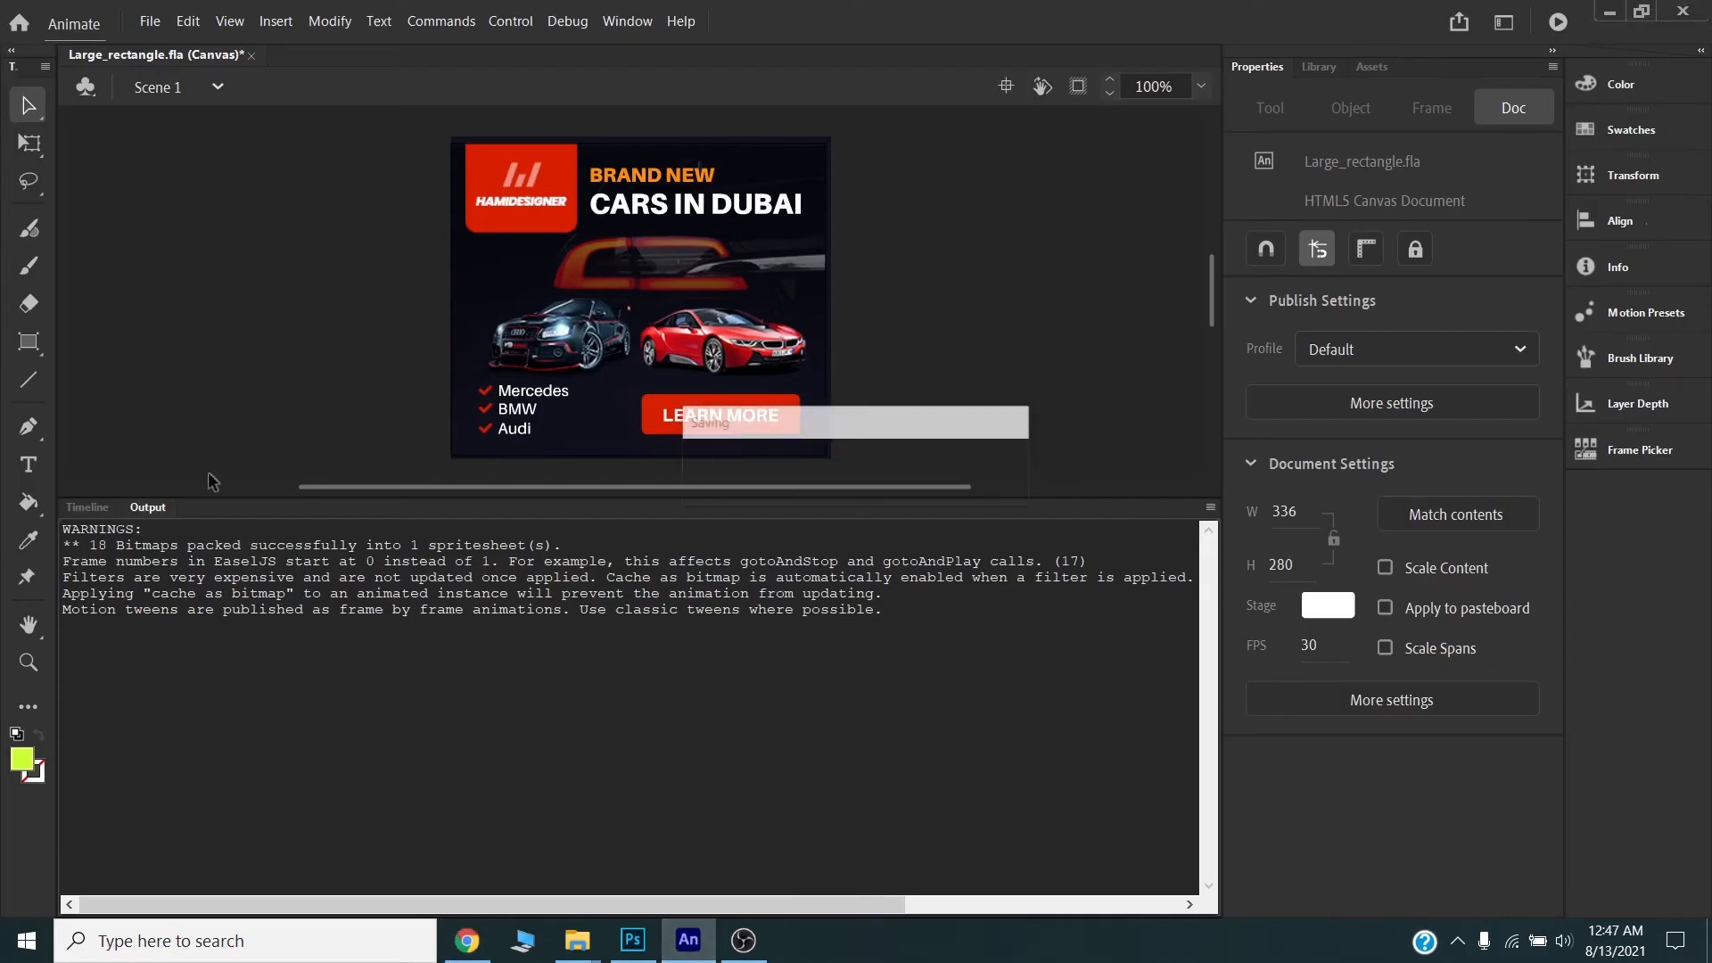
left_click(89, 507)
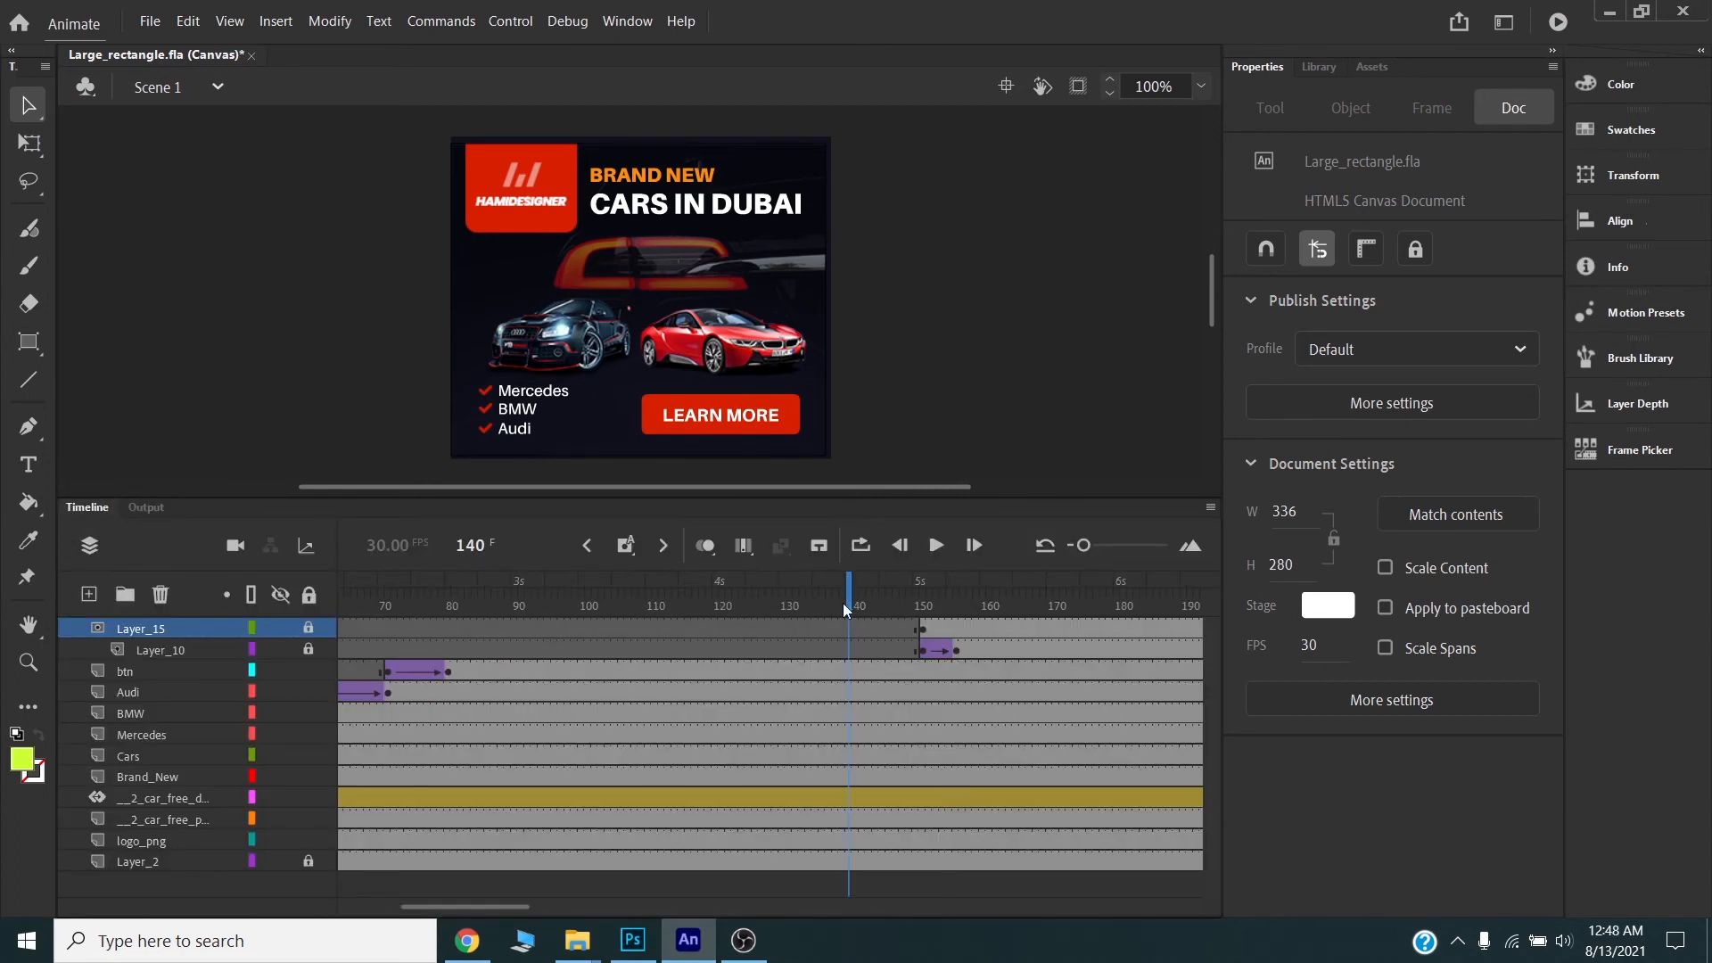
- Add a new top layer at frame 1 and draw a blue, strokeless rectangle about 312 x 253 over the banner
left_click_drag(848, 591, 239, 604)
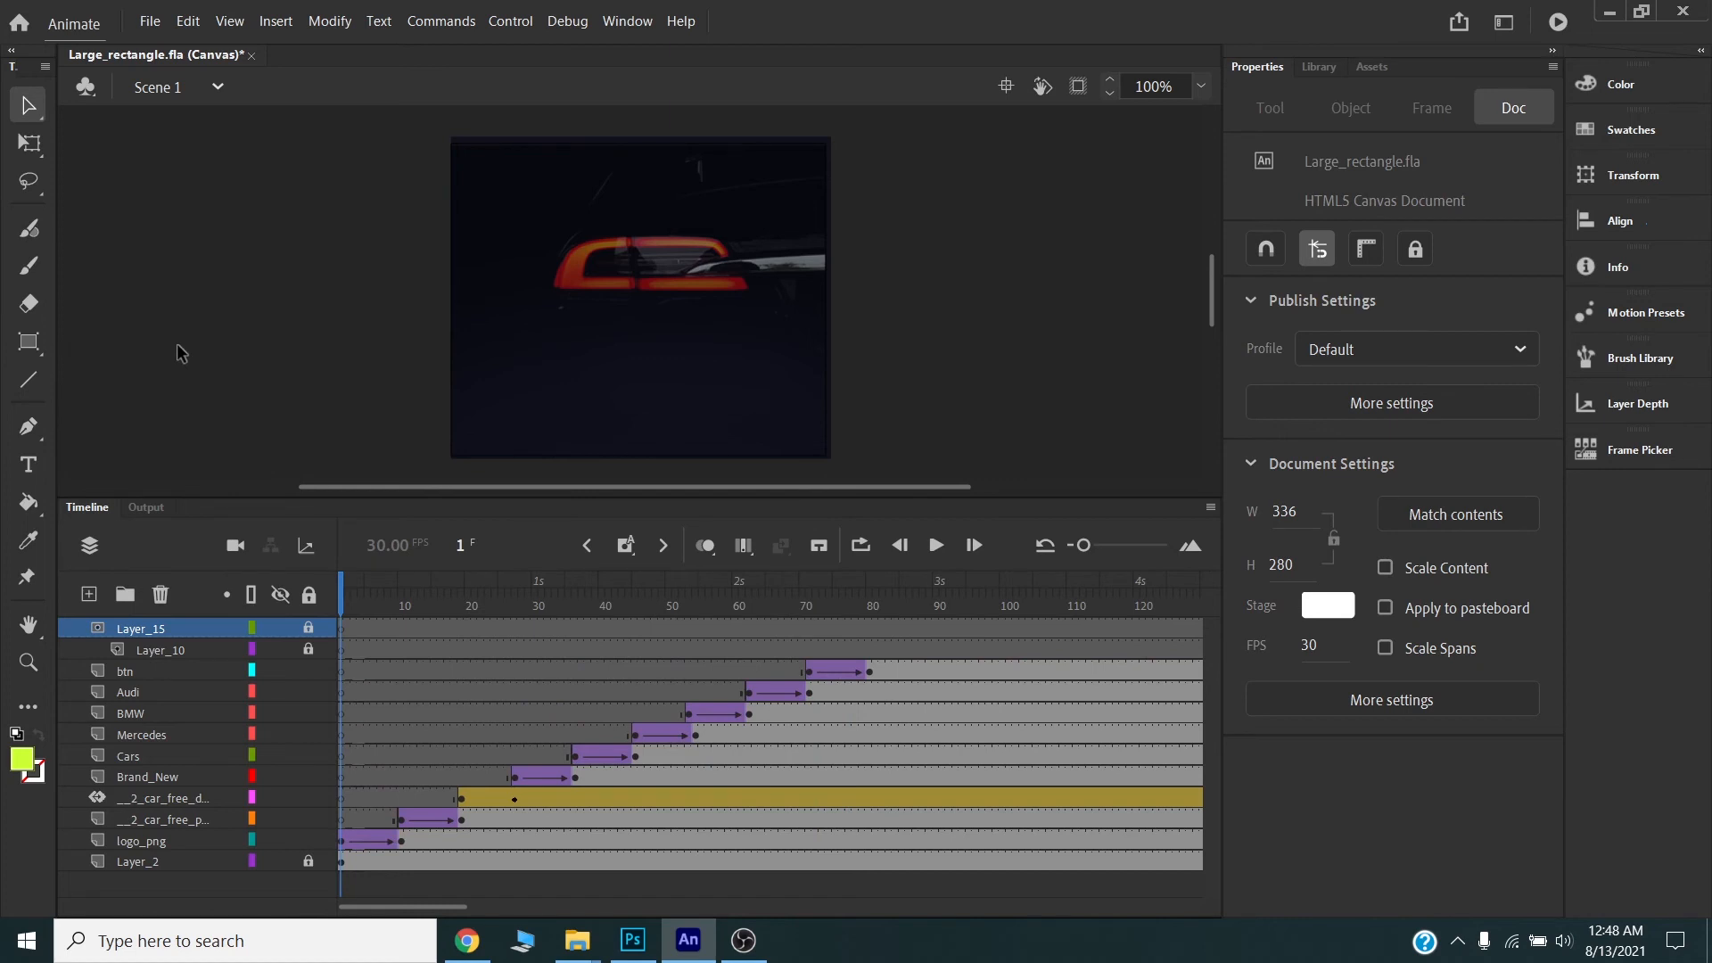
left_click(90, 594)
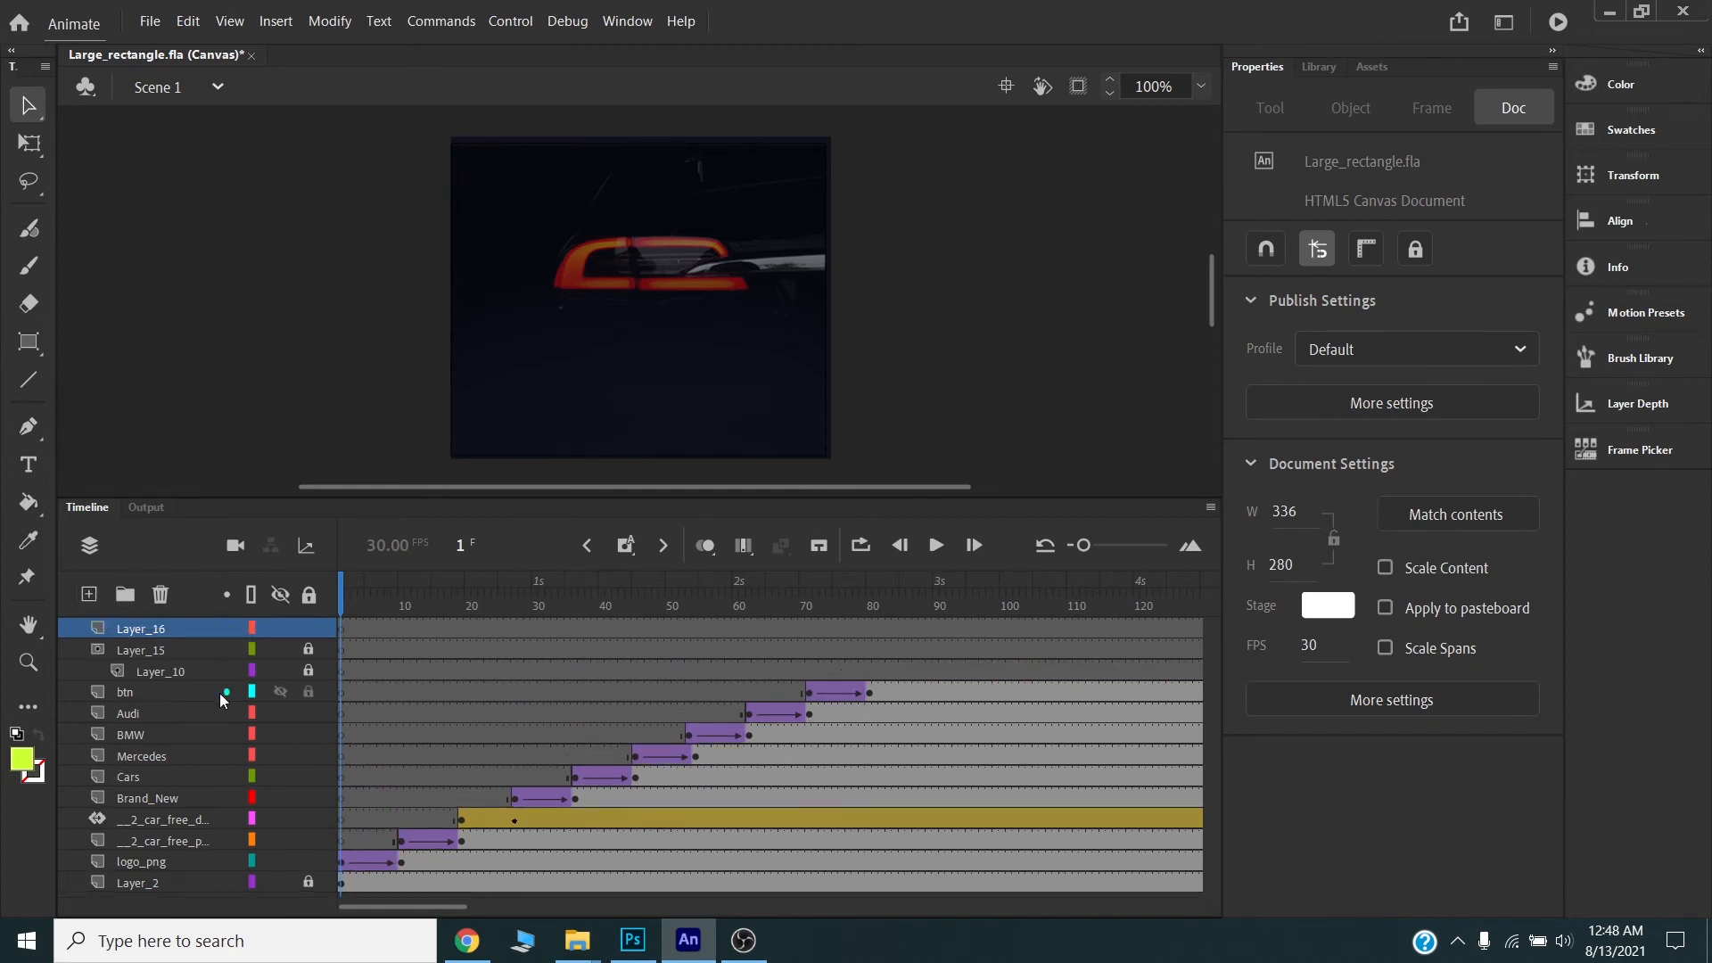
left_click(28, 341)
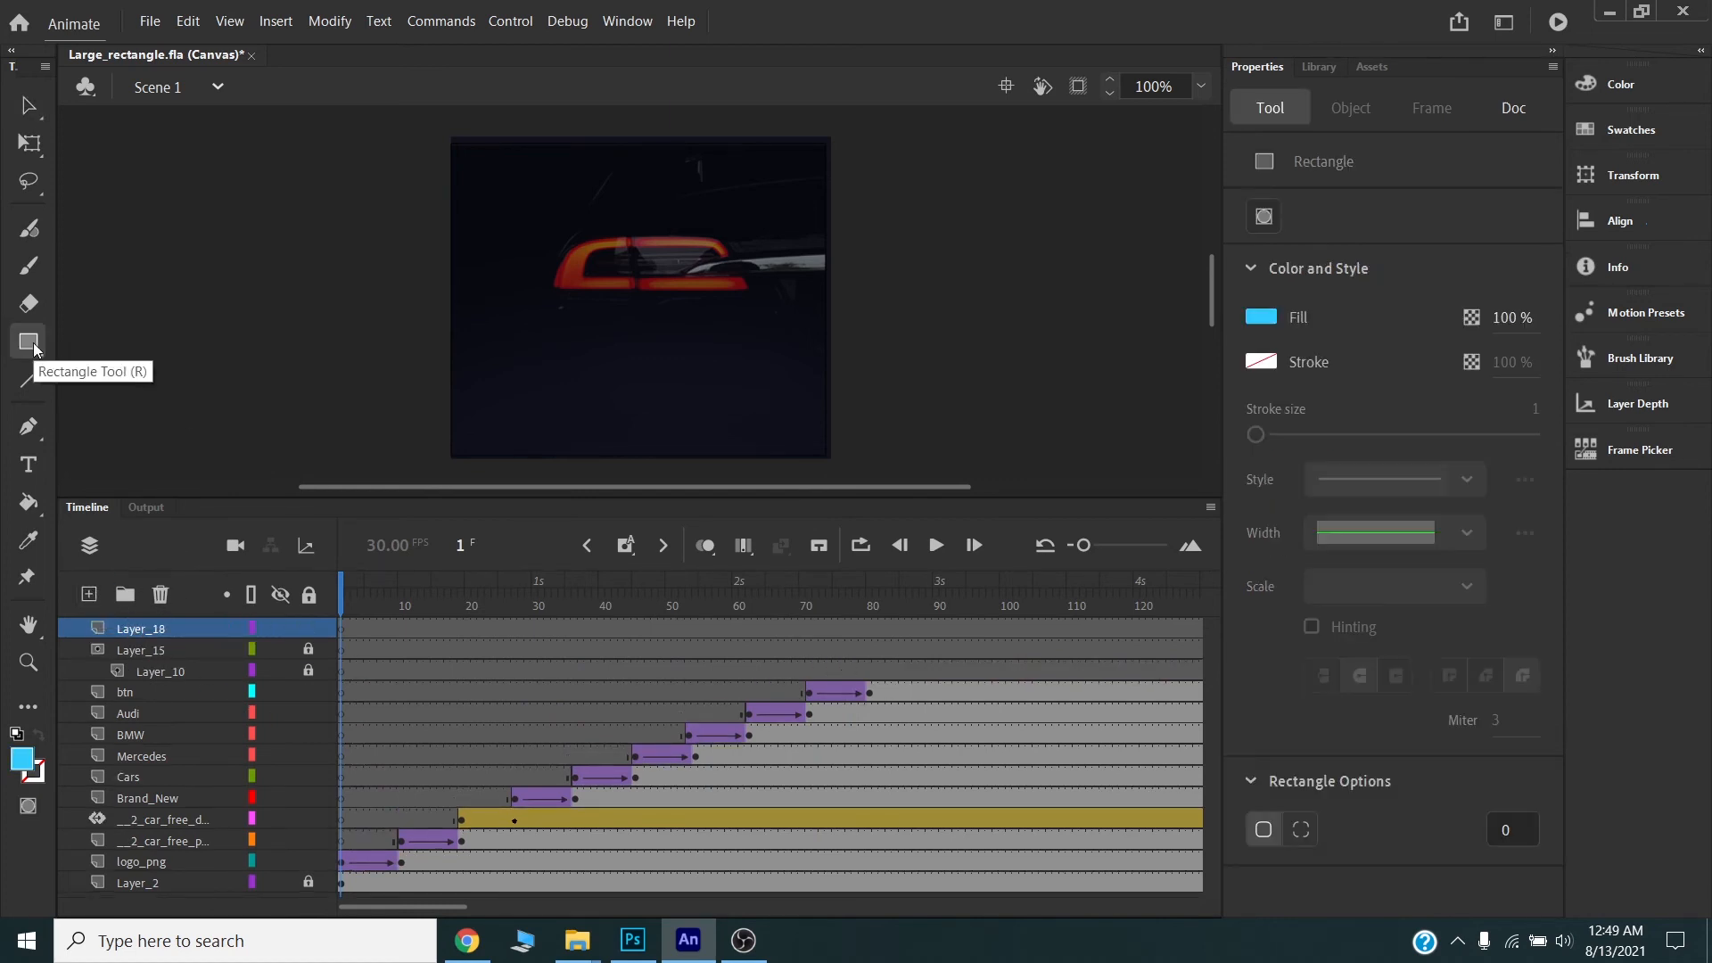
left_click(1273, 319)
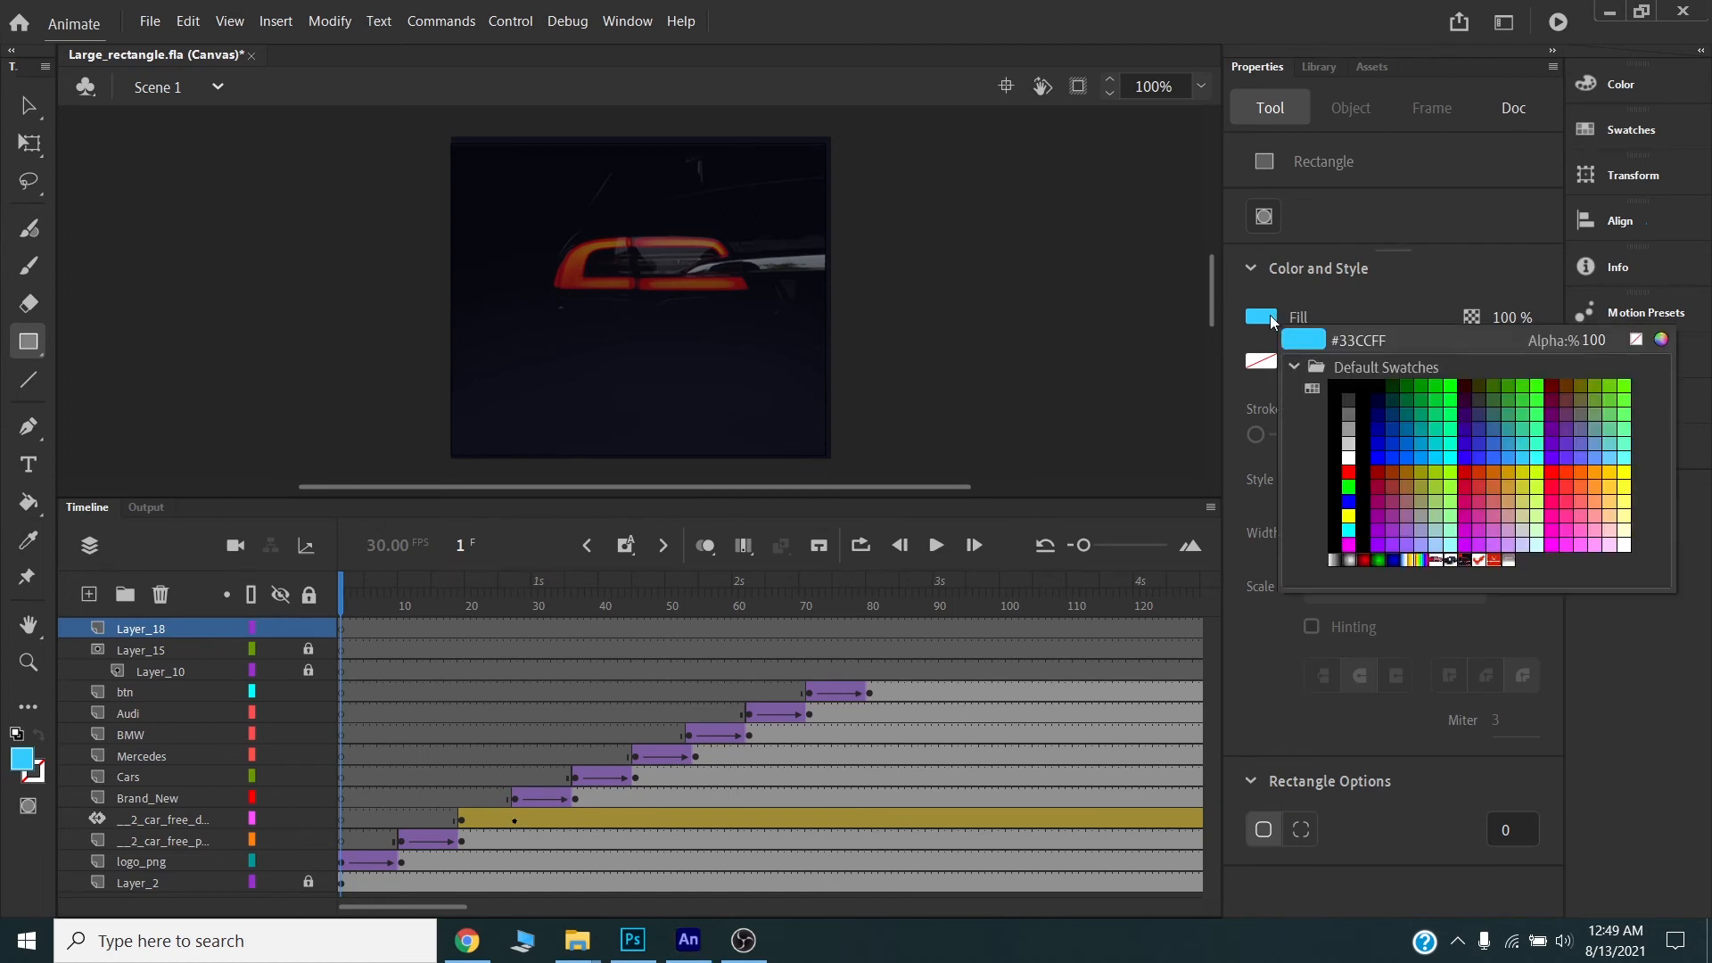
left_click(1502, 455)
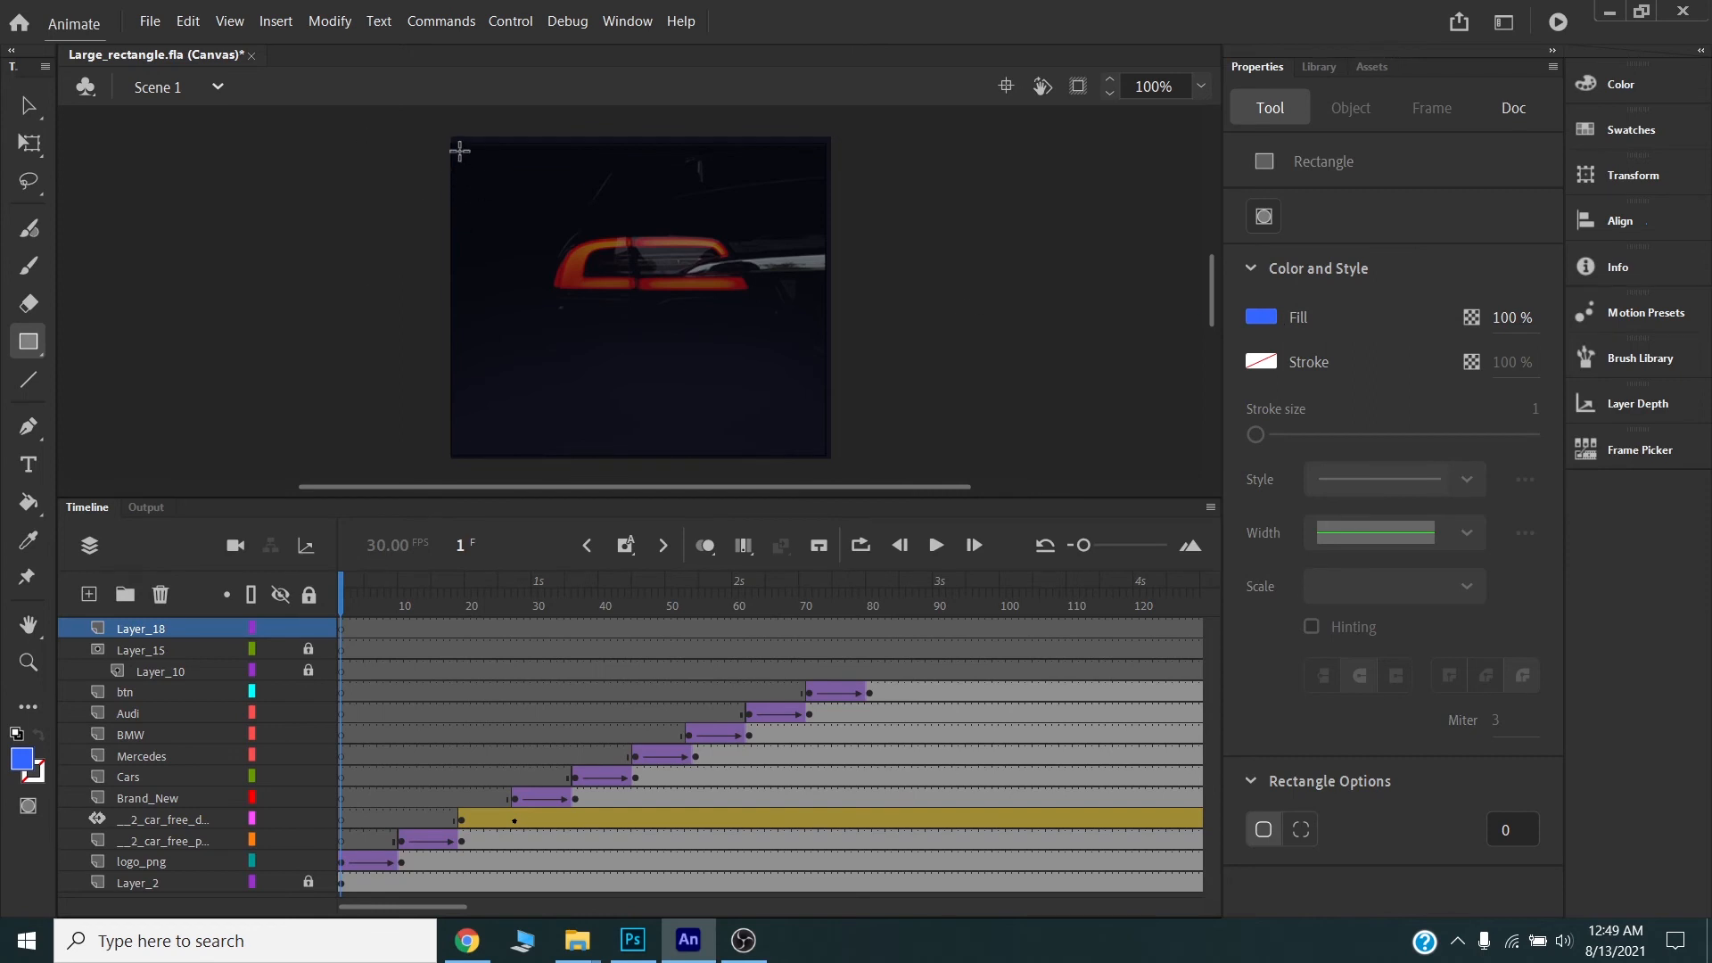
left_click_drag(457, 149, 805, 431)
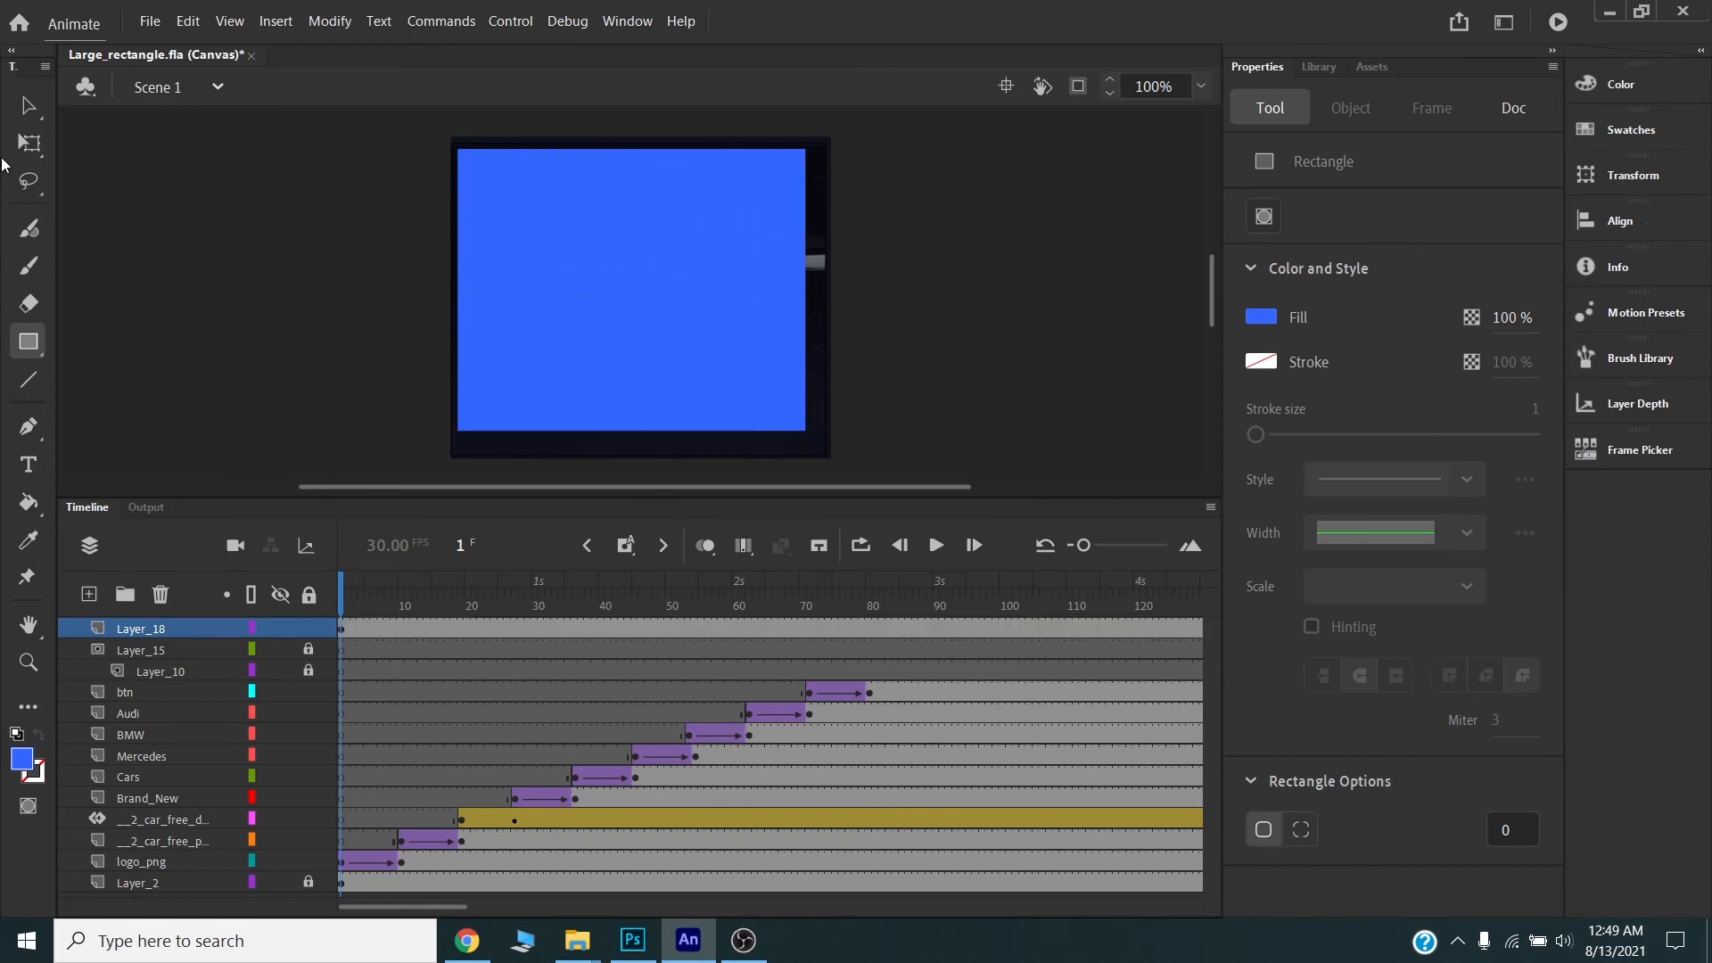
- Set the blue rectangle's size to 336 x 280
left_click(28, 105)
left_click(654, 214)
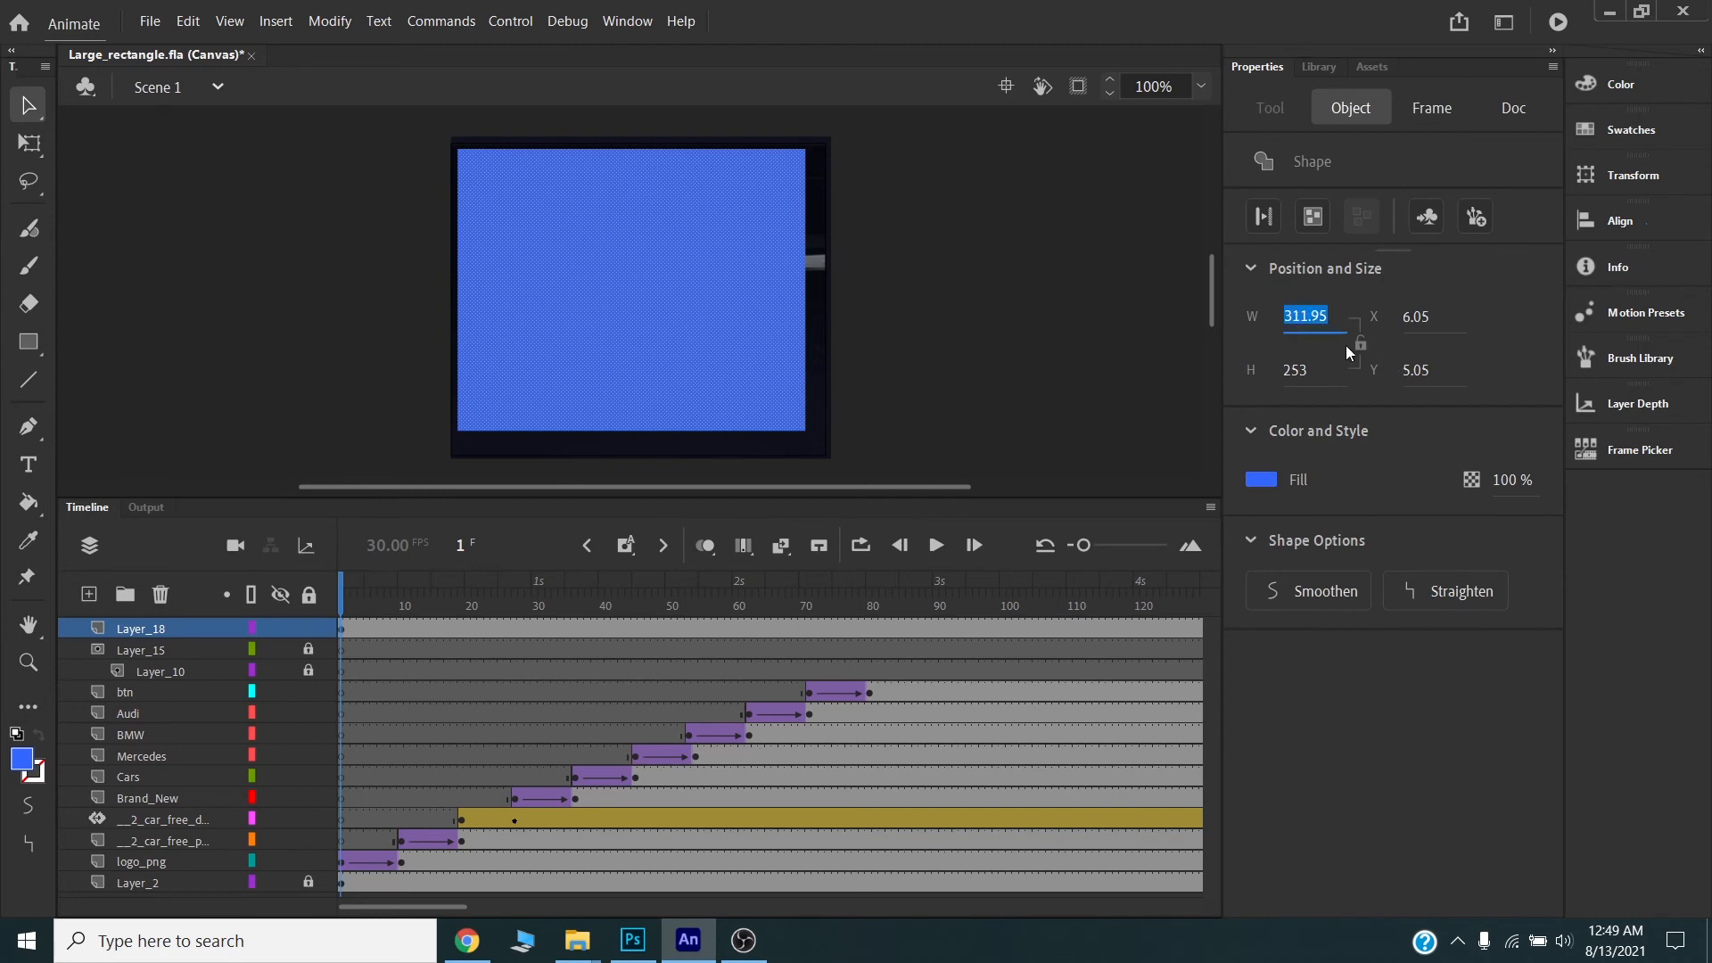
type("336")
key("Tab")
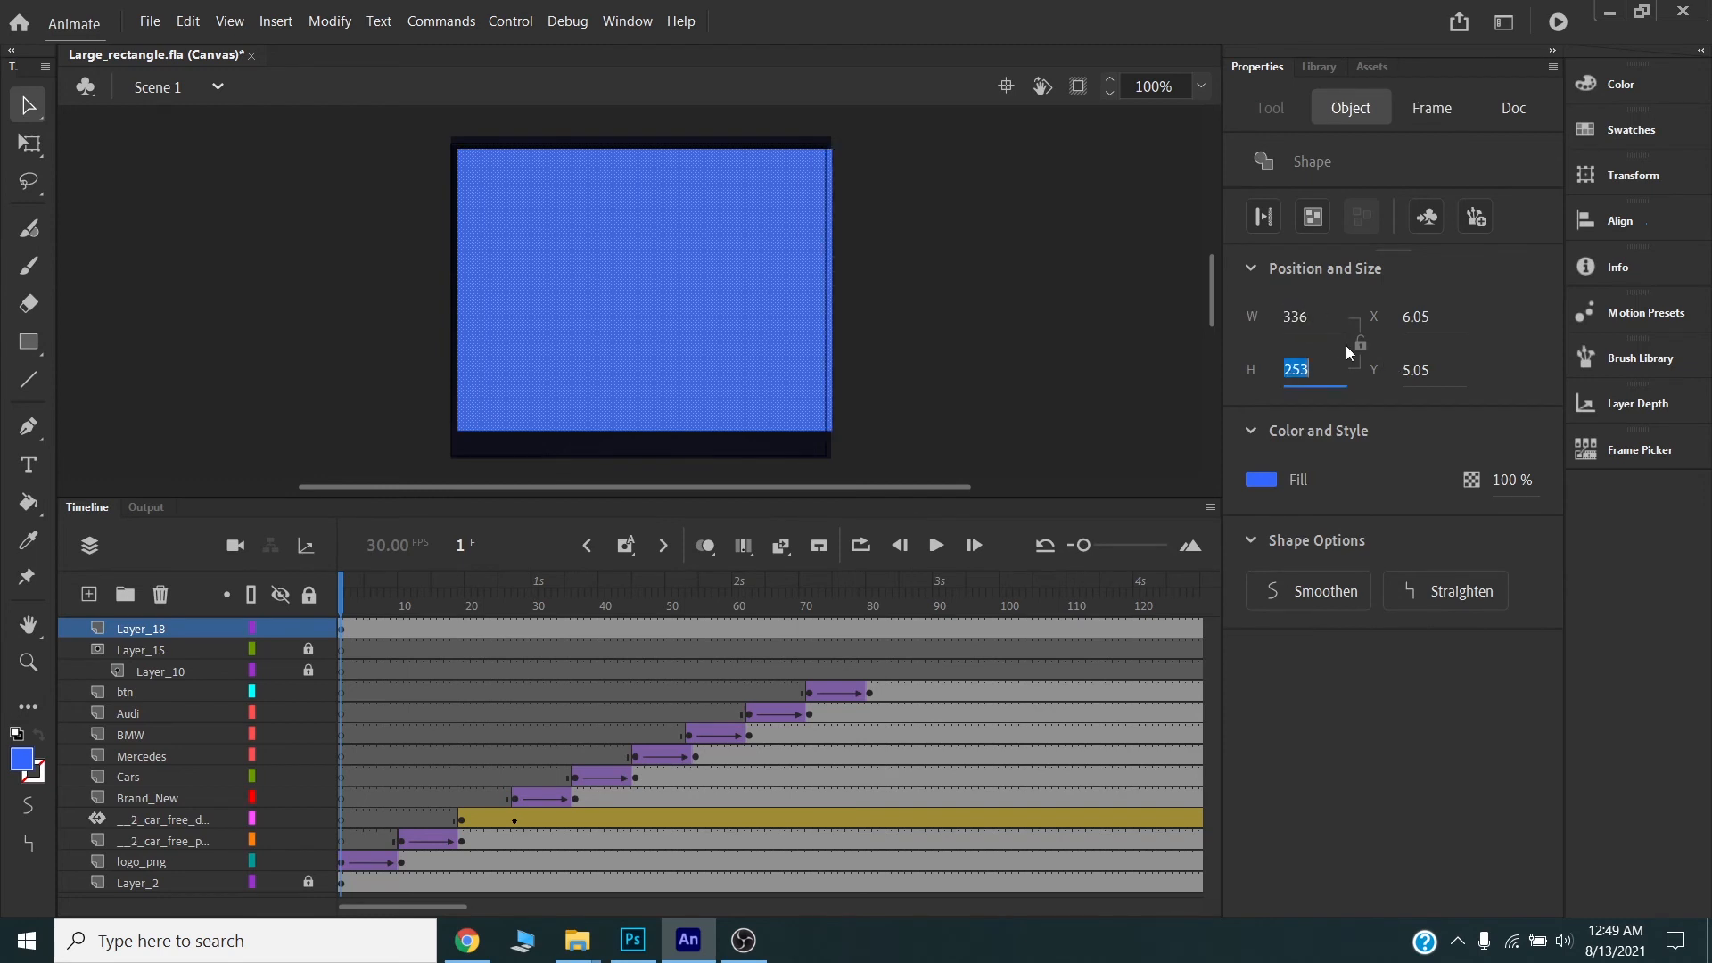
type("253")
key("Tab")
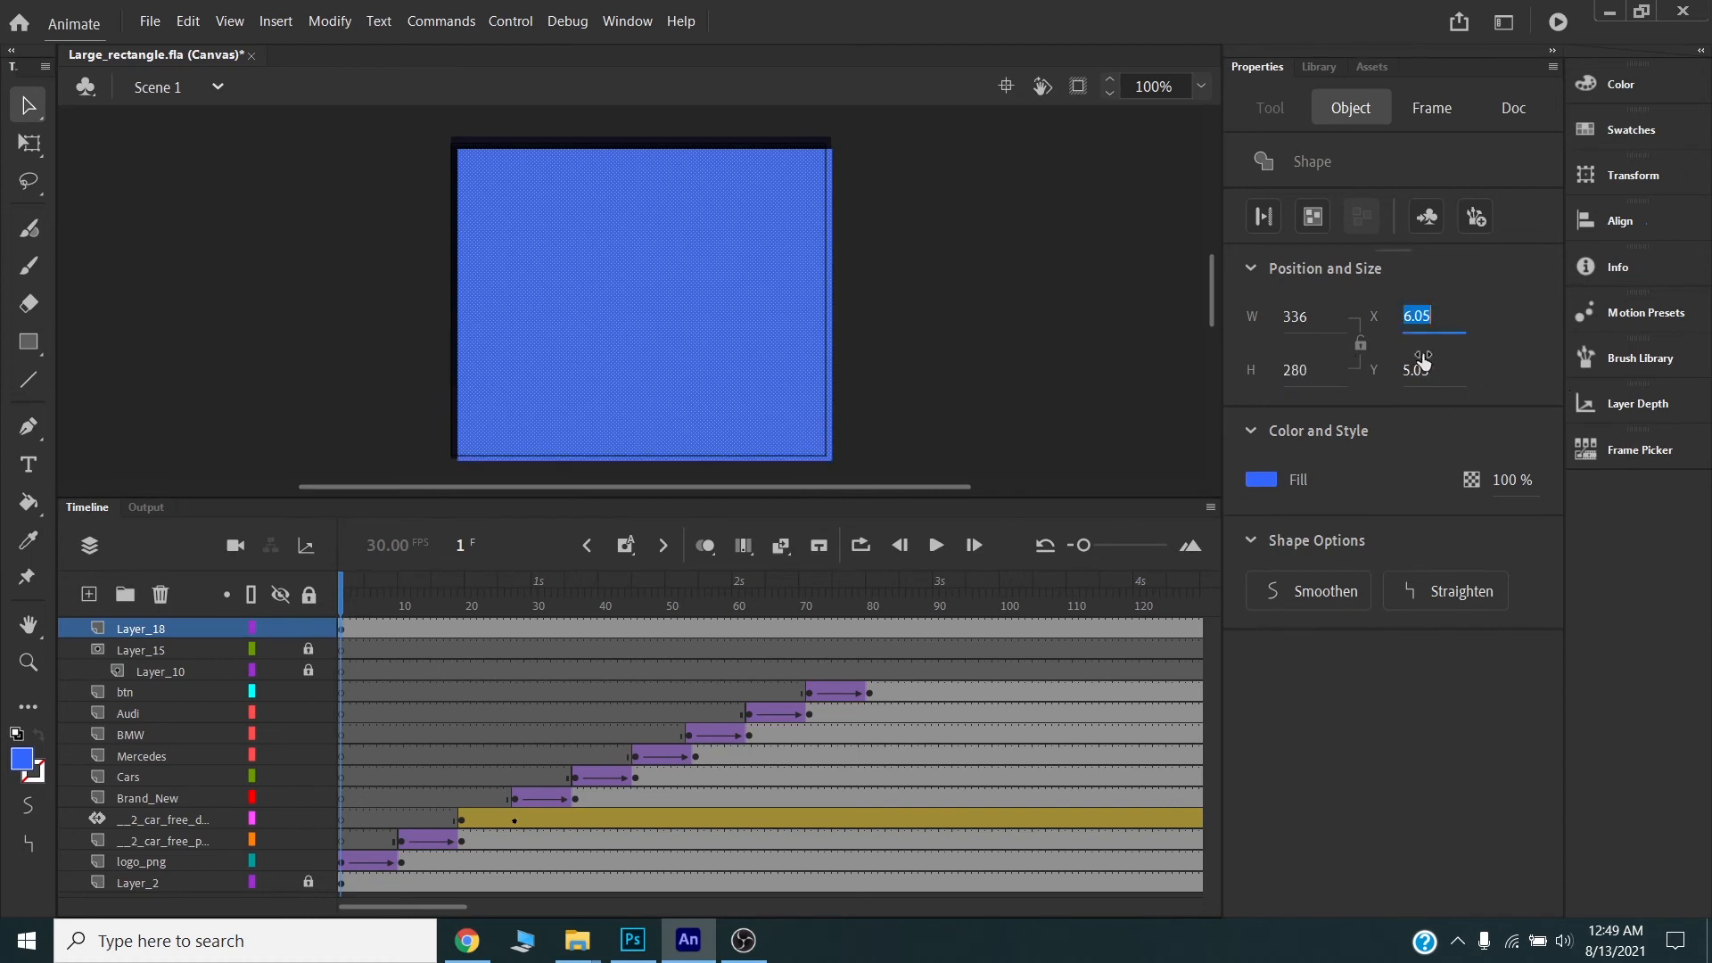
- Centre the blue rectangle horizontally and vertically on the stage
left_click(27, 105)
left_click(1598, 223)
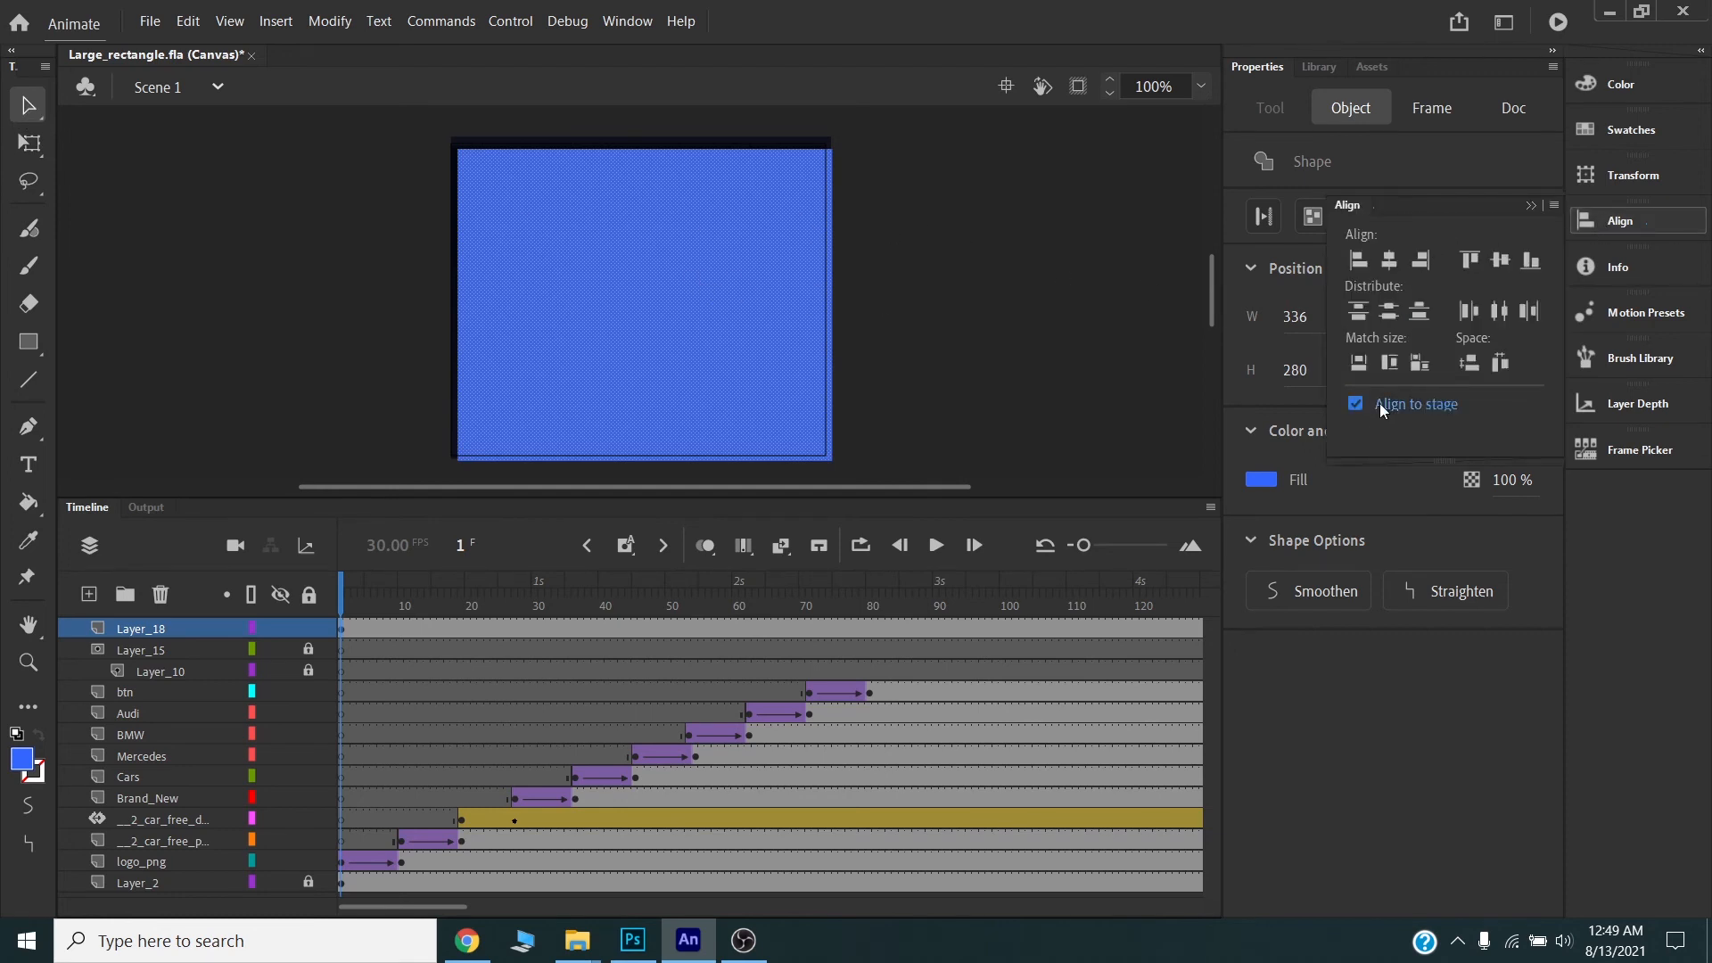
left_click(1388, 262)
left_click(1501, 261)
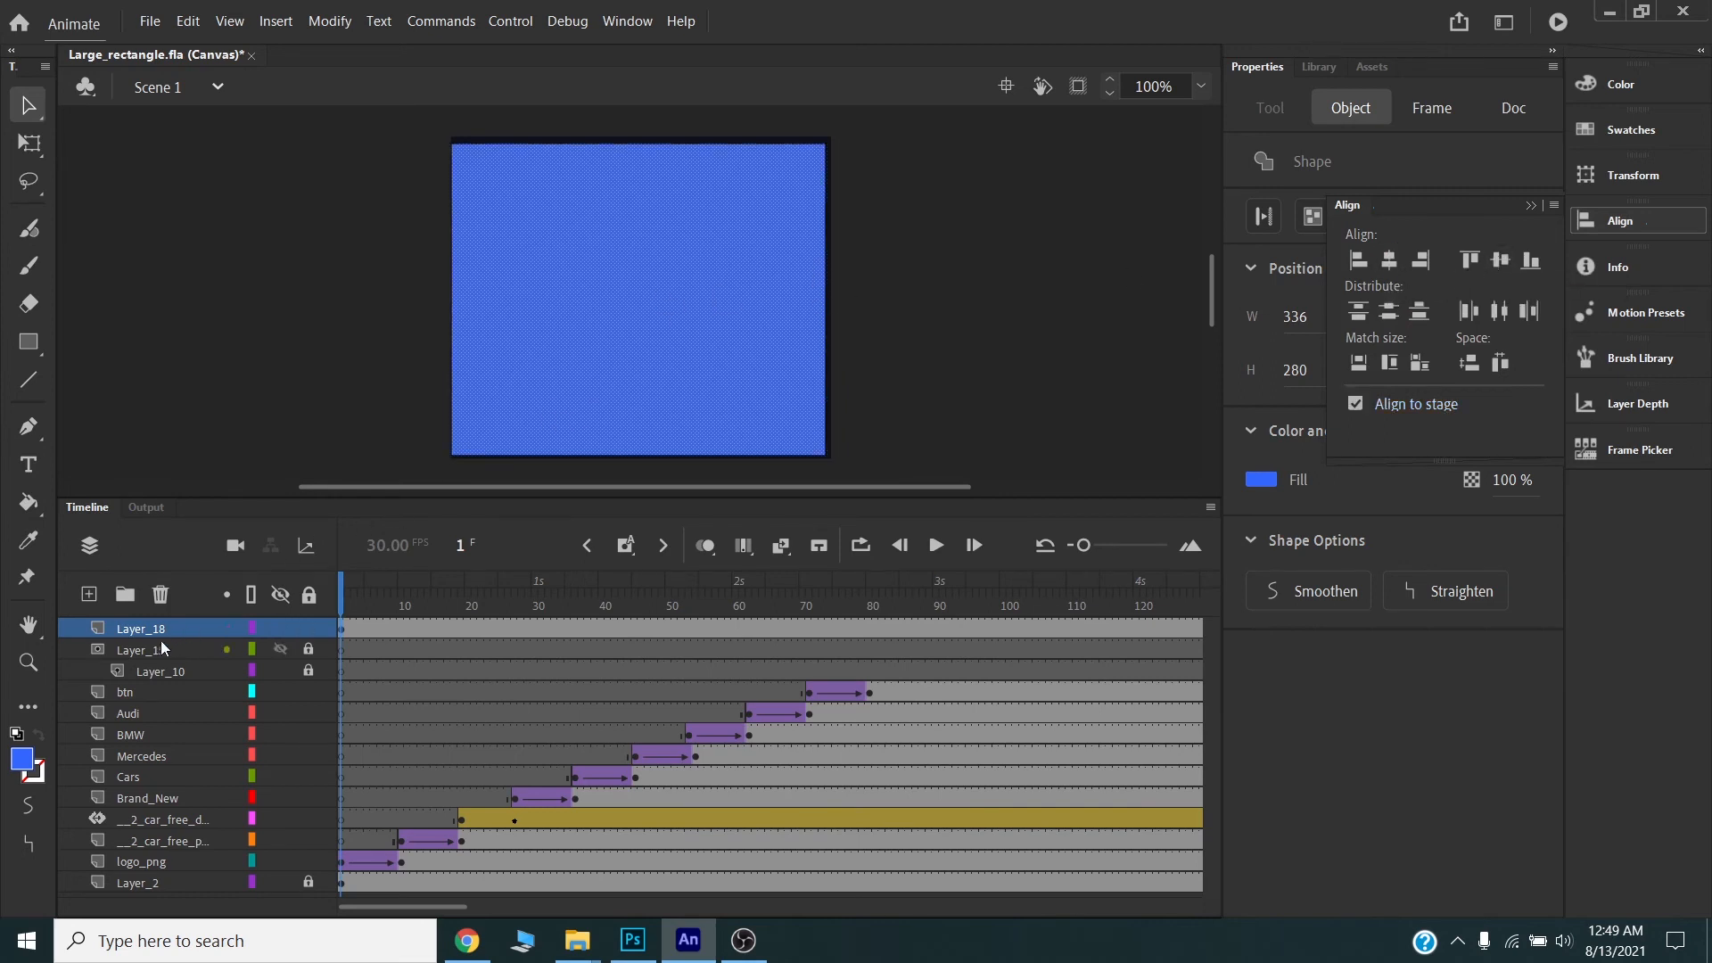
- Rename the blue rectangle's layer as clickBtn
double_click(136, 628)
key("BackSpace")
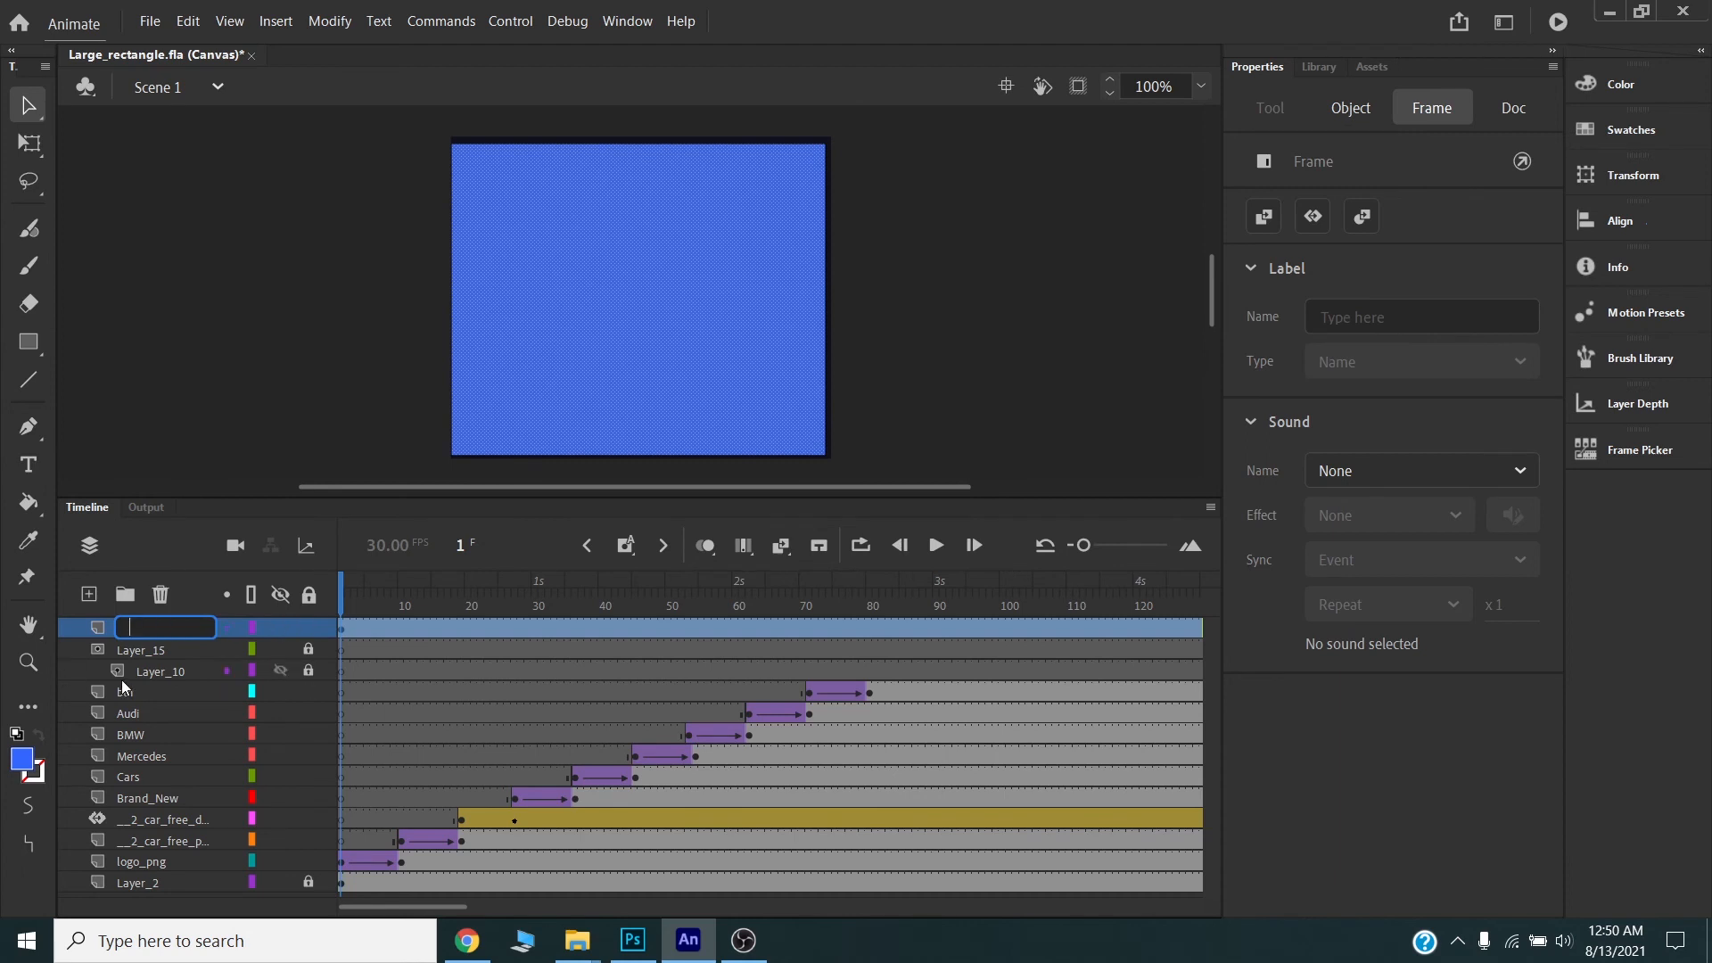
type("clickBtn")
key("ctrl+a")
left_click(191, 650)
left_click(157, 624)
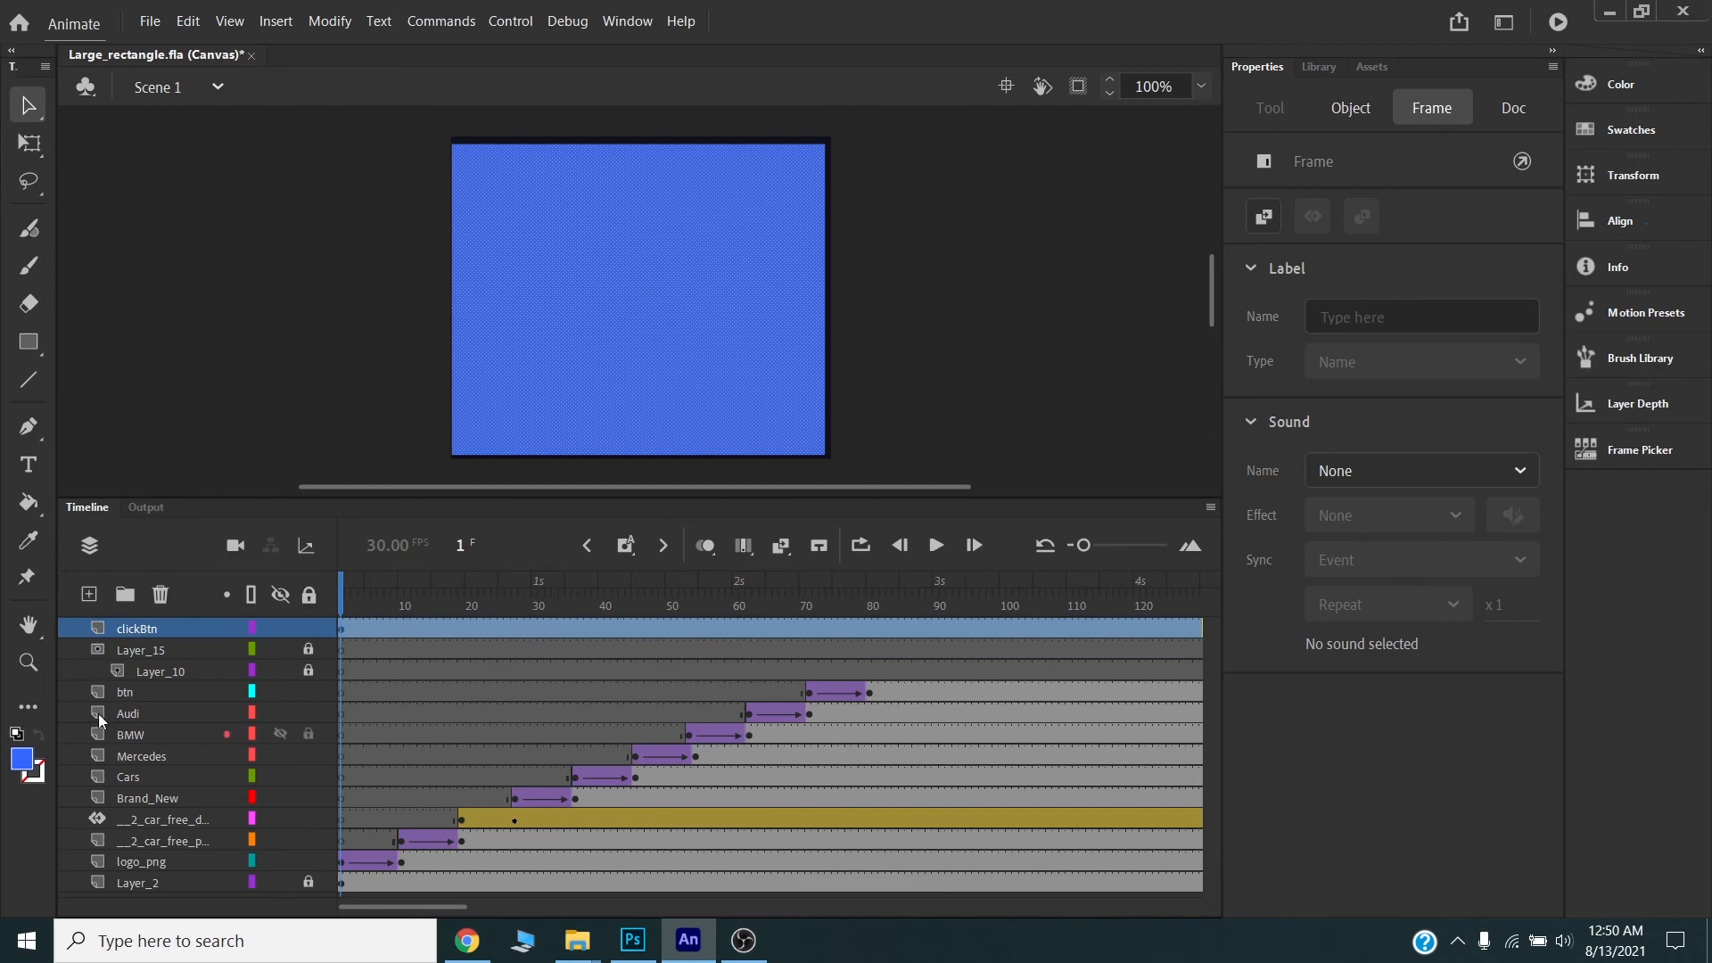
- Convert the blue rectangle to a Button symbol named clickBtn
left_click(816, 399)
left_click(623, 283)
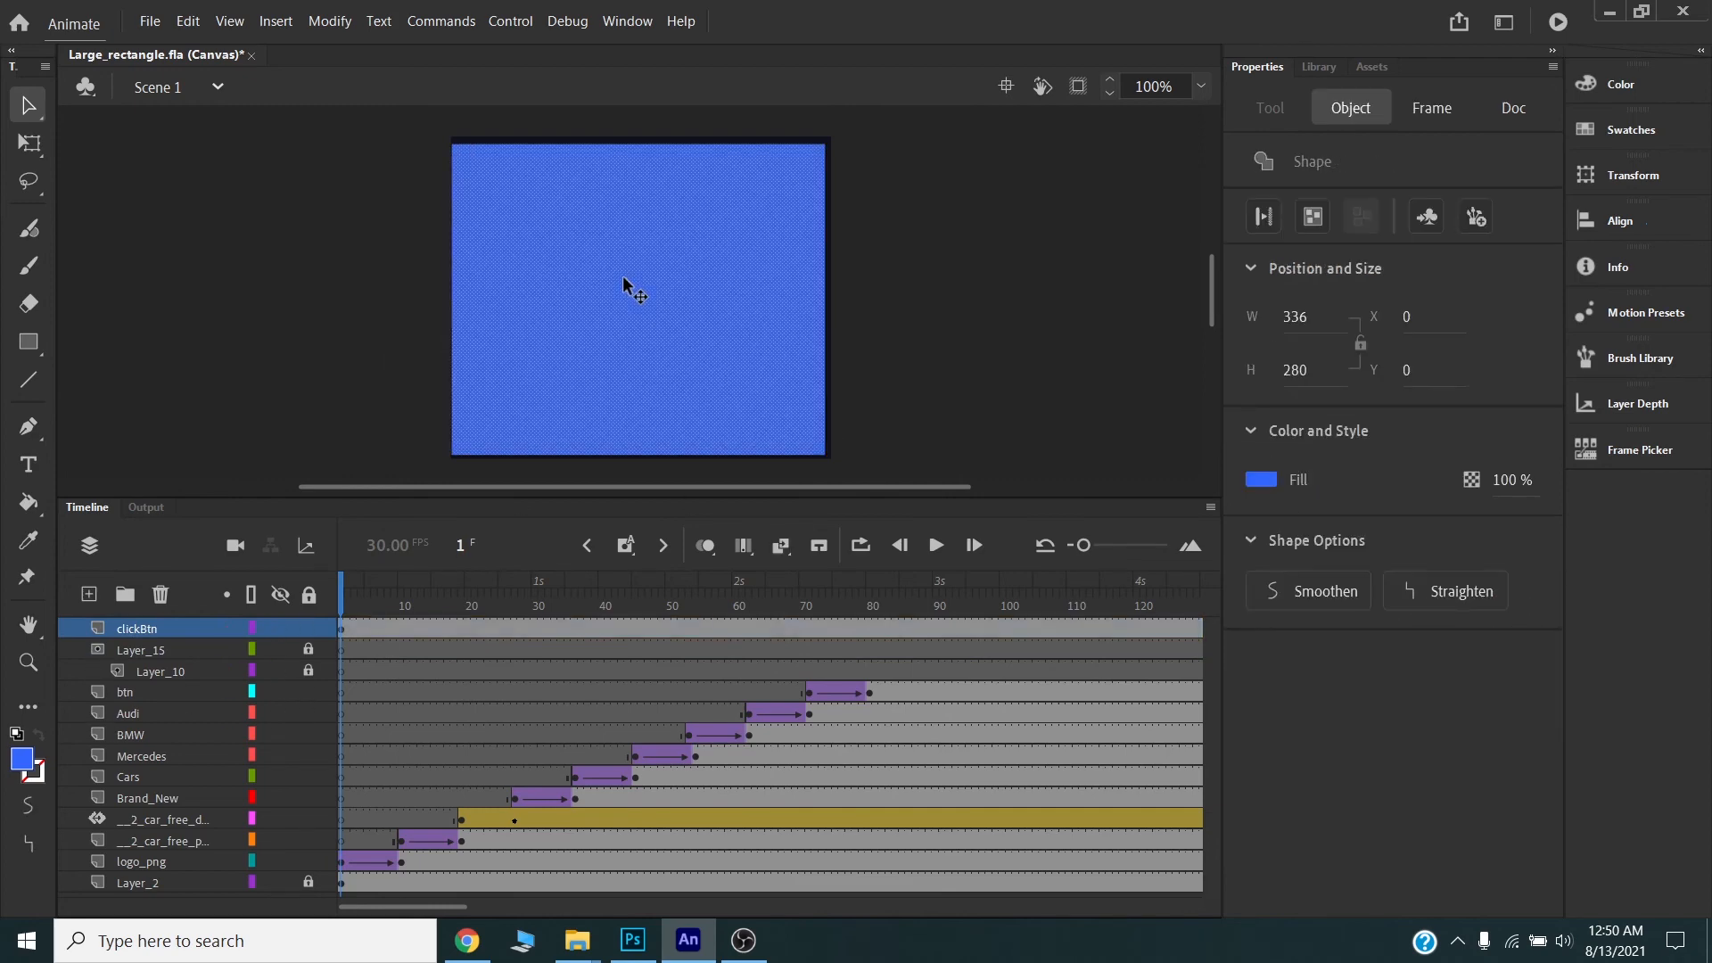
right_click(623, 284)
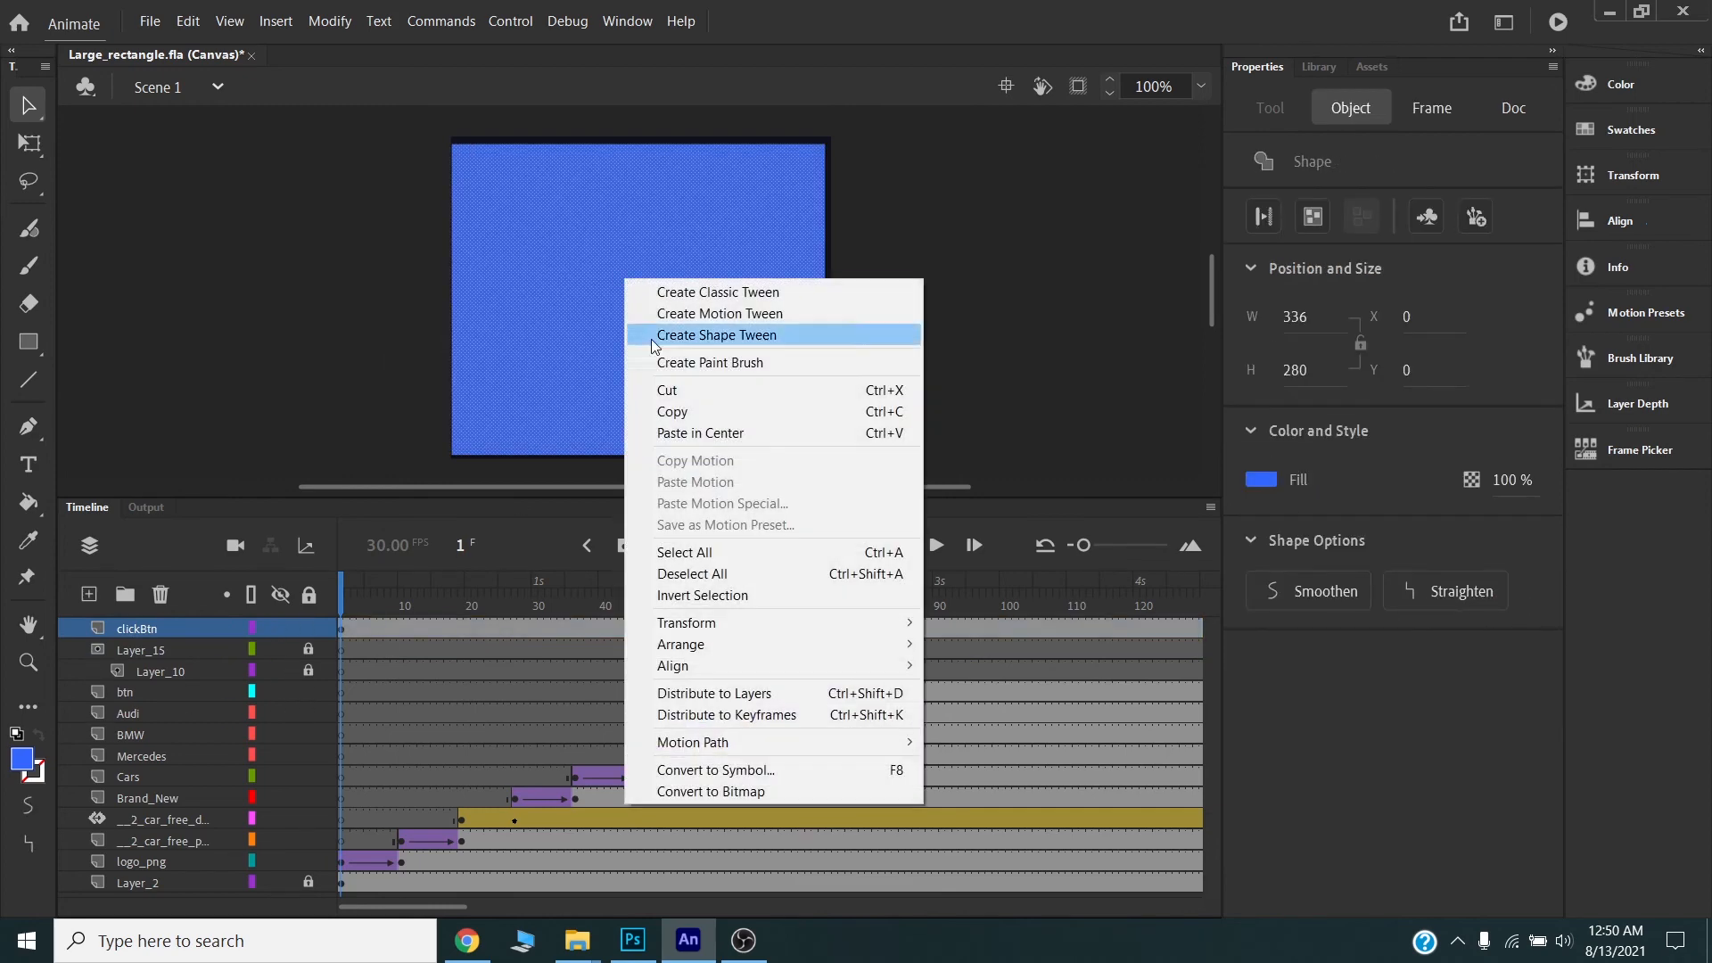
left_click(747, 776)
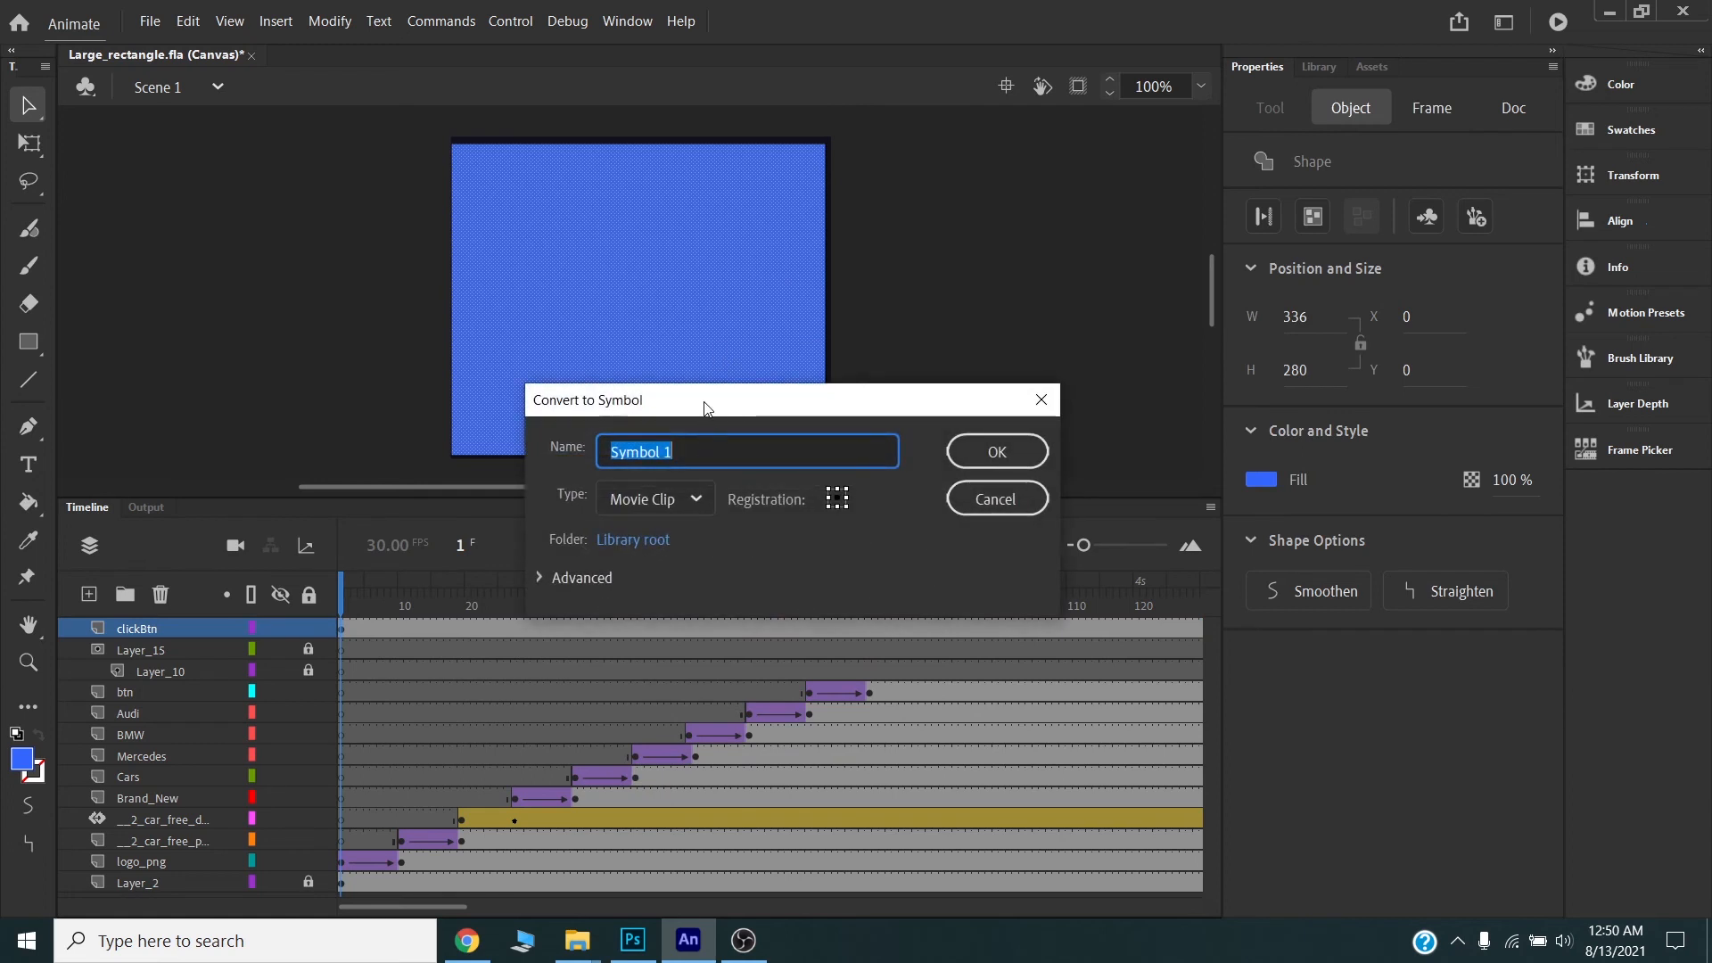
left_click_drag(705, 409, 701, 211)
left_click(651, 301)
left_click(650, 383)
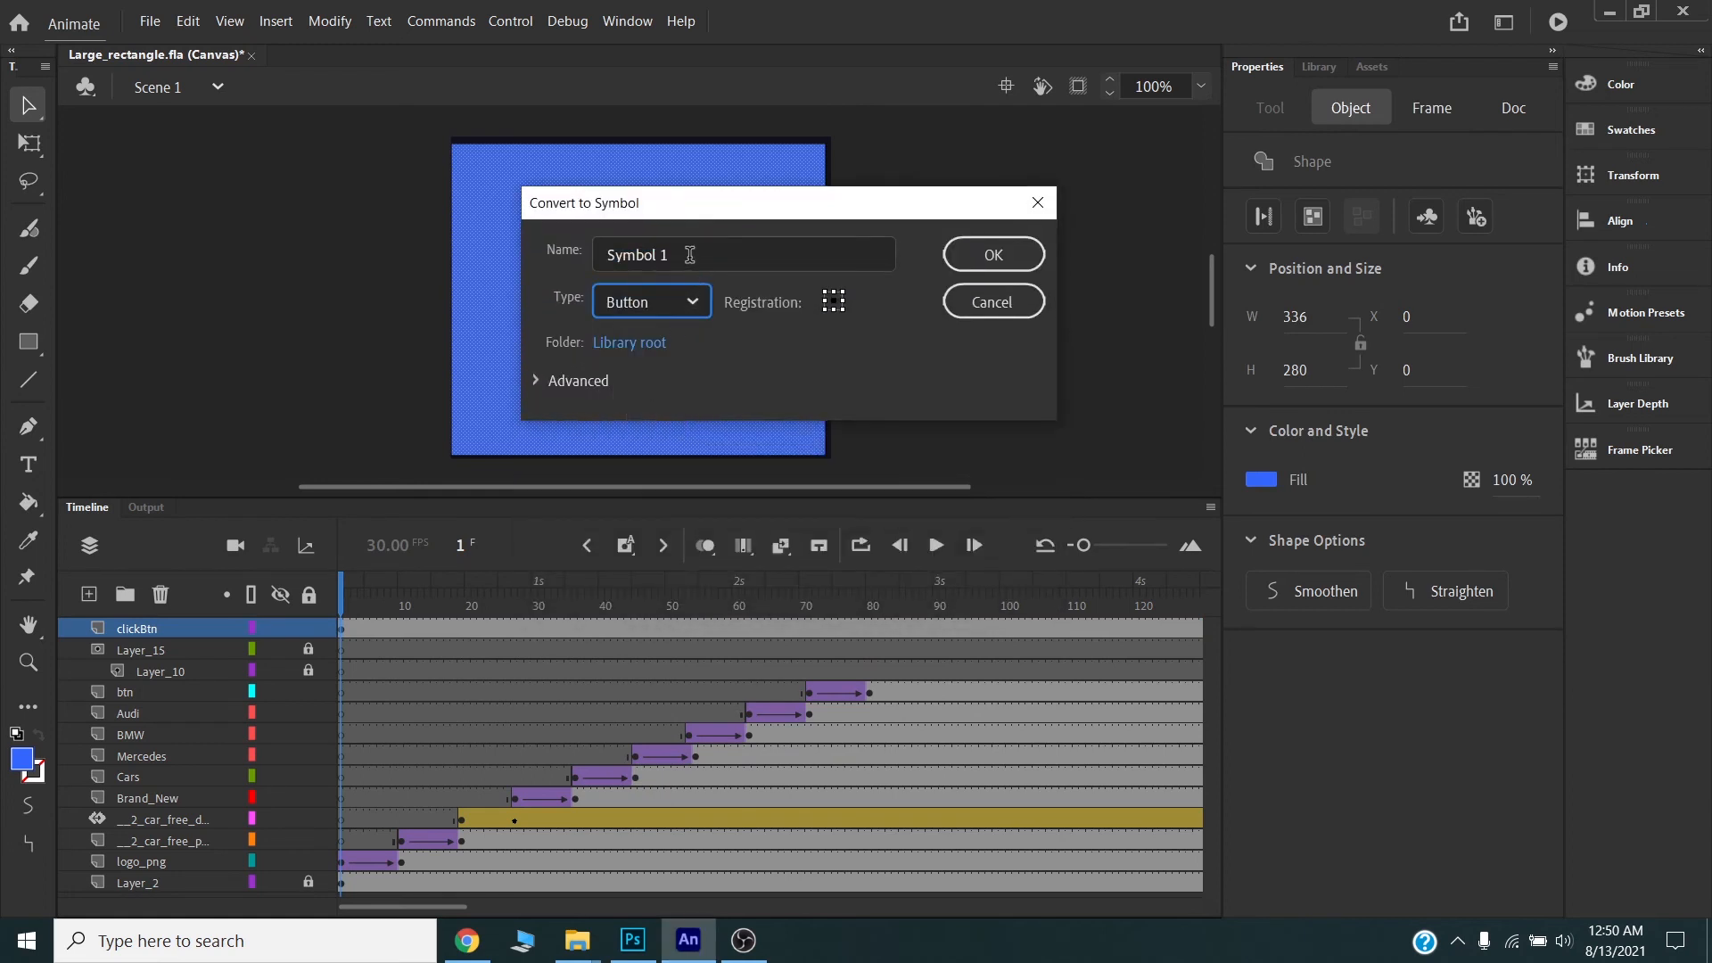
left_click(690, 256)
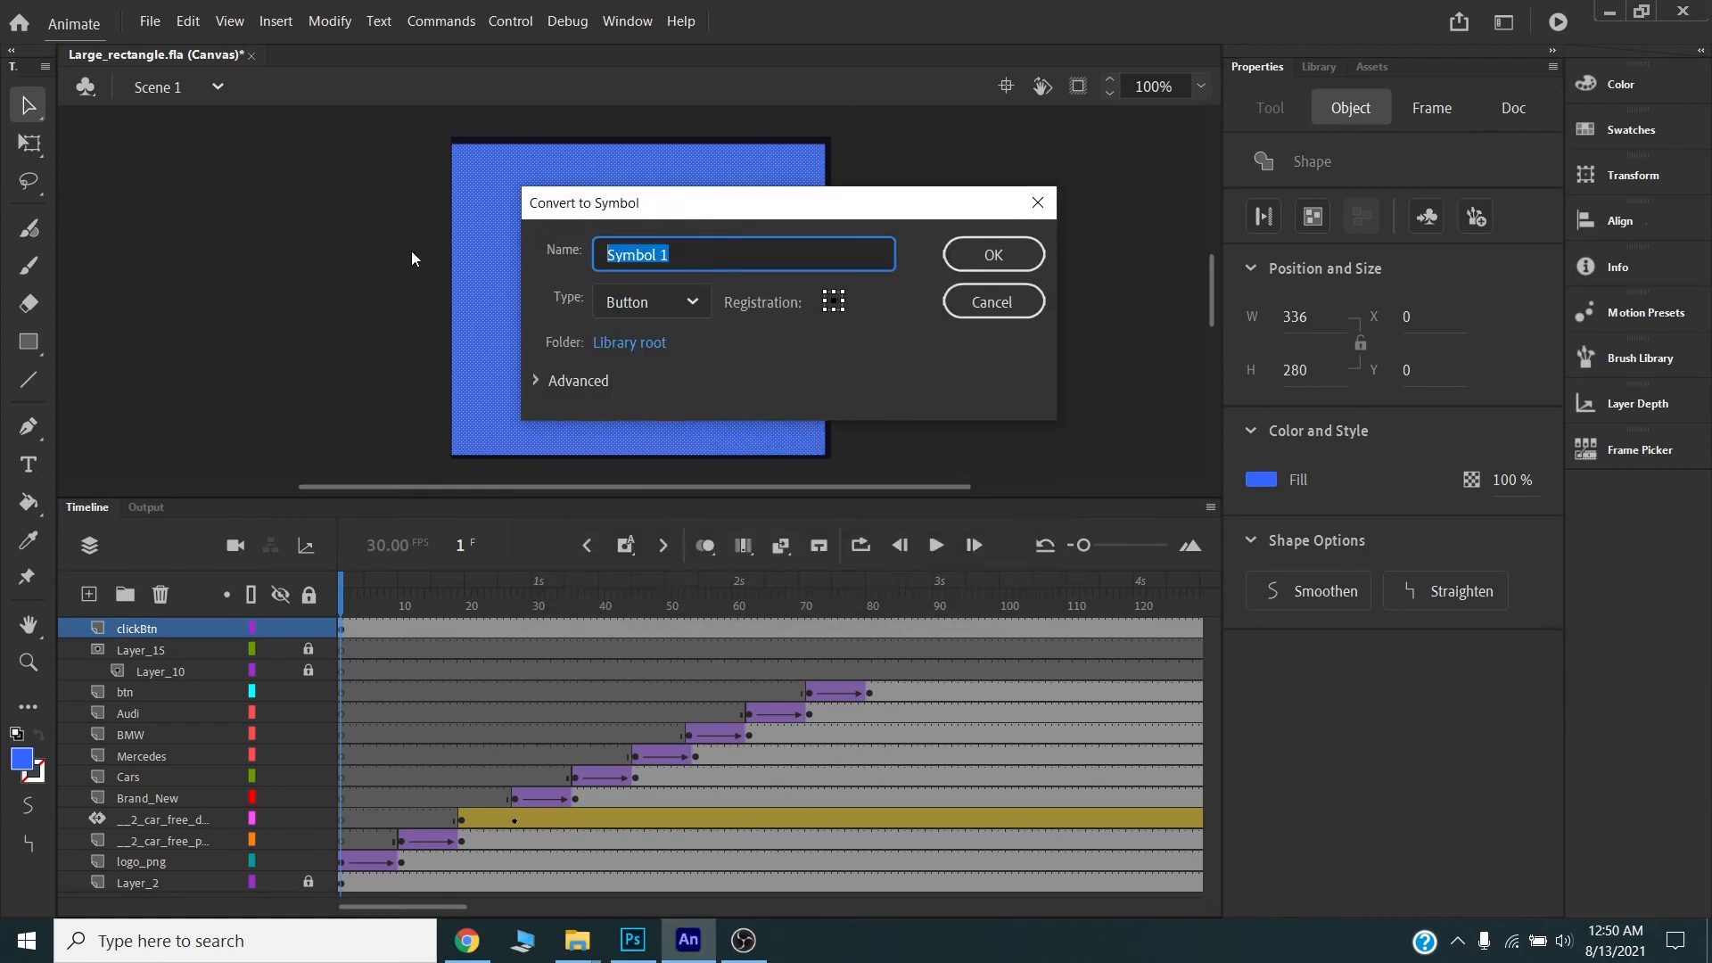
type("culickbtn")
key("BackSpace")
key("BackSpace")
type("BTn")
left_click(960, 255)
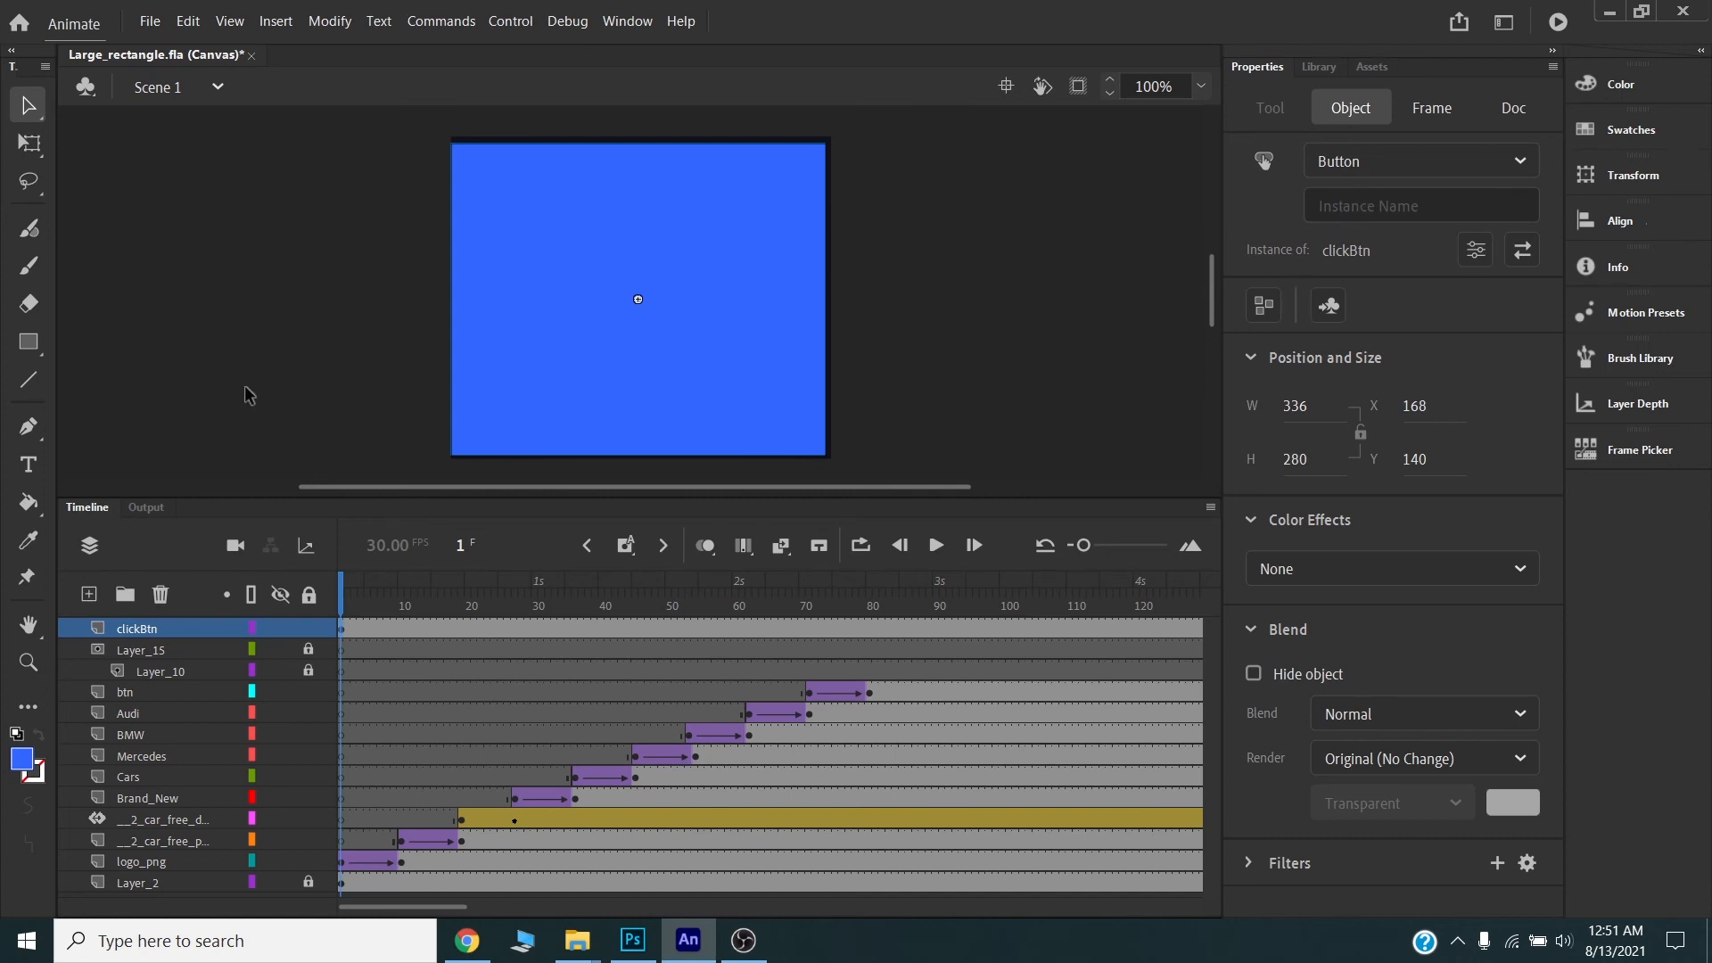
- Give the full-stage button the instance name bannerBtn
left_click(1352, 206)
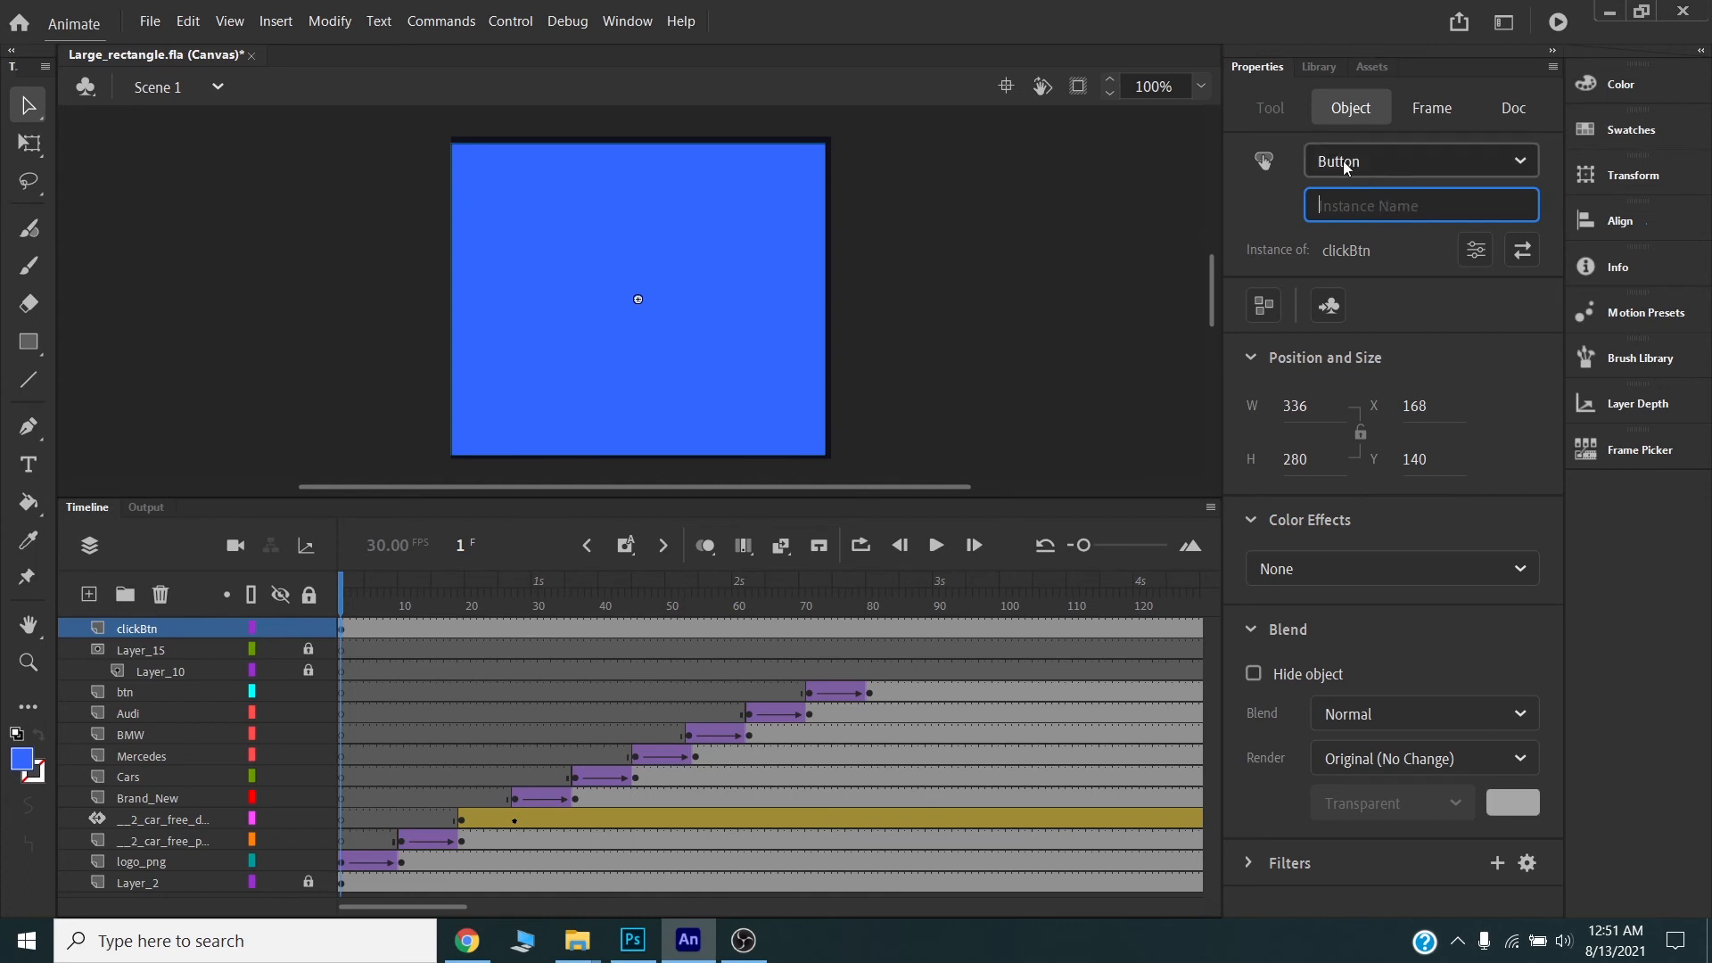
left_click(1352, 208)
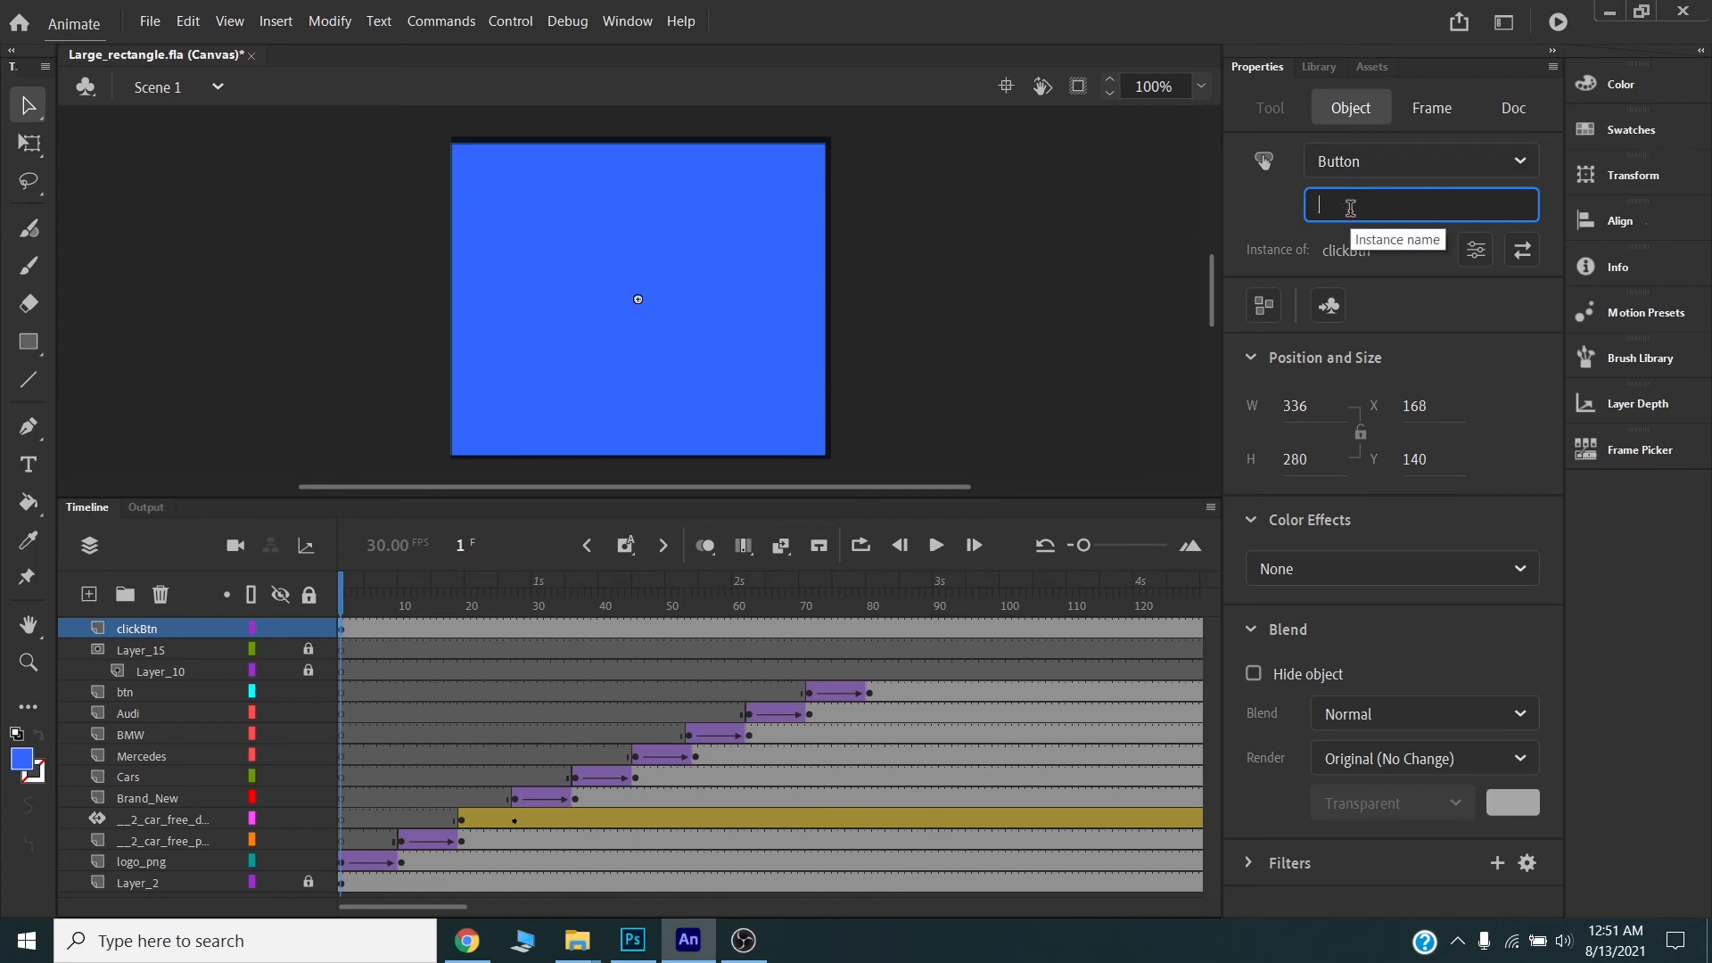
type("banner")
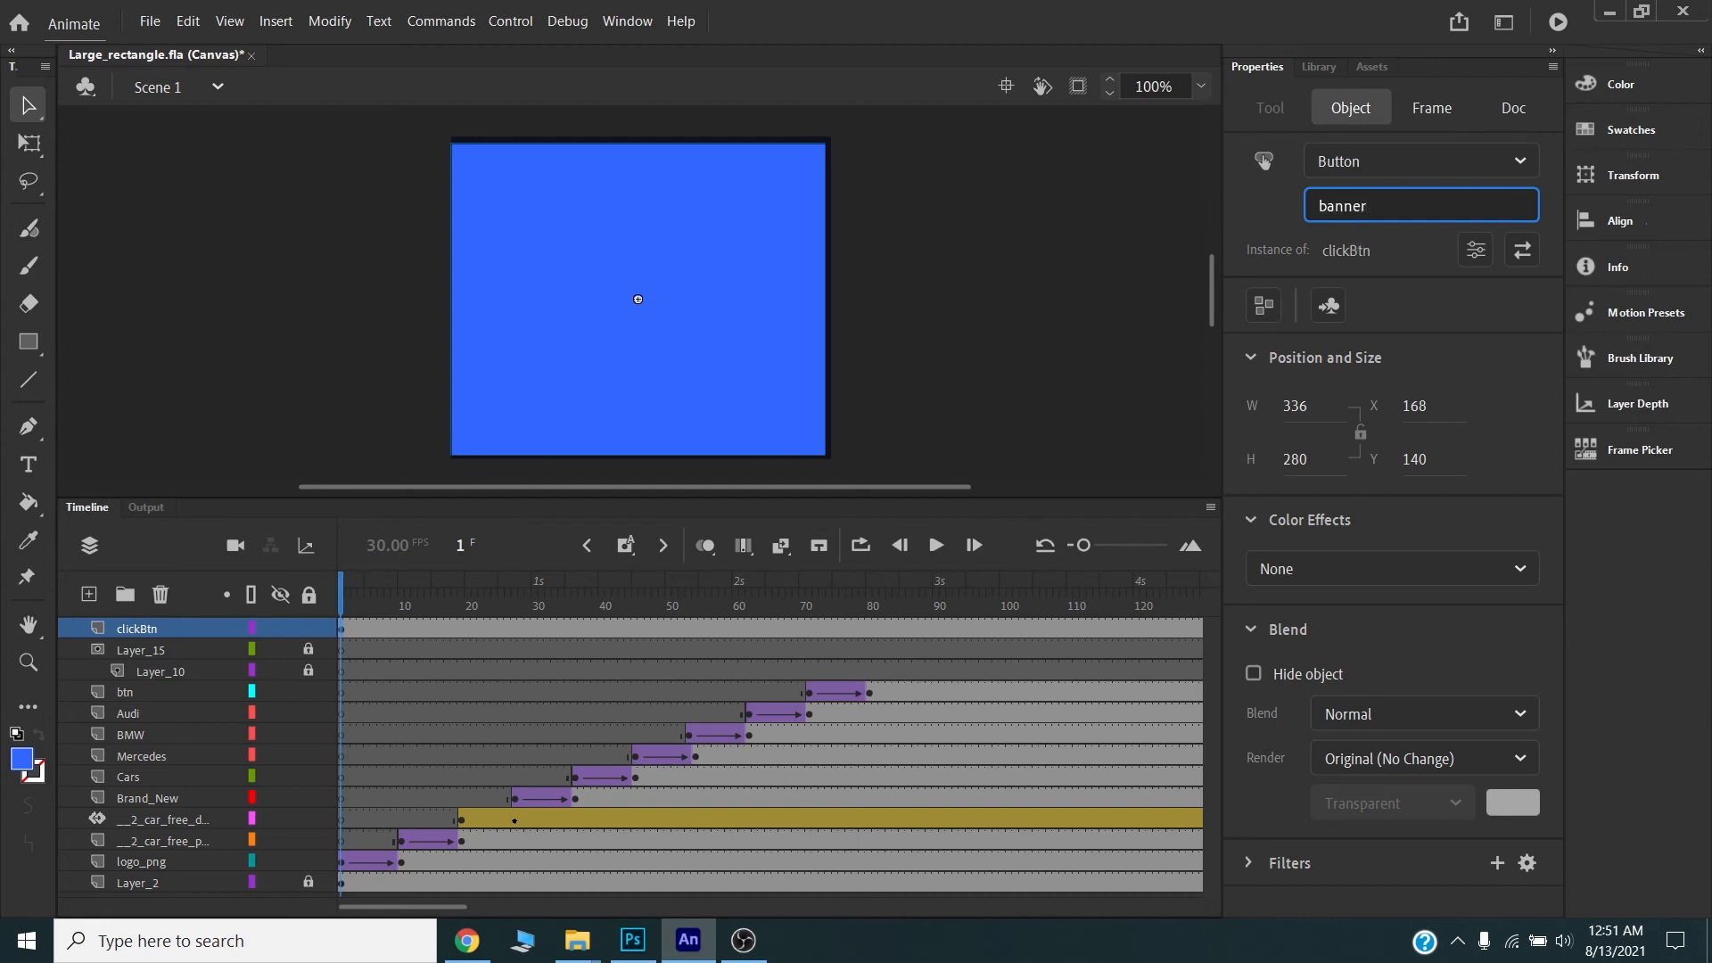
type("btn")
type("Btn")
double_click(1351, 207)
left_click(686, 256)
- Inside the clickBtn symbol, cut the rectangle from the Up frame and paste it in place on the Hit frame
double_click(637, 298)
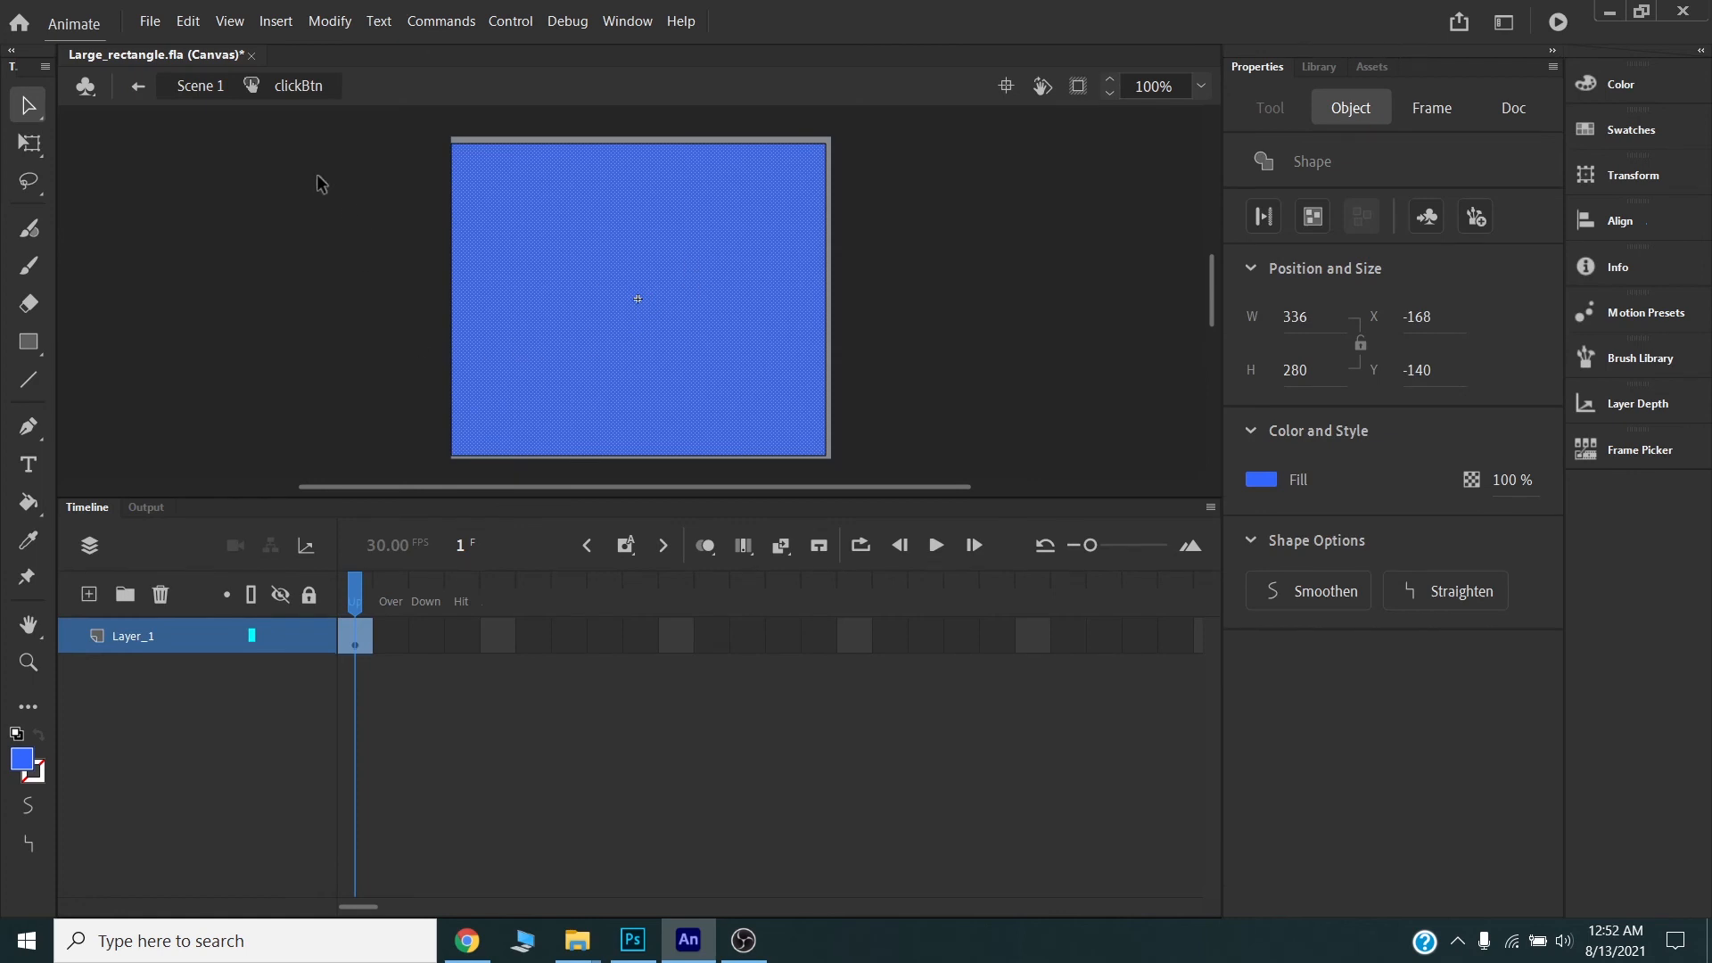
left_click(185, 25)
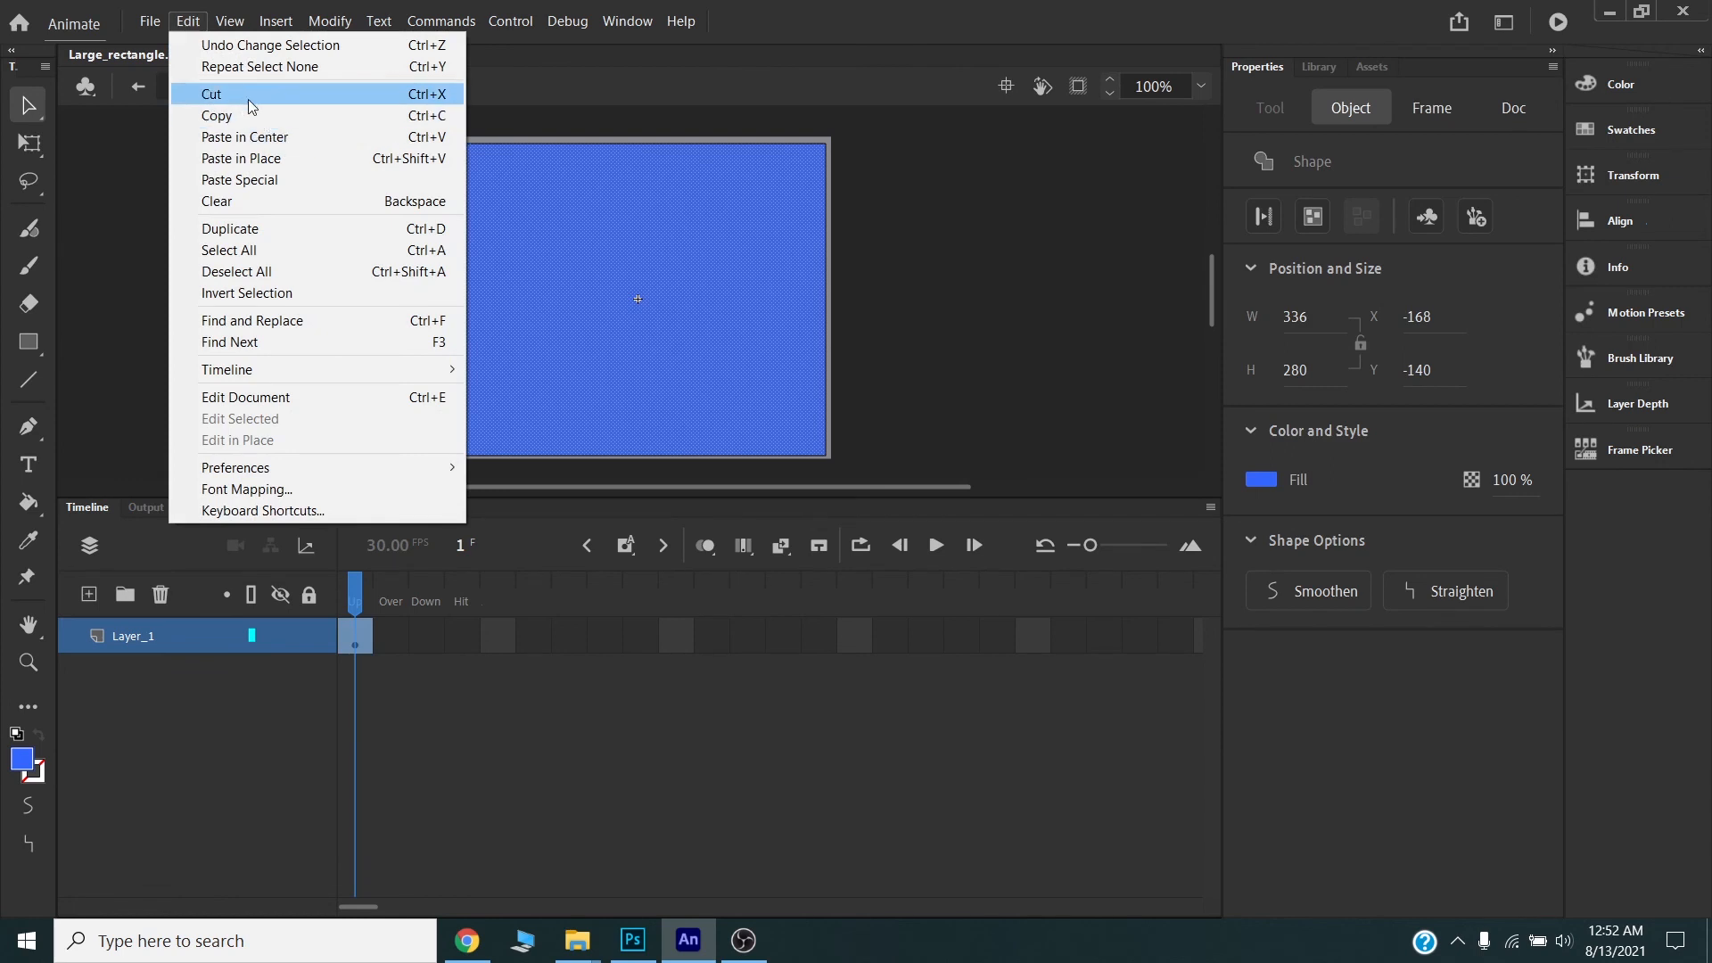
left_click(249, 97)
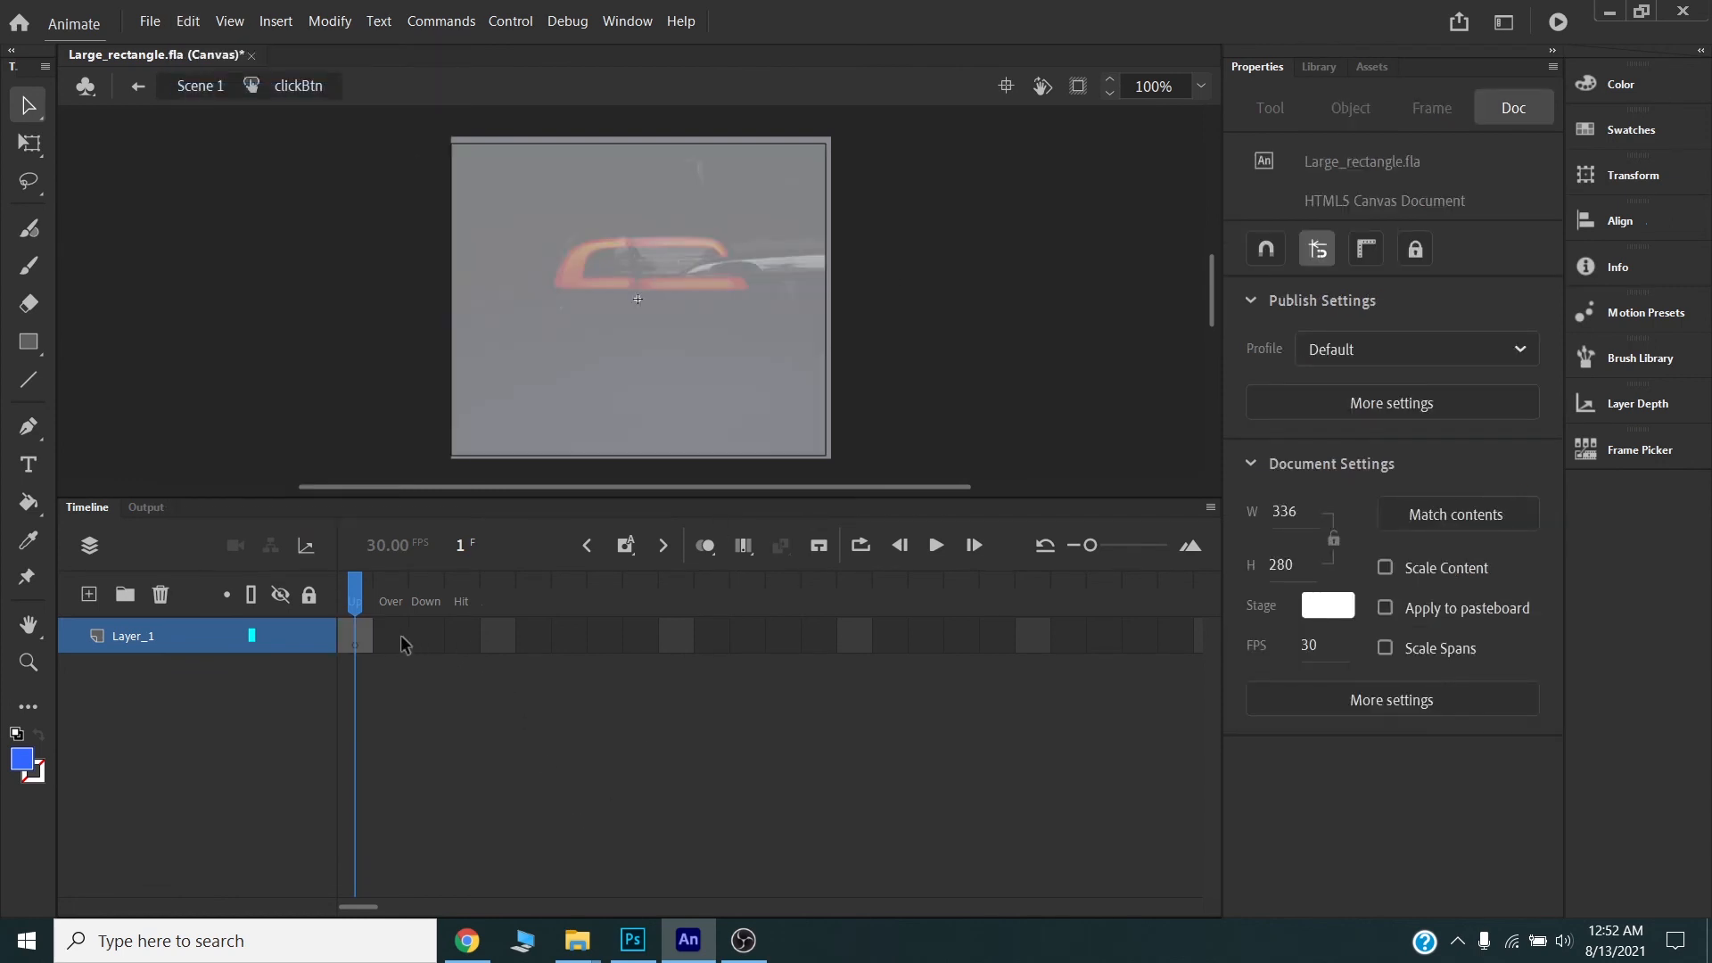
left_click(456, 638)
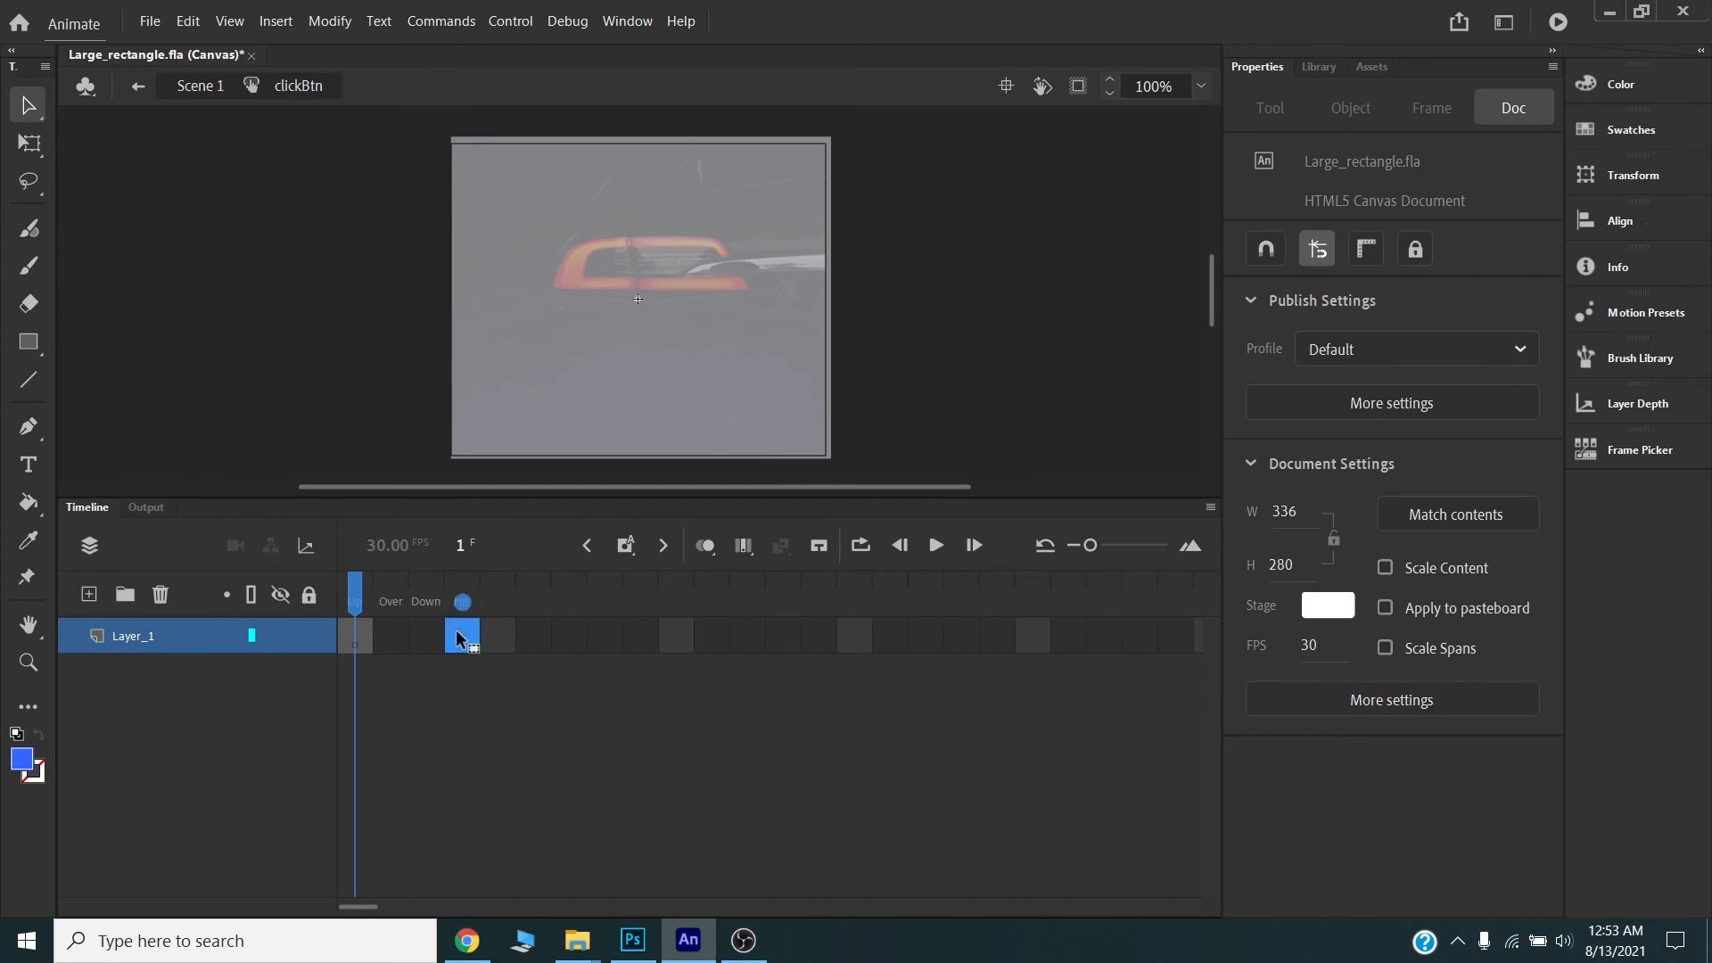
left_click(190, 22)
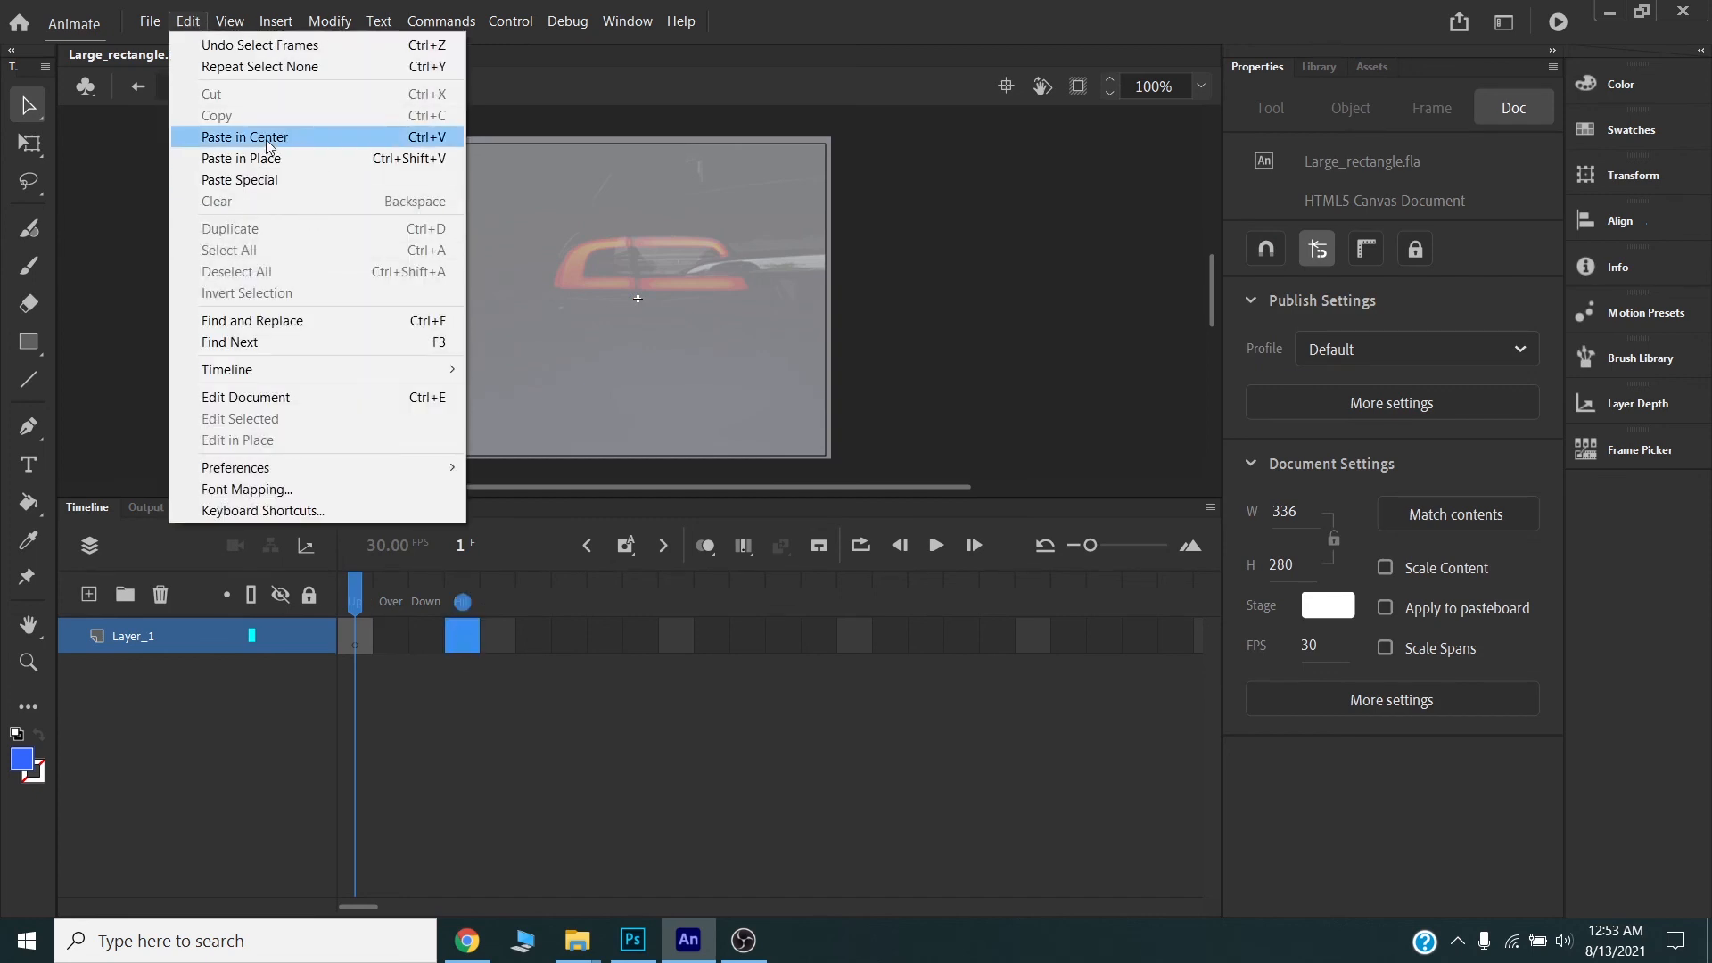
left_click(265, 169)
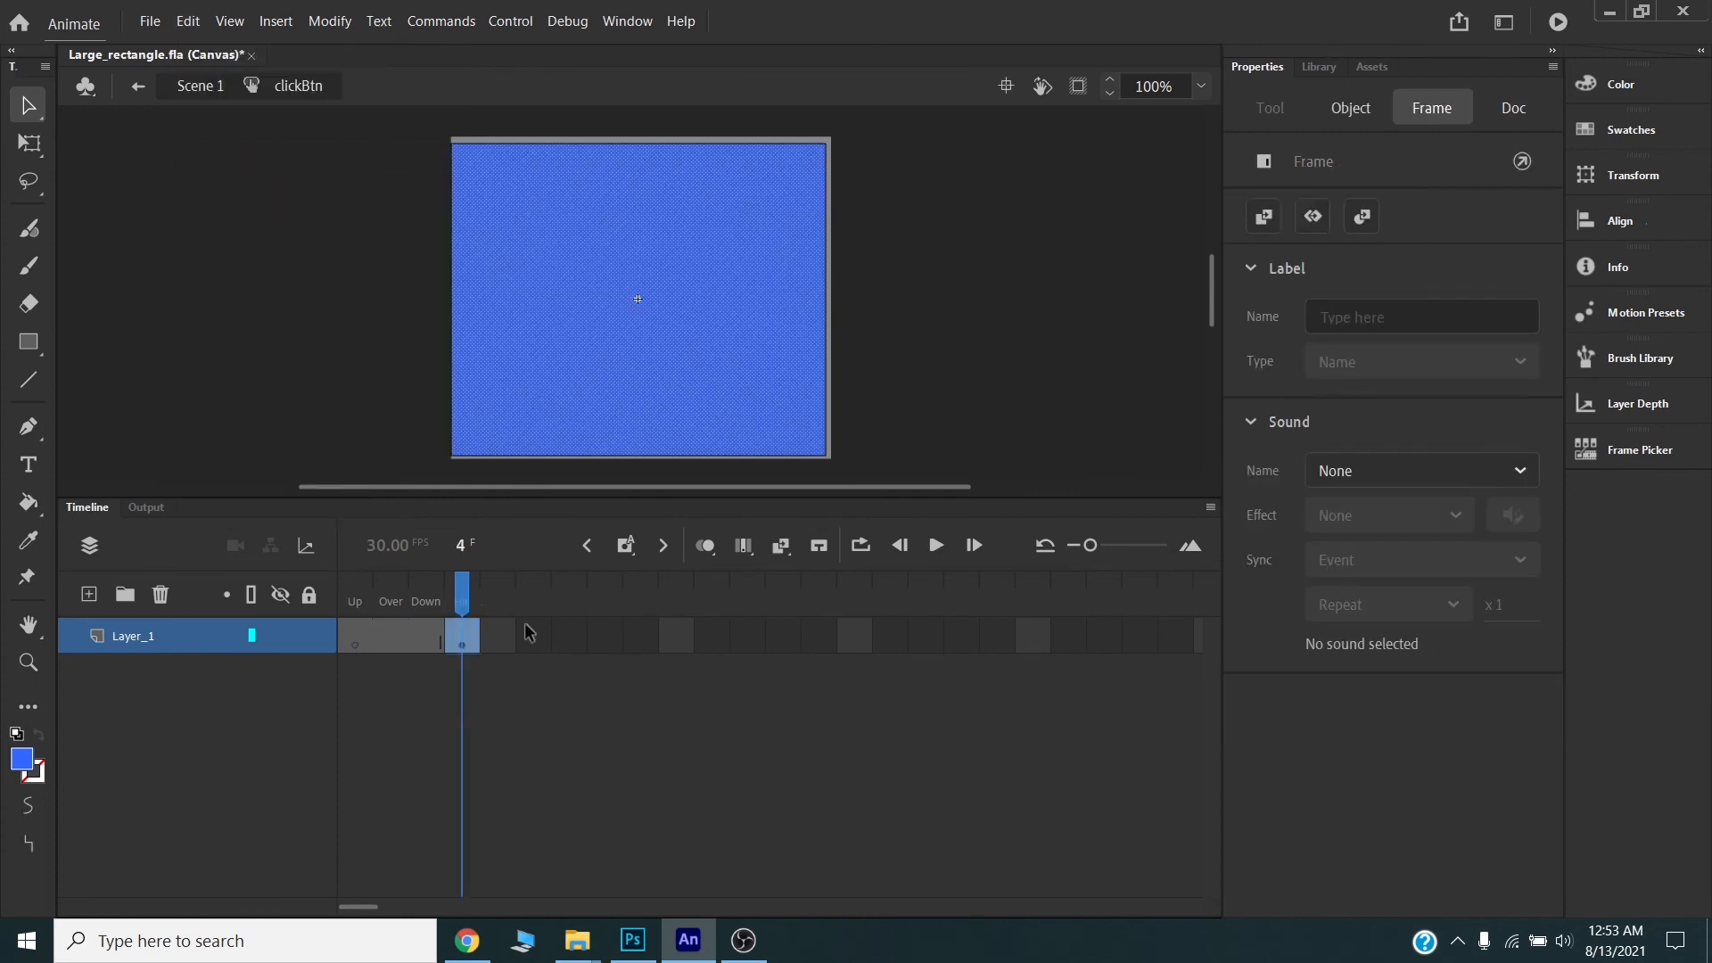
- Return to the symbol's Up frame, save the document, and go back to Scene 1
left_click_drag(464, 585, 277, 588)
key("ctrl+s")
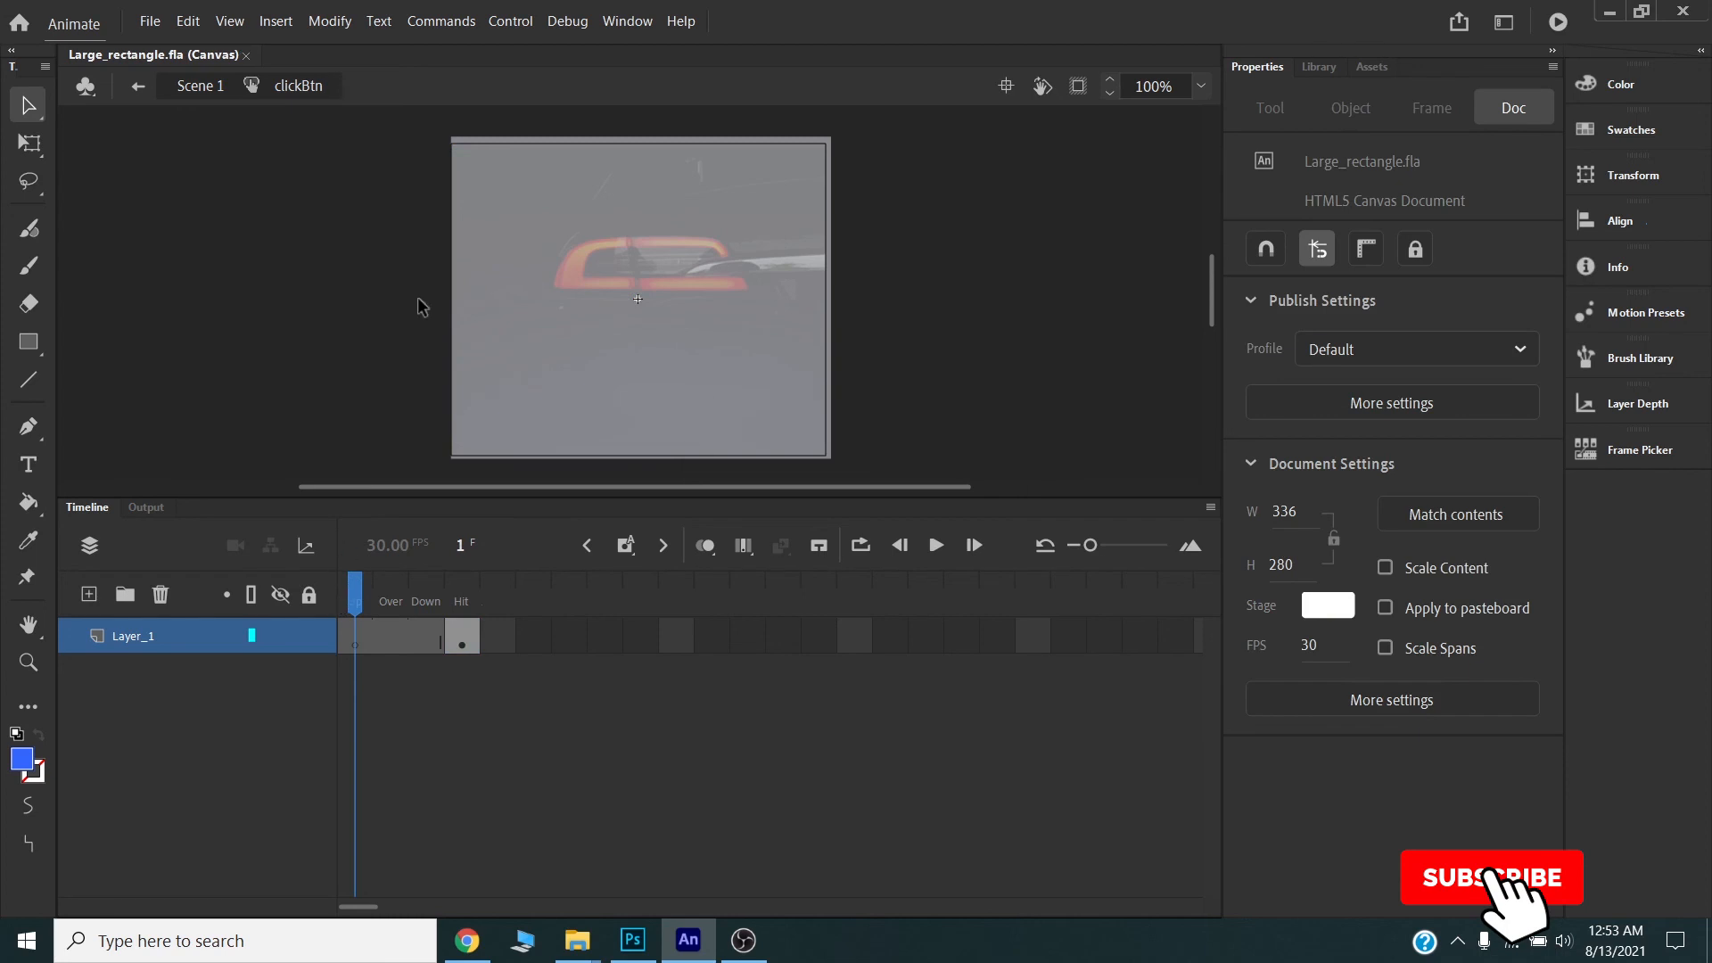
left_click(200, 86)
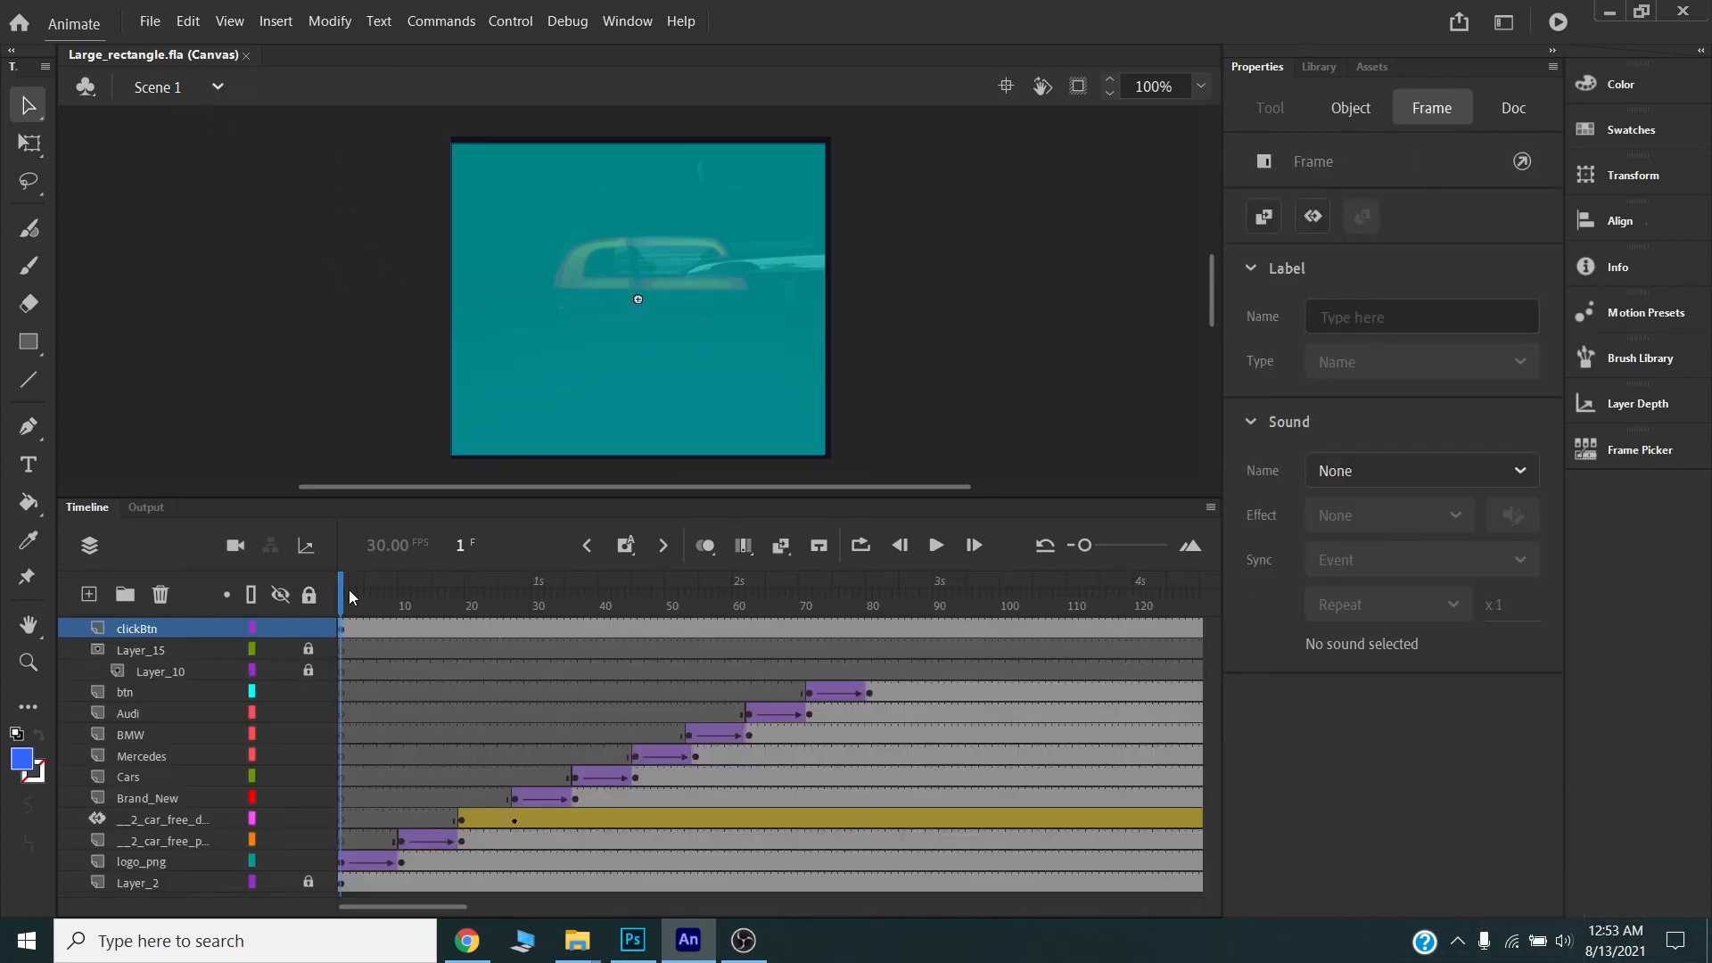
- Add the HTML5 Canvas "Click to Go to Web Page" code snippet from the Actions group to bannerBtn on frame 1
right_click(388, 629)
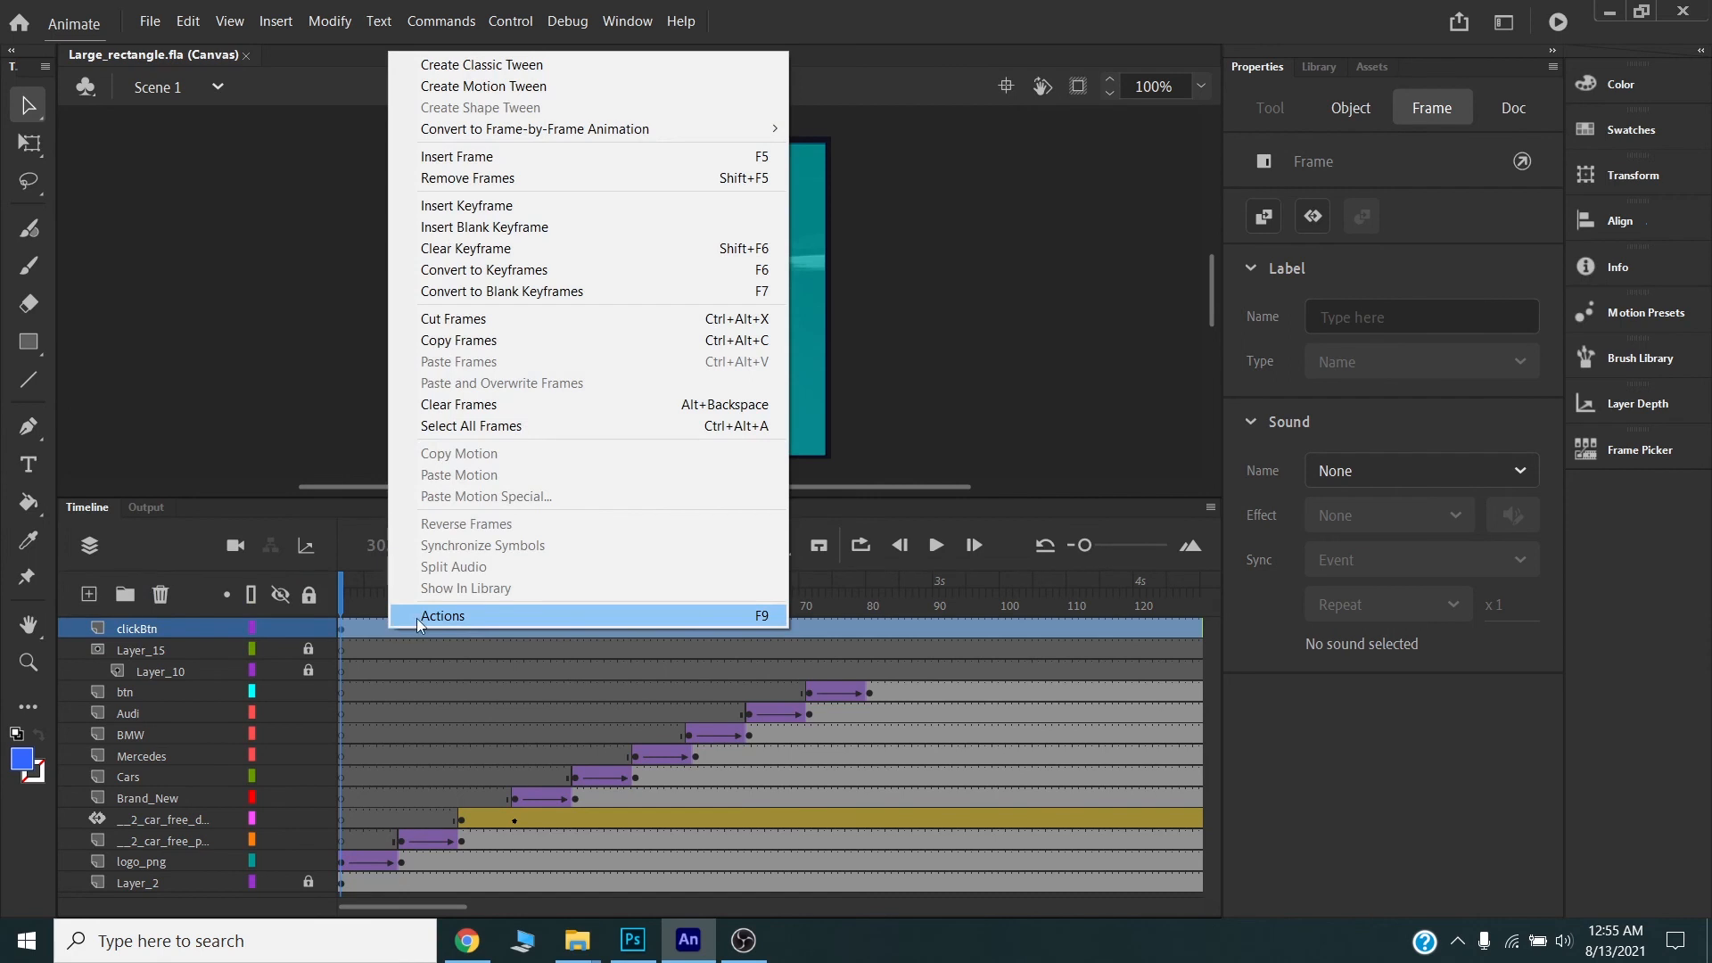
left_click(416, 618)
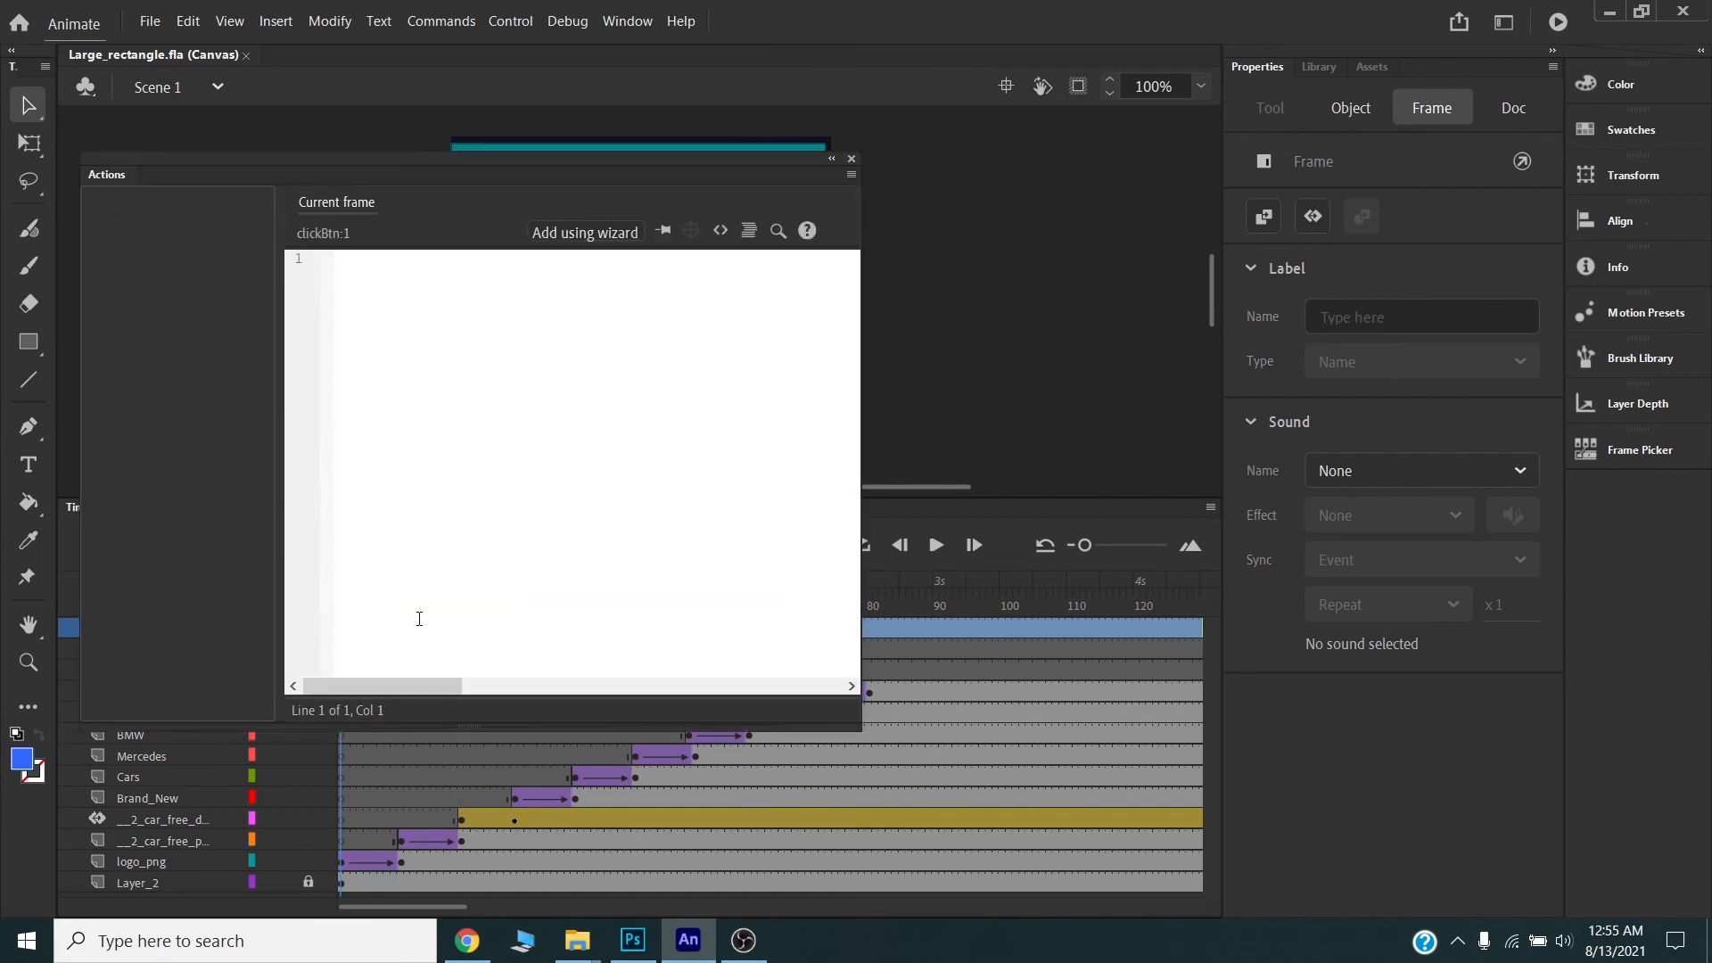
left_click(721, 231)
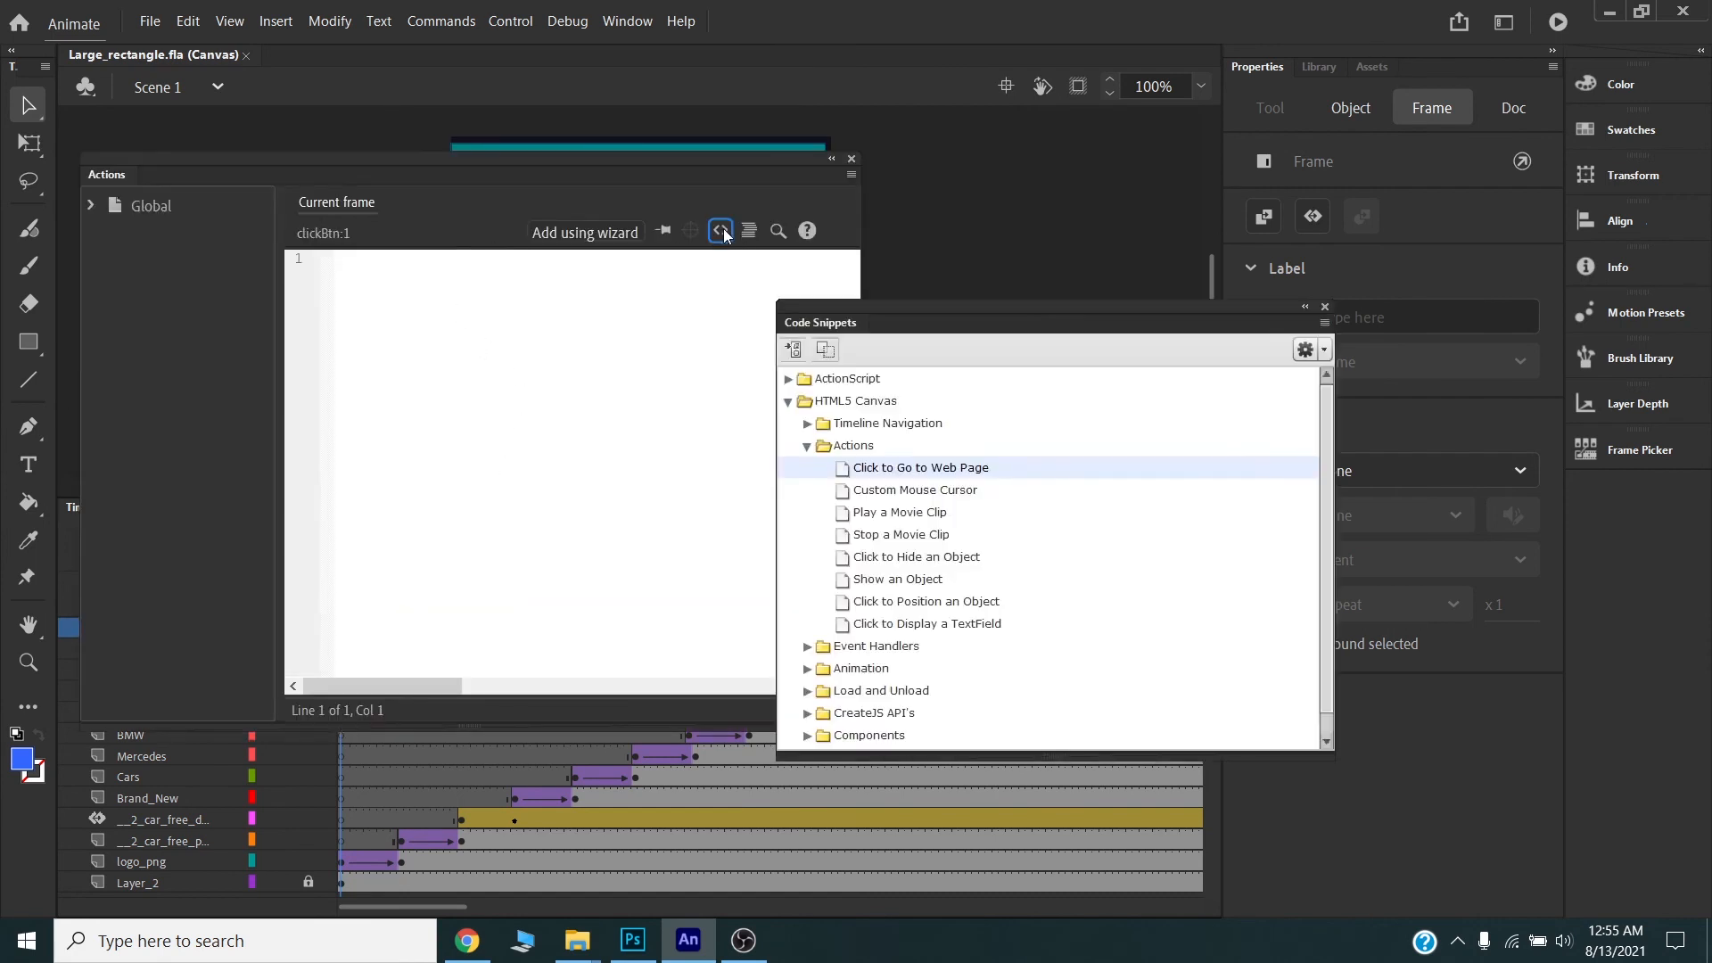
left_click(721, 229)
left_click_drag(906, 324, 664, 291)
double_click(595, 371)
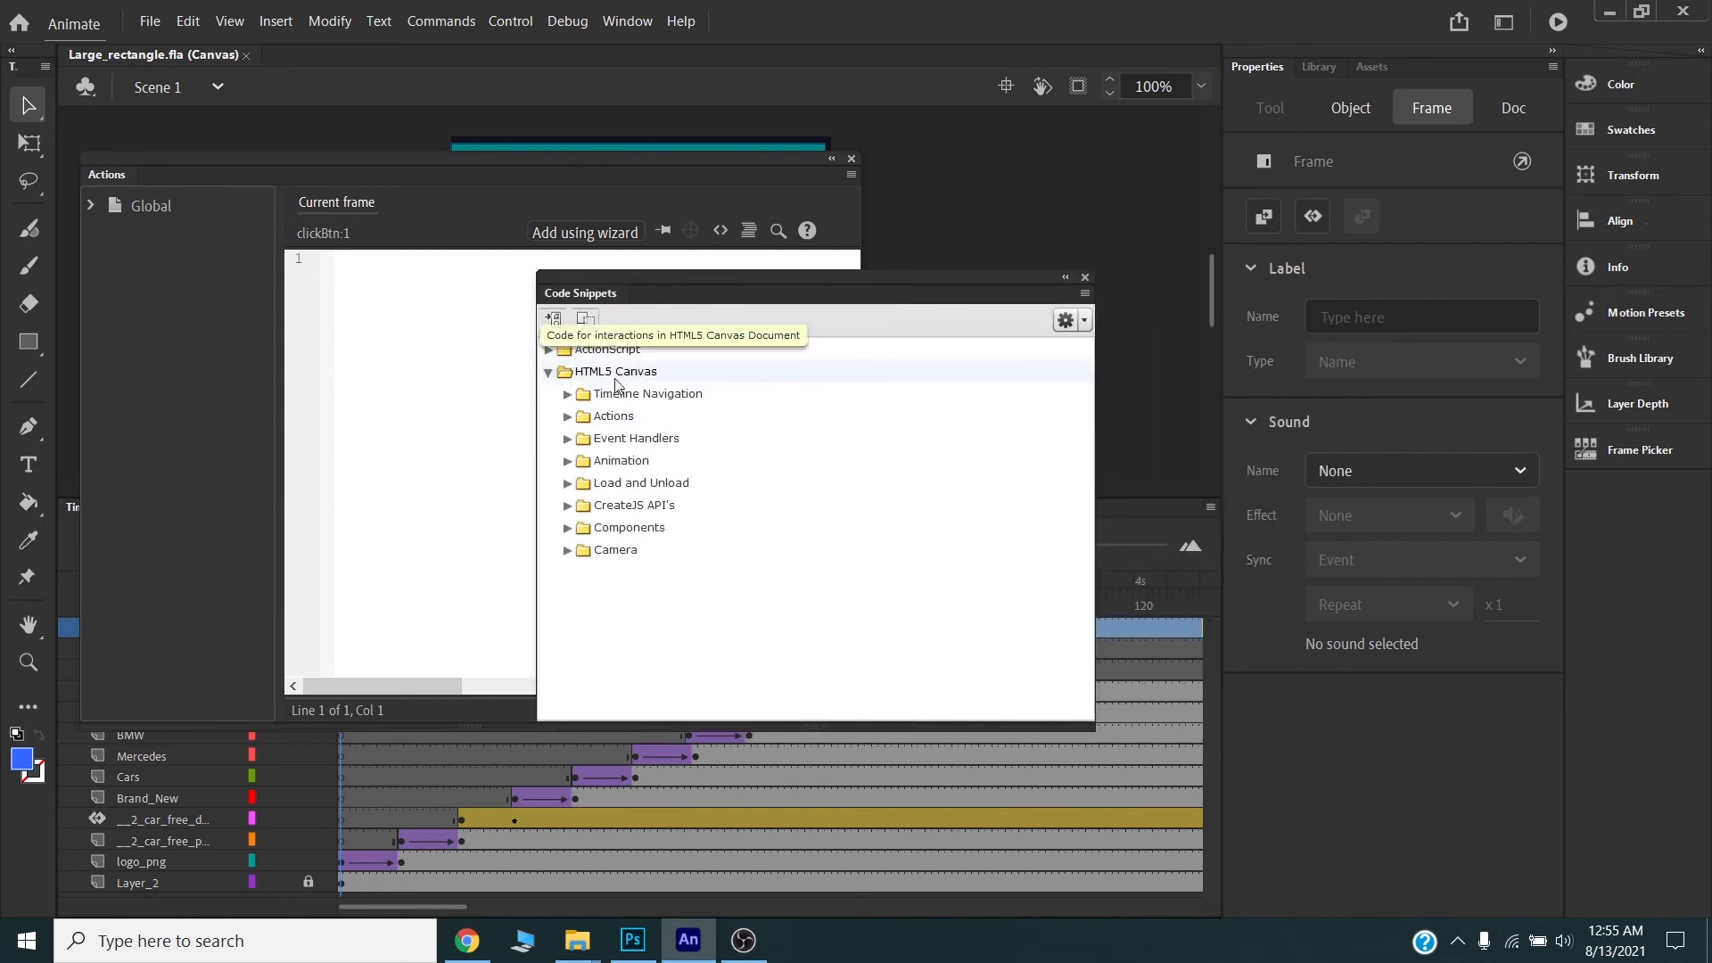
double_click(610, 417)
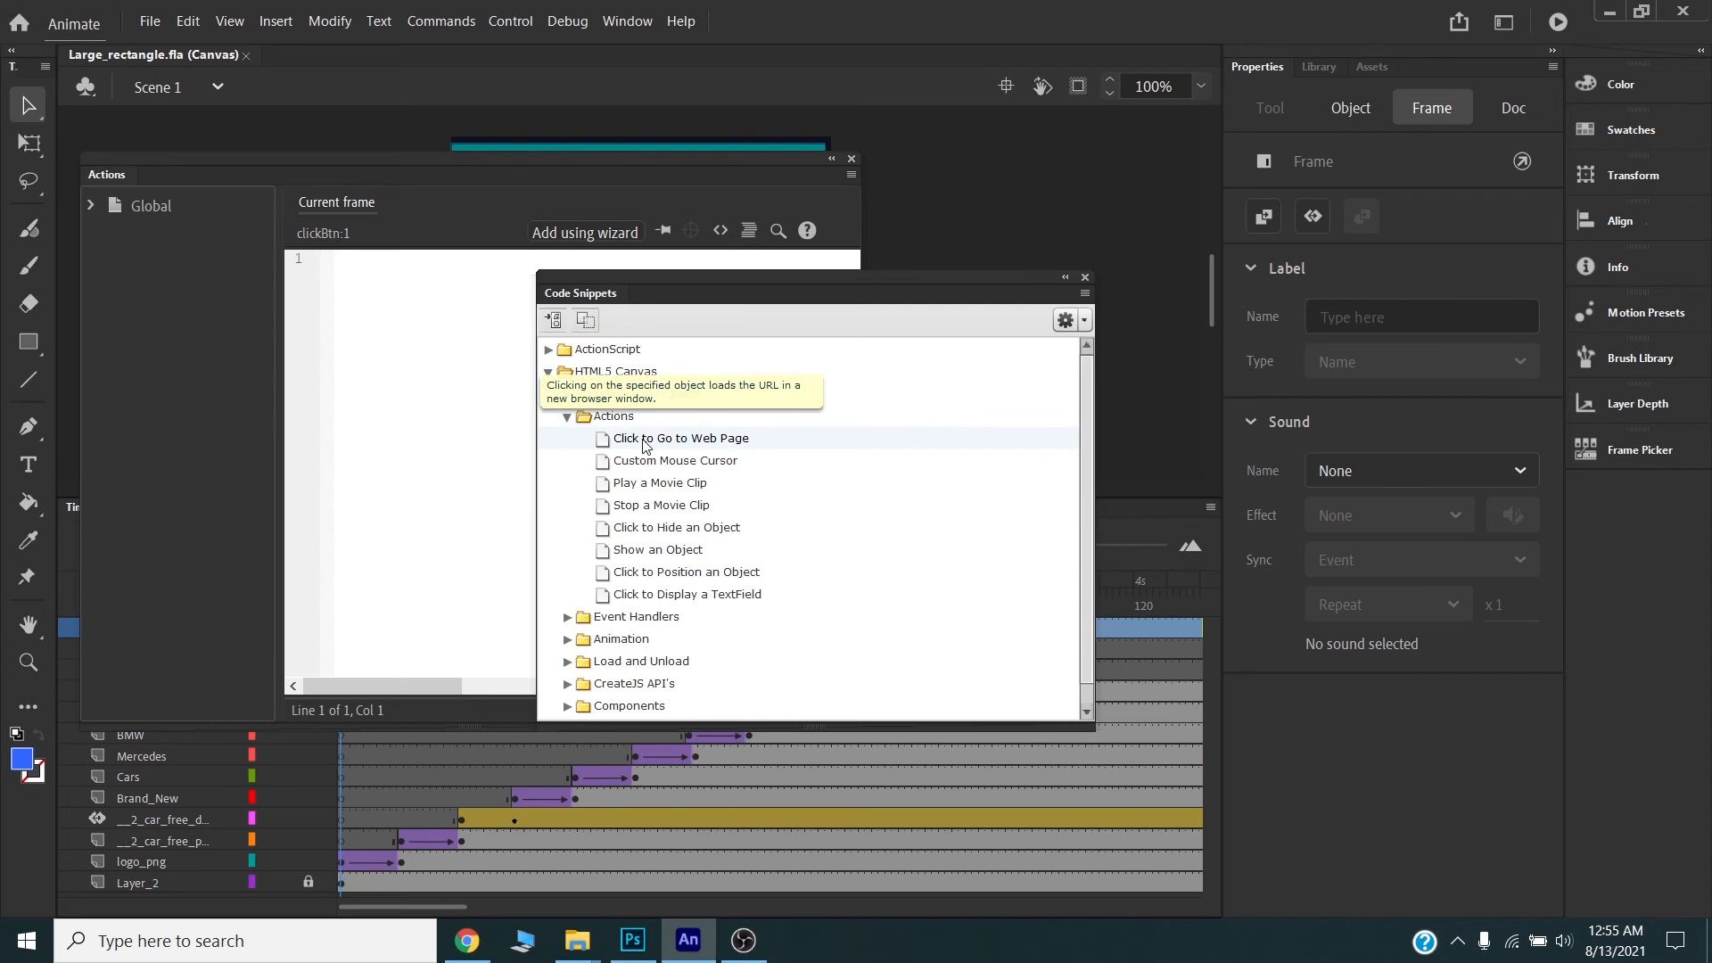
double_click(645, 444)
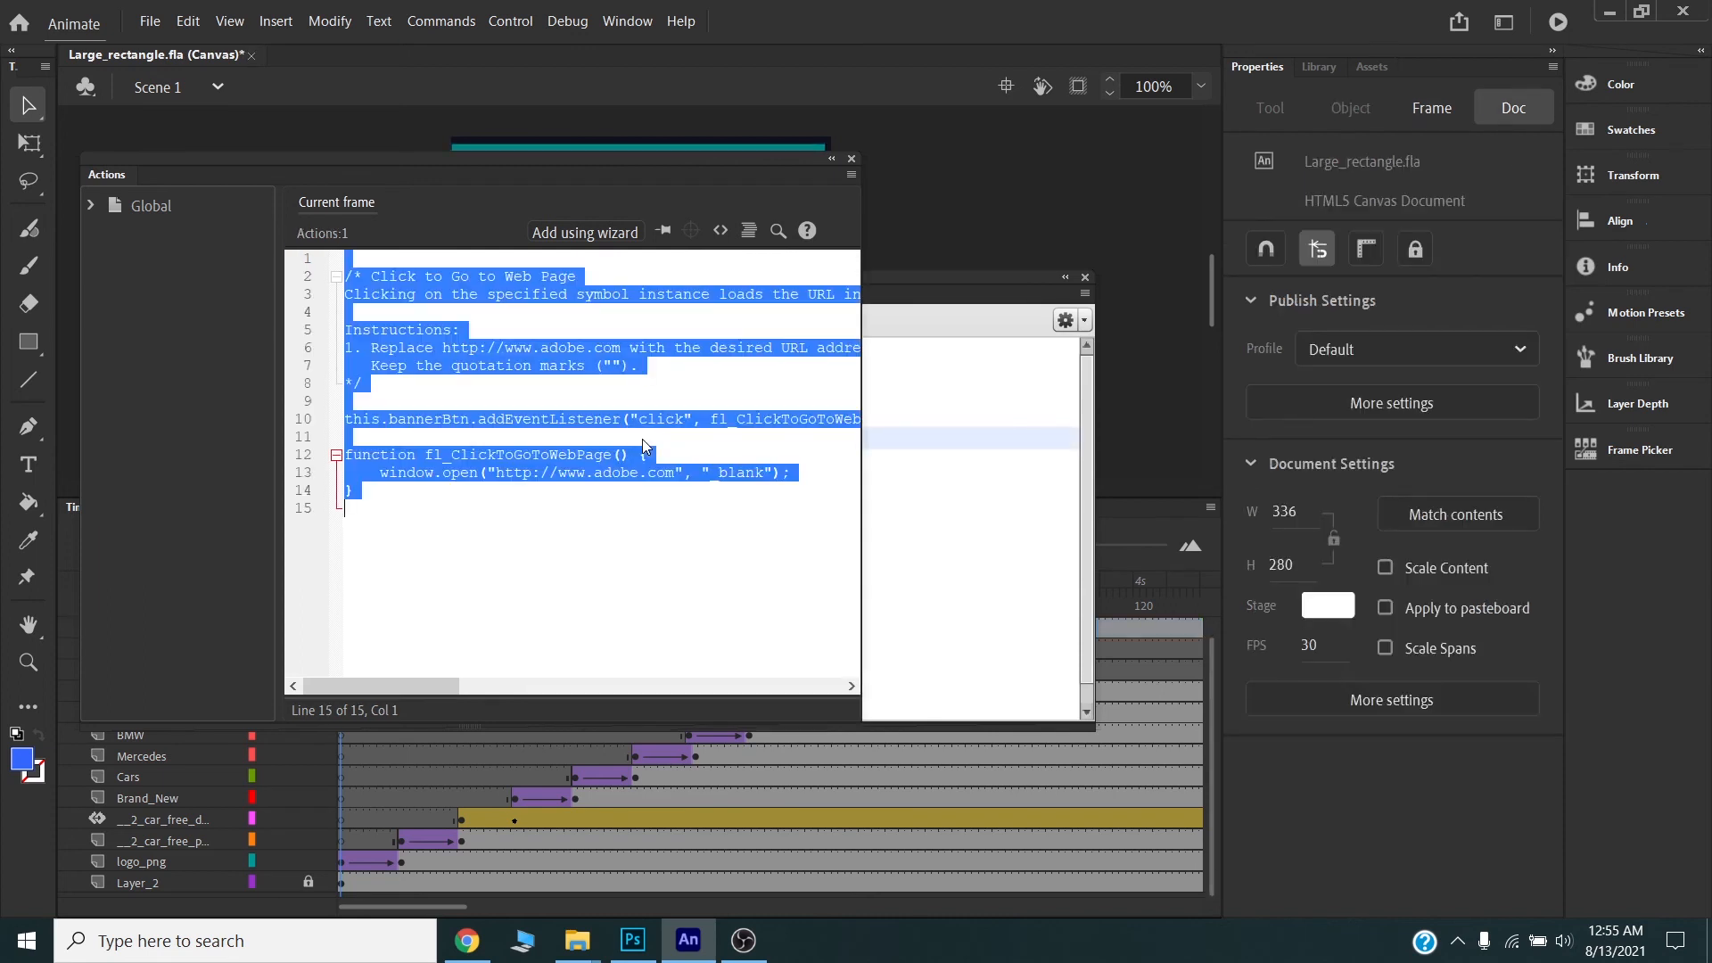
- Delete the instruction comment block and the blank lines above the bannerBtn event listener in the frame script
left_click(437, 419)
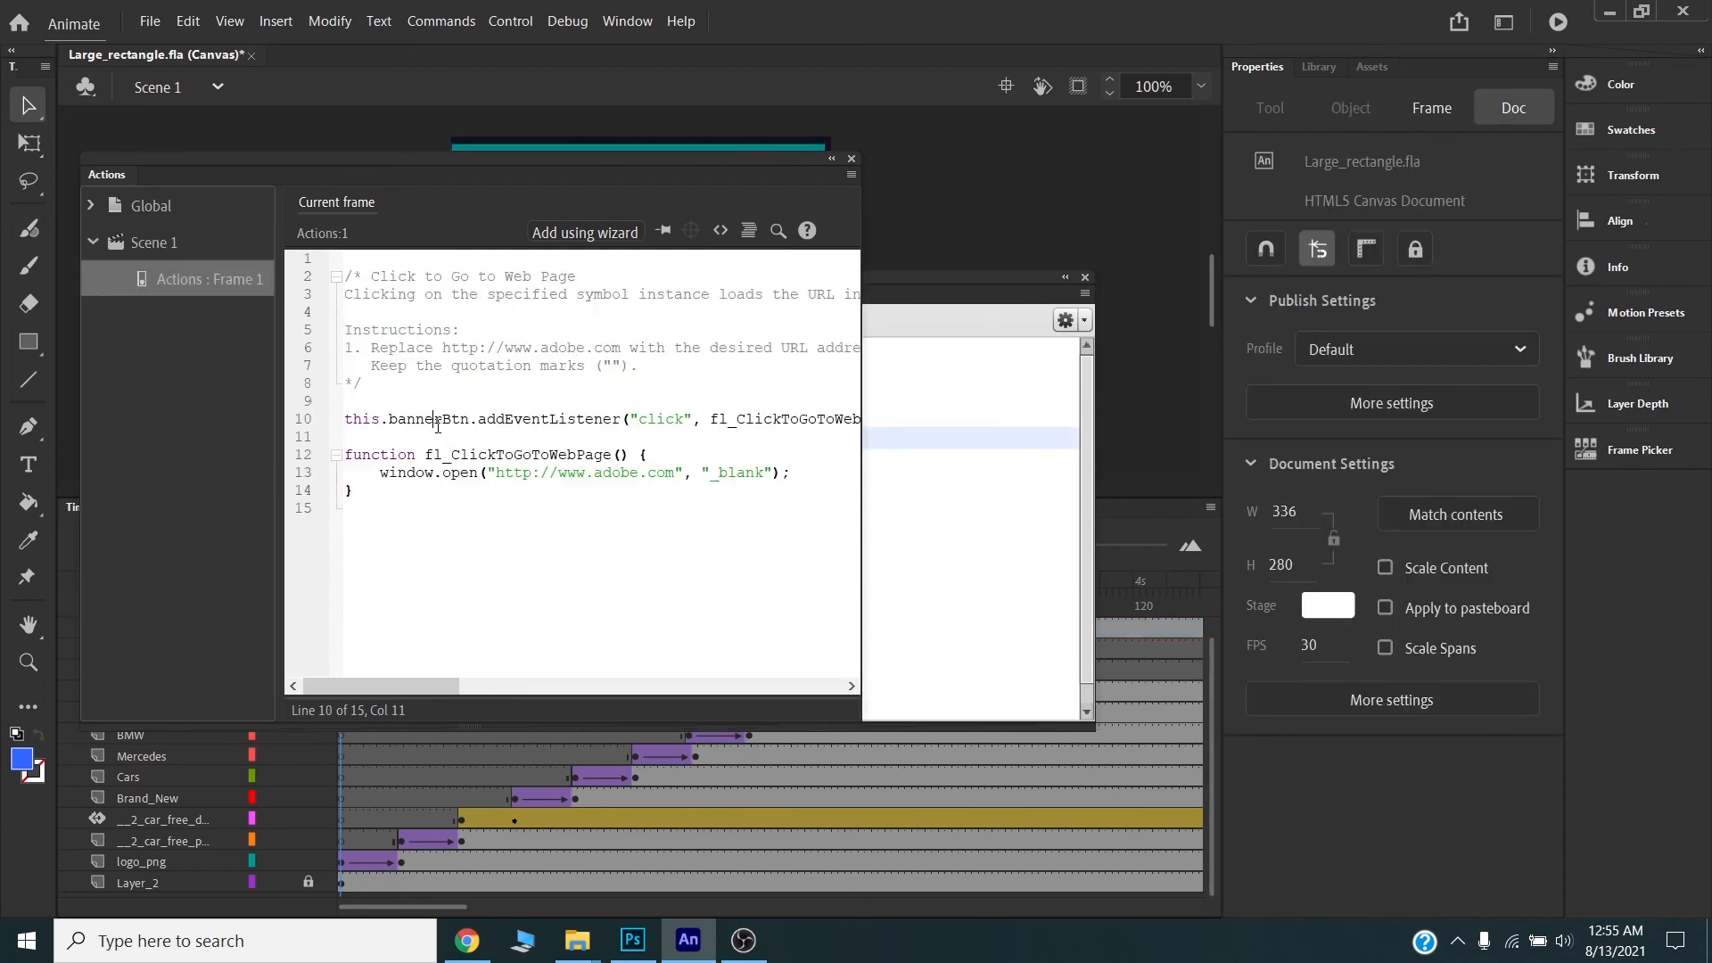
left_click_drag(384, 394, 353, 256)
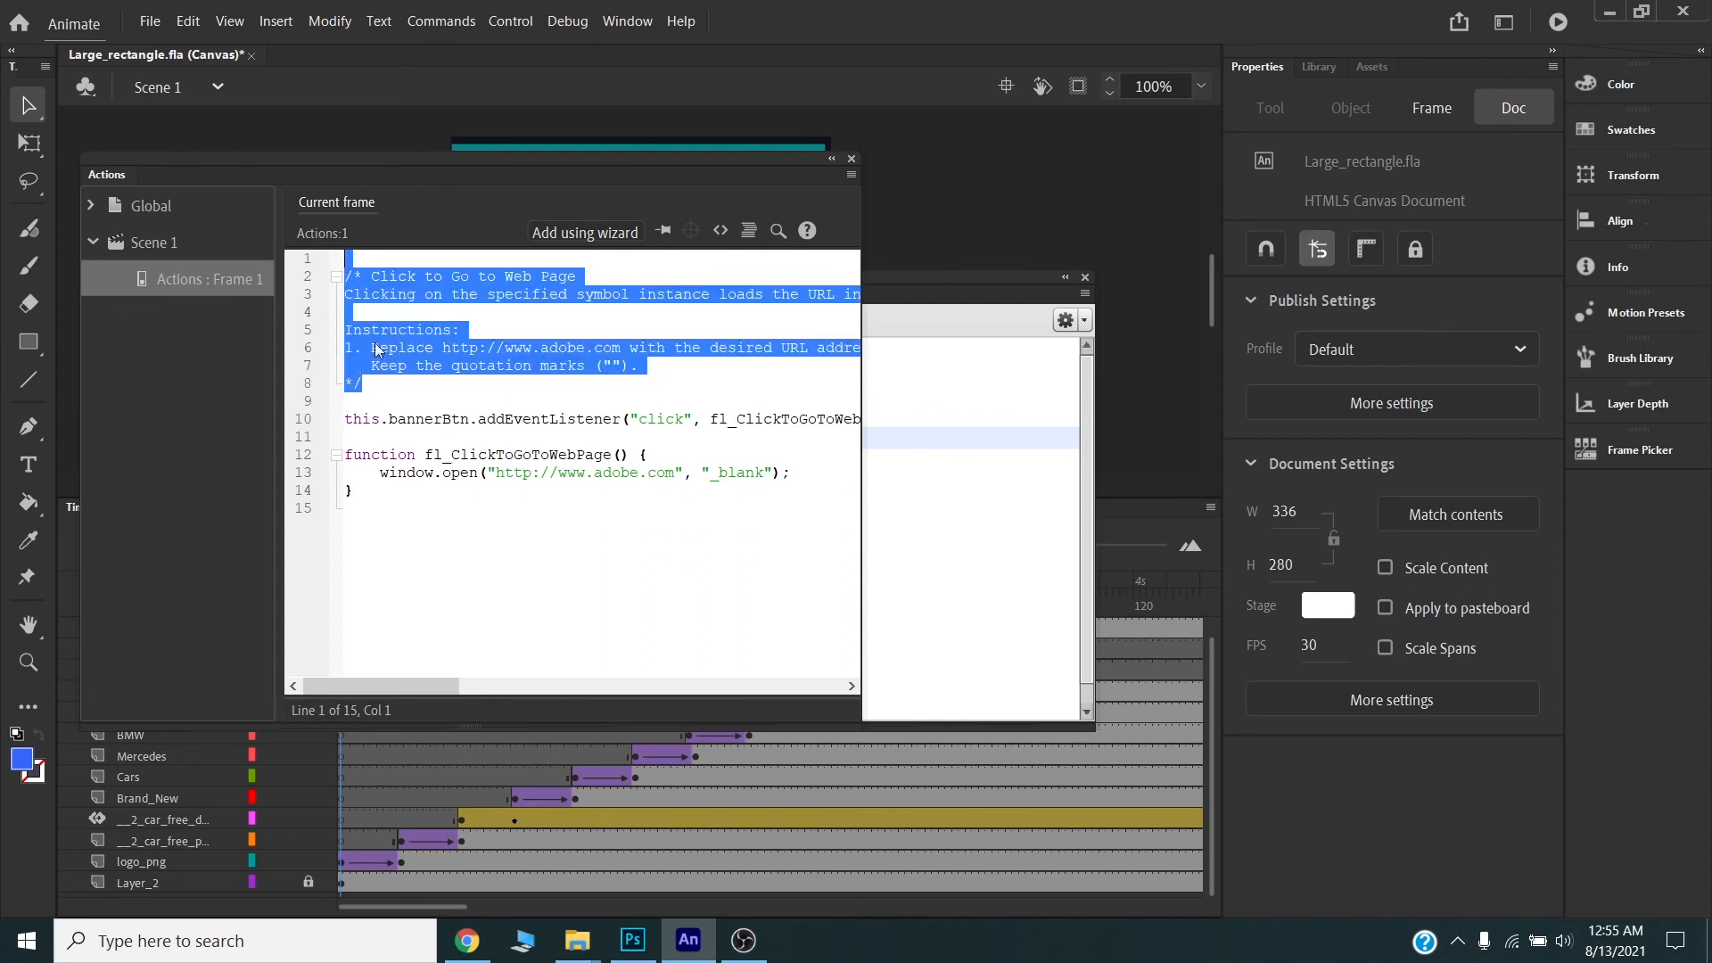
left_click(380, 382)
left_click_drag(371, 399, 321, 259)
key("Delete")
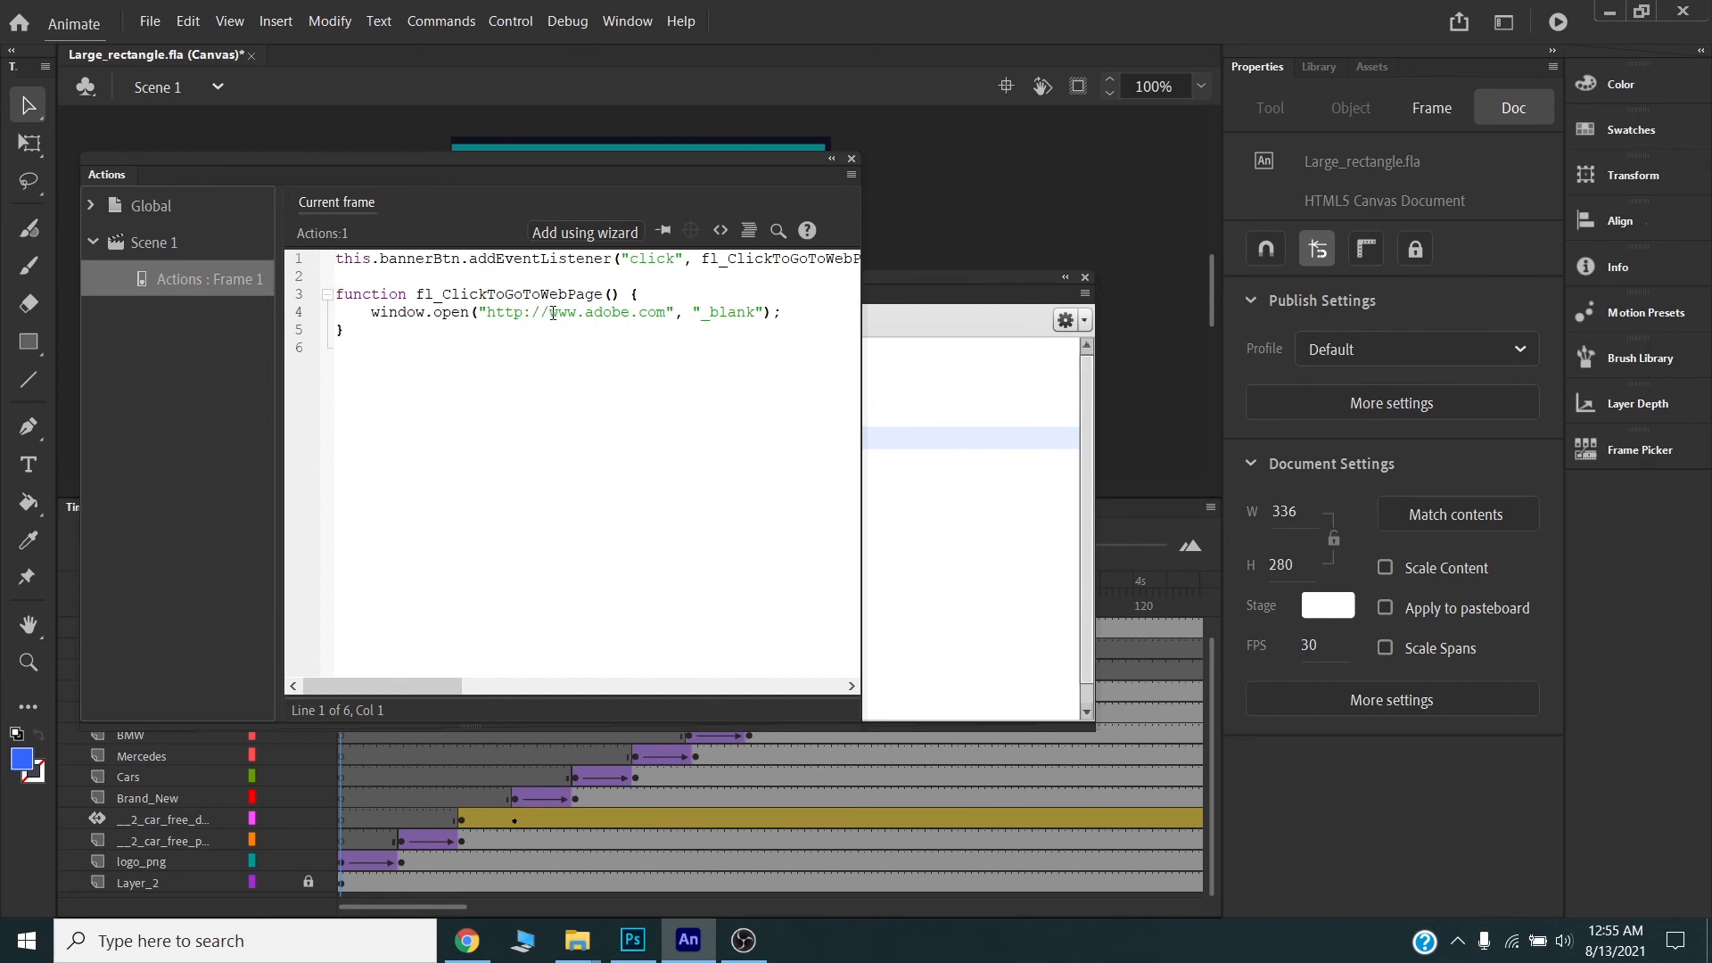
left_click(519, 314)
type("s")
left_click_drag(560, 312, 643, 311)
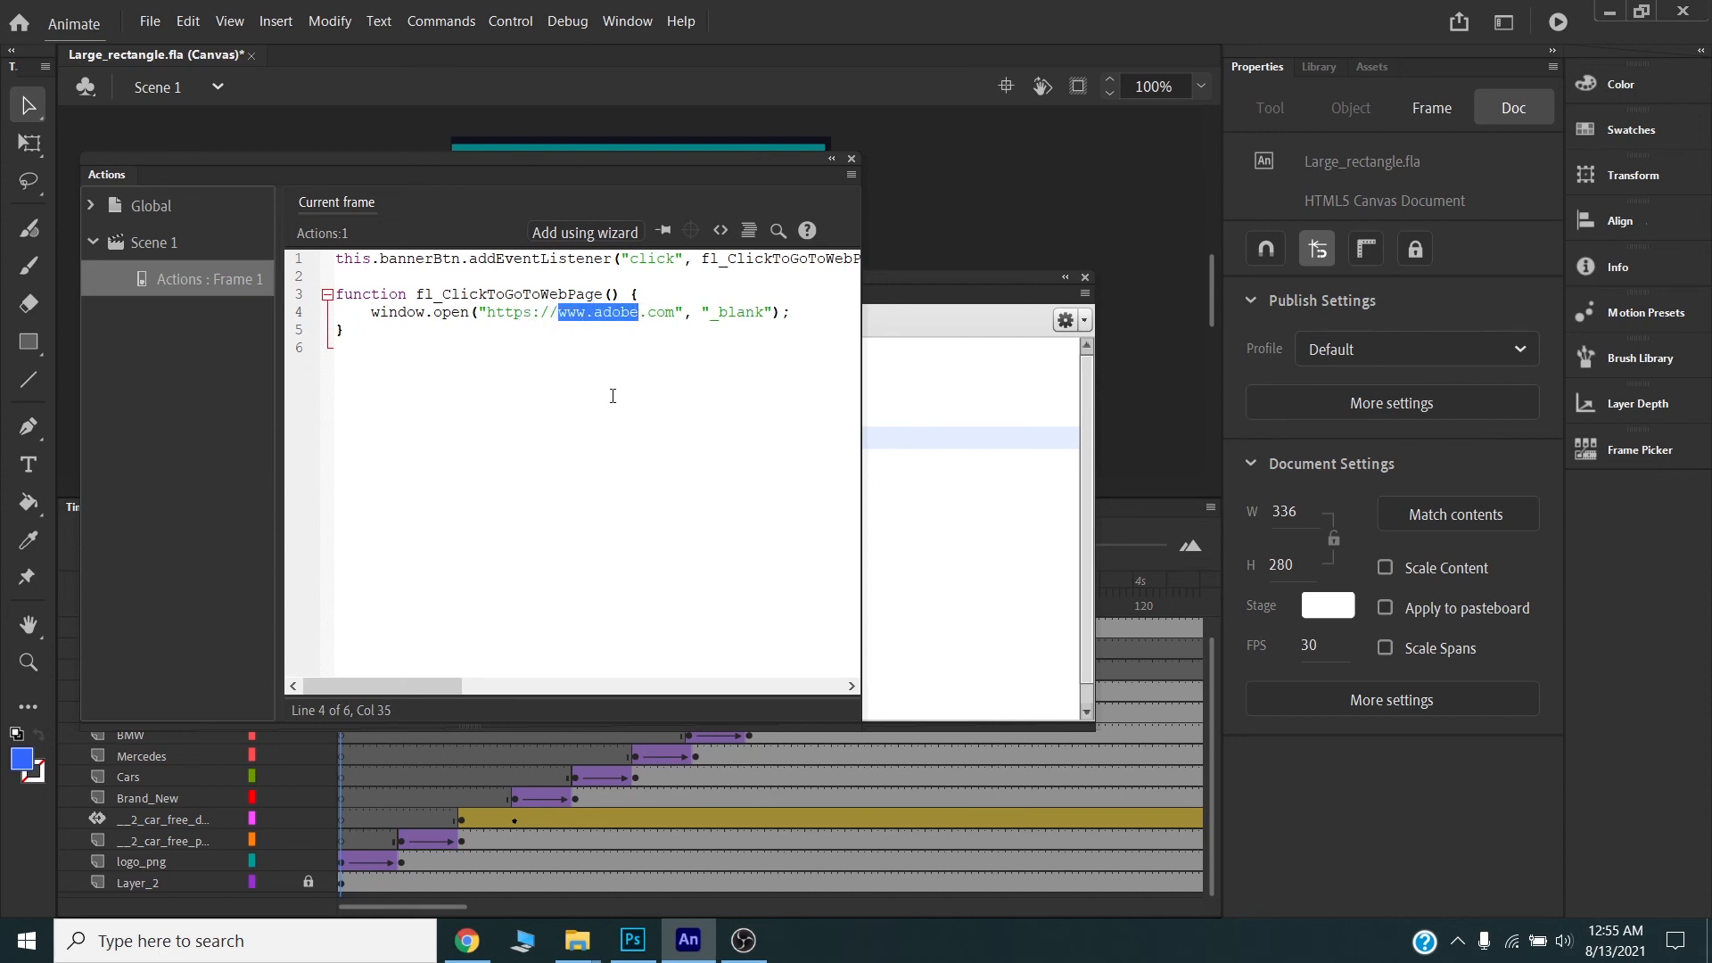
type("hamidesigner")
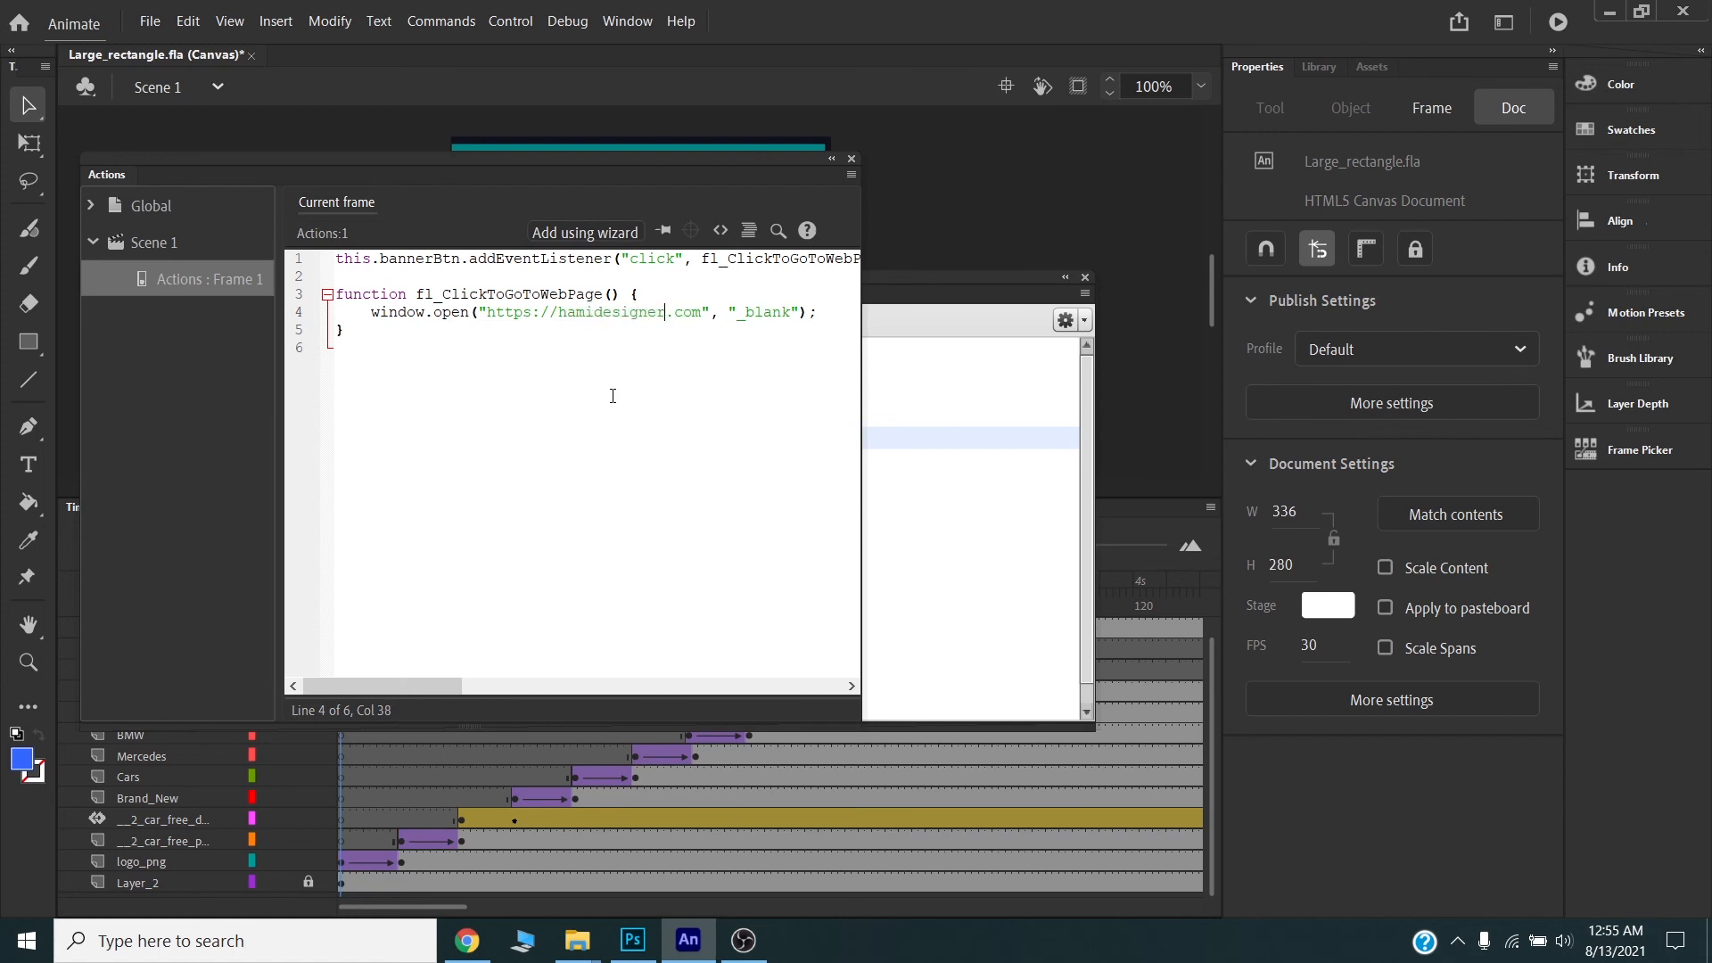
key("ctrl+s")
left_click(852, 158)
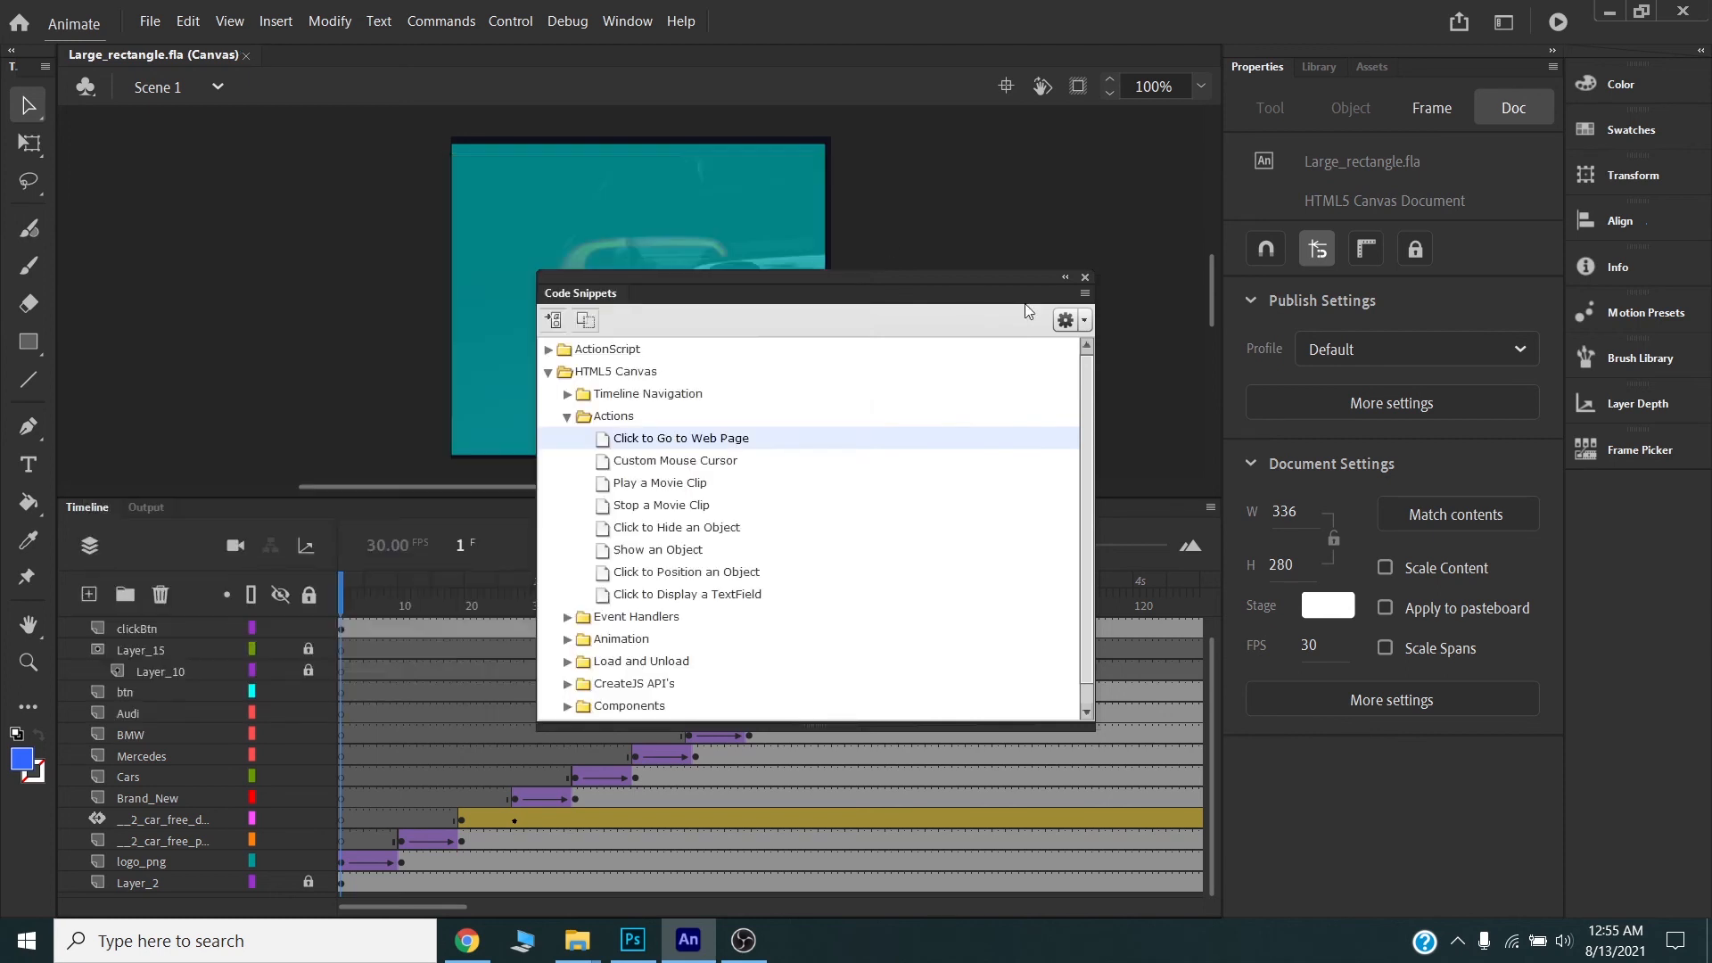
left_click(1085, 279)
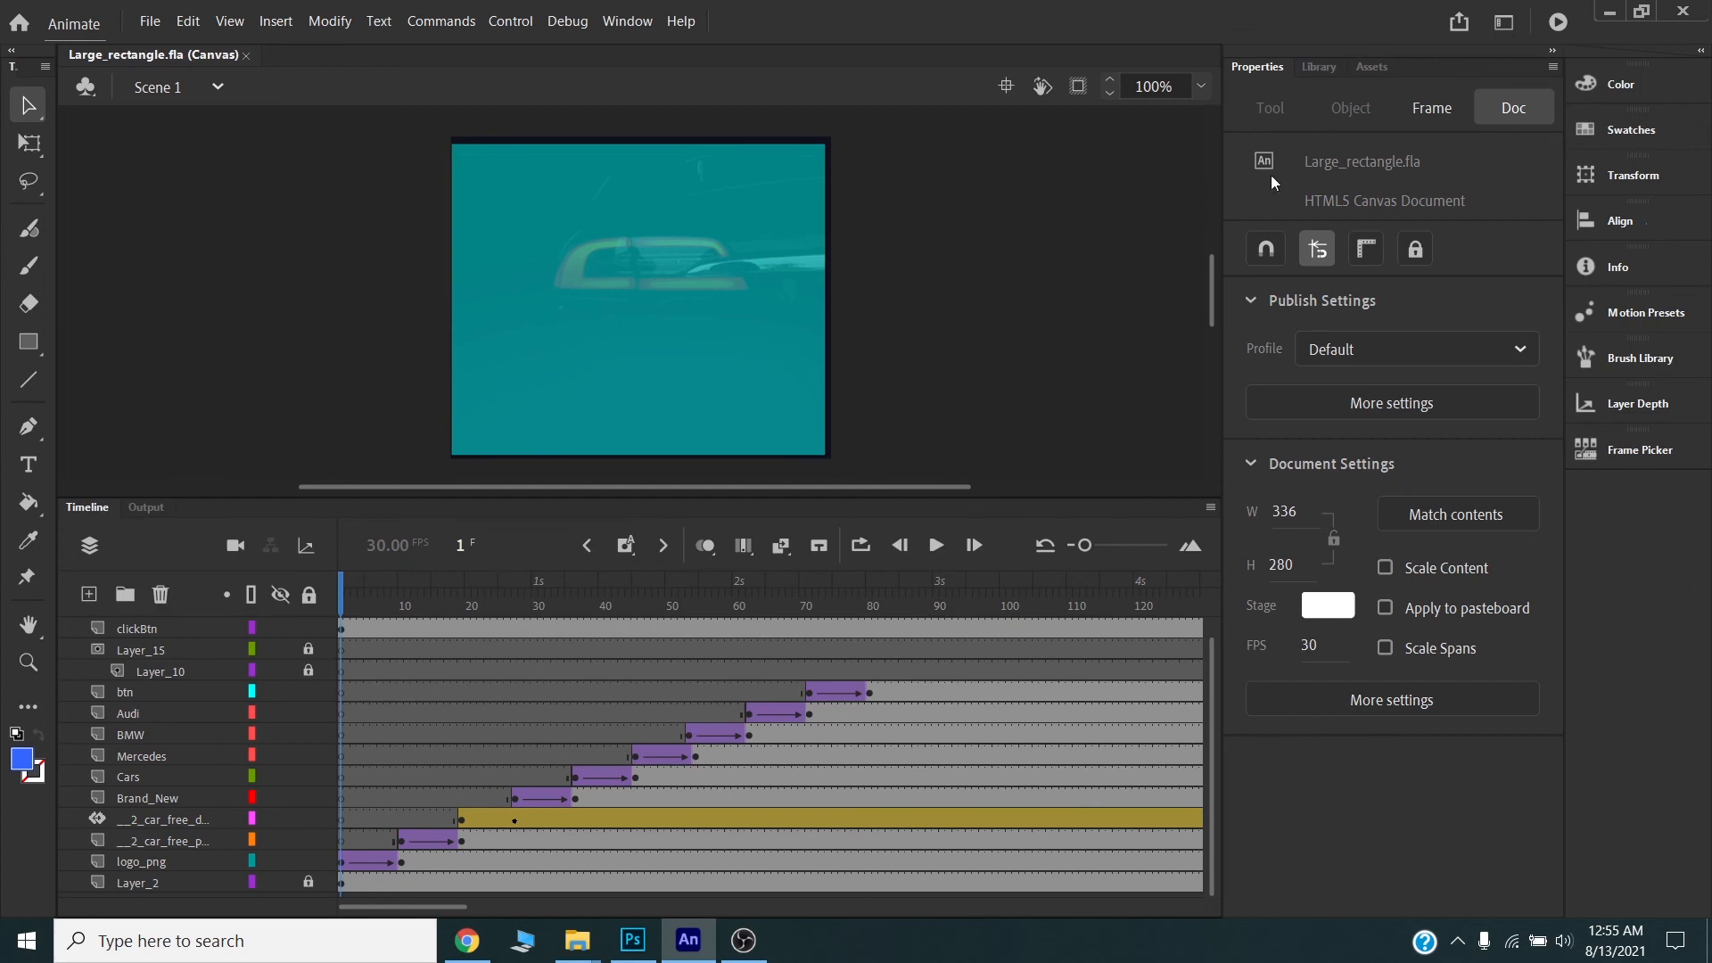
- Test the banner in the browser, follow its click-through link, and close the opened web page
left_click(1559, 24)
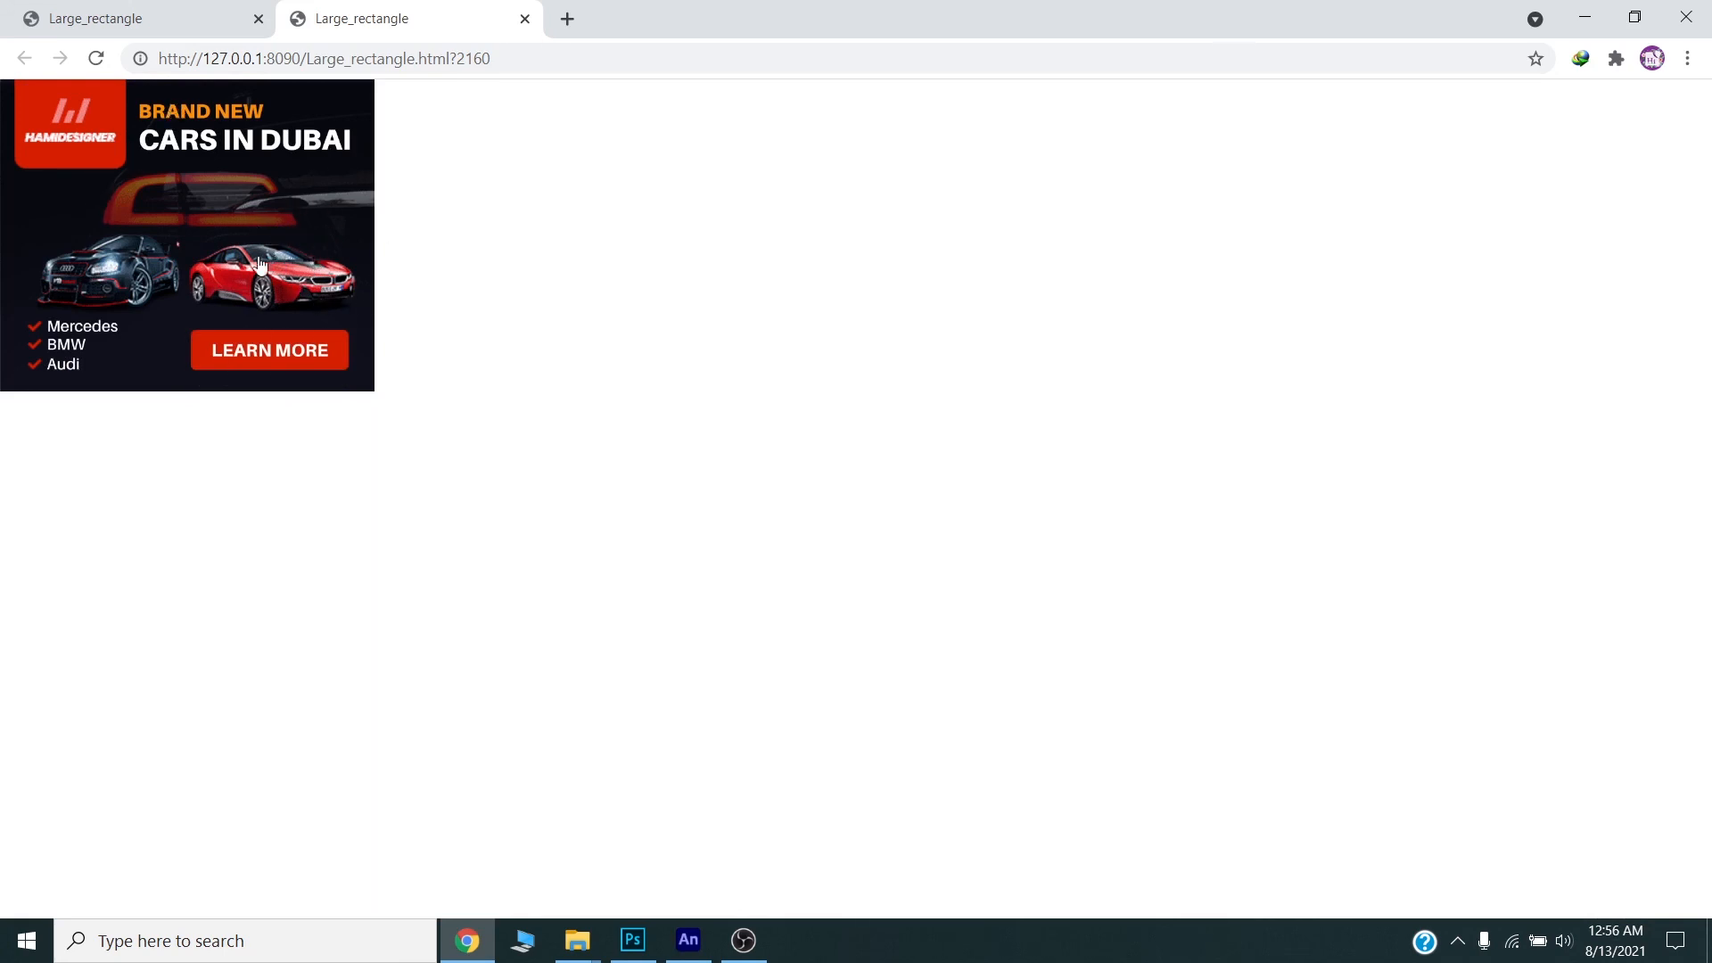
left_click(223, 262)
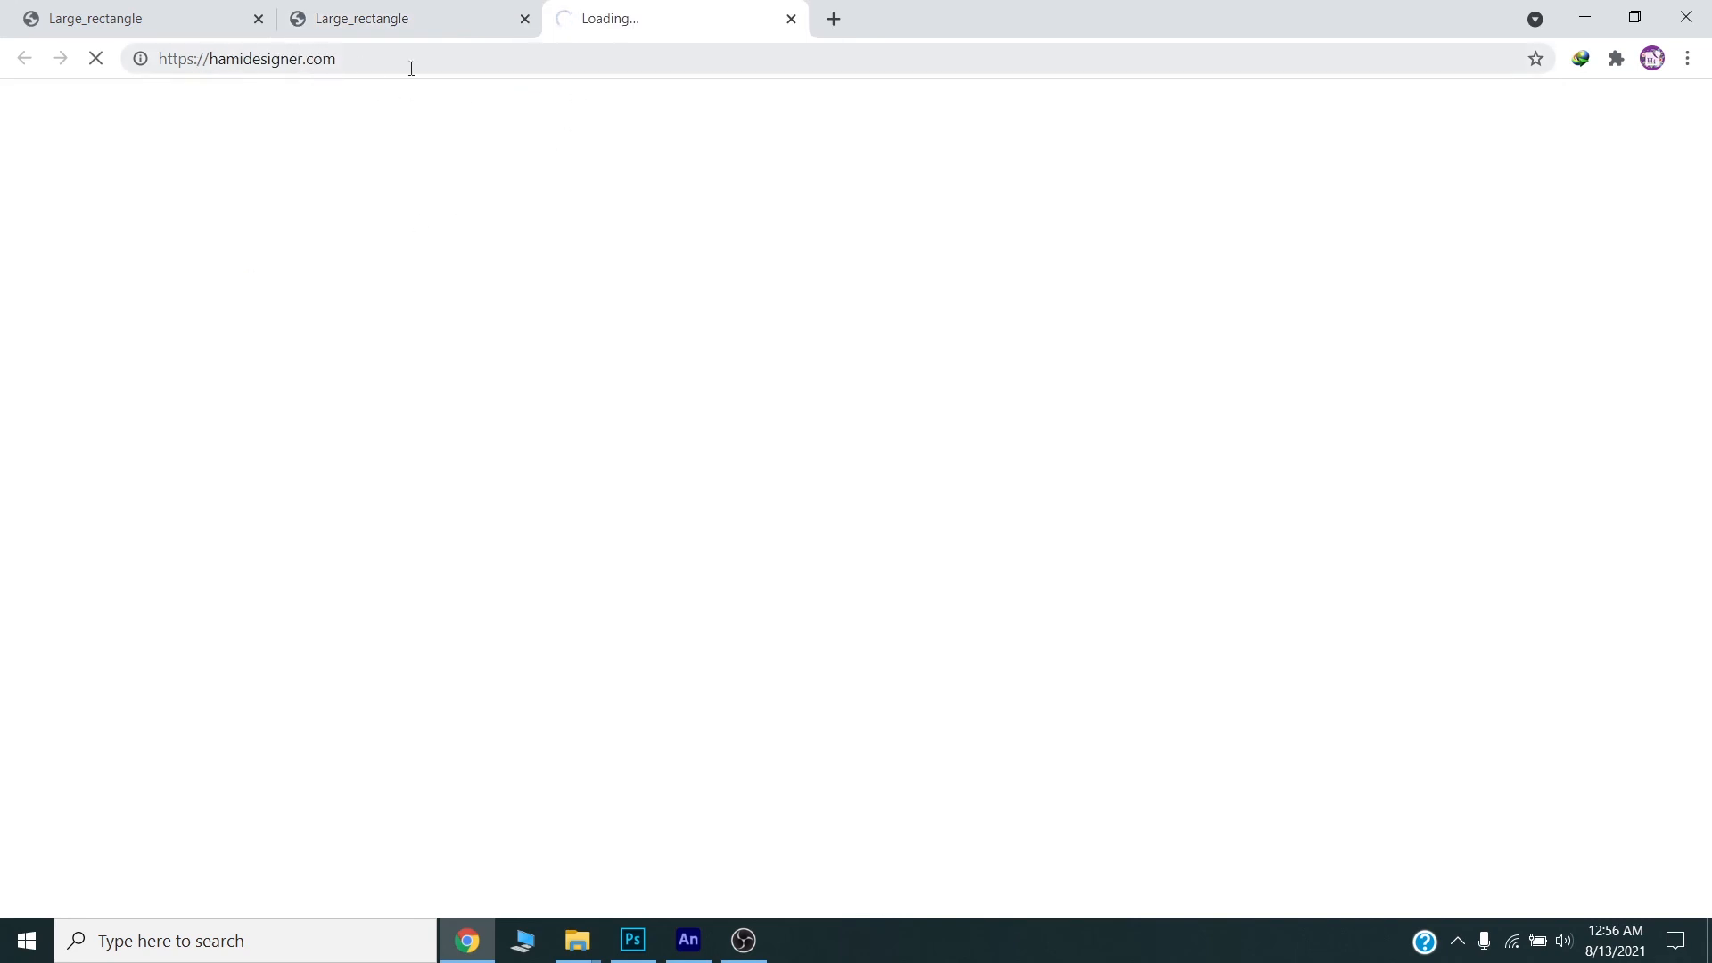
middle_click(638, 8)
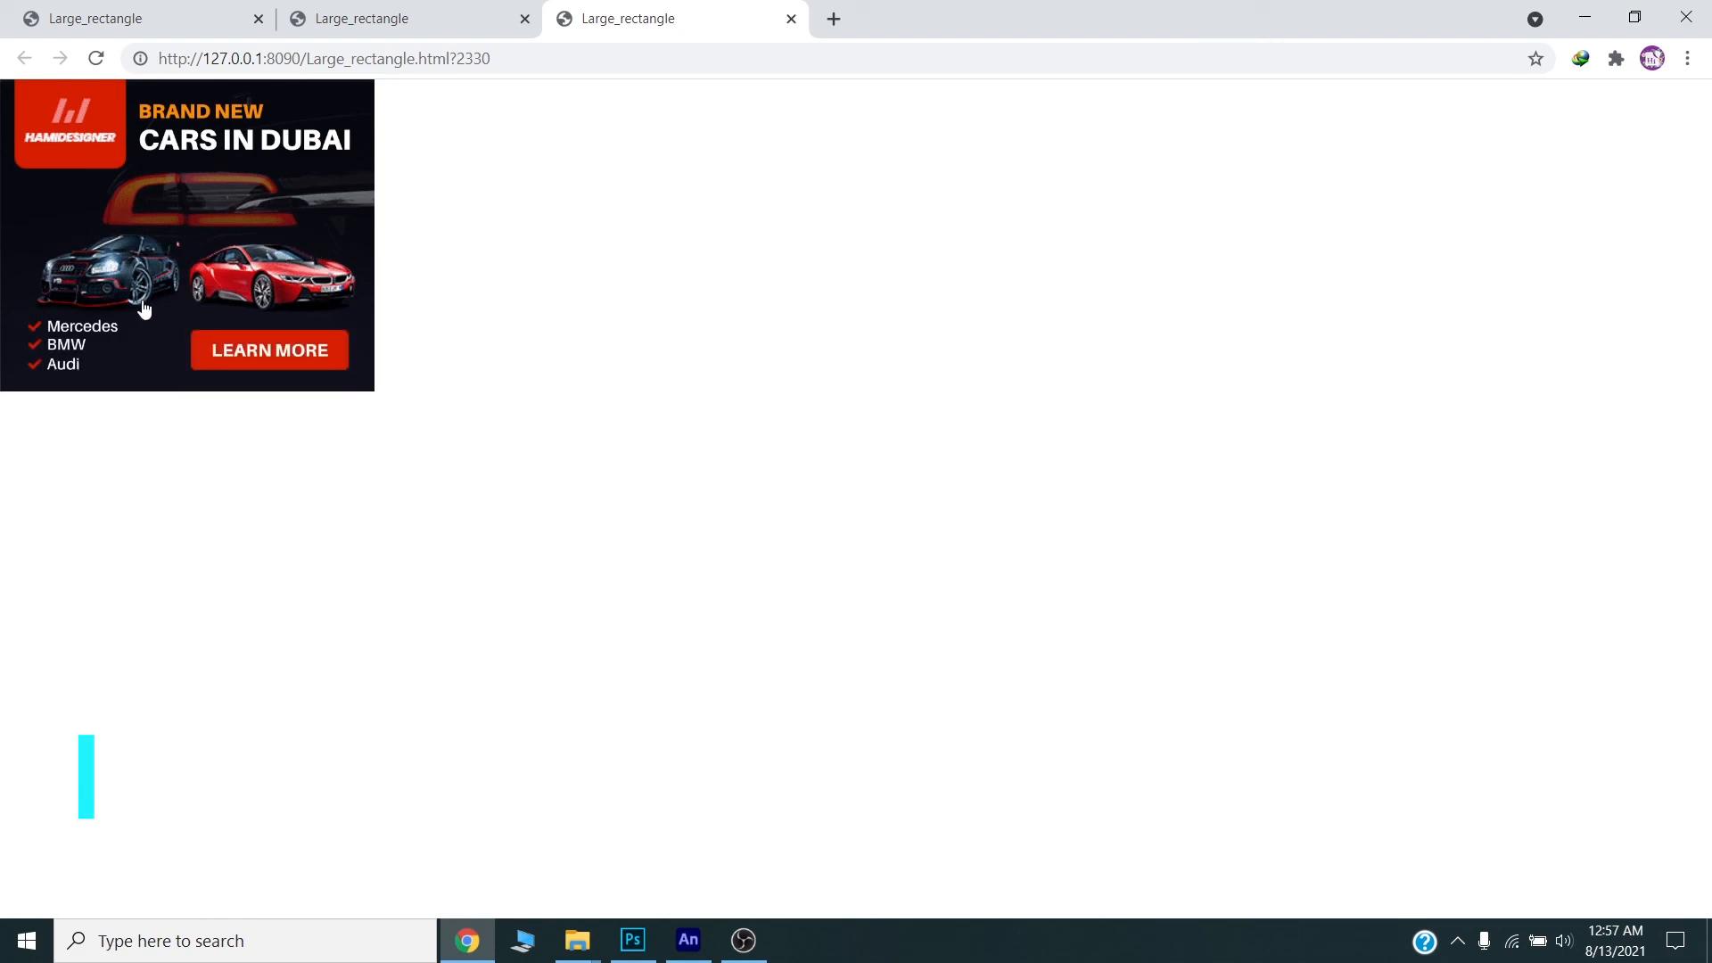
- Switch back to Adobe Animate, move the clickBtn layer's starting keyframe to frame 180, and save the document
left_click(688, 940)
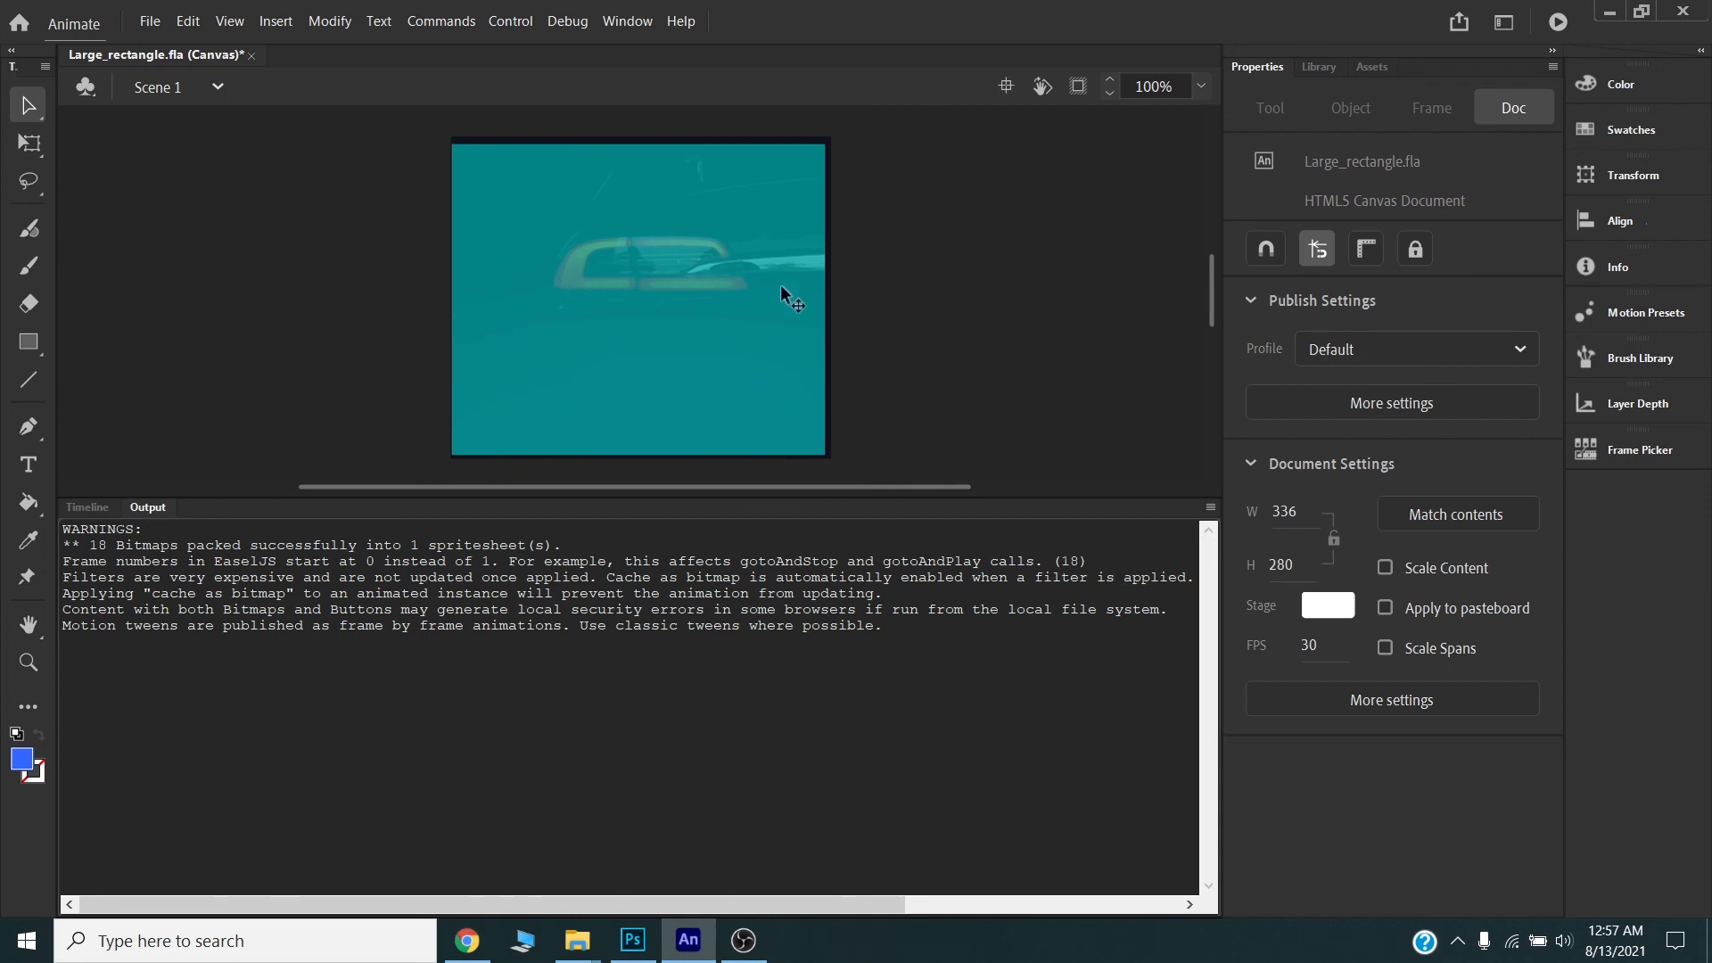
left_click(80, 506)
left_click_drag(410, 910, 487, 903)
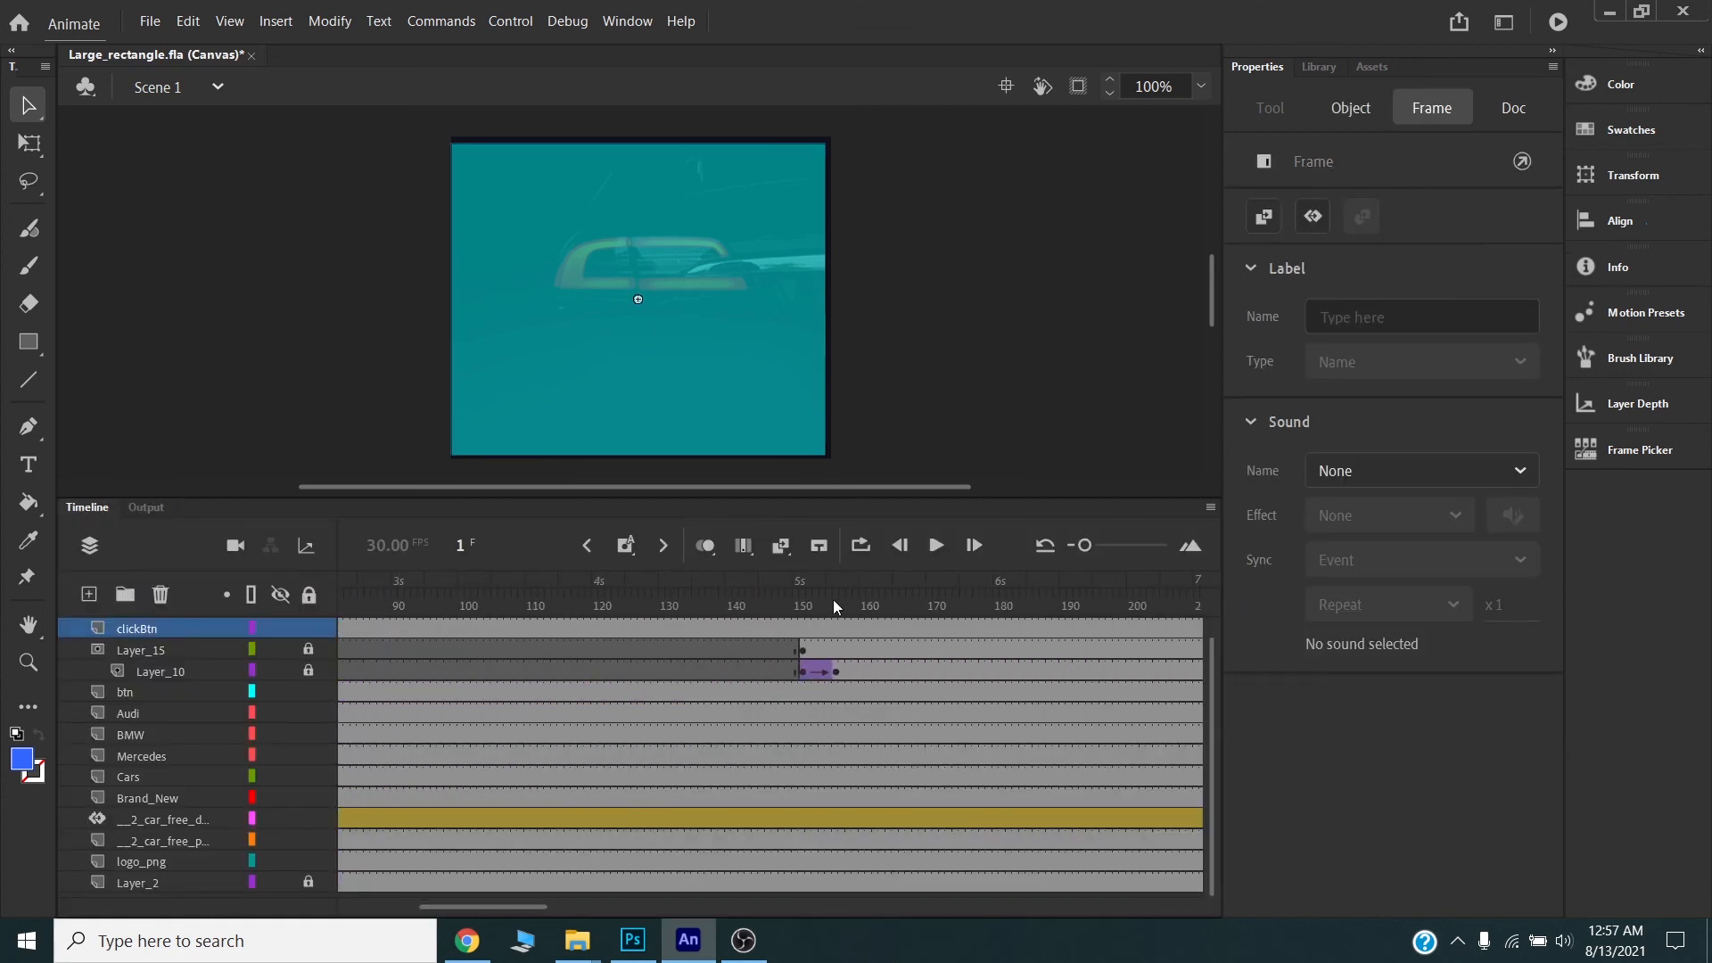
left_click(808, 600)
left_click_drag(812, 596, 1005, 585)
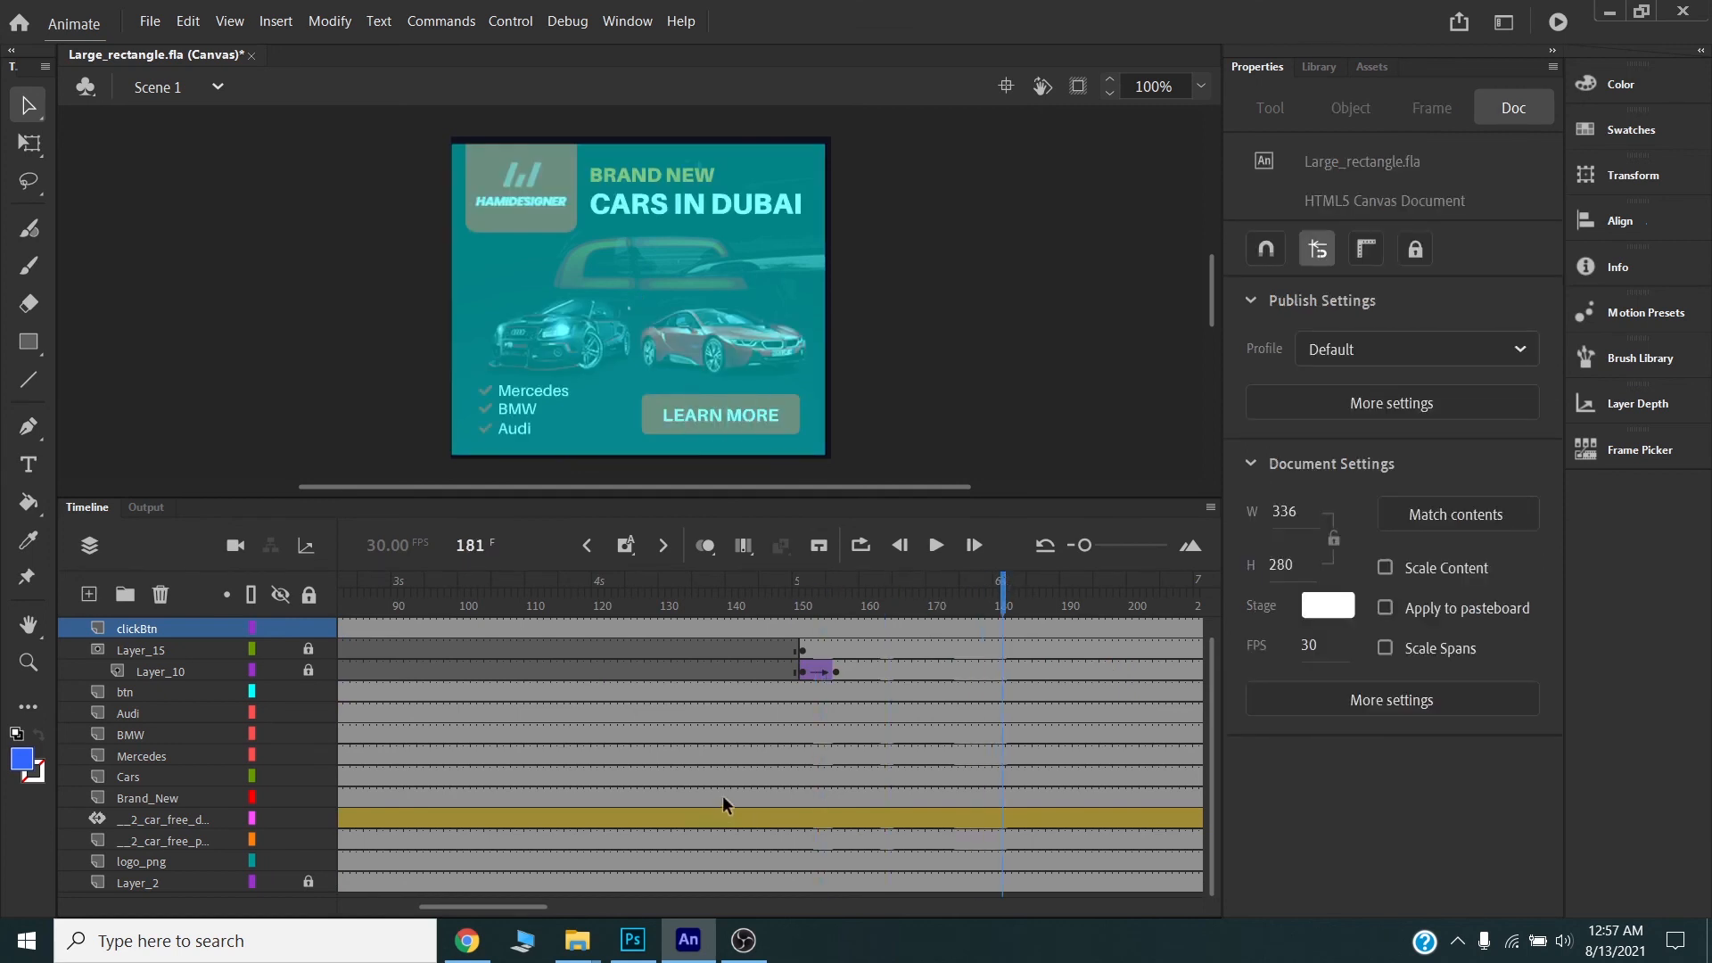
left_click_drag(515, 907, 362, 892)
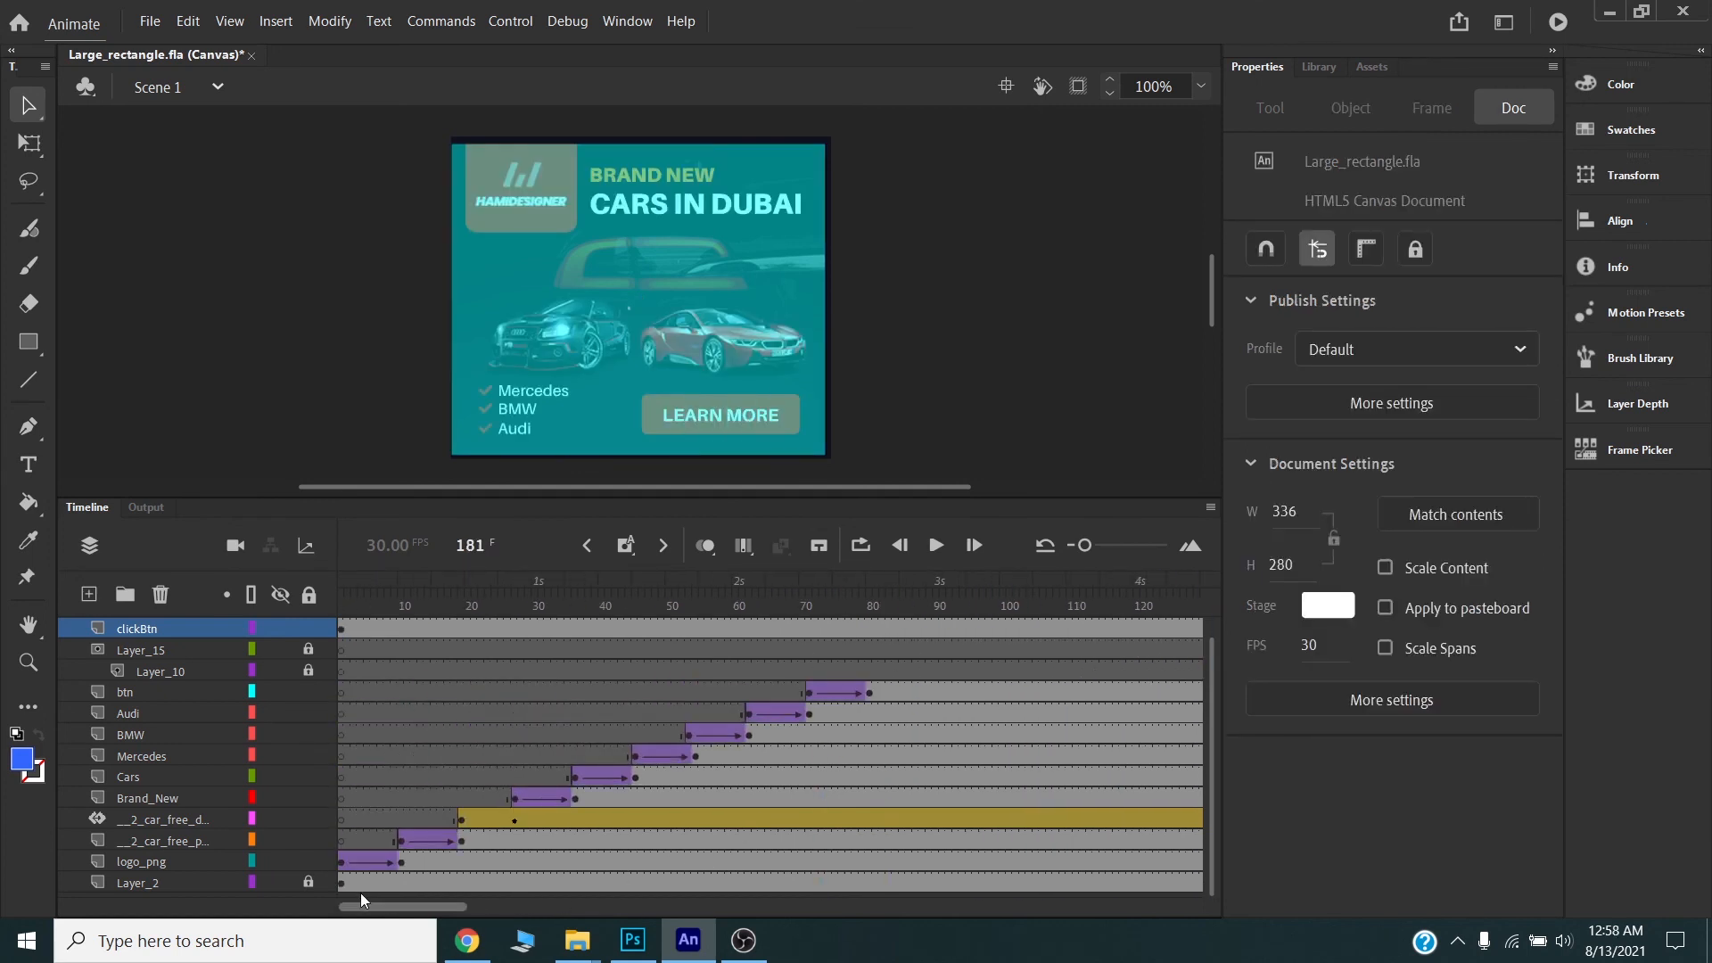
left_click(341, 630)
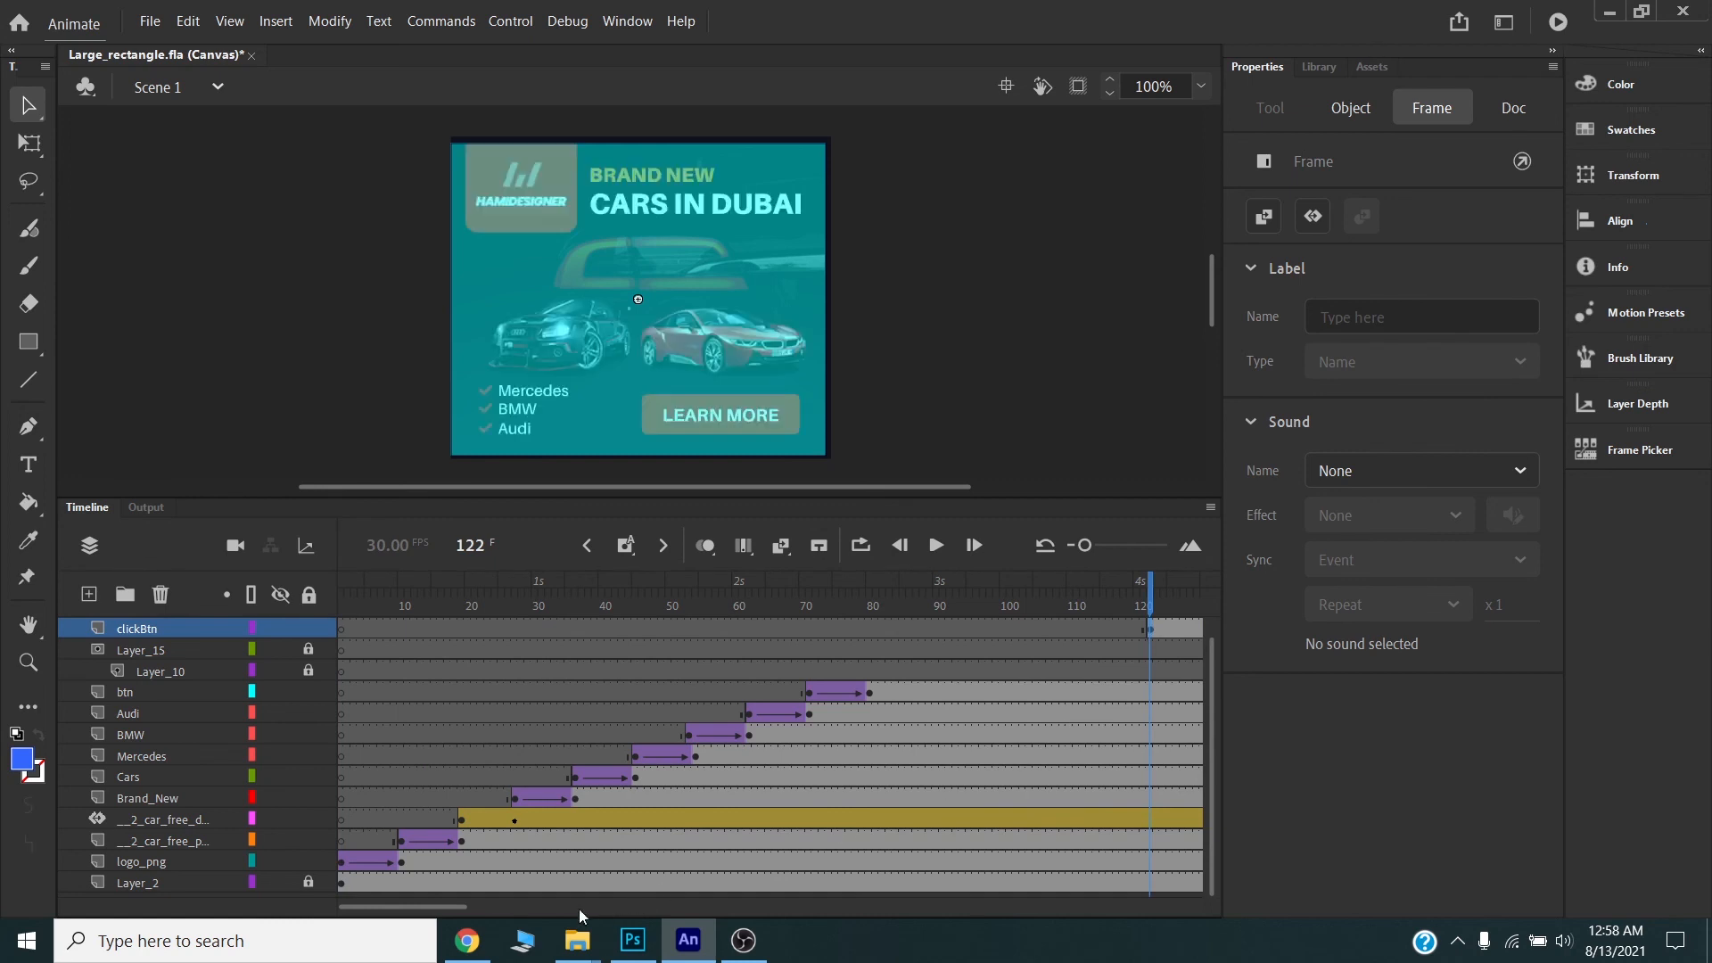
left_click_drag(459, 902, 520, 906)
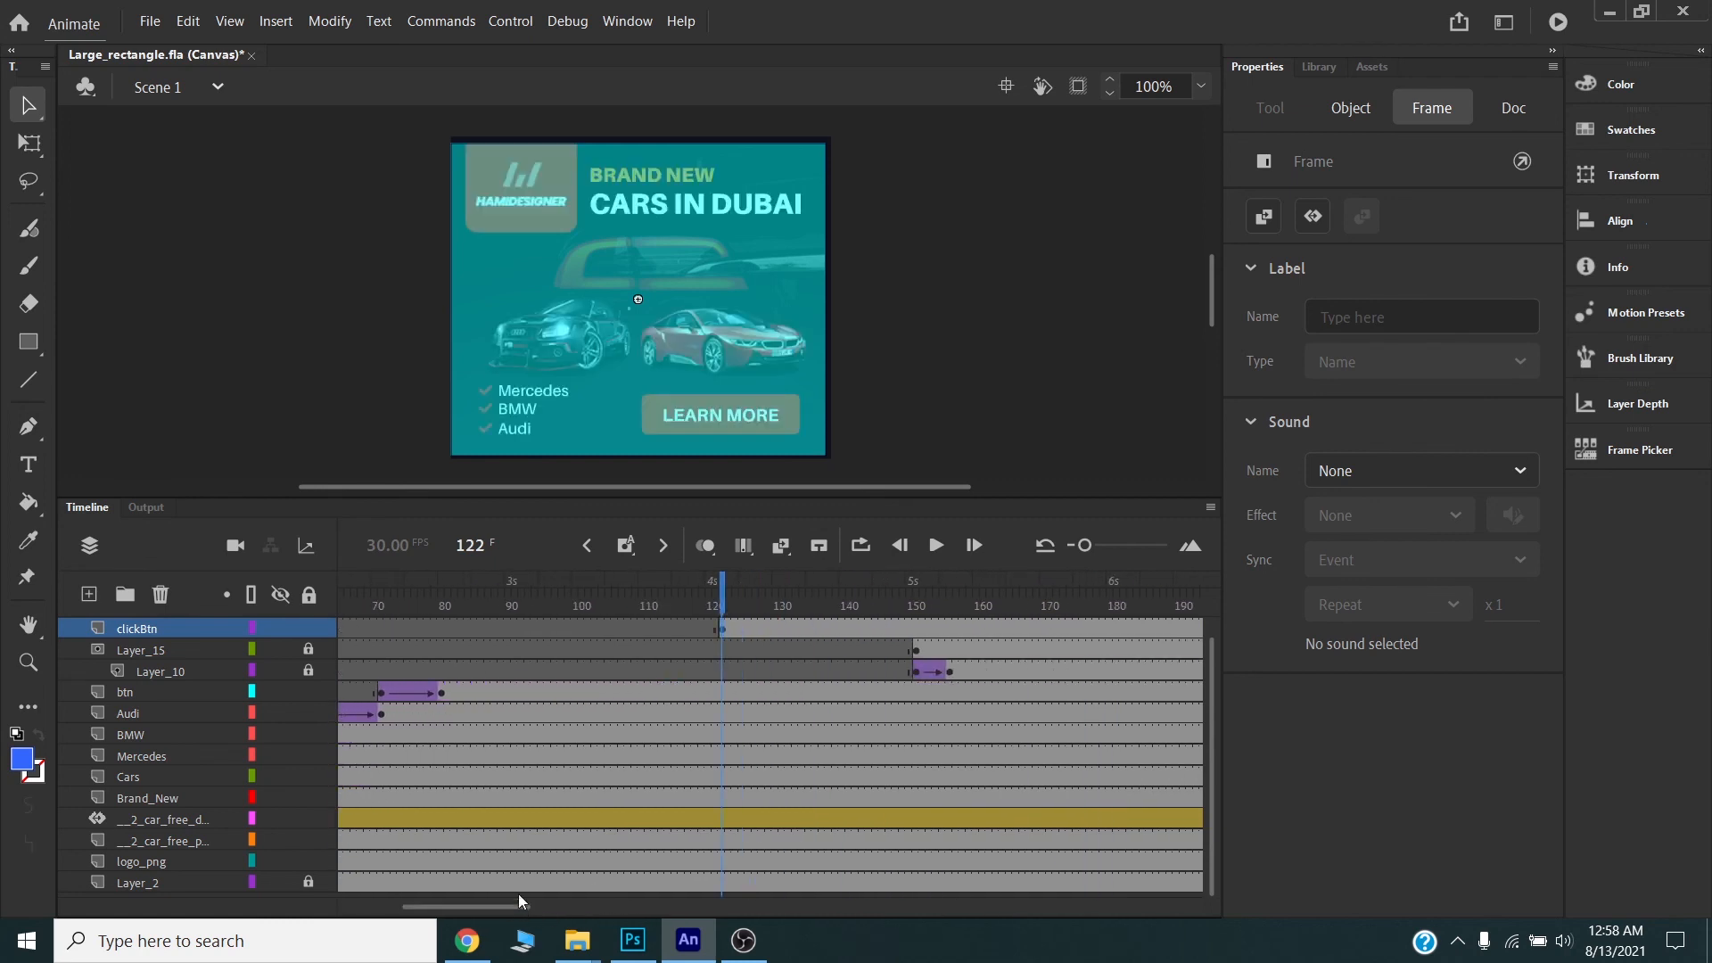
left_click_drag(722, 628, 1110, 630)
key("ctrl+s")
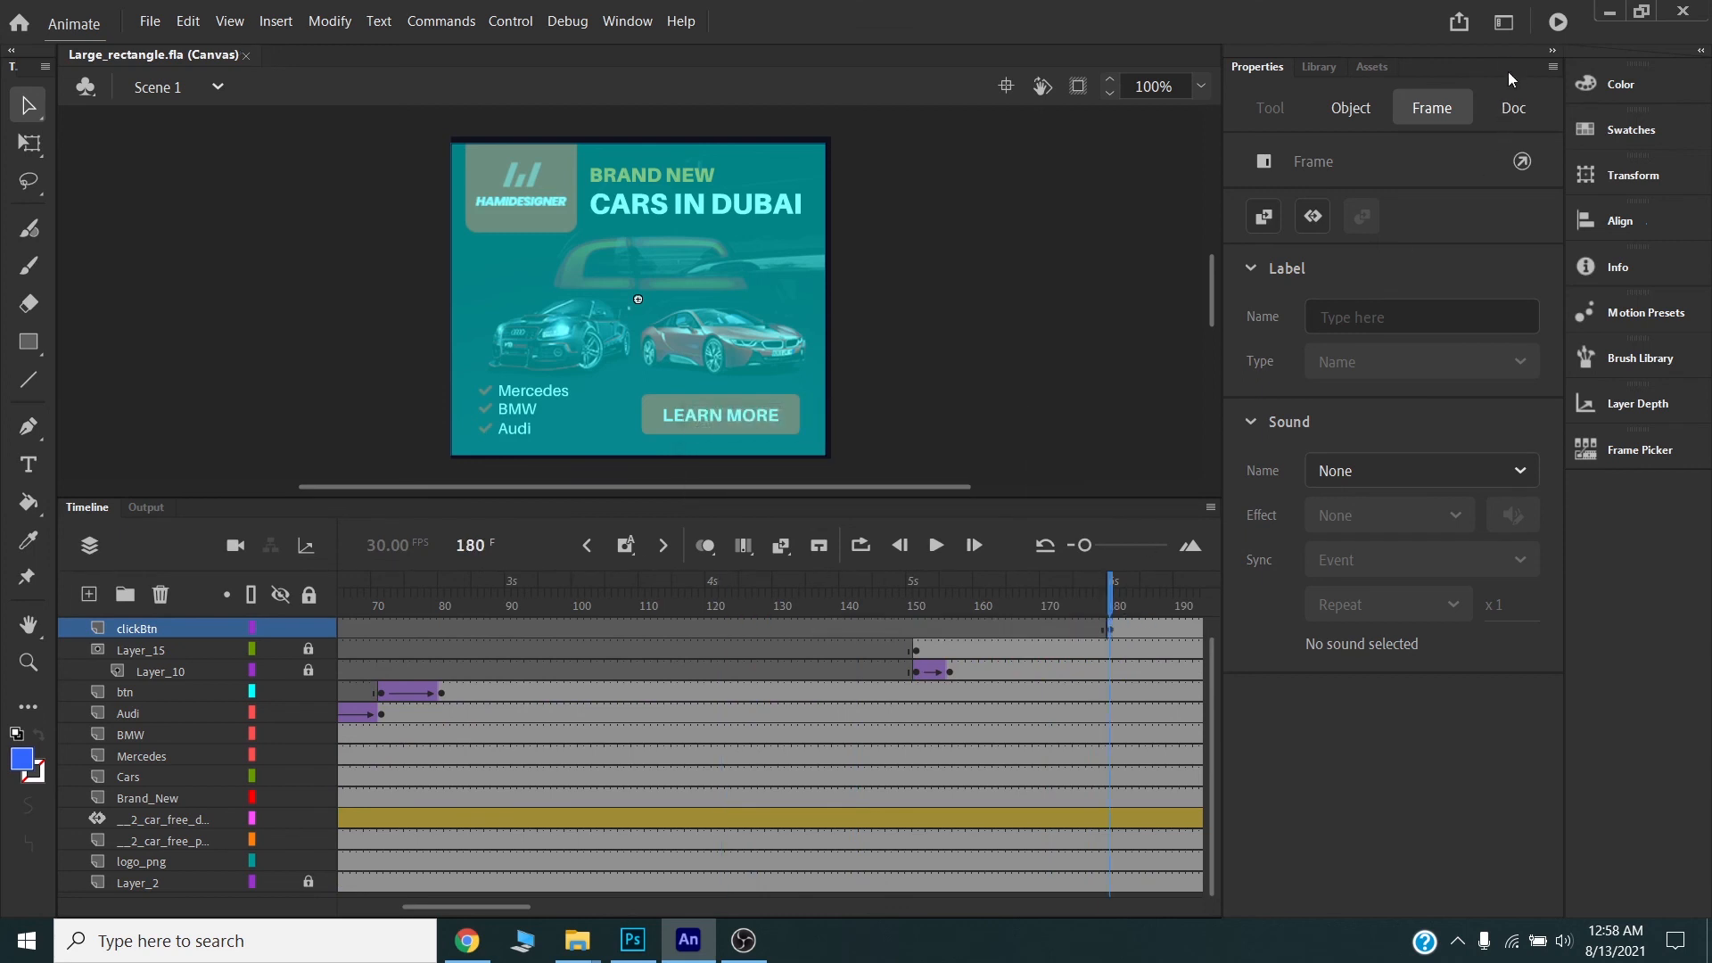
- Check the stage at frame 178 and test the banner in the browser
left_click_drag(1111, 594, 1105, 585)
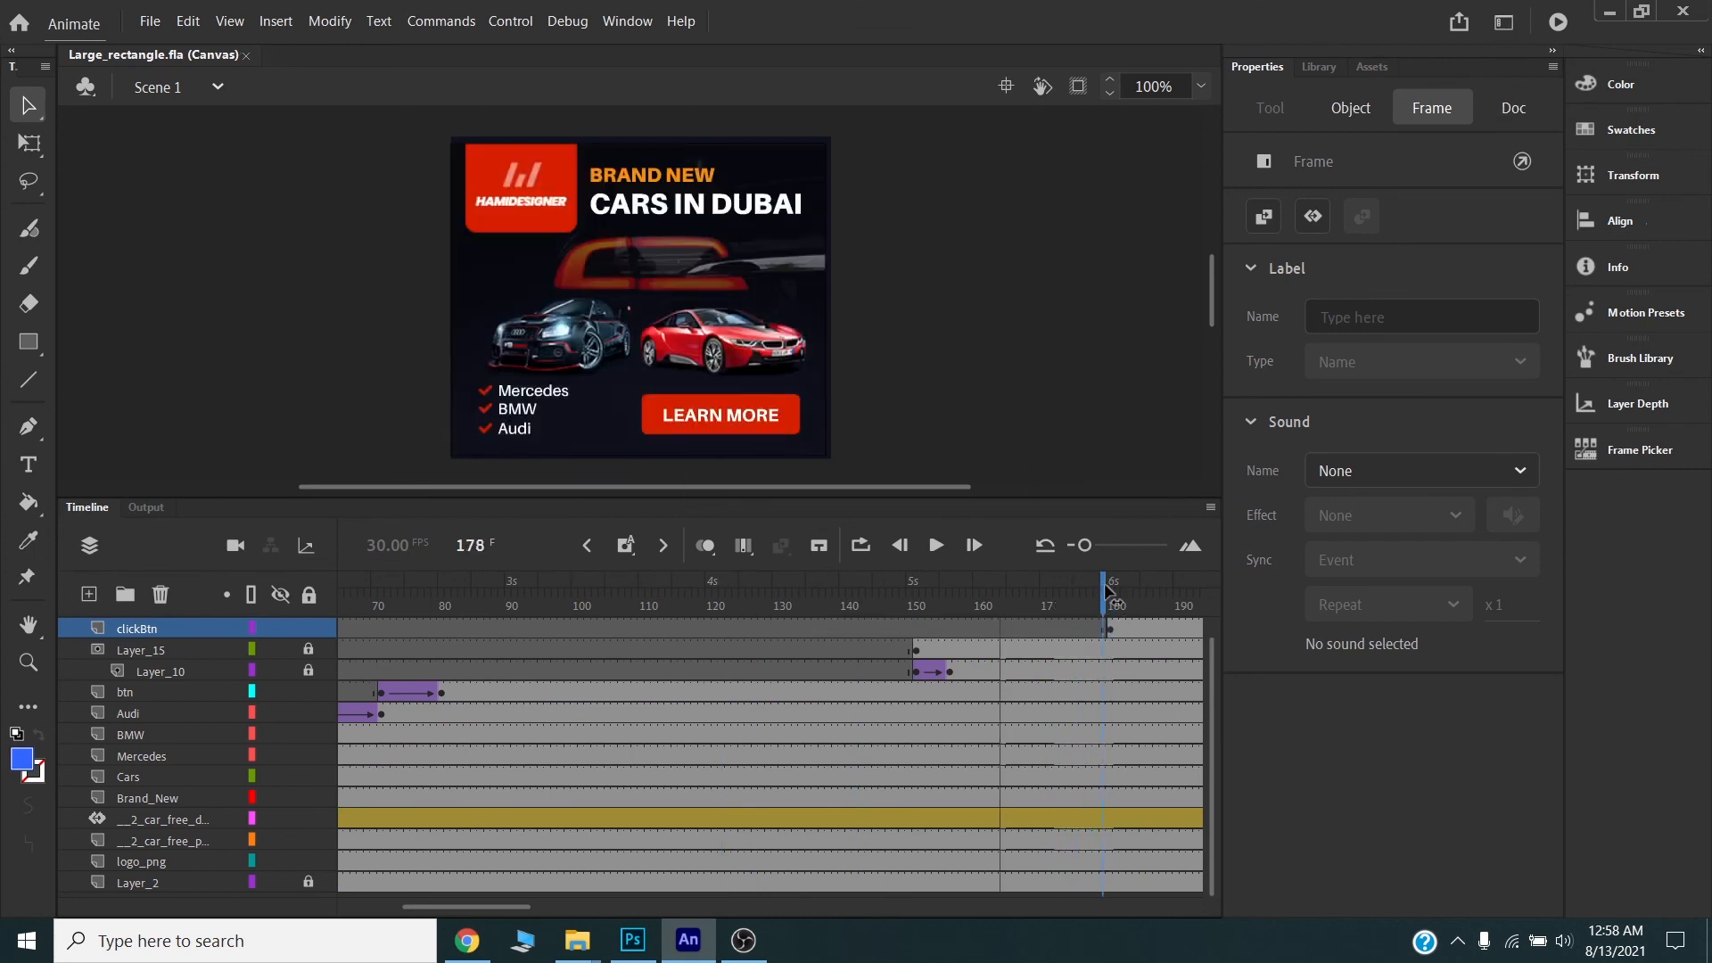
key("ctrl+Return")
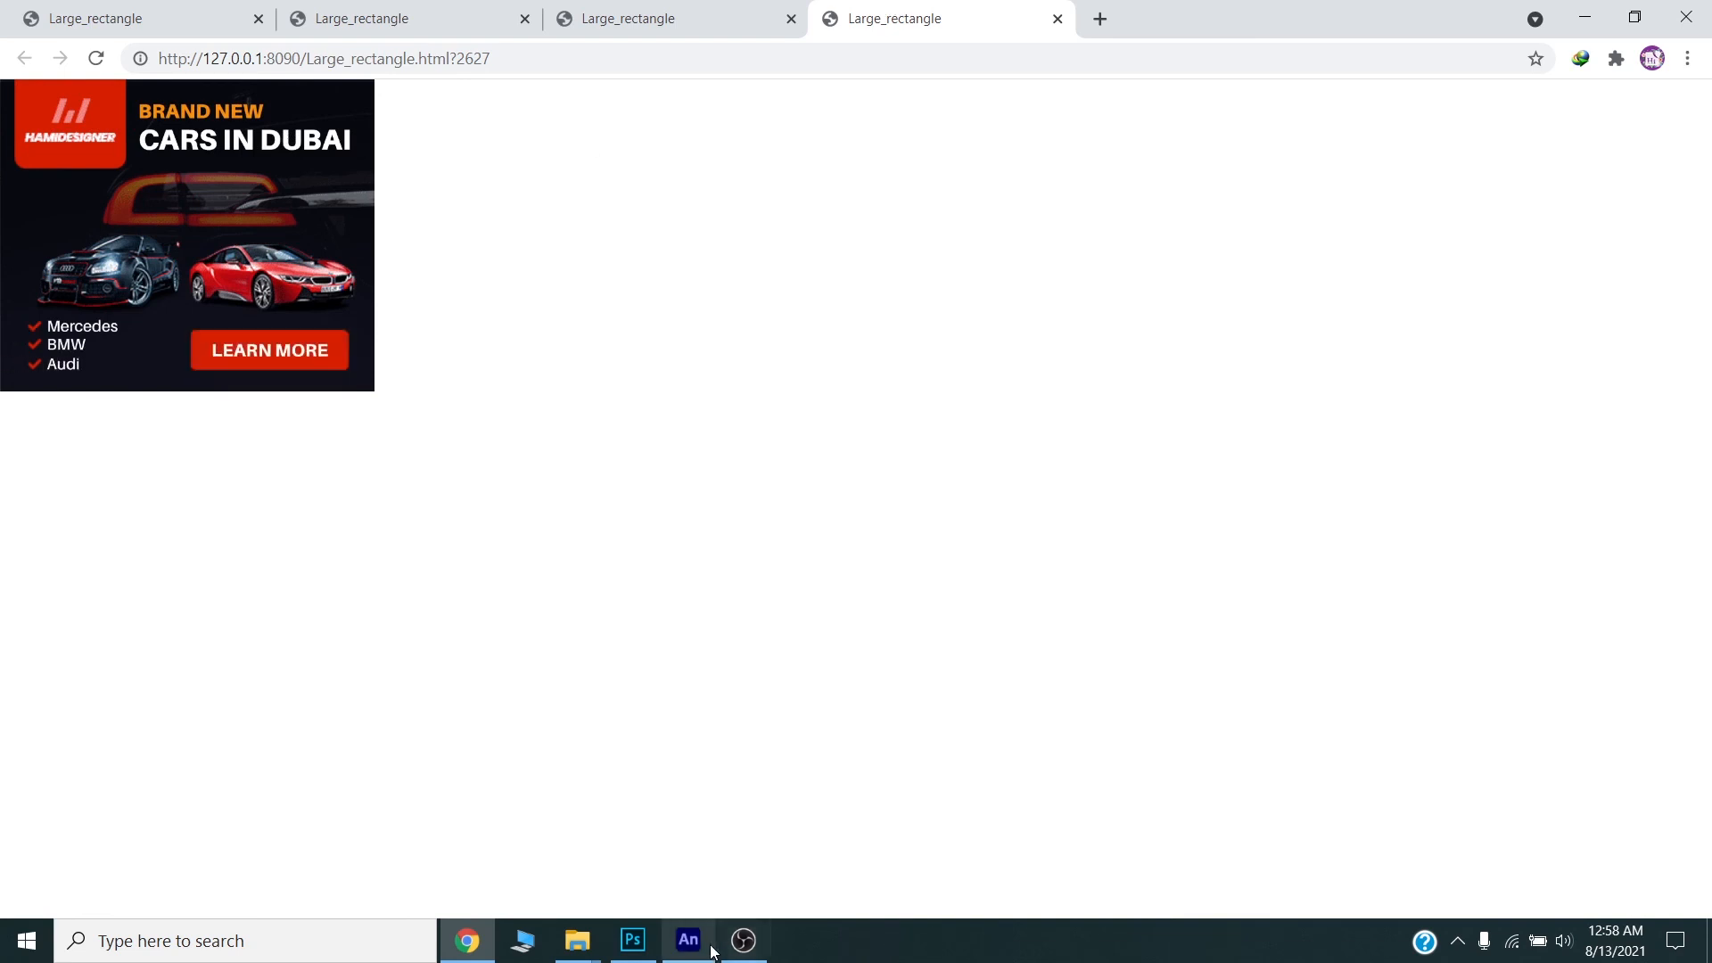
- Switch back to Adobe Animate and return the clickBtn layer's keyframe to frame 1 of the timeline
mouse_move(712, 955)
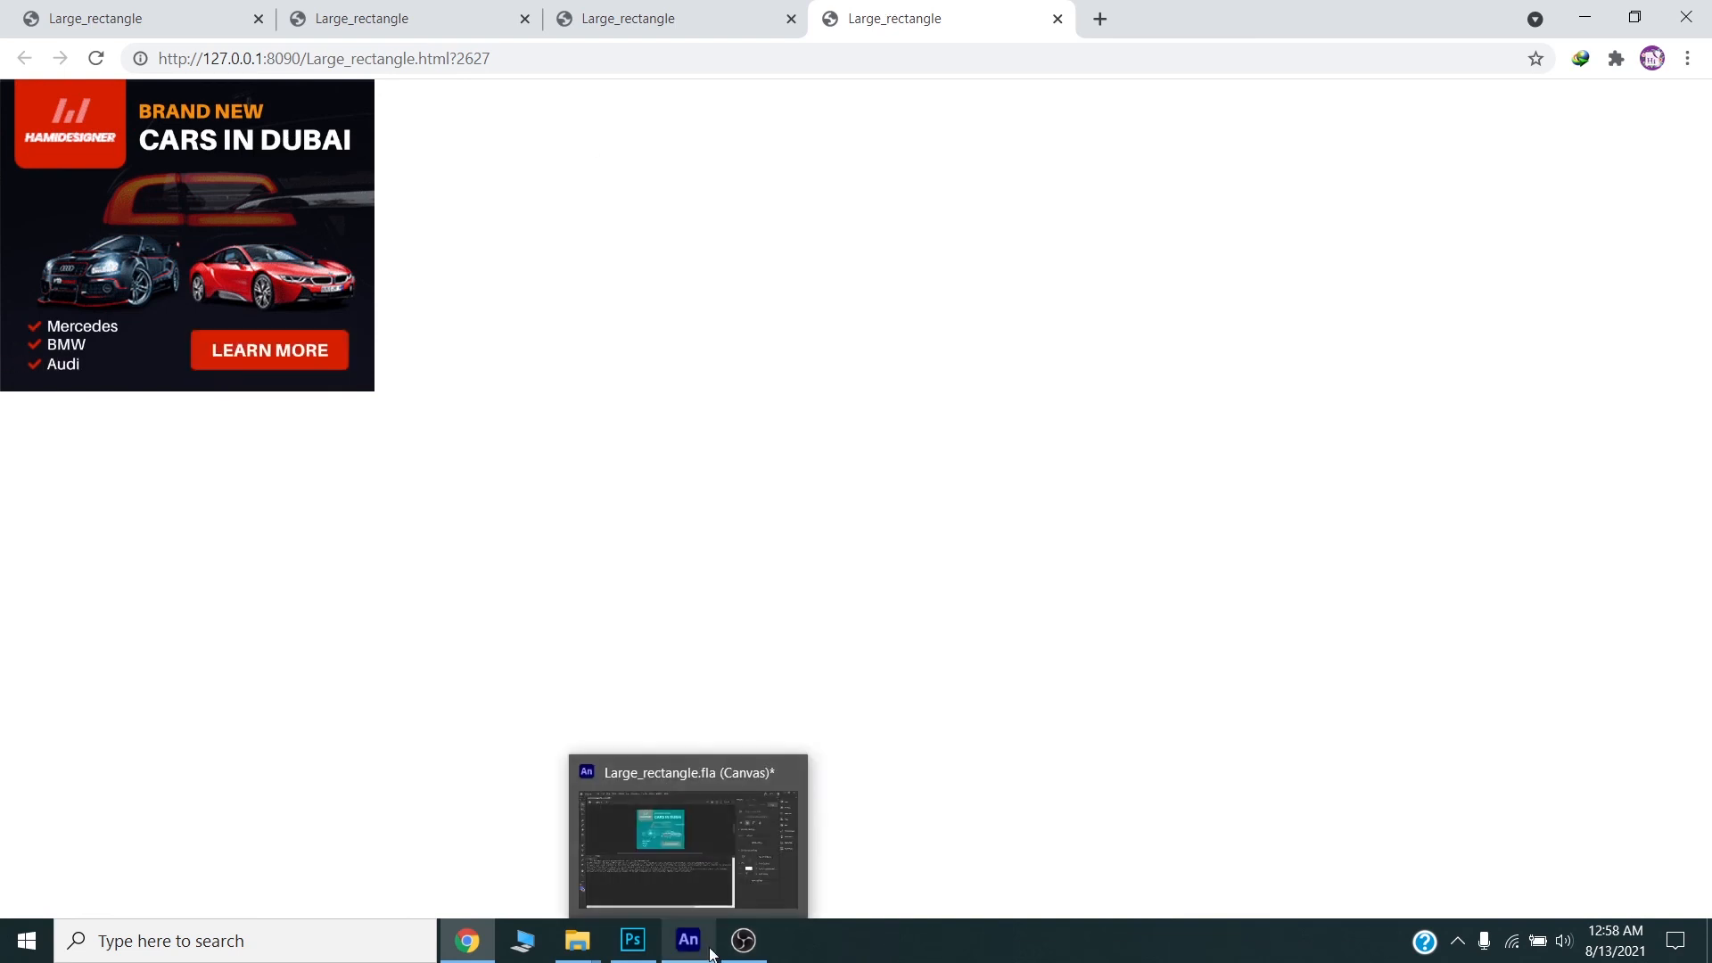
left_click(706, 951)
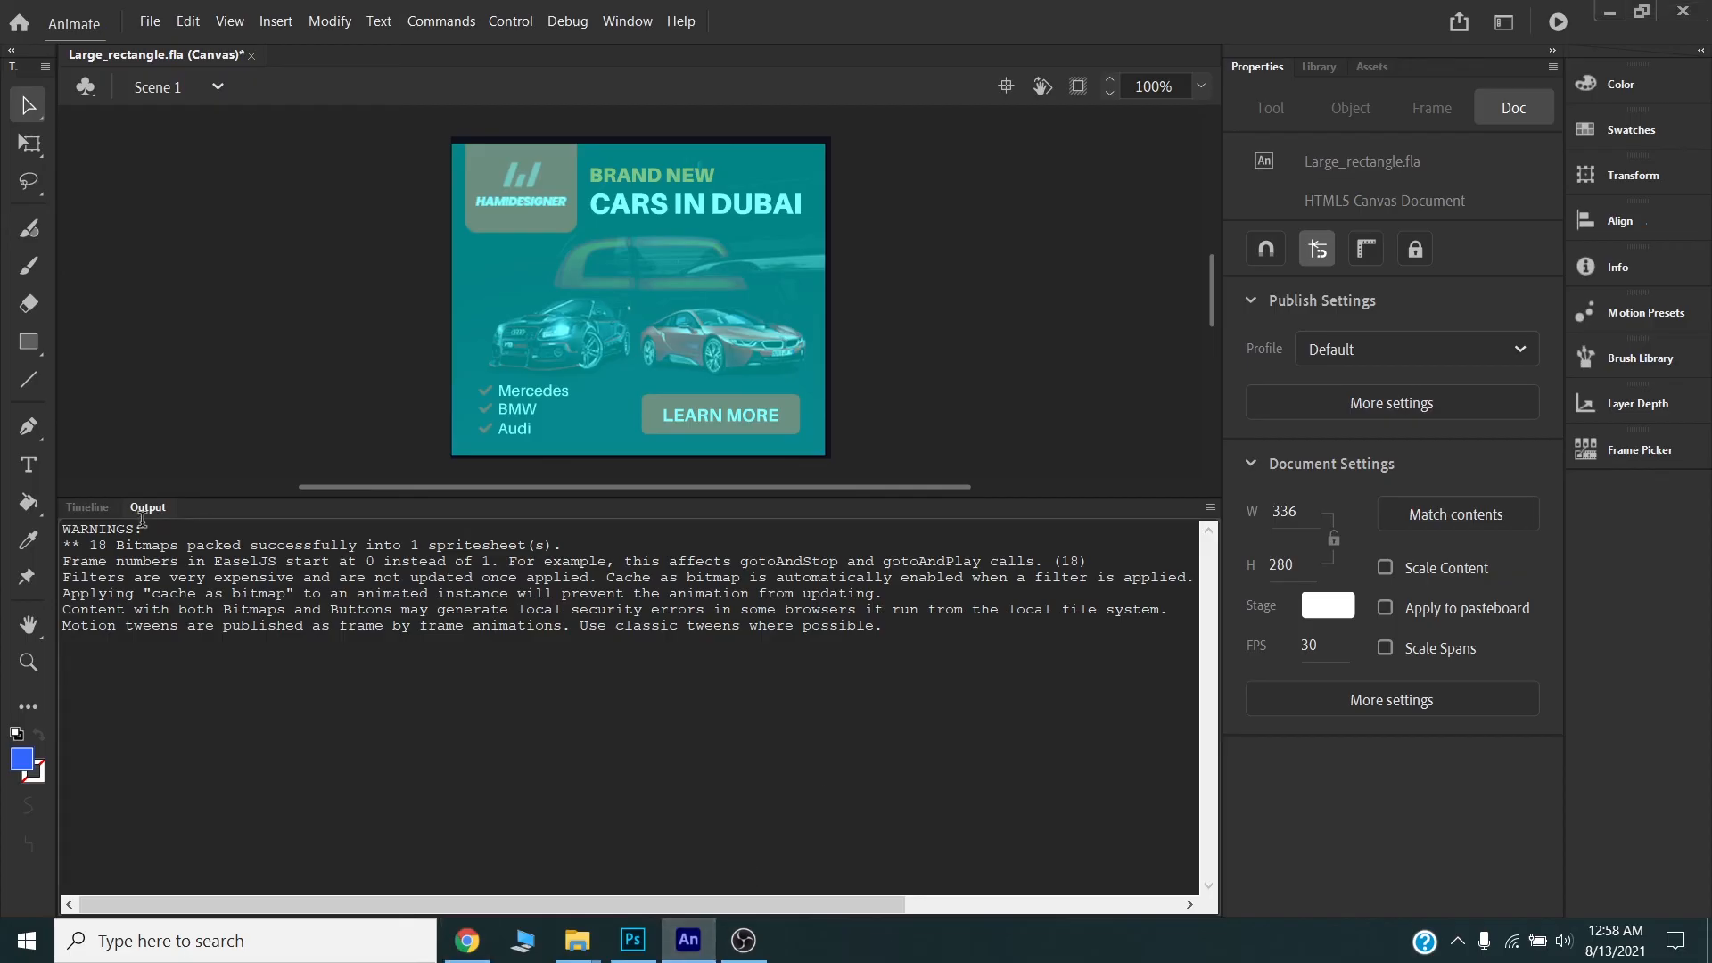
left_click(87, 507)
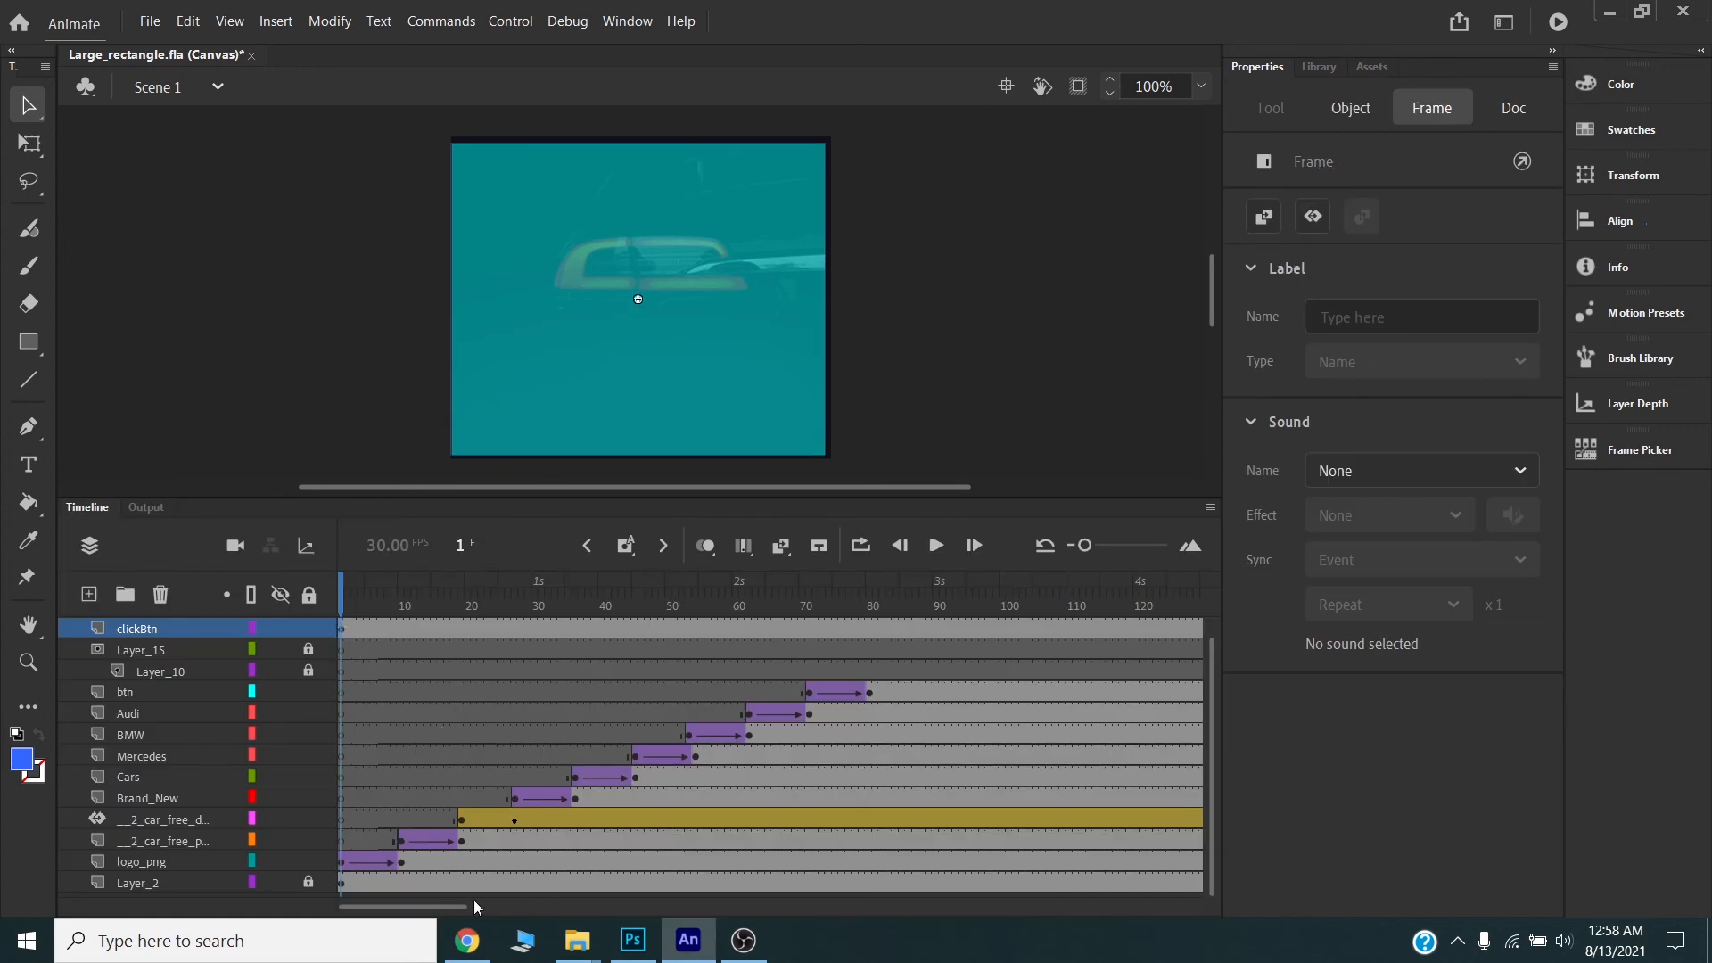
mouse_move(446, 903)
left_mouse_down()
mouse_move(575, 909)
mouse_move(446, 903)
left_mouse_up()
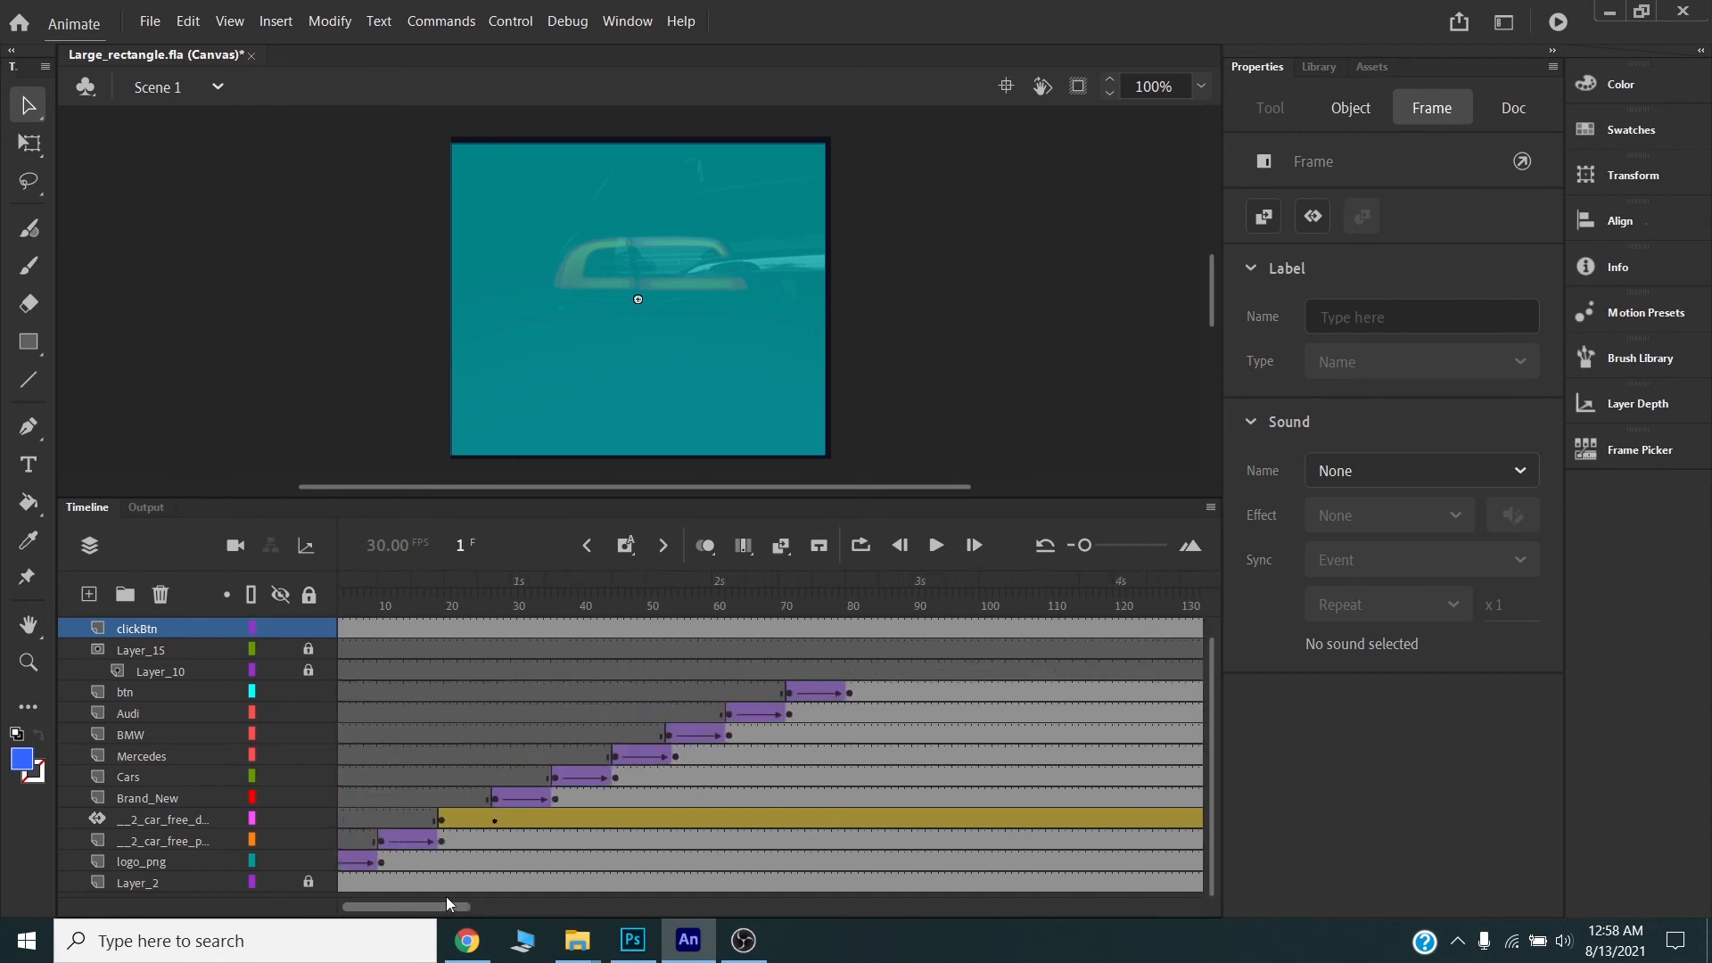
left_click(178, 147)
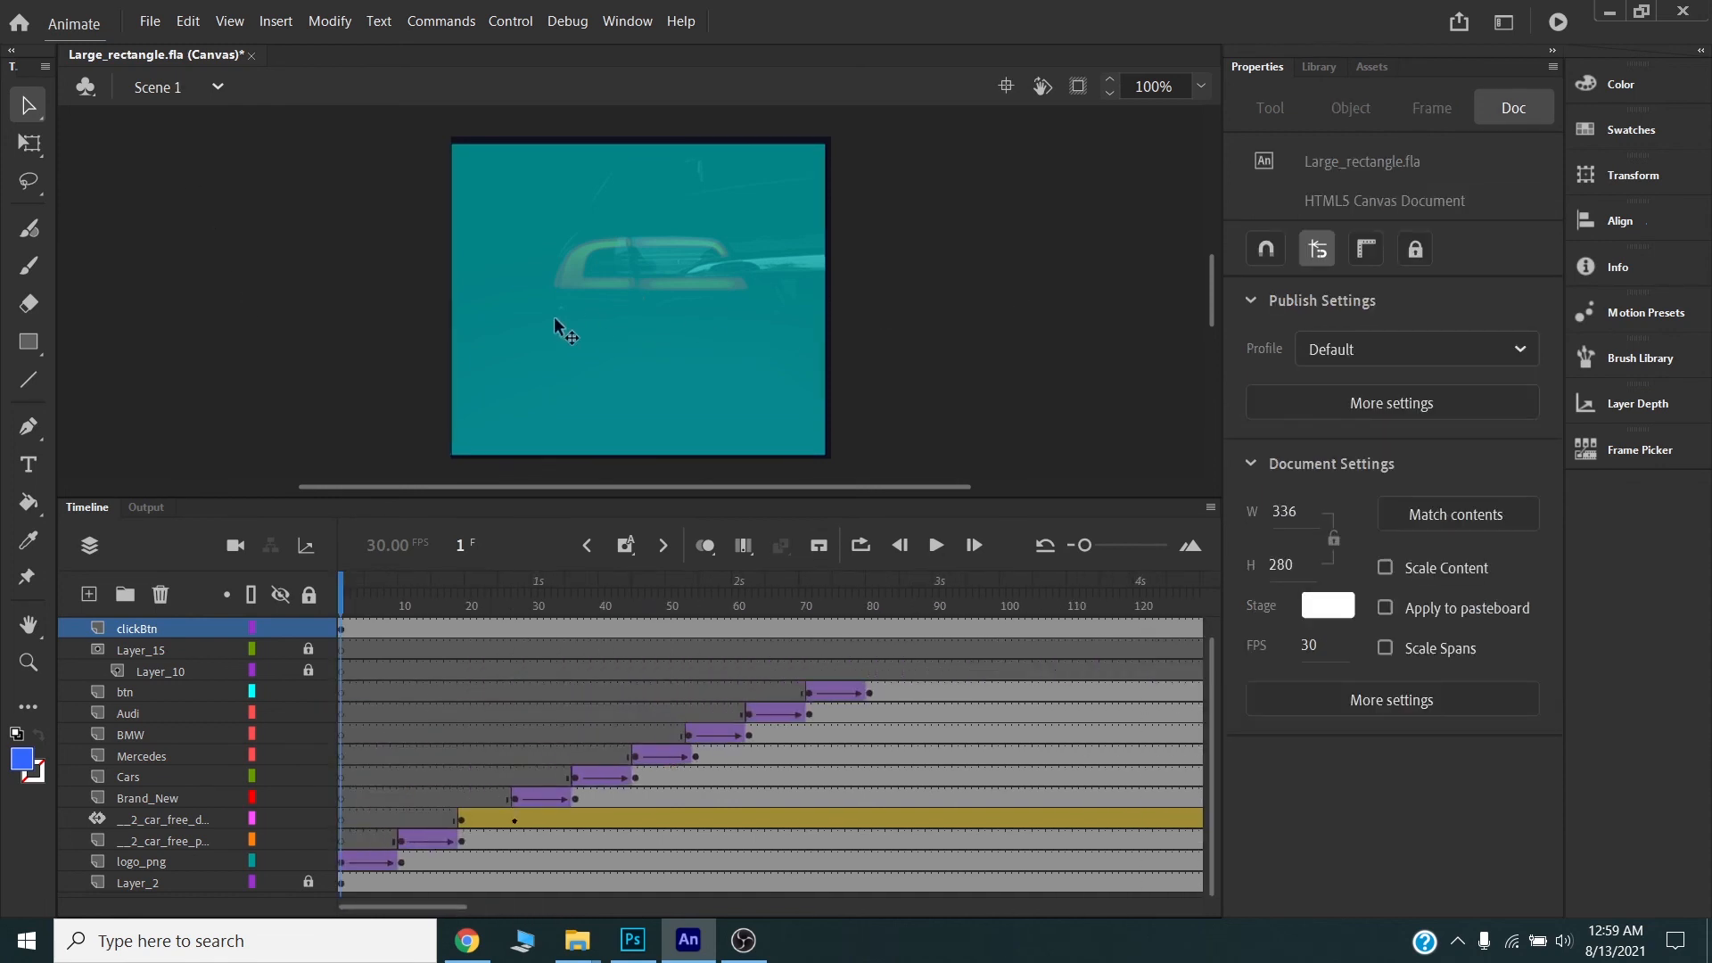
- Open the publish settings and browse the JavaScript output destination to the Animate_HTML\Large_Rectangle folder
left_click(150, 23)
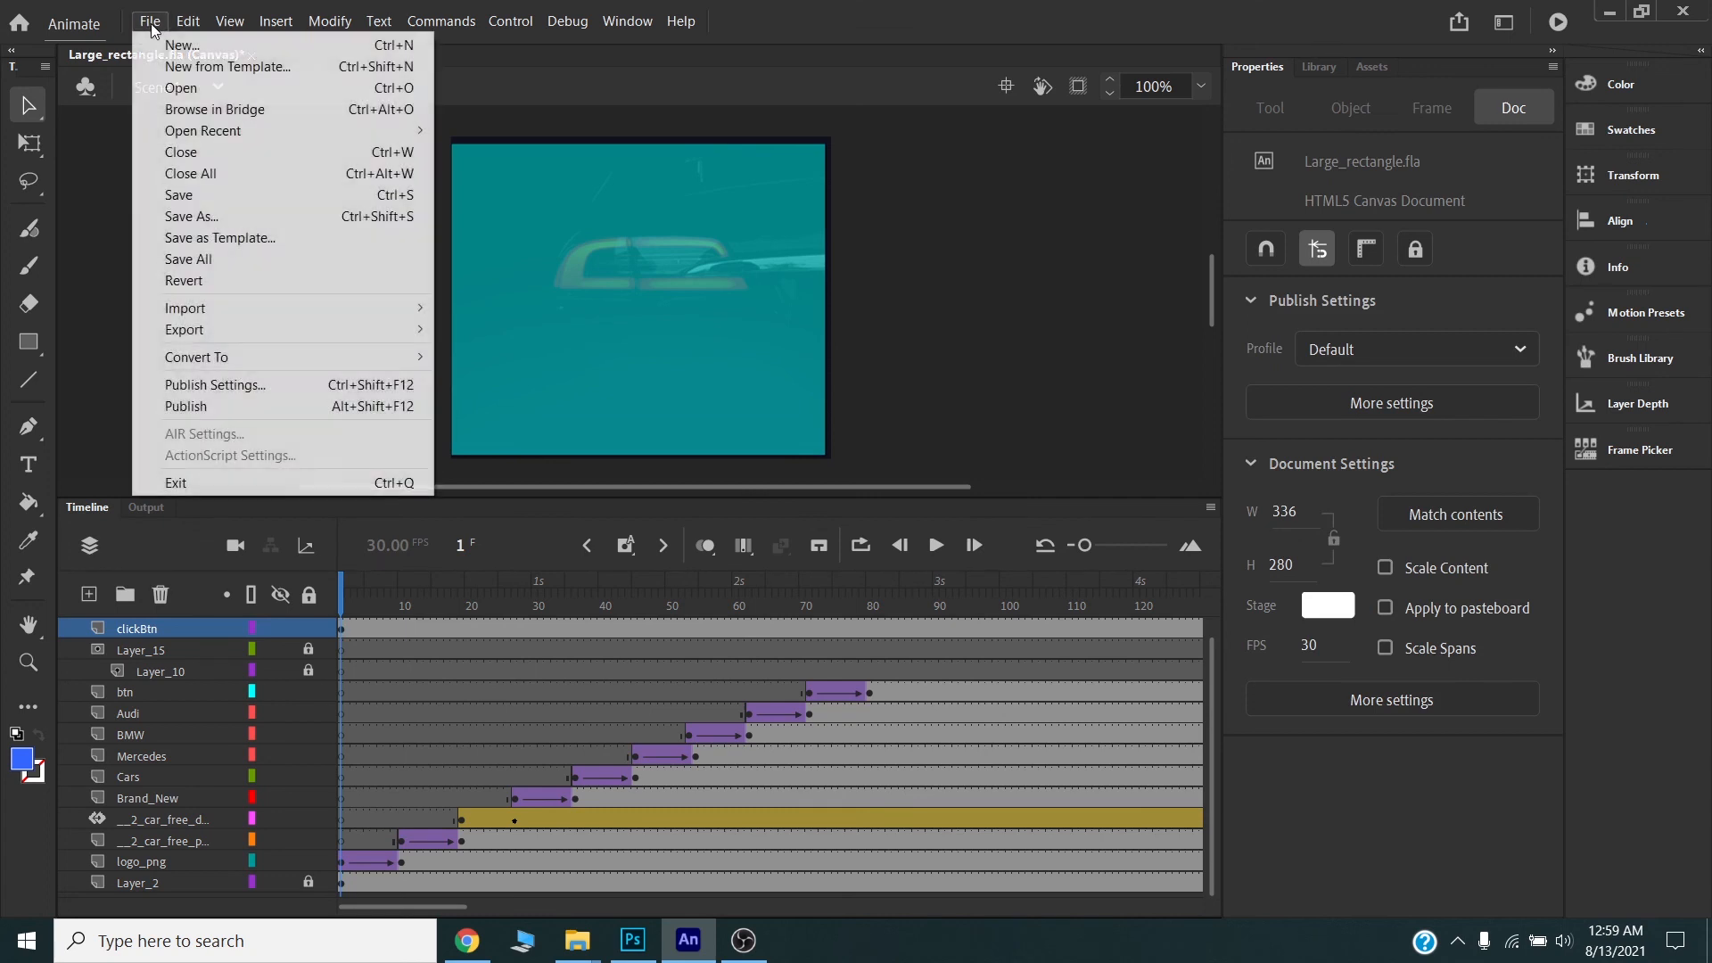
left_click(238, 391)
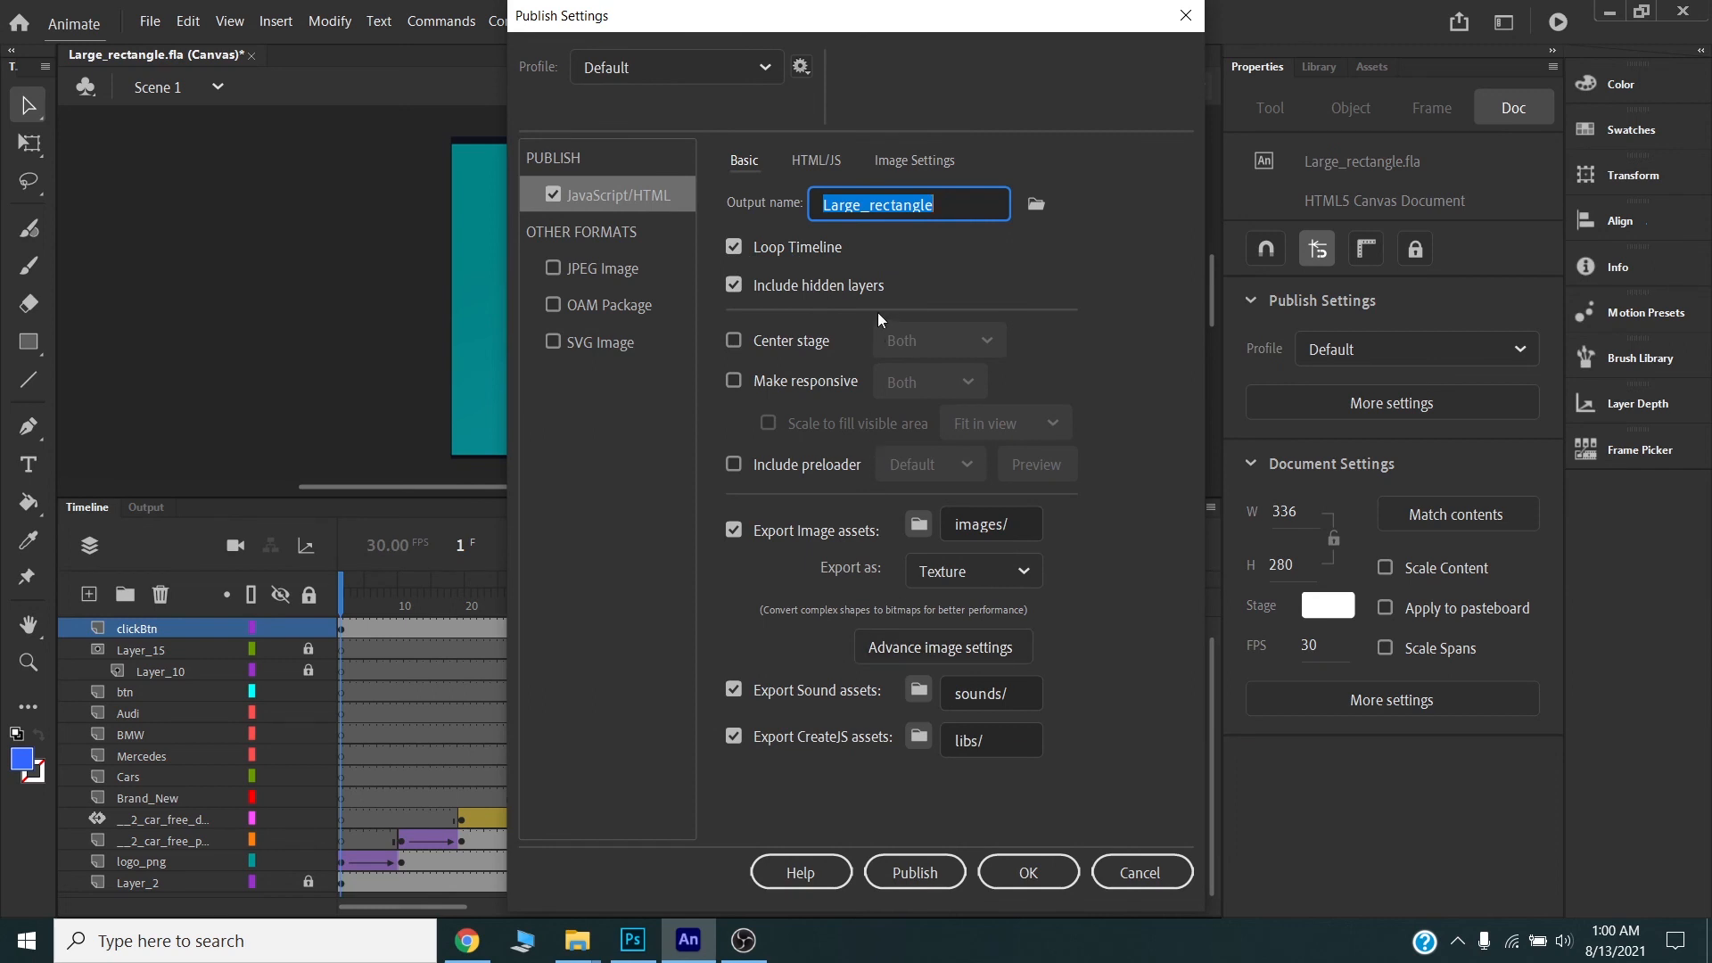
key("Tab")
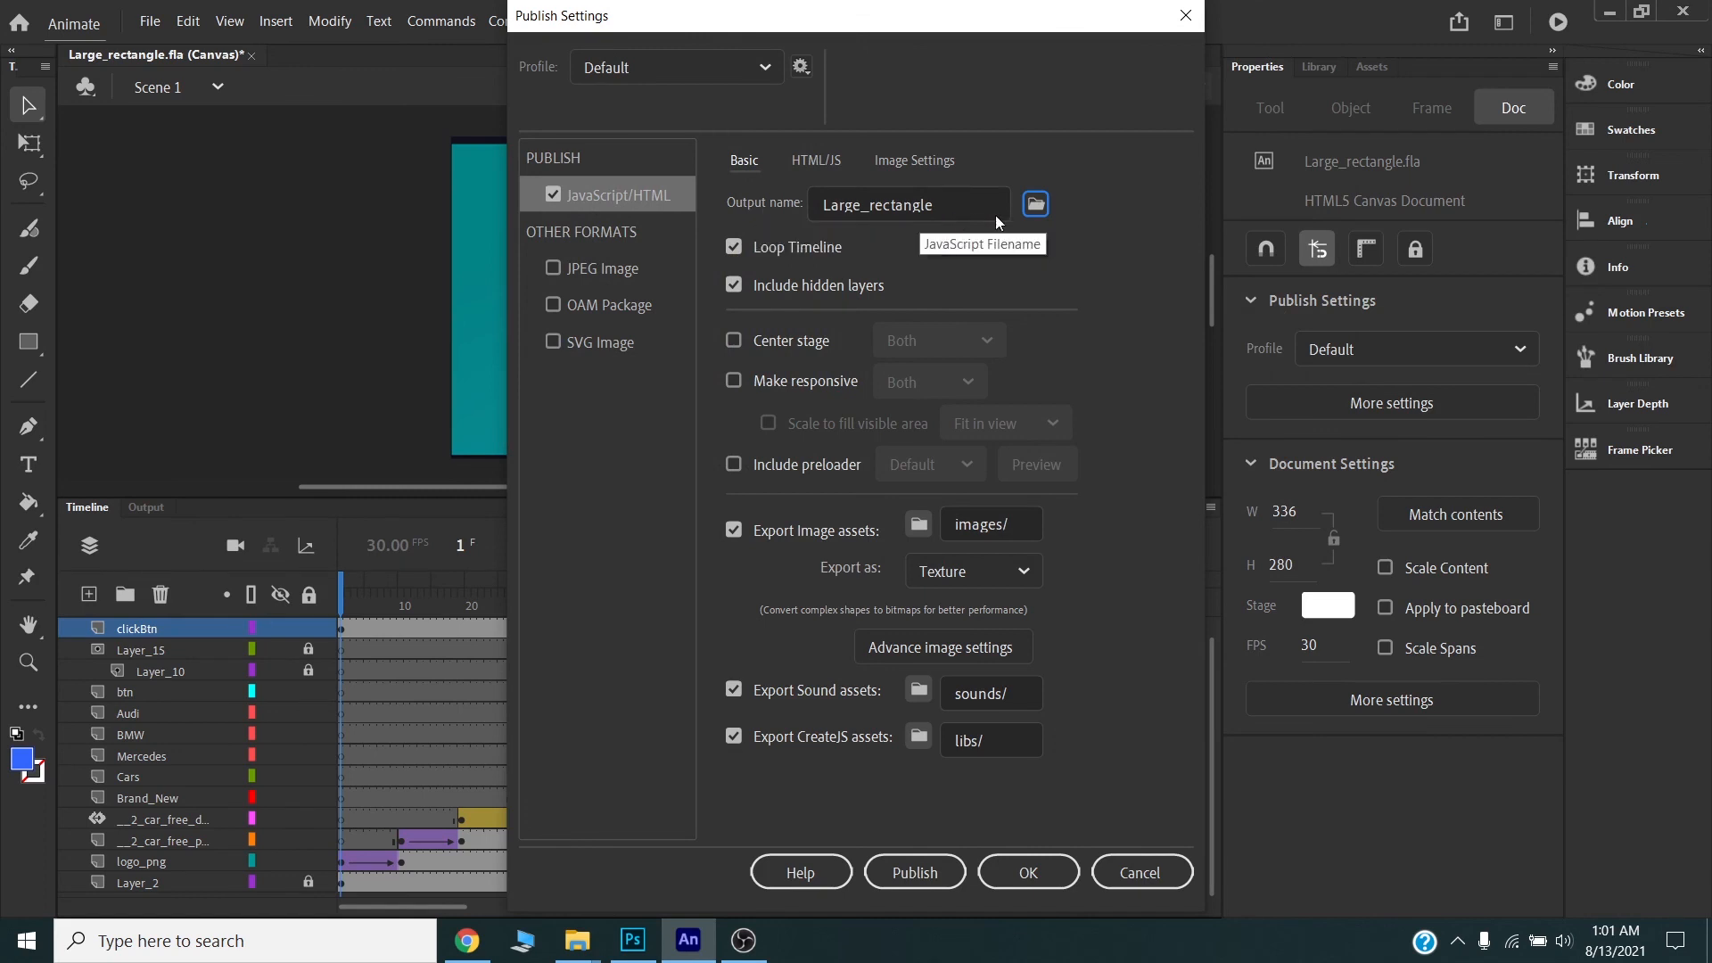
left_click(1037, 205)
key("ctrl+v")
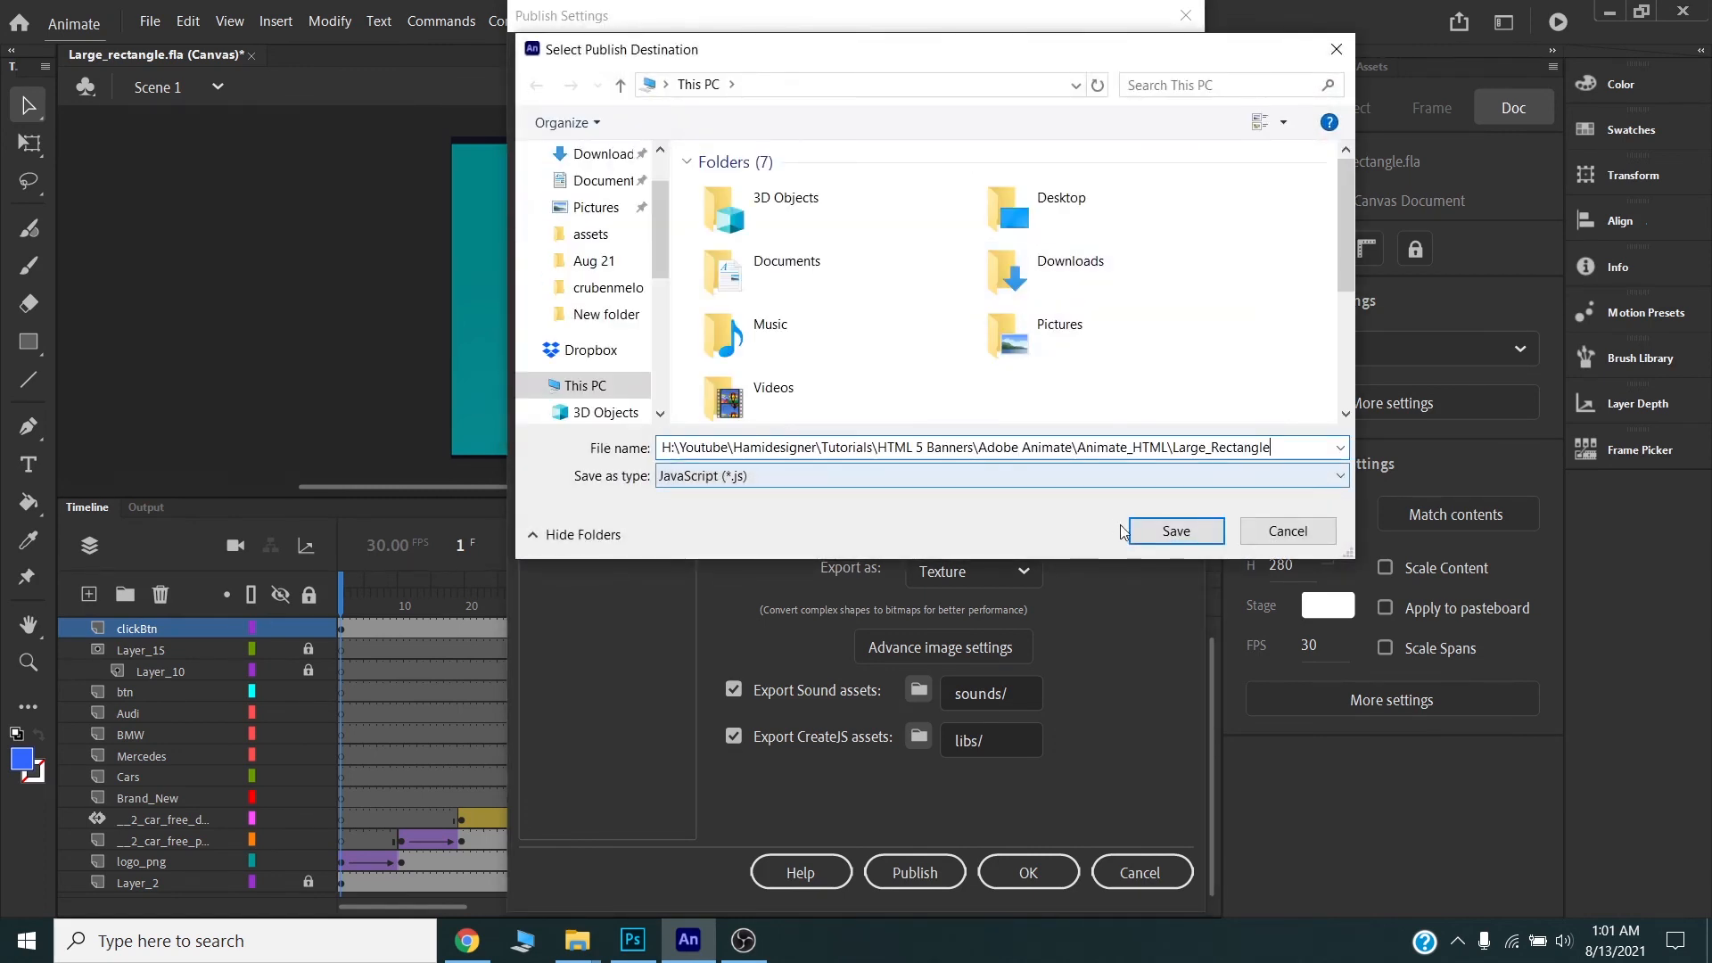
left_click(1167, 533)
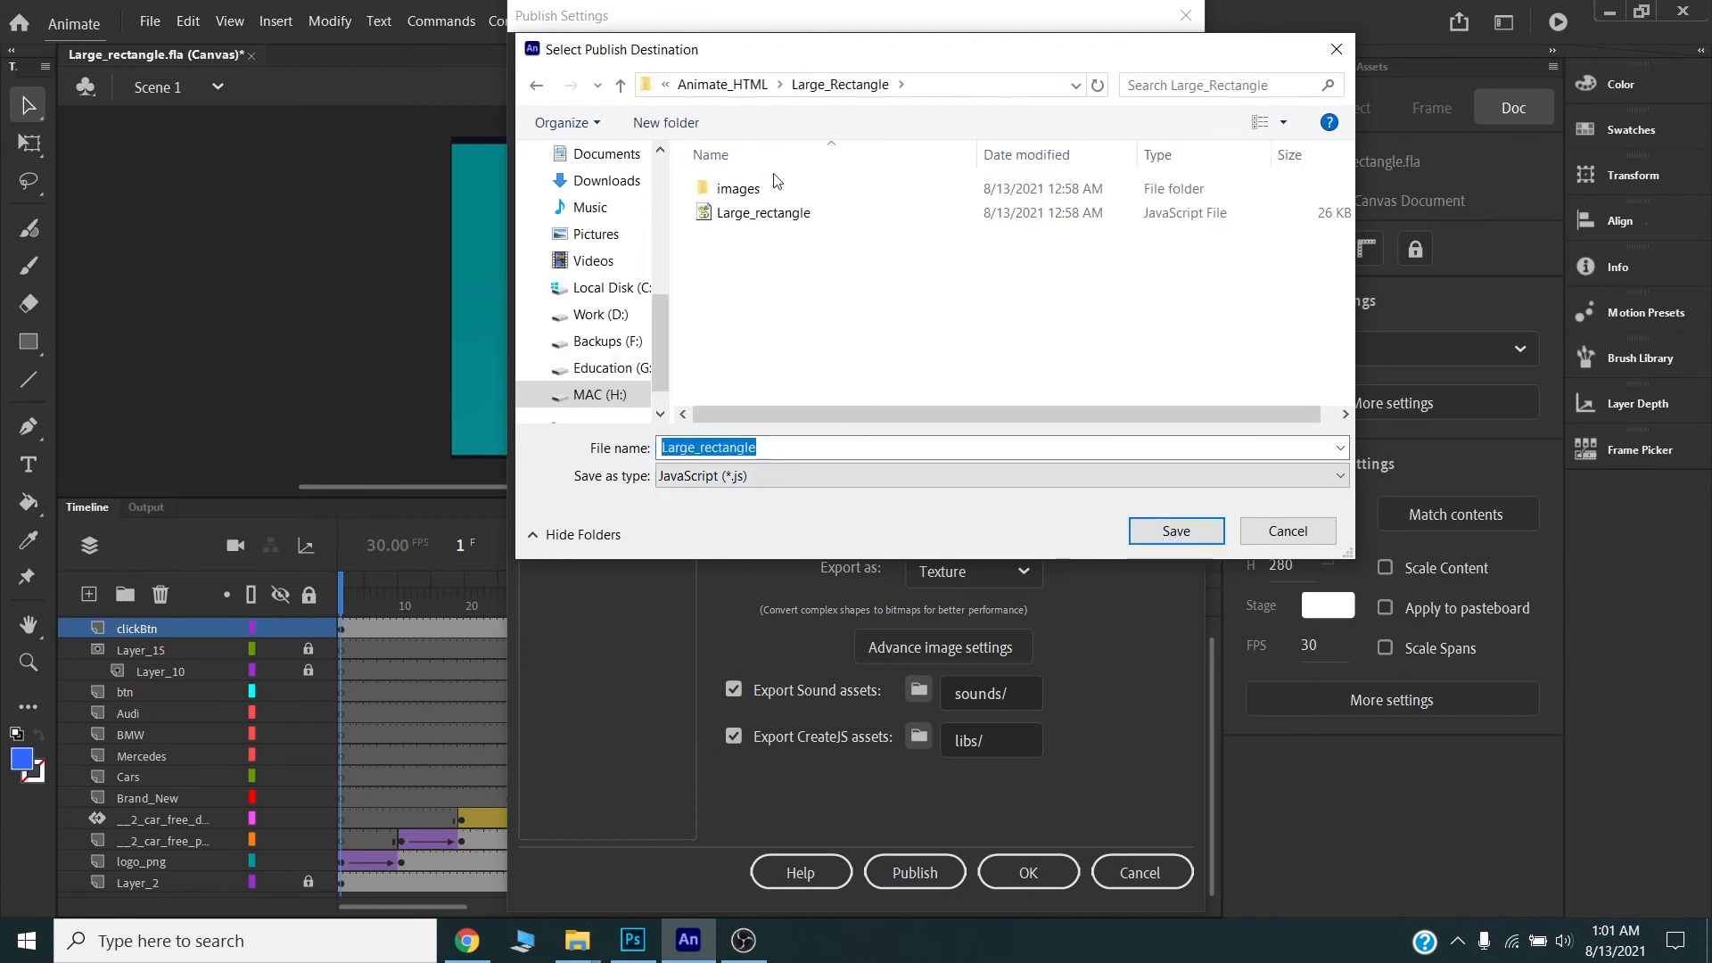
- Create a folder named "published" inside Large_Rectangle and open it as the publish destination
left_click(666, 123)
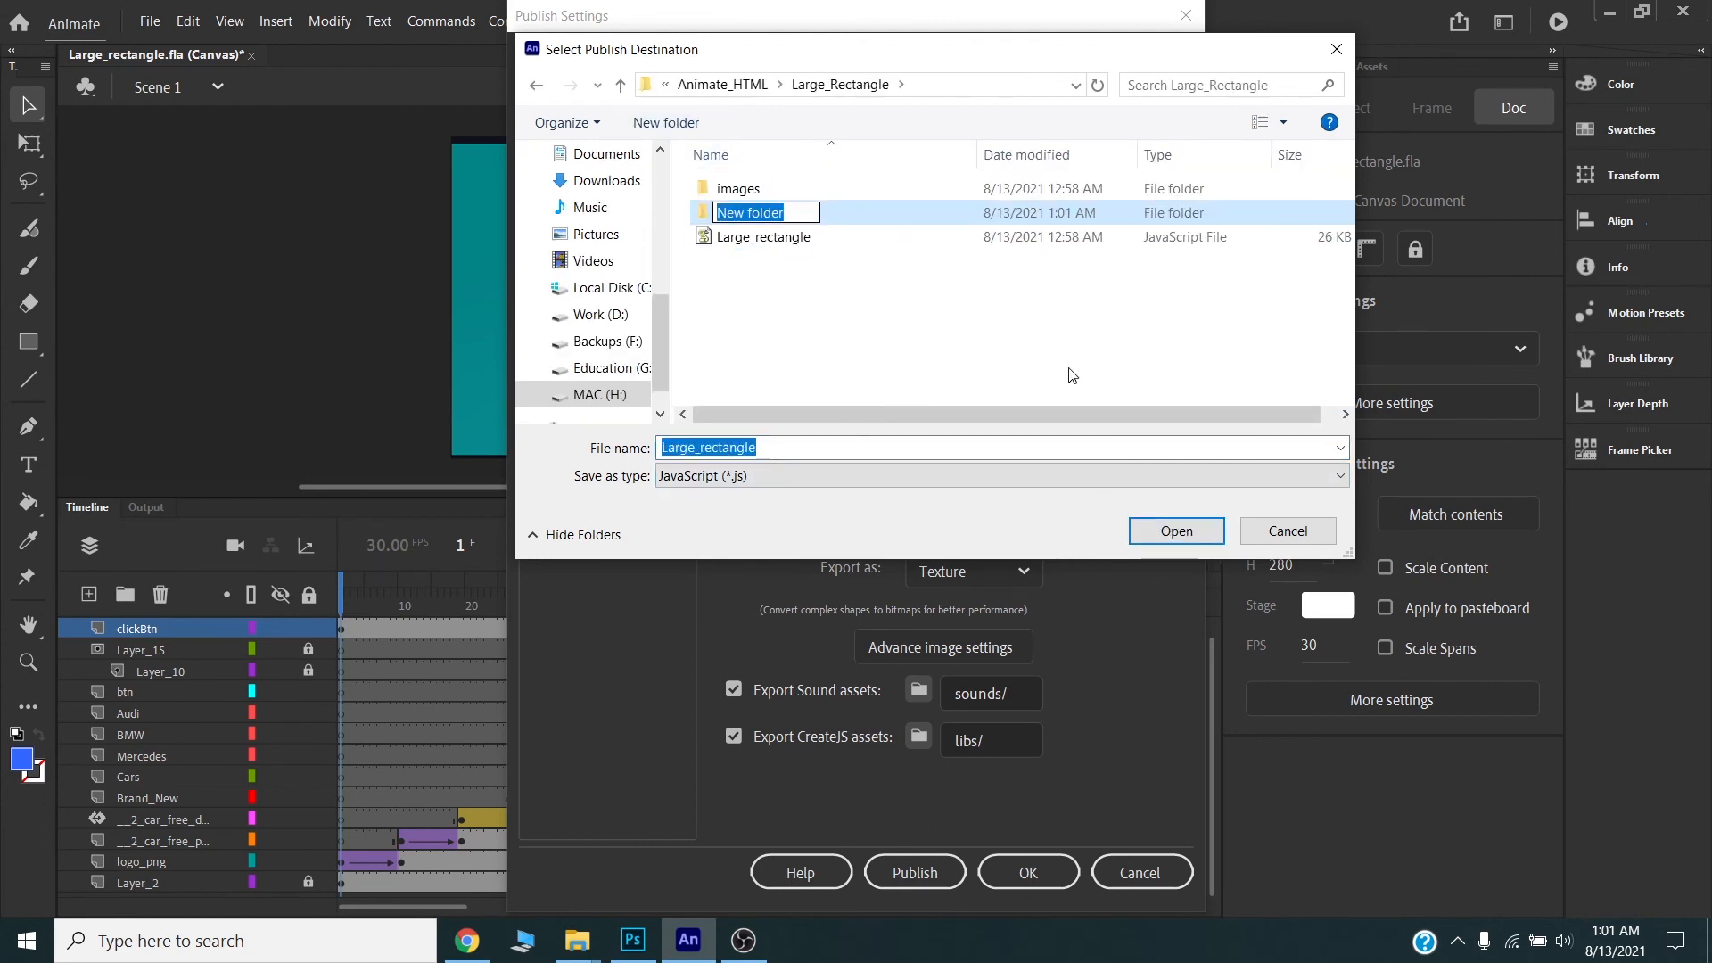
type("pub")
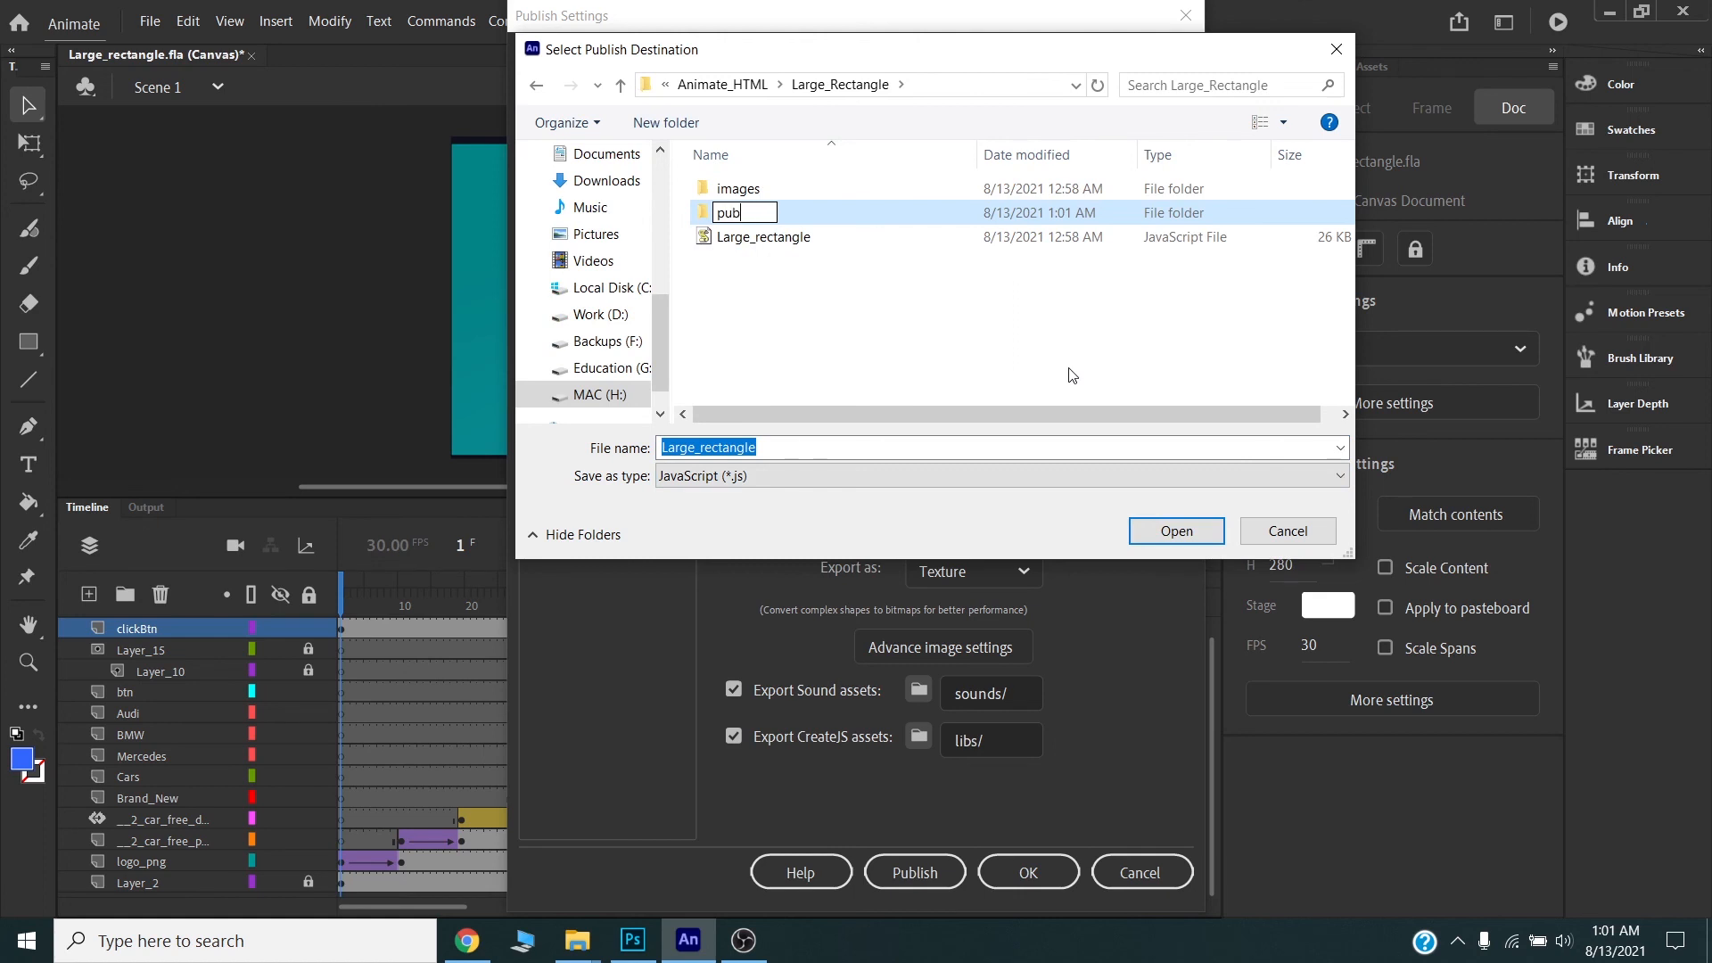
type("lished")
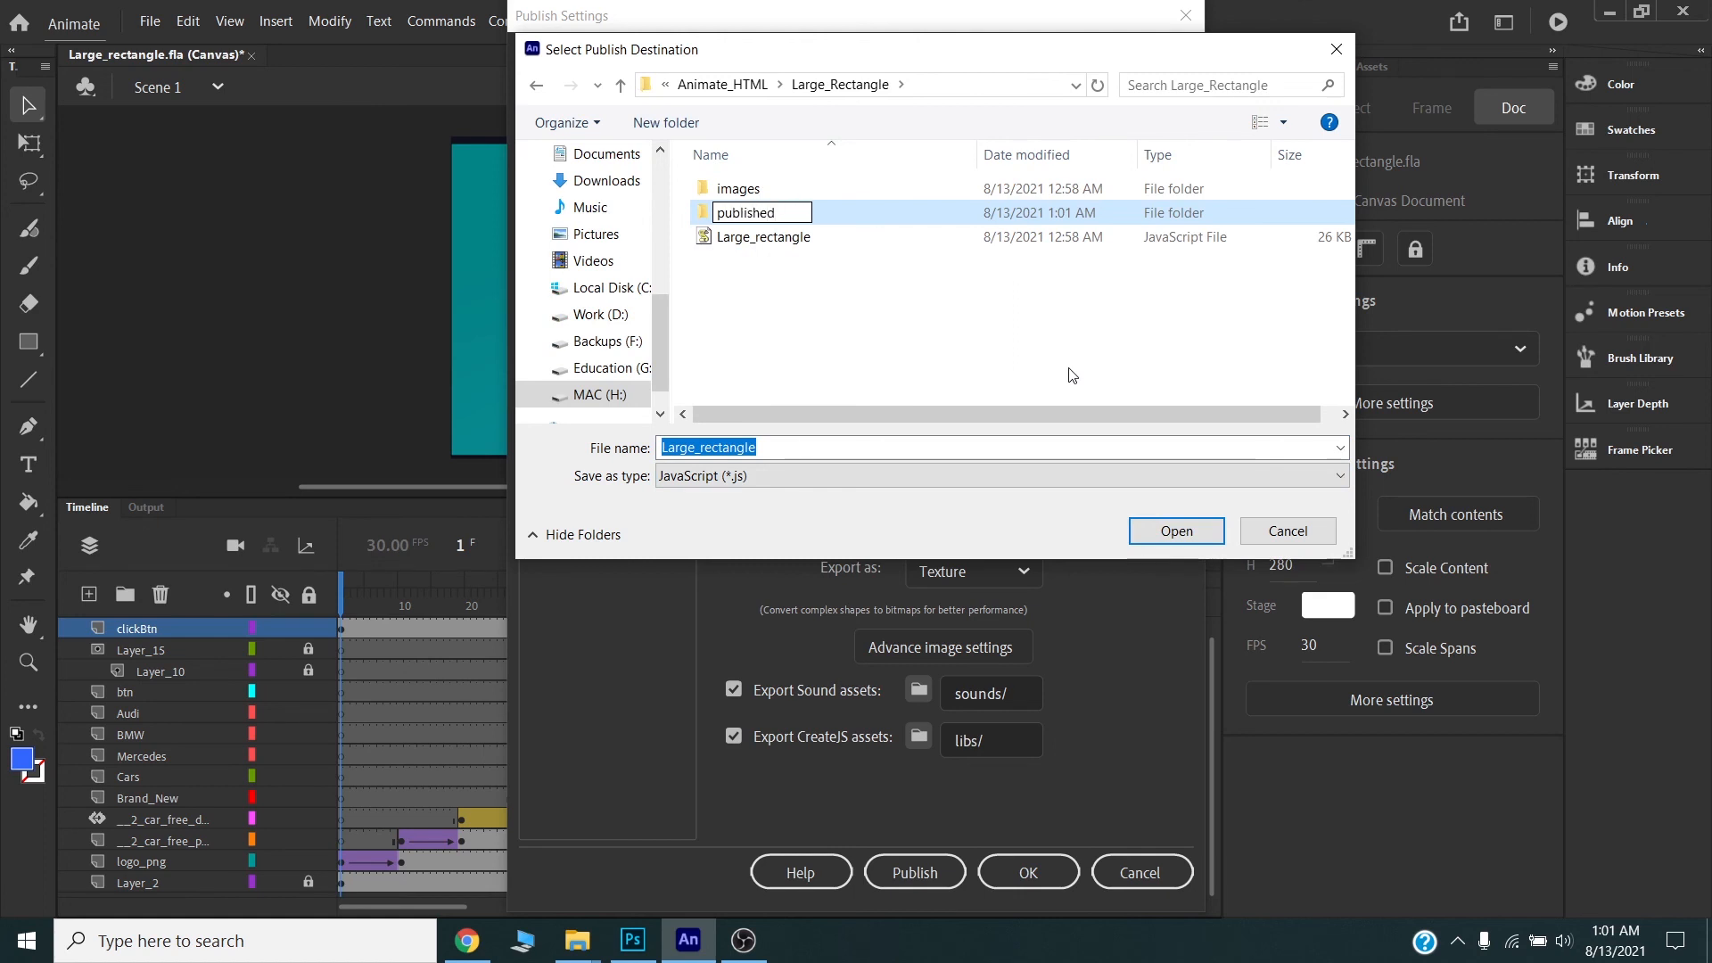
left_click(904, 336)
double_click(727, 219)
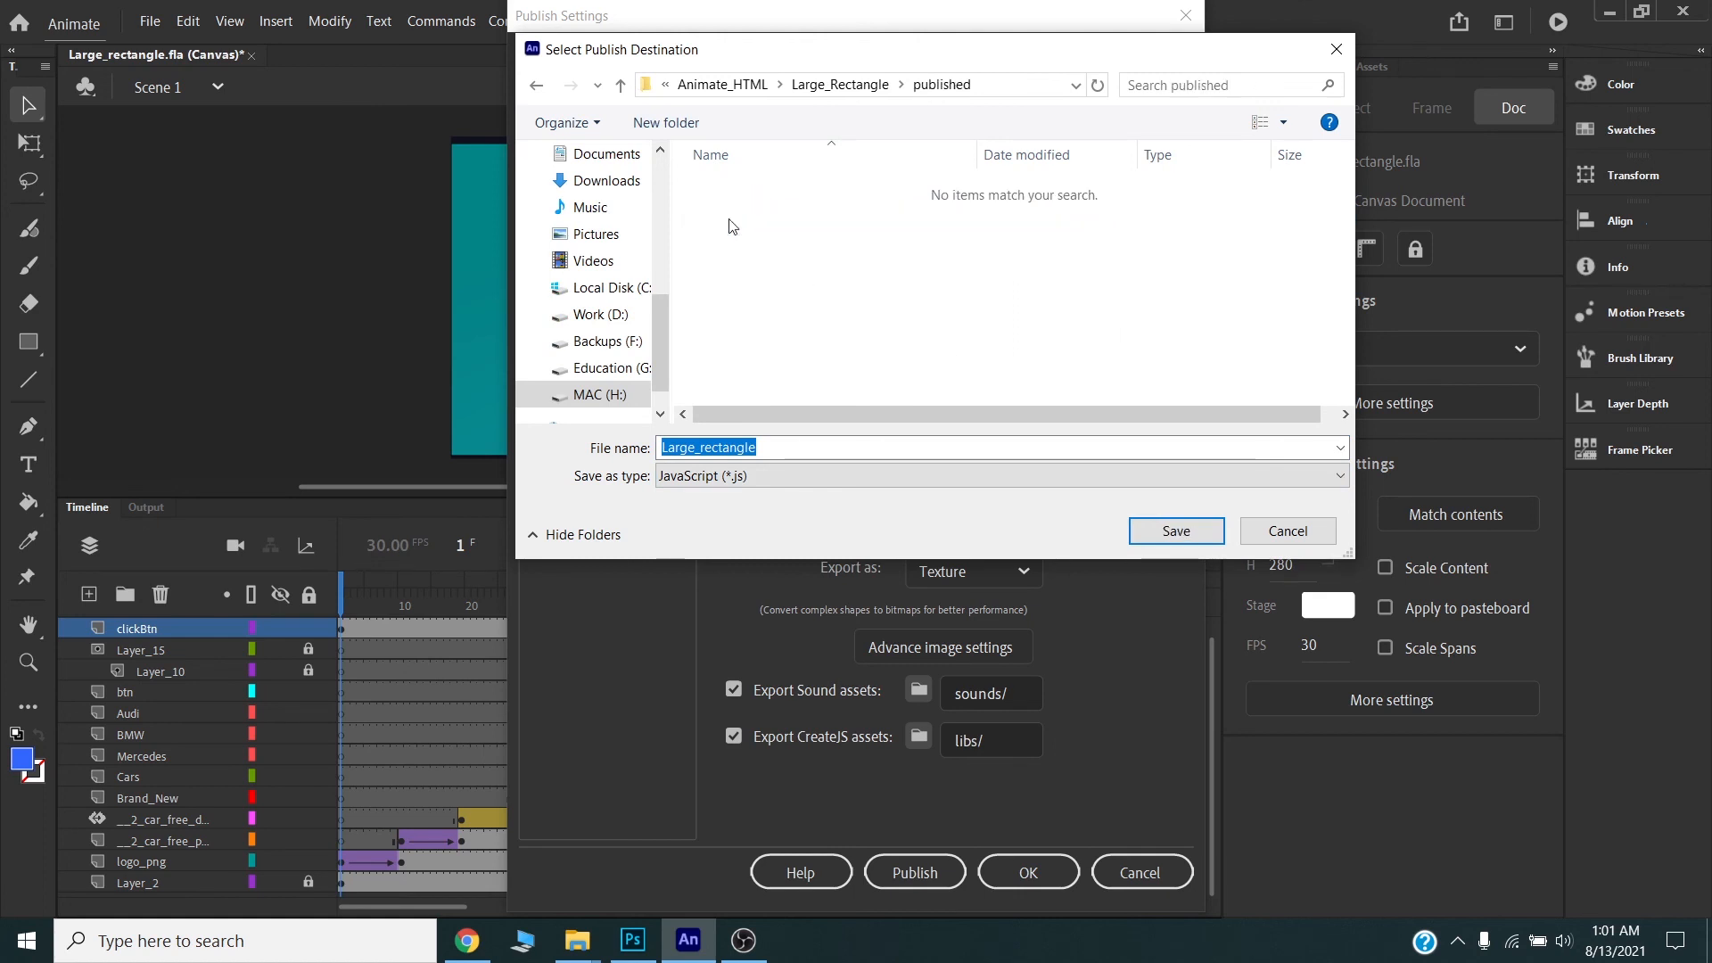
- Save the output location as Large_rectangle in the published folder, then publish the banner and accept the settings
left_click(1164, 540)
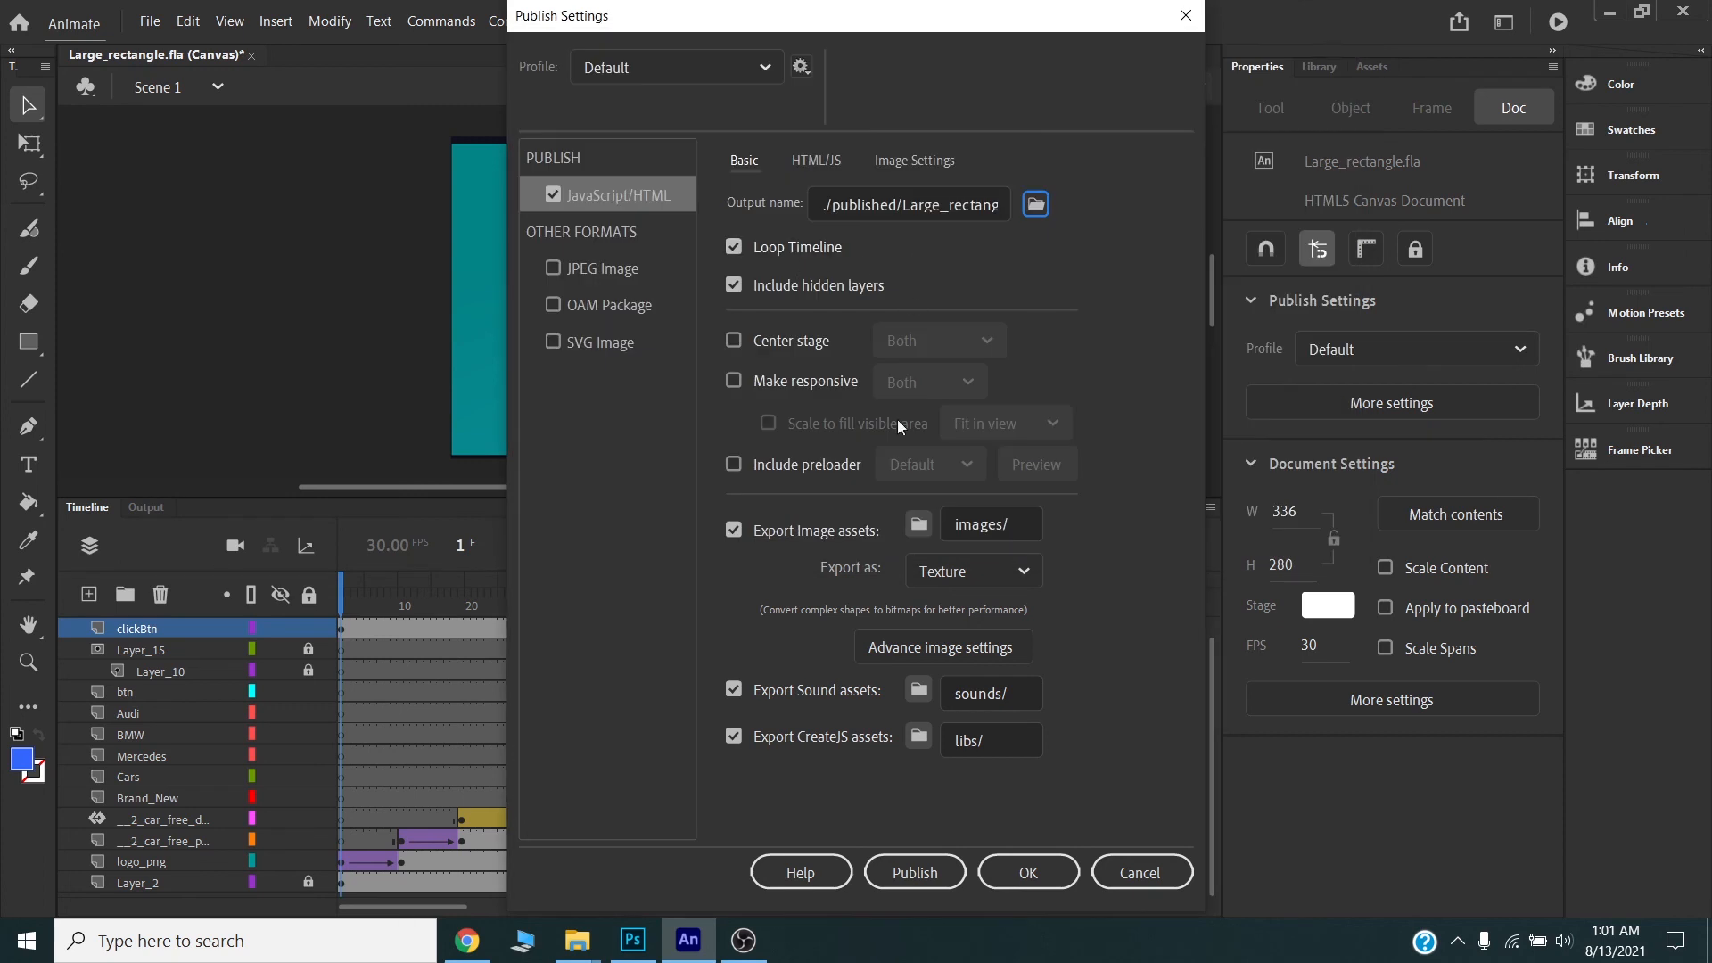
left_click(906, 875)
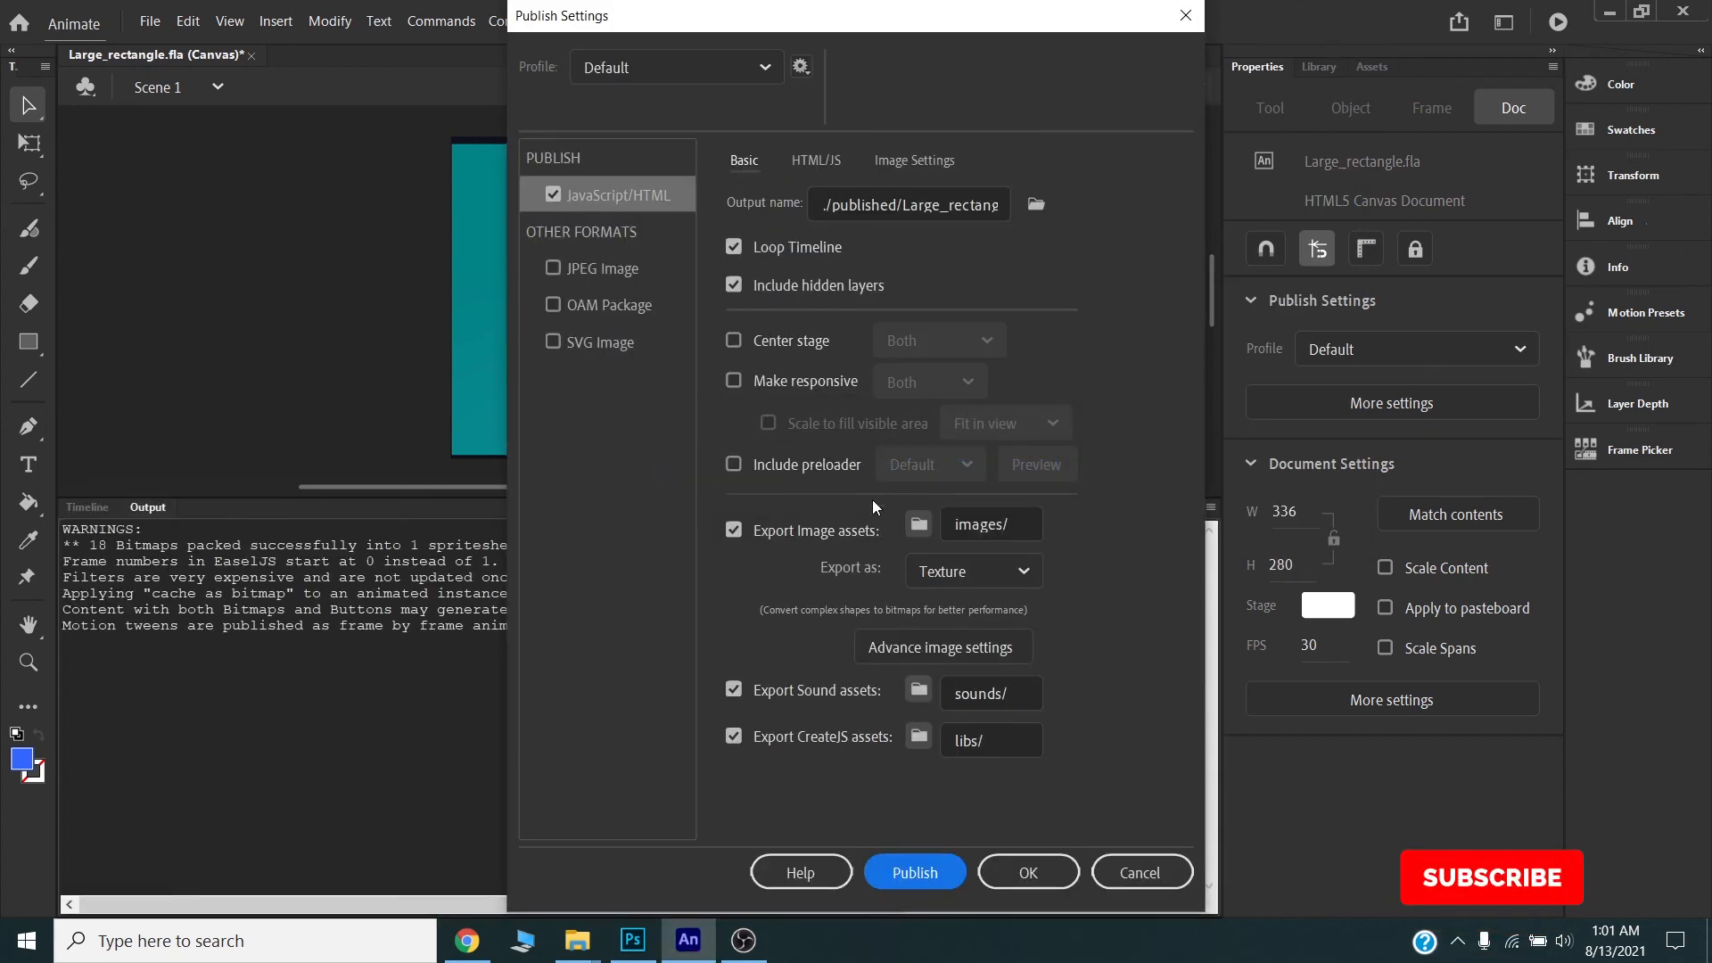
left_click(1028, 873)
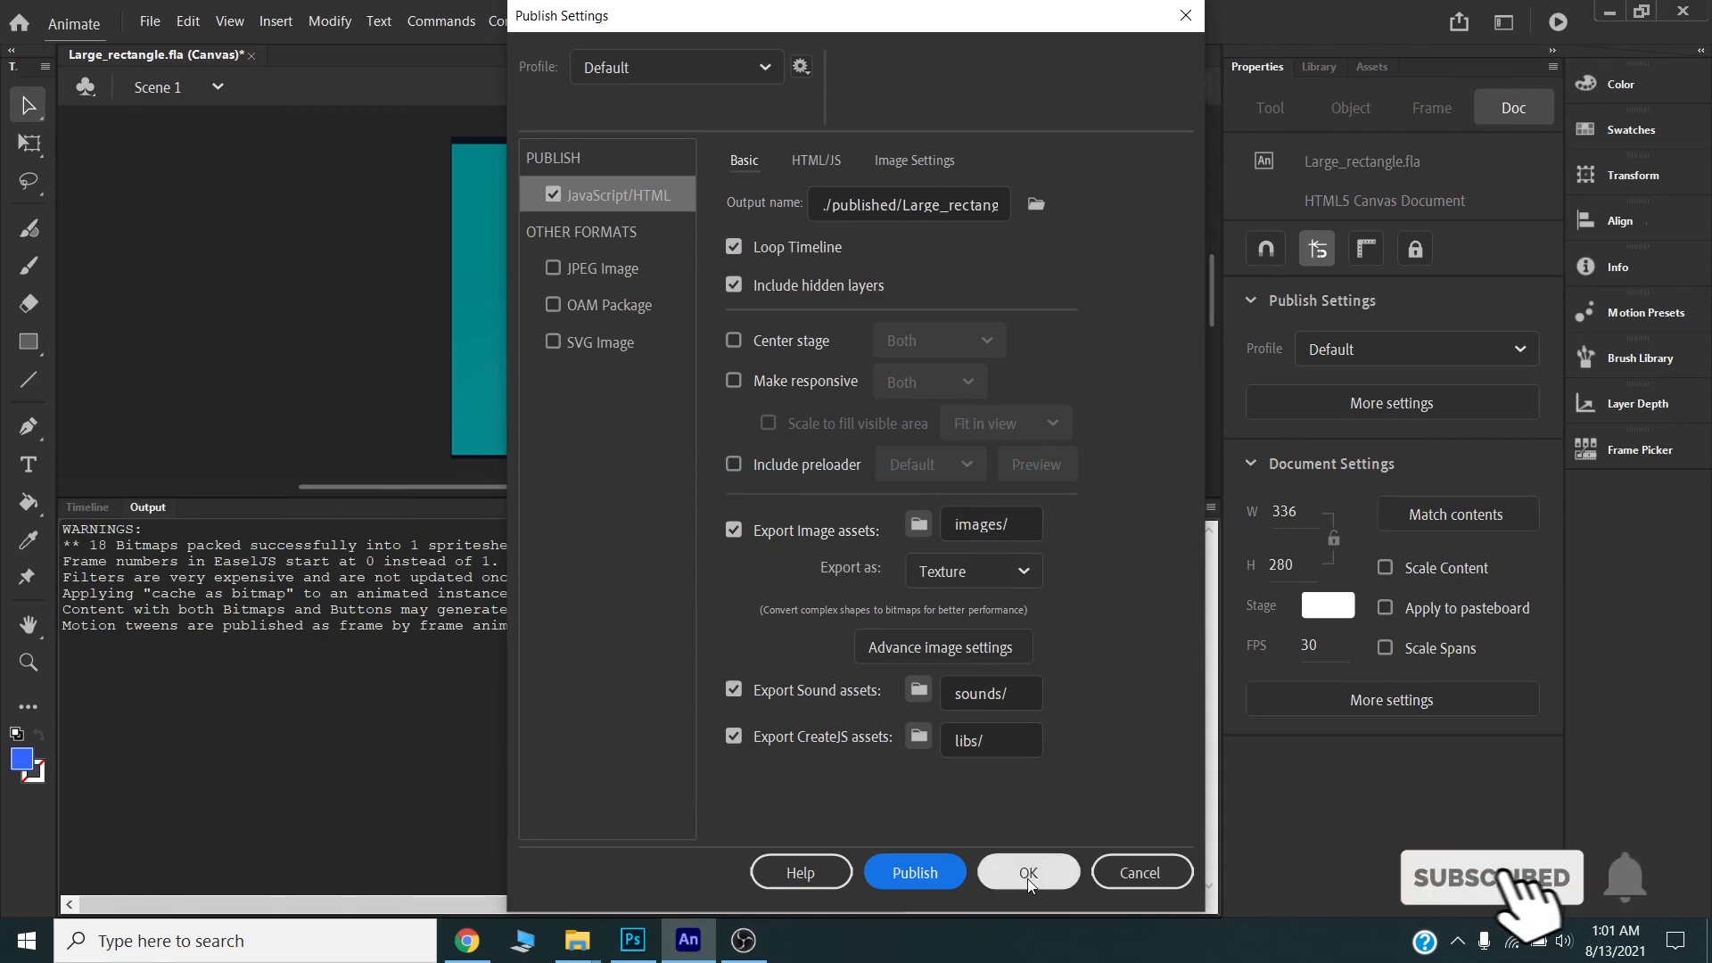
- Switch to the Large_Rectangle window in File Explorer and compress the published folder into the ZIP archive published.zip
mouse_move(577, 940)
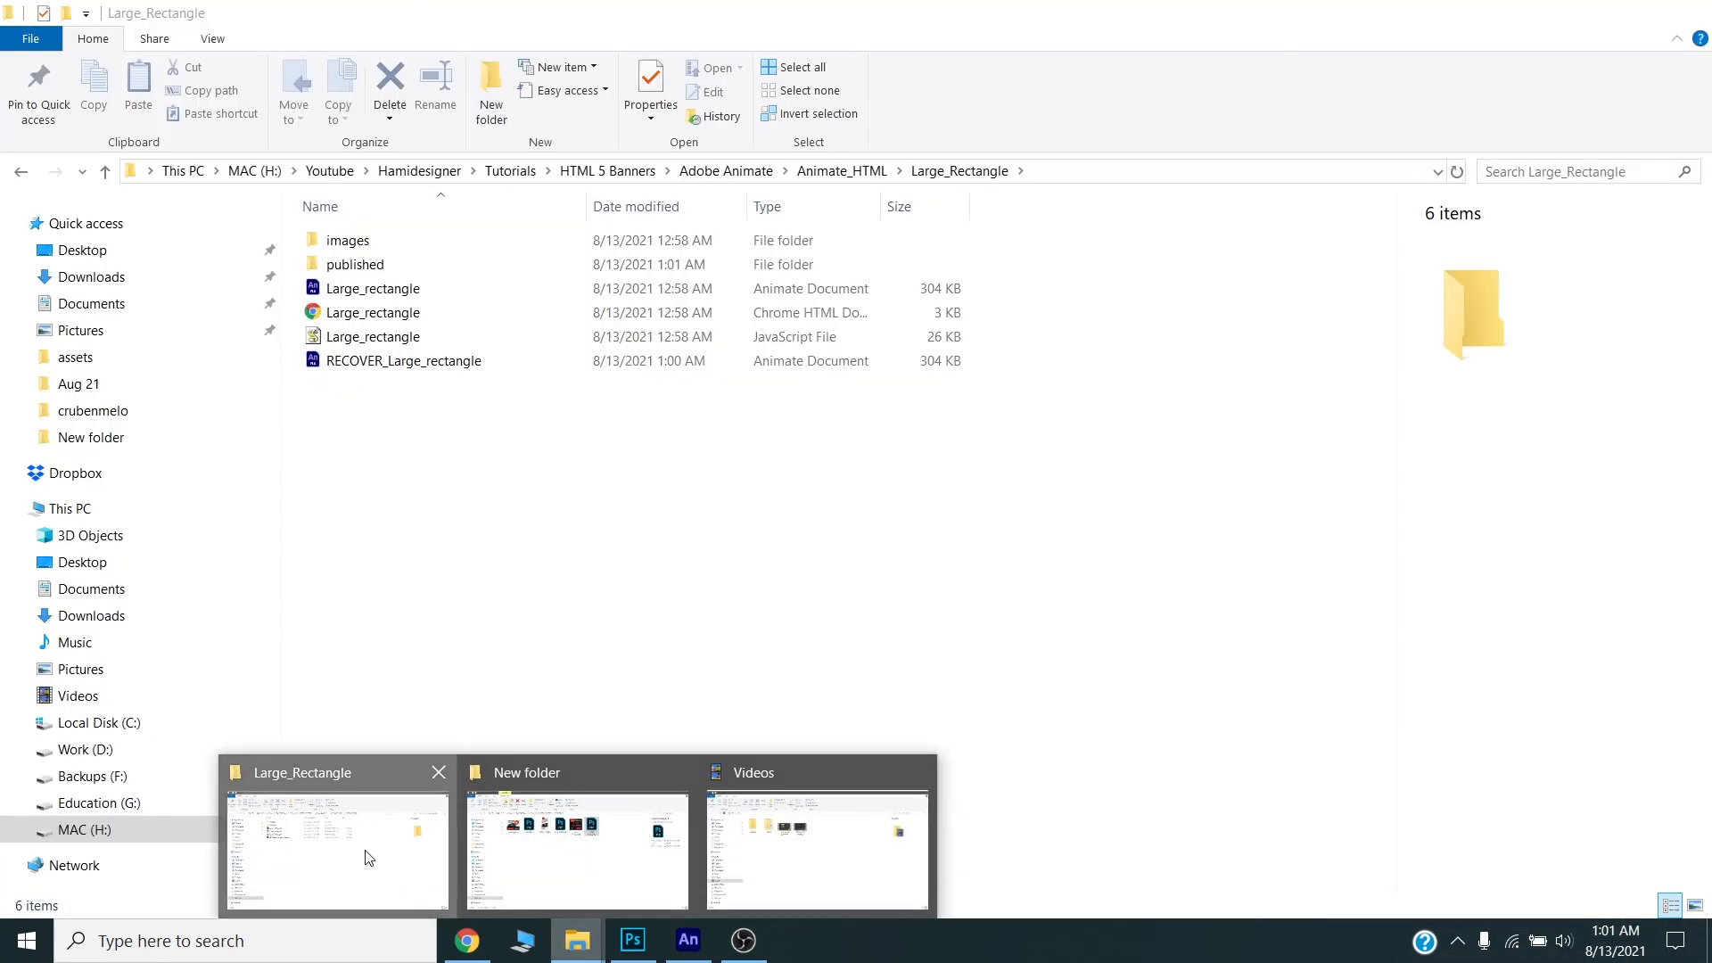
left_click(370, 856)
left_click(342, 264)
right_click(342, 270)
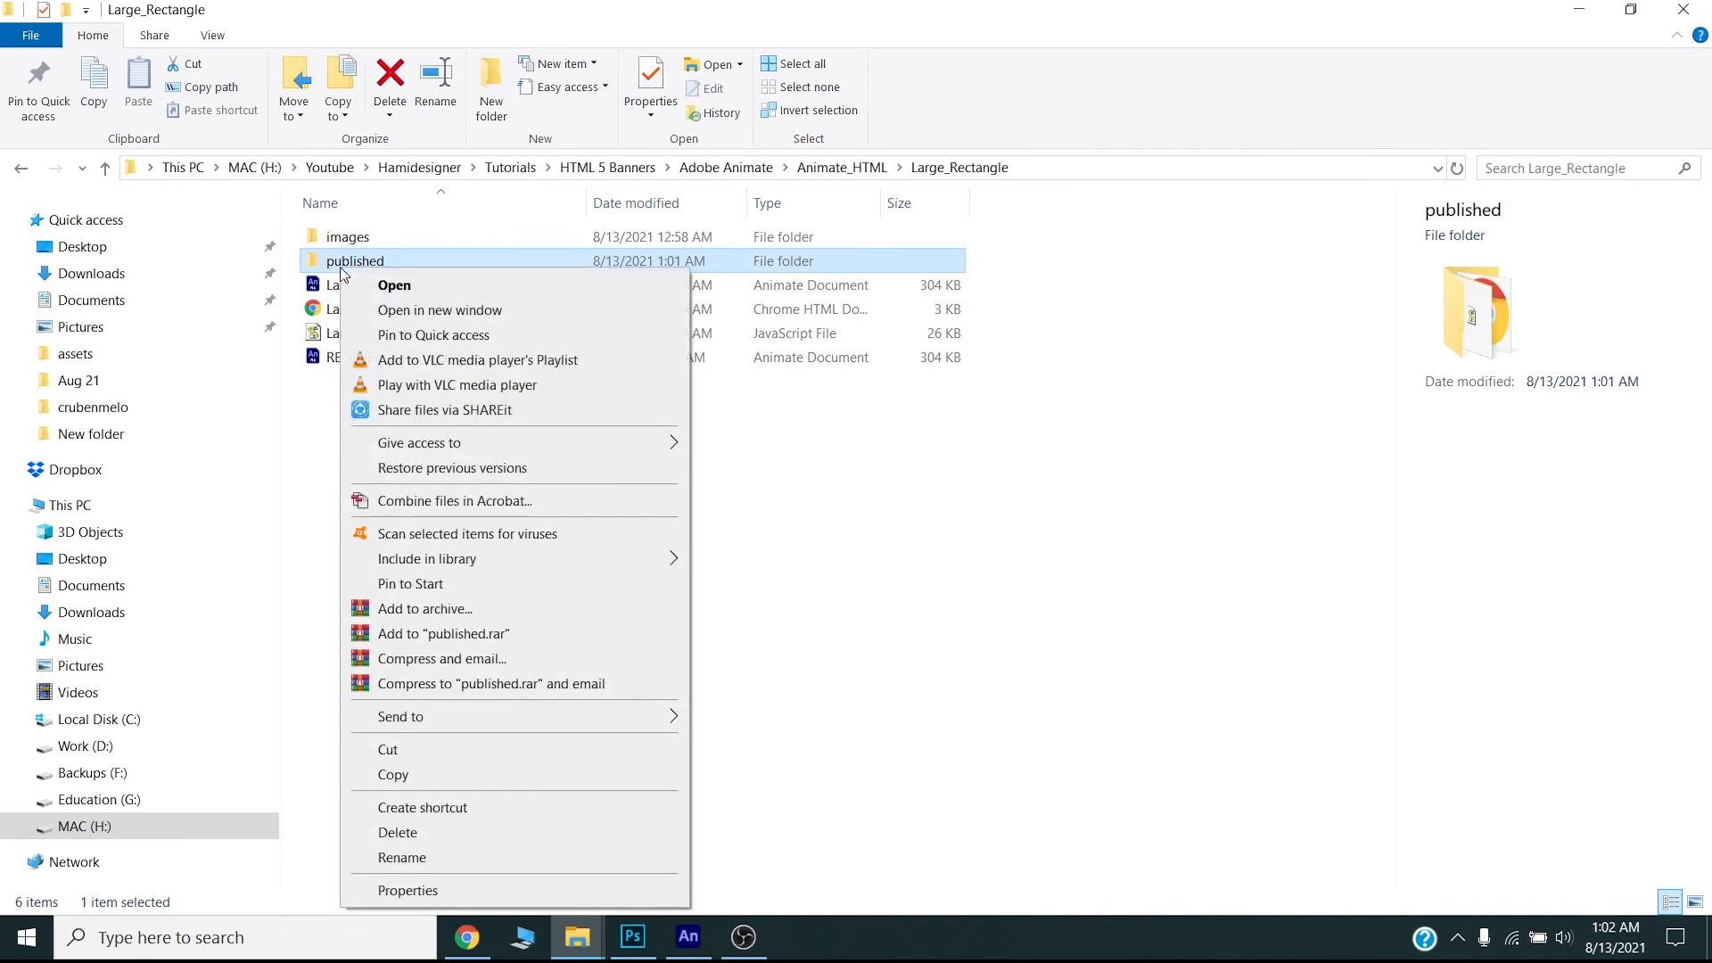
left_click(451, 610)
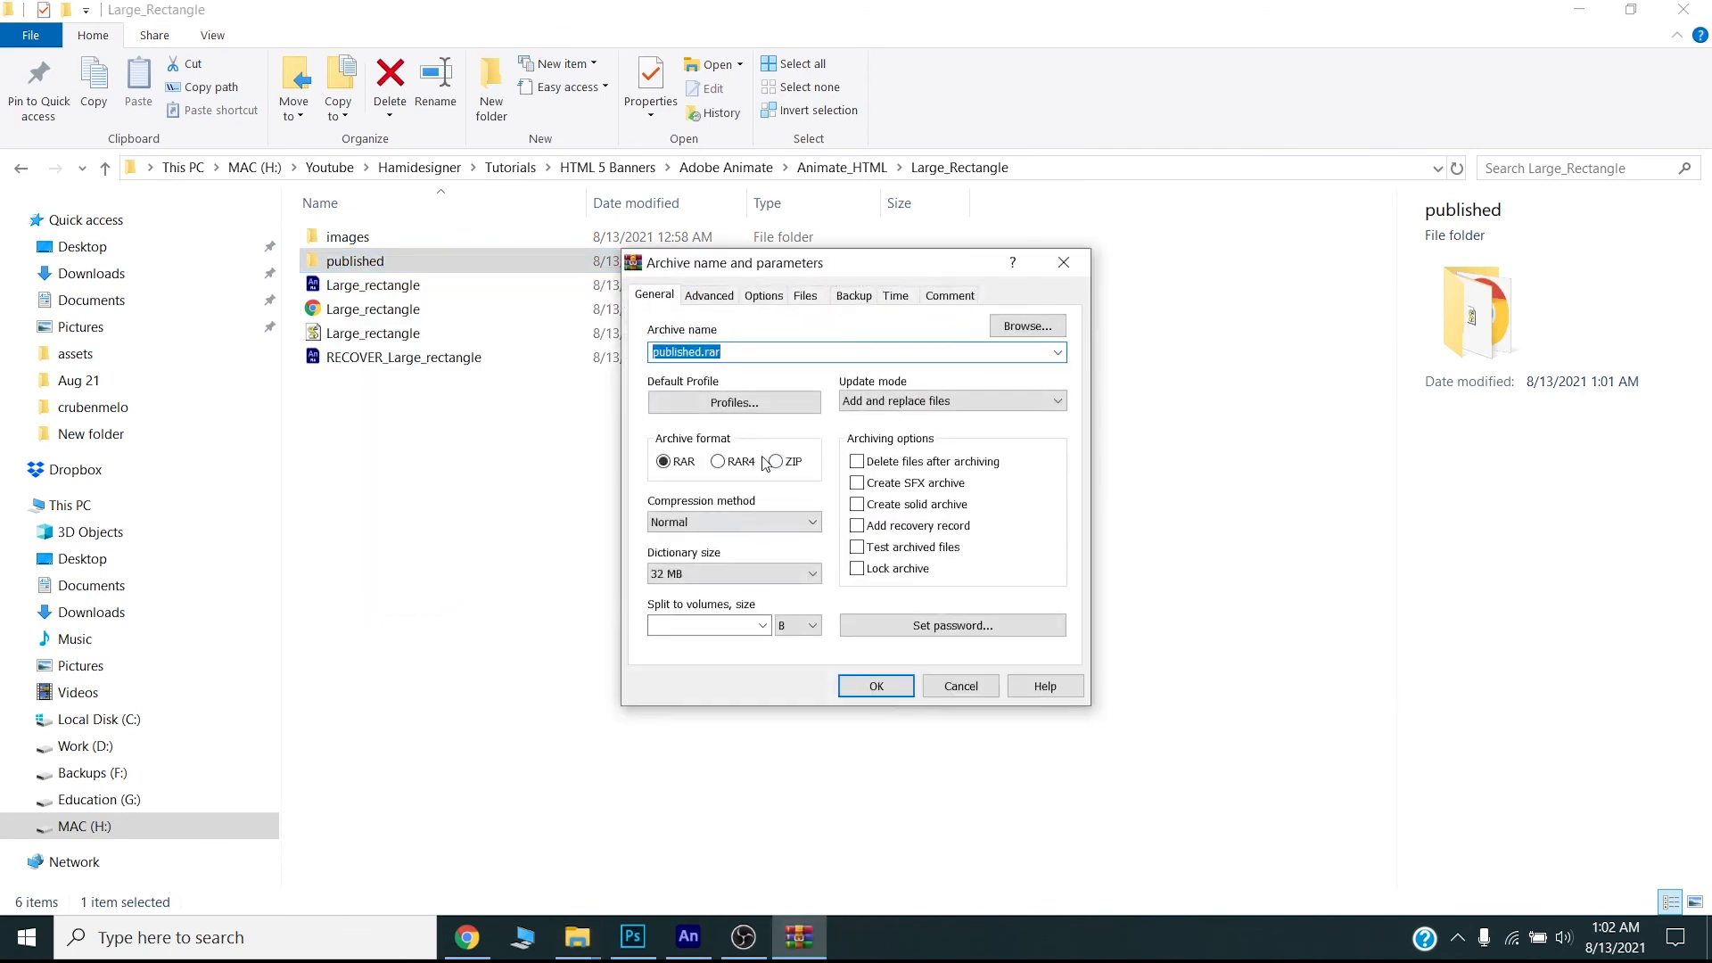
left_click(775, 462)
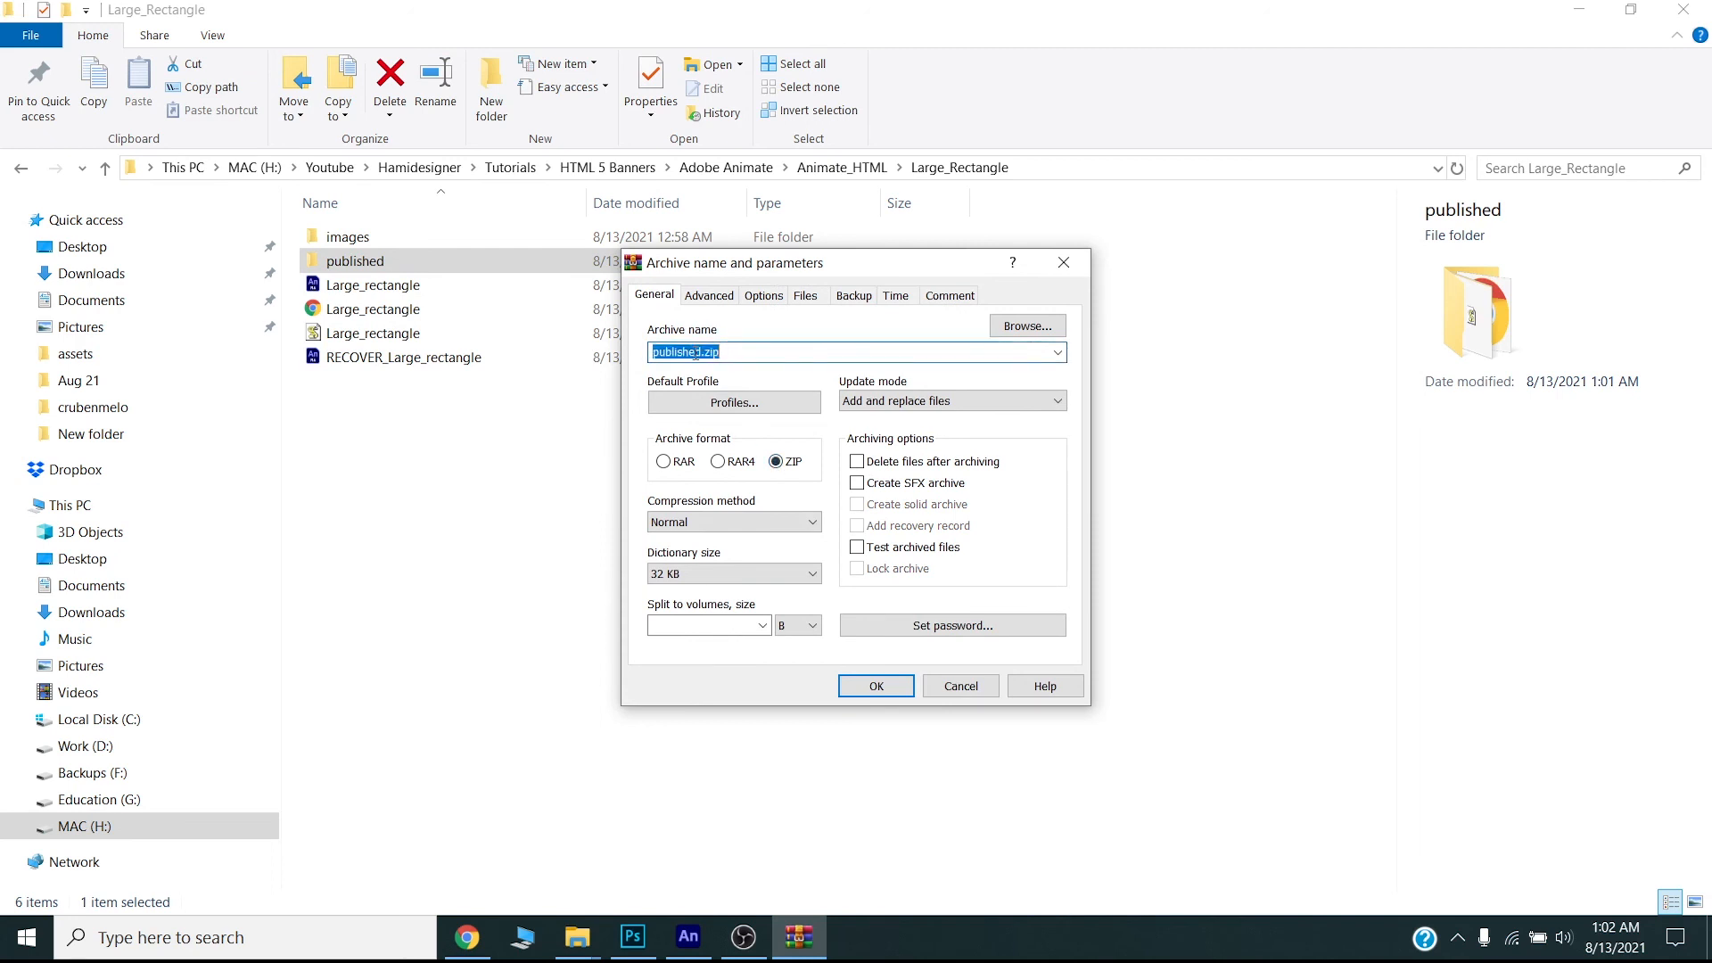
left_click(876, 686)
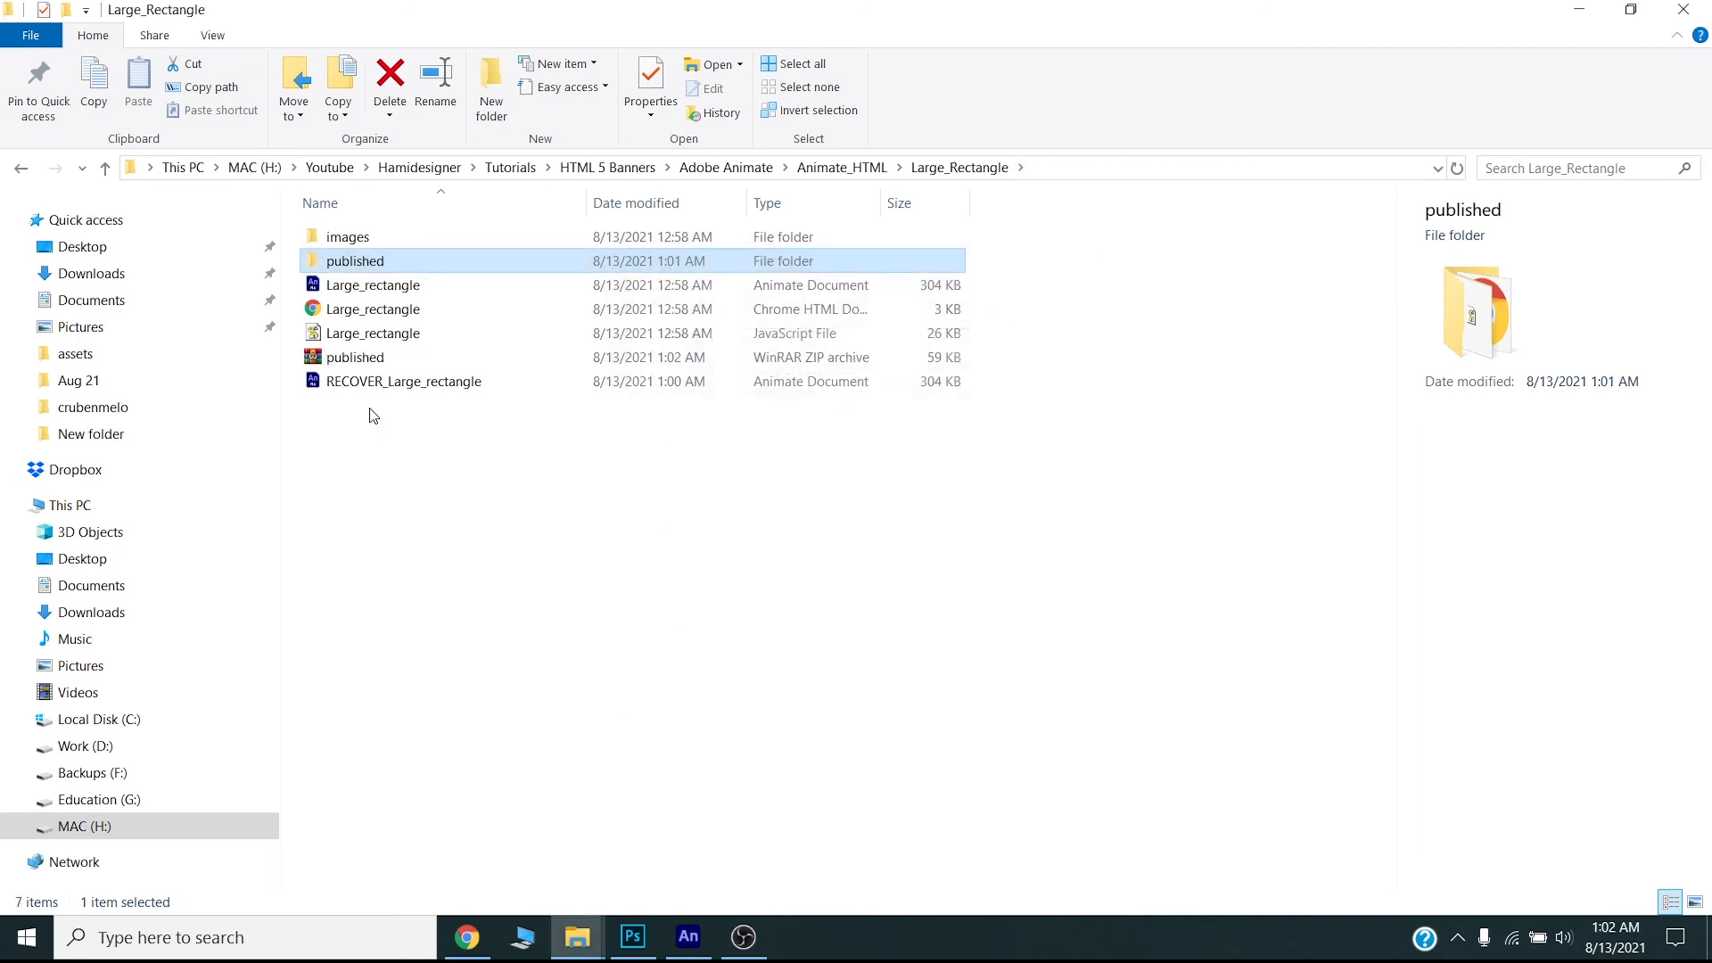
- Check the published ZIP archive's details and open the Large_rectangle HTML file in the browser
left_click(354, 358)
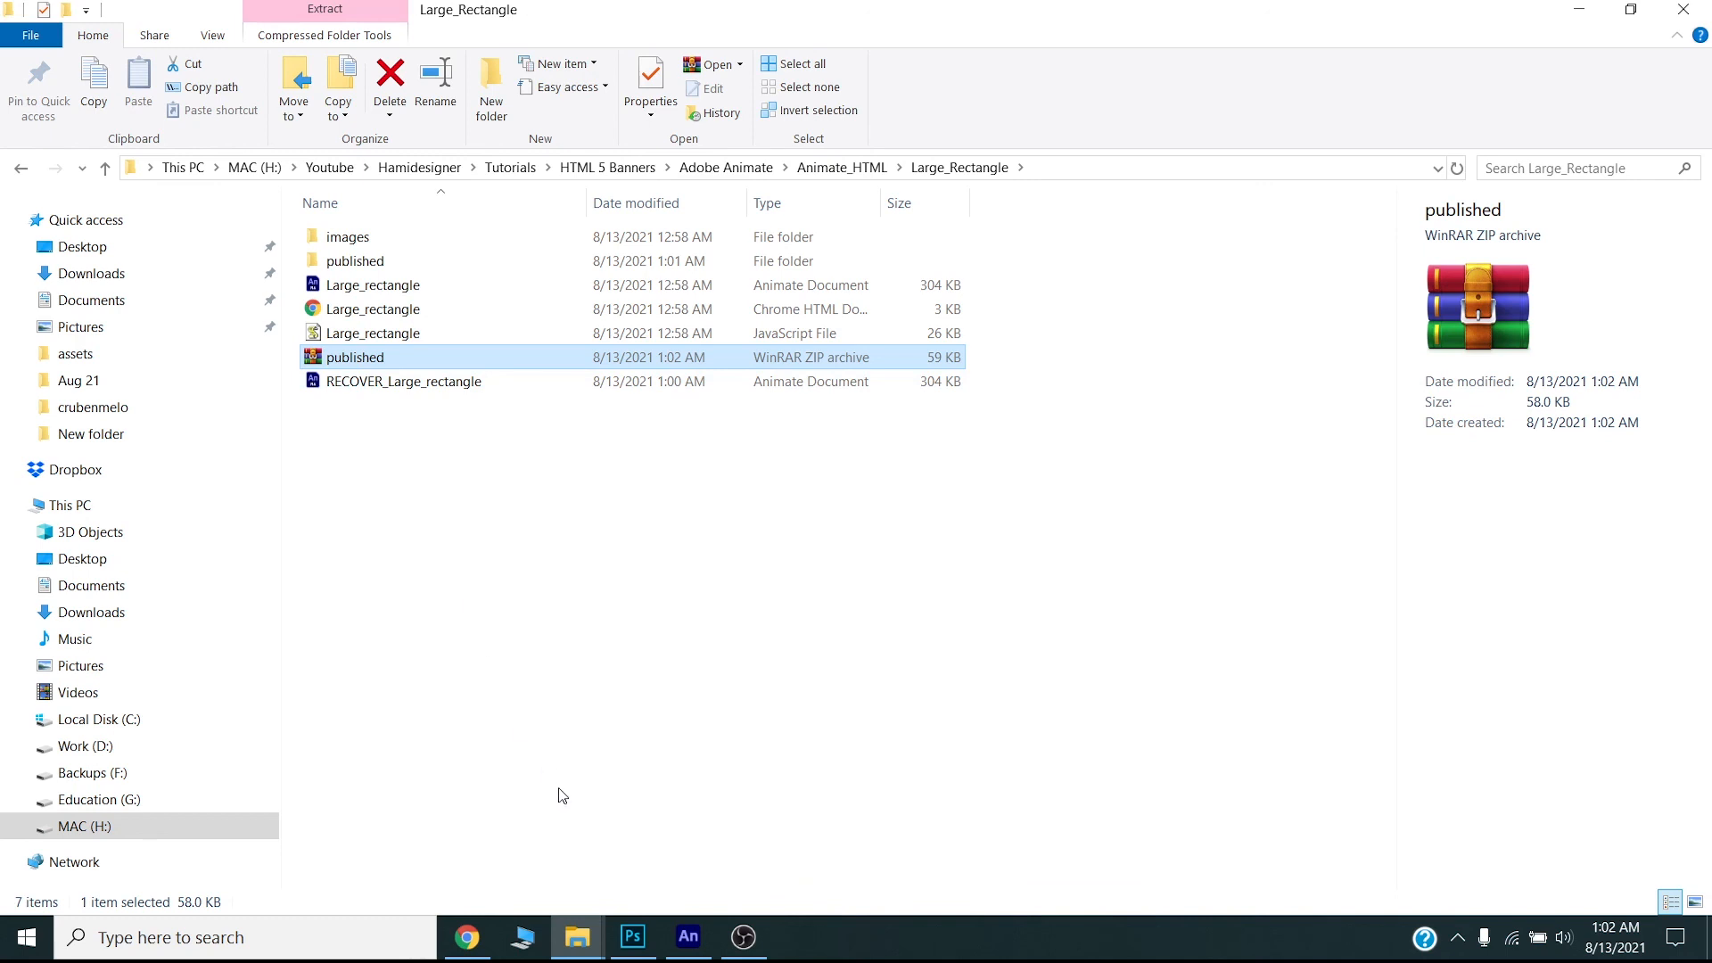
left_click(449, 502)
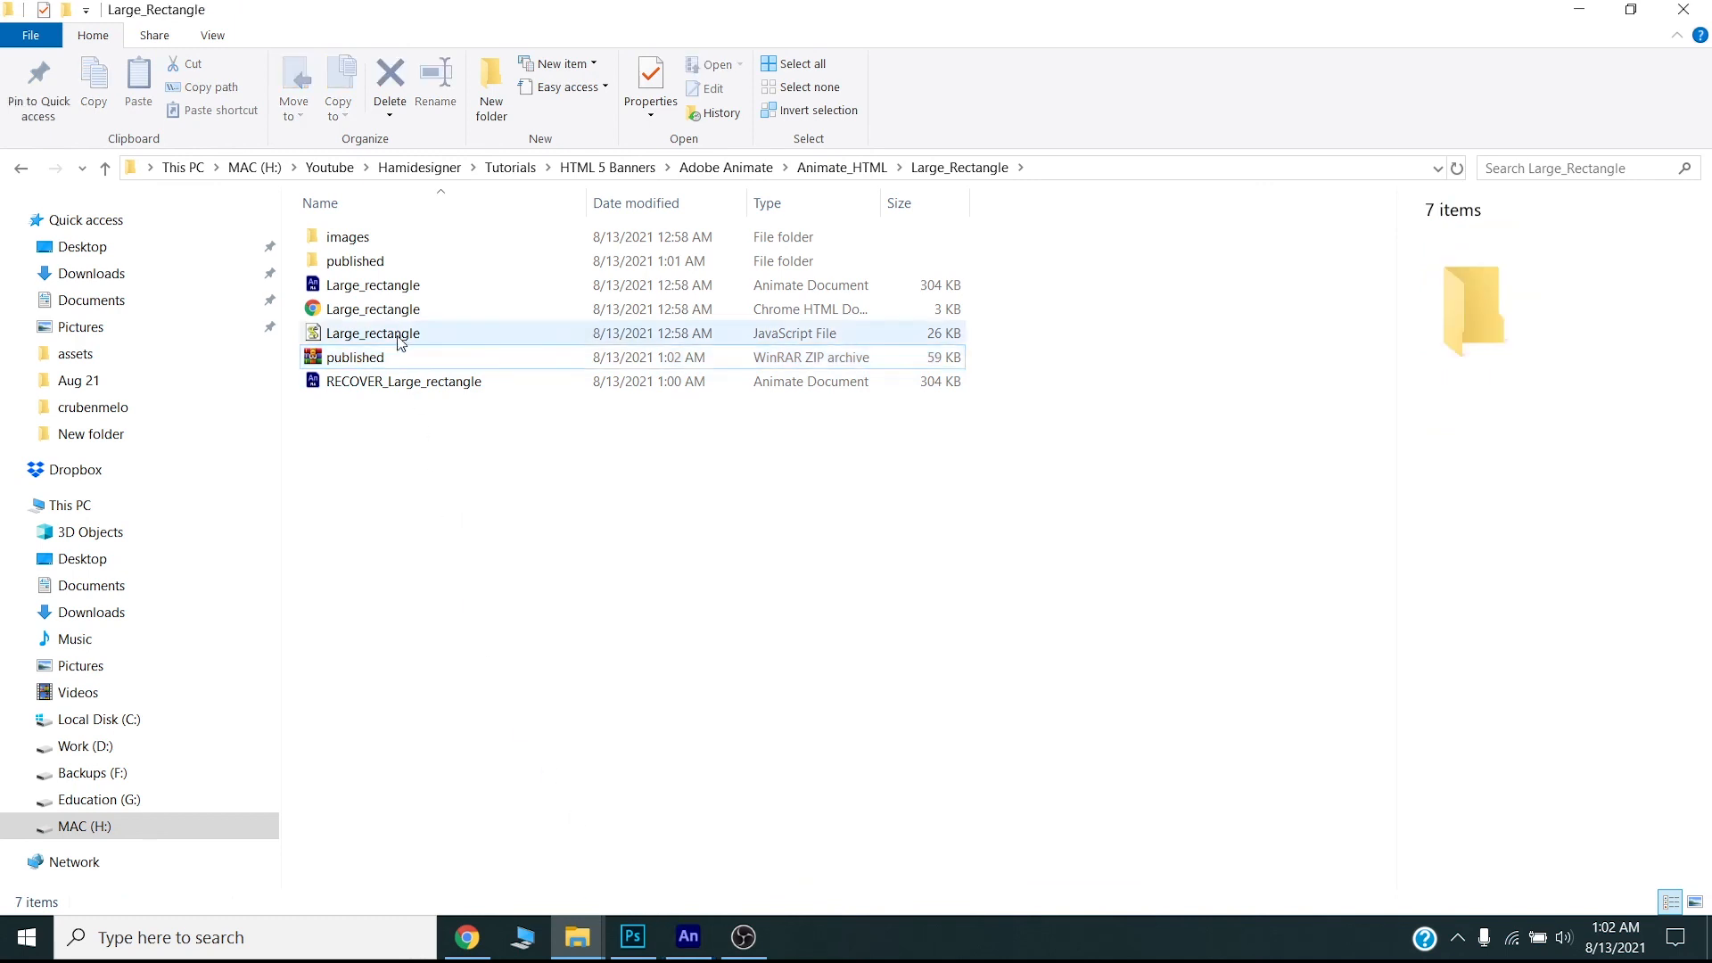
double_click(381, 310)
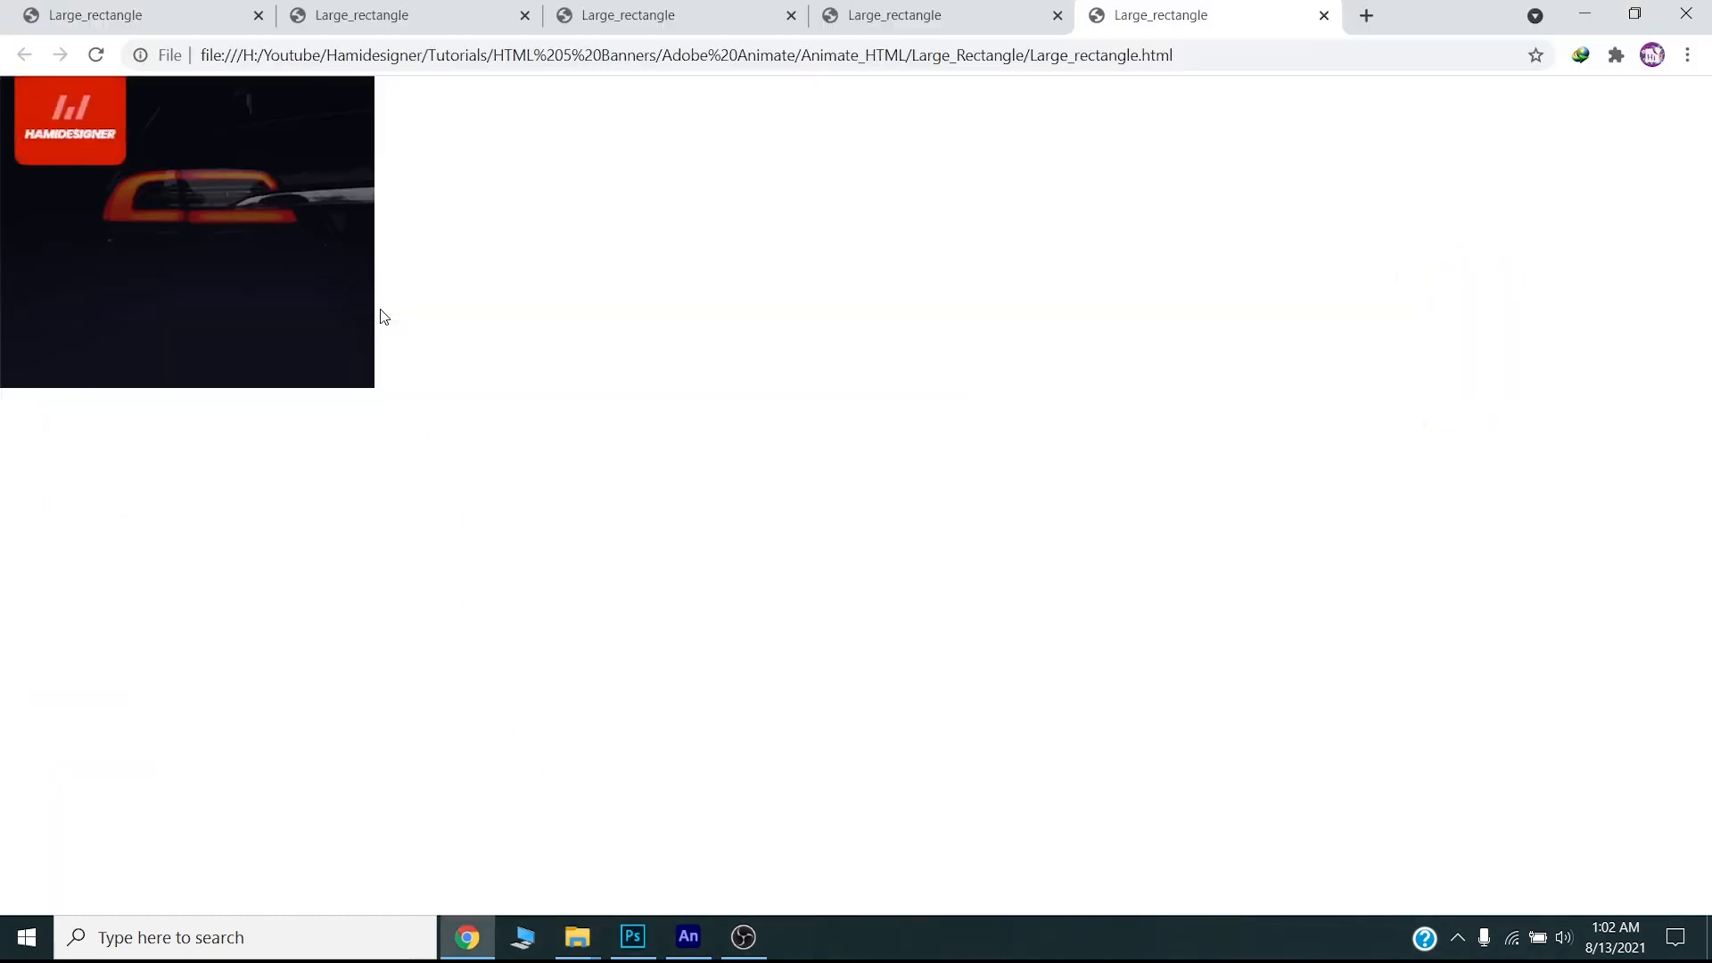